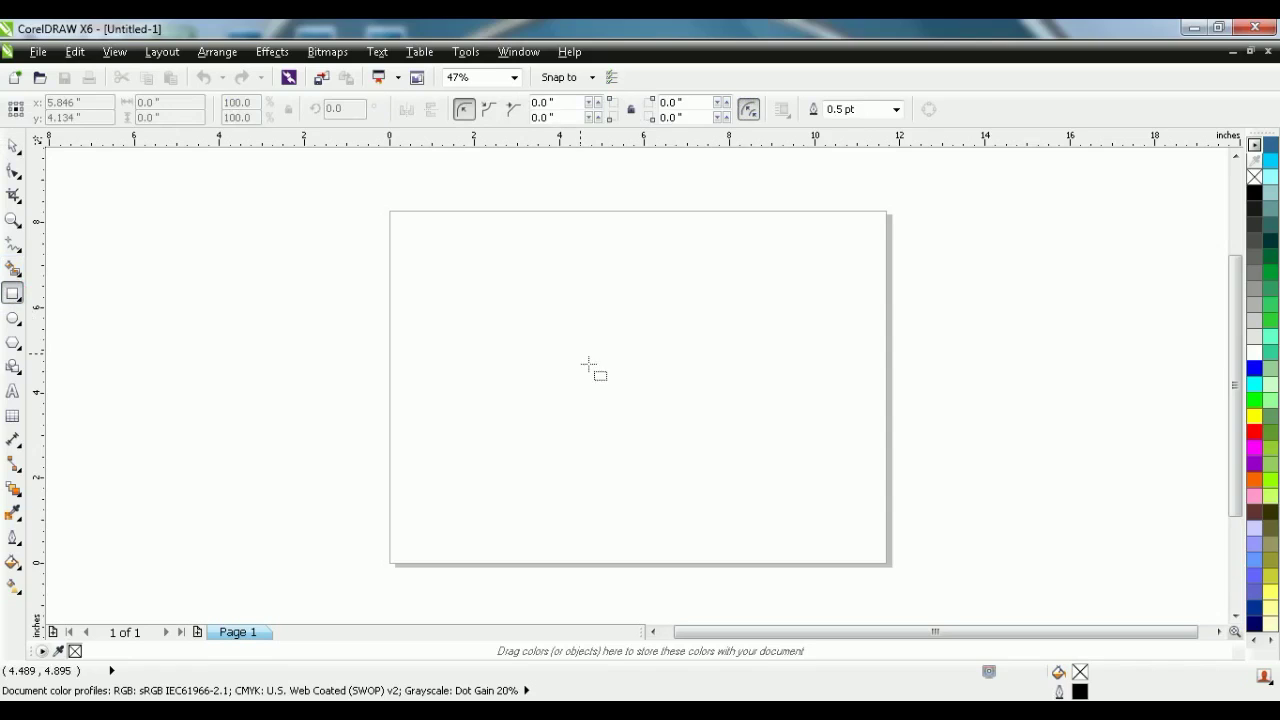
Draw a rectangle about 4.37 by 2.87 inches and move it to about x 6.1, y 3.88 inches on the page
{"action": "mouse_move", "coordinate": [586, 316]}
{"action": "left_mouse_down"}
{"action": "mouse_move", "coordinate": [597, 336]}
{"action": "mouse_move", "coordinate": [660, 364]}
{"action": "mouse_move", "coordinate": [700, 366]}
{"action": "mouse_move", "coordinate": [719, 435]}
{"action": "mouse_move", "coordinate": [718, 411]}
{"action": "mouse_move", "coordinate": [751, 409]}
{"action": "mouse_move", "coordinate": [754, 434]}
{"action": "mouse_move", "coordinate": [781, 450]}
{"action": "left_mouse_up"}
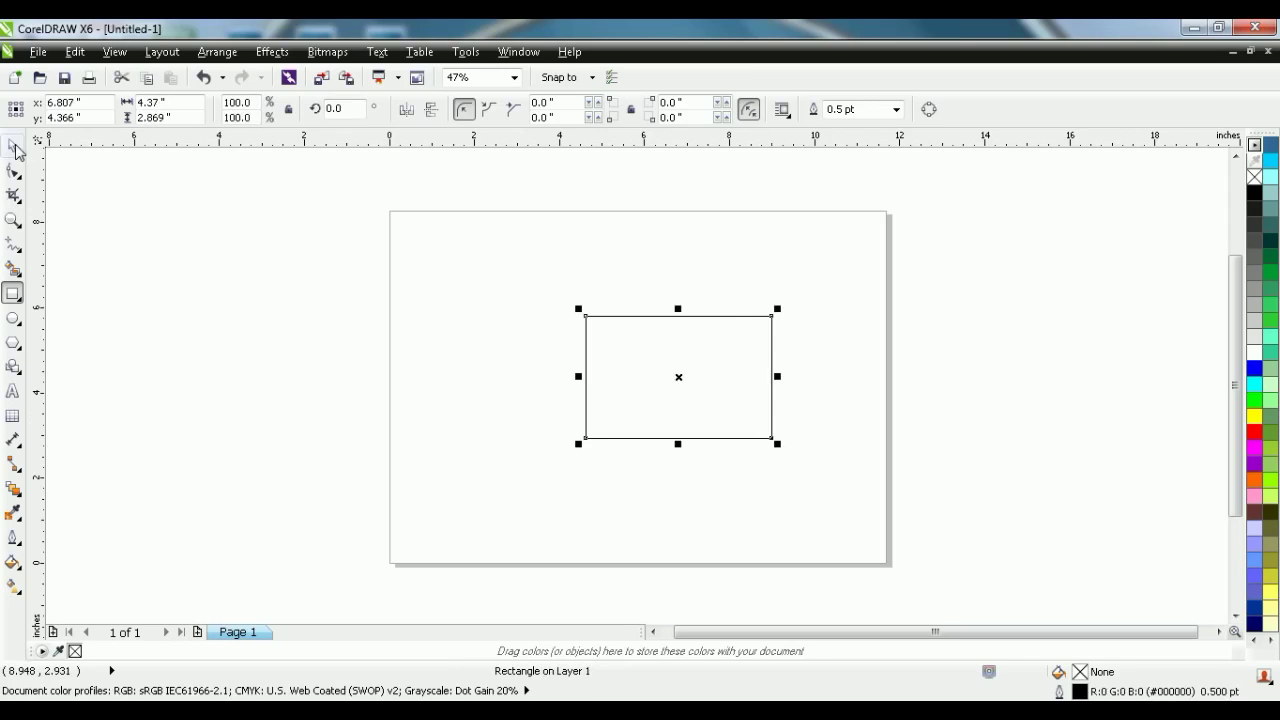
{"action": "key", "text": "space"}
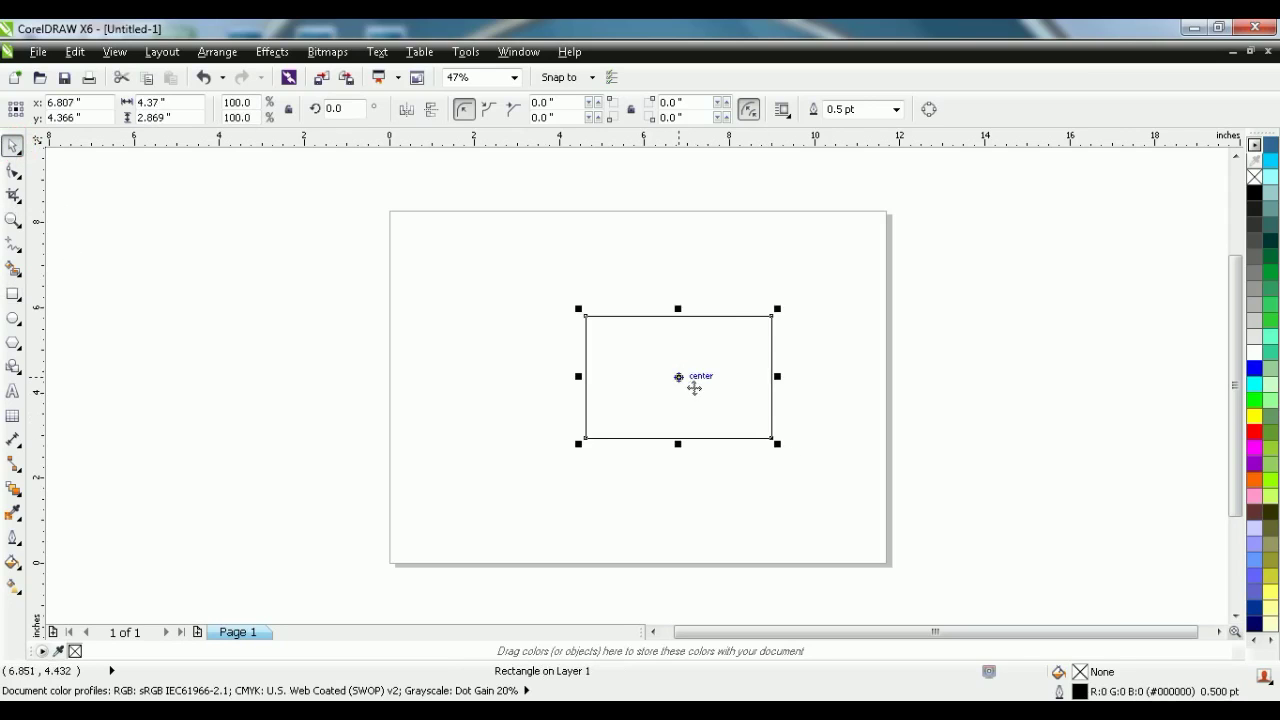
{"action": "left_click_drag", "start_coordinate": [691, 390], "coordinate": [662, 411]}
{"action": "left_click", "coordinate": [295, 312]}
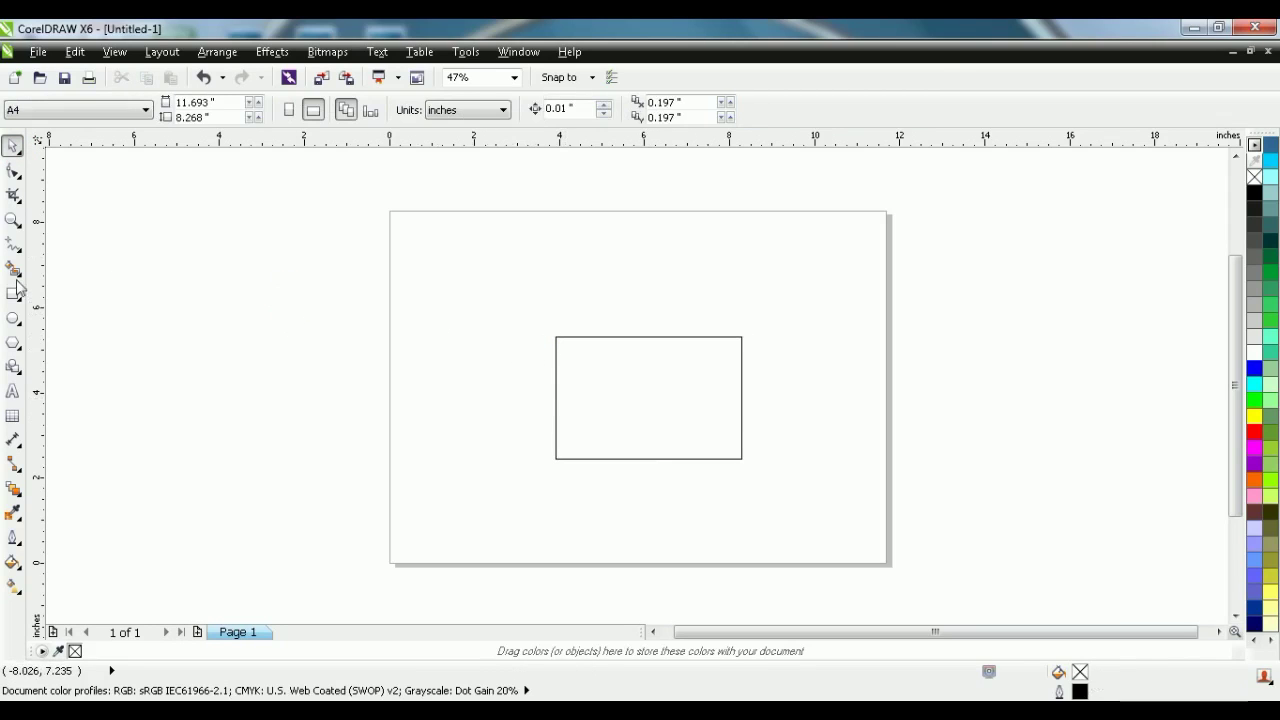
Draw a circle about 2.34 inches in diameter and place it overlapping the middle of the rectangle's upper edge
{"action": "left_click", "coordinate": [13, 318]}
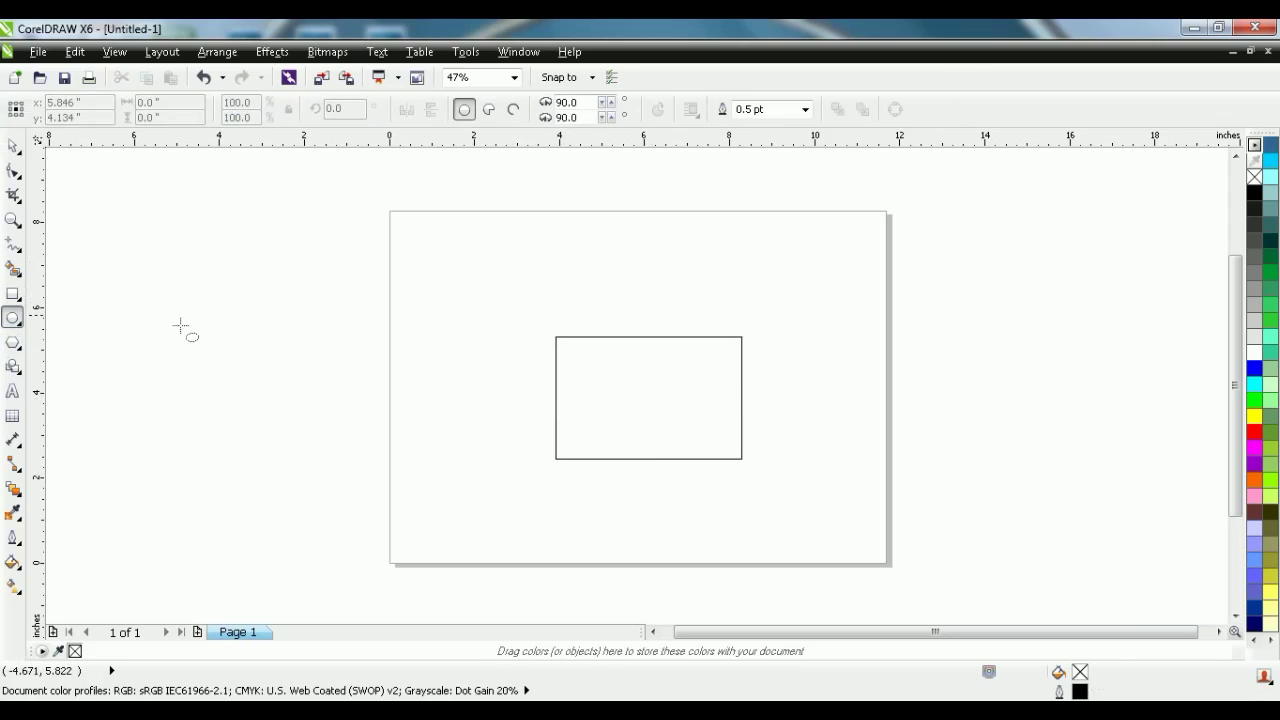
{"action": "left_click_drag", "start_coordinate": [237, 317], "coordinate": [284, 366]}
{"action": "left_click", "coordinate": [14, 148]}
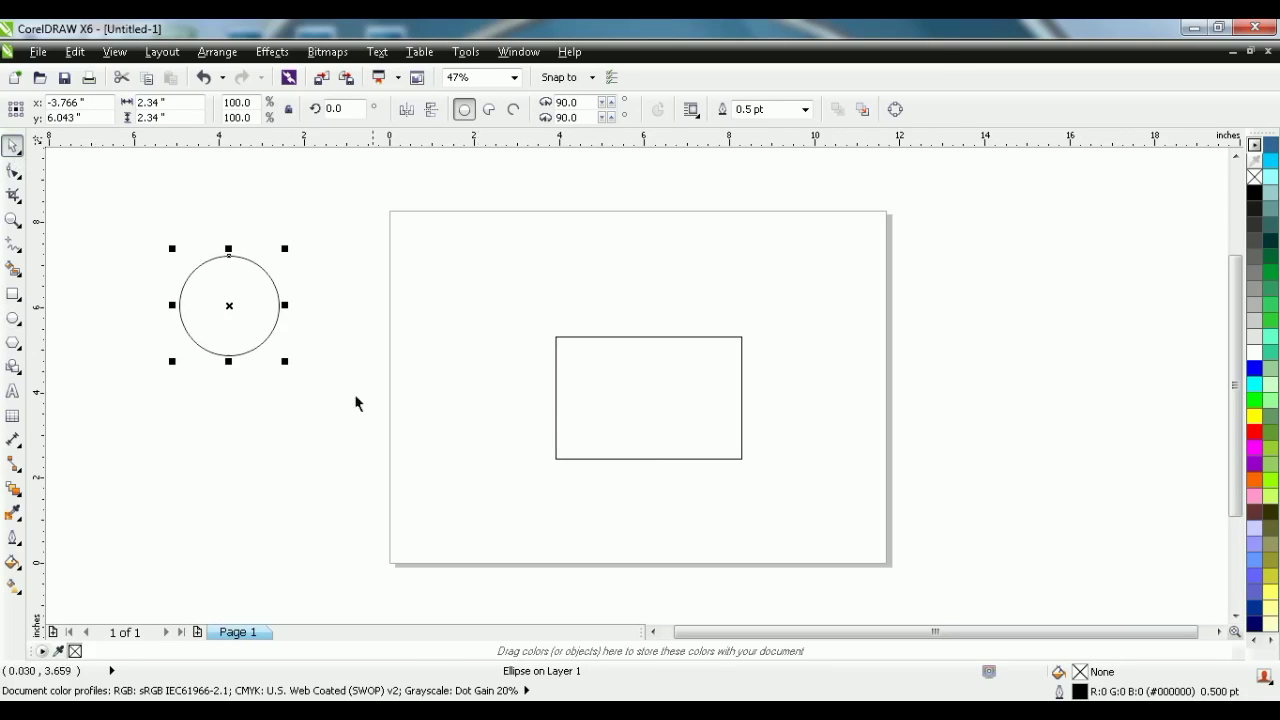
{"action": "left_click_drag", "start_coordinate": [246, 311], "coordinate": [657, 314]}
{"action": "left_click", "coordinate": [417, 336]}
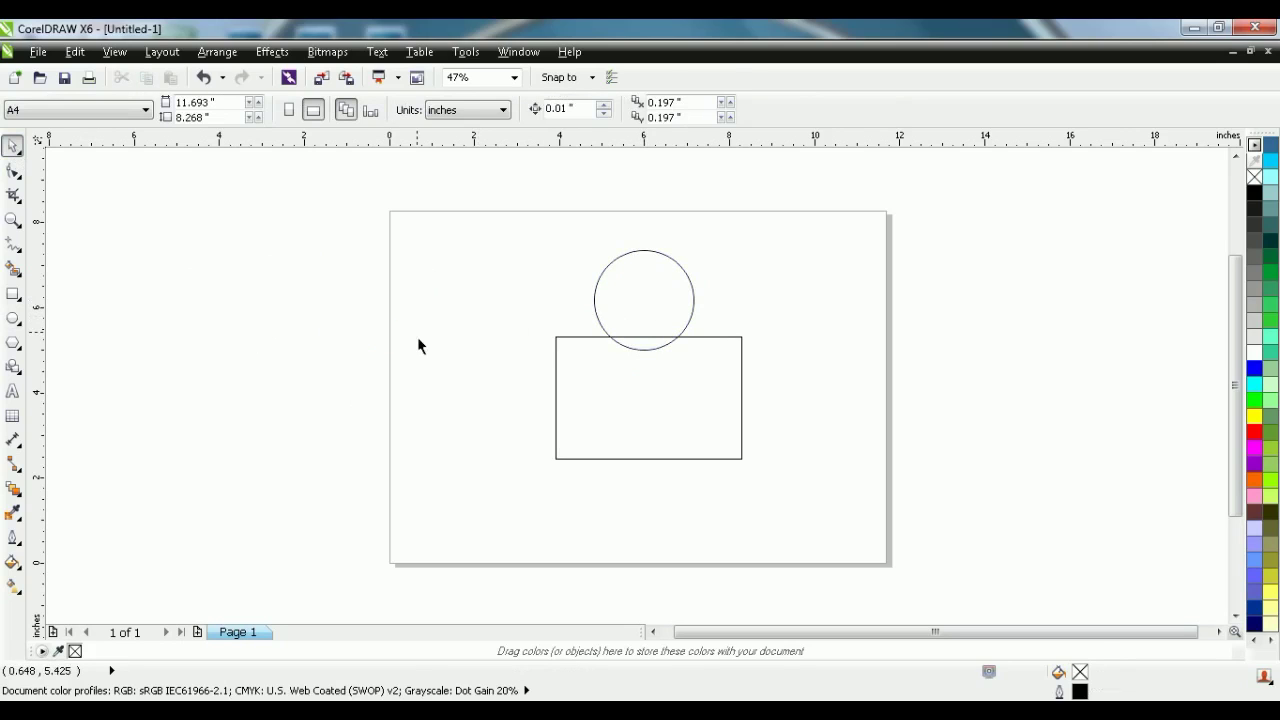
{"action": "left_click", "coordinate": [13, 293]}
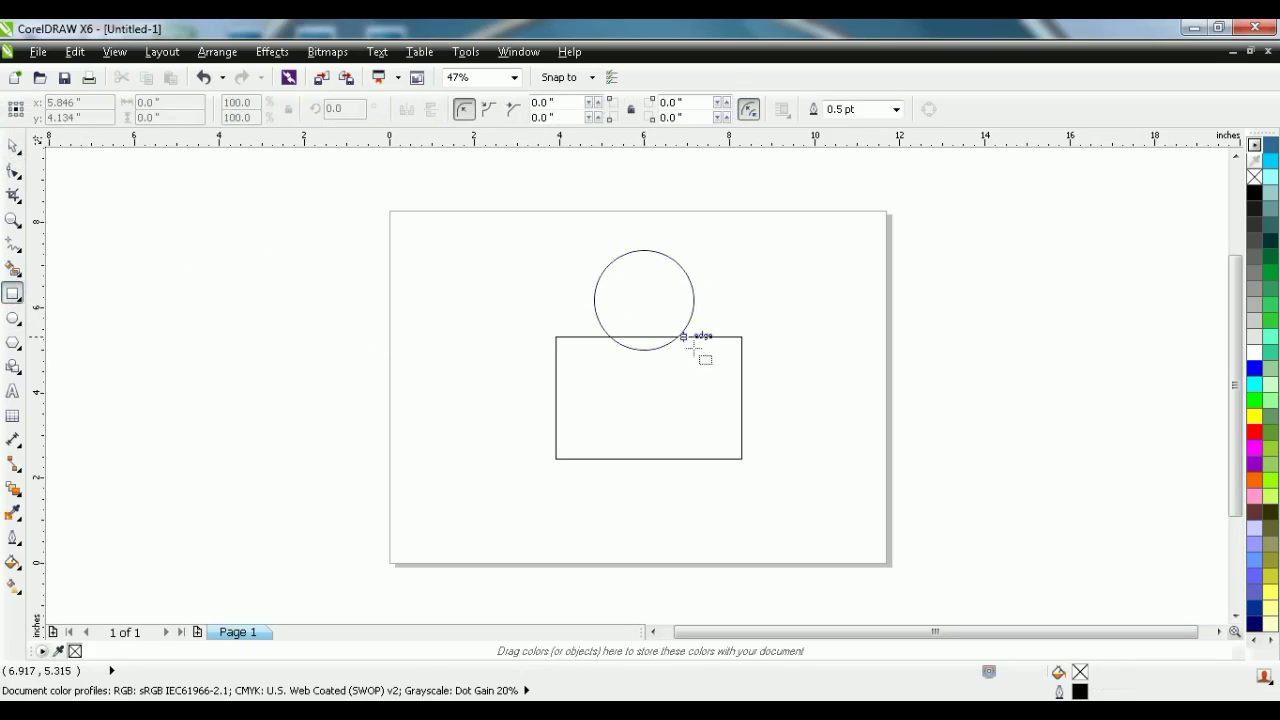
{"action": "left_click", "coordinate": [10, 148]}
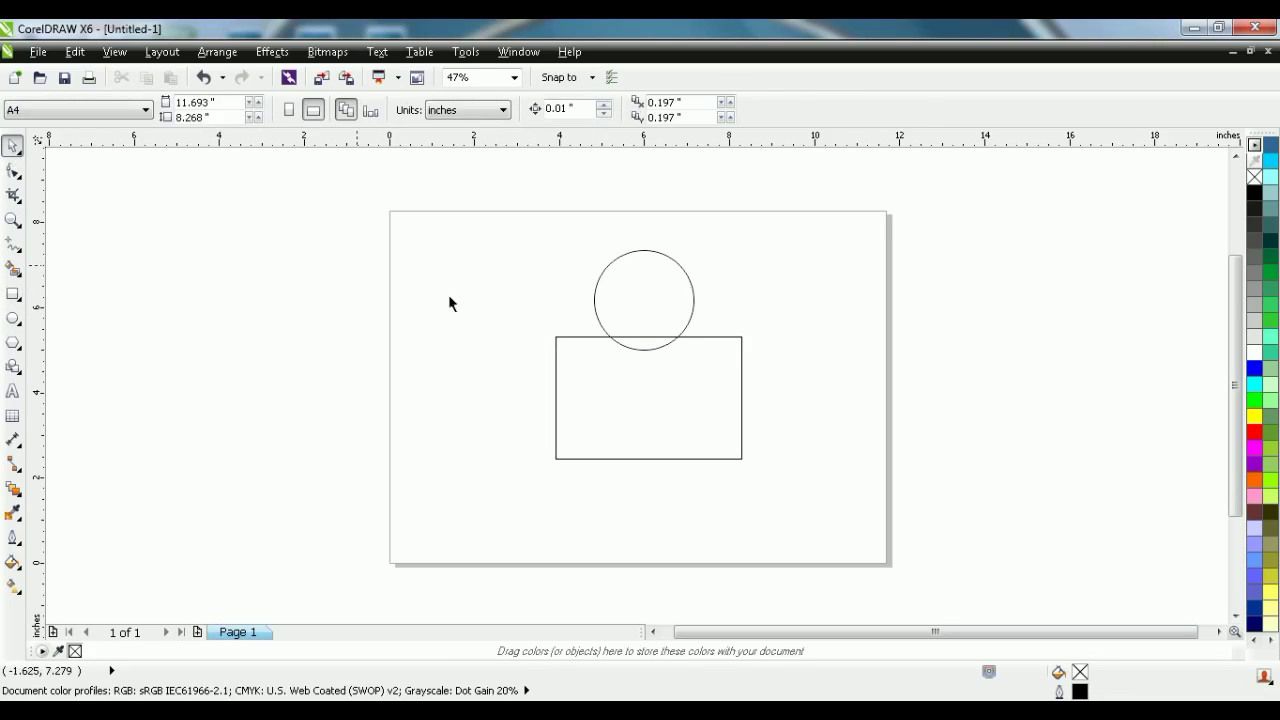
Add a vertical guideline through the rectangle's centre and move the circle horizontally to centre it on the guideline
{"action": "left_click", "coordinate": [657, 420]}
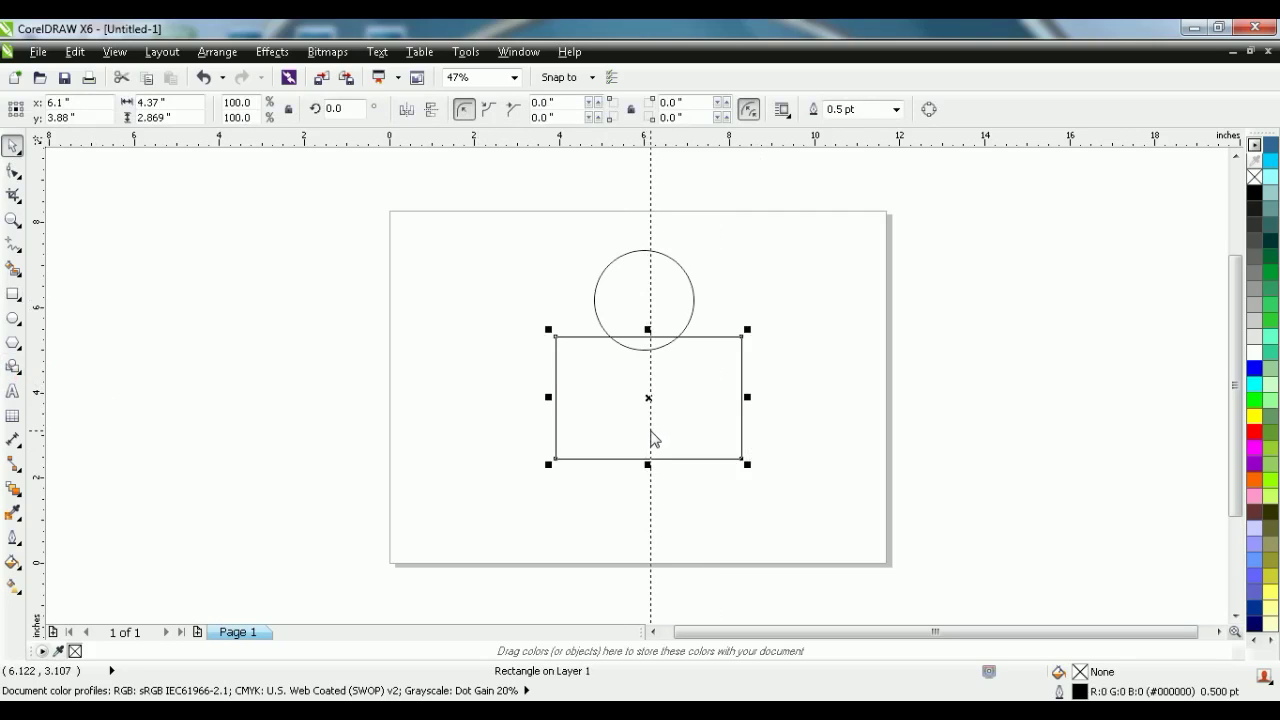
{"action": "left_click_drag", "start_coordinate": [650, 432], "coordinate": [649, 432]}
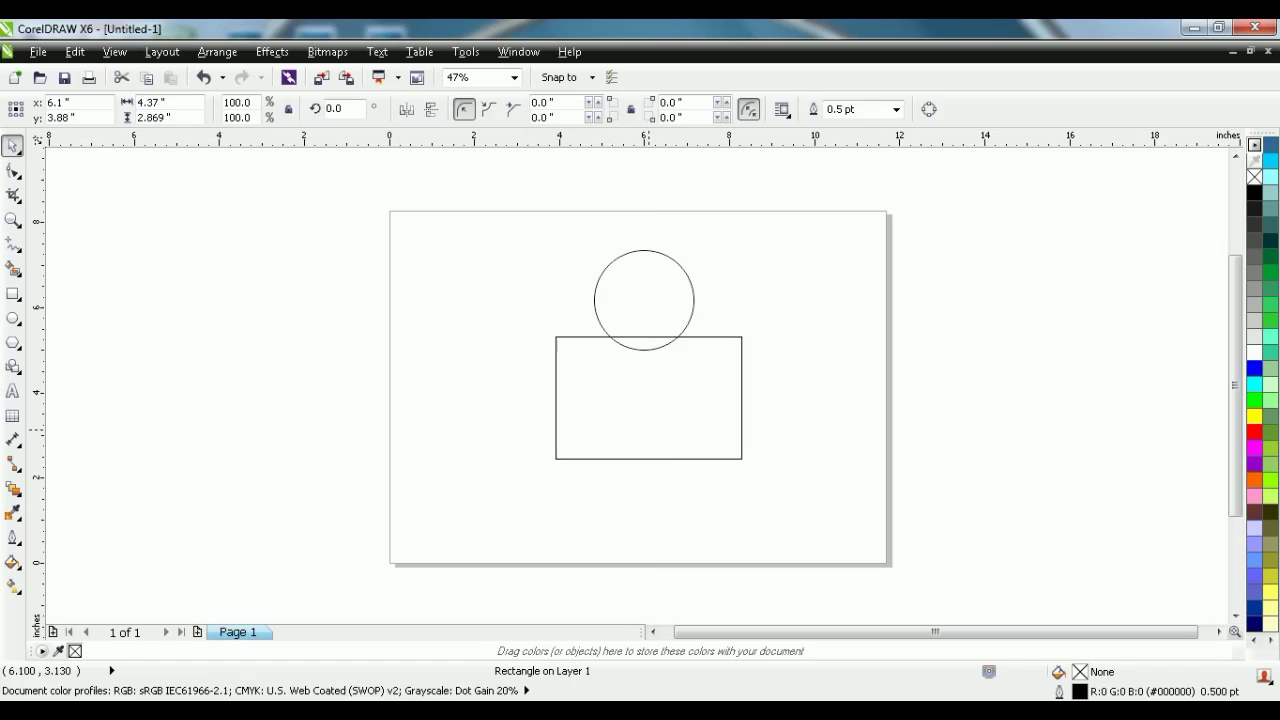
{"action": "left_click", "coordinate": [696, 320]}
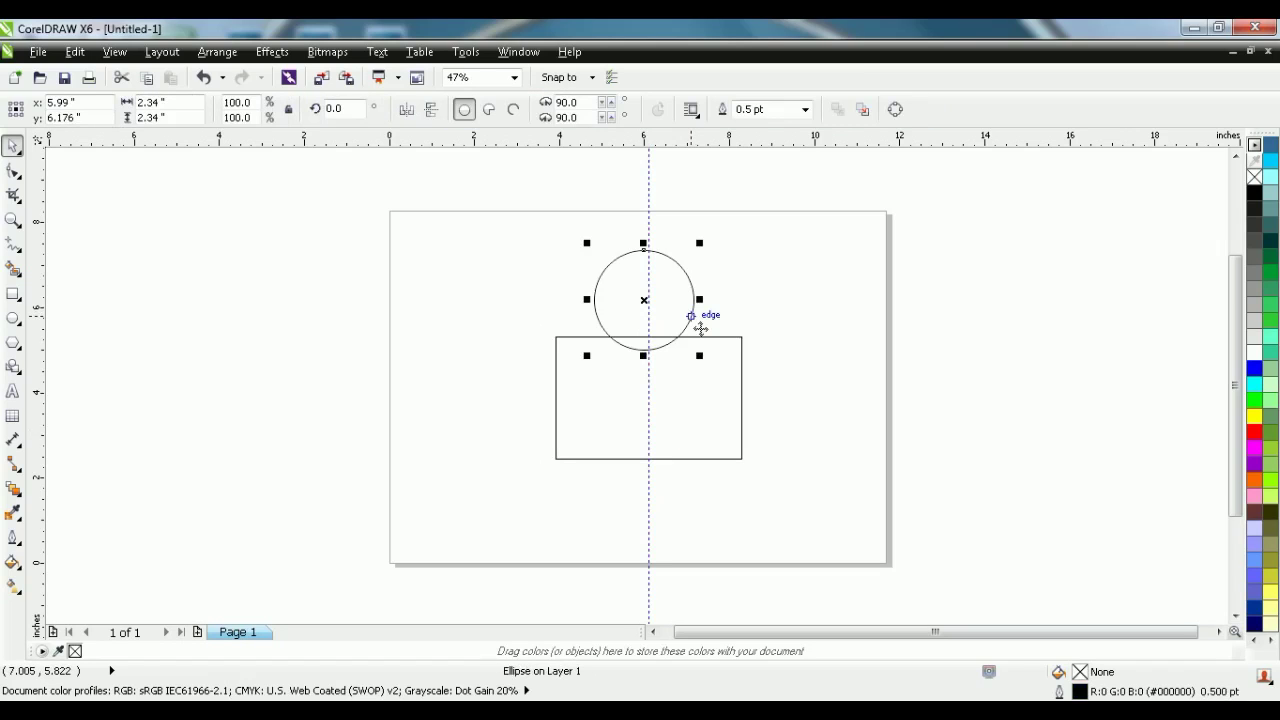
{"action": "left_click_drag", "start_coordinate": [701, 328], "coordinate": [701, 328]}
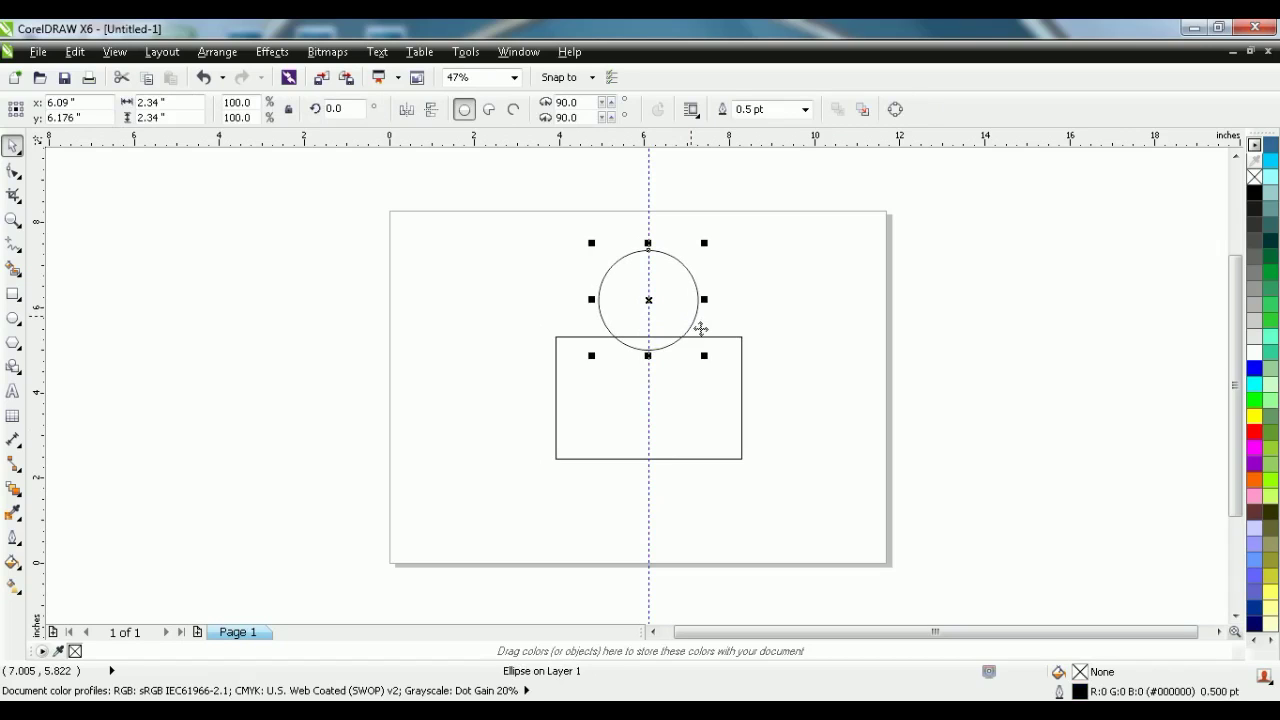
{"action": "left_click", "coordinate": [270, 309]}
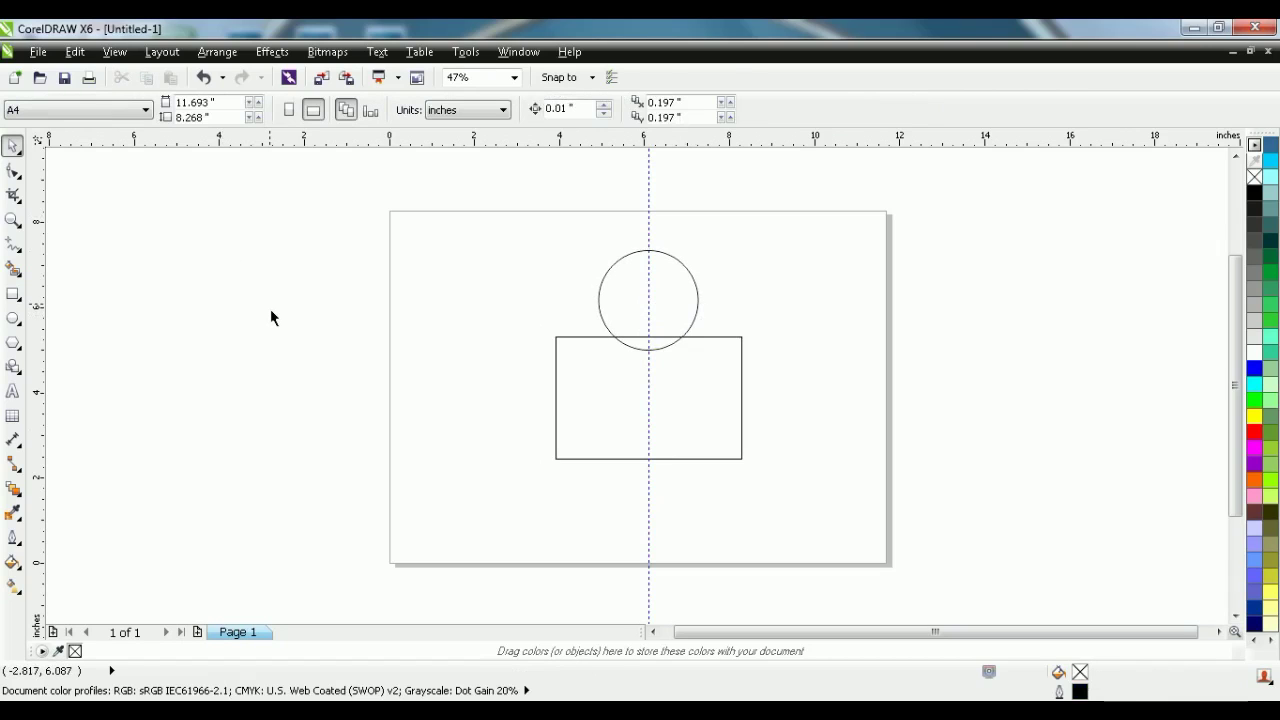
Draw a rectangle about 3.13 by 1.52 inches over the circle's lower part and nudge it to centre on the guideline
{"action": "left_click", "coordinate": [13, 294]}
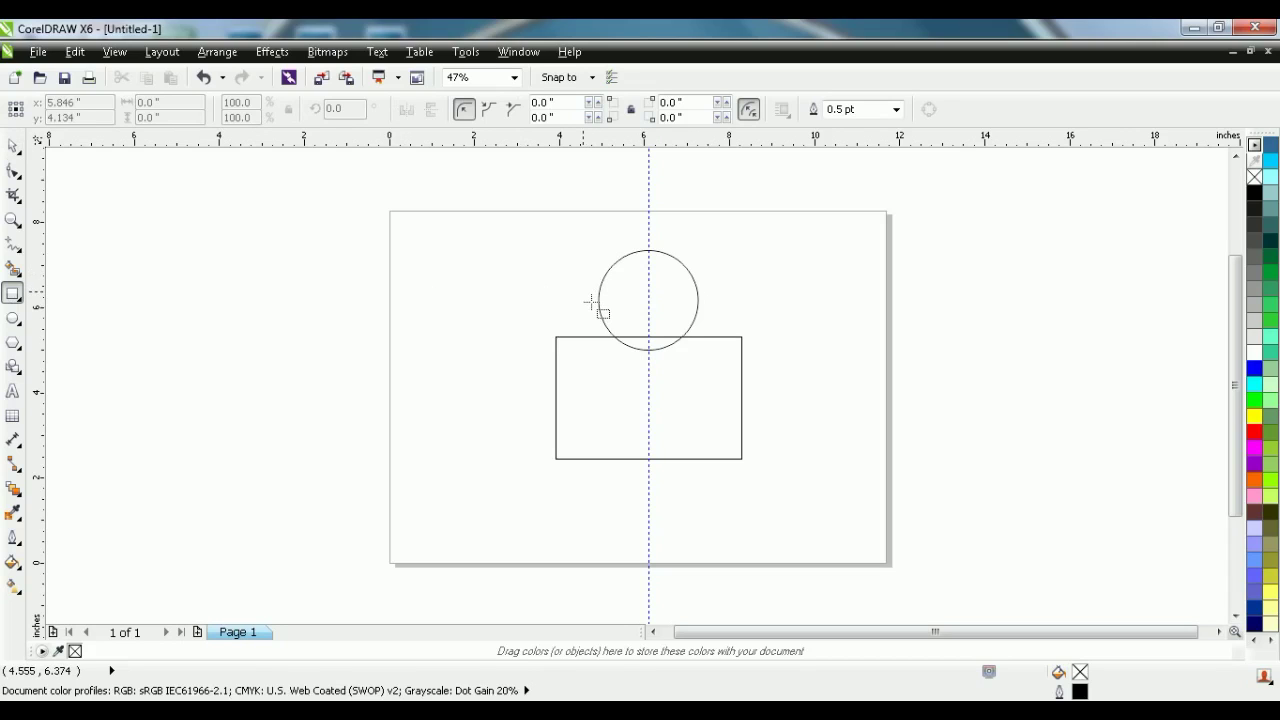
{"action": "left_click_drag", "start_coordinate": [590, 302], "coordinate": [726, 368]}
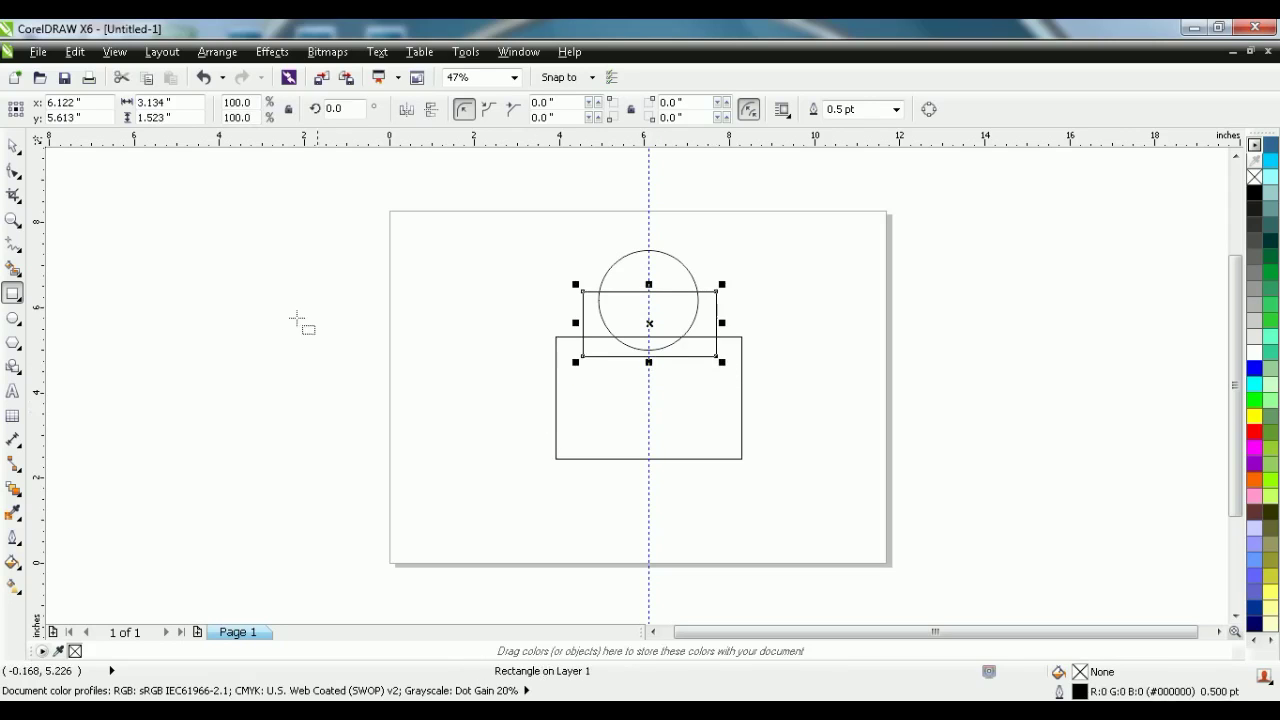
{"action": "left_click", "coordinate": [13, 145]}
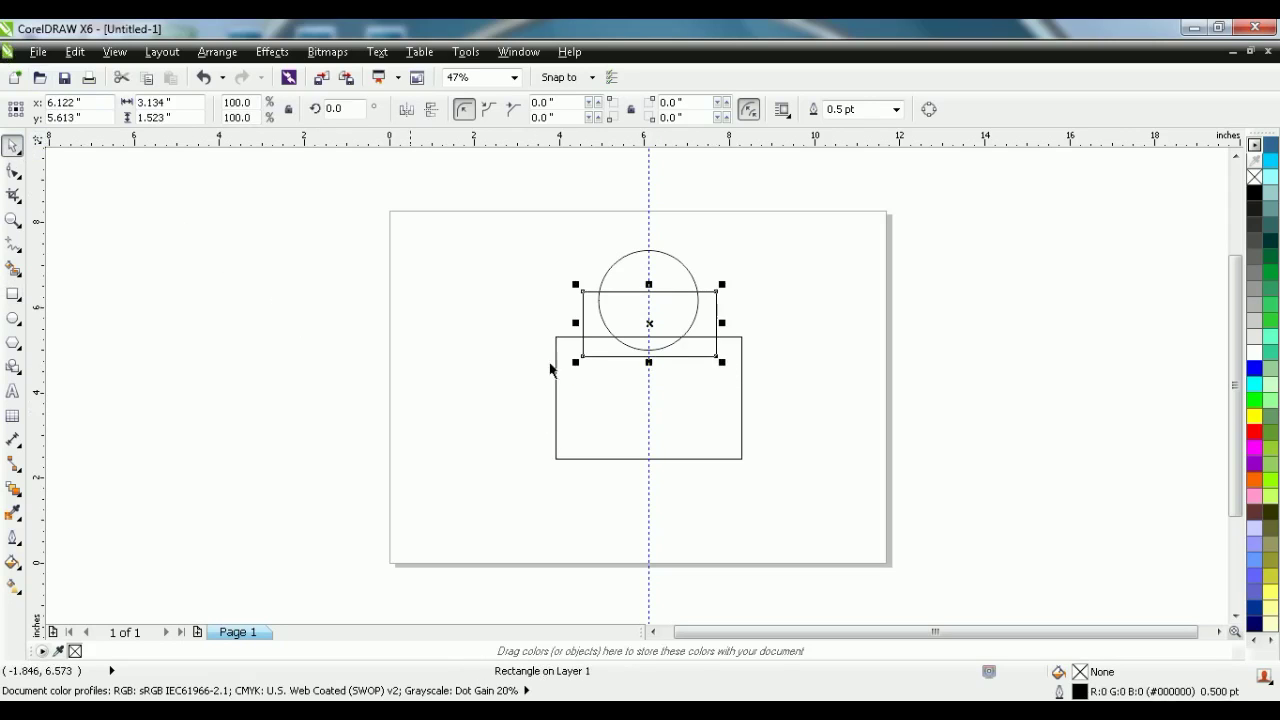
{"action": "key", "text": "Left"}
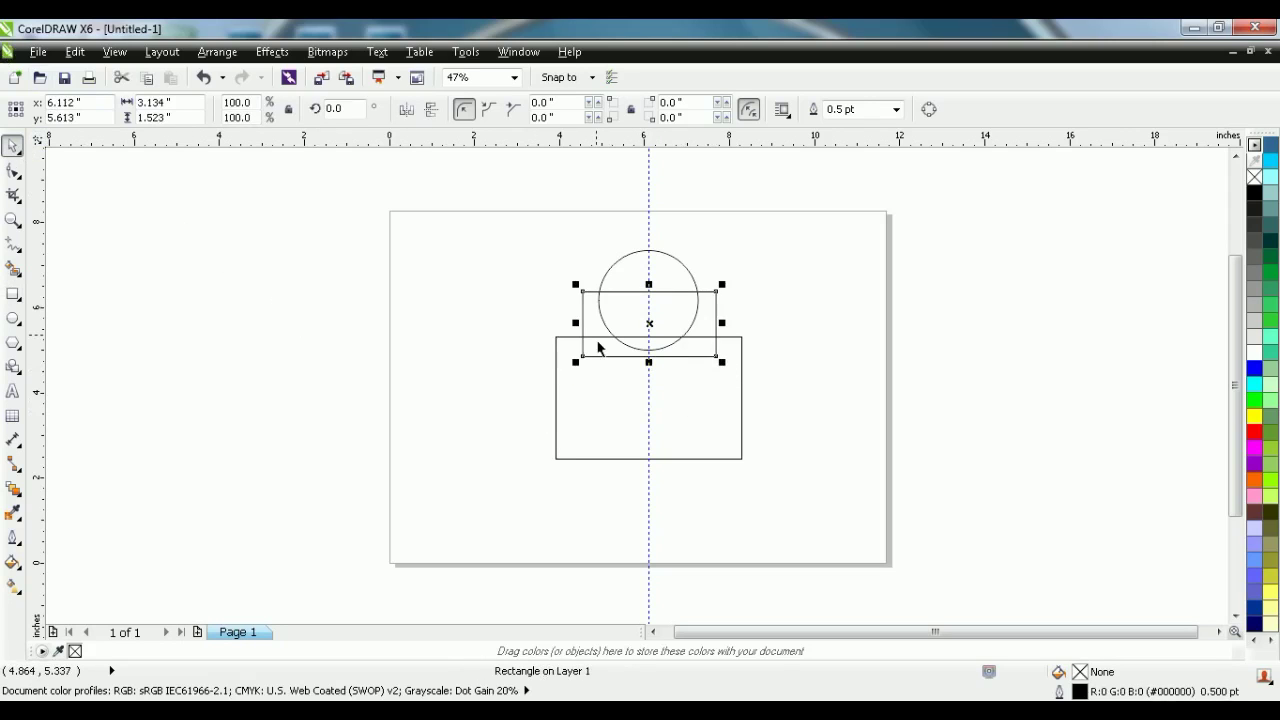
Round all corners of the smaller rectangle to a radius of about 0.4 inches
{"action": "left_click", "coordinate": [13, 170]}
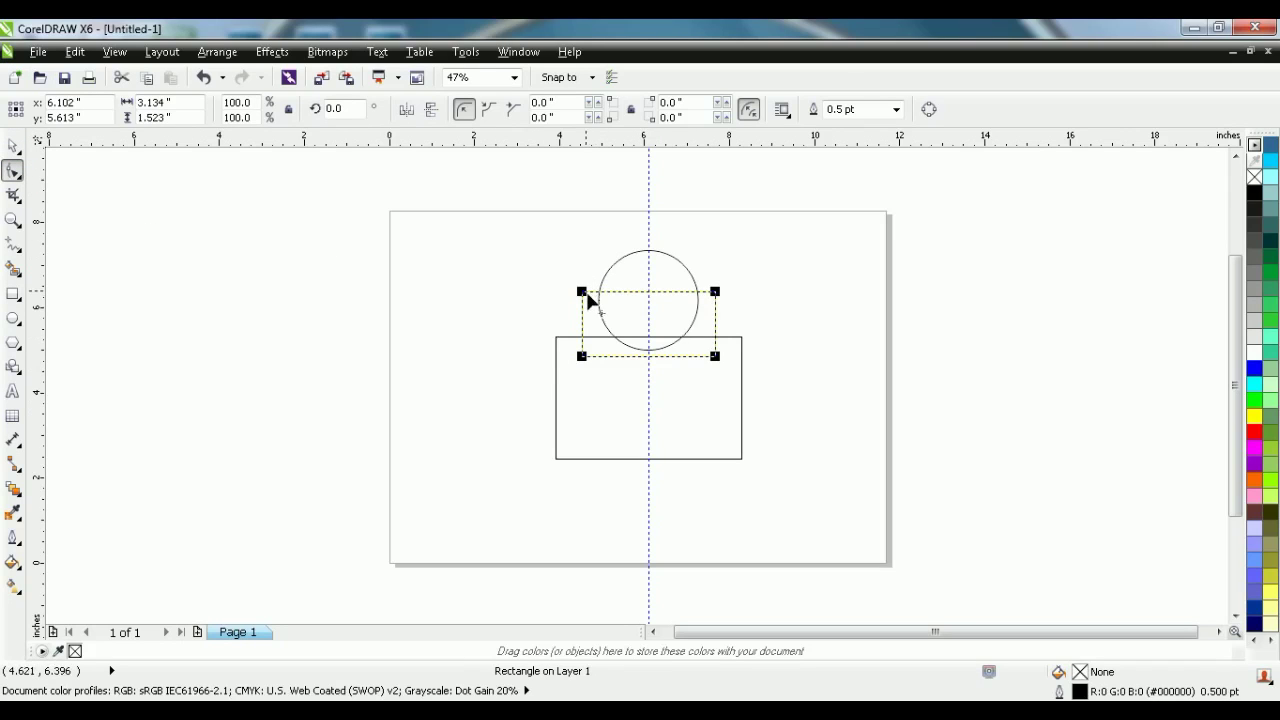
{"action": "left_click_drag", "start_coordinate": [583, 292], "coordinate": [598, 294]}
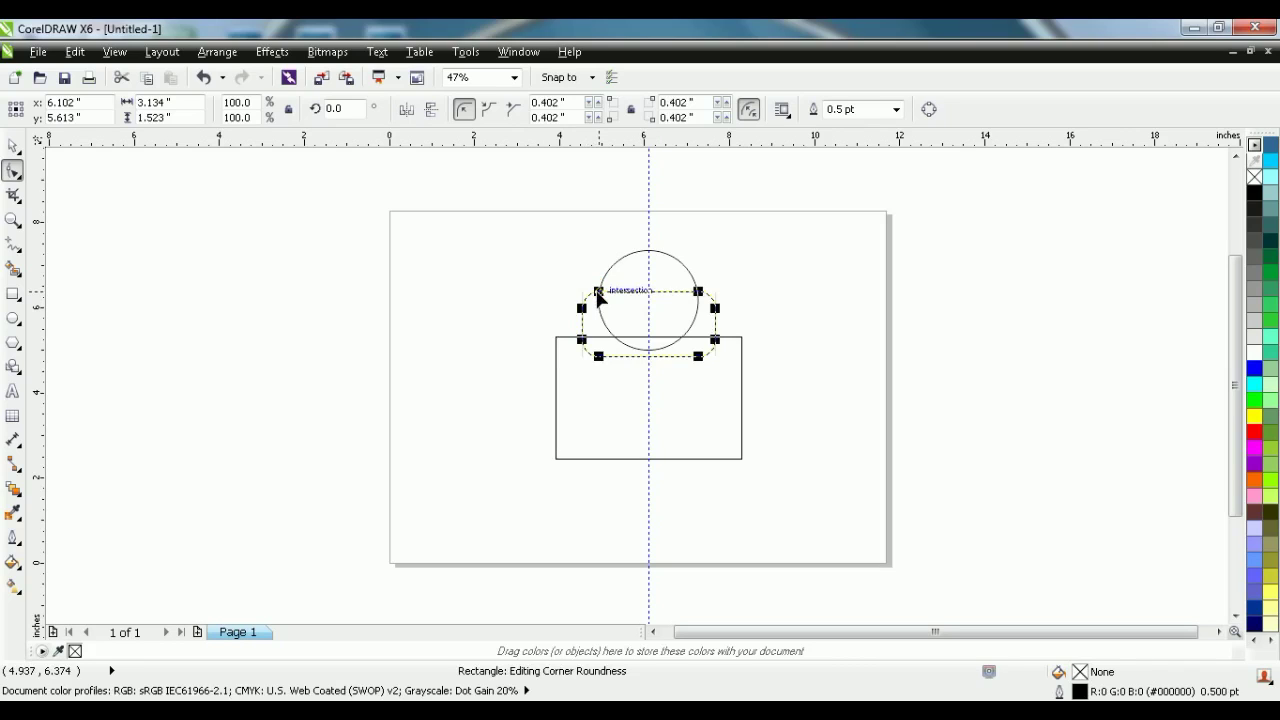
{"action": "left_click", "coordinate": [13, 146]}
{"action": "left_click", "coordinate": [511, 267]}
Move the circle up along the guideline to about y 6.44 inches
{"action": "left_click", "coordinate": [652, 296]}
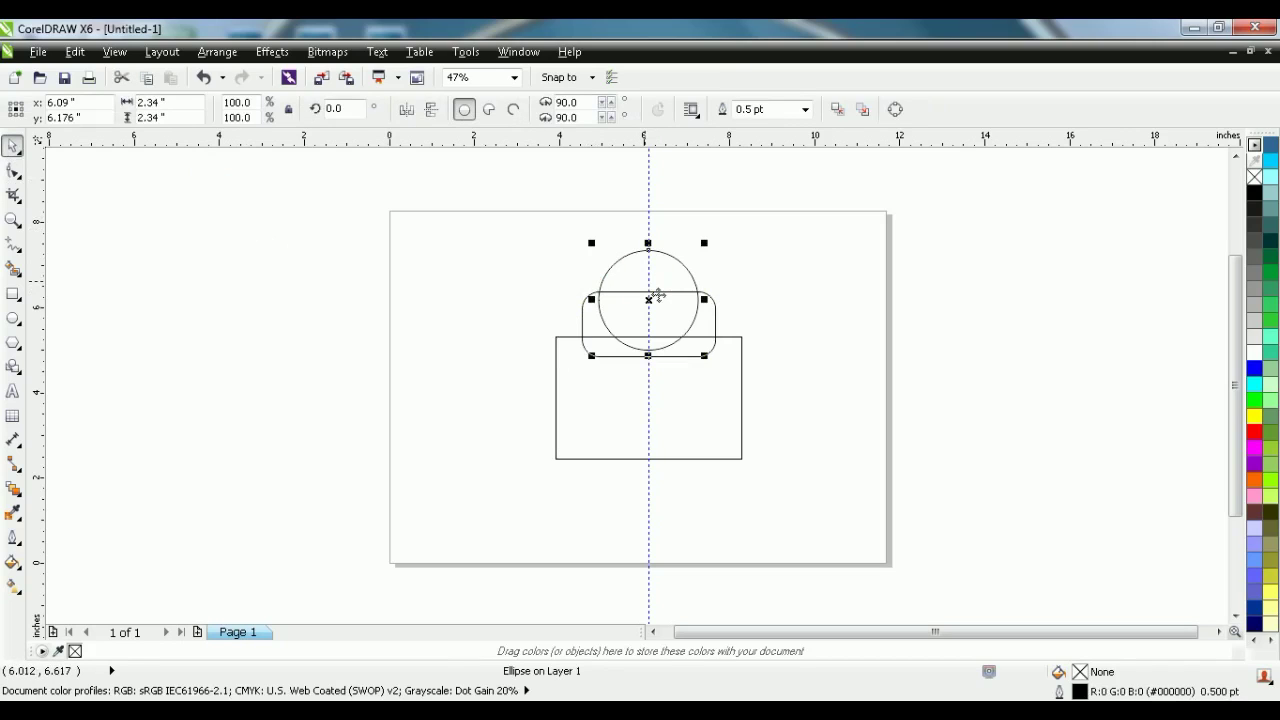
{"action": "left_click_drag", "start_coordinate": [656, 296], "coordinate": [658, 294]}
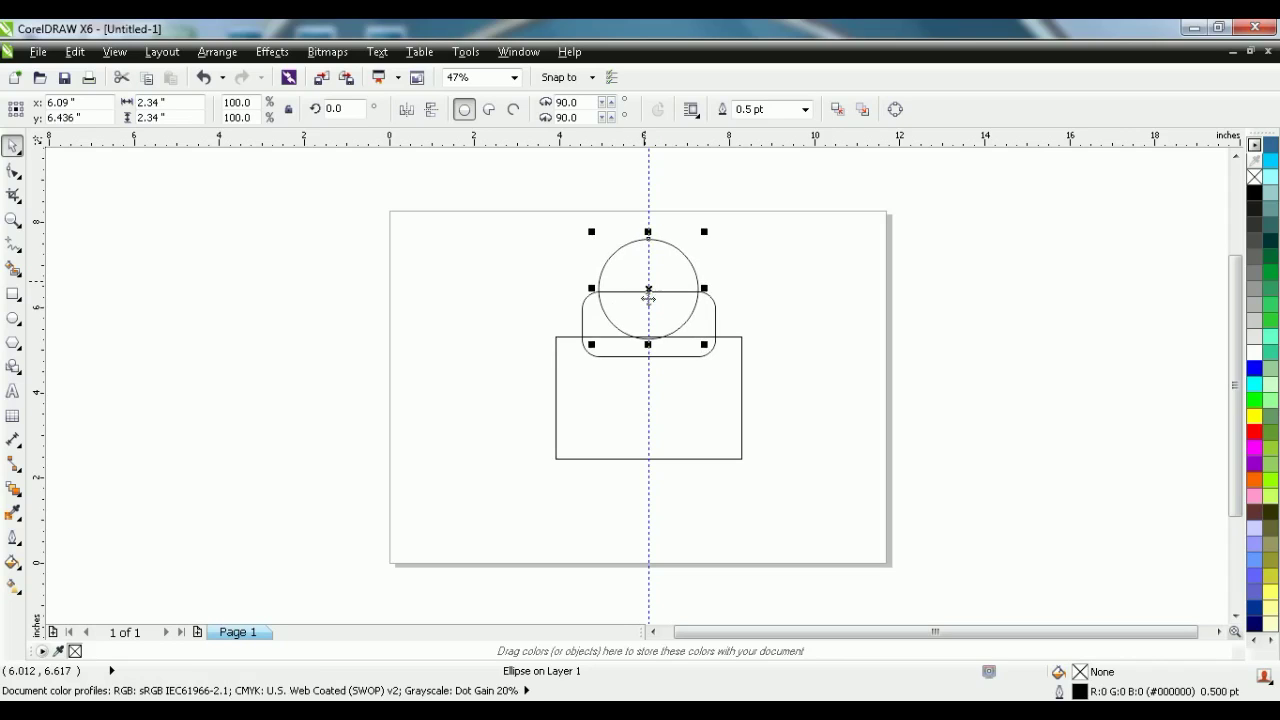
{"action": "left_click", "coordinate": [293, 260]}
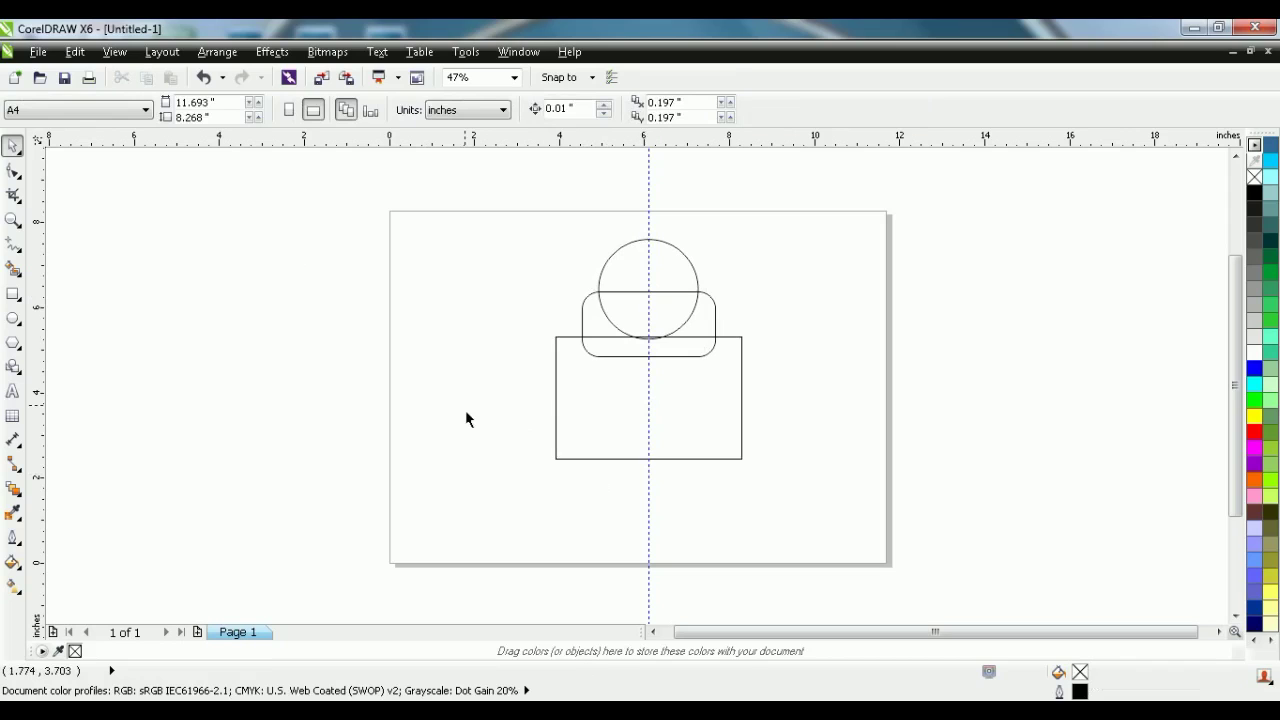
Set up a custom linear fountain fill for the large rectangle, blending from very light grey to a slightly darker light grey
{"action": "left_click", "coordinate": [663, 271]}
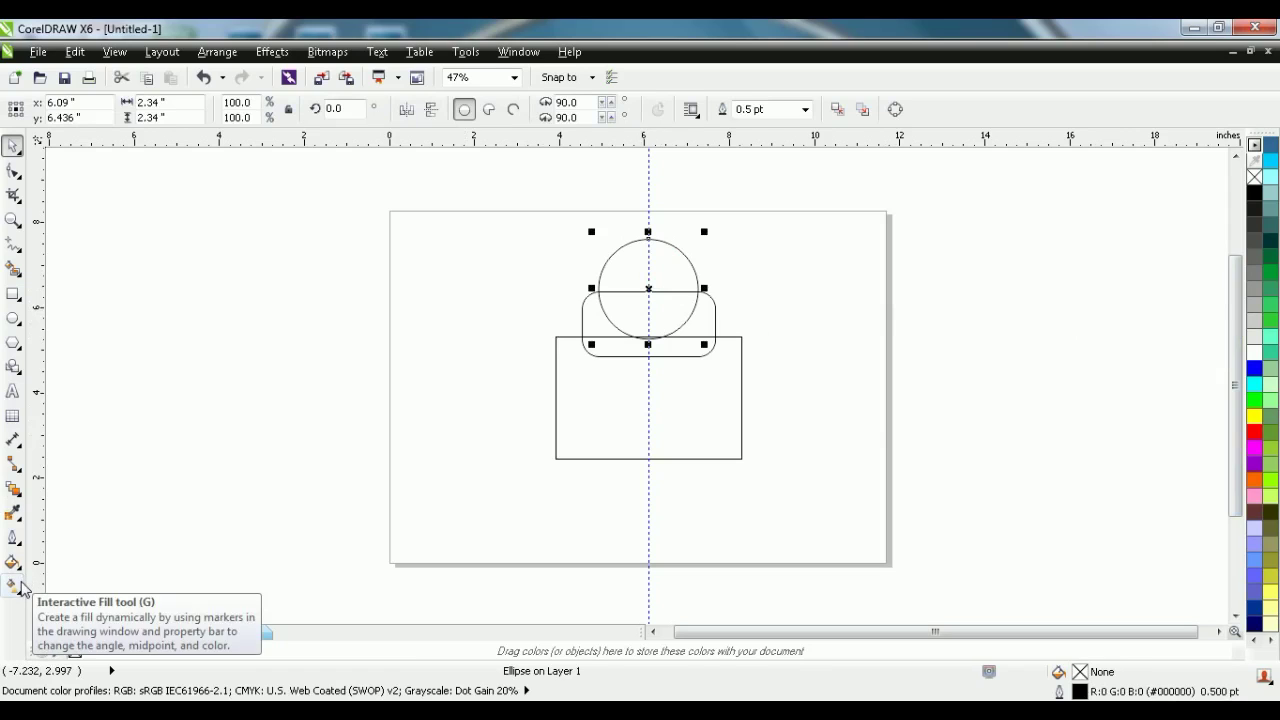
{"action": "left_click", "coordinate": [718, 458]}
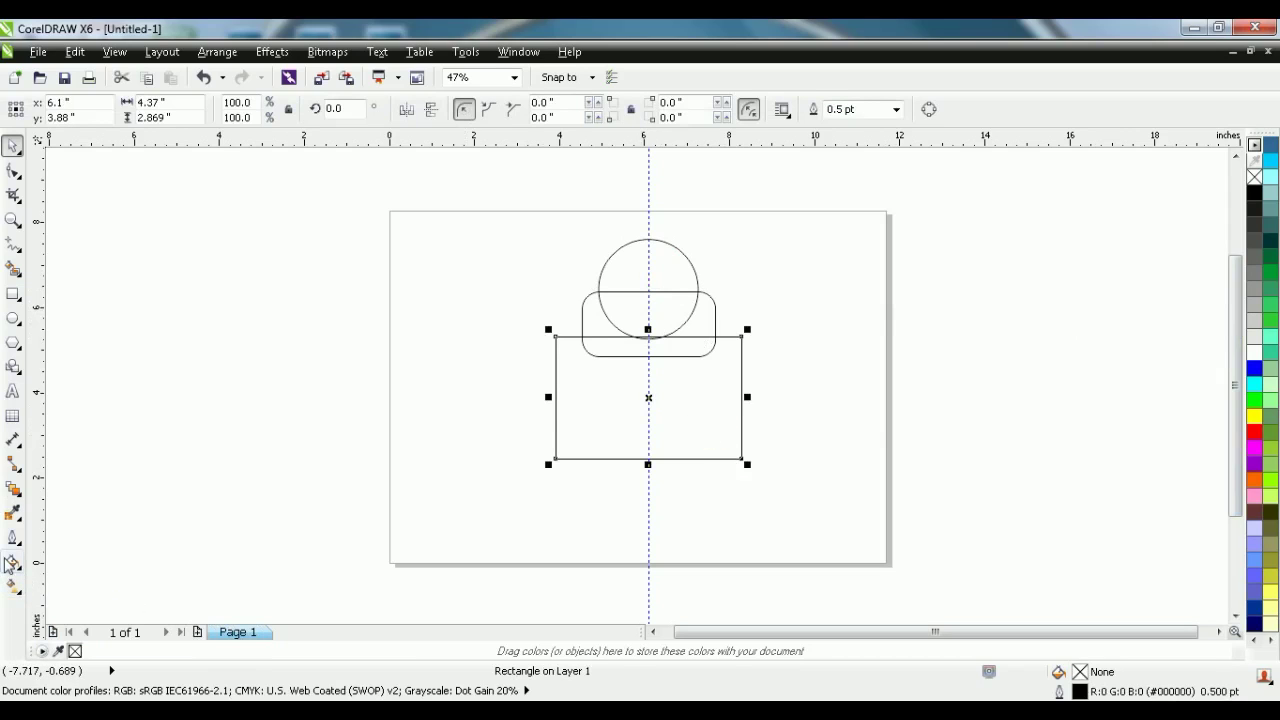
{"action": "left_click", "coordinate": [12, 562]}
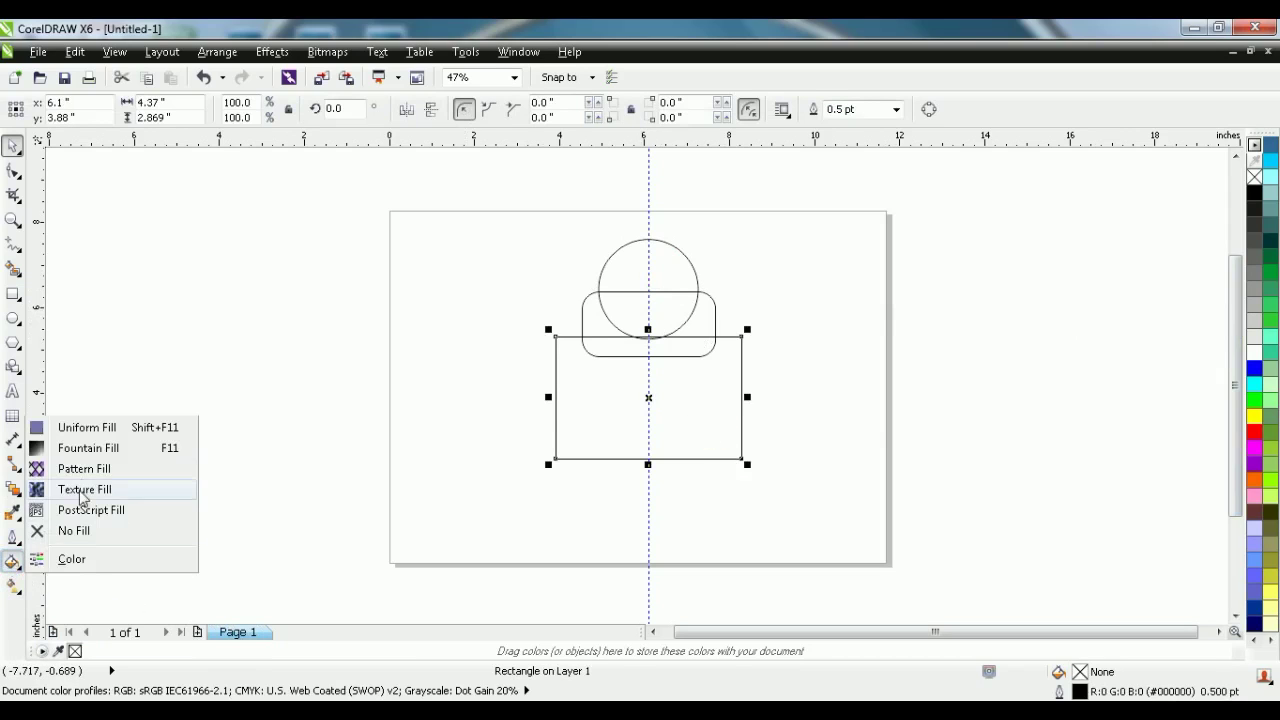
{"action": "left_click", "coordinate": [92, 450]}
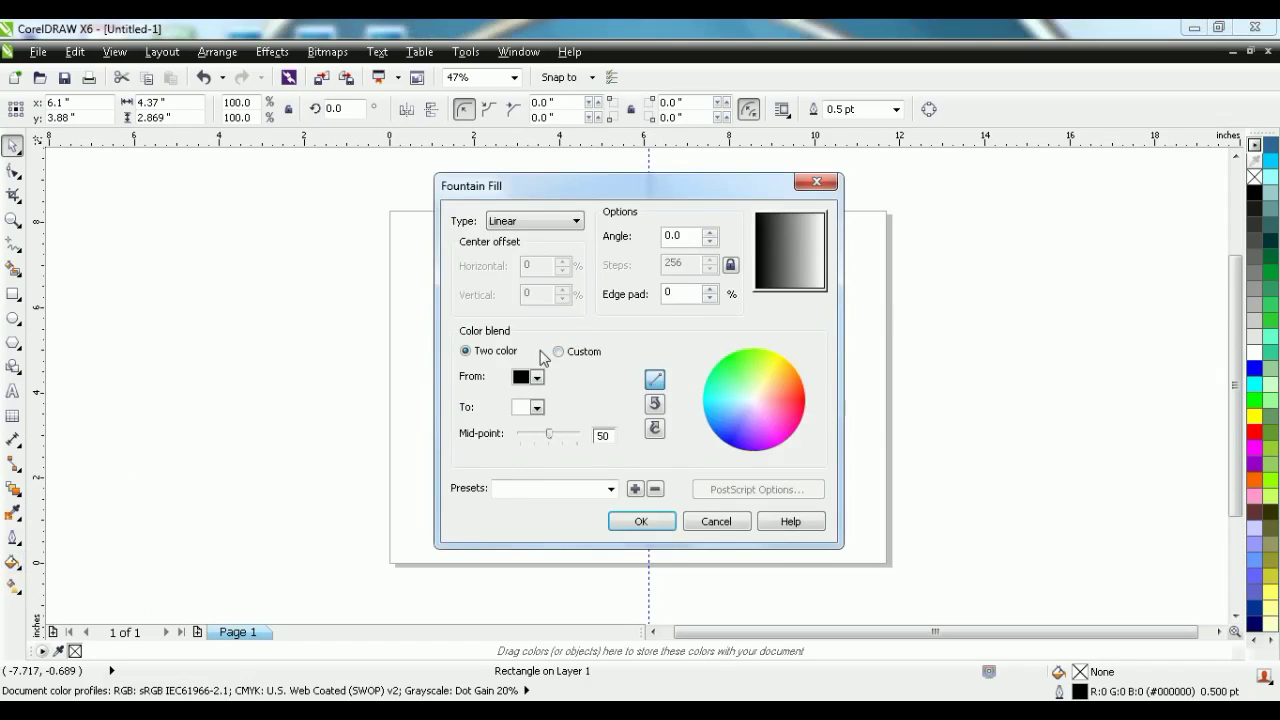
{"action": "left_click", "coordinate": [559, 352]}
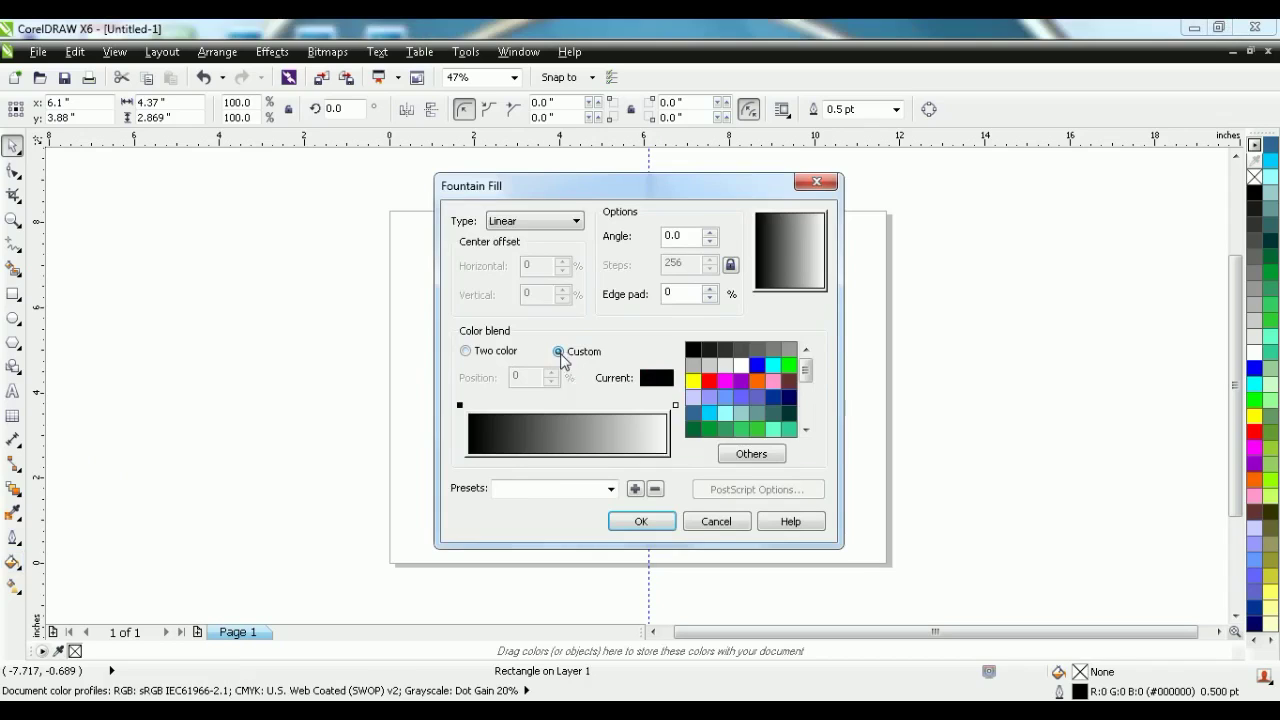
{"action": "left_click", "coordinate": [459, 406]}
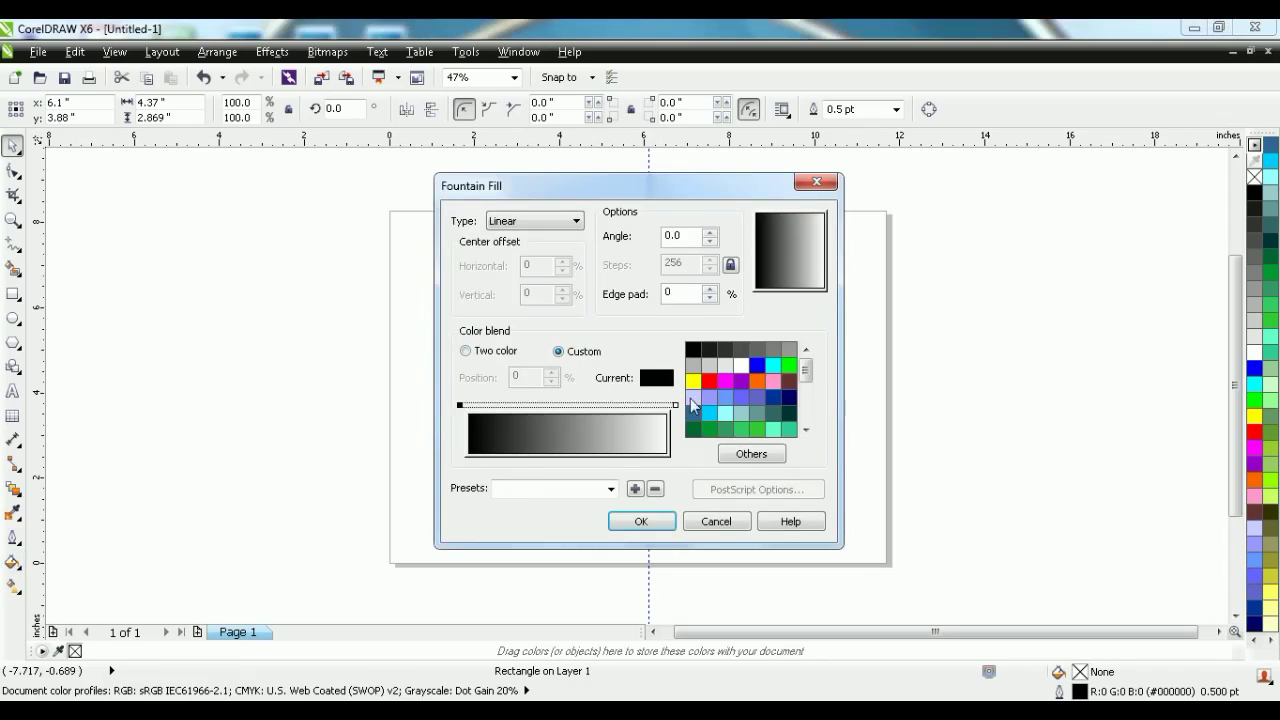
{"action": "left_click", "coordinate": [725, 365]}
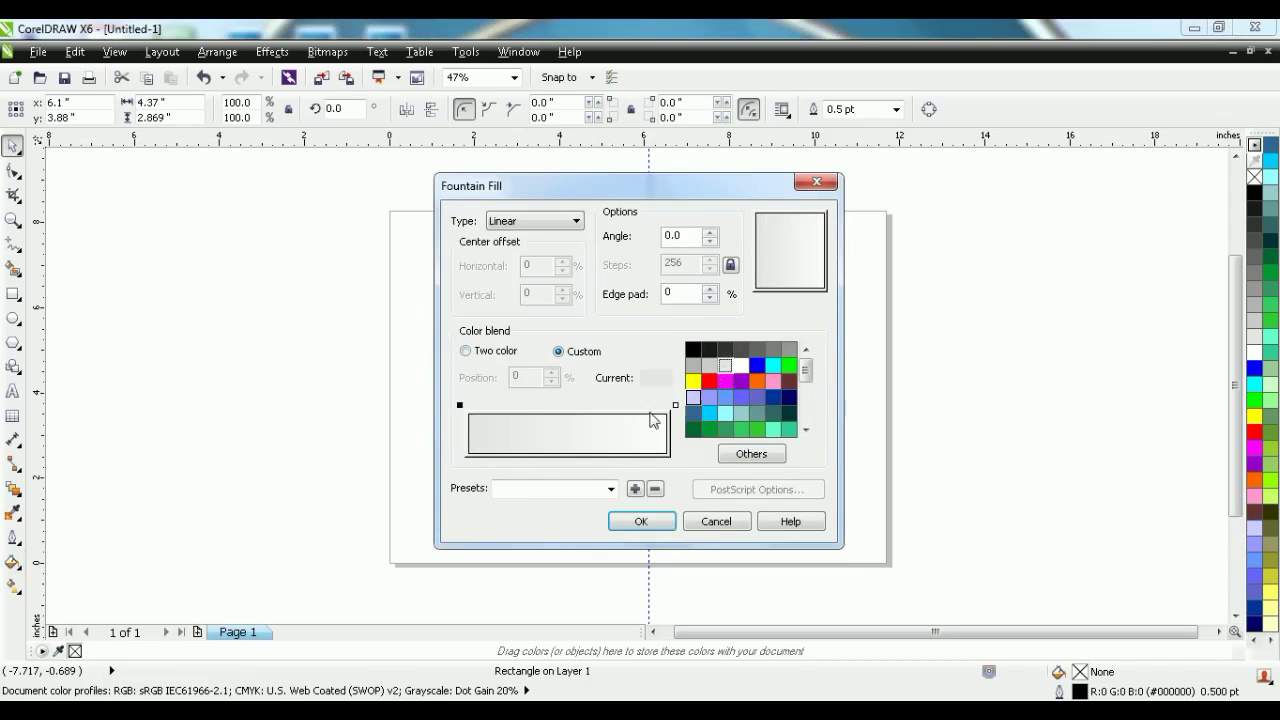
{"action": "left_click", "coordinate": [676, 406]}
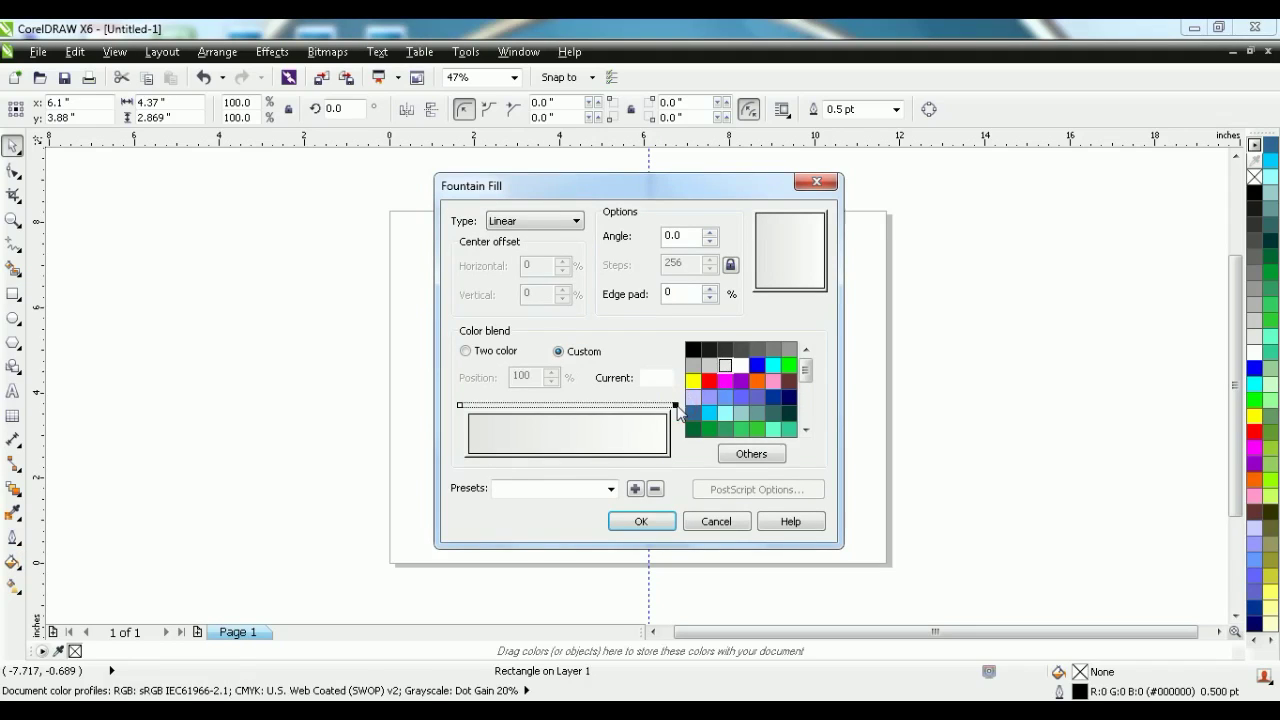
{"action": "left_click", "coordinate": [710, 367]}
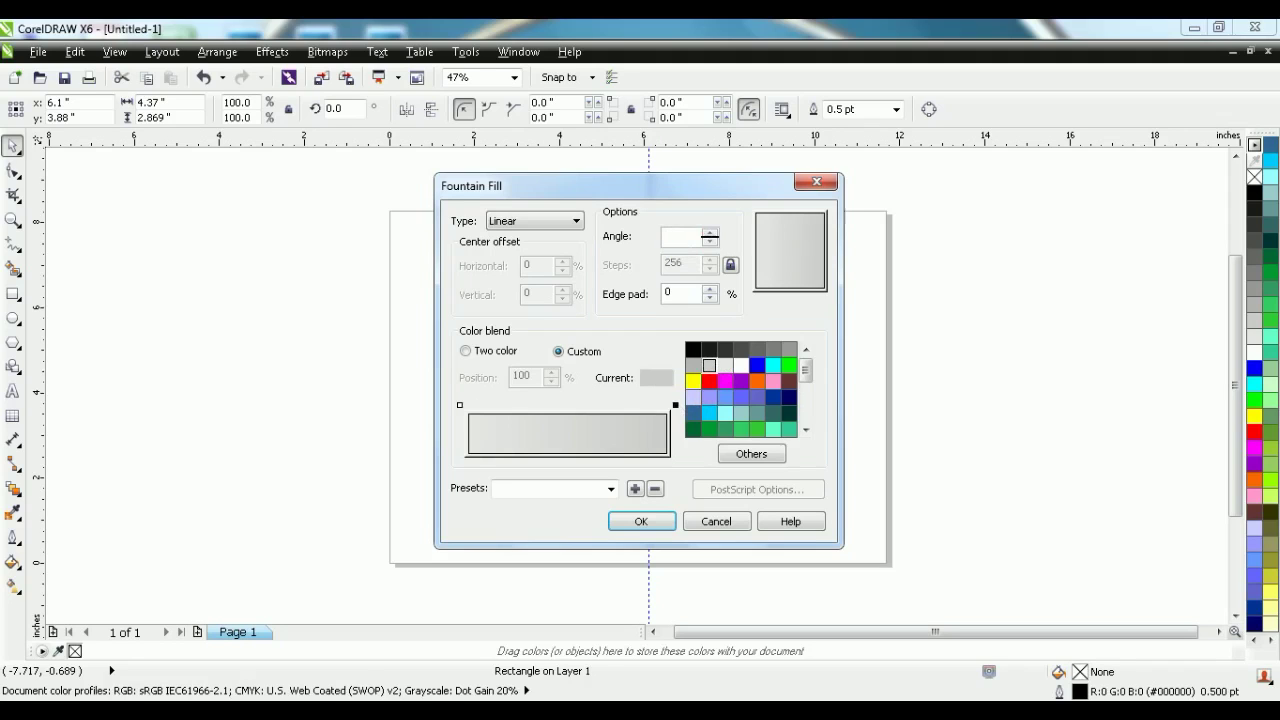
Set the fountain fill angle to 90 degrees and apply the fill to the large rectangle
{"action": "left_click", "coordinate": [709, 237]}
{"action": "type", "text": "90"}
{"action": "key", "text": "Return"}
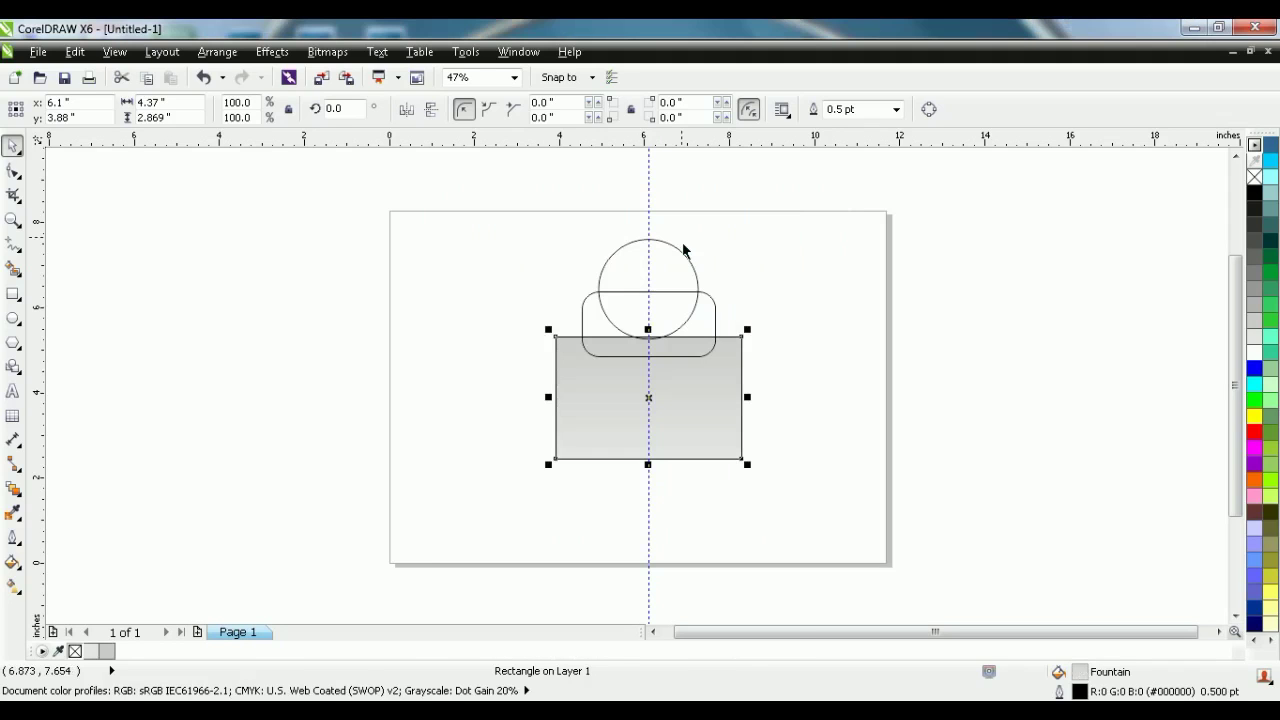
{"action": "left_click", "coordinate": [389, 358]}
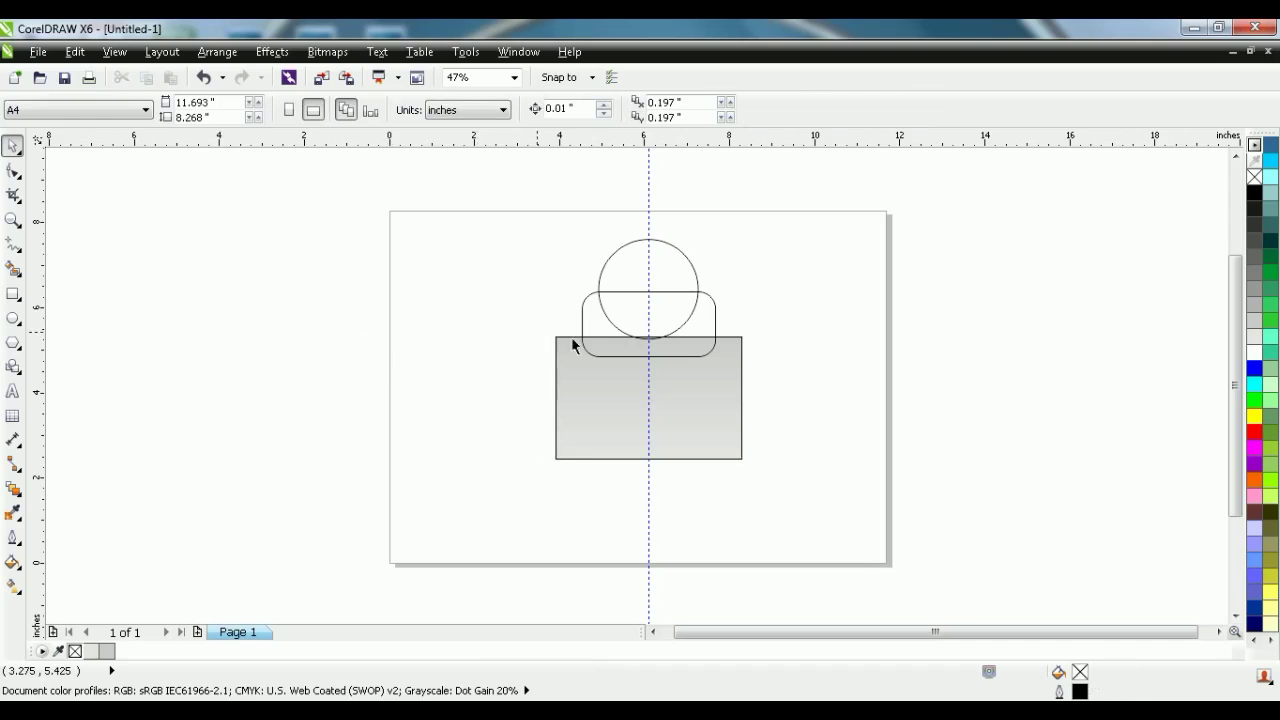
Weld the circle and the rounded rectangle into a single shape
{"action": "left_click", "coordinate": [599, 344]}
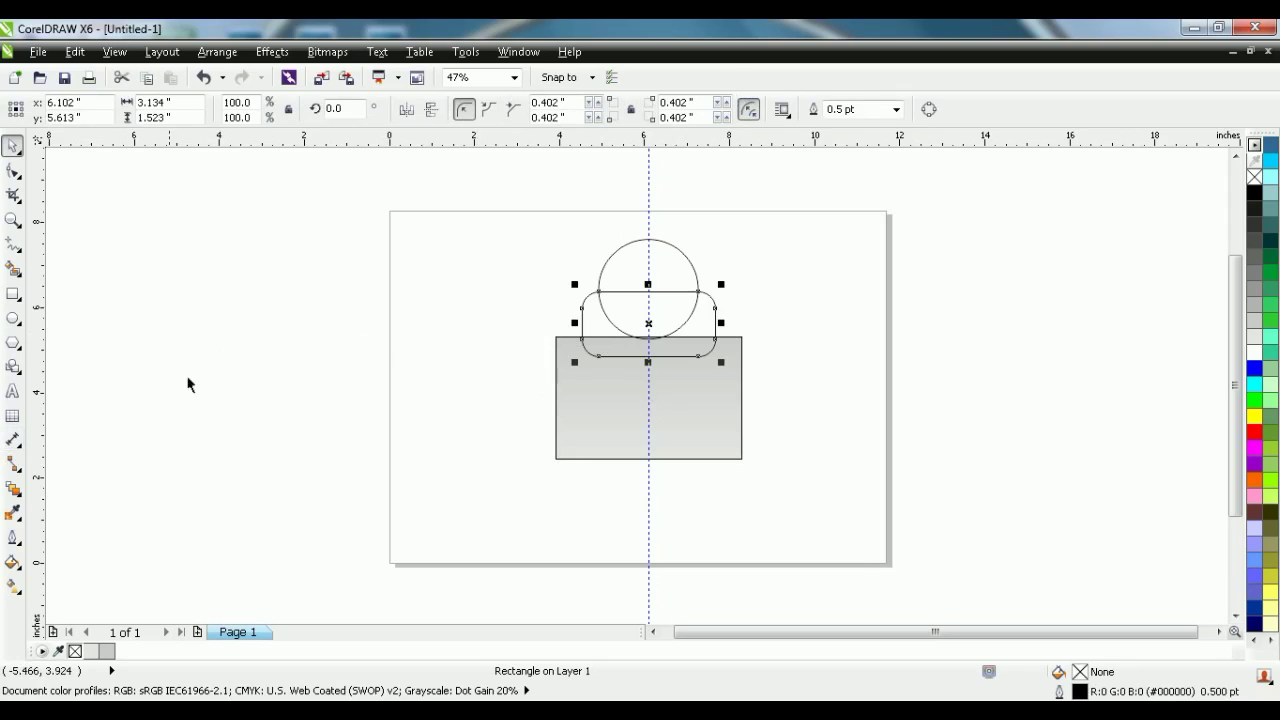
{"action": "left_click", "coordinate": [269, 297]}
{"action": "left_click_drag", "start_coordinate": [587, 245], "coordinate": [674, 334]}
{"action": "left_click", "coordinate": [651, 314]}
{"action": "left_click", "coordinate": [631, 264], "text": "shift"}
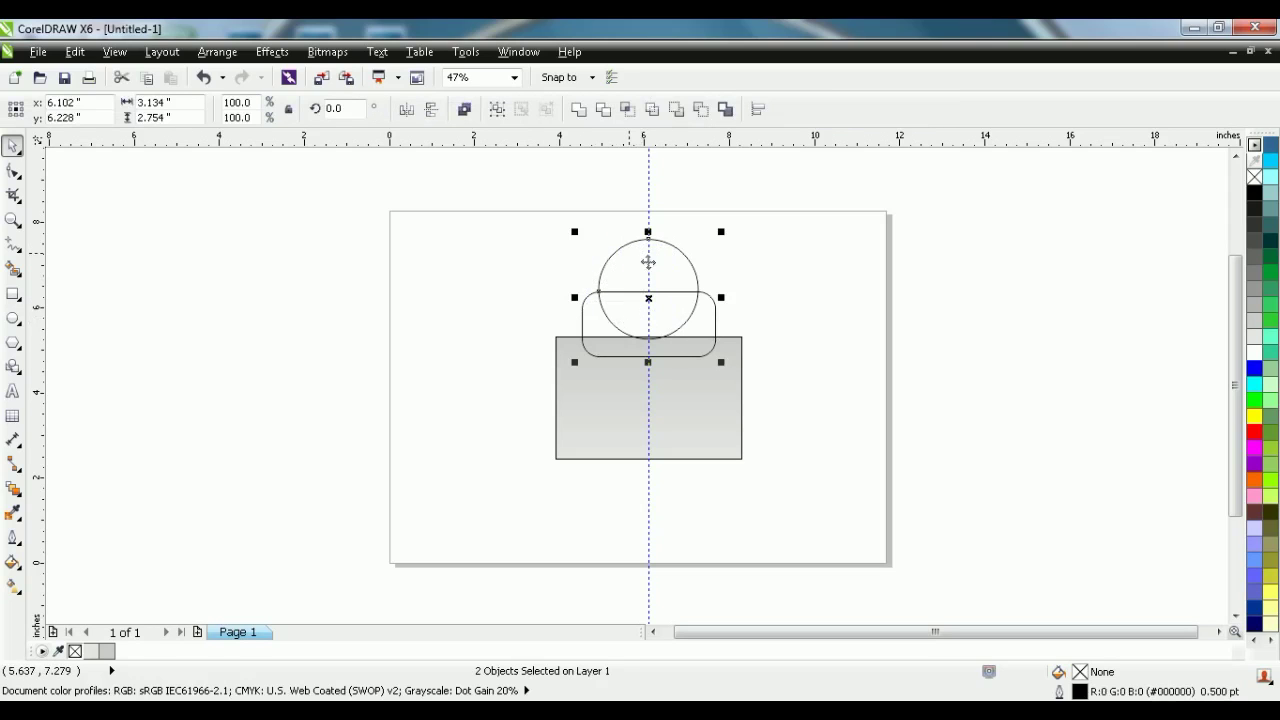
{"action": "left_click", "coordinate": [578, 110]}
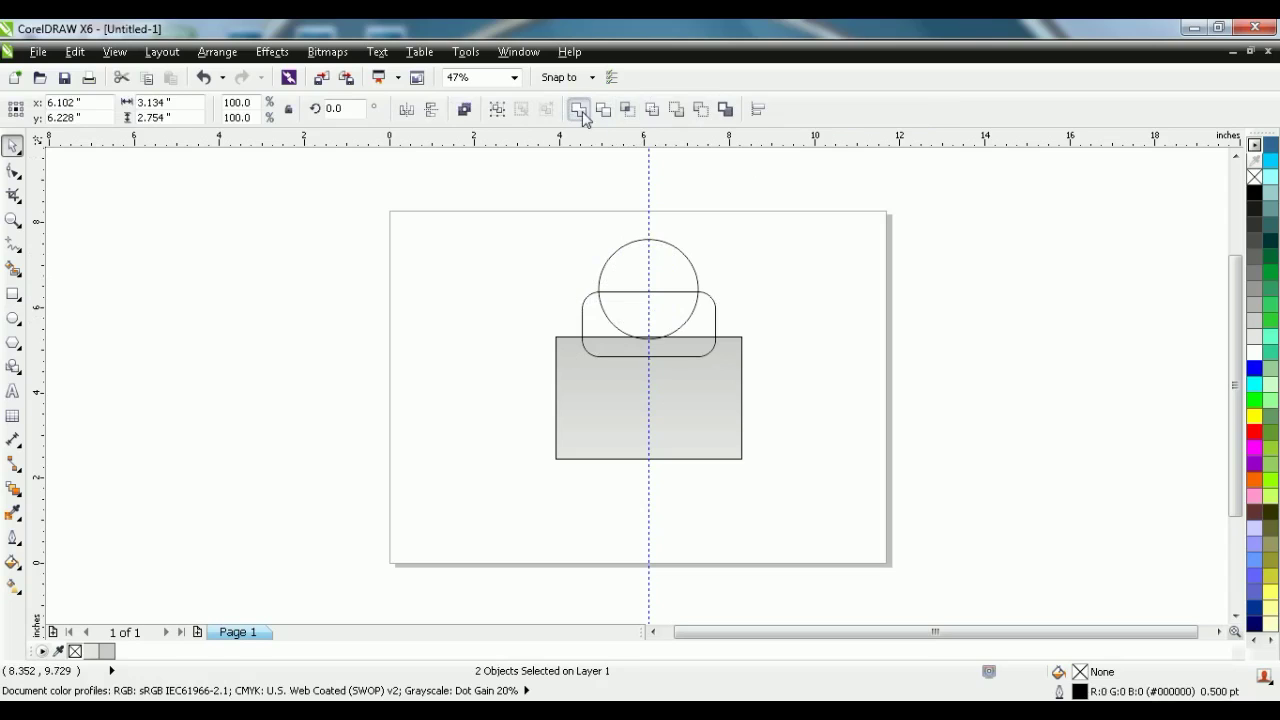
{"action": "left_click", "coordinate": [537, 210]}
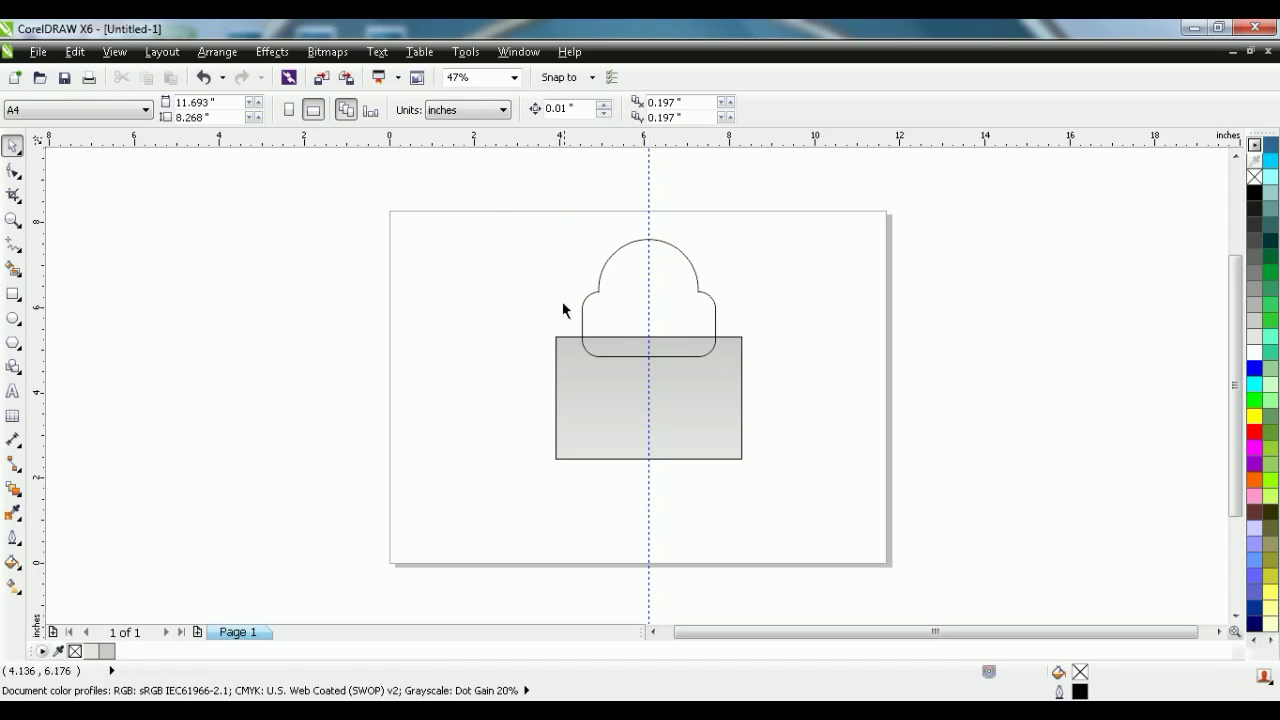
Scale the merged shape and the grey rectangle together about their centre to about 6.09 by 7.19 inches and move them down within the page
{"action": "left_click_drag", "start_coordinate": [466, 173], "coordinate": [822, 513]}
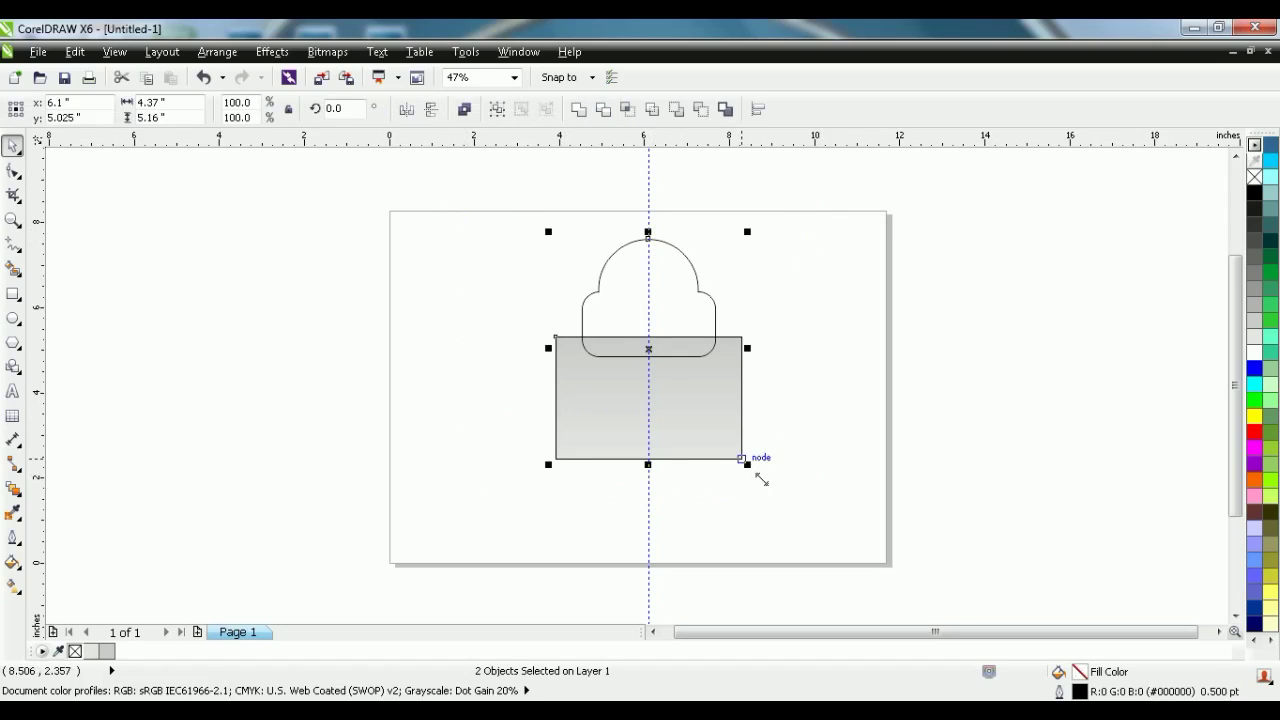
{"action": "left_click_drag", "start_coordinate": [757, 478], "coordinate": [784, 508]}
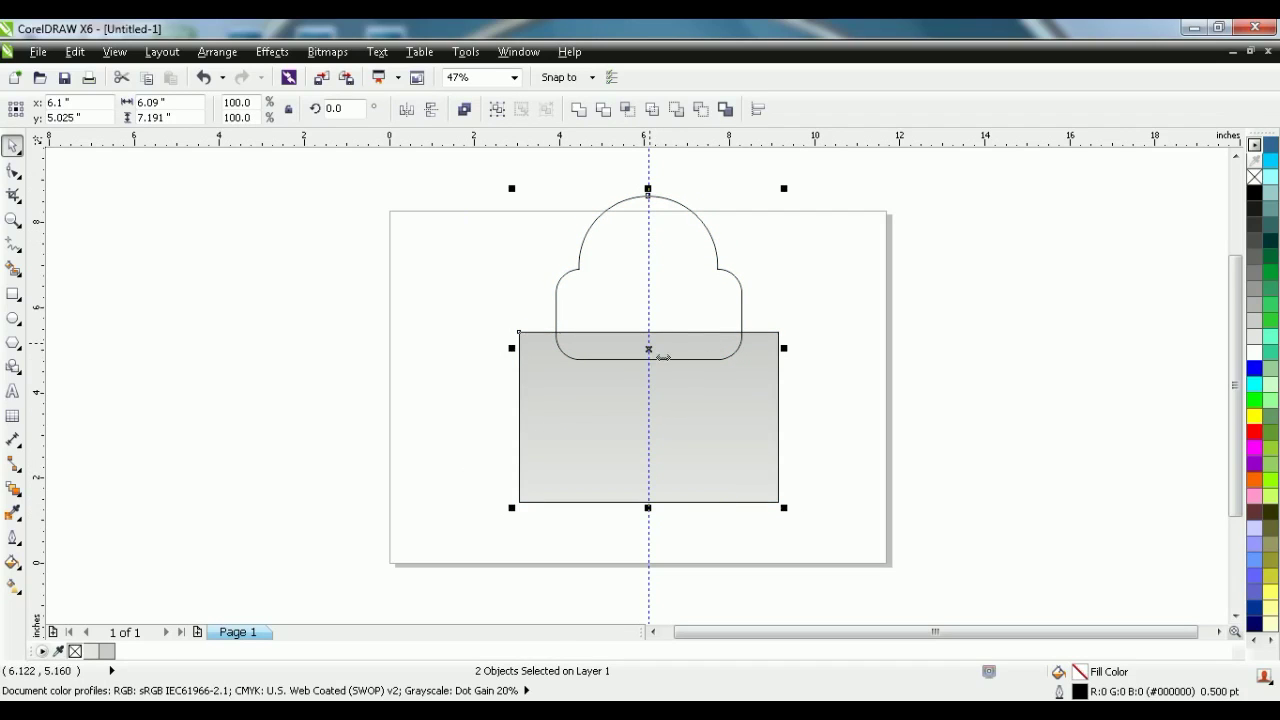
{"action": "left_click_drag", "start_coordinate": [661, 362], "coordinate": [664, 420]}
{"action": "left_click", "coordinate": [788, 372]}
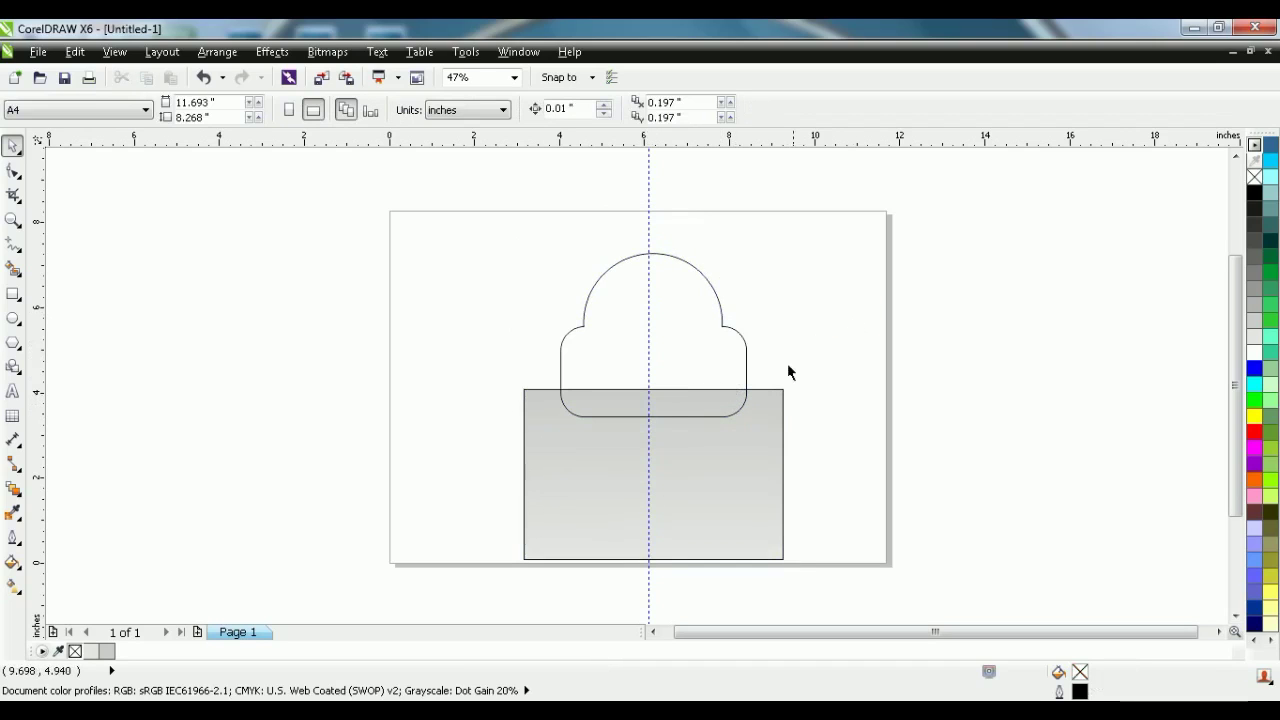
Remove the outline from the large grey rectangle
{"action": "left_click", "coordinate": [600, 470]}
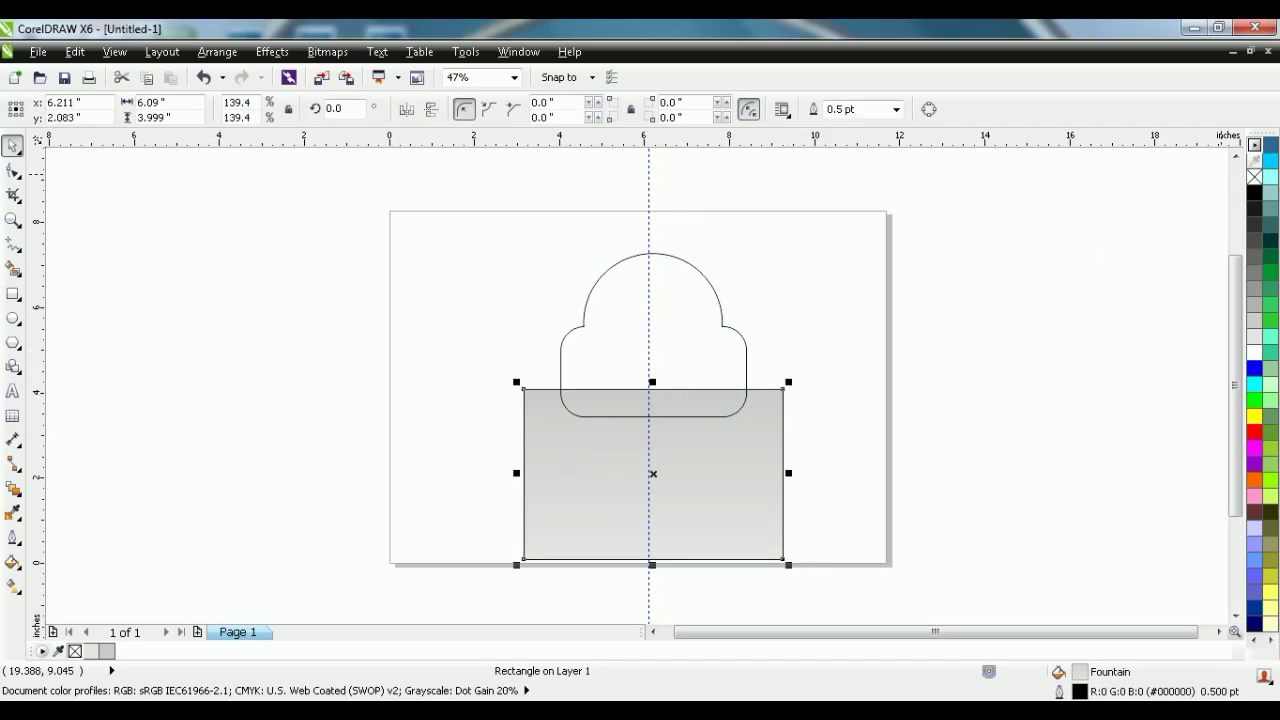
{"action": "right_click", "coordinate": [1253, 177]}
{"action": "left_click", "coordinate": [786, 366]}
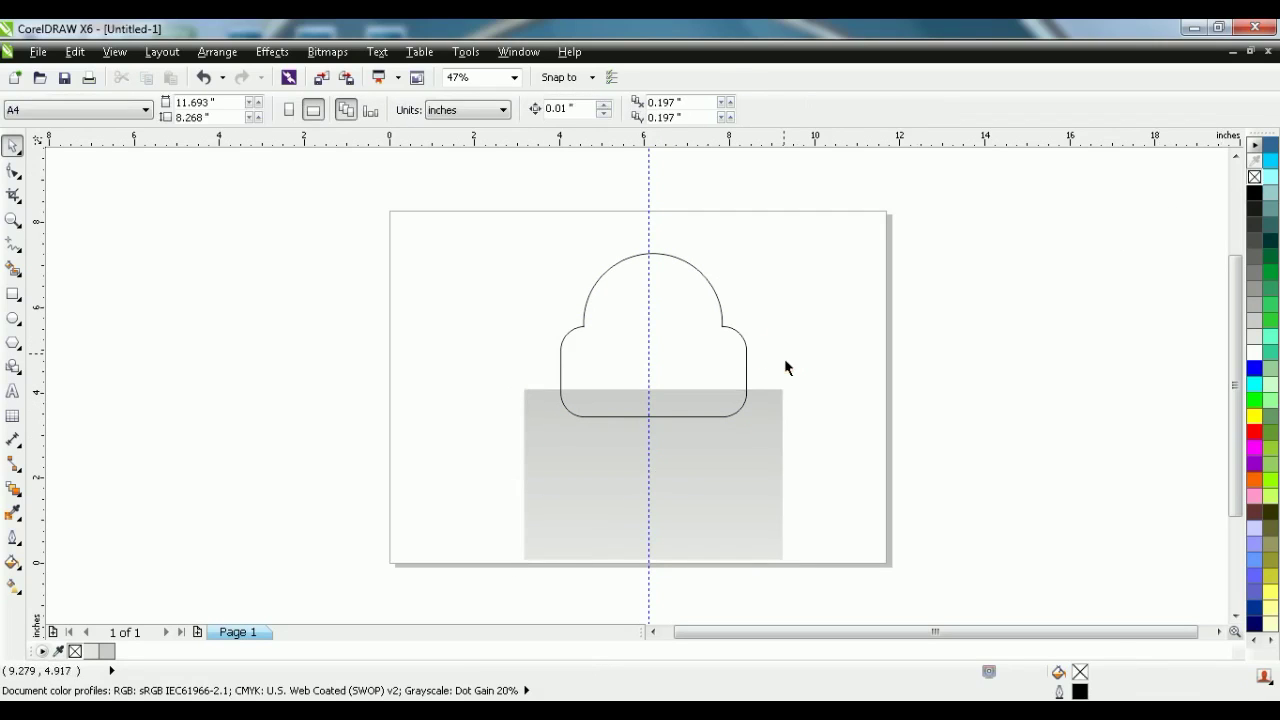
Nudge the merged shape left to about x 6.10 inches so it is centred on the vertical guideline
{"action": "left_click", "coordinate": [745, 350]}
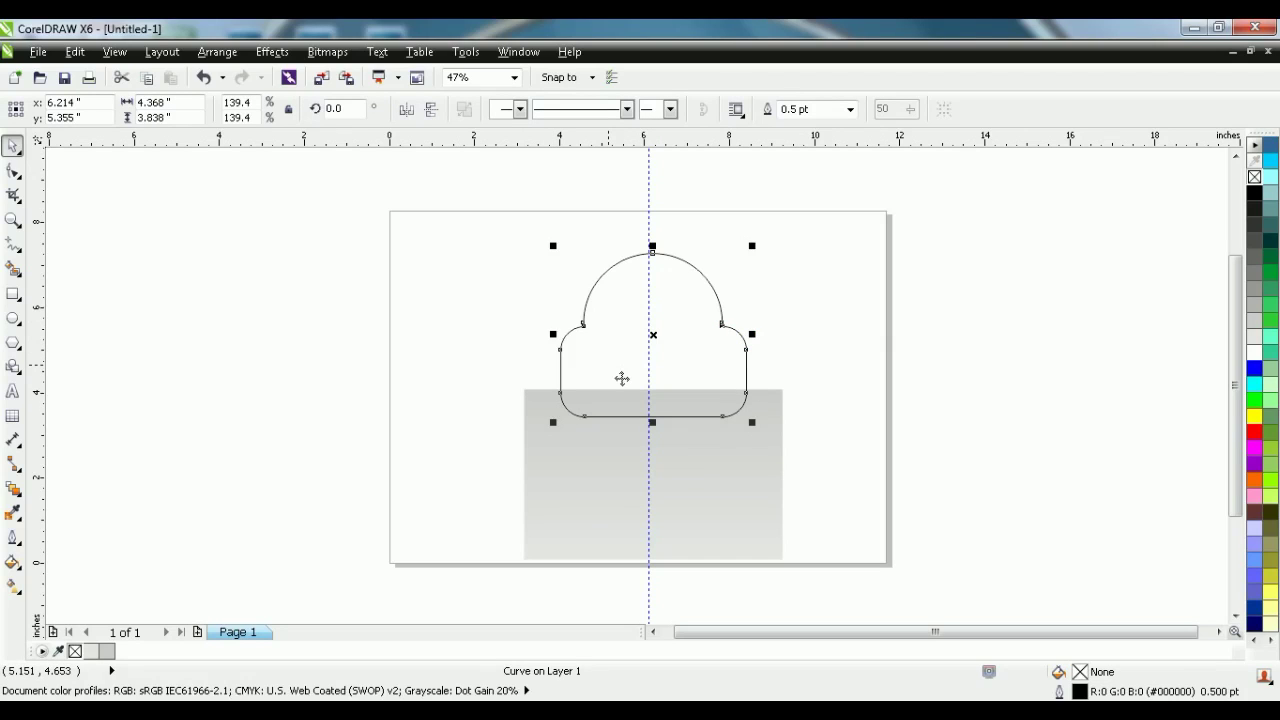
{"action": "key", "text": "Left"}
{"action": "key", "text": "Left"}
{"action": "key", "text": "Left"}
{"action": "key", "text": "Left"}
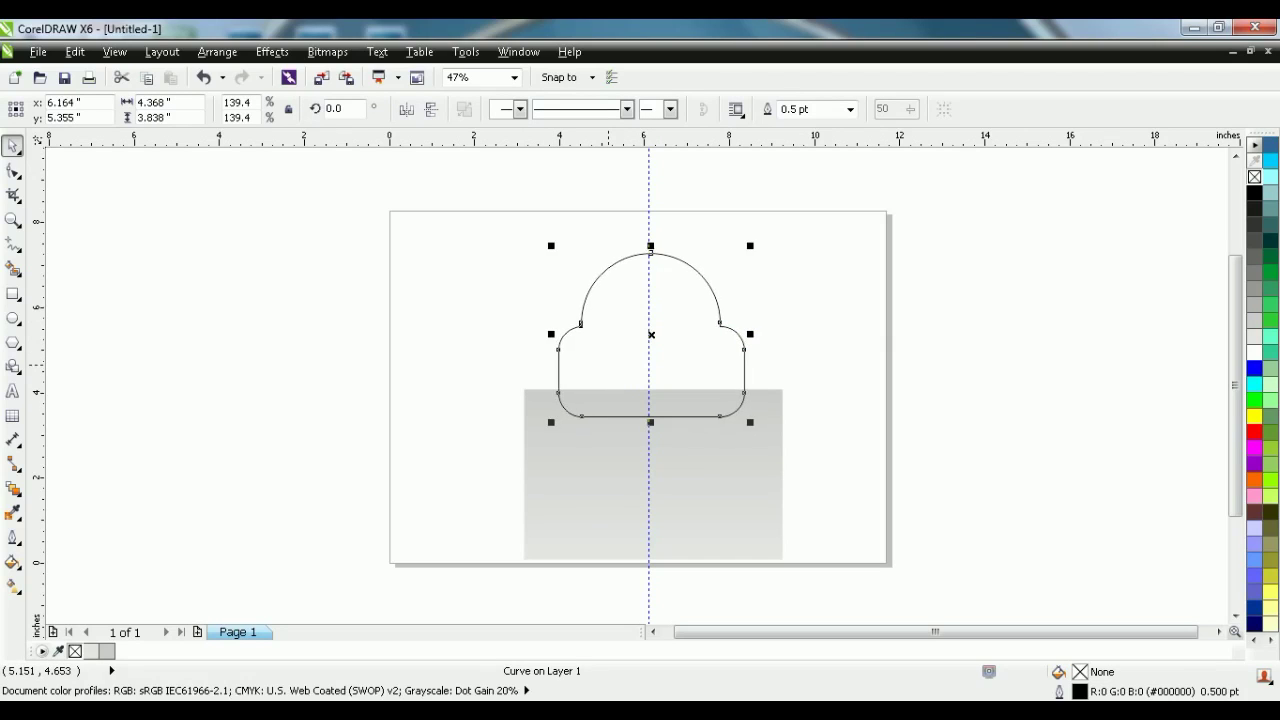
{"action": "key", "text": "Left"}
{"action": "key", "text": "Left"}
{"action": "key", "text": "Left"}
{"action": "key", "text": "Left"}
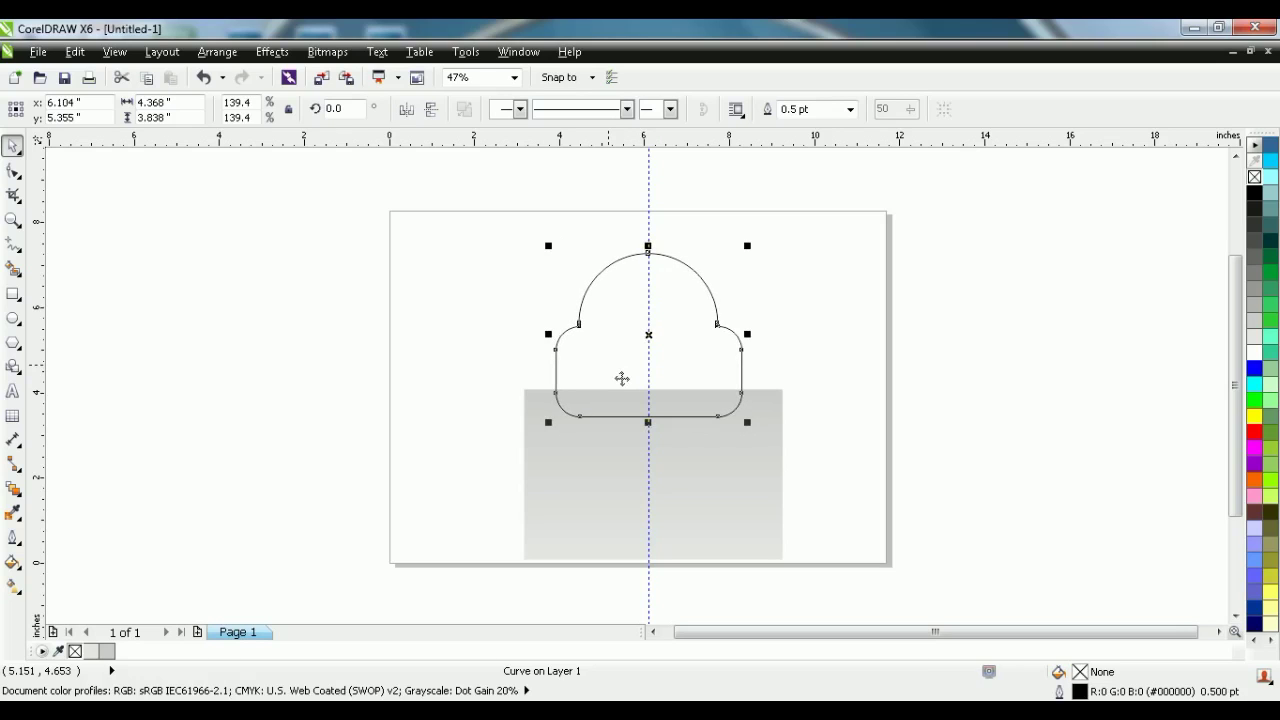
Nudge the grey rectangle left to about x 6.10 inches so it is centred on the guideline
{"action": "left_click", "coordinate": [634, 543]}
{"action": "key", "text": "Left"}
{"action": "key", "text": "Left"}
{"action": "key", "text": "Left"}
{"action": "left_click", "coordinate": [594, 349]}
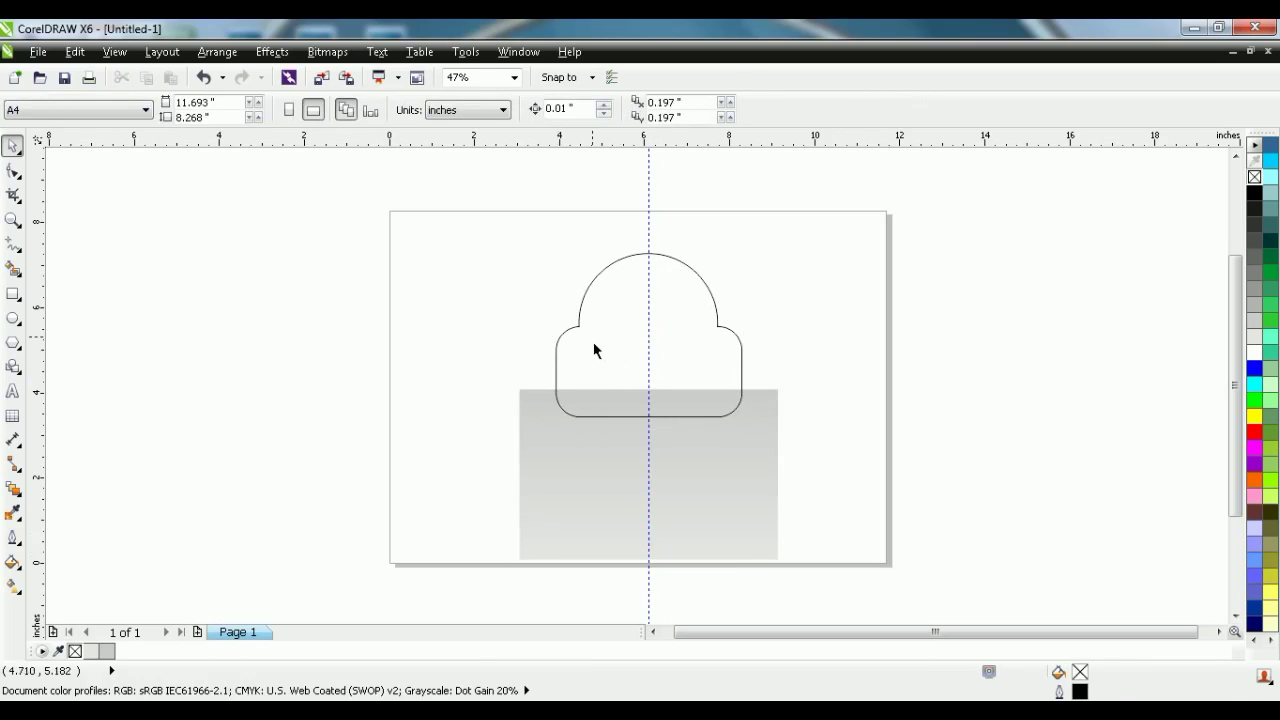
Apply a custom linear fountain fill to the merged shape, blending from dark green to bright green
{"action": "left_click", "coordinate": [556, 392]}
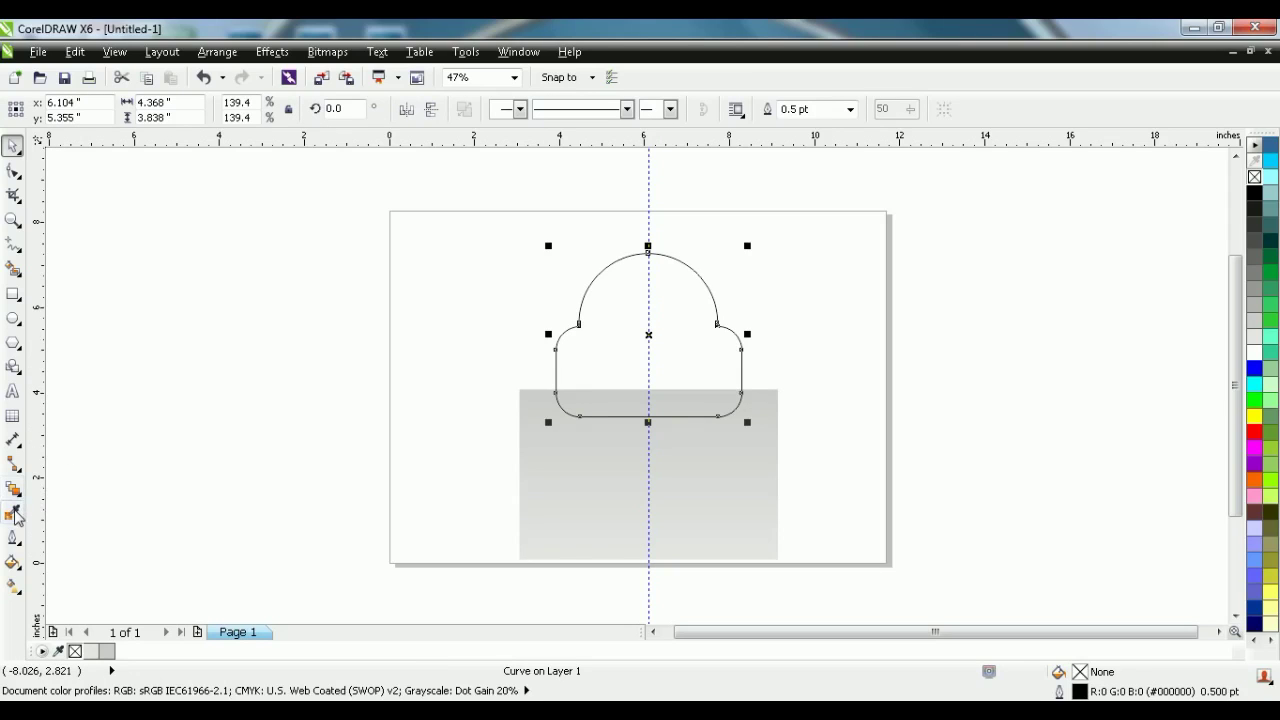
{"action": "left_click", "coordinate": [13, 565]}
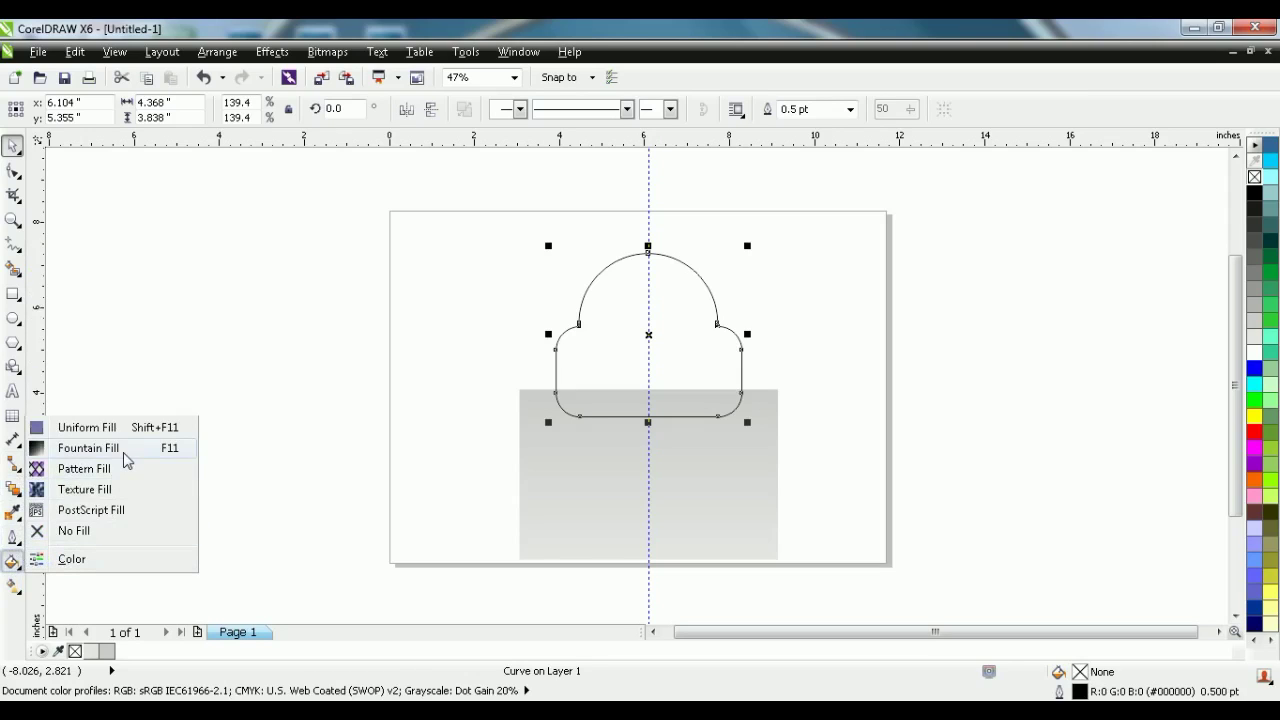
{"action": "left_click", "coordinate": [90, 448]}
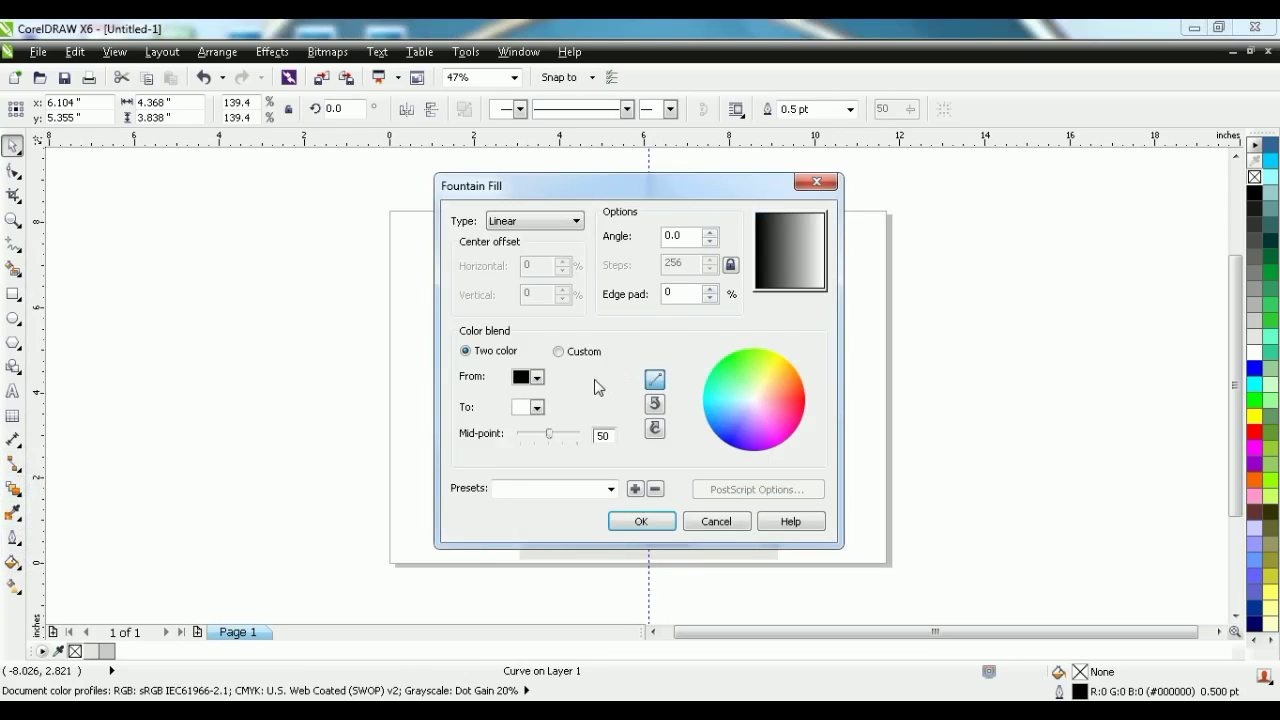
{"action": "left_click", "coordinate": [558, 351]}
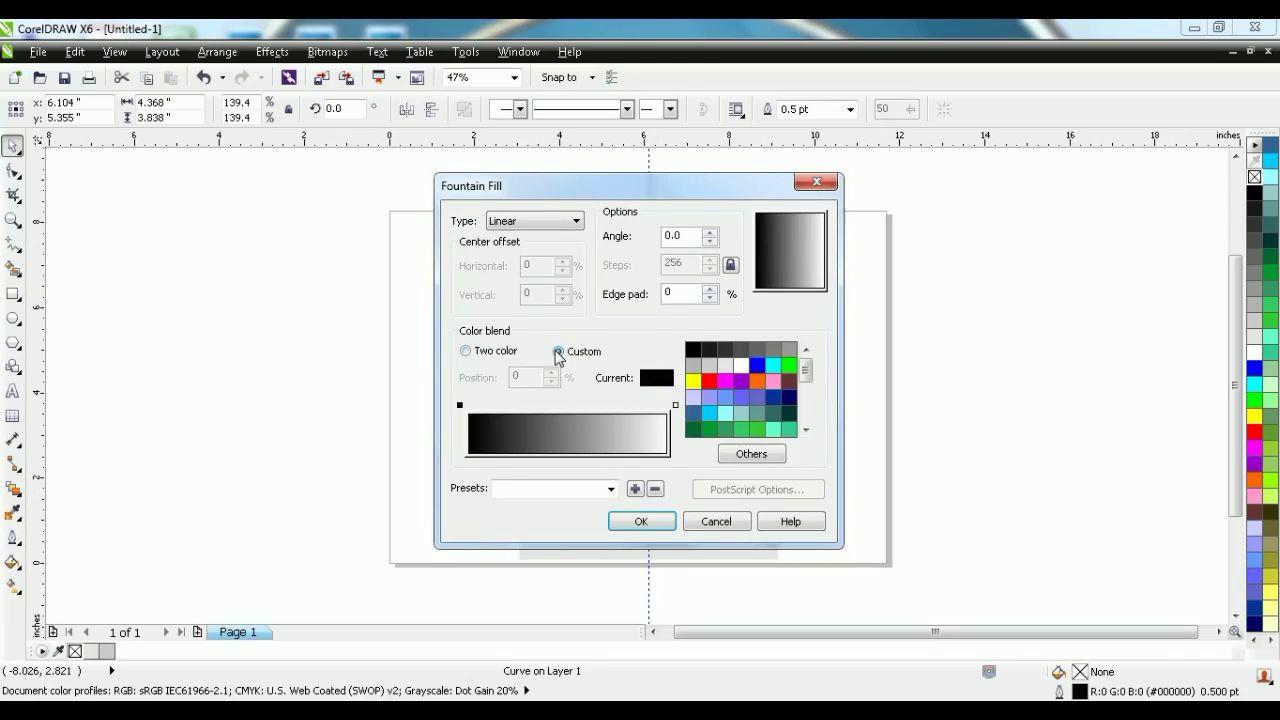
{"action": "left_click", "coordinate": [692, 430]}
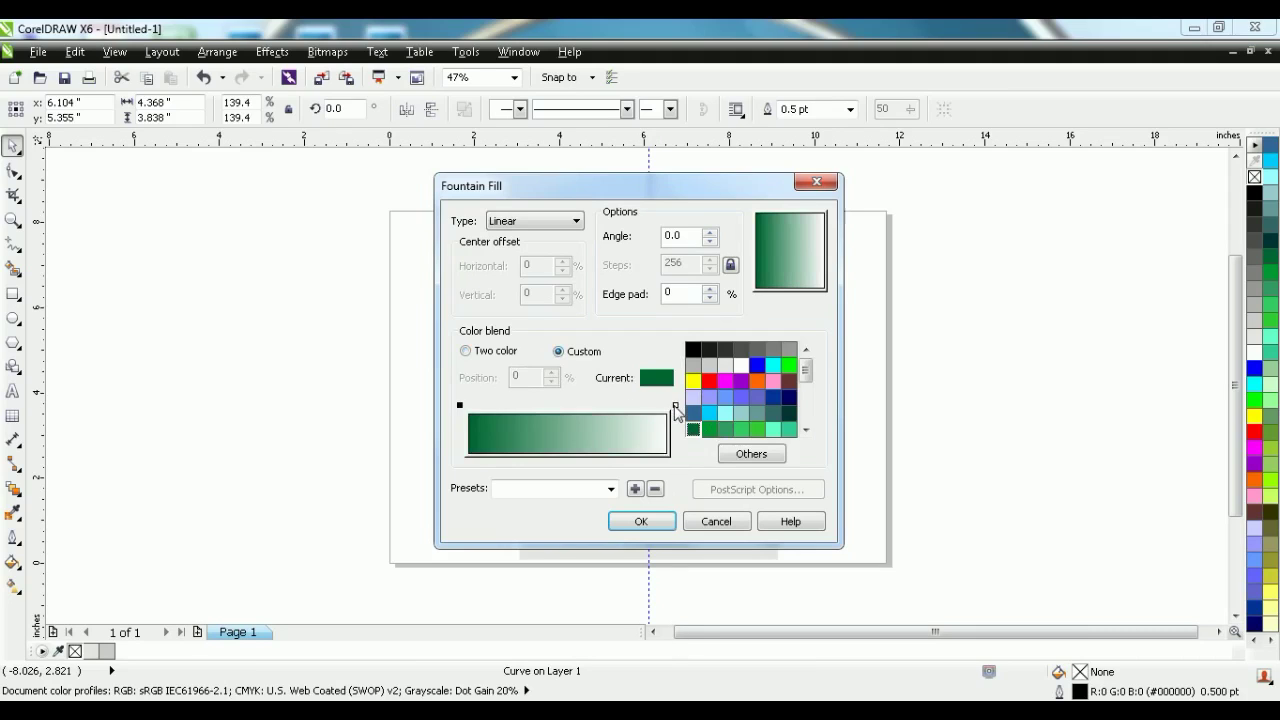
{"action": "left_click", "coordinate": [675, 406]}
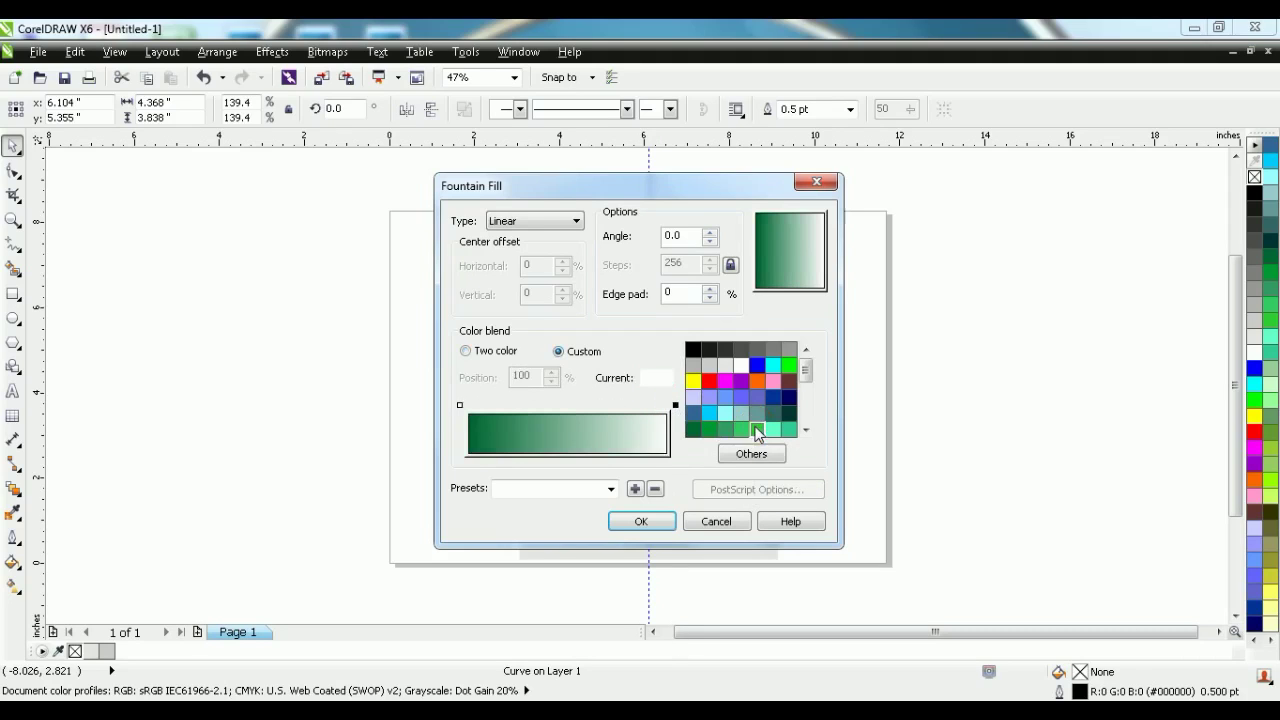
{"action": "left_click", "coordinate": [757, 430]}
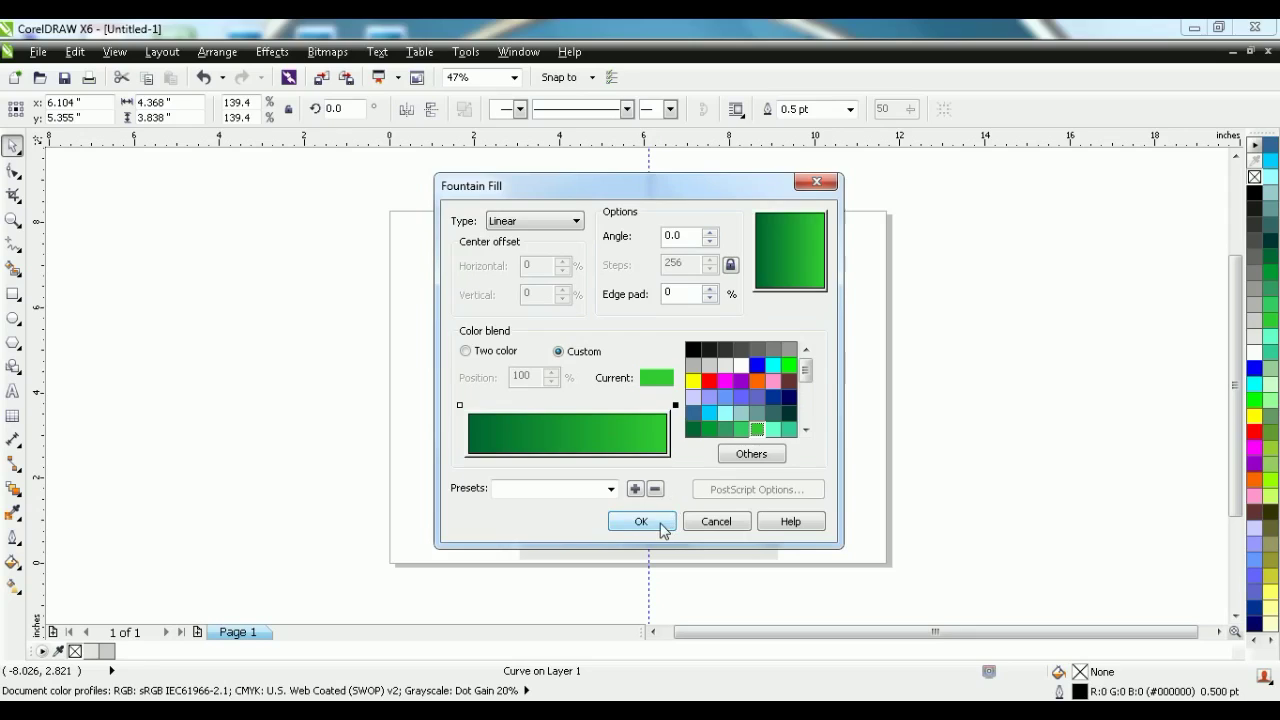
{"action": "left_click", "coordinate": [641, 522]}
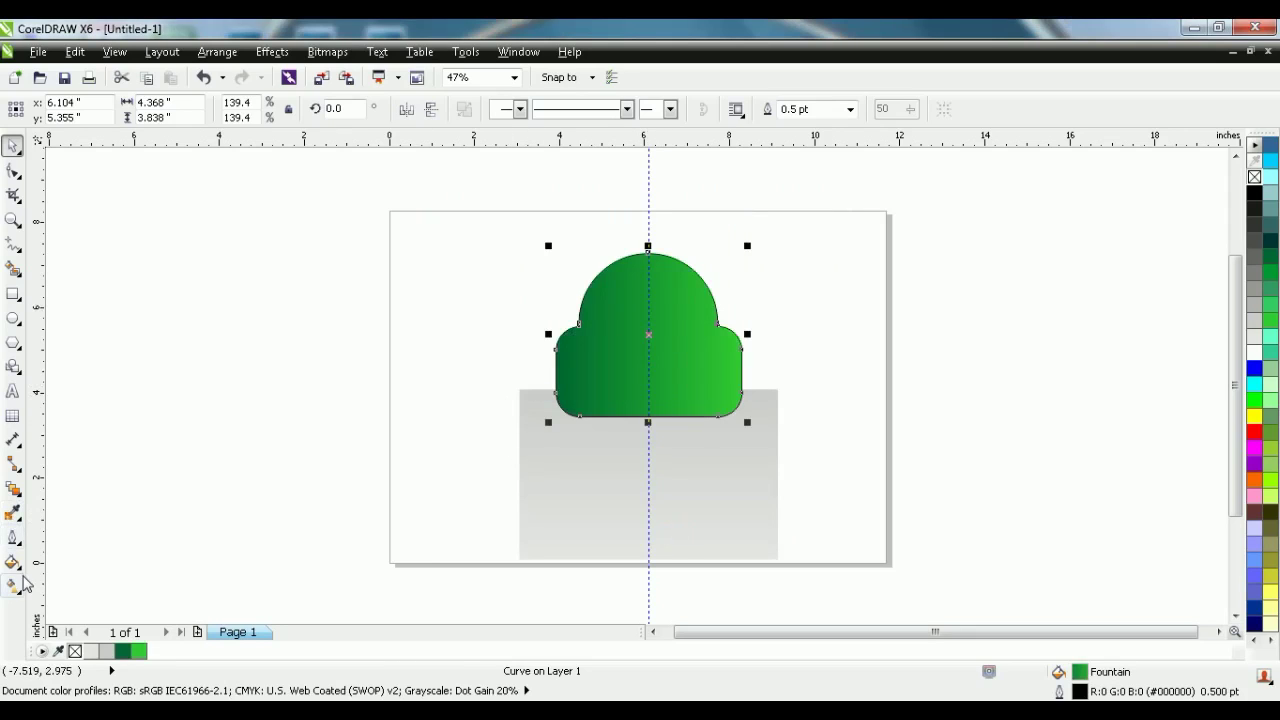
Set the merged shape's fountain fill angle to -90 degrees
{"action": "left_click", "coordinate": [13, 562]}
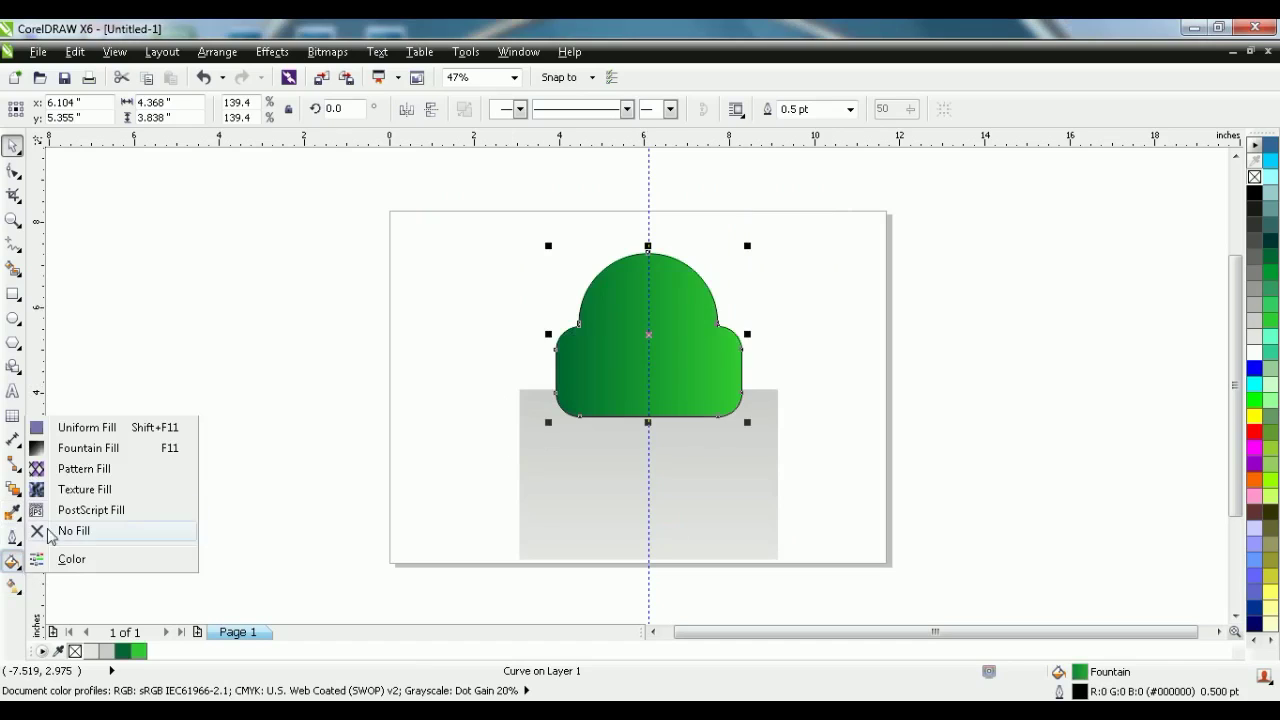
{"action": "left_click", "coordinate": [100, 449]}
{"action": "left_click", "coordinate": [697, 238]}
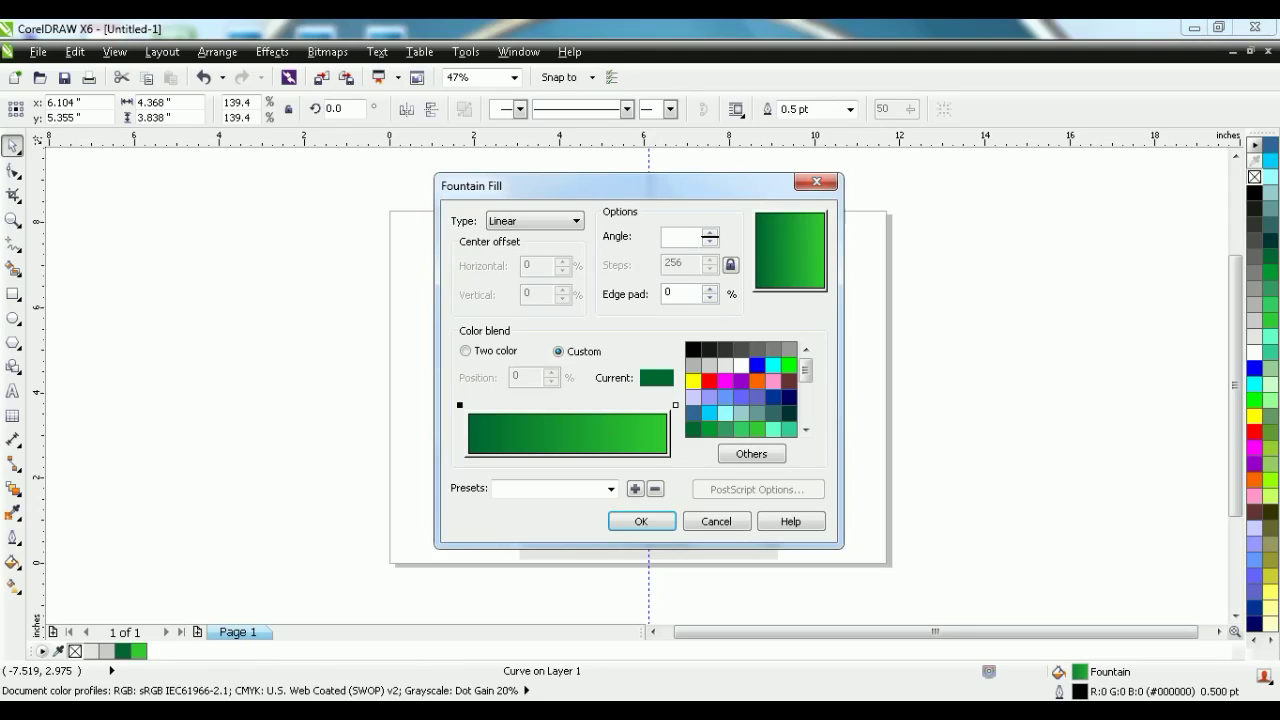
{"action": "type", "text": "-90"}
{"action": "key", "text": "Return"}
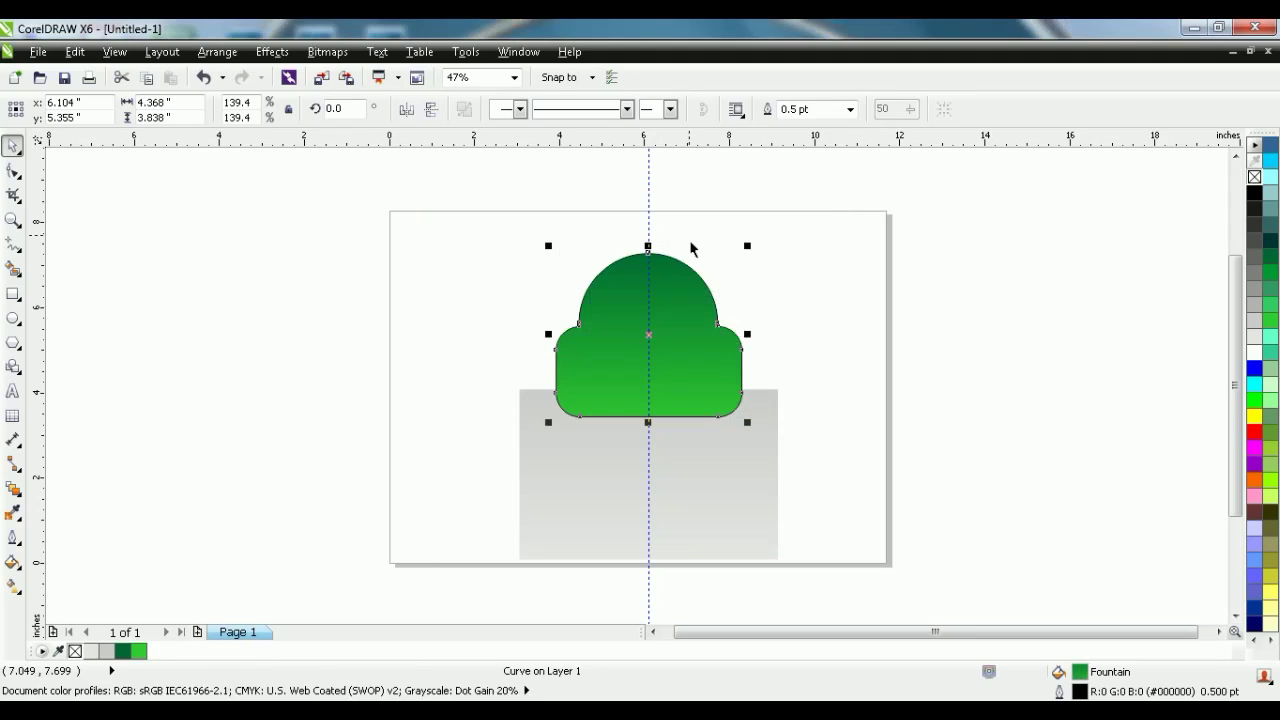
Remove the outline from the green merged shape
{"action": "left_click", "coordinate": [329, 297]}
{"action": "left_click", "coordinate": [603, 314]}
{"action": "right_click", "coordinate": [1256, 178]}
{"action": "left_click", "coordinate": [891, 366]}
Bring the grey rectangle to the front of the page so it overlaps the base of the green shape
{"action": "left_click", "coordinate": [523, 388]}
{"action": "right_click", "coordinate": [698, 483]}
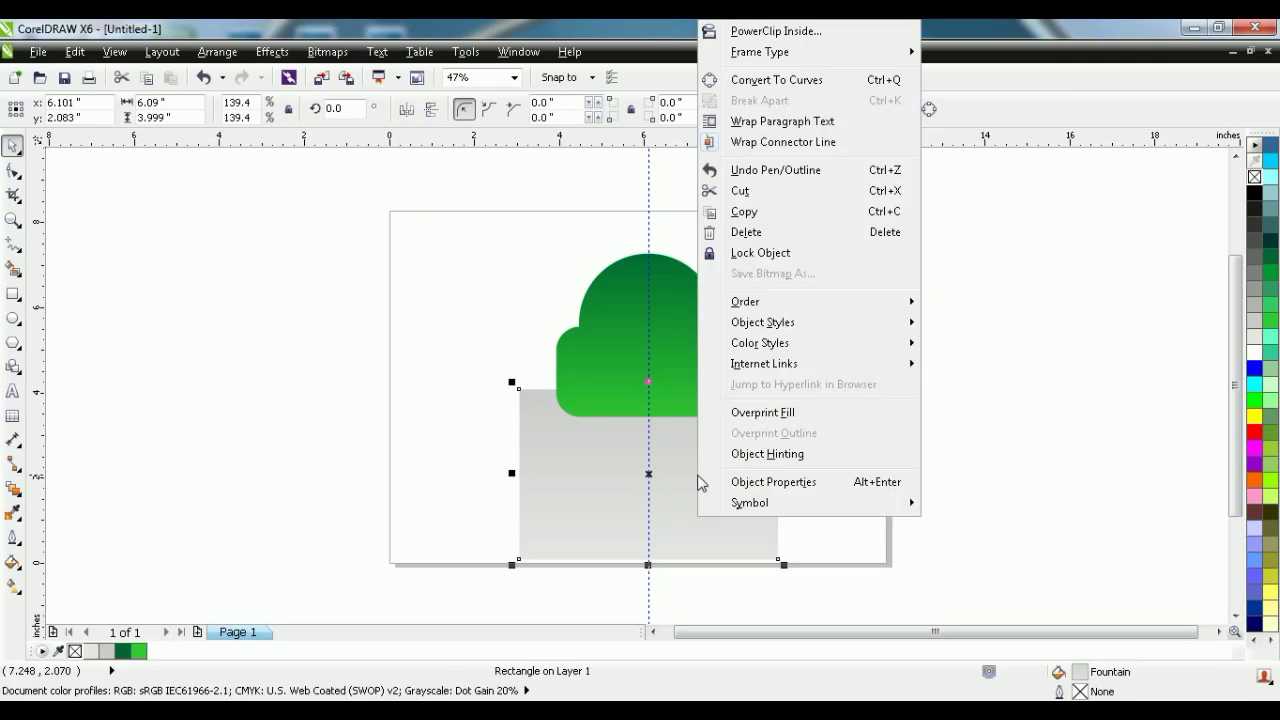
{"action": "mouse_move", "coordinate": [810, 294]}
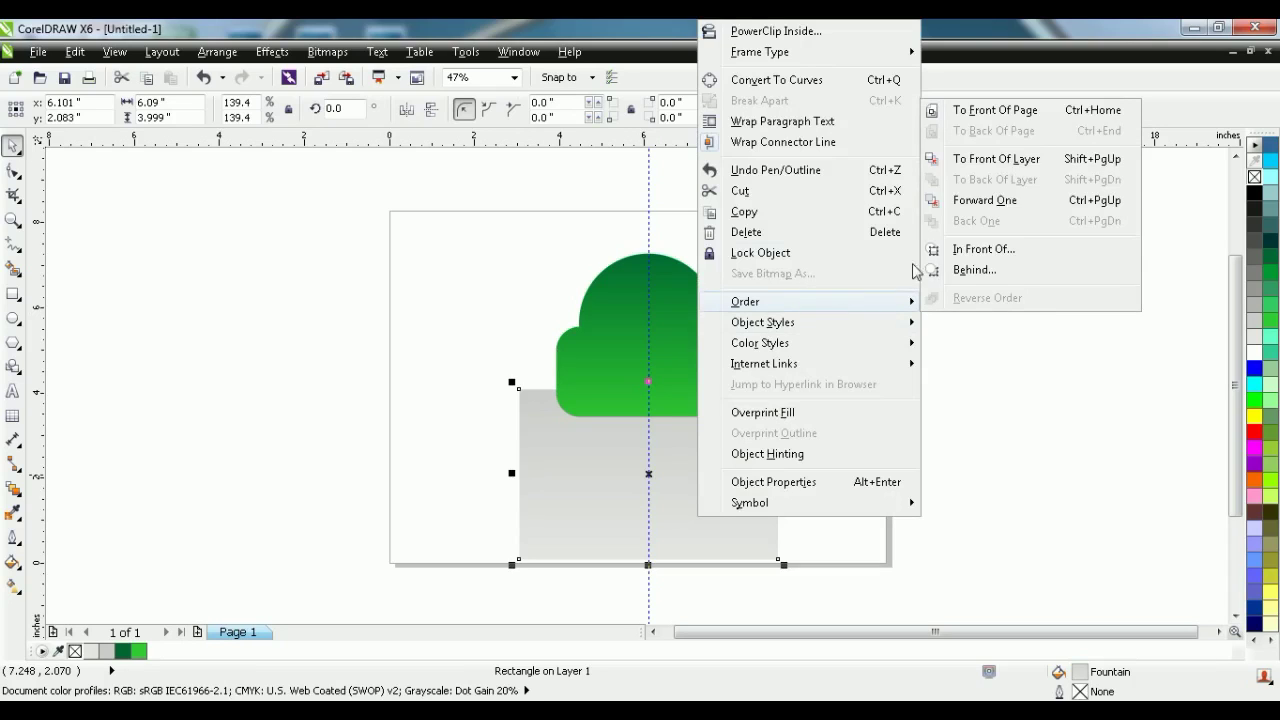
{"action": "left_click", "coordinate": [1066, 112]}
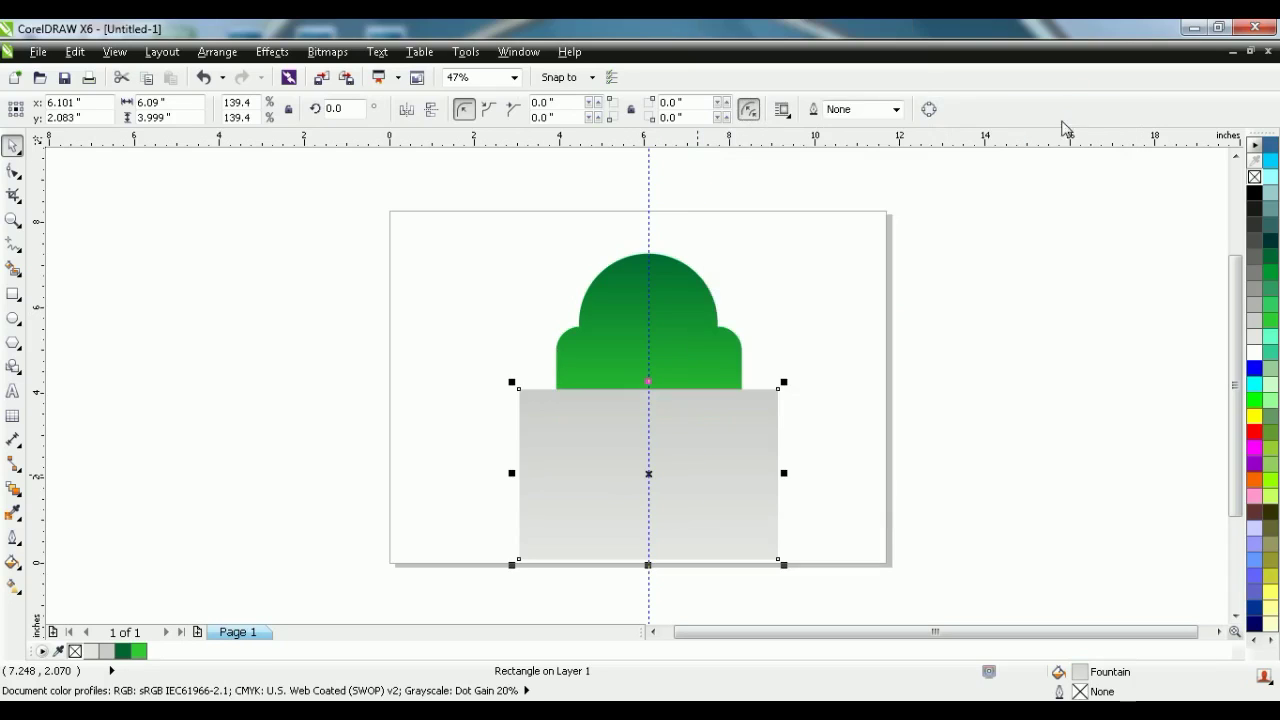
{"action": "left_click", "coordinate": [908, 279]}
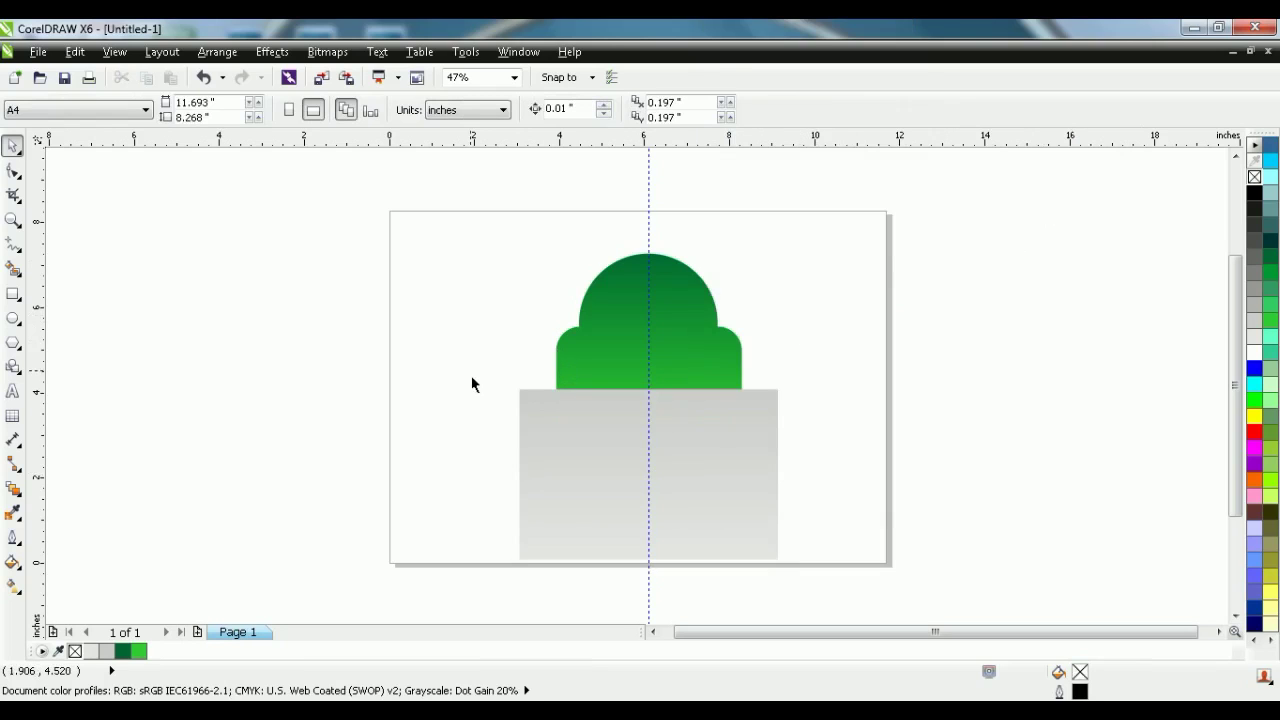
Draw a small rectangle about 0.66 by 0.8 inches in the empty area to the left of the page
{"action": "left_click", "coordinate": [14, 247]}
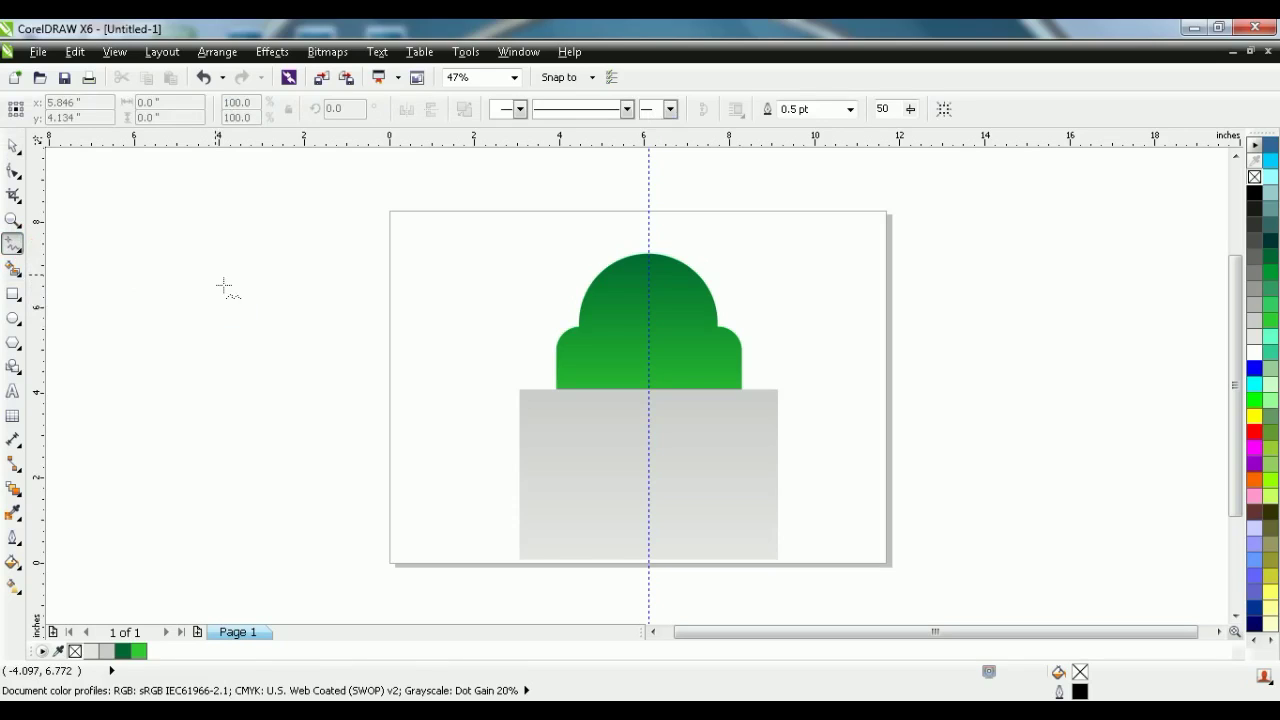
{"action": "left_click", "coordinate": [13, 293]}
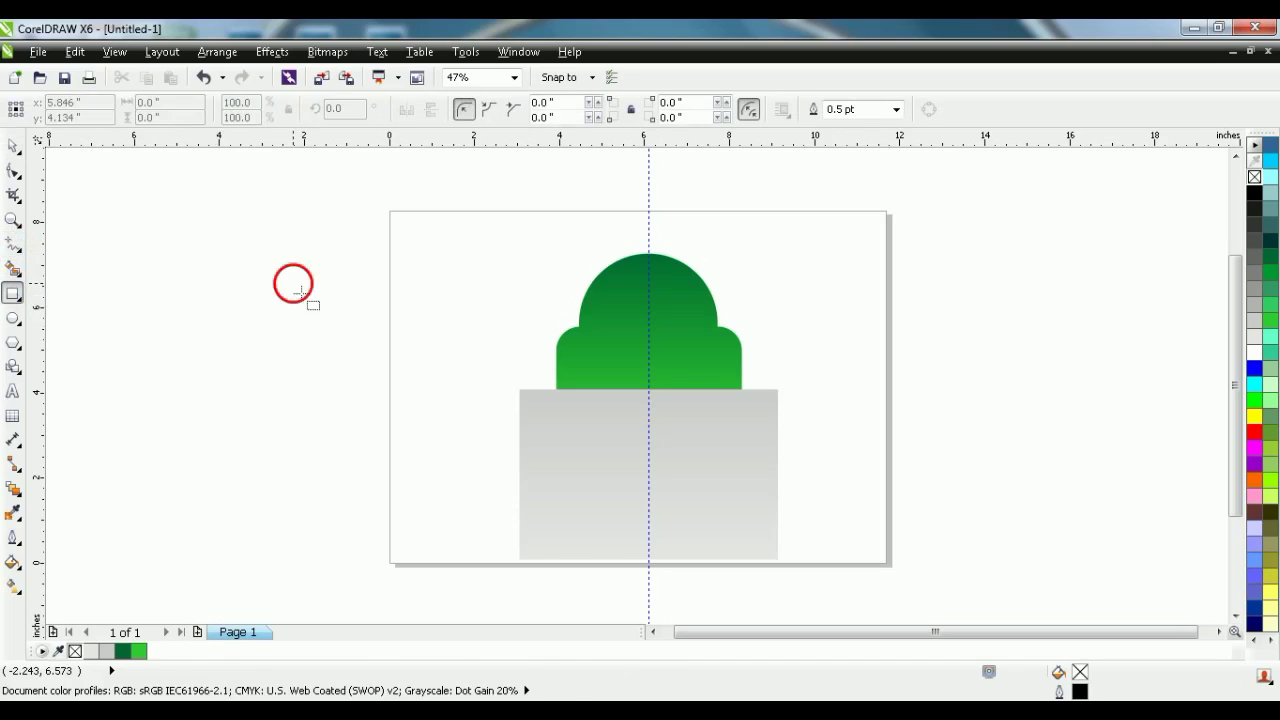
{"action": "left_click_drag", "start_coordinate": [293, 283], "coordinate": [320, 318]}
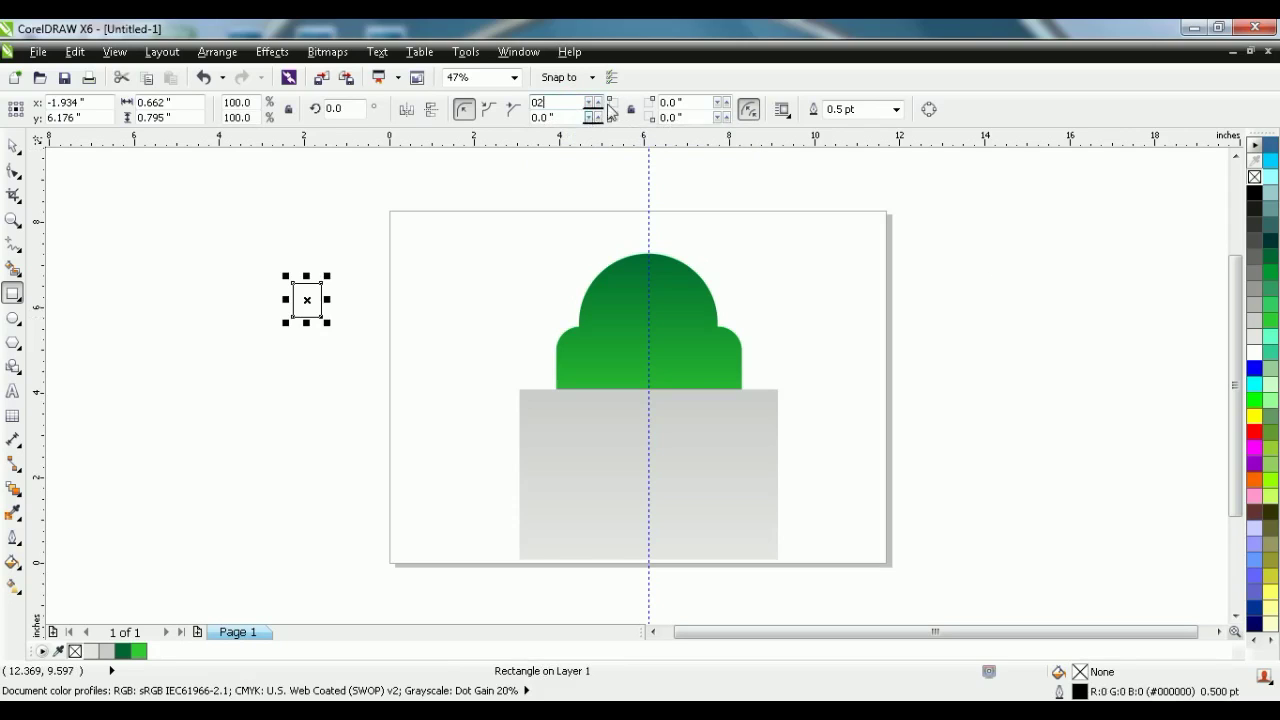
Round the small rectangle's two upper corners with a 2-inch radius and fill it white
{"action": "key", "text": "Return"}
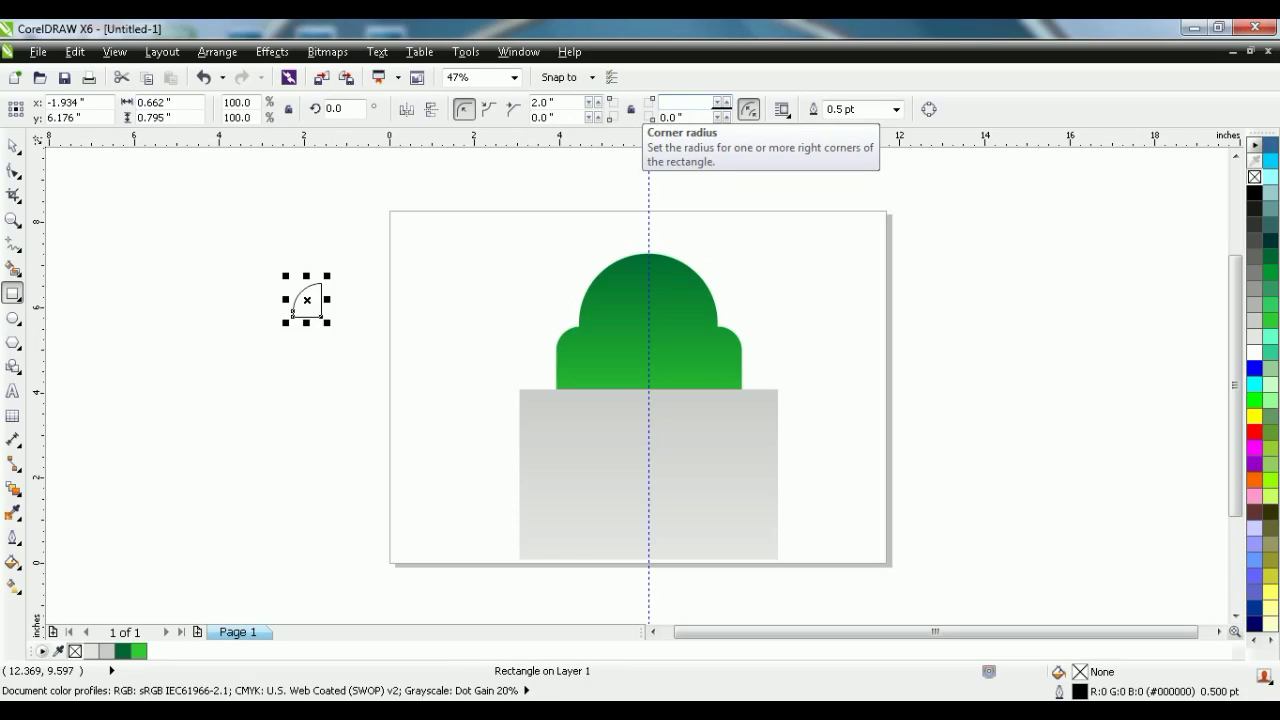
{"action": "key", "text": "Return"}
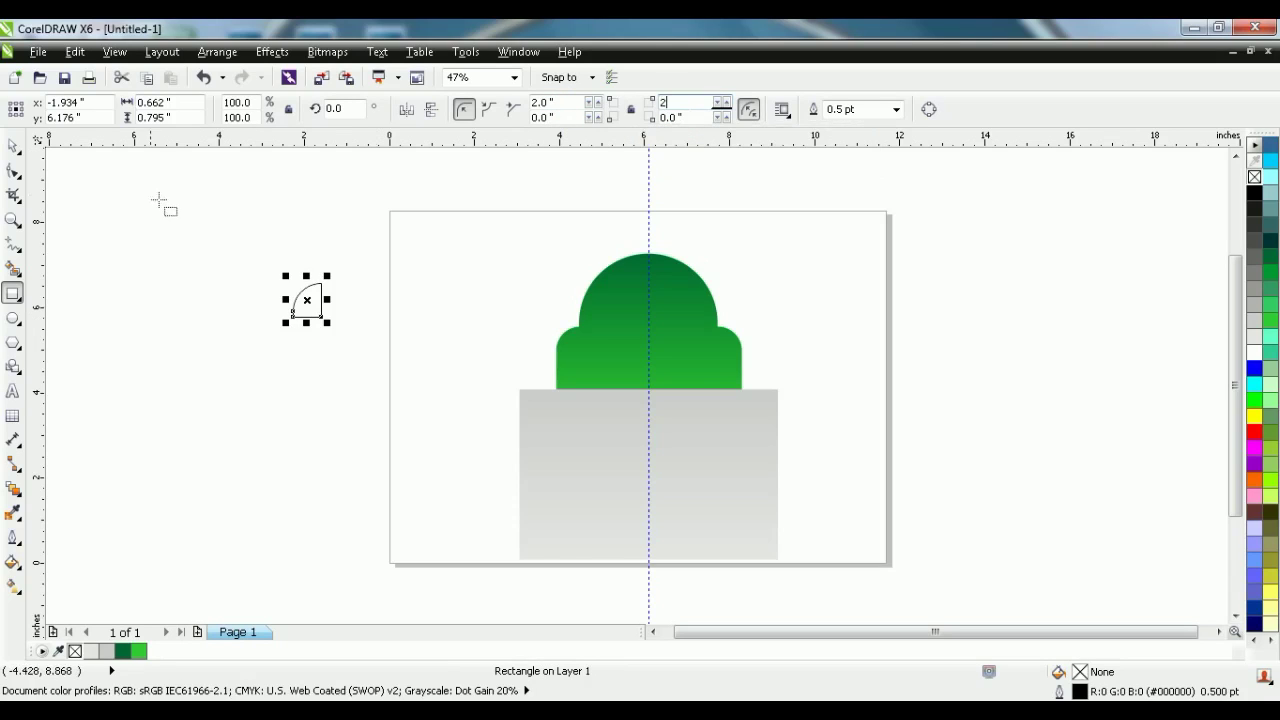
{"action": "left_click", "coordinate": [14, 145]}
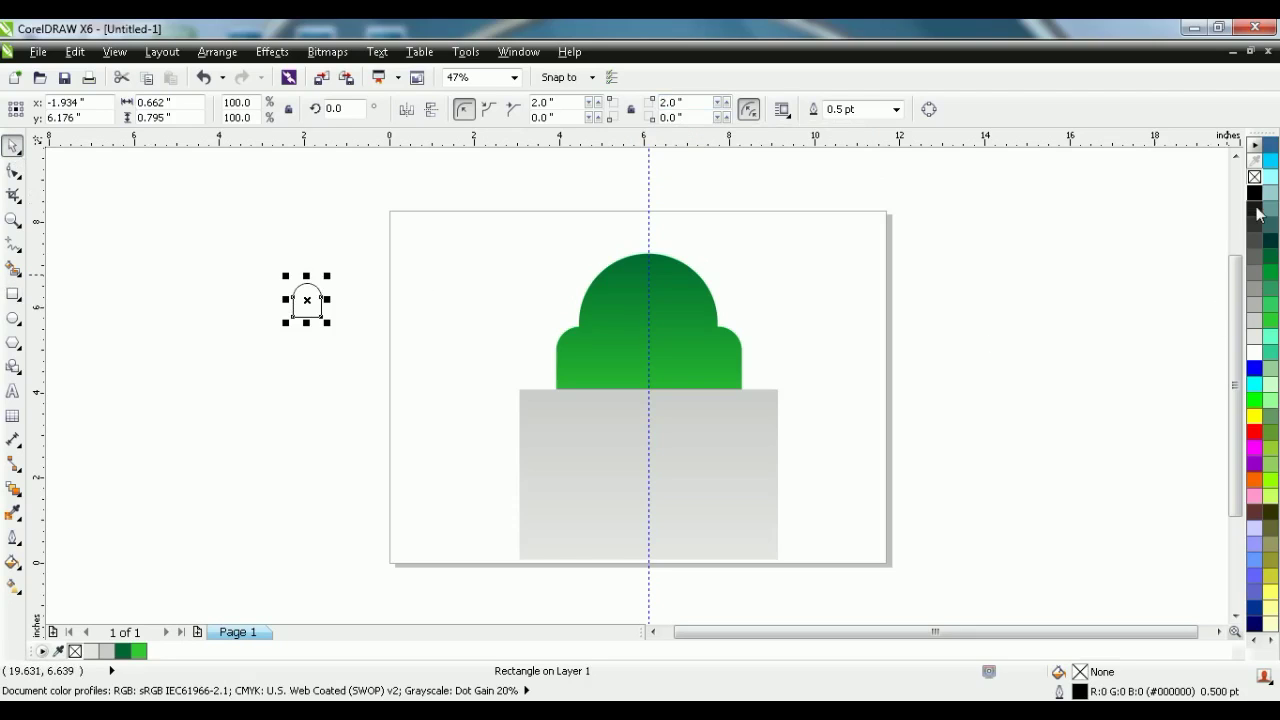
{"action": "left_click", "coordinate": [1254, 352]}
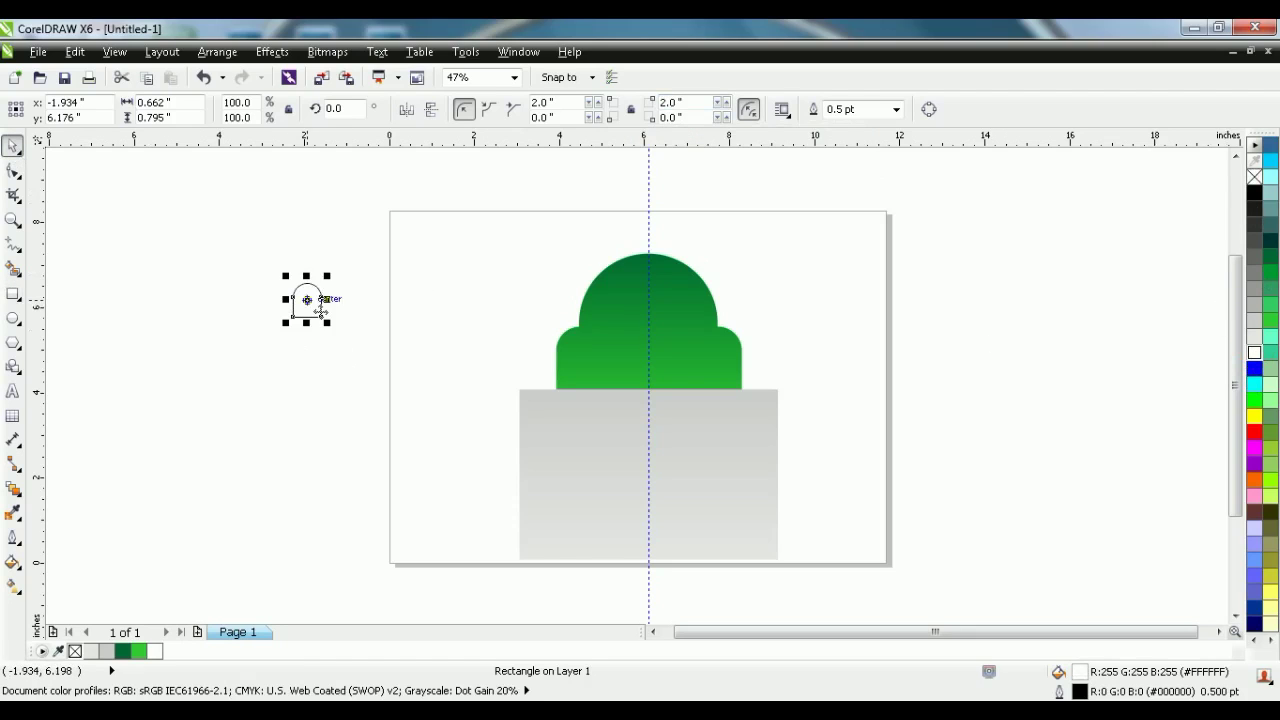
Move the small white arch onto the green shape's lower-left part, with its base aligned to the grey rectangle's upper edge
{"action": "left_click_drag", "start_coordinate": [322, 296], "coordinate": [590, 383]}
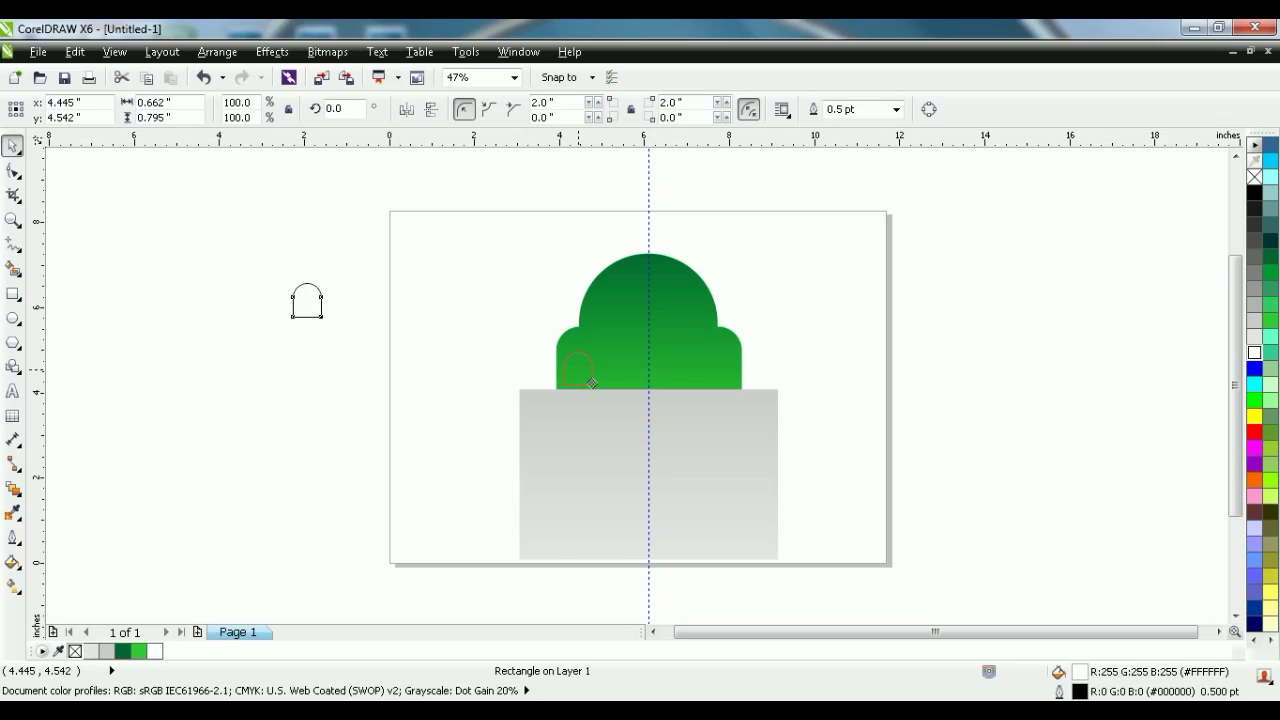
{"action": "left_click_drag", "start_coordinate": [590, 383], "coordinate": [591, 383]}
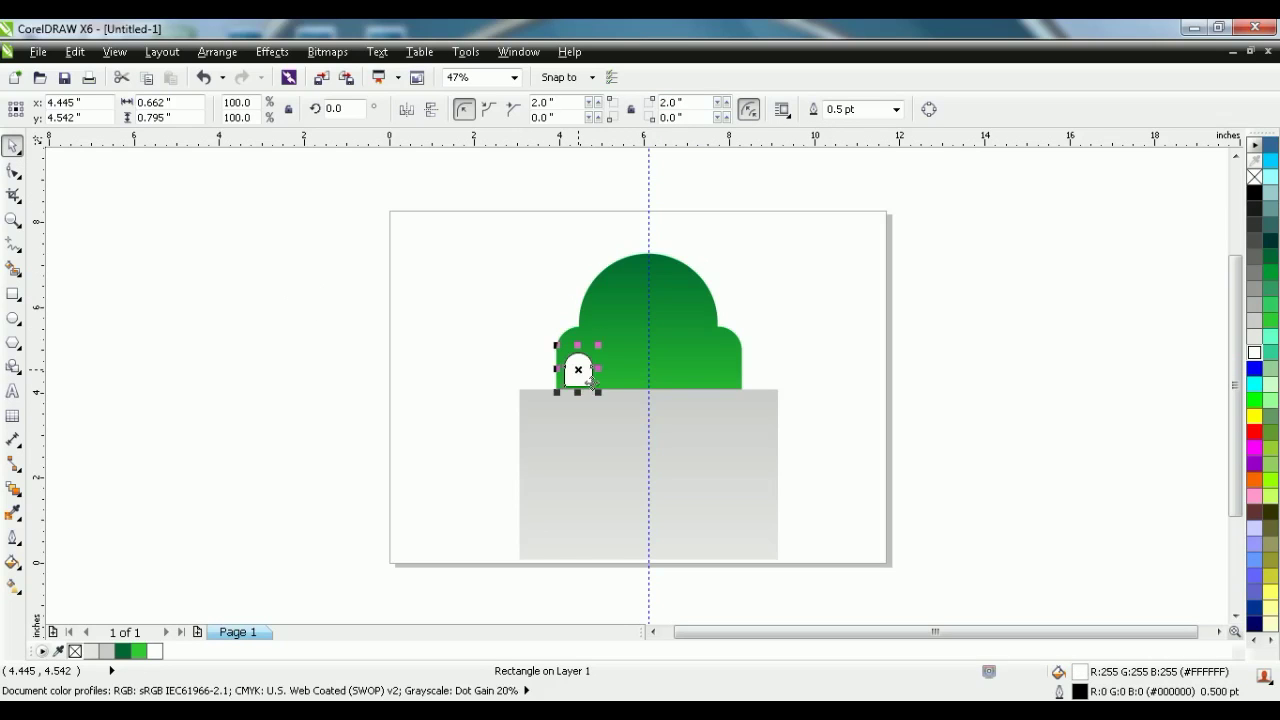
{"action": "scroll", "coordinate": [558, 365], "scroll_direction": "up", "scroll_amount": 2}
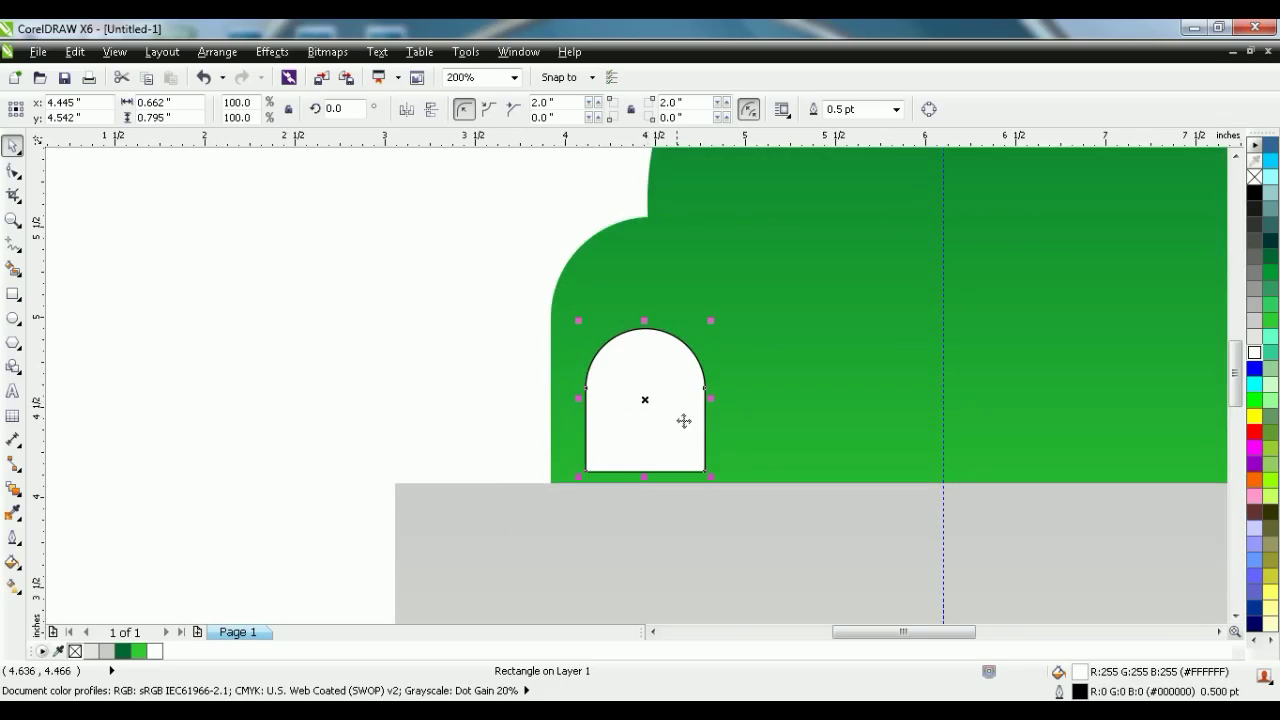
{"action": "left_click_drag", "start_coordinate": [656, 414], "coordinate": [657, 429]}
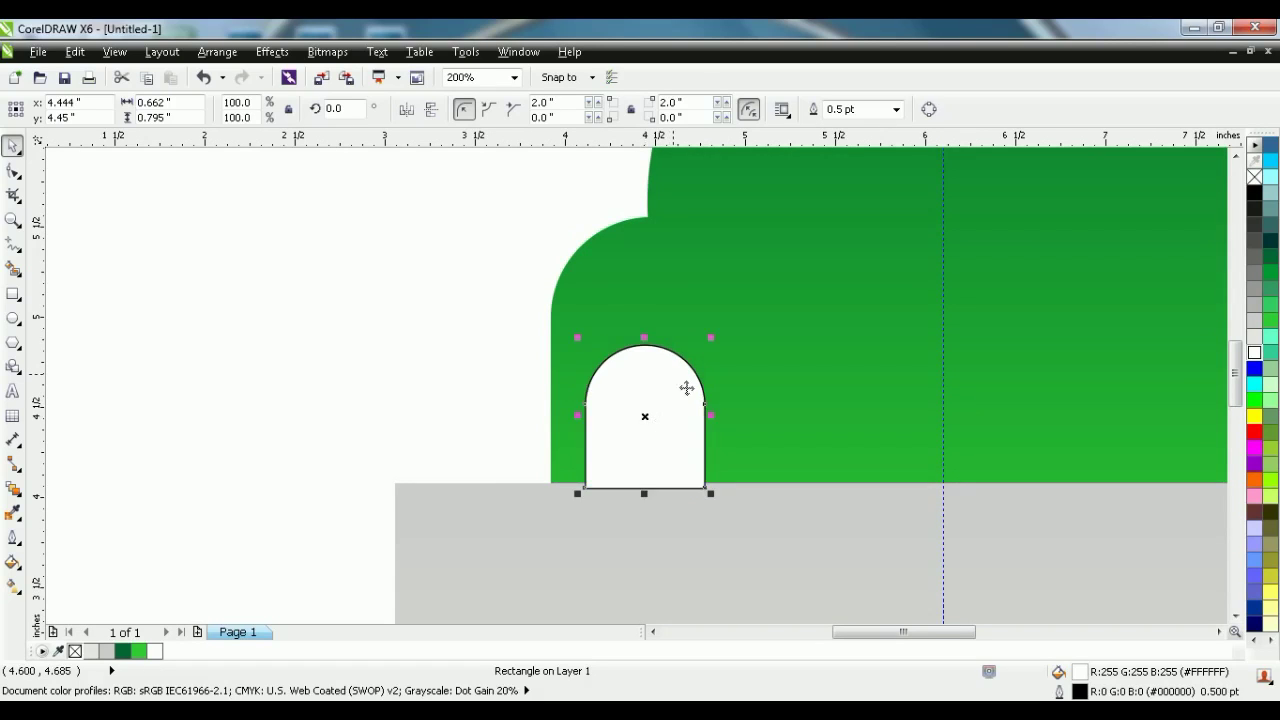
{"action": "key", "text": "Up"}
{"action": "key", "text": "Up"}
{"action": "key", "text": "Up"}
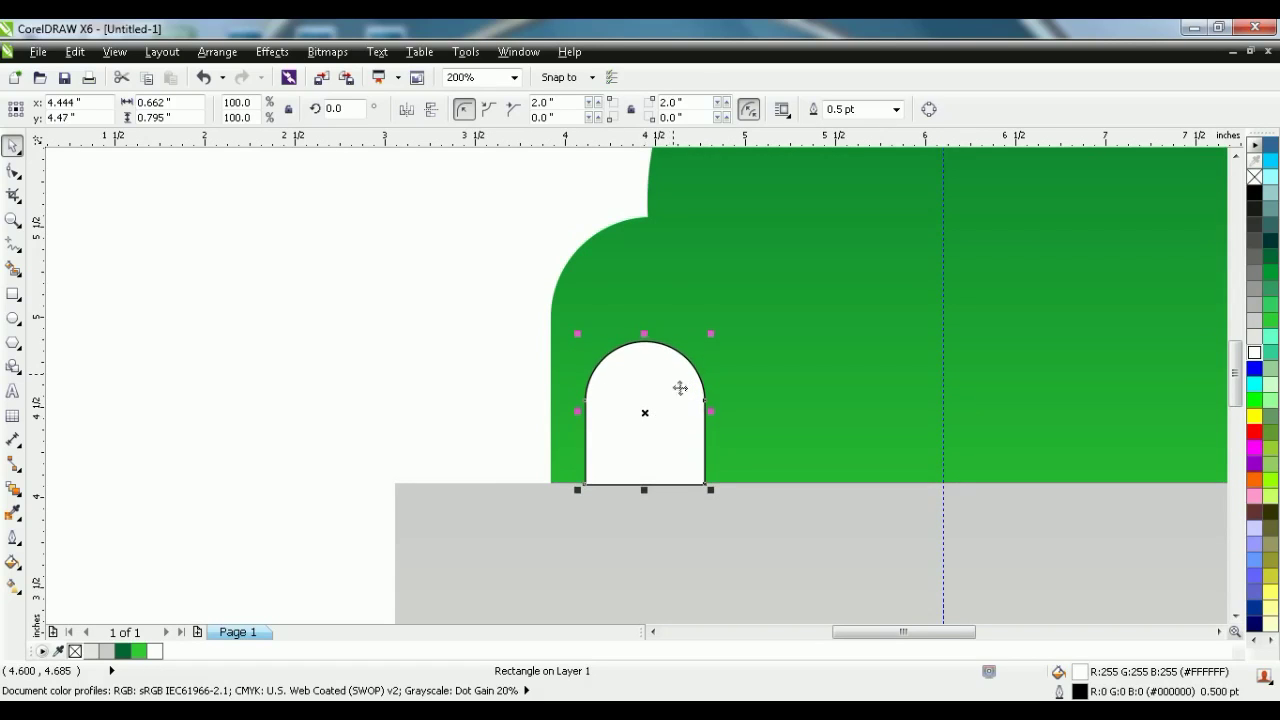
{"action": "left_click", "coordinate": [386, 380]}
{"action": "scroll", "coordinate": [383, 382], "scroll_direction": "down", "scroll_amount": 2}
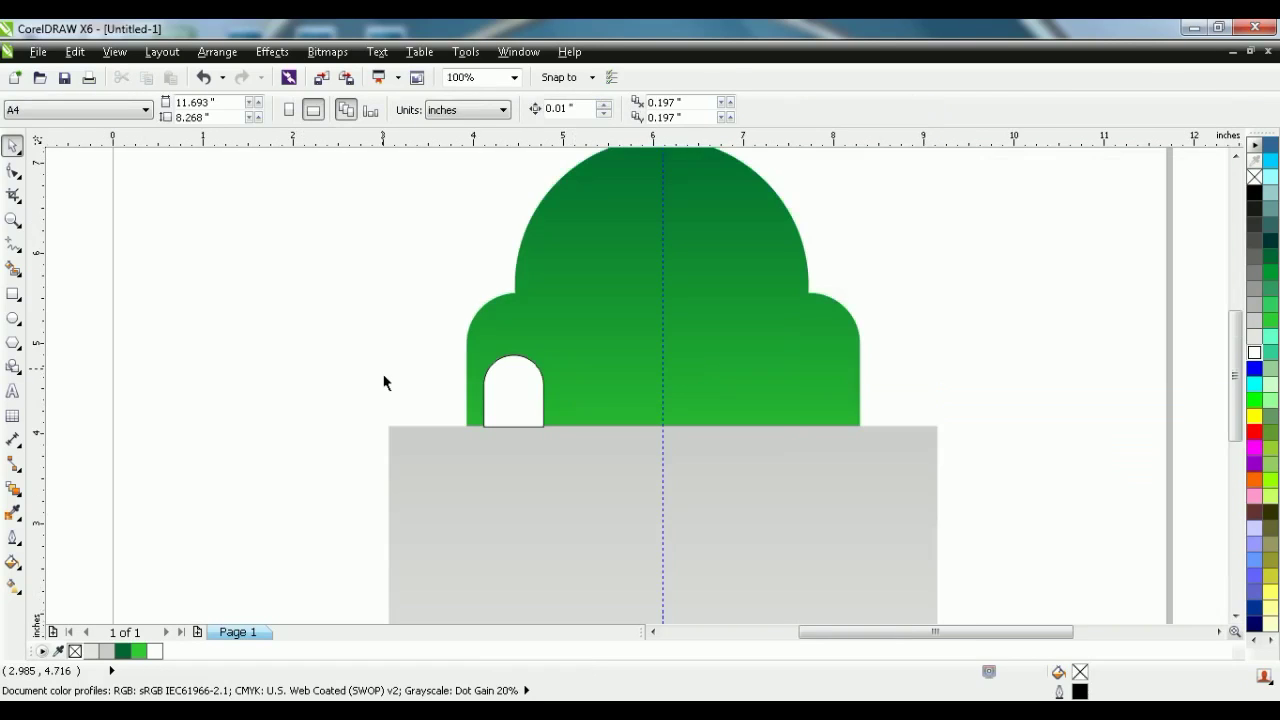
Remove the outline from the white arch
{"action": "left_click", "coordinate": [531, 398]}
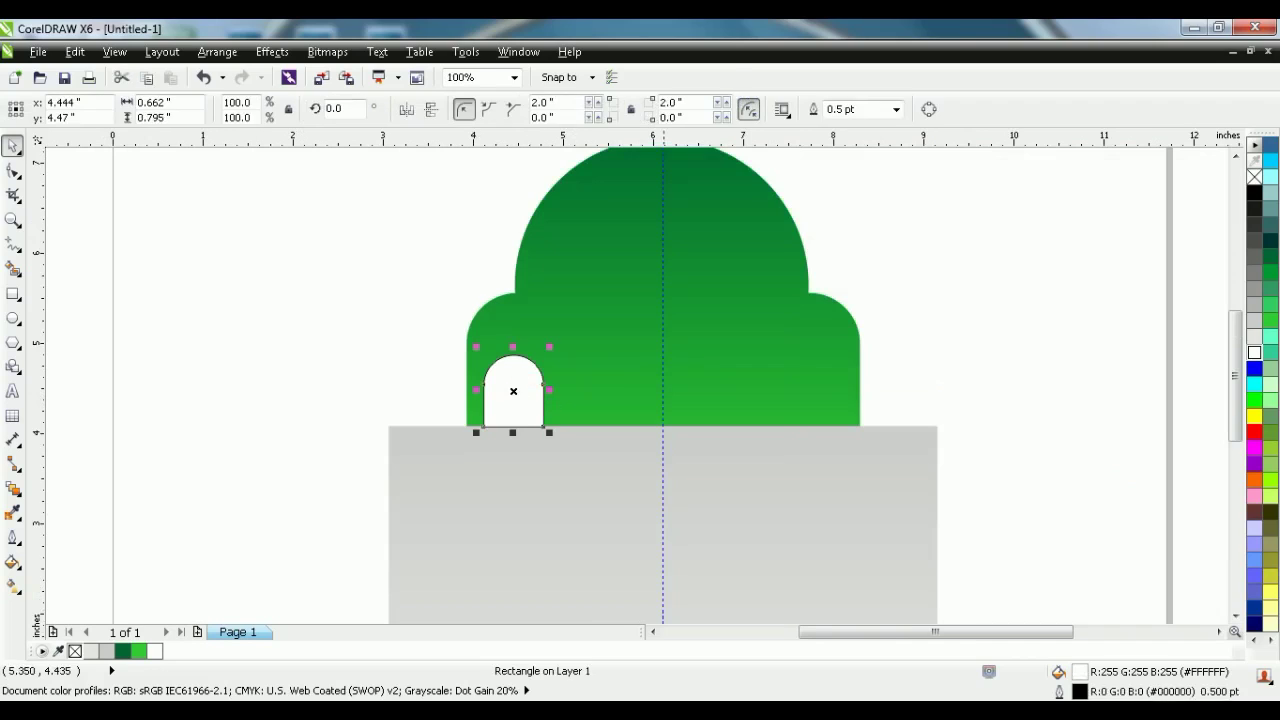
{"action": "right_click", "coordinate": [1254, 177]}
{"action": "left_click", "coordinate": [249, 374]}
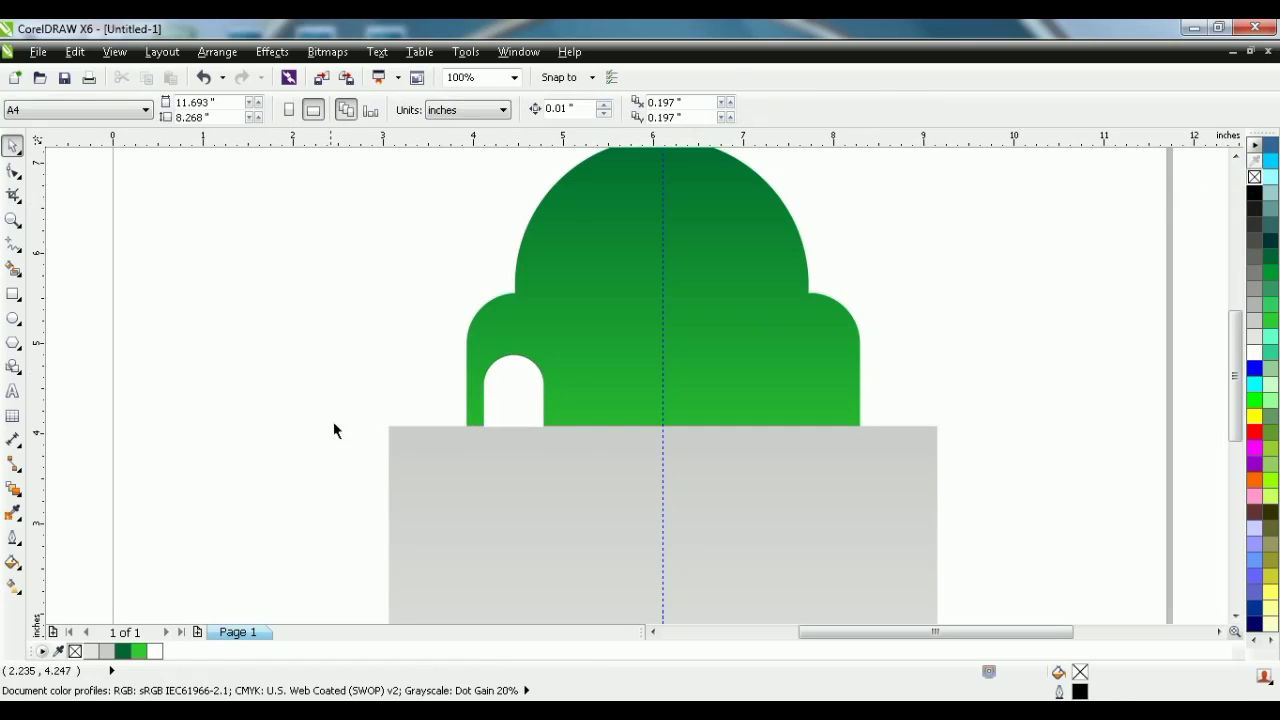
Duplicate the white arch just to its right and repeat the duplication to make a row of five arches
{"action": "left_click", "coordinate": [512, 400]}
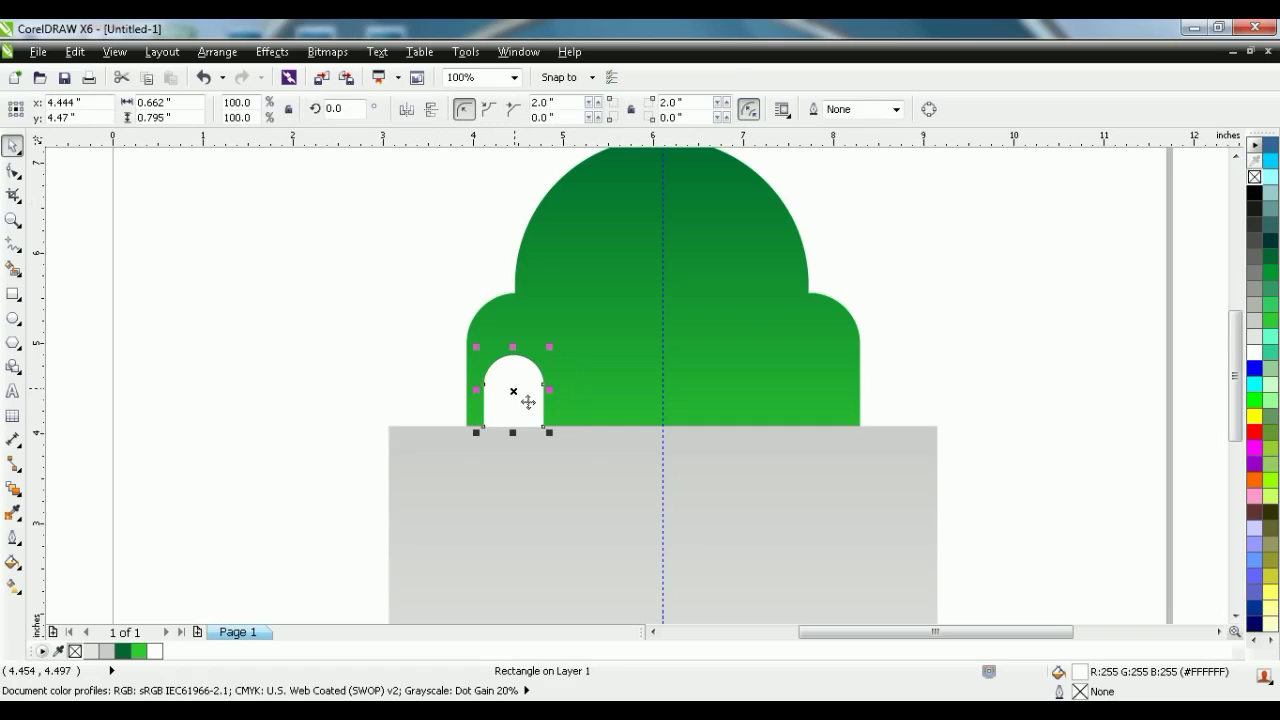
{"action": "left_click_drag", "start_coordinate": [528, 405], "coordinate": [593, 405]}
{"action": "right_click", "coordinate": [593, 405]}
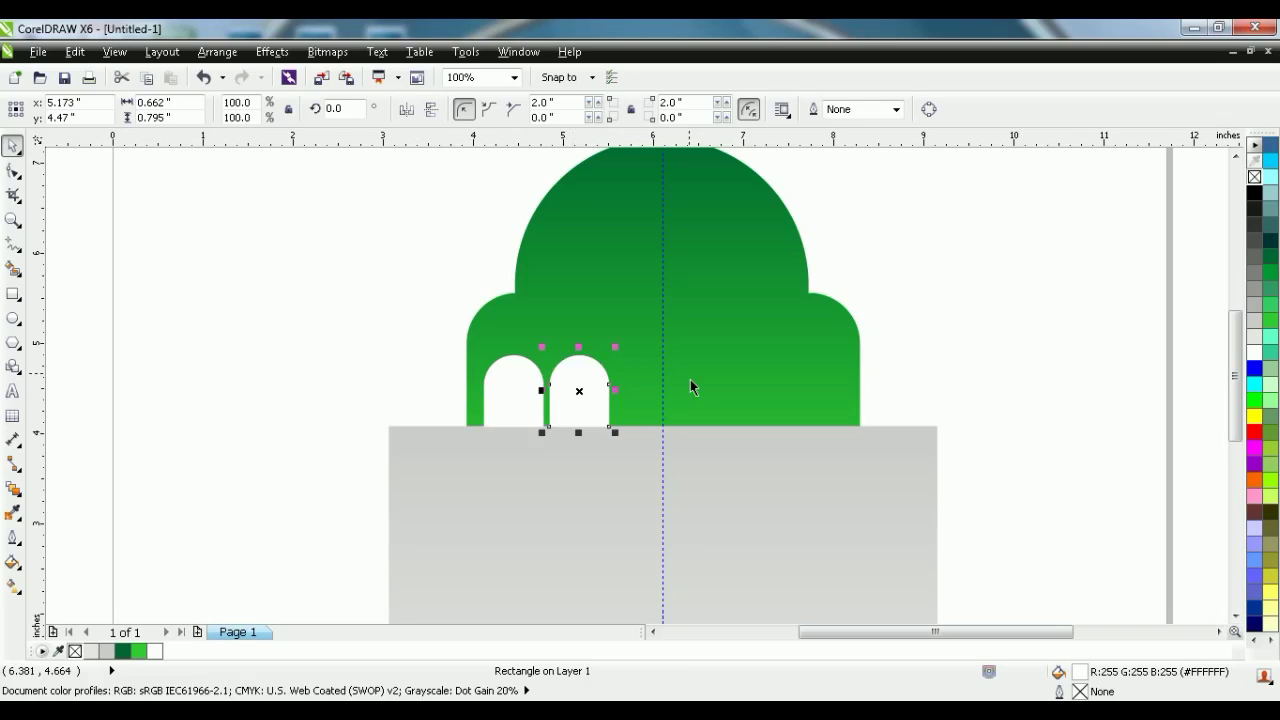
{"action": "key", "text": "ctrl+r"}
{"action": "key", "text": "ctrl+r"}
{"action": "key", "text": "ctrl+r"}
{"action": "key", "text": "Escape"}
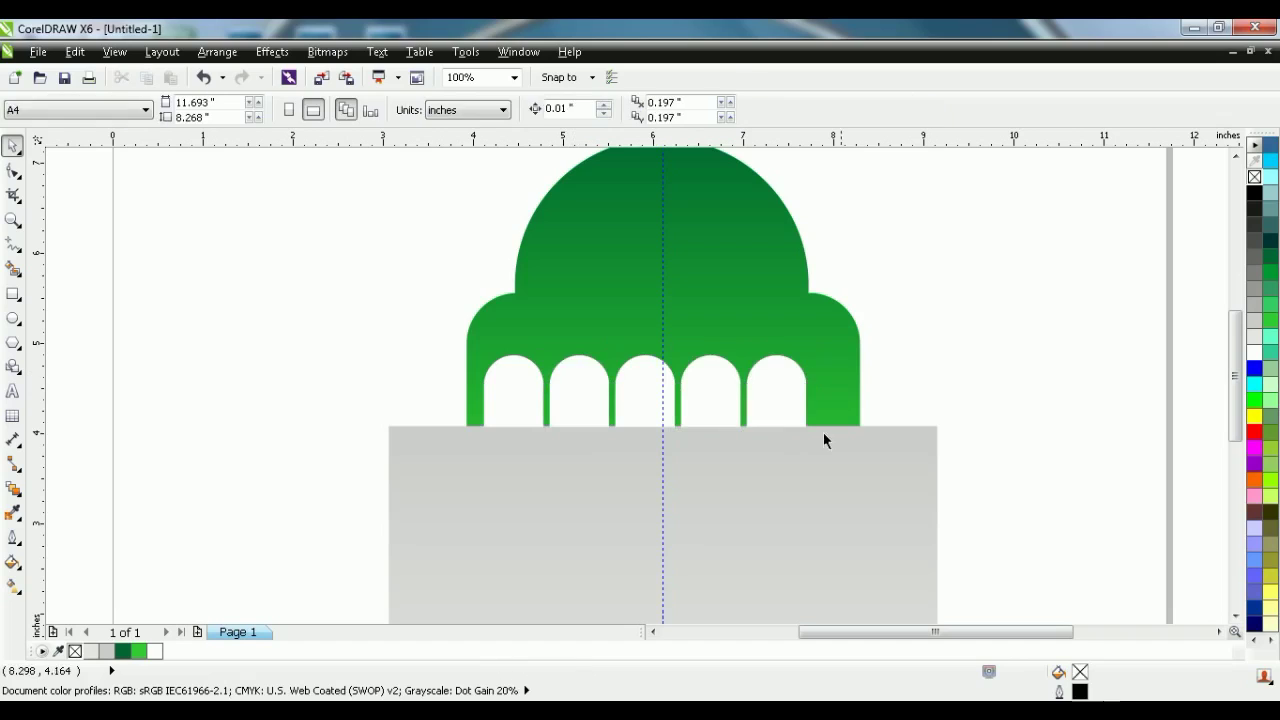
Move the fifth arch close to the green shape's right edge and shift the fourth arch right to widen the gaps
{"action": "left_click", "coordinate": [770, 415]}
{"action": "left_click_drag", "start_coordinate": [786, 409], "coordinate": [827, 407]}
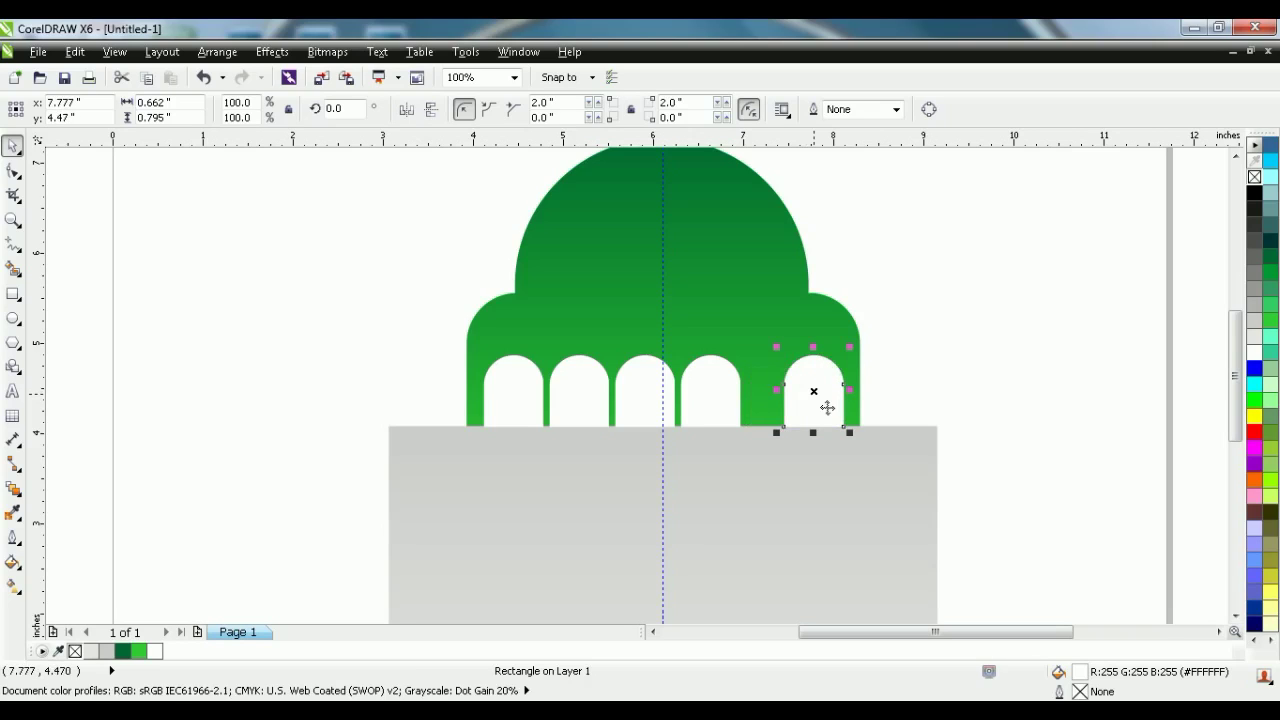
{"action": "left_click", "coordinate": [707, 410]}
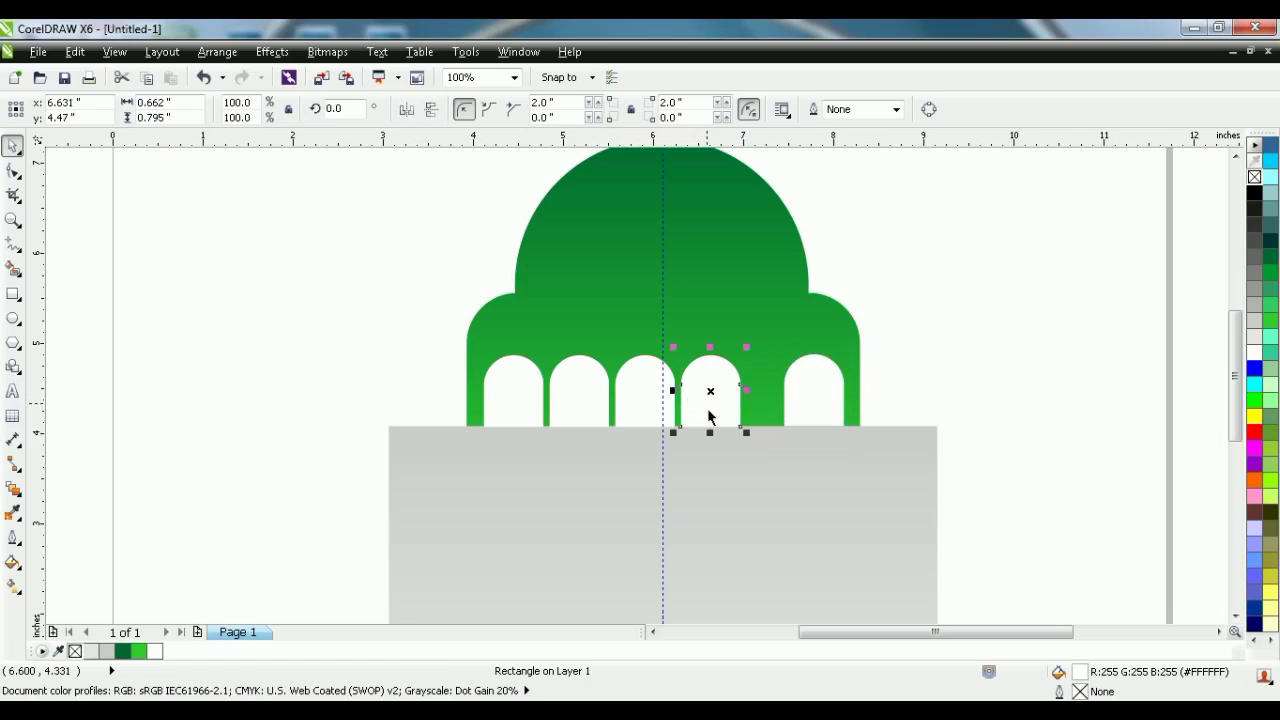
{"action": "left_click_drag", "start_coordinate": [708, 415], "coordinate": [733, 418]}
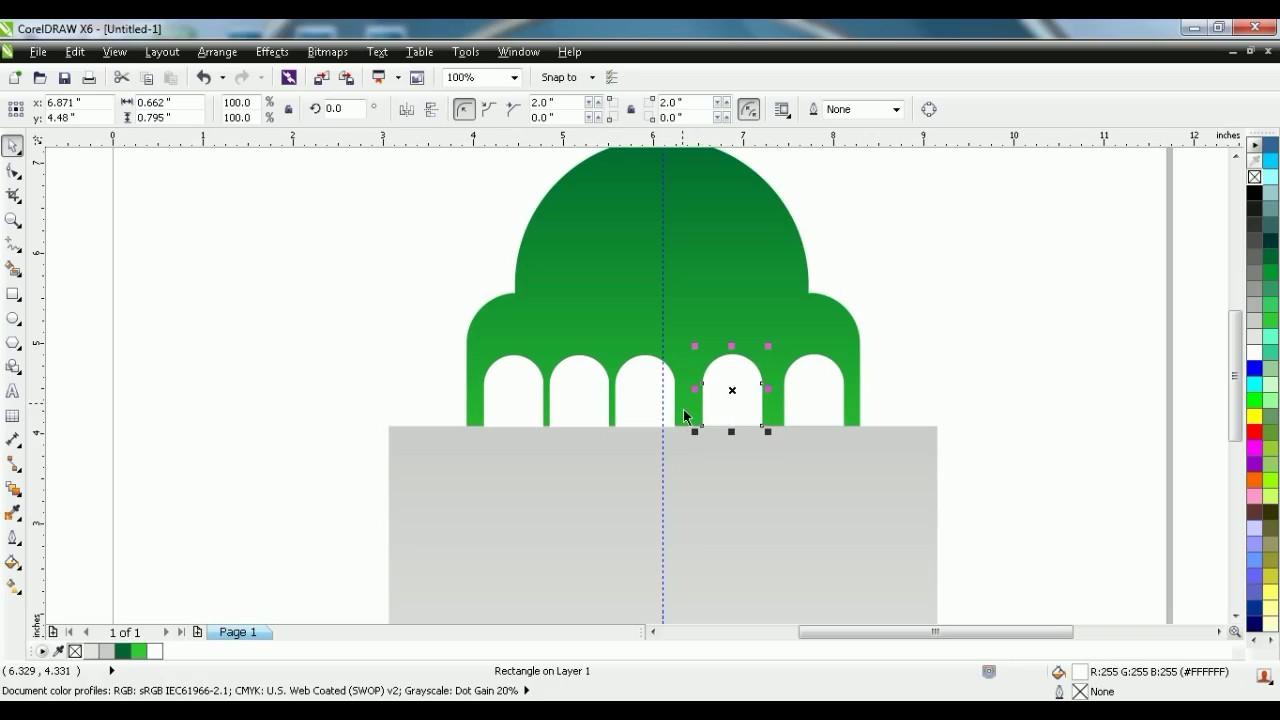
{"action": "key", "text": "Right"}
Shift the third arch onto the vertical guideline and adjust the second and fourth arches so all five are about evenly spaced
{"action": "left_click", "coordinate": [638, 412]}
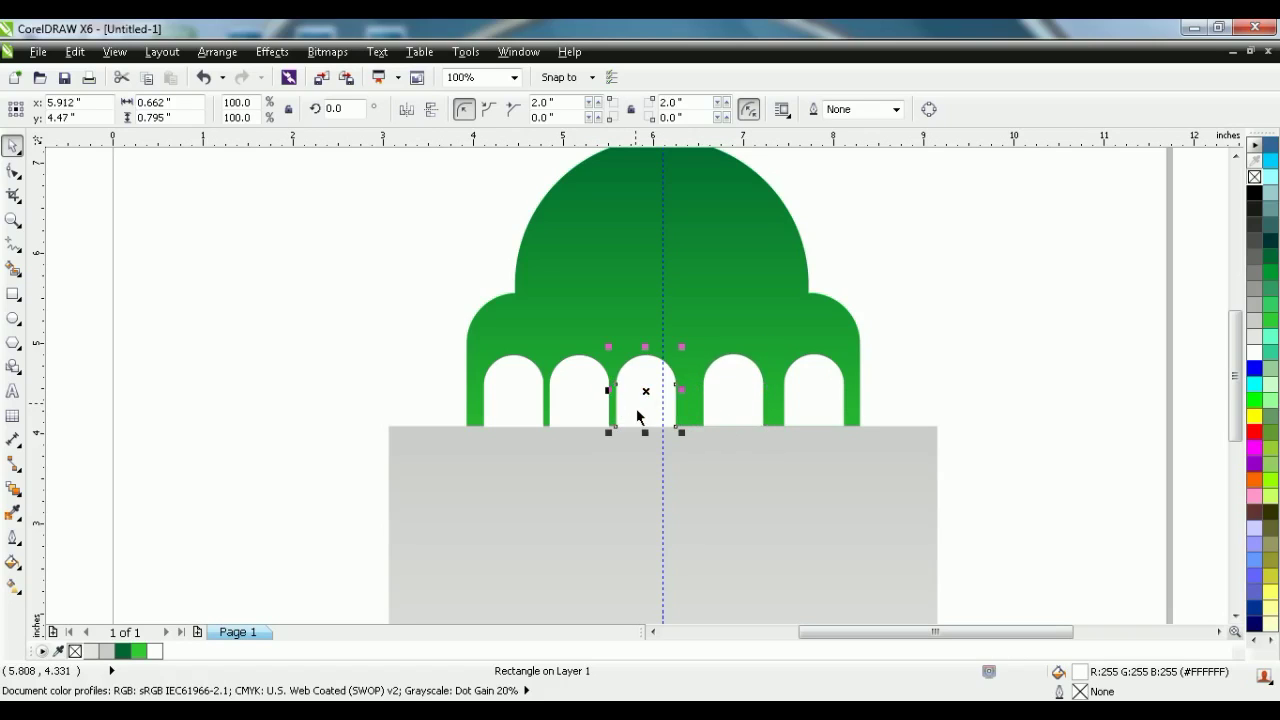
{"action": "key", "text": "Right"}
{"action": "key", "text": "Right"}
{"action": "key", "text": "Right"}
{"action": "key", "text": "Right"}
{"action": "key", "text": "Right"}
{"action": "key", "text": "Right"}
{"action": "key", "text": "Right"}
{"action": "key", "text": "Right"}
{"action": "key", "text": "Right"}
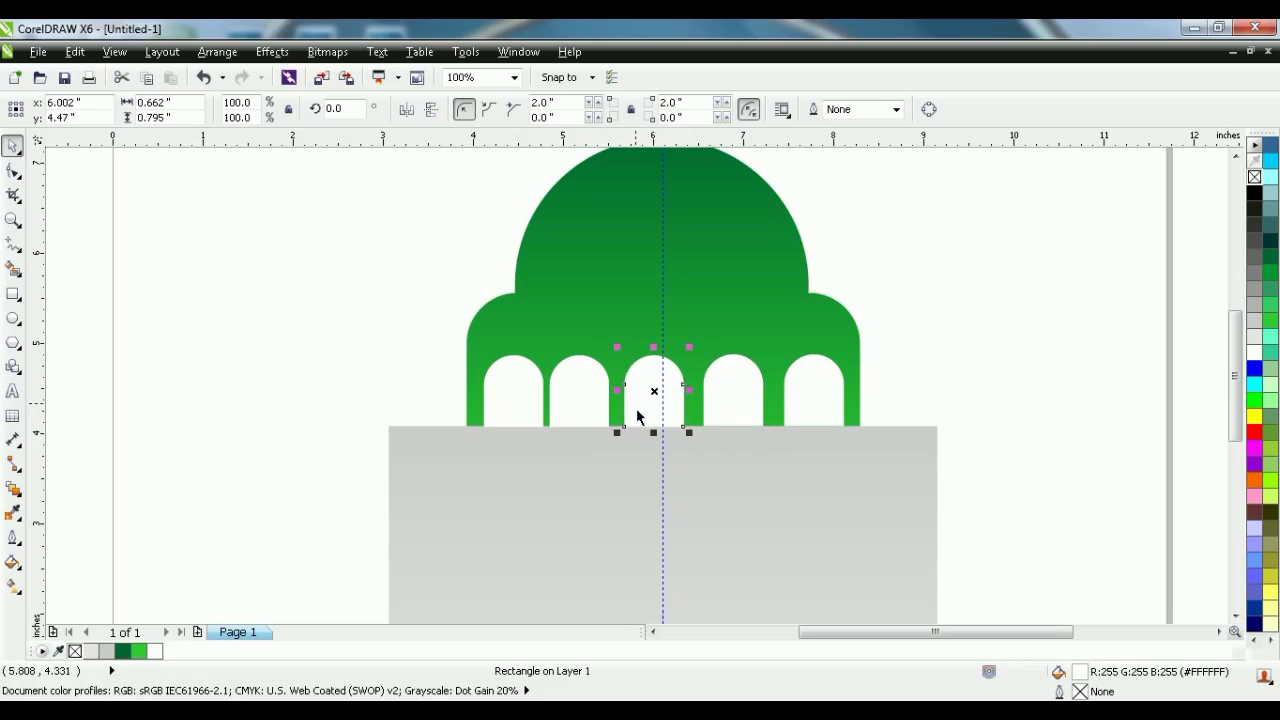
{"action": "left_click_drag", "start_coordinate": [656, 400], "coordinate": [574, 422]}
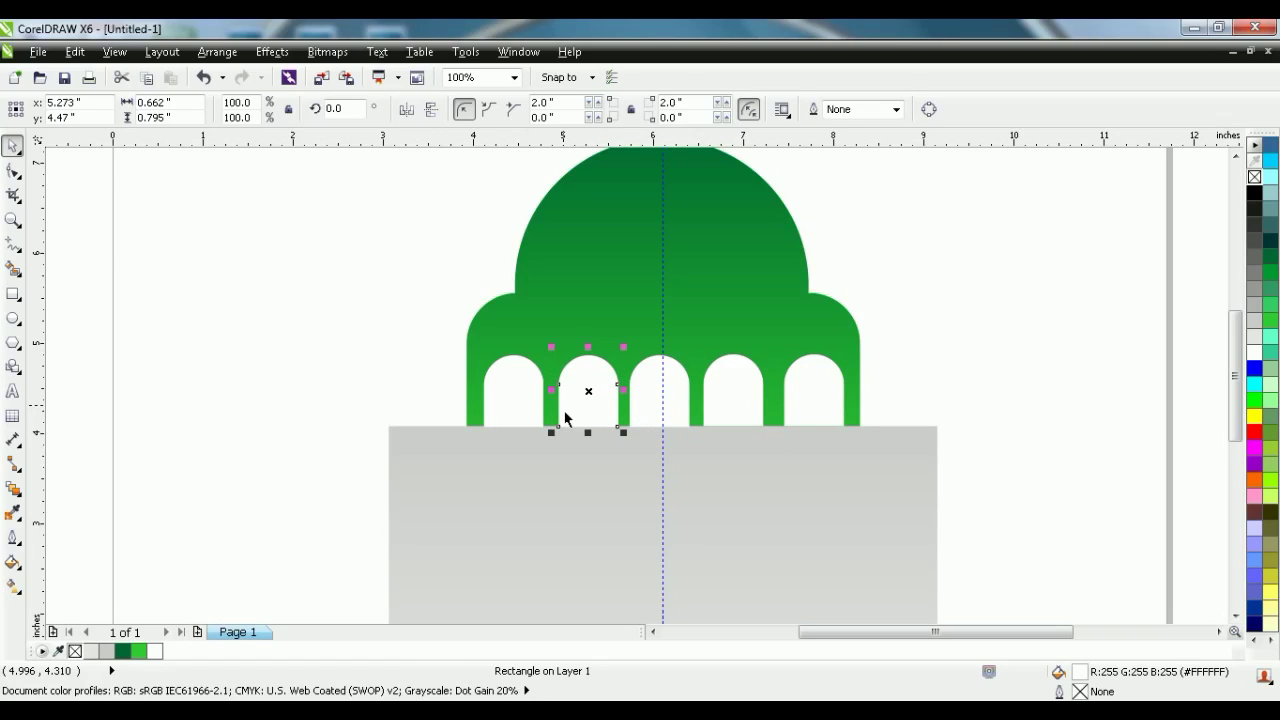
{"action": "left_click", "coordinate": [684, 418]}
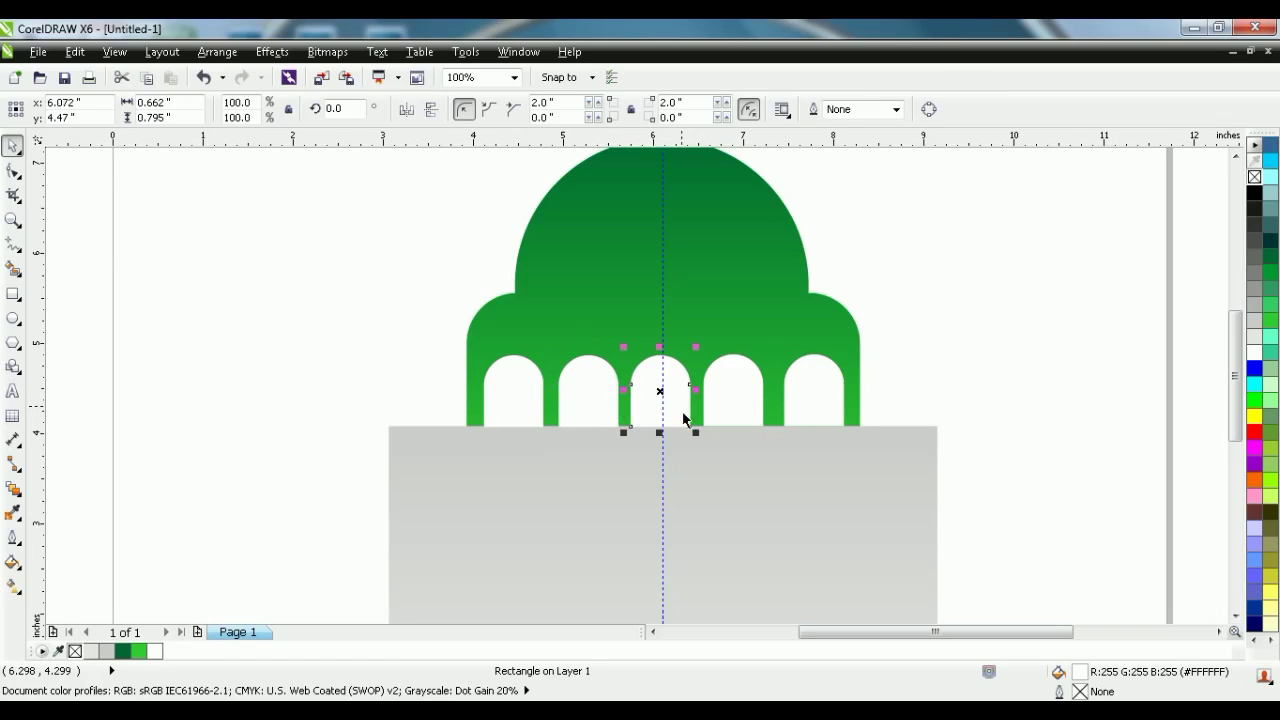
{"action": "left_click_drag", "start_coordinate": [684, 418], "coordinate": [759, 419]}
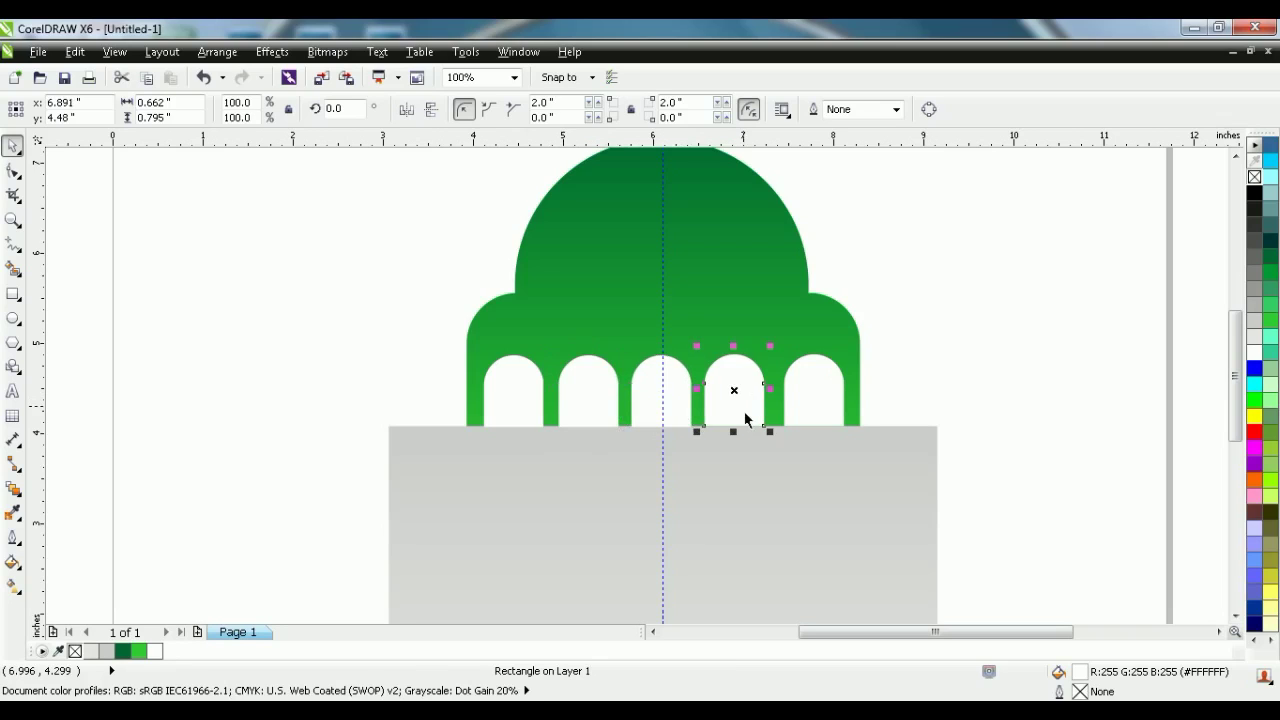
{"action": "left_click", "coordinate": [370, 359]}
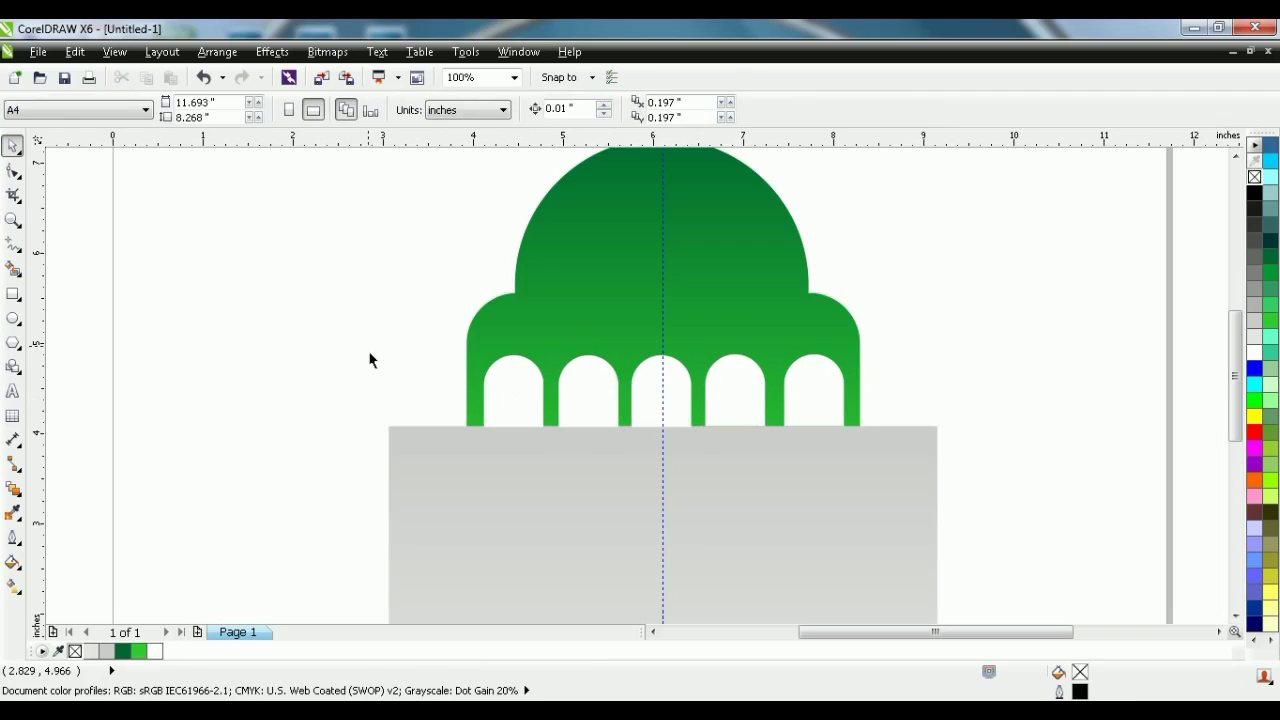
Trim the green shape with all five white arches
{"action": "scroll", "coordinate": [370, 360], "scroll_direction": "down", "scroll_amount": 2}
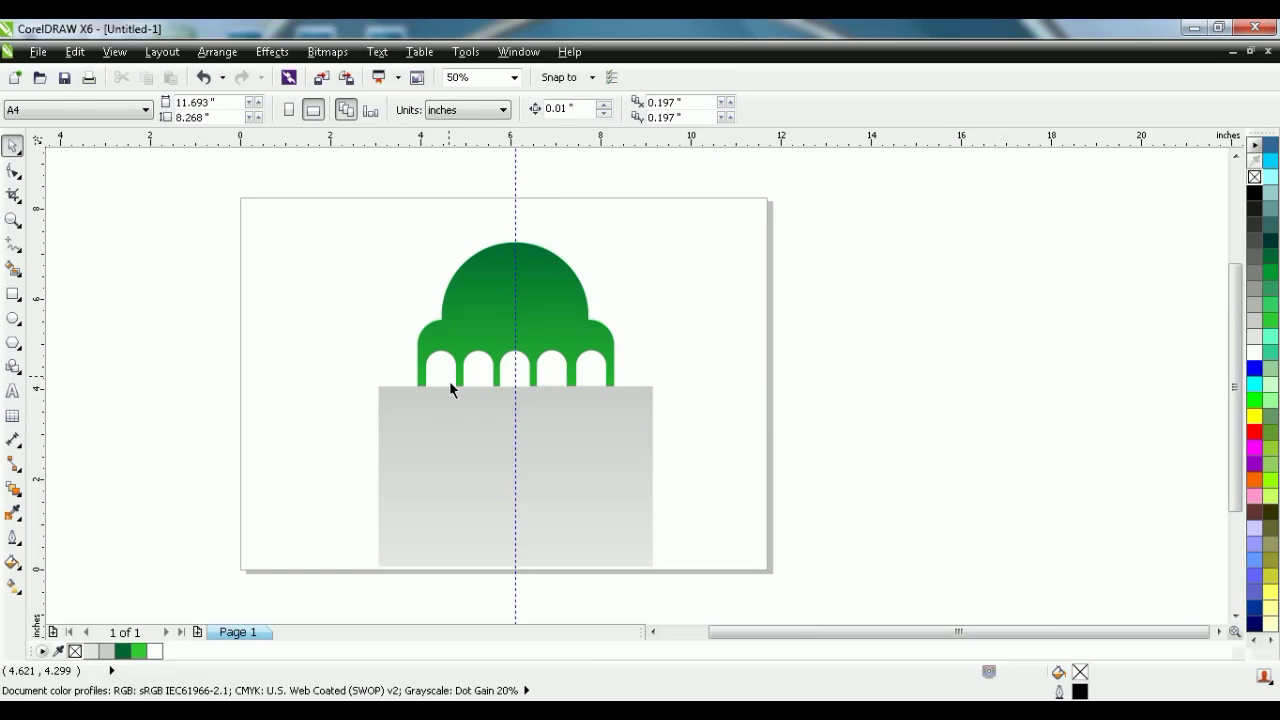
{"action": "left_click", "coordinate": [438, 380]}
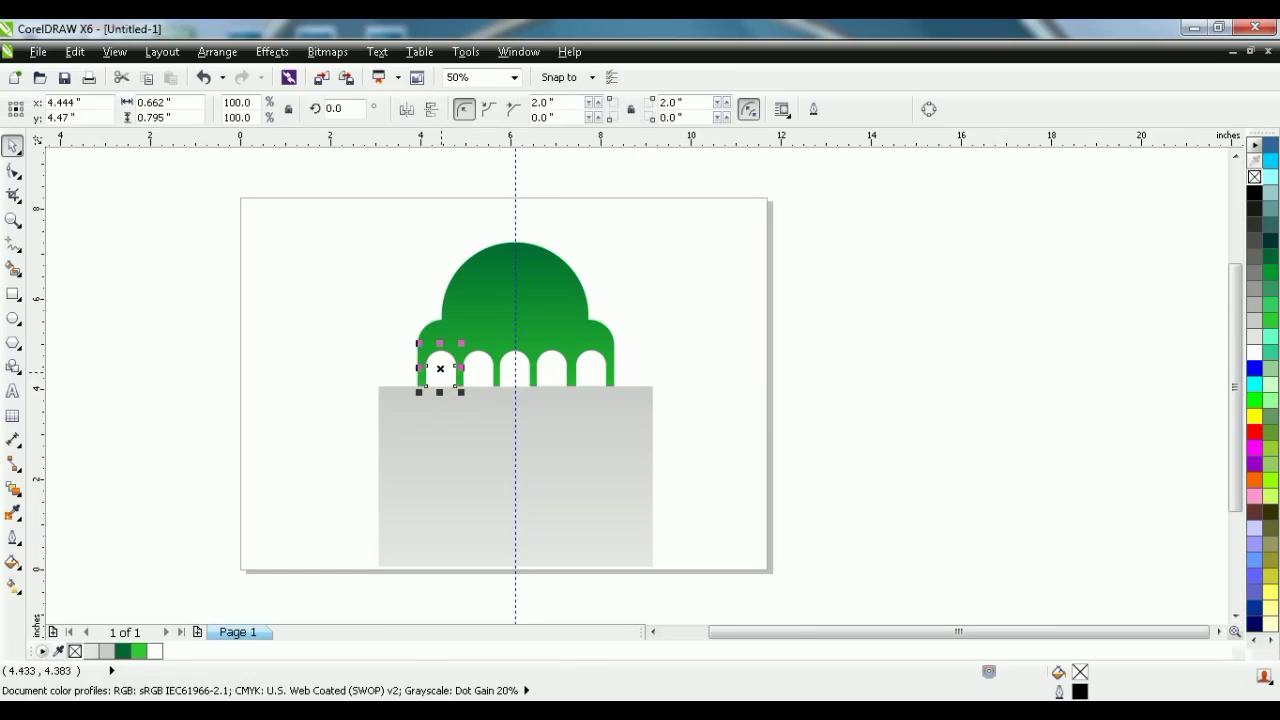
{"action": "left_click", "coordinate": [478, 377], "text": "shift"}
{"action": "left_click", "coordinate": [520, 383], "text": "shift"}
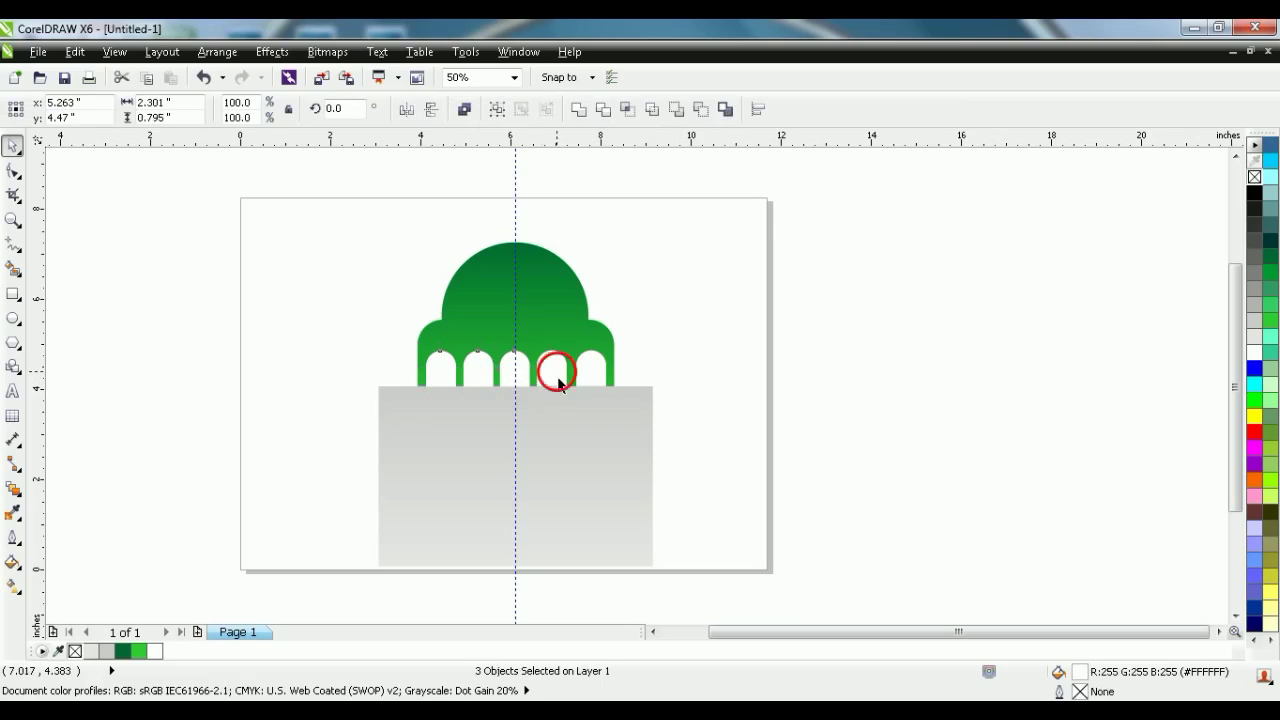
{"action": "left_click", "coordinate": [553, 370], "text": "shift"}
{"action": "left_click", "coordinate": [591, 371], "text": "shift"}
{"action": "left_click", "coordinate": [494, 276], "text": "shift"}
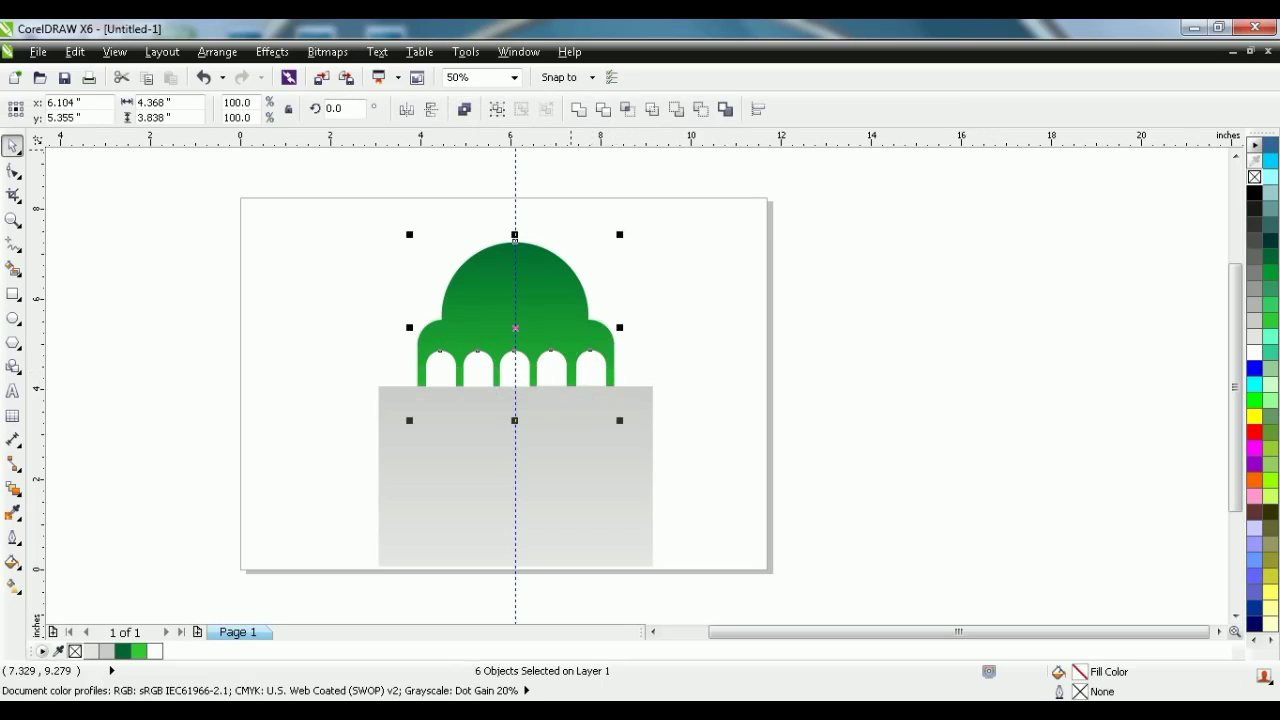
{"action": "left_click", "coordinate": [603, 110]}
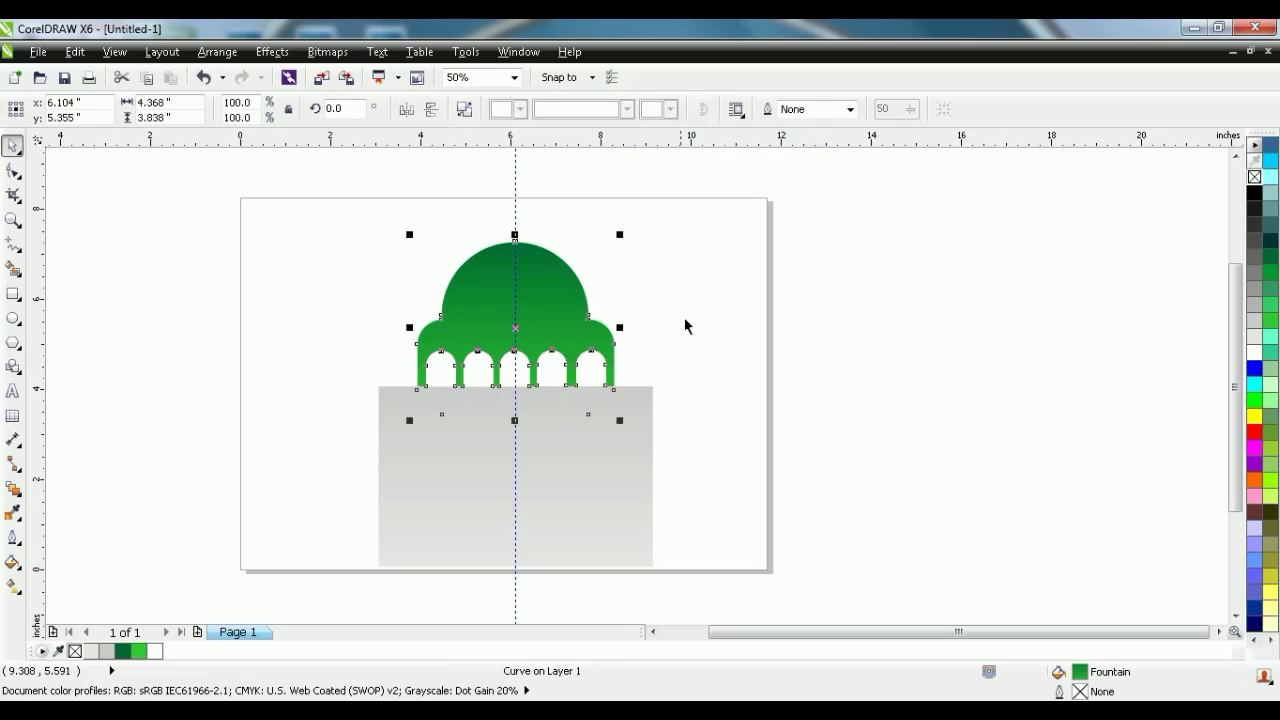
Delete the leftover white arches from the openings in the green shape
{"action": "left_click", "coordinate": [607, 372]}
{"action": "left_click", "coordinate": [590, 371]}
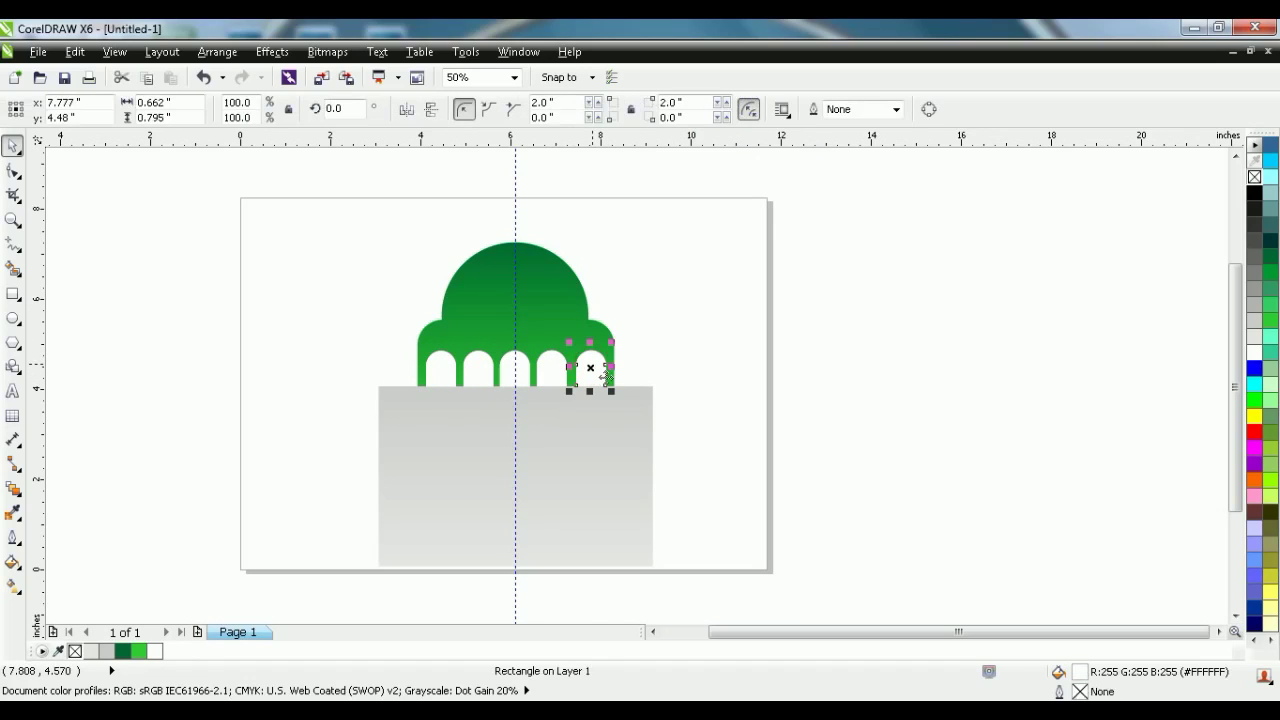
{"action": "key", "text": "Delete"}
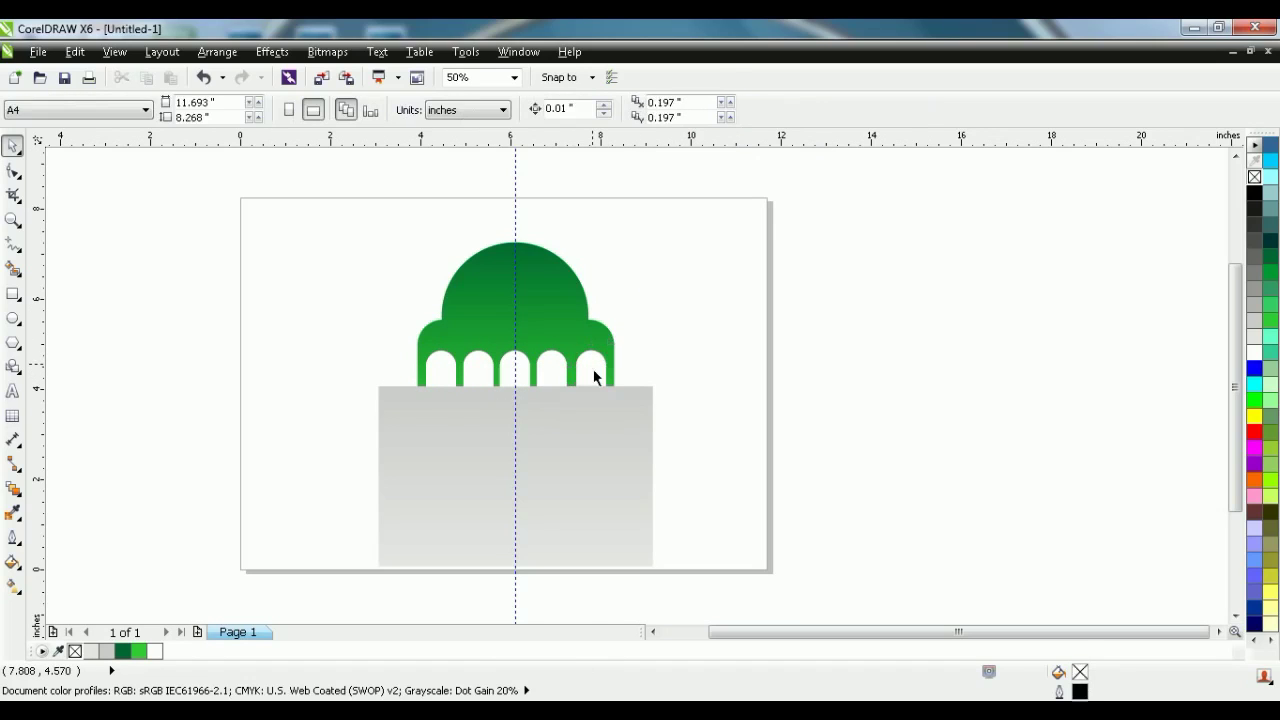
{"action": "left_click", "coordinate": [516, 381]}
{"action": "key", "text": "Delete"}
{"action": "left_click", "coordinate": [480, 374]}
{"action": "left_click", "coordinate": [441, 368]}
Draw a closed narrow triangle about 0.56 by 3.13 inches with the Bézier tool in the empty area right of the dome
{"action": "scroll", "coordinate": [448, 236], "scroll_direction": "up", "scroll_amount": 1}
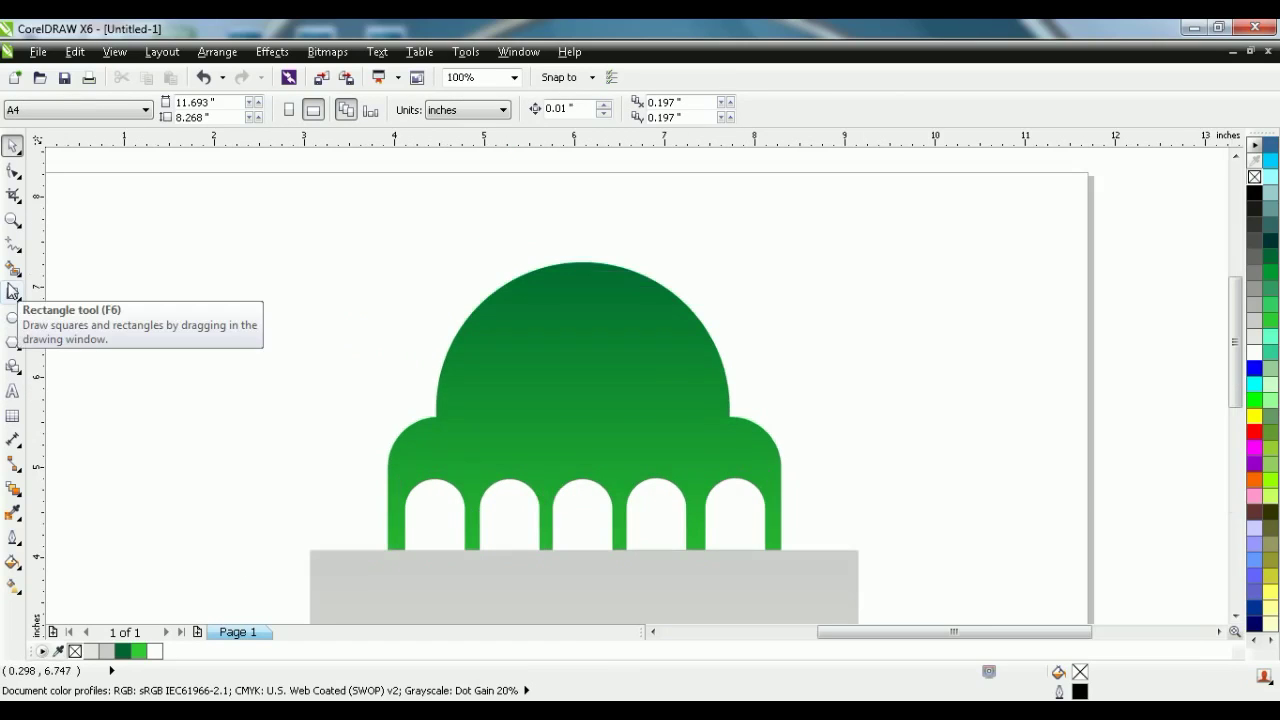
{"action": "scroll", "coordinate": [157, 309], "scroll_direction": "down", "scroll_amount": 1}
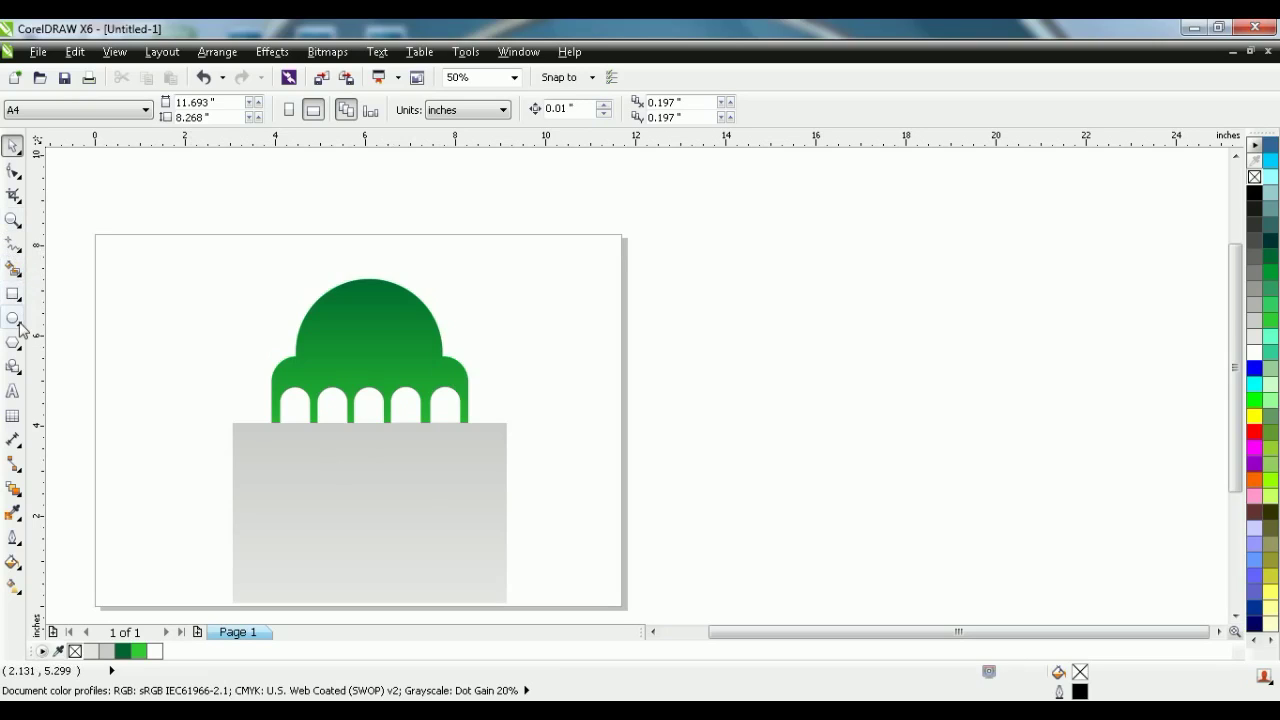
{"action": "left_click", "coordinate": [12, 255]}
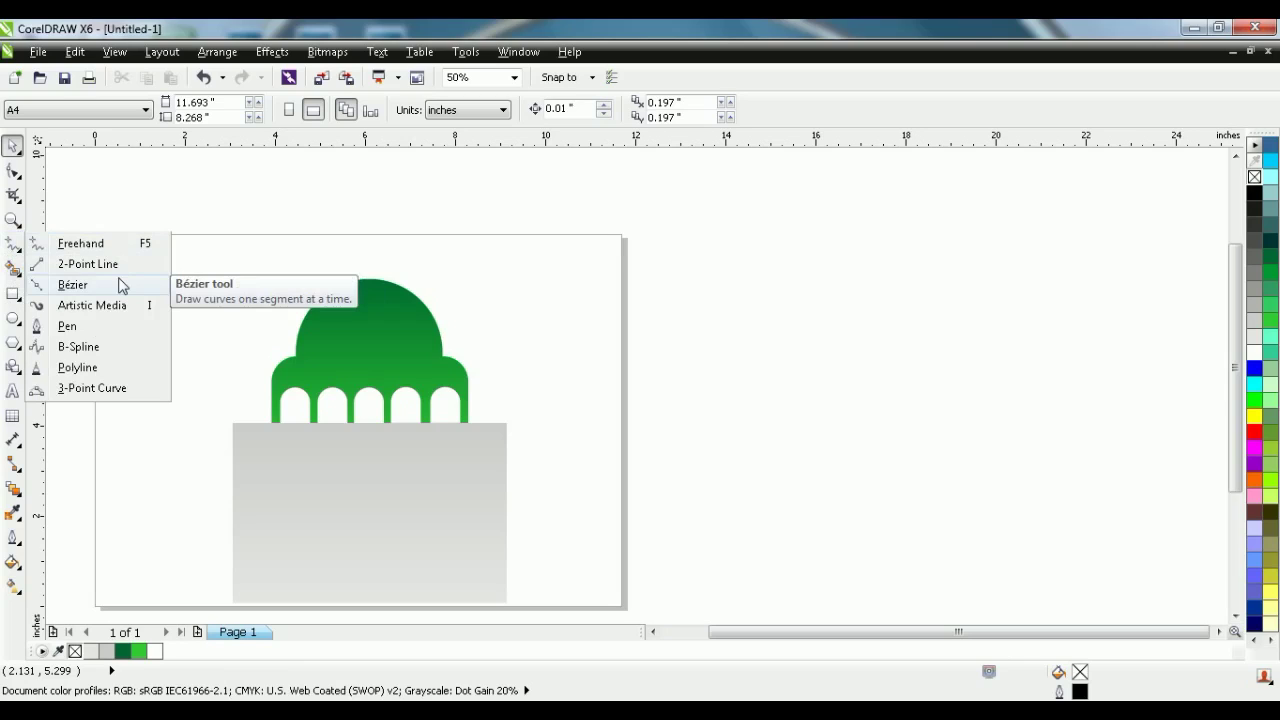
{"action": "left_click", "coordinate": [119, 283]}
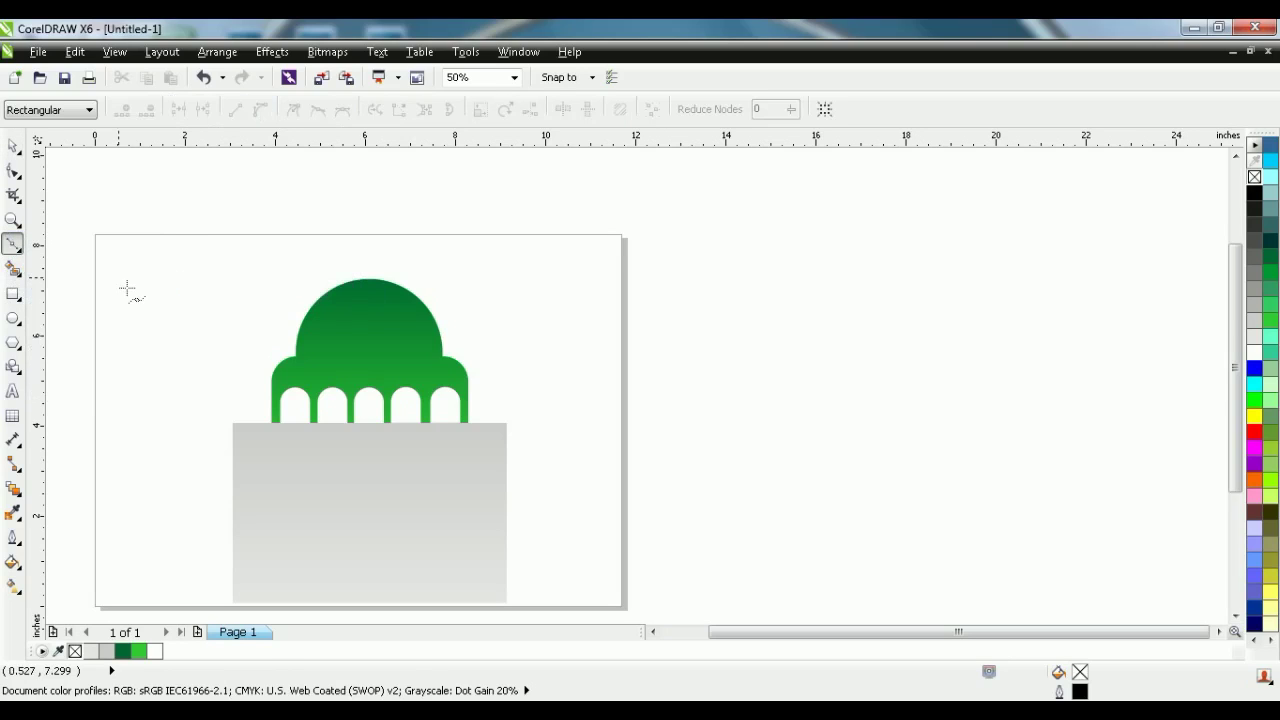
{"action": "left_click", "coordinate": [592, 281]}
{"action": "left_click", "coordinate": [592, 425]}
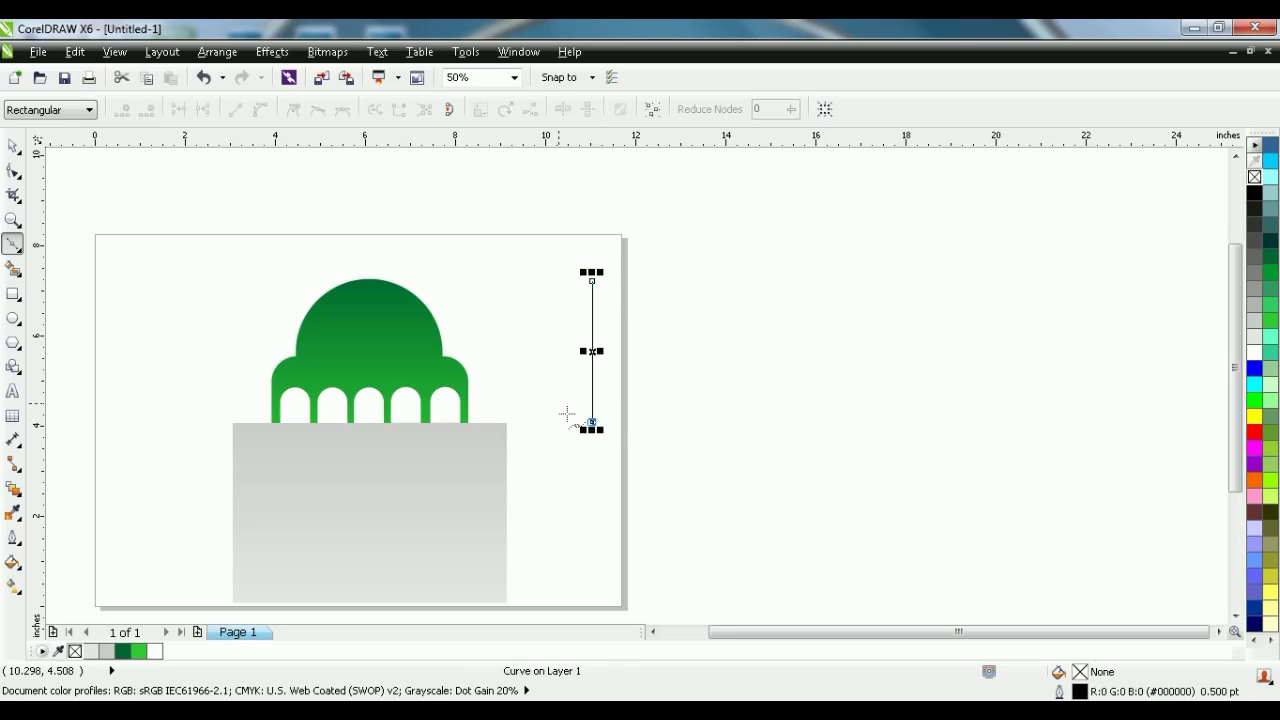
{"action": "left_click_drag", "start_coordinate": [576, 422], "coordinate": [566, 411]}
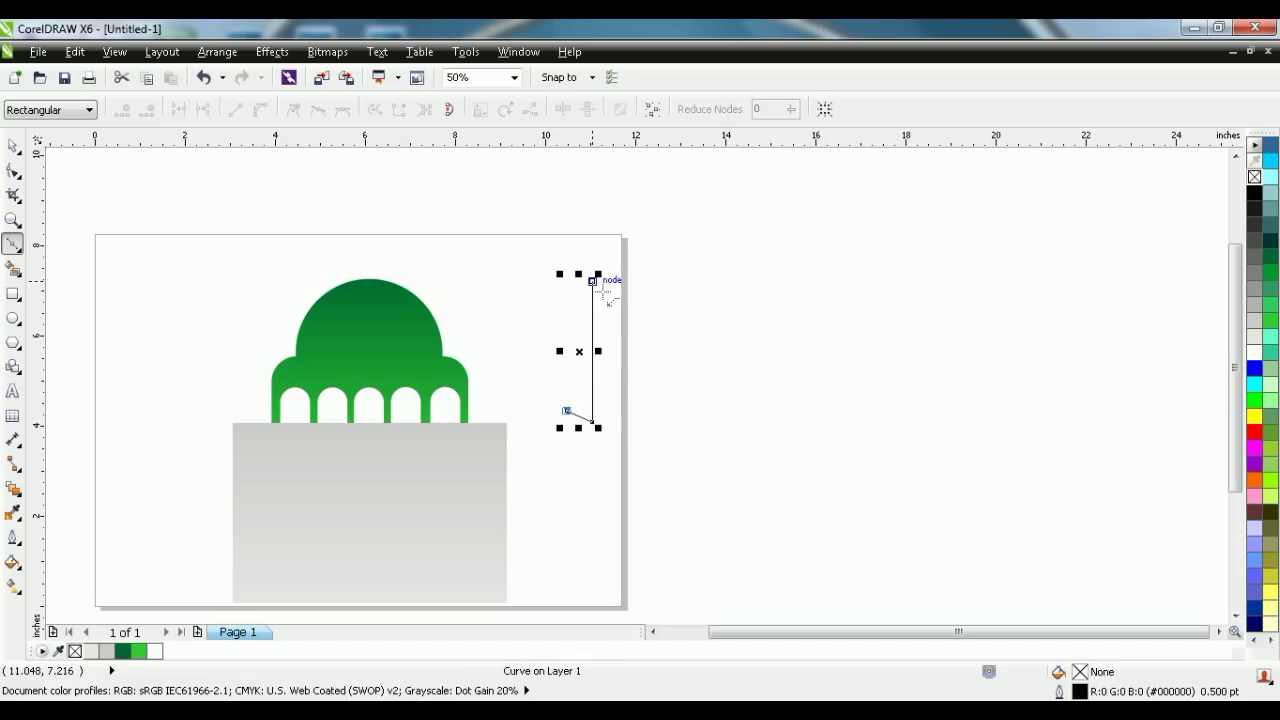
{"action": "left_click", "coordinate": [592, 281]}
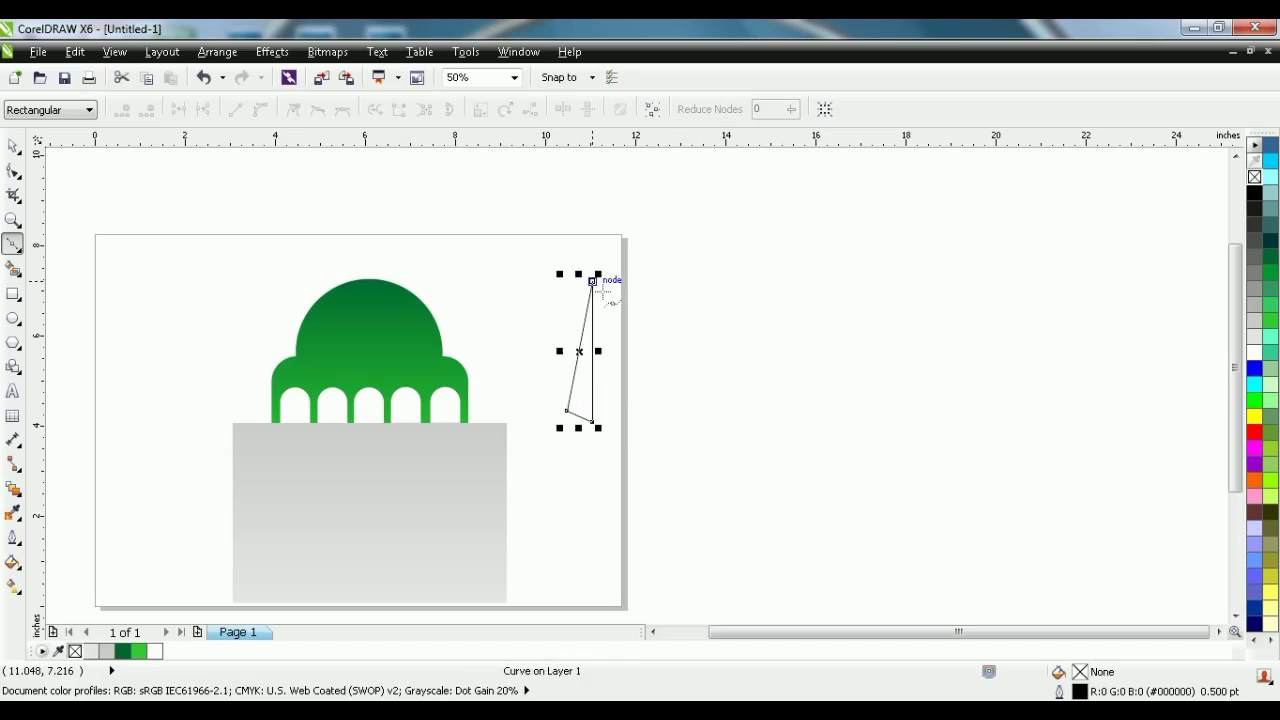
{"action": "left_click", "coordinate": [14, 148]}
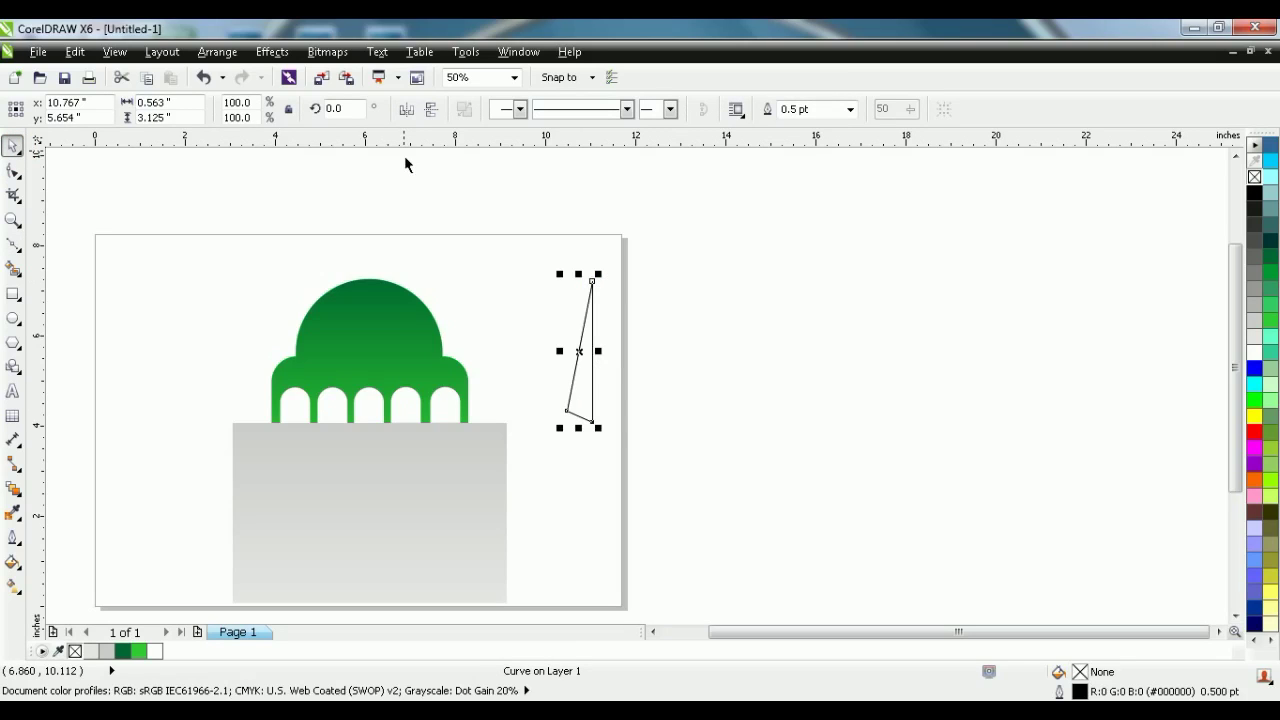
Mirror a copy of the narrow triangle horizontally and shift it right until its vertical edge meets the original's vertical edge
{"action": "left_click", "coordinate": [406, 108]}
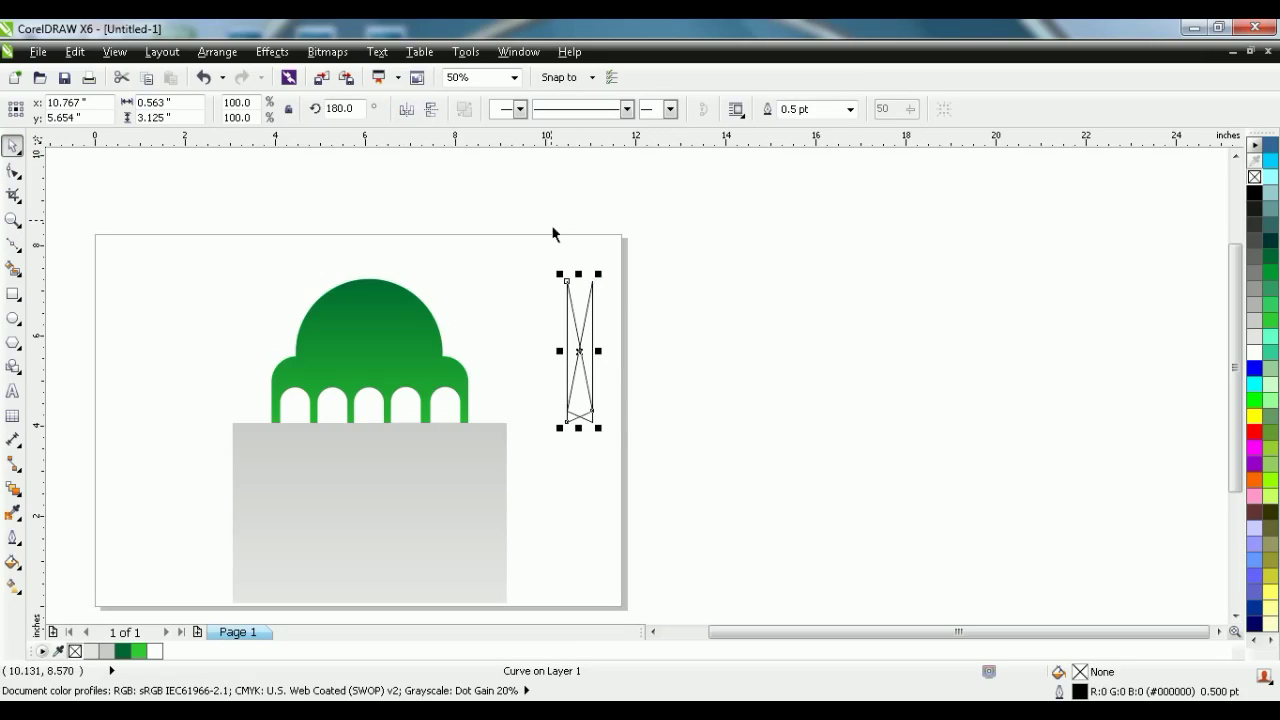
{"action": "scroll", "coordinate": [563, 320], "scroll_direction": "up", "scroll_amount": 1}
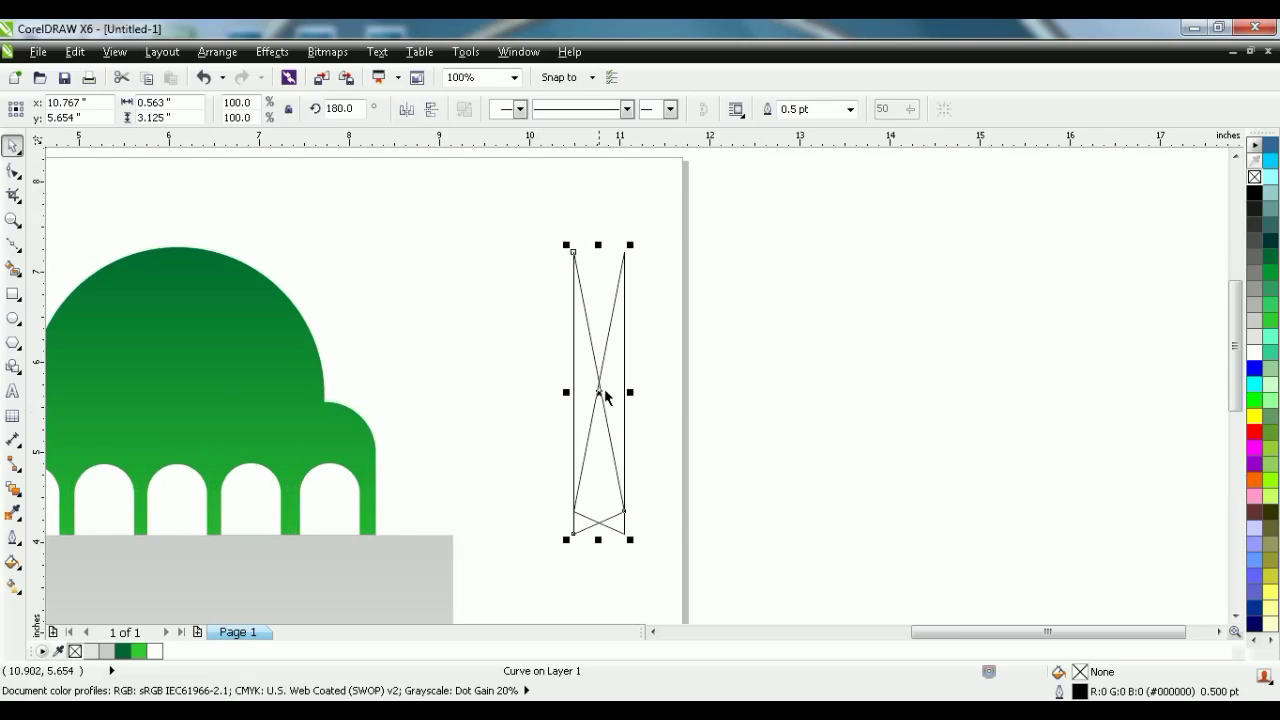
{"action": "left_click_drag", "start_coordinate": [612, 410], "coordinate": [668, 404]}
{"action": "key", "text": "Left"}
{"action": "key", "text": "Left"}
{"action": "key", "text": "Left"}
{"action": "key", "text": "Left"}
{"action": "key", "text": "Left"}
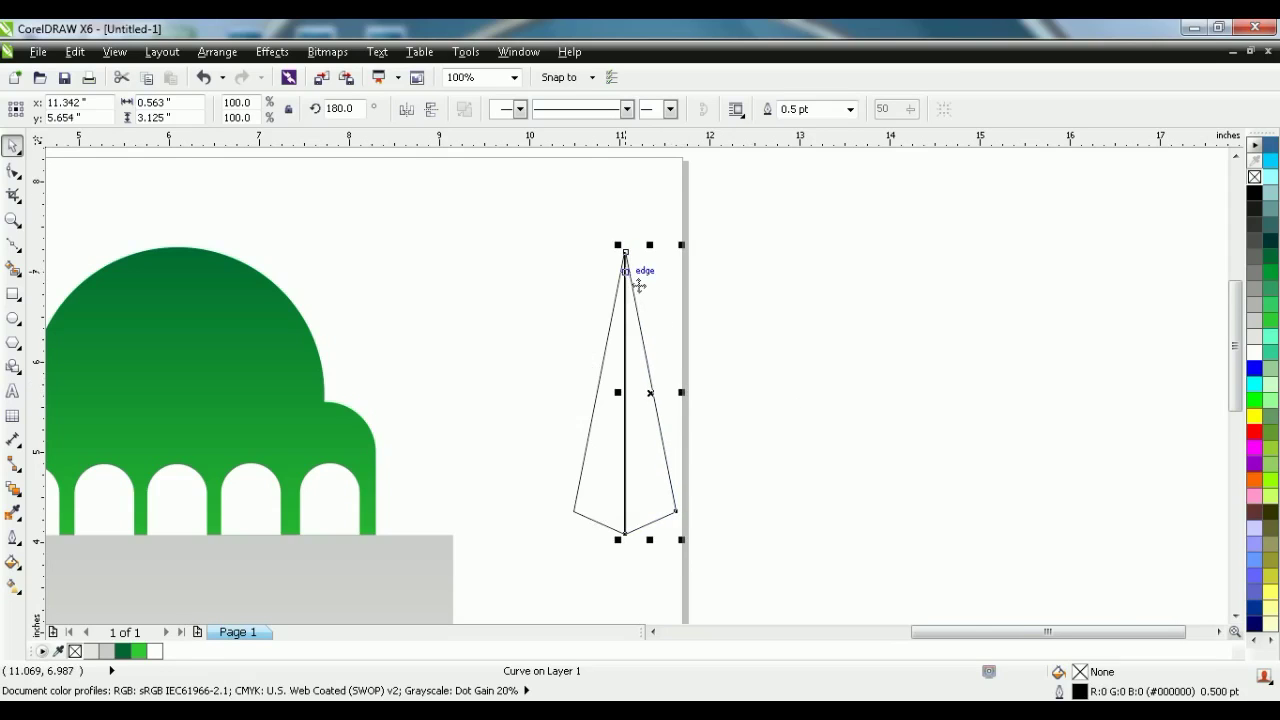
{"action": "scroll", "coordinate": [630, 272], "scroll_direction": "up", "scroll_amount": 2}
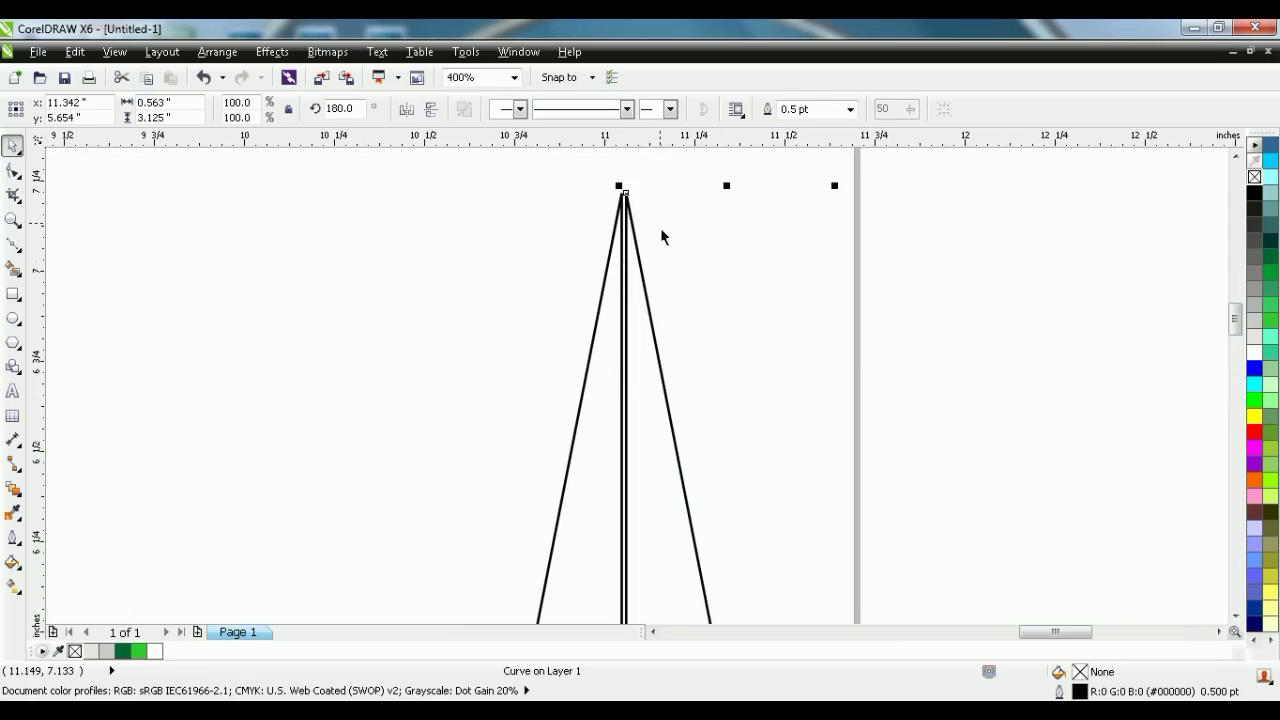
{"action": "scroll", "coordinate": [661, 236], "scroll_direction": "down", "scroll_amount": 2}
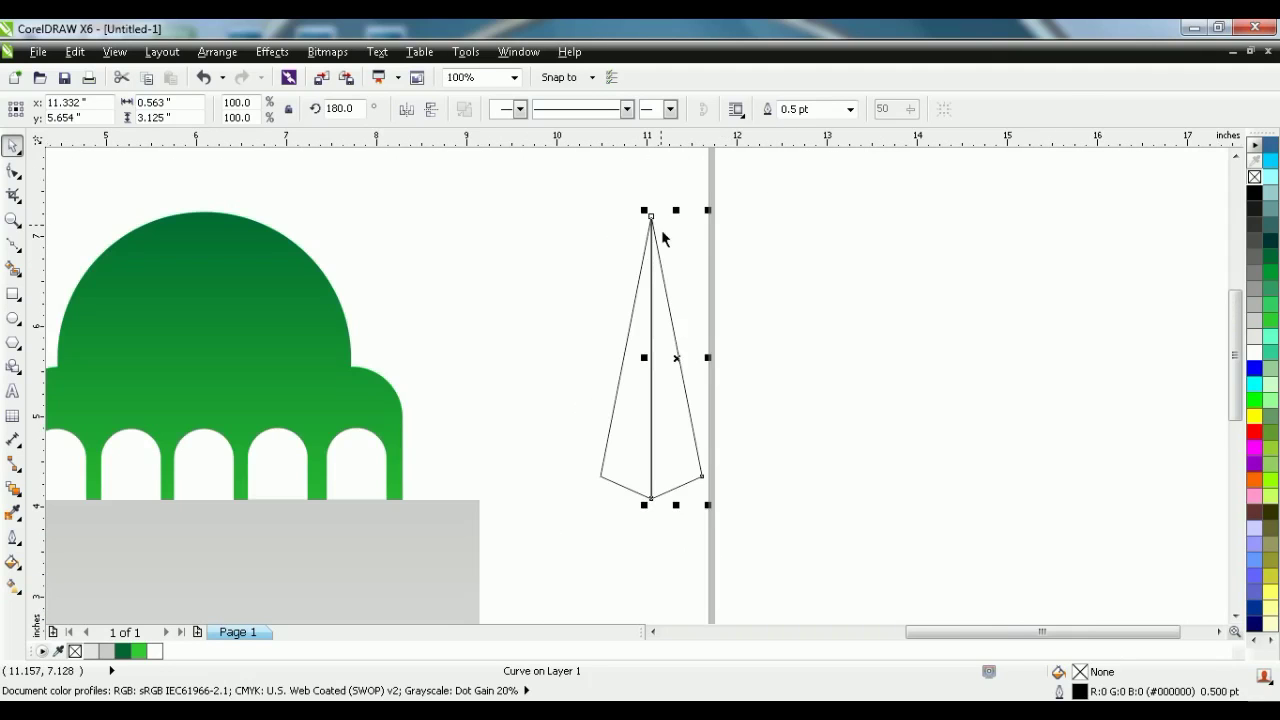
{"action": "scroll", "coordinate": [653, 502], "scroll_direction": "up", "scroll_amount": 2}
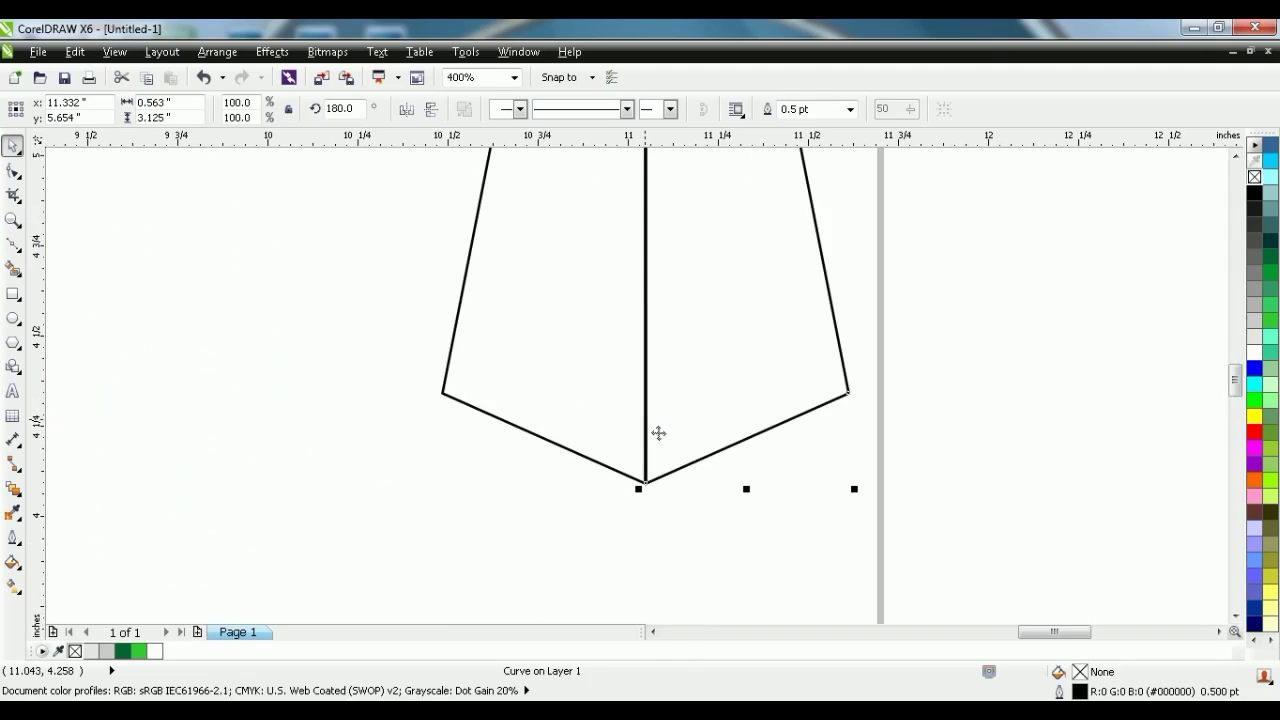
{"action": "scroll", "coordinate": [657, 433], "scroll_direction": "up", "scroll_amount": 1}
{"action": "scroll", "coordinate": [657, 433], "scroll_direction": "down", "scroll_amount": 4}
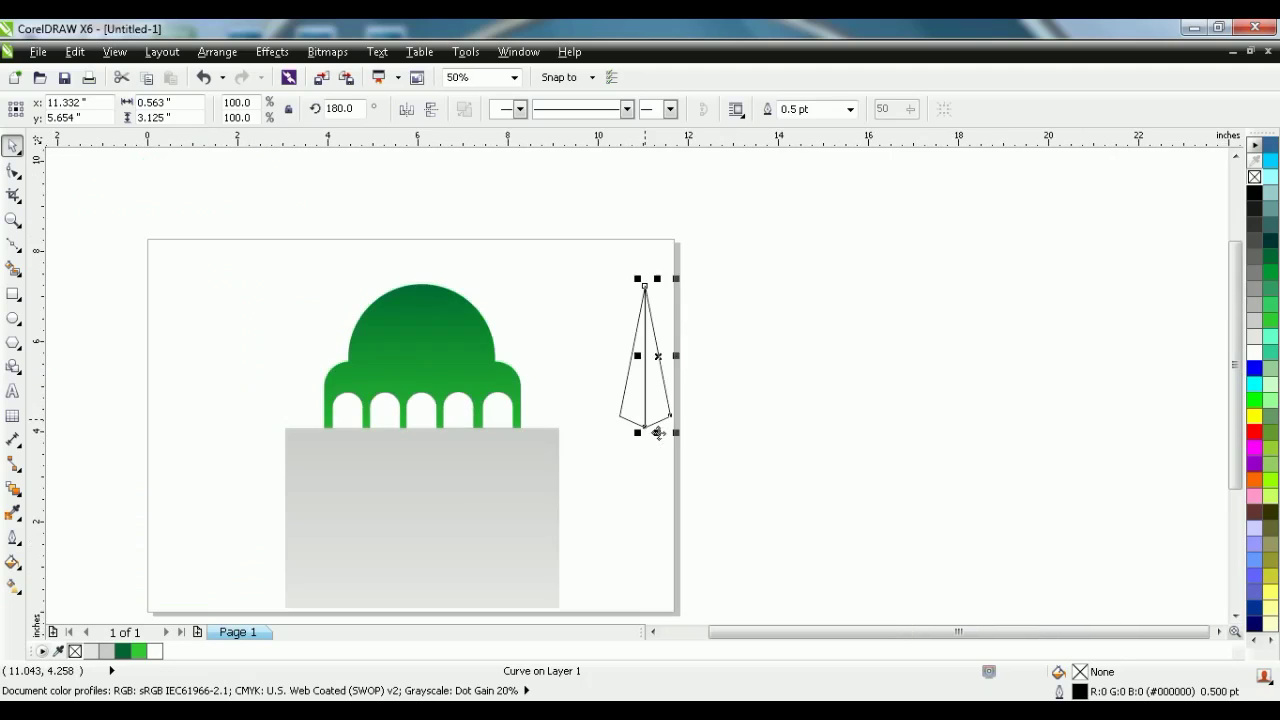
Apply Join Curves in Extend mode to both triangle halves and weld them into one shape
{"action": "left_click_drag", "start_coordinate": [582, 240], "coordinate": [738, 497]}
{"action": "scroll", "coordinate": [646, 331], "scroll_direction": "up", "scroll_amount": 1}
{"action": "left_click", "coordinate": [216, 52]}
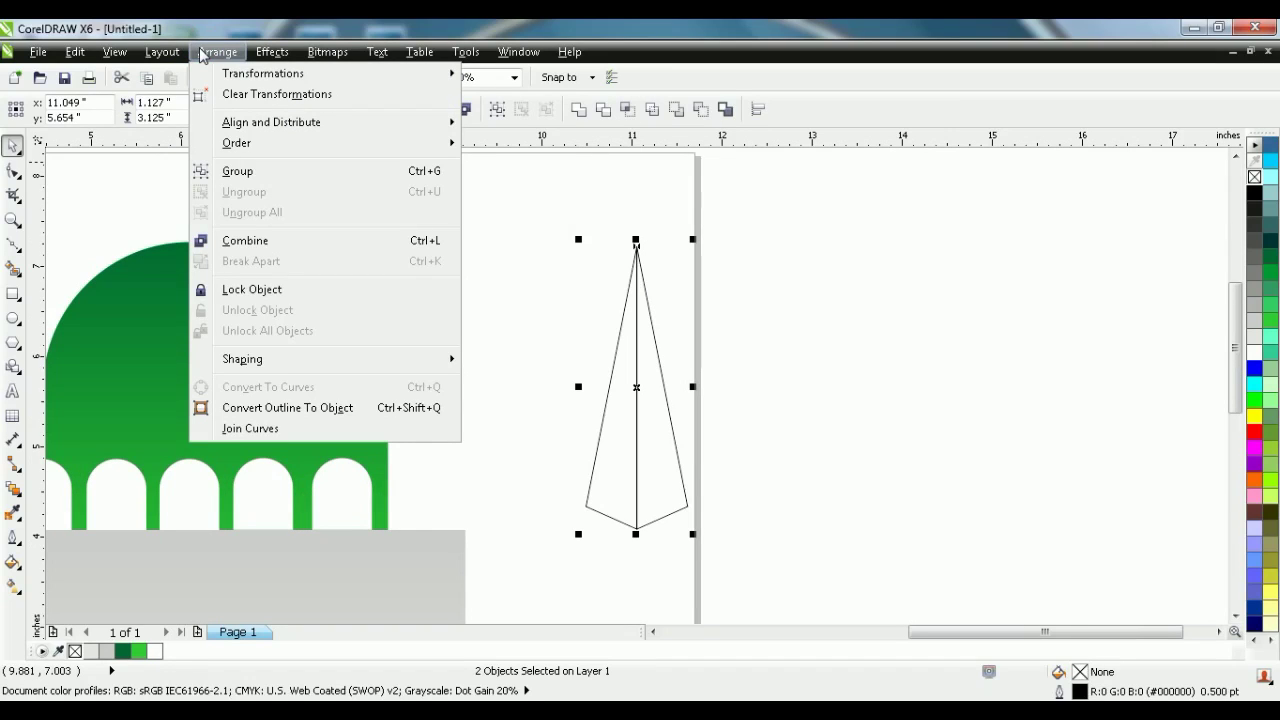
{"action": "left_click", "coordinate": [259, 430]}
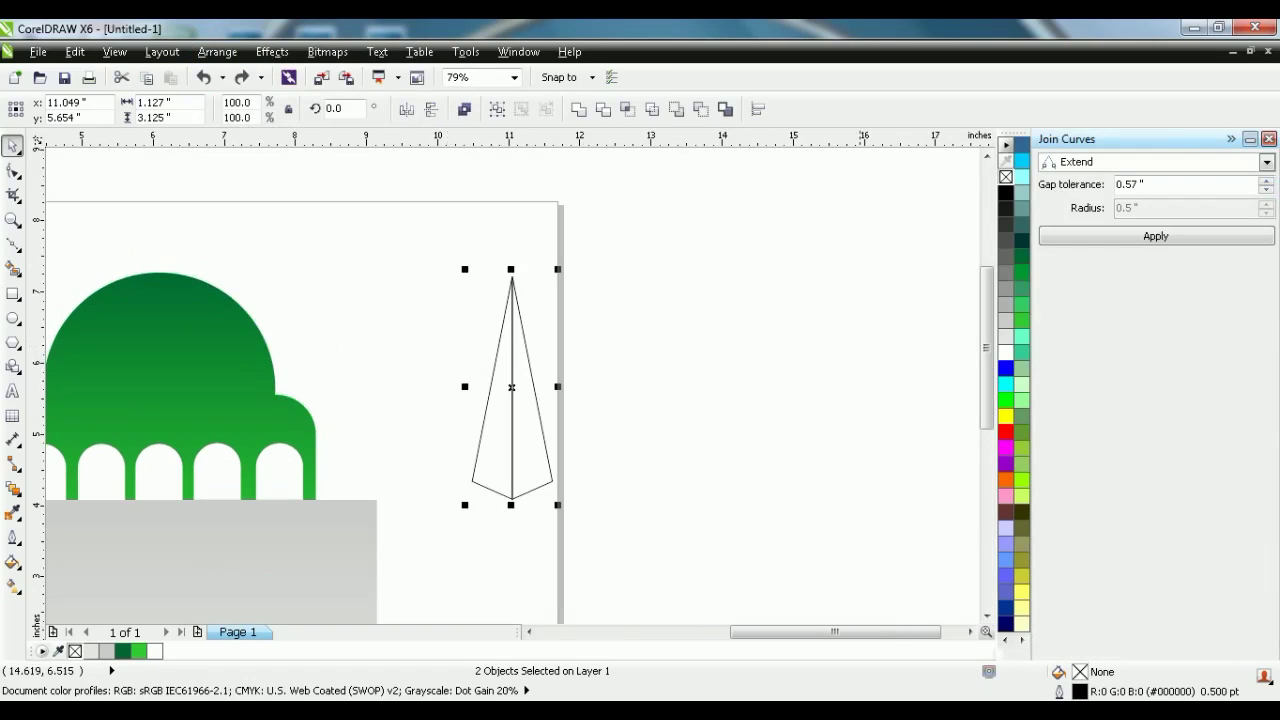
{"action": "left_click", "coordinate": [1183, 238]}
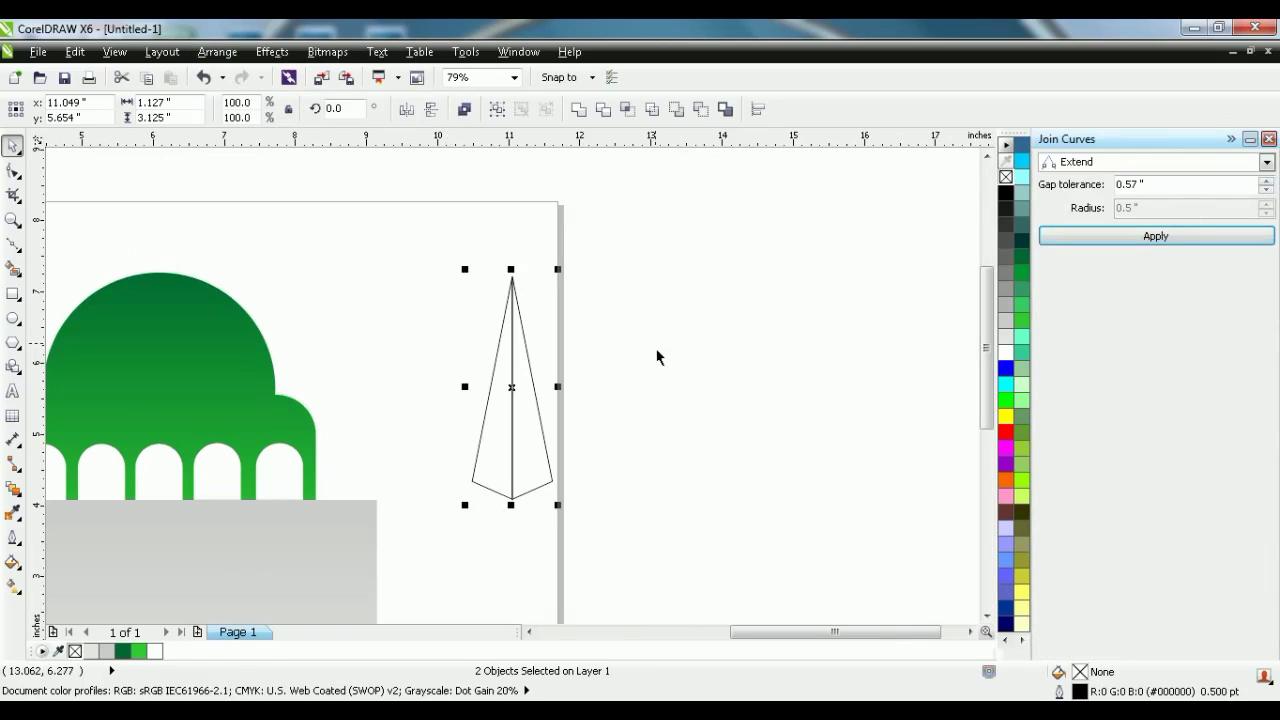
{"action": "left_click", "coordinate": [580, 110]}
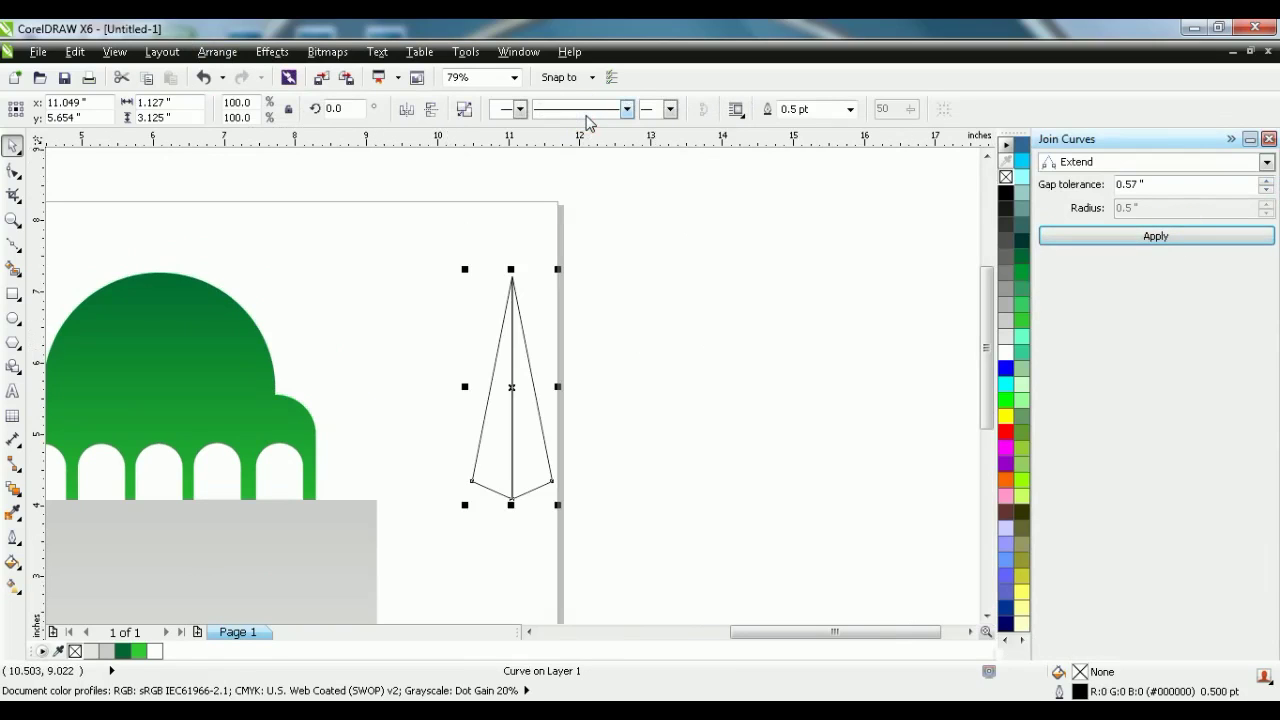
{"action": "left_click", "coordinate": [578, 336]}
{"action": "scroll", "coordinate": [508, 372], "scroll_direction": "up", "scroll_amount": 3}
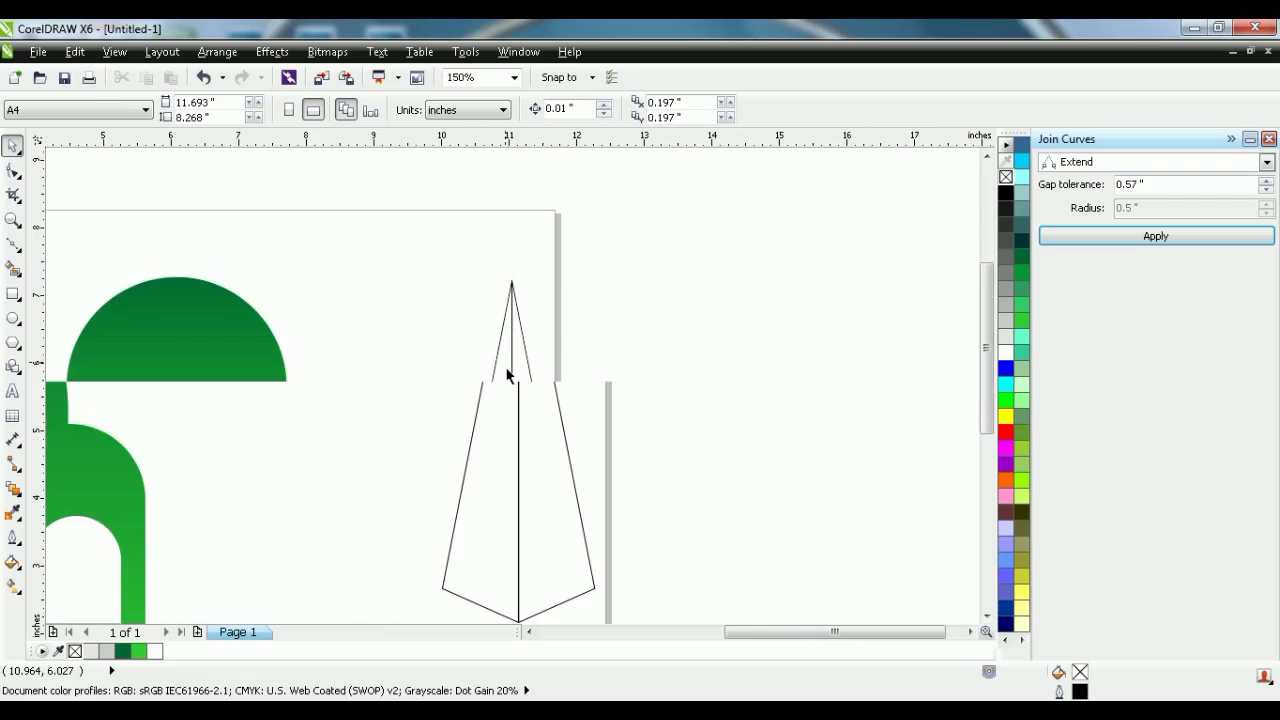
{"action": "scroll", "coordinate": [508, 375], "scroll_direction": "down", "scroll_amount": 3}
Move the welded spire shape just off the page's right edge, remove its outline and fill it with green #009933
{"action": "left_click_drag", "start_coordinate": [522, 314], "coordinate": [619, 314]}
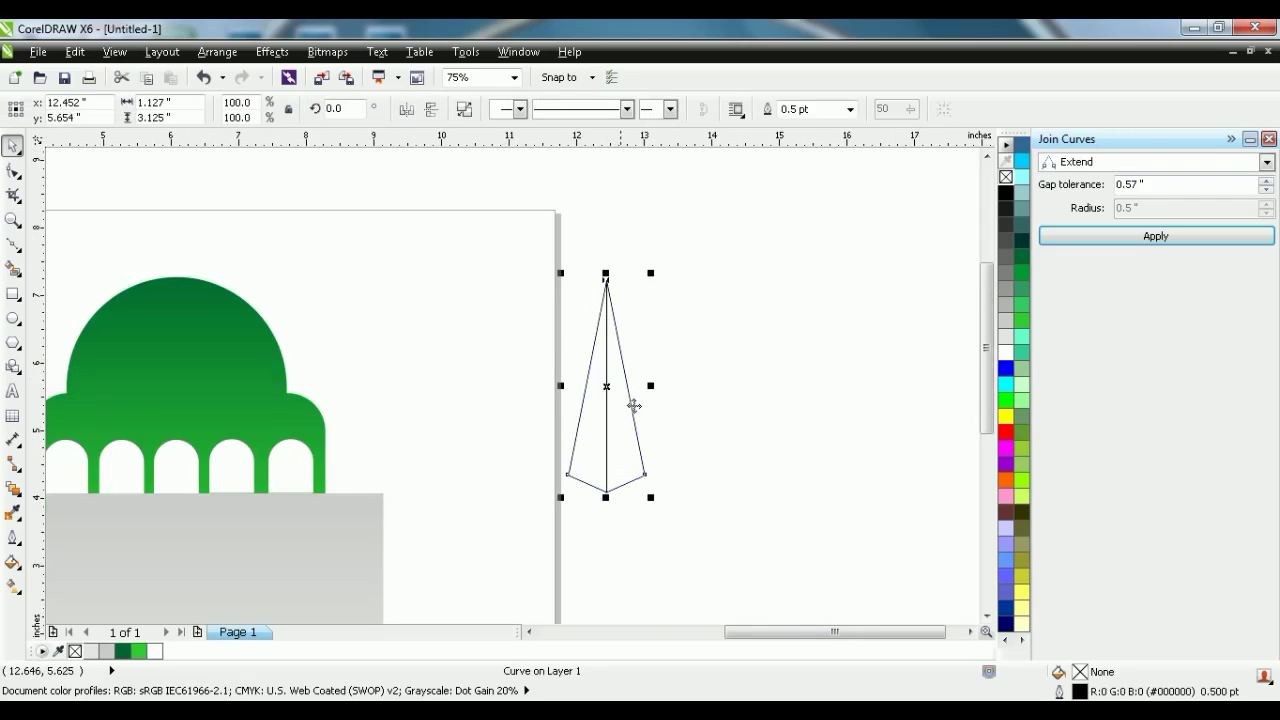
{"action": "right_click", "coordinate": [1006, 177]}
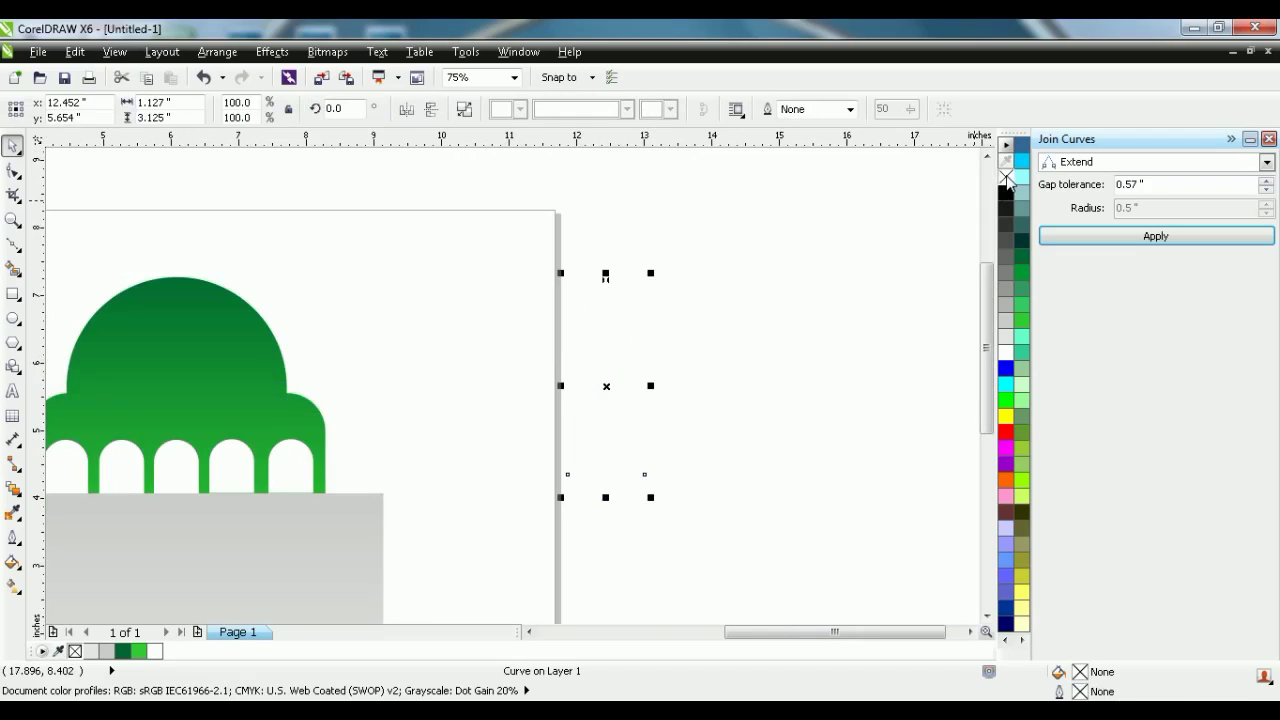
{"action": "left_click", "coordinate": [1021, 273]}
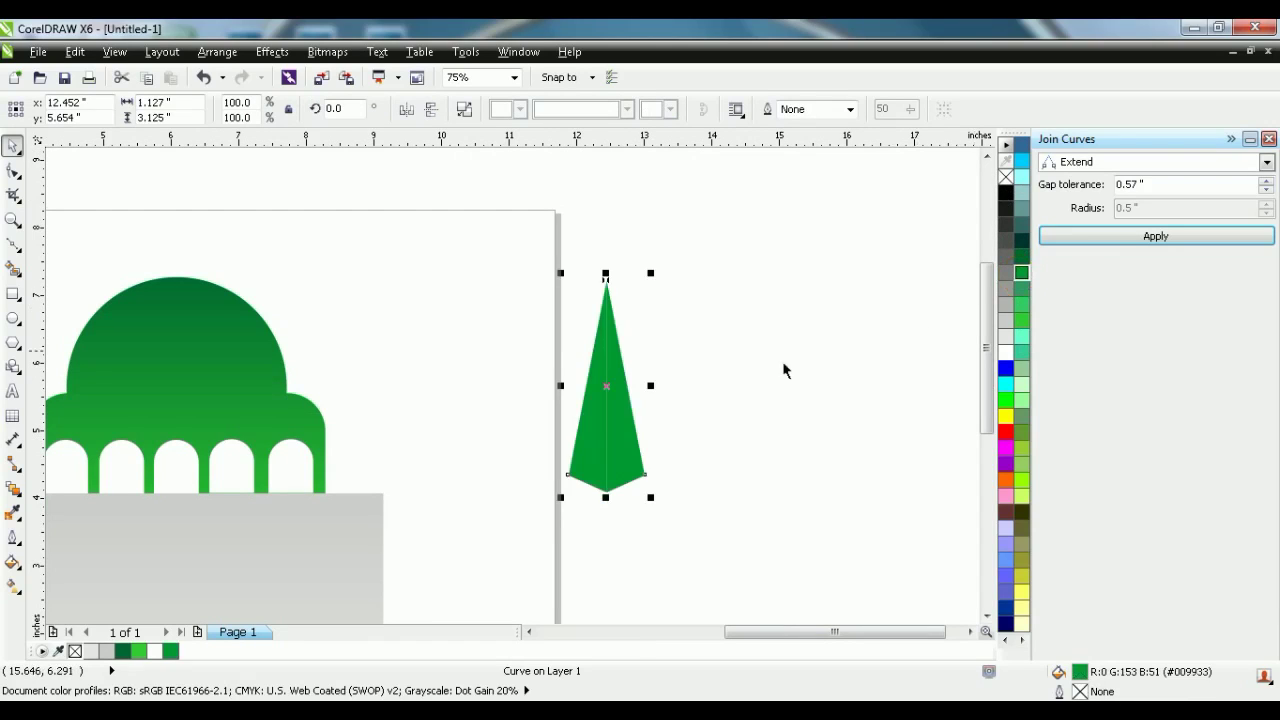
{"action": "scroll", "coordinate": [637, 392], "scroll_direction": "up", "scroll_amount": 2}
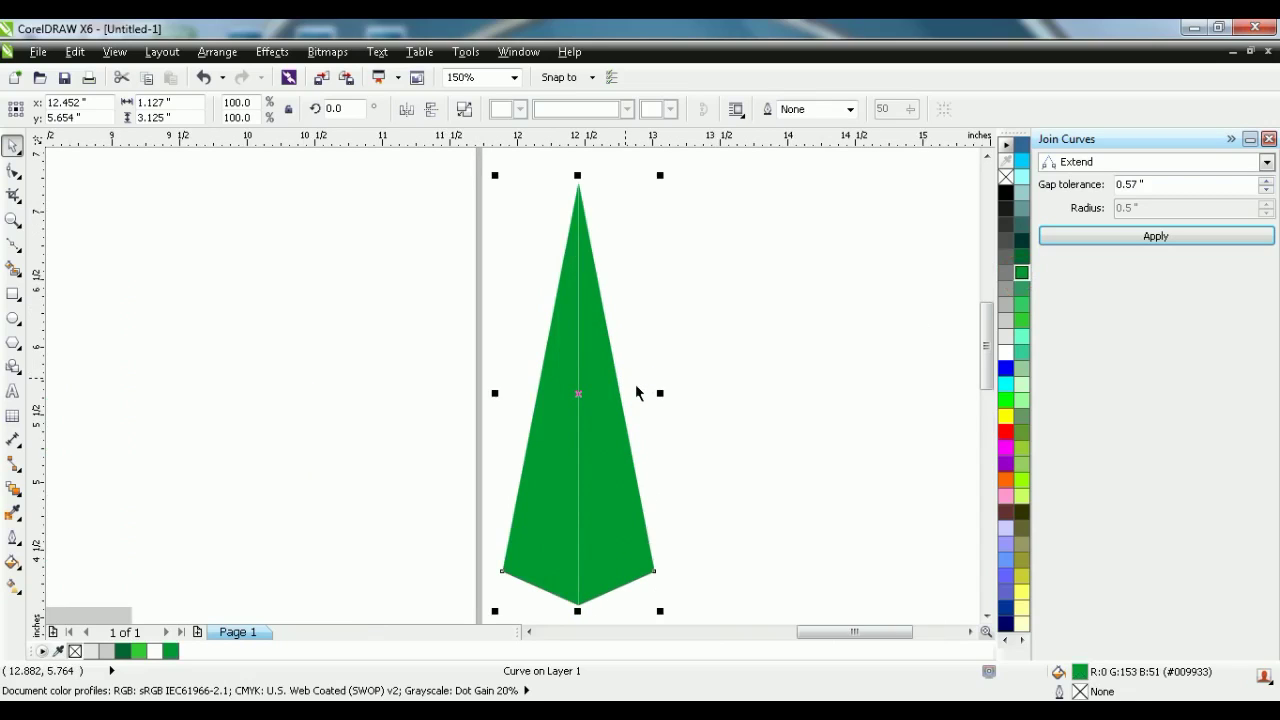
{"action": "scroll", "coordinate": [637, 392], "scroll_direction": "down", "scroll_amount": 2}
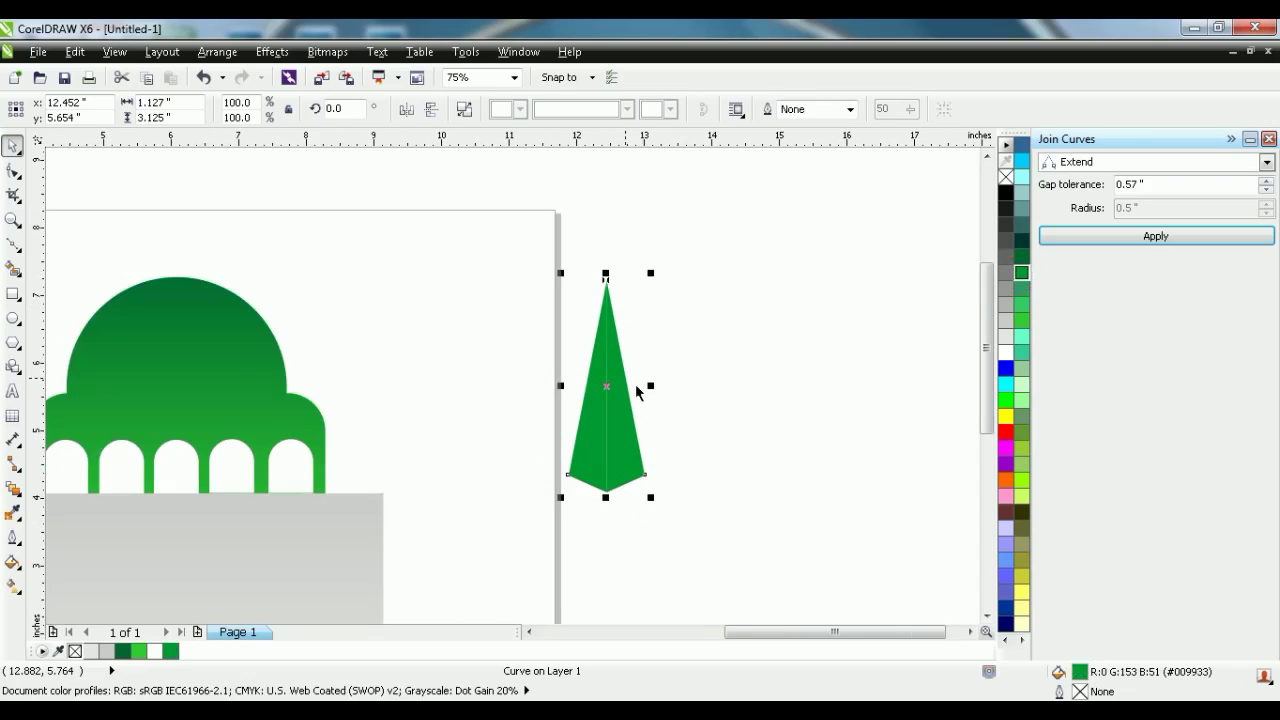
{"action": "scroll", "coordinate": [637, 392], "scroll_direction": "down", "scroll_amount": 1}
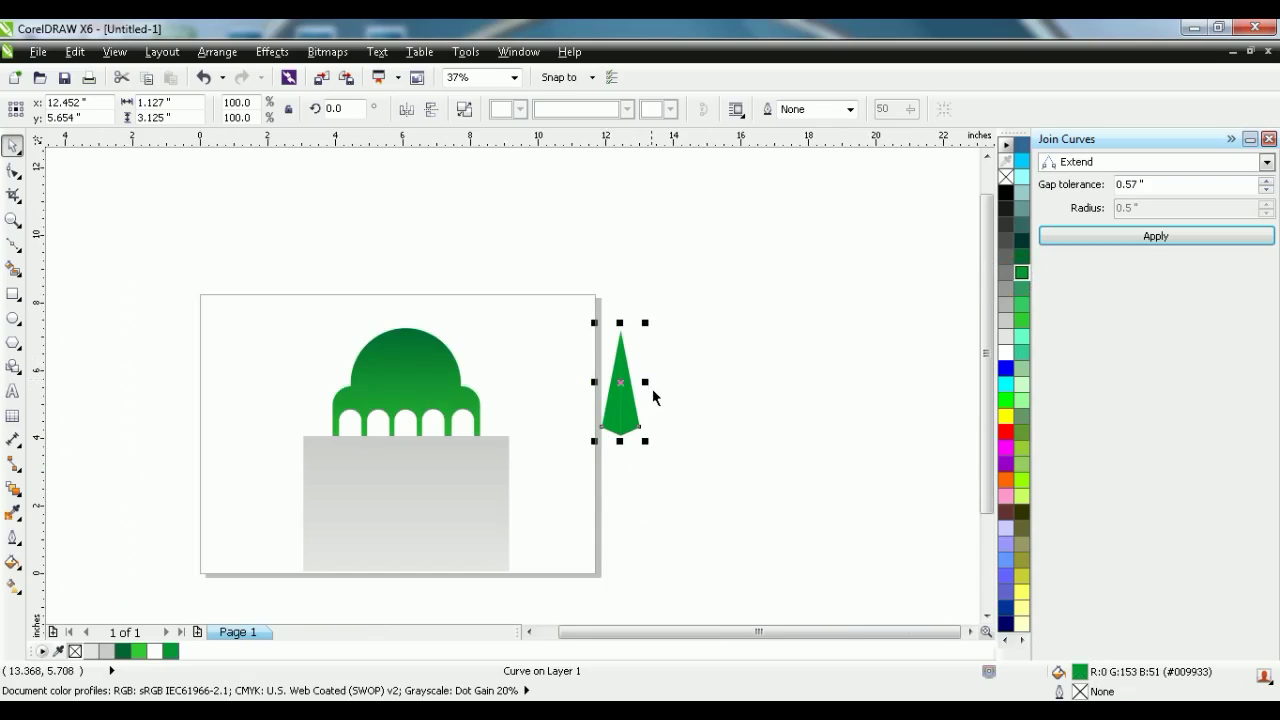
Shrink the spire to about 0.23 by 2.12 inches and place it centred on the top of the dome
{"action": "mouse_move", "coordinate": [645, 382]}
{"action": "left_mouse_down"}
{"action": "mouse_move", "coordinate": [640, 397]}
{"action": "mouse_move", "coordinate": [656, 403]}
{"action": "left_mouse_up"}
{"action": "left_click_drag", "start_coordinate": [640, 450], "coordinate": [644, 418]}
{"action": "left_click_drag", "start_coordinate": [641, 365], "coordinate": [416, 328]}
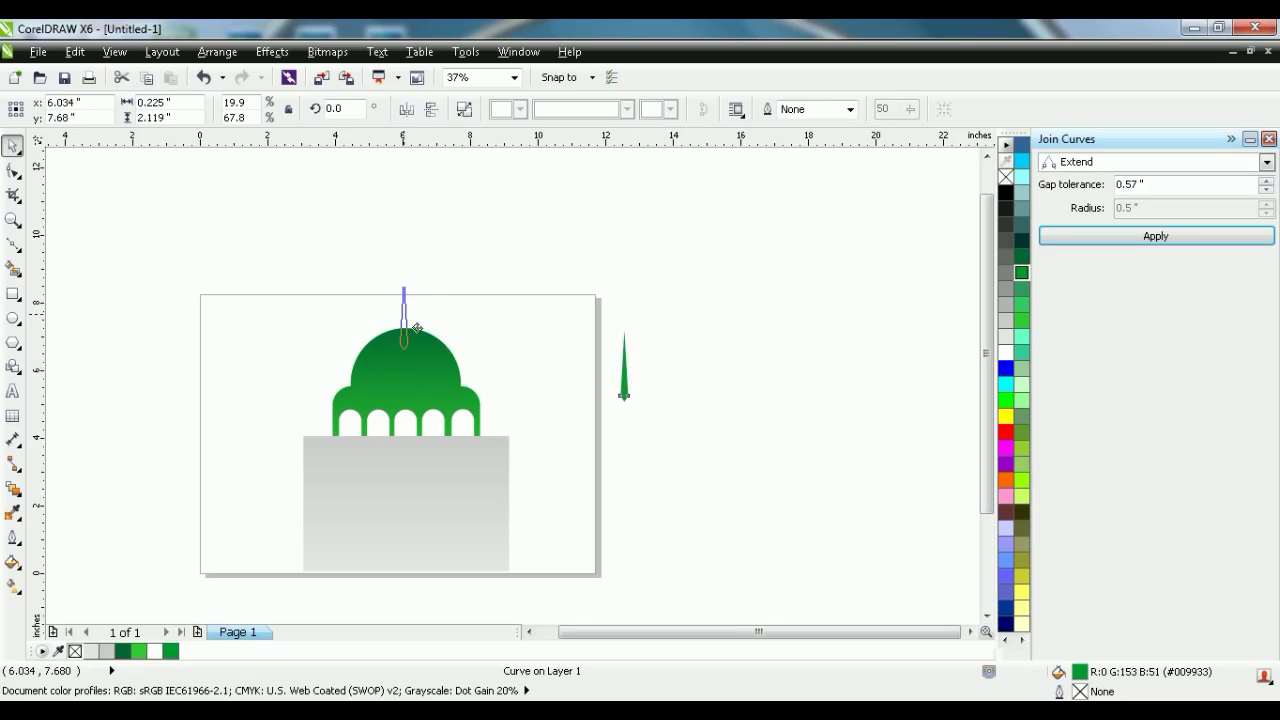
{"action": "left_click_drag", "start_coordinate": [416, 328], "coordinate": [416, 328]}
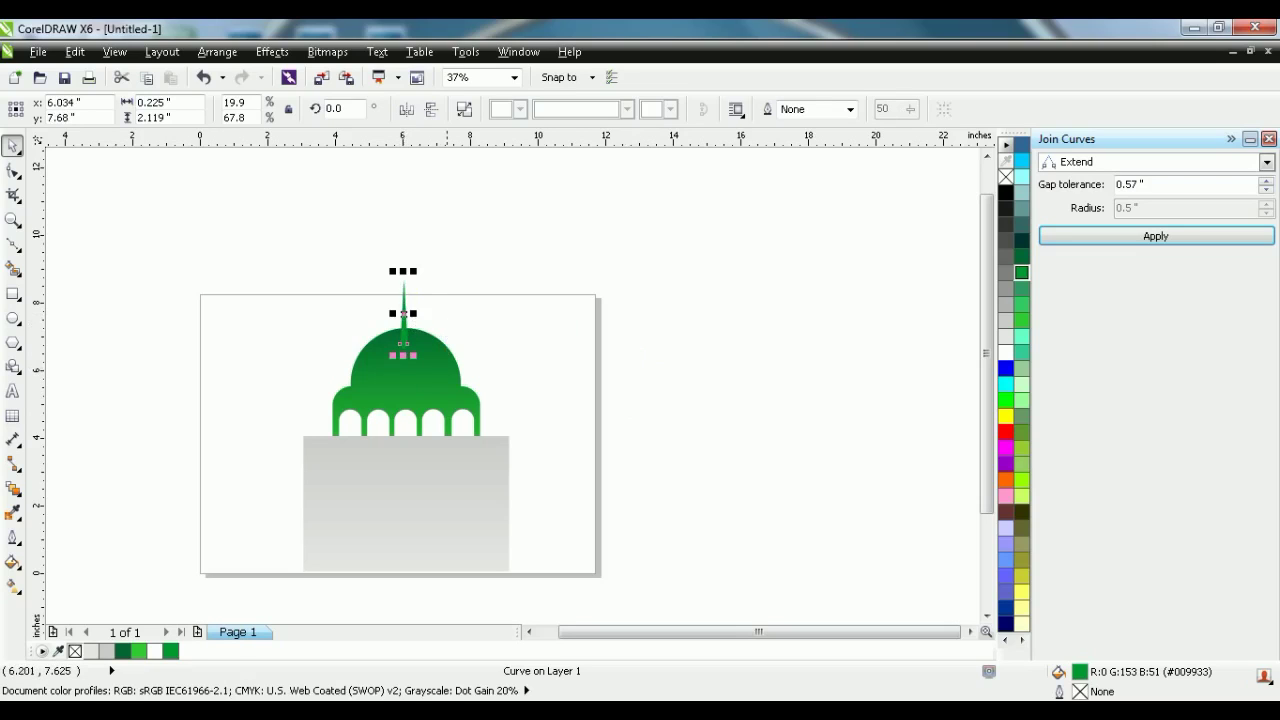
Send the spire to the back of the page so its base sits behind the dome
{"action": "right_click", "coordinate": [435, 326]}
{"action": "left_click", "coordinate": [401, 337]}
{"action": "right_click", "coordinate": [401, 339]}
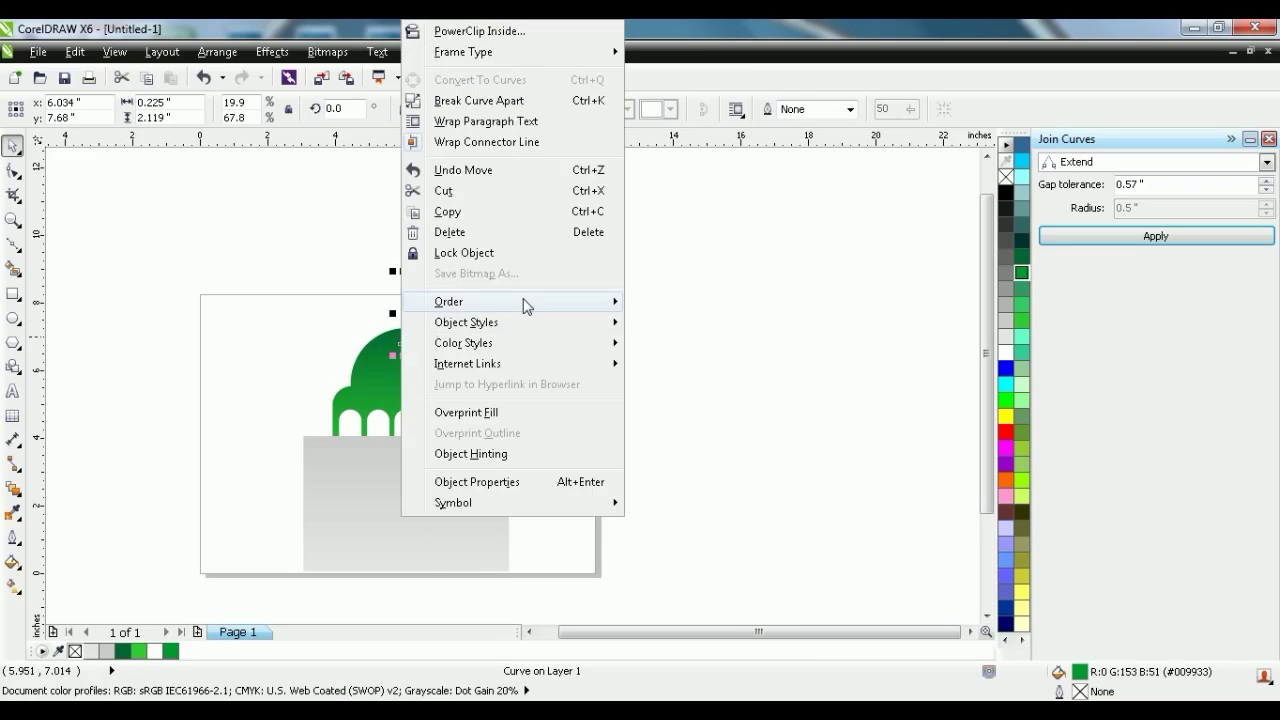
{"action": "mouse_move", "coordinate": [525, 305]}
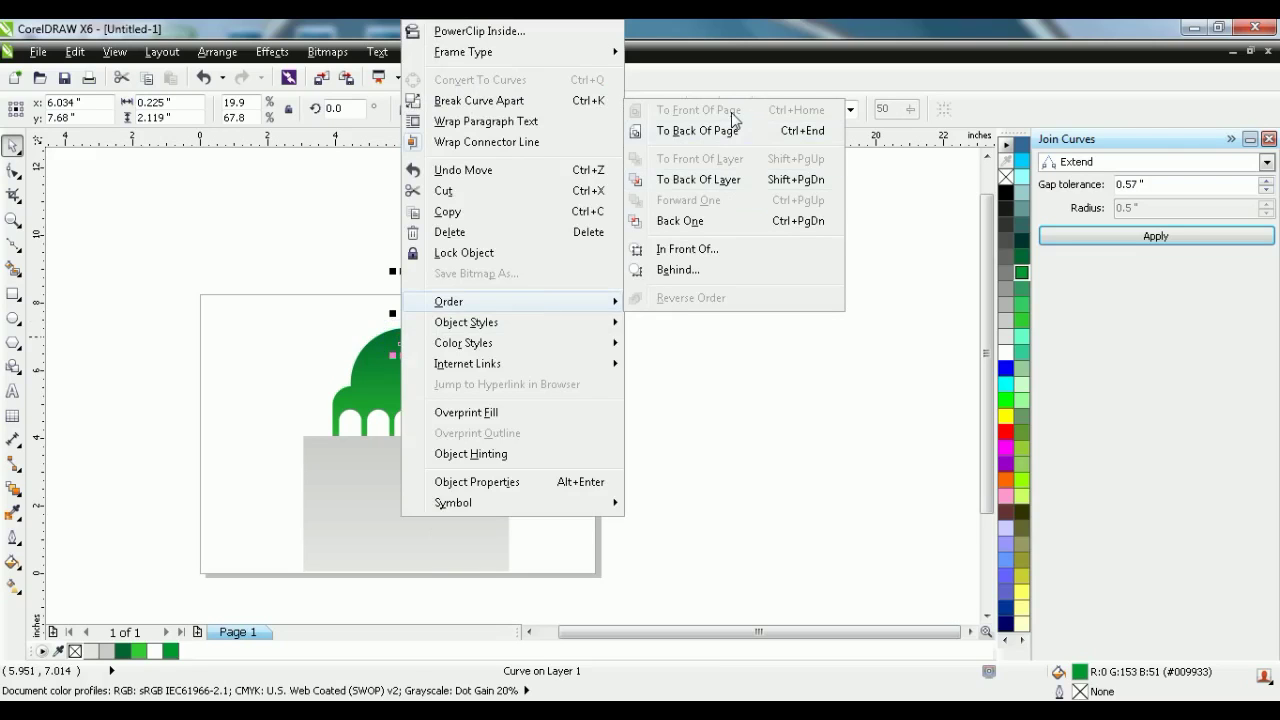
{"action": "left_click", "coordinate": [715, 131]}
{"action": "left_click", "coordinate": [501, 307]}
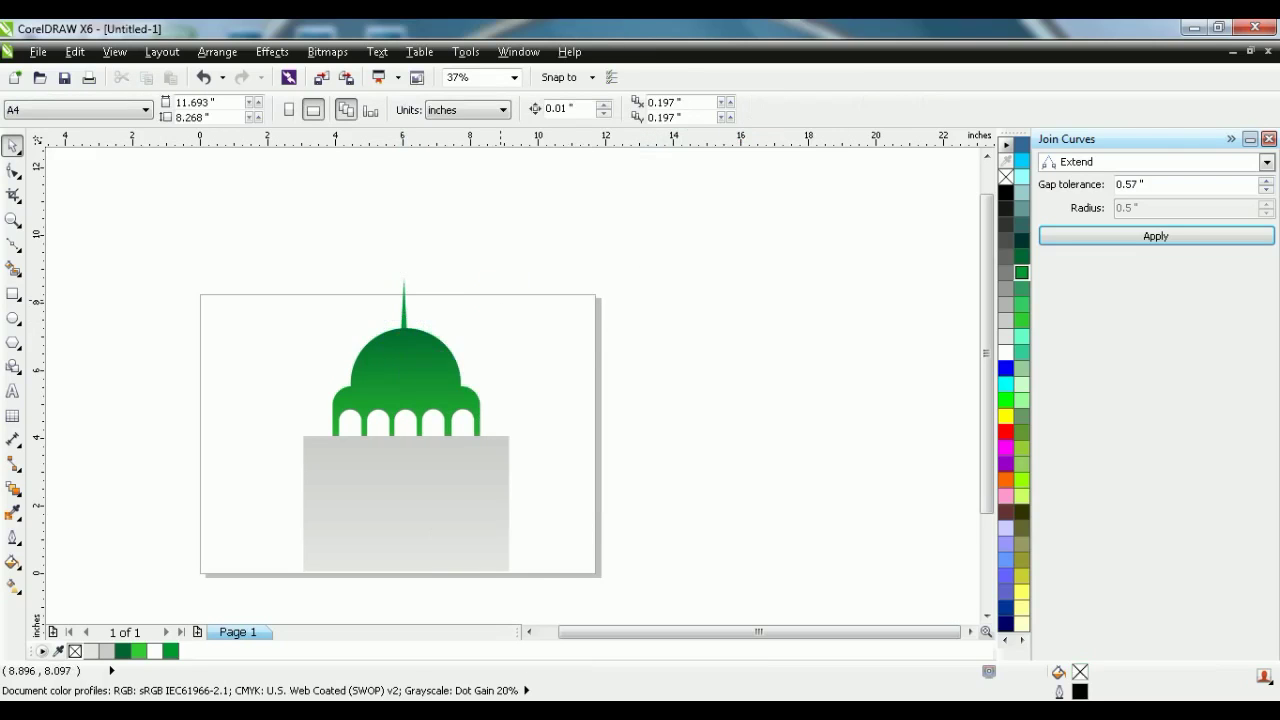
{"action": "scroll", "coordinate": [330, 268], "scroll_direction": "up", "scroll_amount": 2}
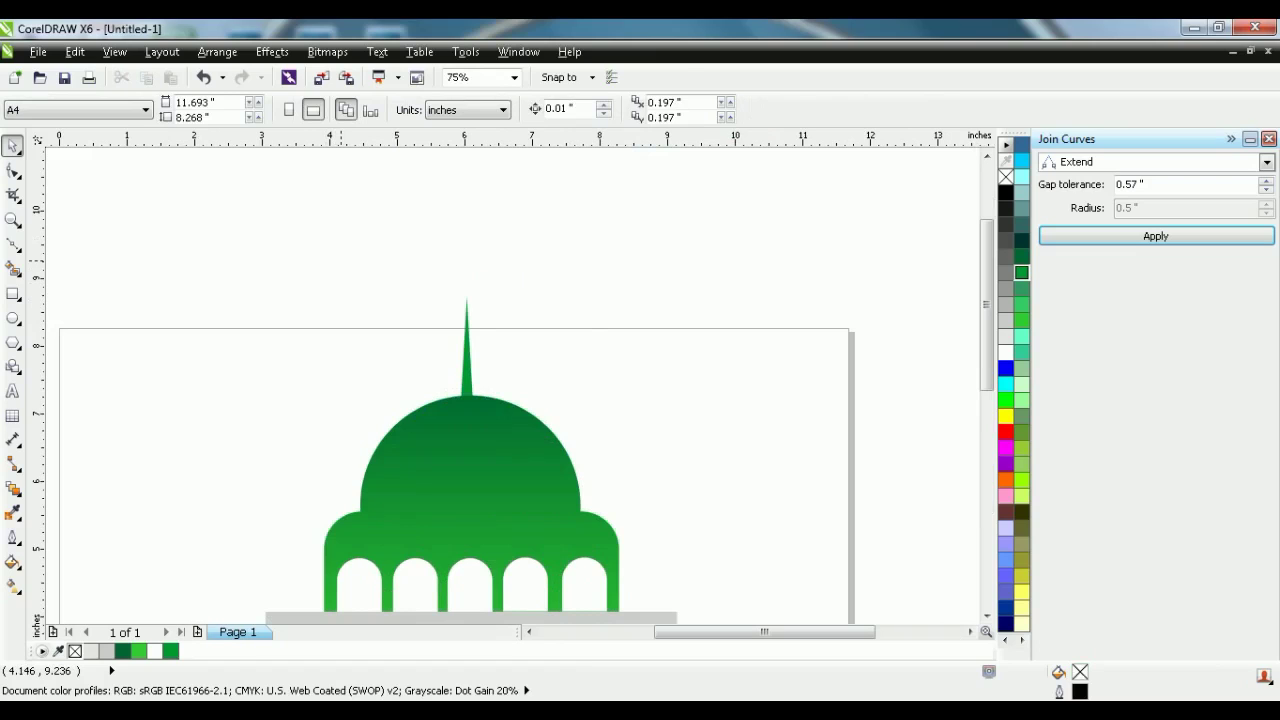
{"action": "scroll", "coordinate": [340, 267], "scroll_direction": "up", "scroll_amount": 2}
{"action": "scroll", "coordinate": [345, 270], "scroll_direction": "down", "scroll_amount": 4}
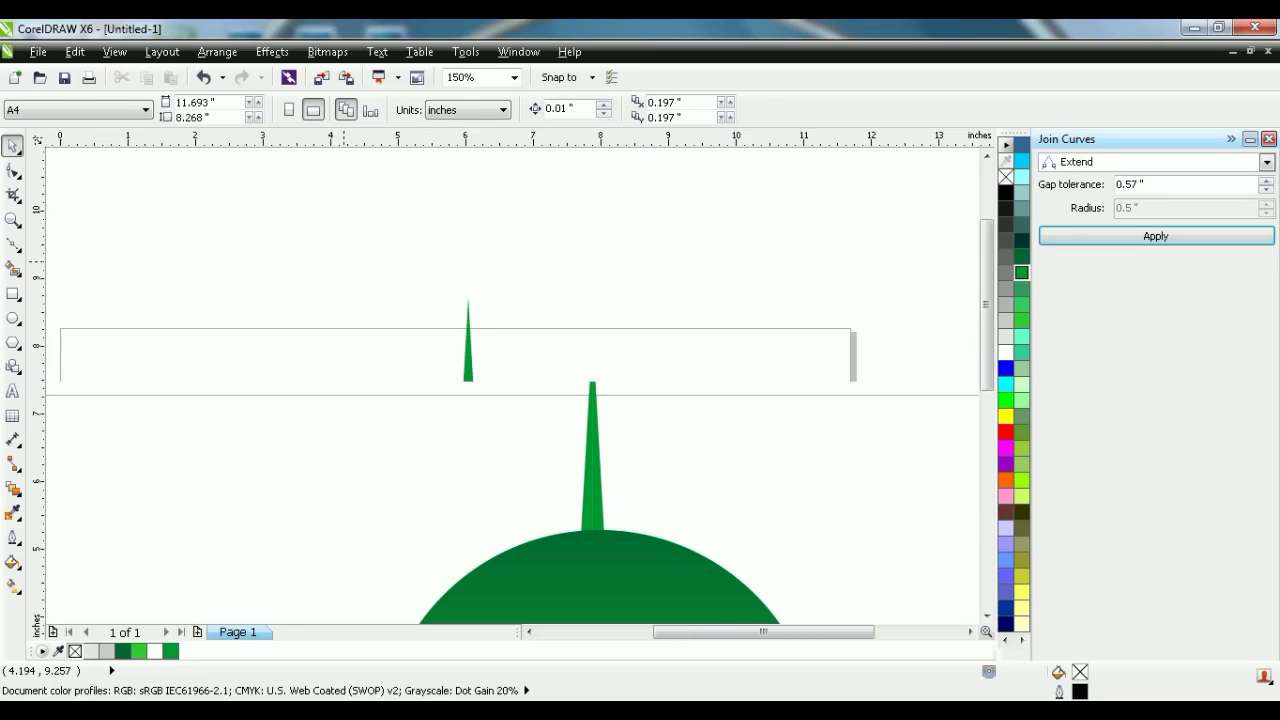
Draw a 7-inch circle right of the page and duplicate it about 0.75 inches left and 0.5 inches up
{"action": "left_click", "coordinate": [13, 319]}
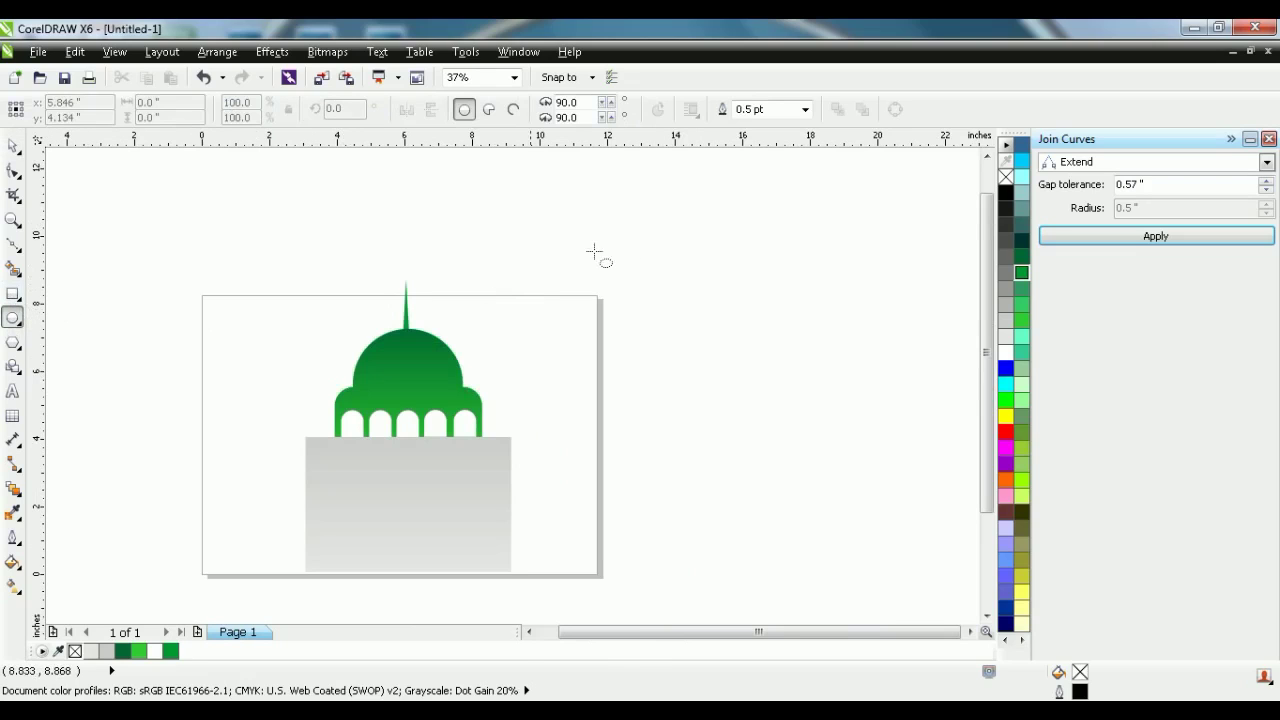
{"action": "left_click_drag", "start_coordinate": [616, 230], "coordinate": [826, 479]}
{"action": "left_click", "coordinate": [13, 146]}
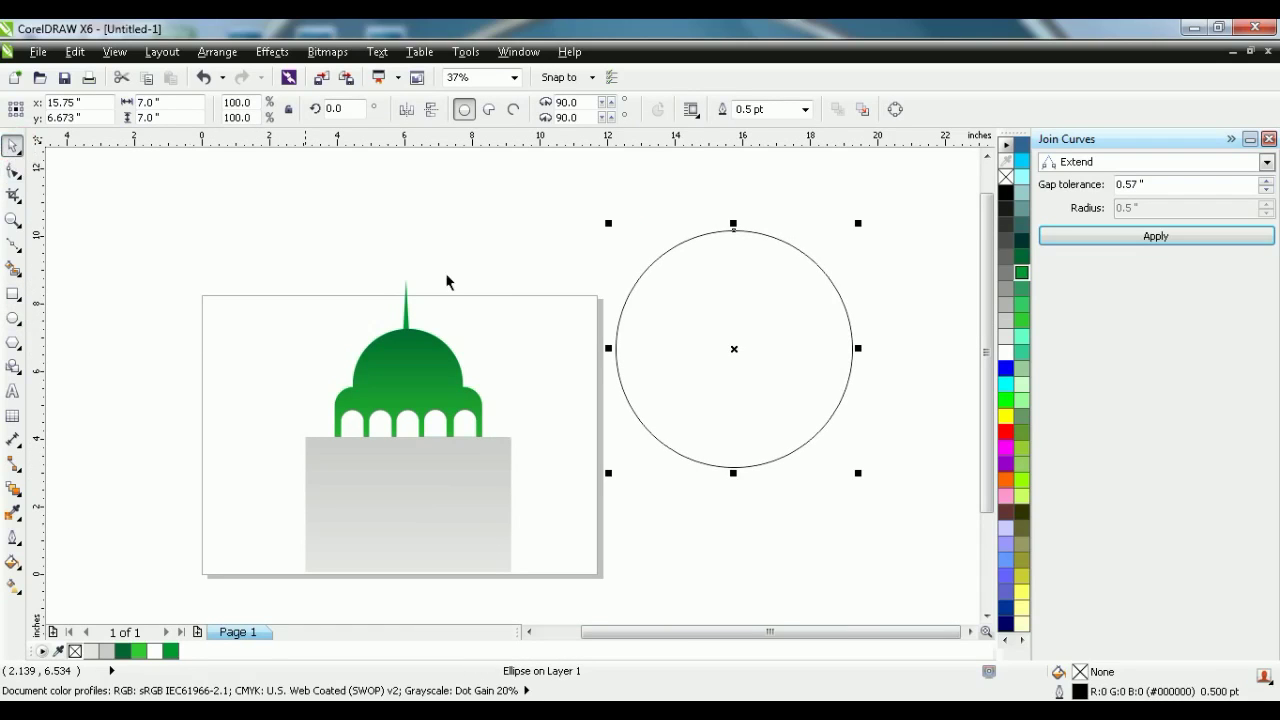
{"action": "left_click_drag", "start_coordinate": [746, 361], "coordinate": [722, 346]}
{"action": "left_click", "coordinate": [880, 371]}
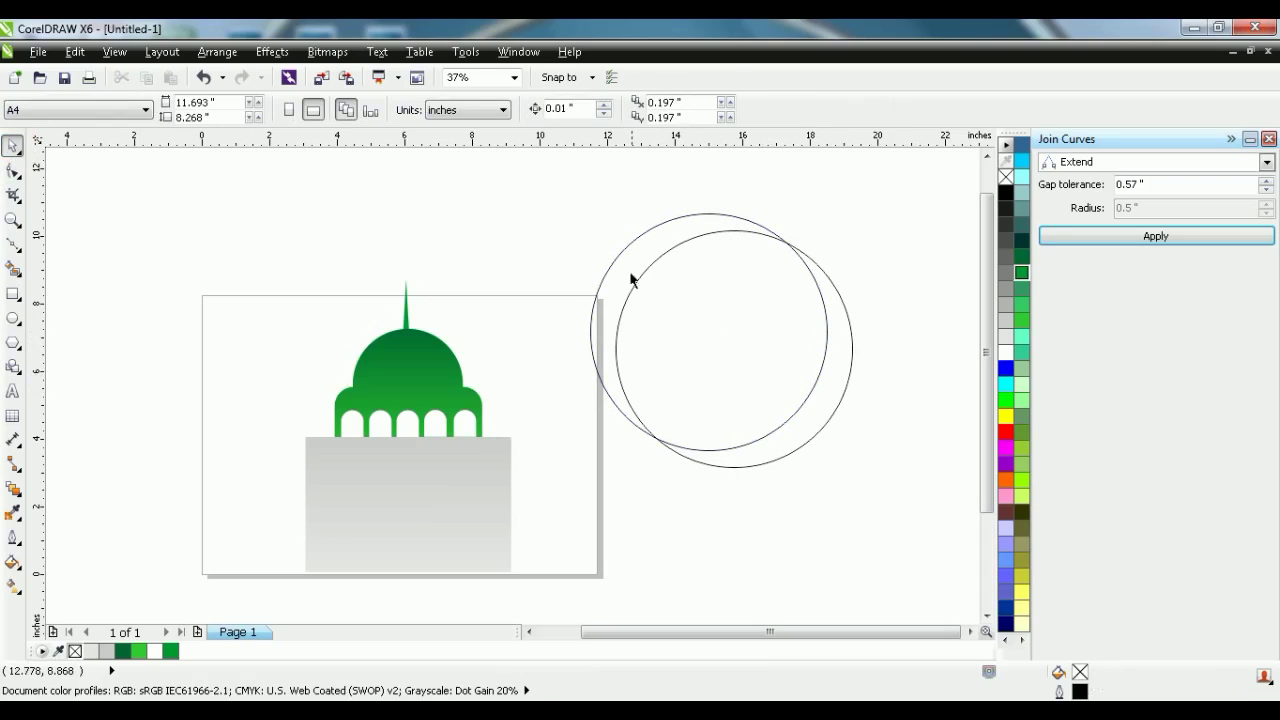
Trim the original circle with its offset copy and delete the copy to leave a crescent
{"action": "left_click_drag", "start_coordinate": [535, 196], "coordinate": [959, 509]}
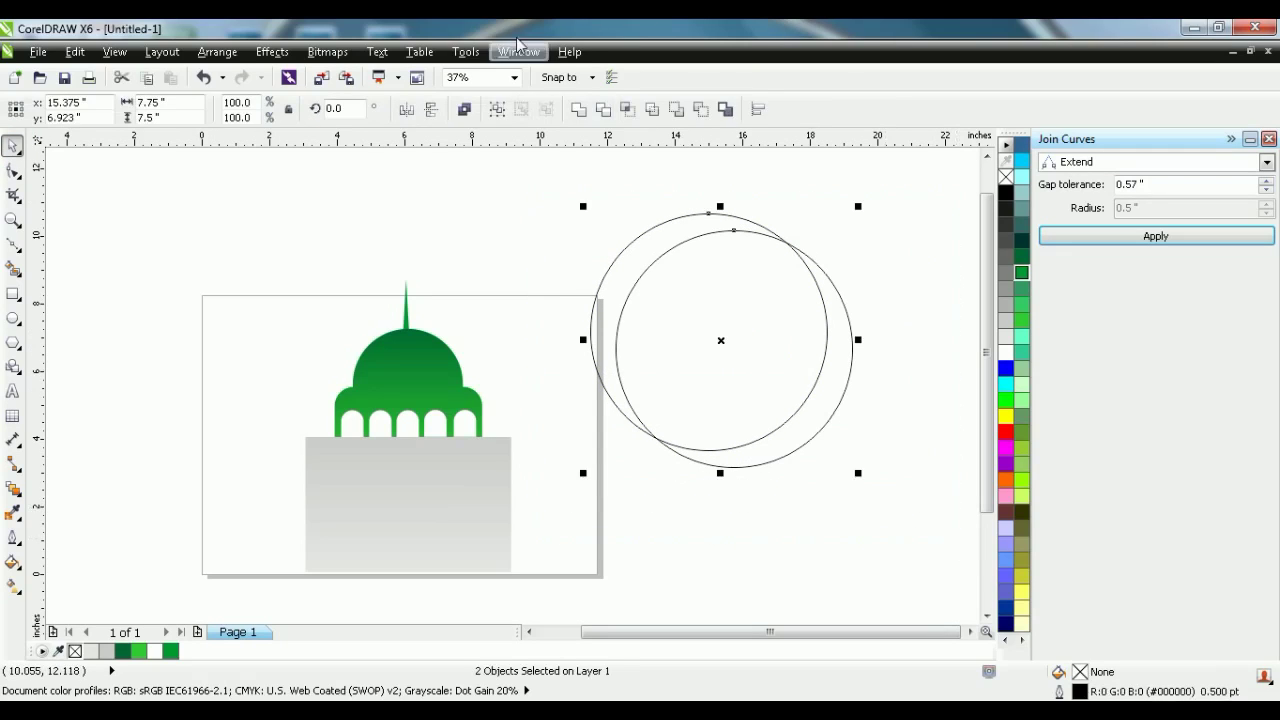
{"action": "left_click", "coordinate": [624, 110]}
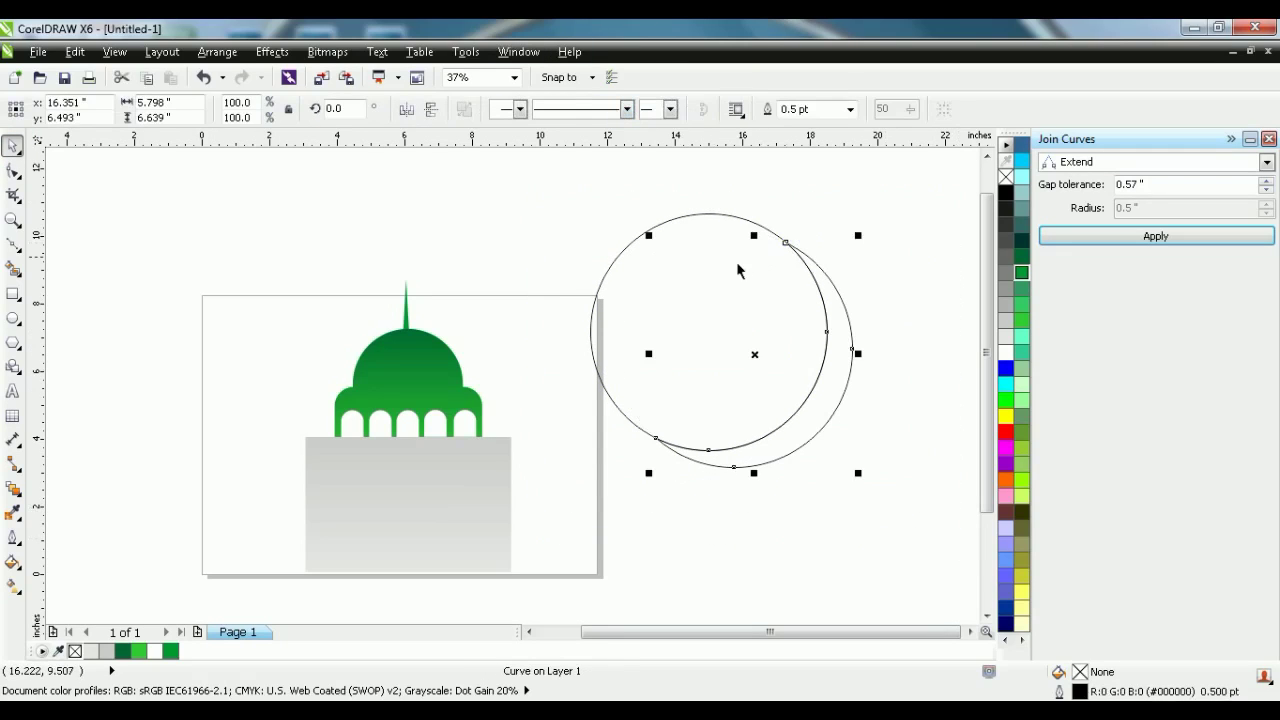
{"action": "left_click", "coordinate": [747, 269]}
{"action": "key", "text": "Delete"}
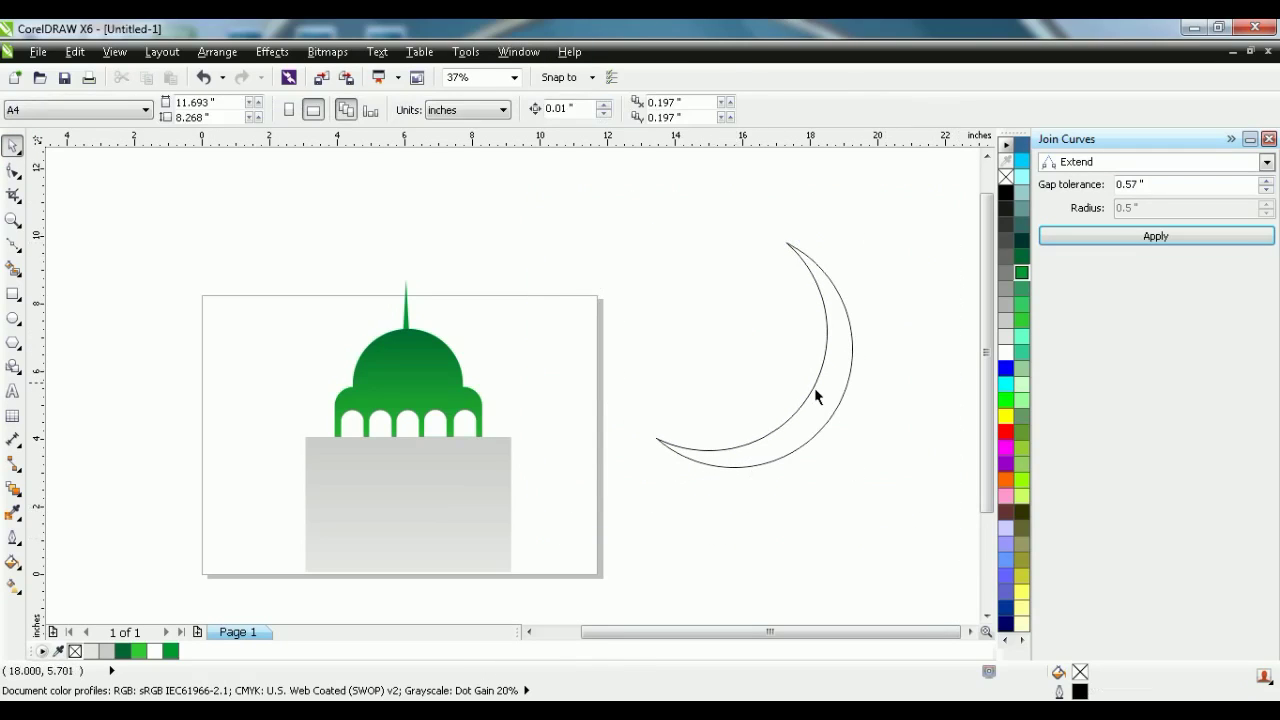
Scale the crescent down proportionally to about 0.27 by 0.31 inches and fill it white
{"action": "left_click", "coordinate": [814, 387]}
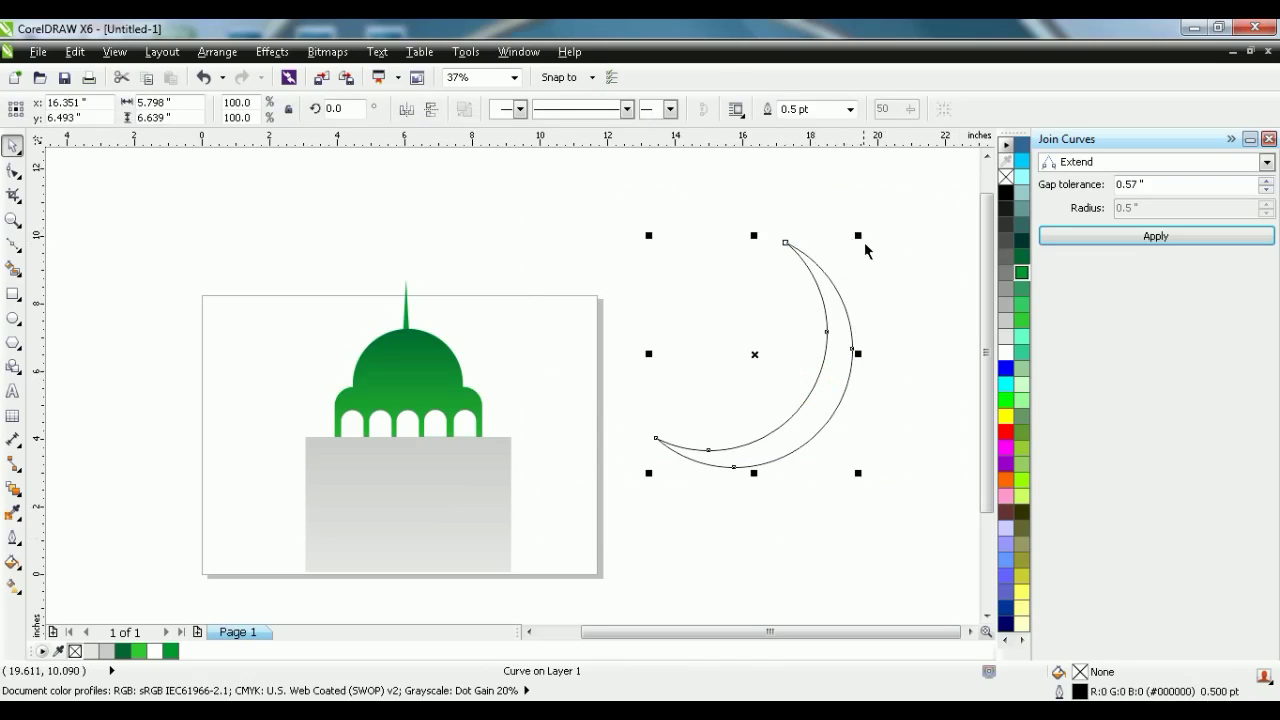
{"action": "left_click_drag", "start_coordinate": [868, 248], "coordinate": [785, 341]}
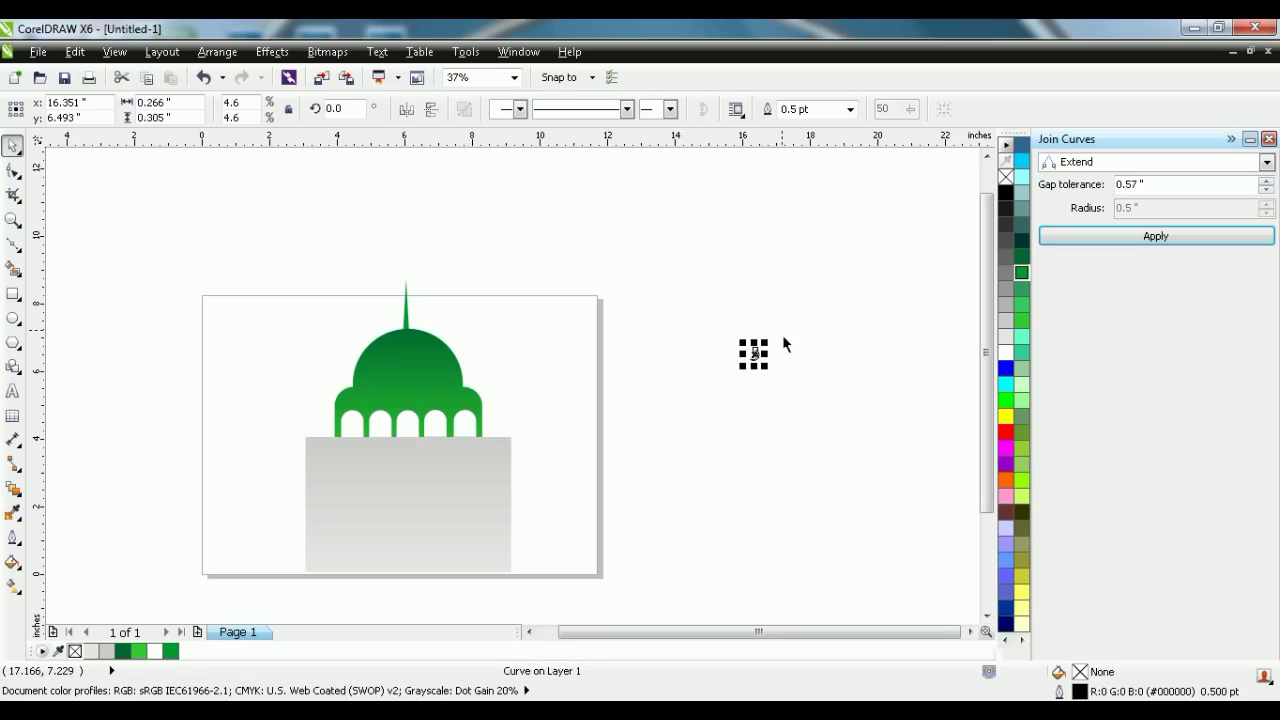
{"action": "left_click", "coordinate": [763, 397]}
{"action": "scroll", "coordinate": [762, 380], "scroll_direction": "up", "scroll_amount": 1}
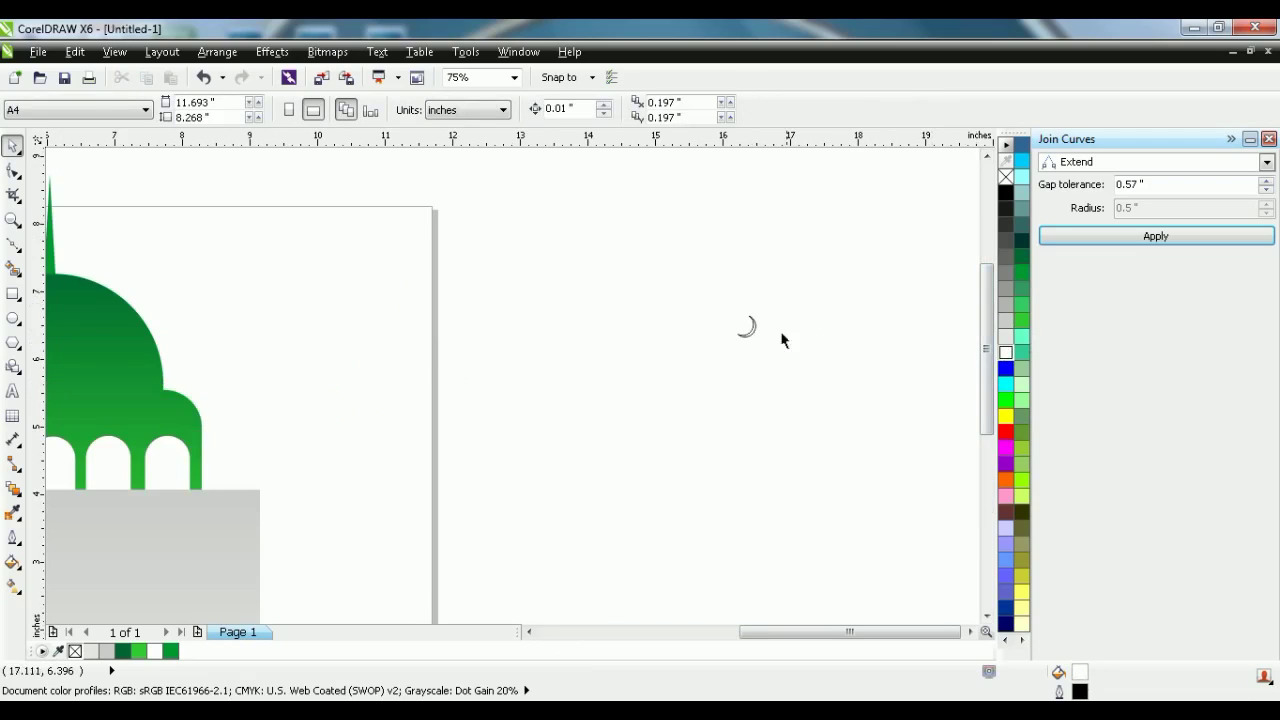
{"action": "scroll", "coordinate": [762, 320], "scroll_direction": "down", "scroll_amount": 1}
{"action": "left_click", "coordinate": [756, 316]}
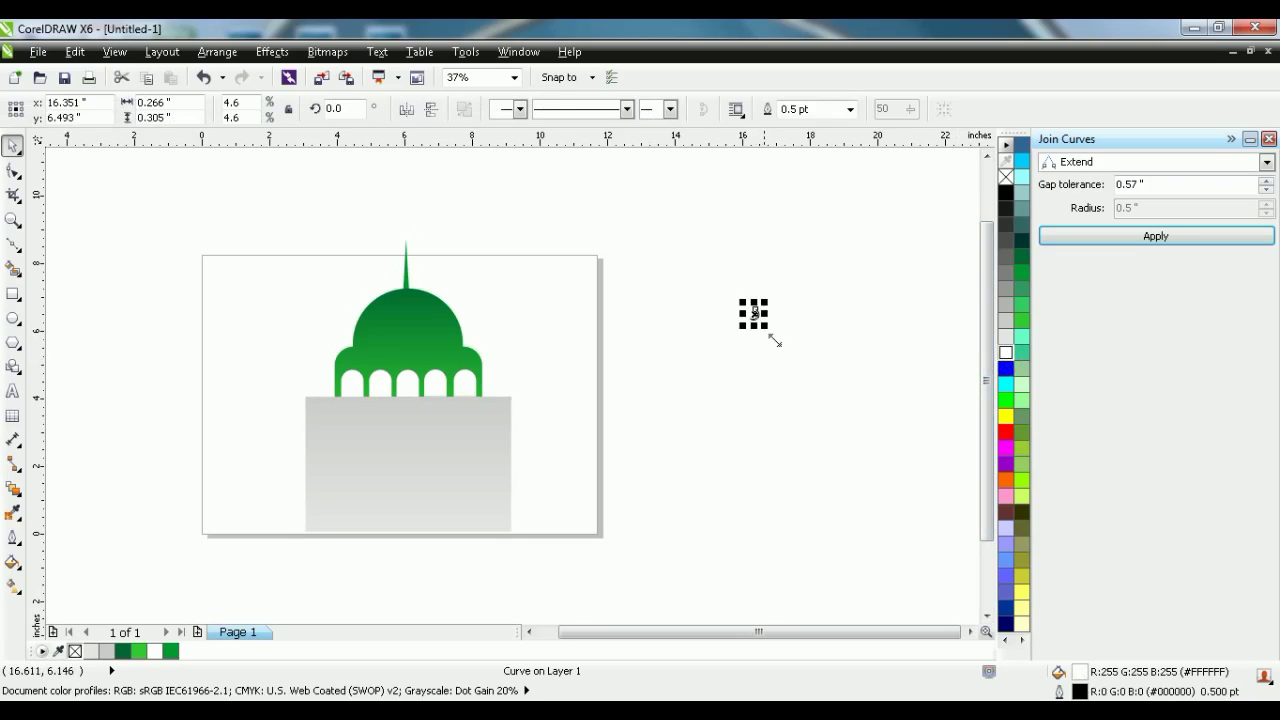
Remove the crescent's outline and move the crescent onto the spire's tip
{"action": "right_click", "coordinate": [1003, 180]}
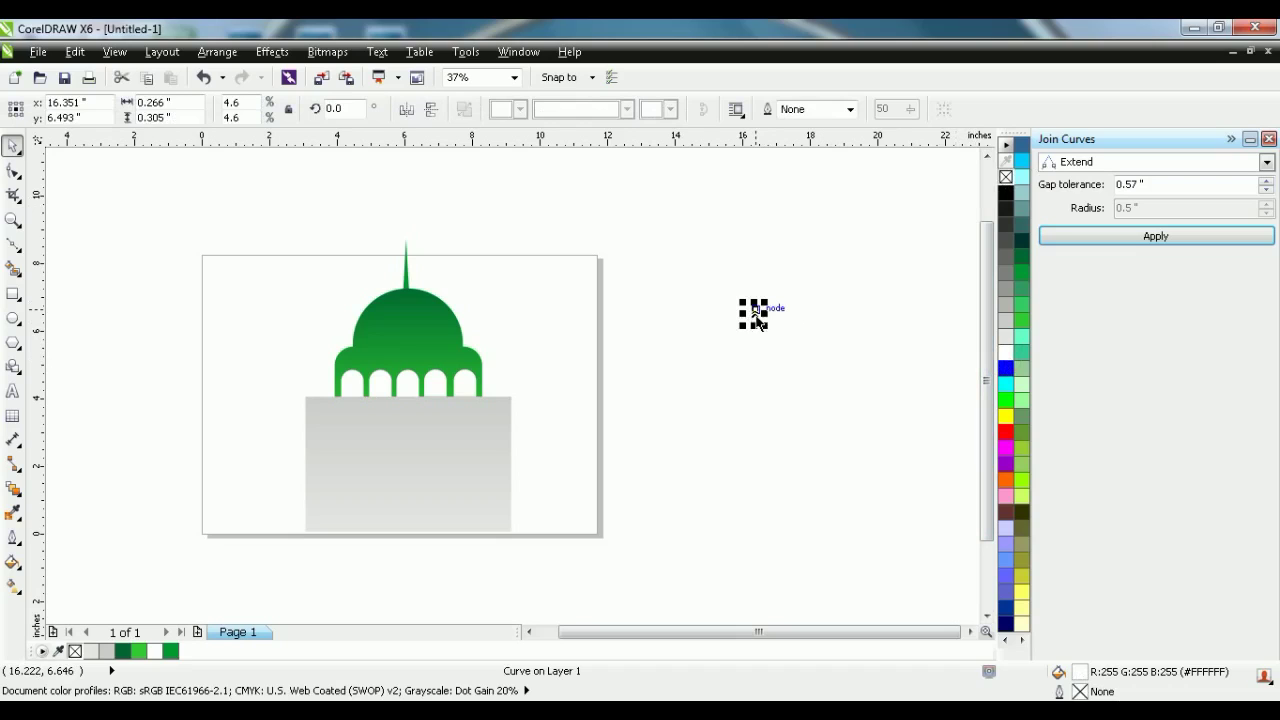
{"action": "left_click_drag", "start_coordinate": [757, 320], "coordinate": [419, 251]}
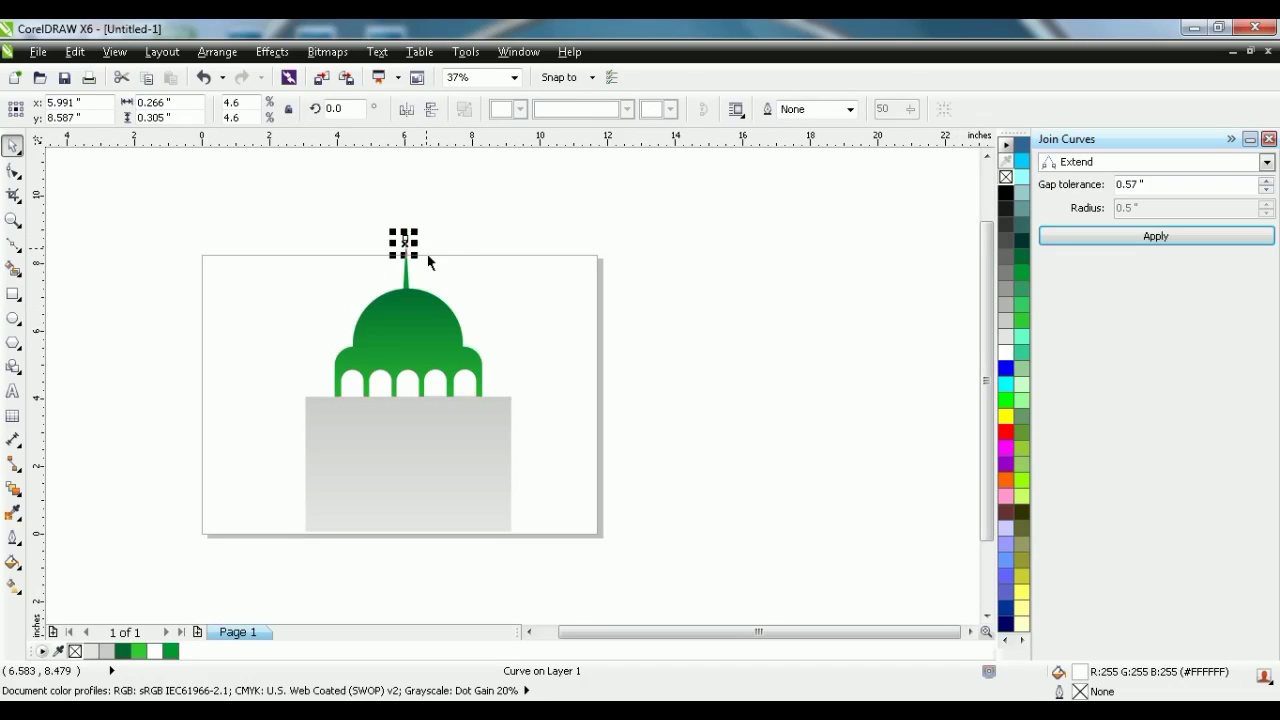
{"action": "scroll", "coordinate": [428, 260], "scroll_direction": "up", "scroll_amount": 4}
{"action": "scroll", "coordinate": [428, 262], "scroll_direction": "up", "scroll_amount": 1}
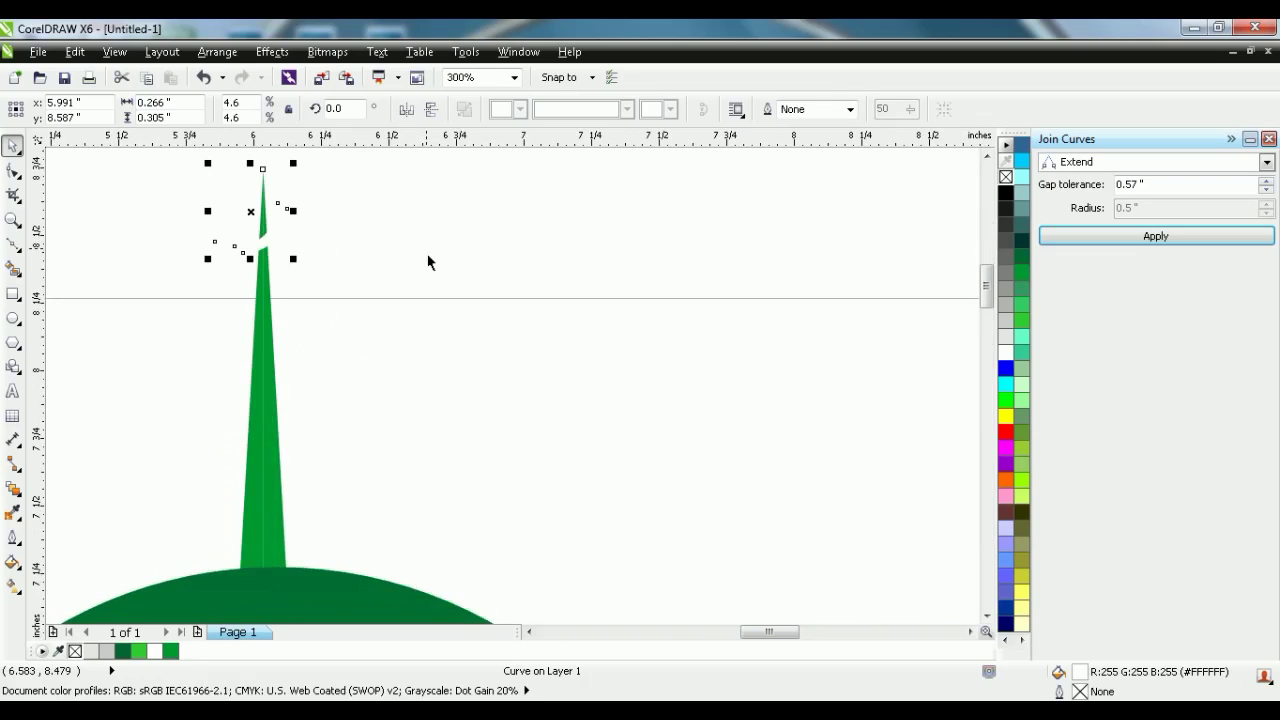
{"action": "scroll", "coordinate": [307, 224], "scroll_direction": "down", "scroll_amount": 1}
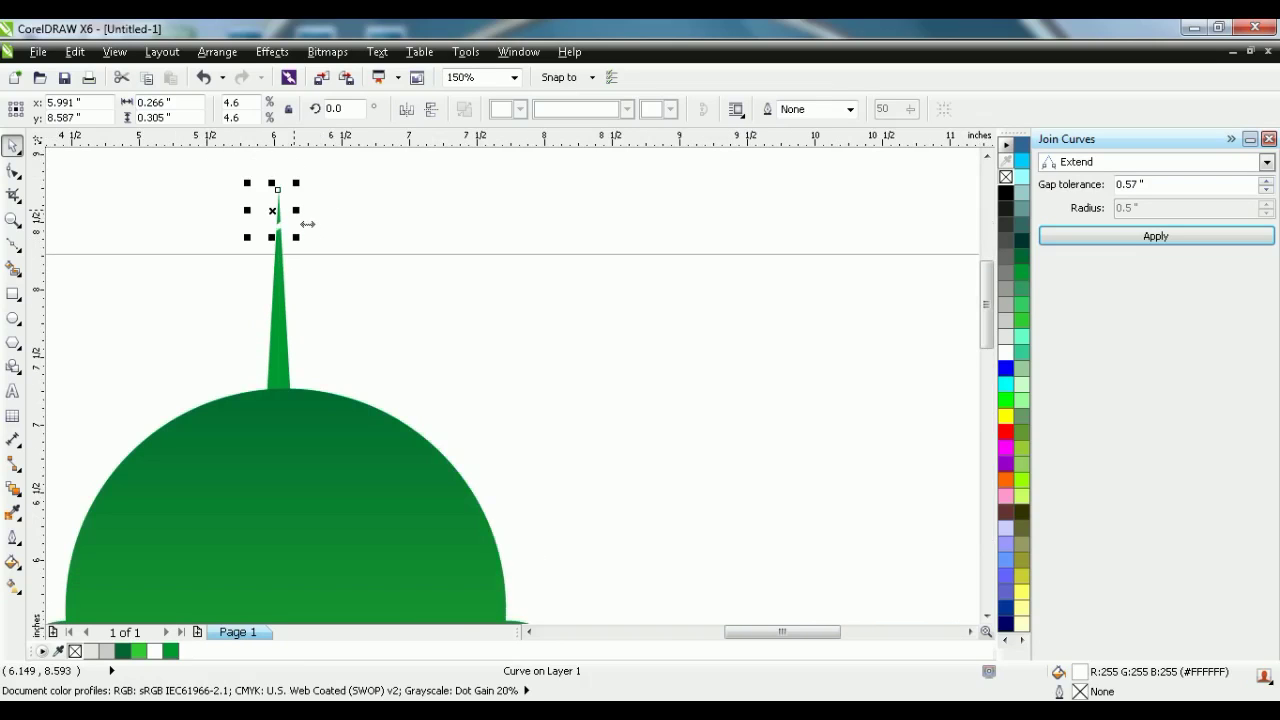
Give the crescent a black hairline outline and raise it so its lower curve rests on the spire's tip
{"action": "right_click", "coordinate": [1004, 193]}
{"action": "scroll", "coordinate": [266, 206], "scroll_direction": "up", "scroll_amount": 2}
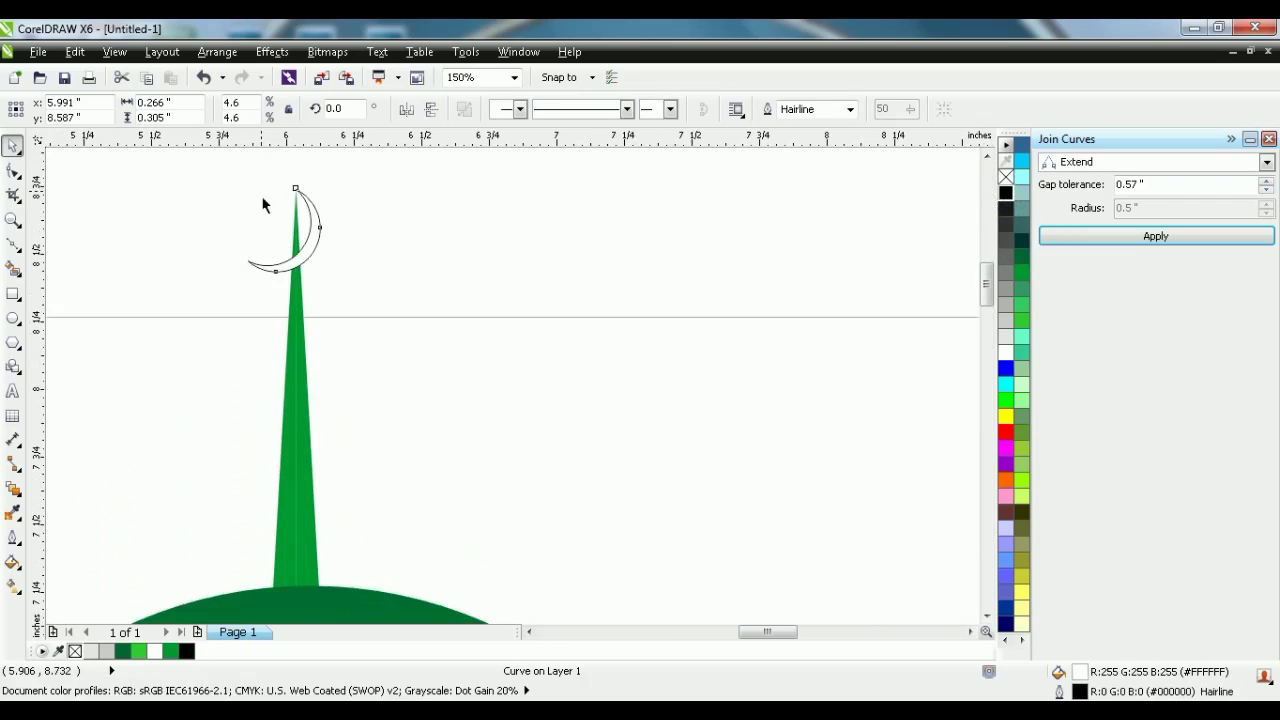
{"action": "left_click_drag", "start_coordinate": [312, 276], "coordinate": [295, 184]}
{"action": "scroll", "coordinate": [295, 184], "scroll_direction": "down", "scroll_amount": 5}
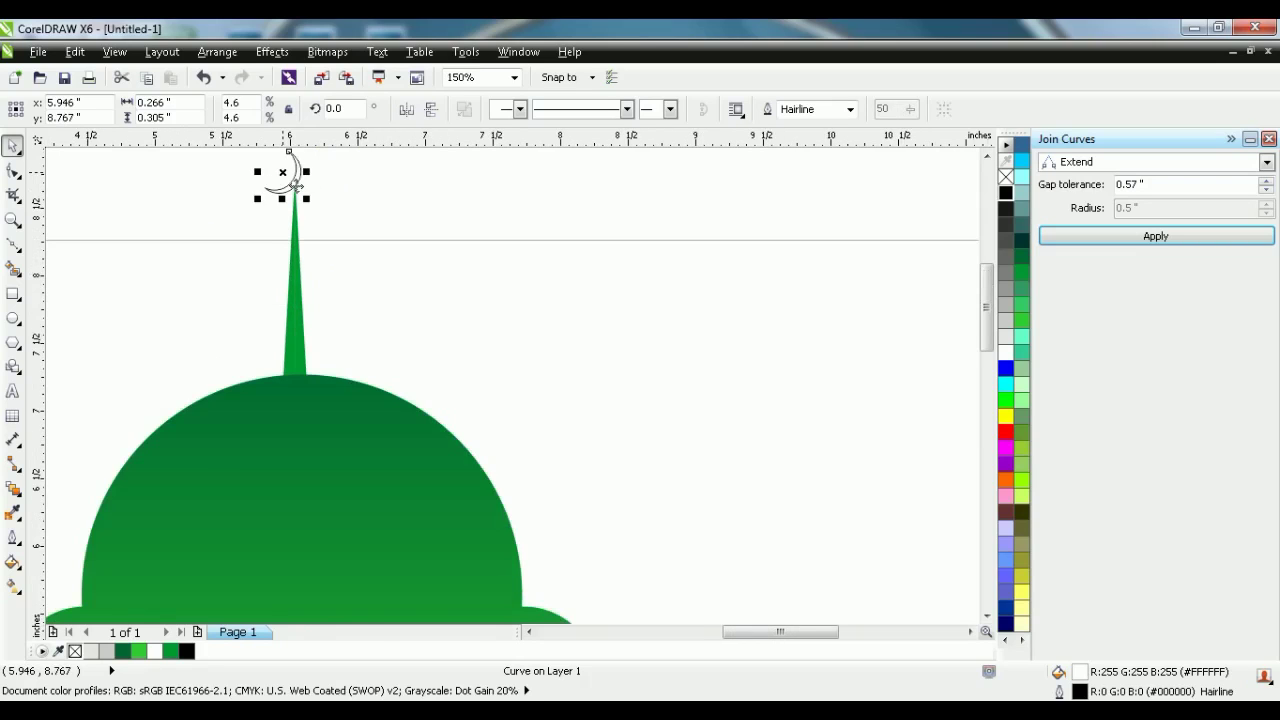
{"action": "left_click", "coordinate": [195, 189]}
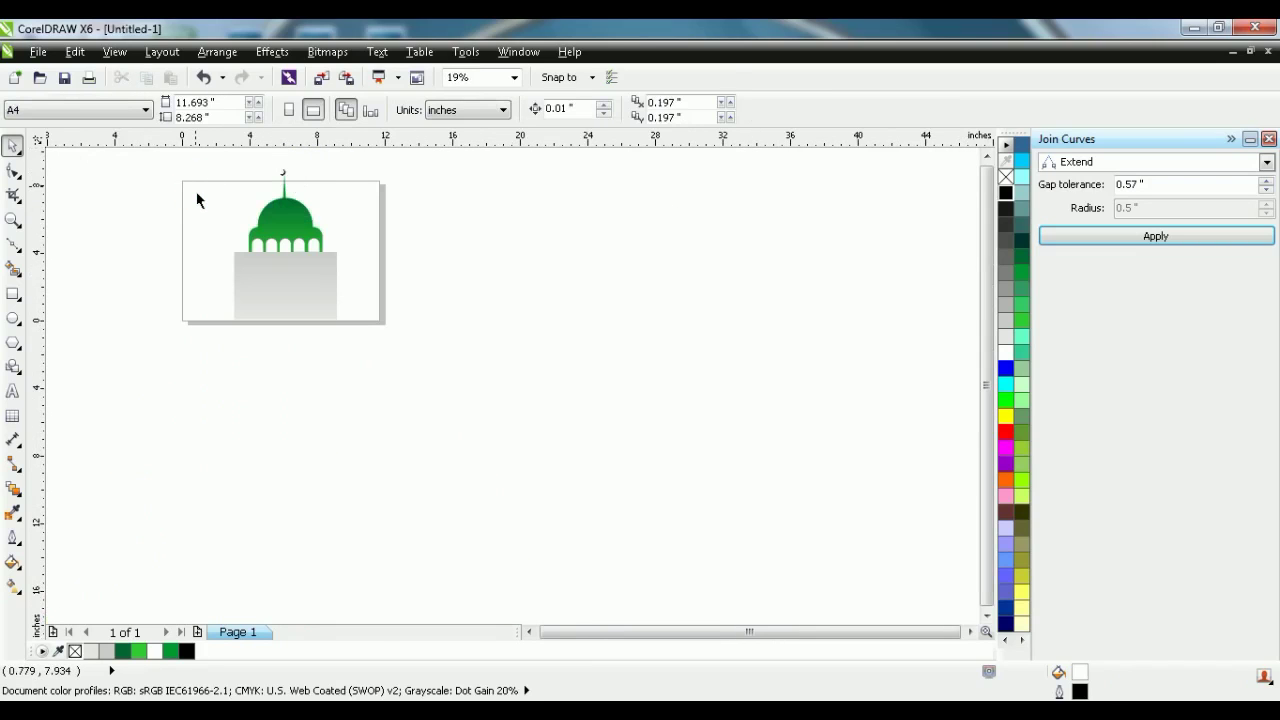
{"action": "scroll", "coordinate": [196, 191], "scroll_direction": "up", "scroll_amount": 1}
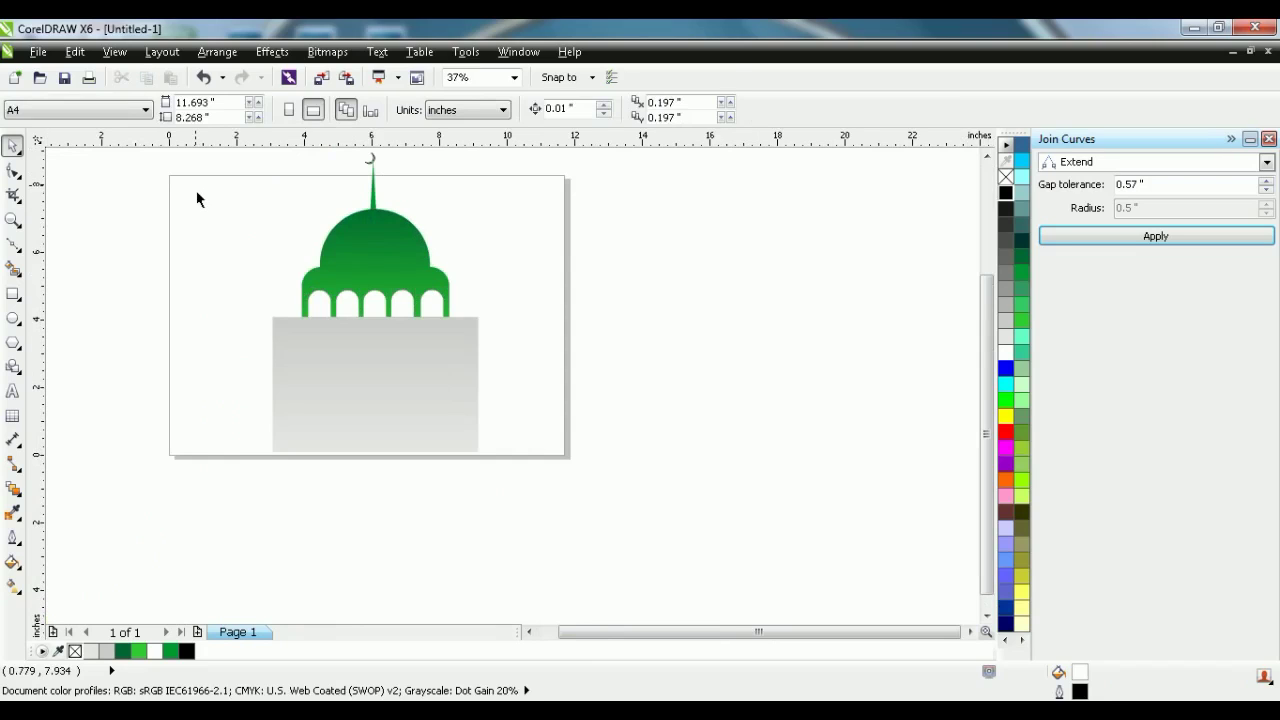
Draw a rectangle 1.083 inches wide just left of the grey base and shorten it from its top to about 4.92 inches high
{"action": "left_click", "coordinate": [13, 293]}
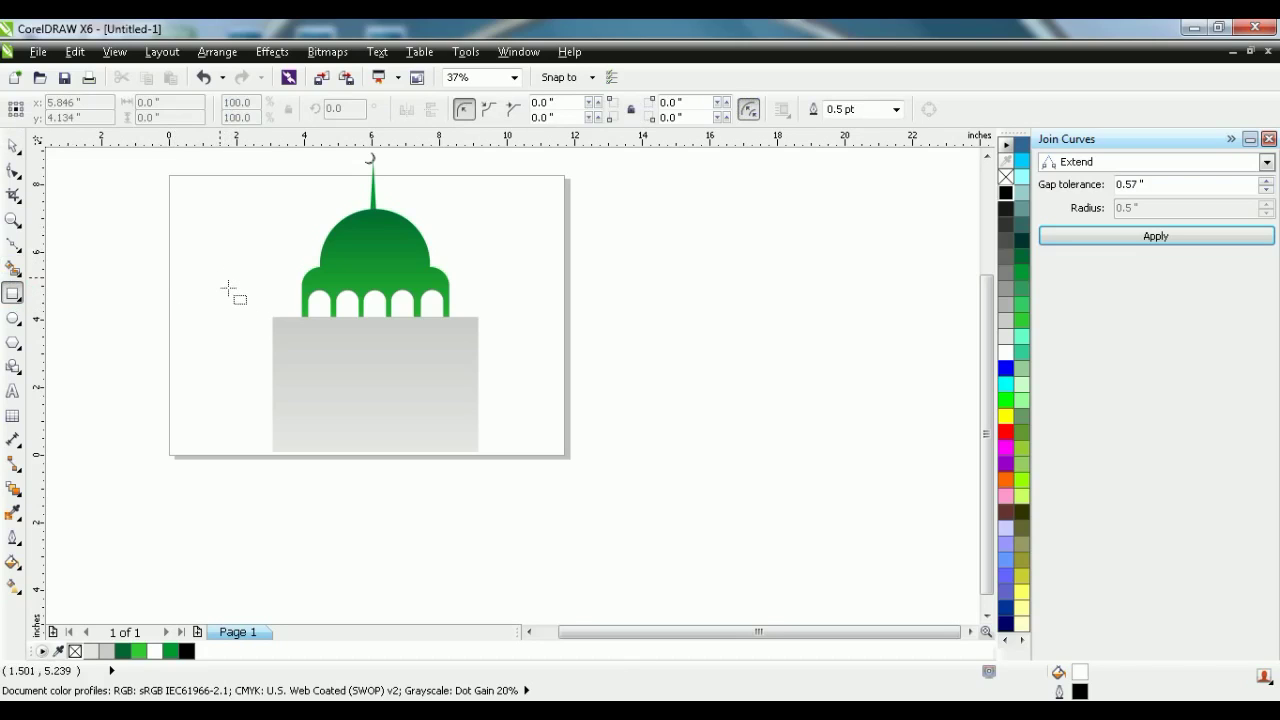
{"action": "mouse_move", "coordinate": [228, 288]}
{"action": "left_mouse_down"}
{"action": "mouse_move", "coordinate": [262, 348]}
{"action": "mouse_move", "coordinate": [264, 463]}
{"action": "left_mouse_up"}
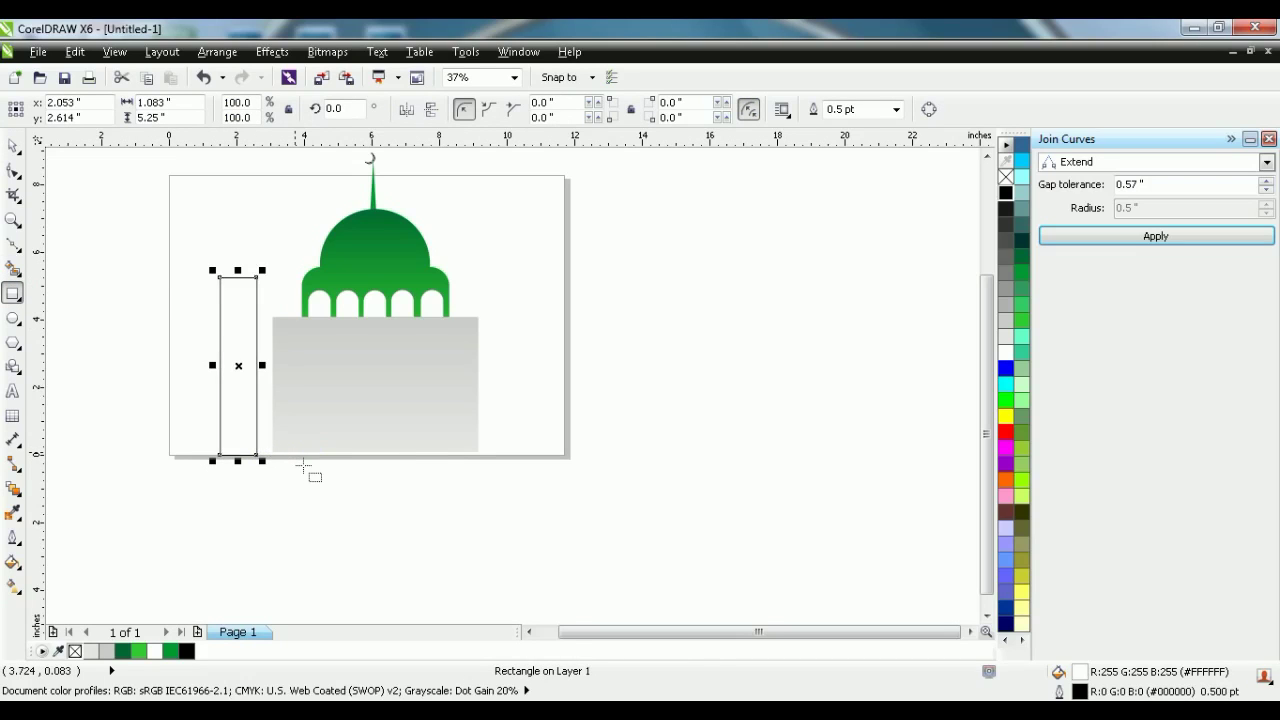
{"action": "key", "text": "Right"}
{"action": "key", "text": "Right"}
{"action": "key", "text": "Right"}
{"action": "key", "text": "Right"}
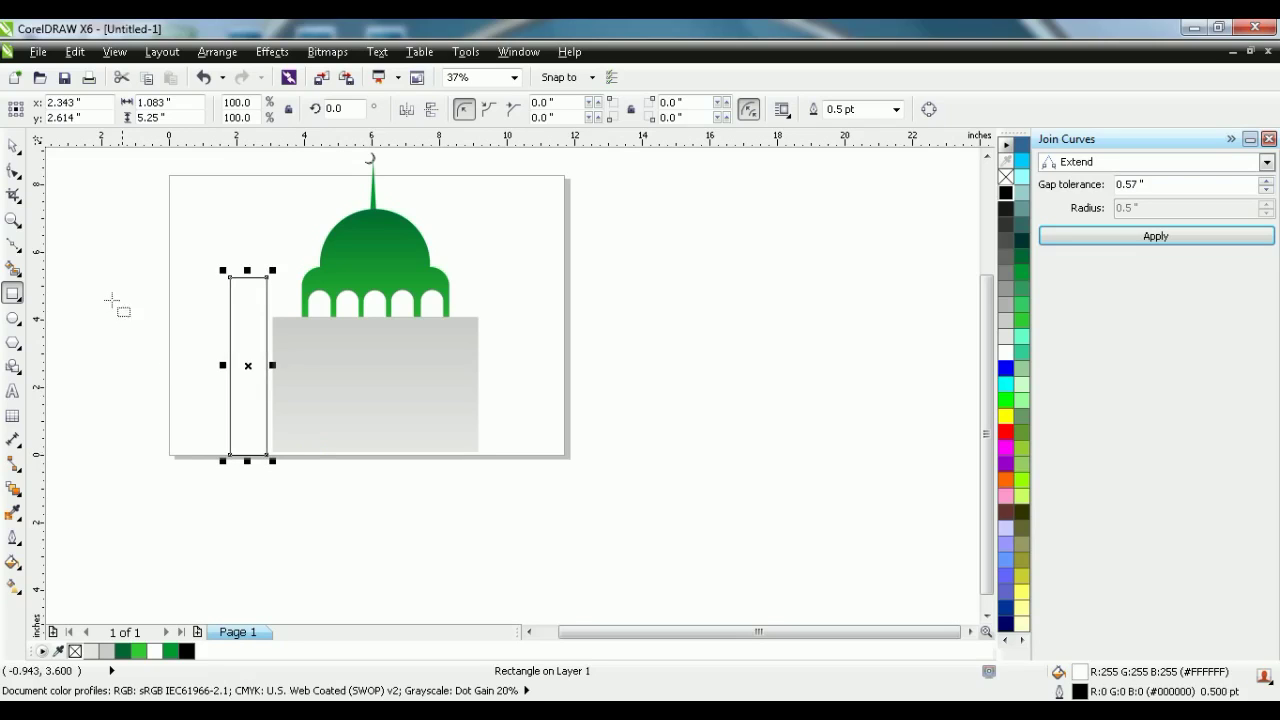
{"action": "left_click", "coordinate": [12, 146]}
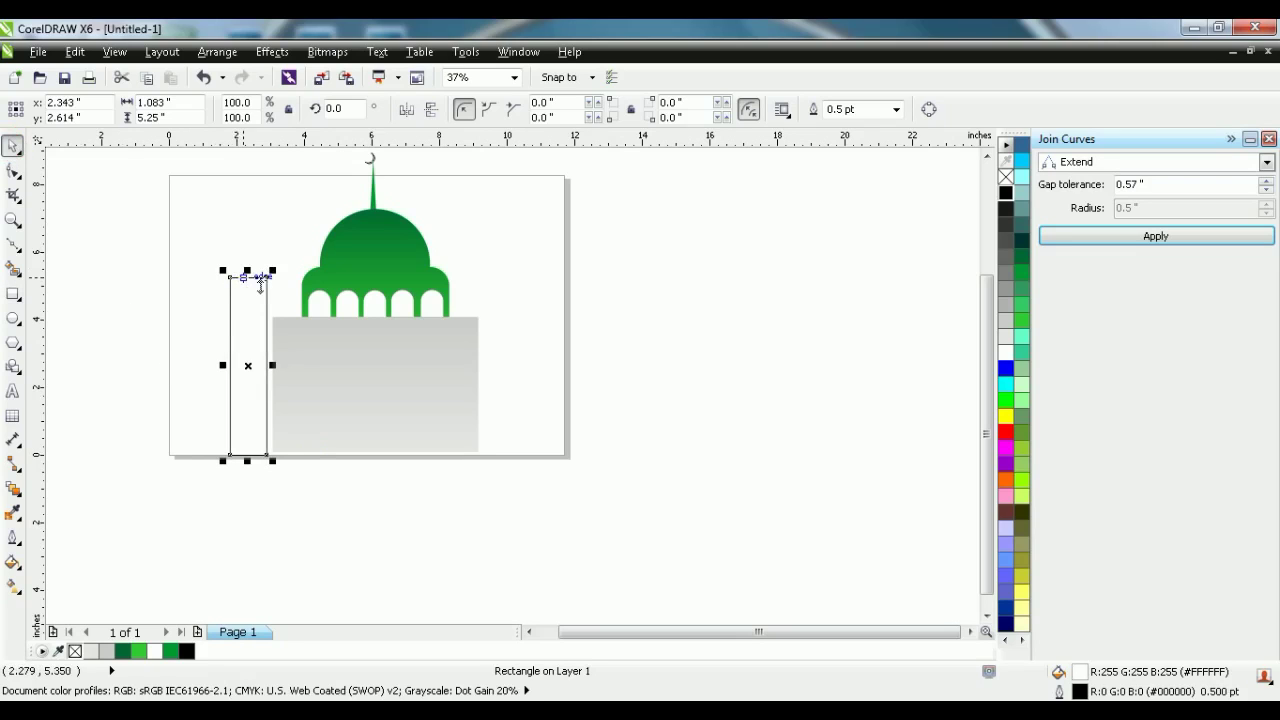
{"action": "left_click_drag", "start_coordinate": [247, 271], "coordinate": [260, 298]}
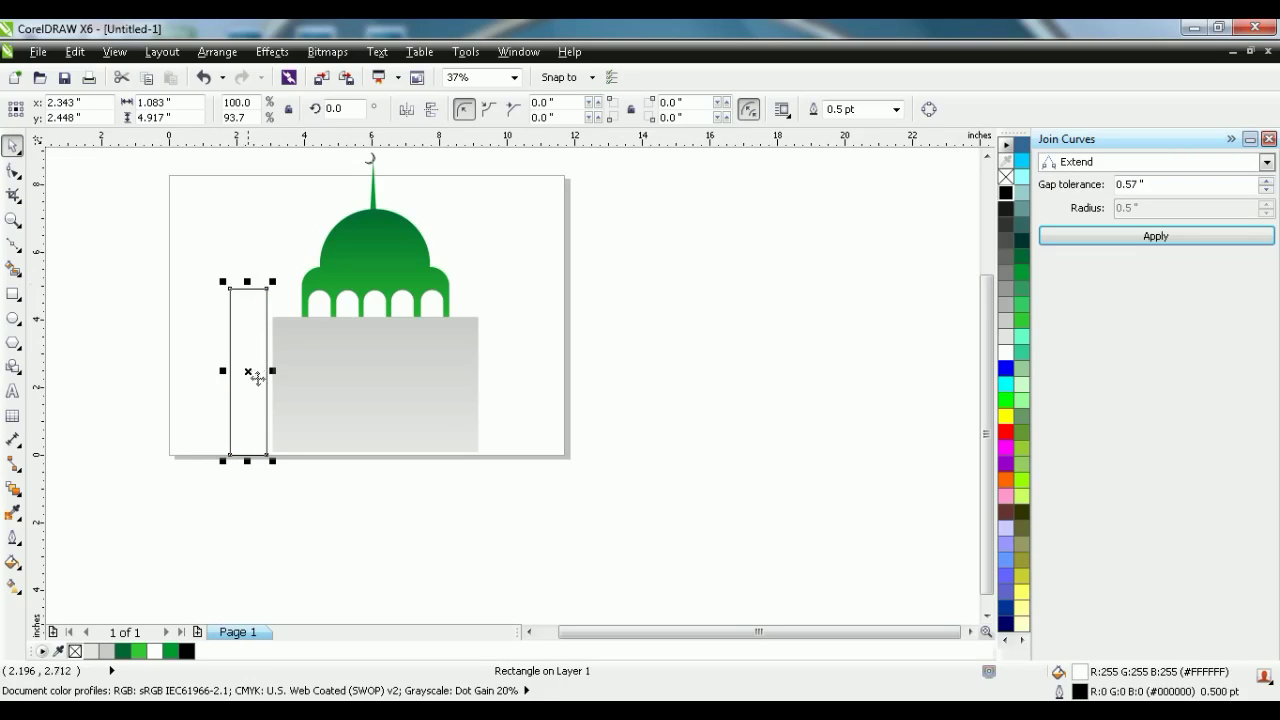
Move the tall rectangle off the page's left edge and back beside the grey base
{"action": "left_click_drag", "start_coordinate": [257, 371], "coordinate": [150, 353]}
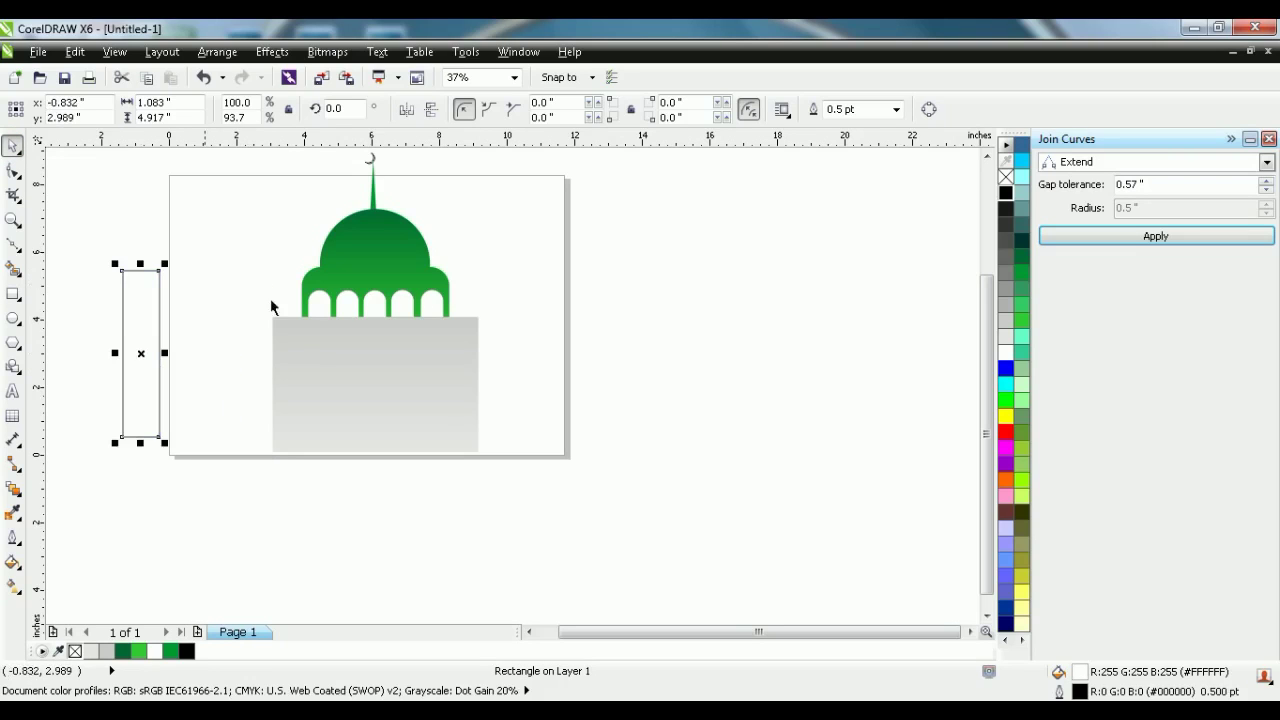
{"action": "left_click", "coordinate": [724, 263]}
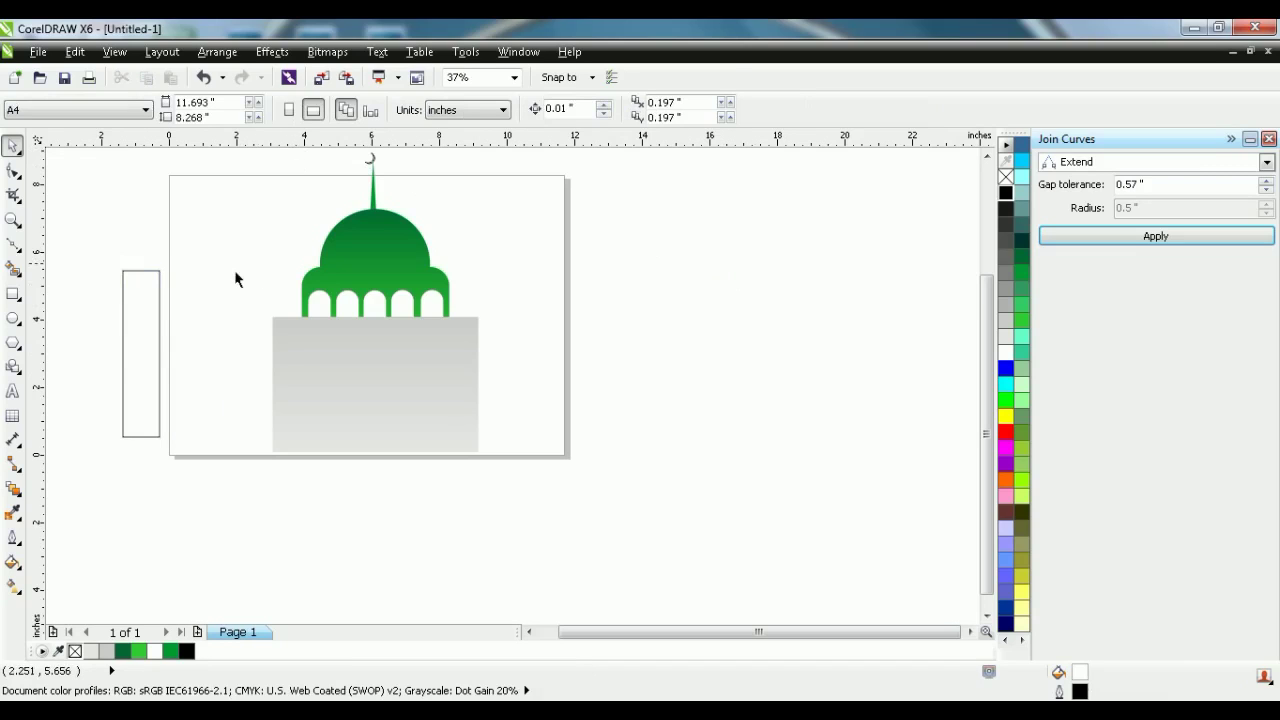
{"action": "left_click", "coordinate": [158, 364]}
{"action": "left_click_drag", "start_coordinate": [158, 364], "coordinate": [265, 391]}
{"action": "left_click_drag", "start_coordinate": [265, 390], "coordinate": [262, 386]}
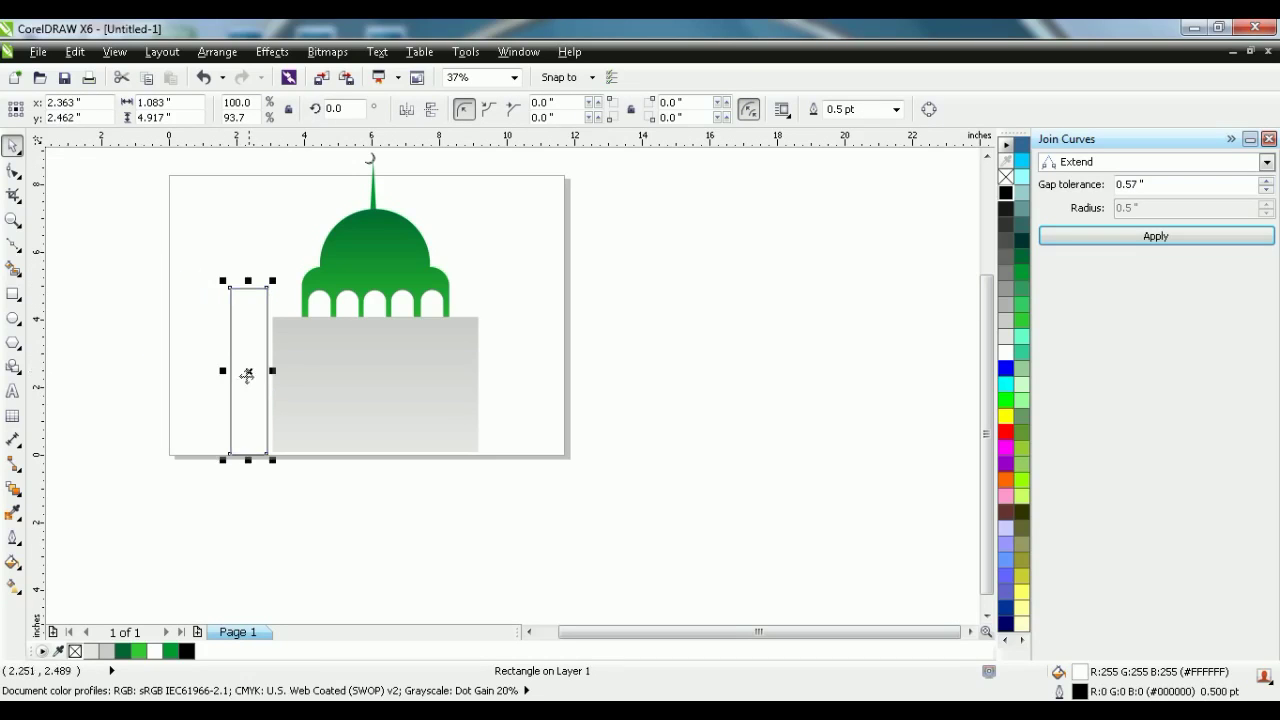
{"action": "left_click", "coordinate": [187, 323]}
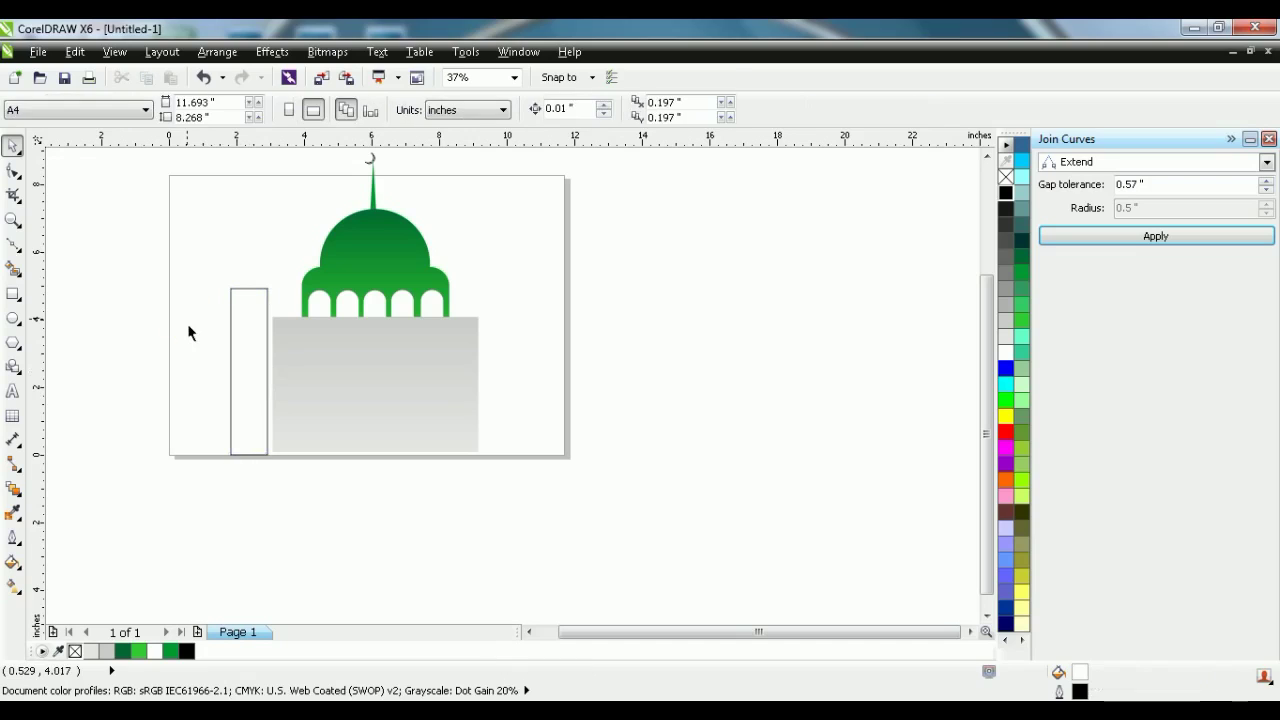
Duplicate the tall rectangle upward, reduce the copy to about 0.53 inches high and place it just above the original
{"action": "left_click", "coordinate": [258, 315]}
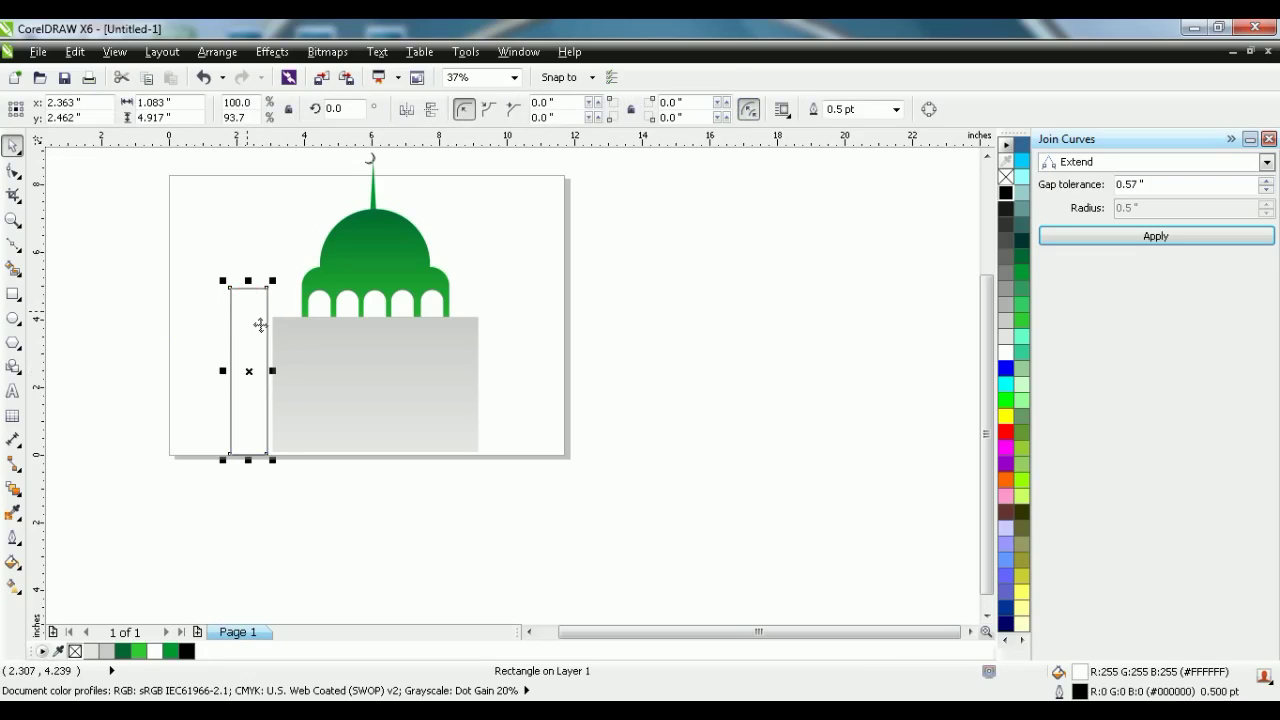
{"action": "left_click_drag", "start_coordinate": [260, 455], "coordinate": [262, 334]}
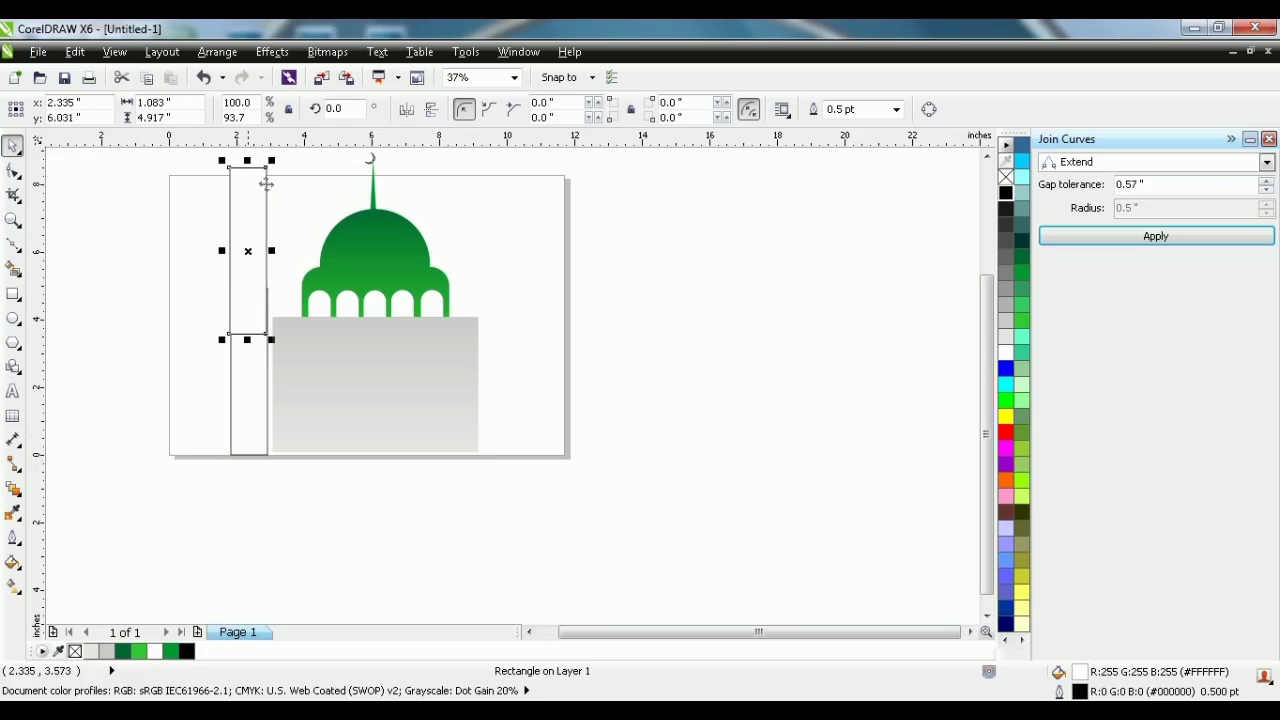
{"action": "left_click_drag", "start_coordinate": [247, 160], "coordinate": [263, 318]}
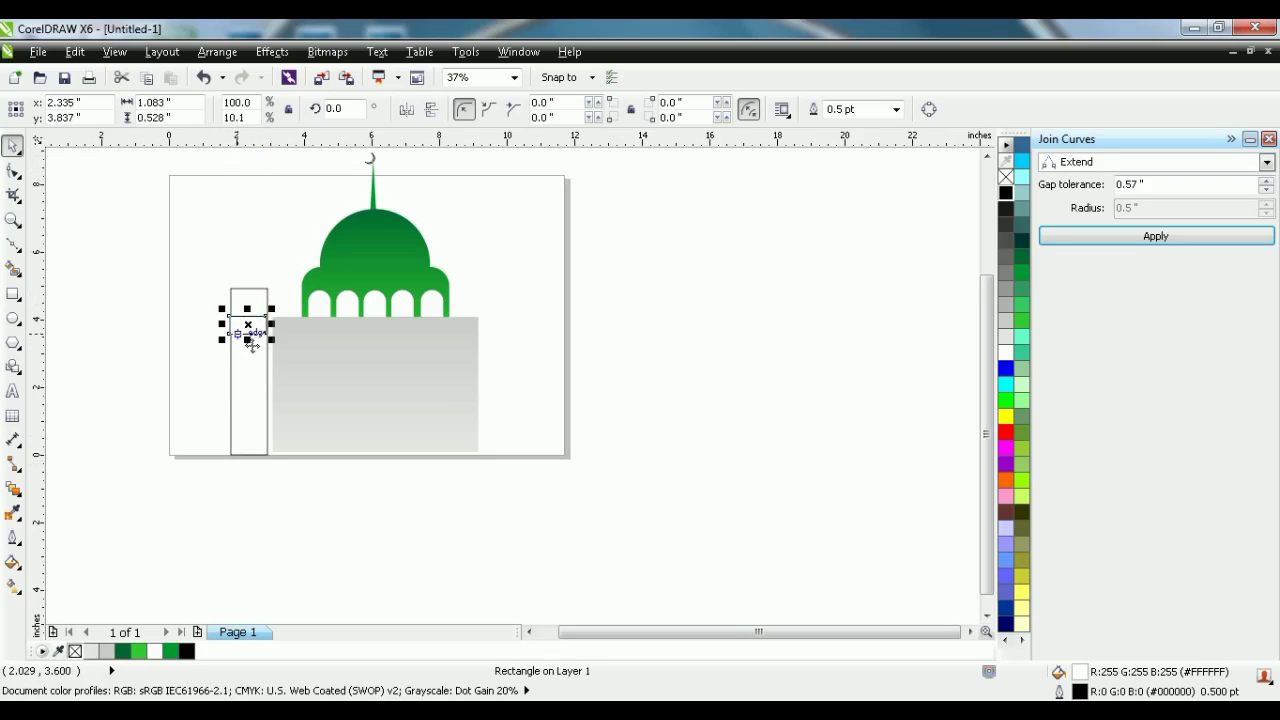
{"action": "left_click", "coordinate": [247, 326]}
{"action": "left_click_drag", "start_coordinate": [258, 338], "coordinate": [261, 287]}
{"action": "left_click", "coordinate": [183, 266]}
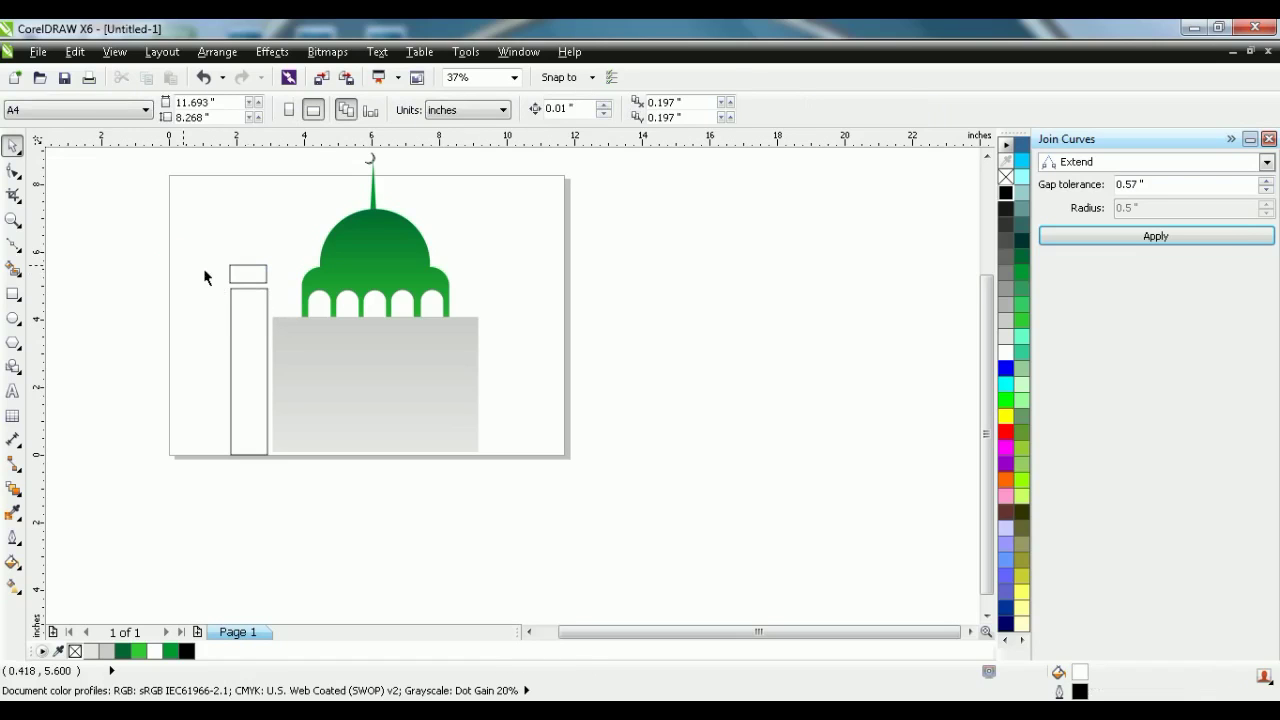
Align the small rectangle with the pillar below and widen it on both sides to about 1.66 inches
{"action": "scroll", "coordinate": [226, 261], "scroll_direction": "up", "scroll_amount": 2}
{"action": "scroll", "coordinate": [227, 261], "scroll_direction": "up", "scroll_amount": 2}
{"action": "left_click", "coordinate": [285, 311]}
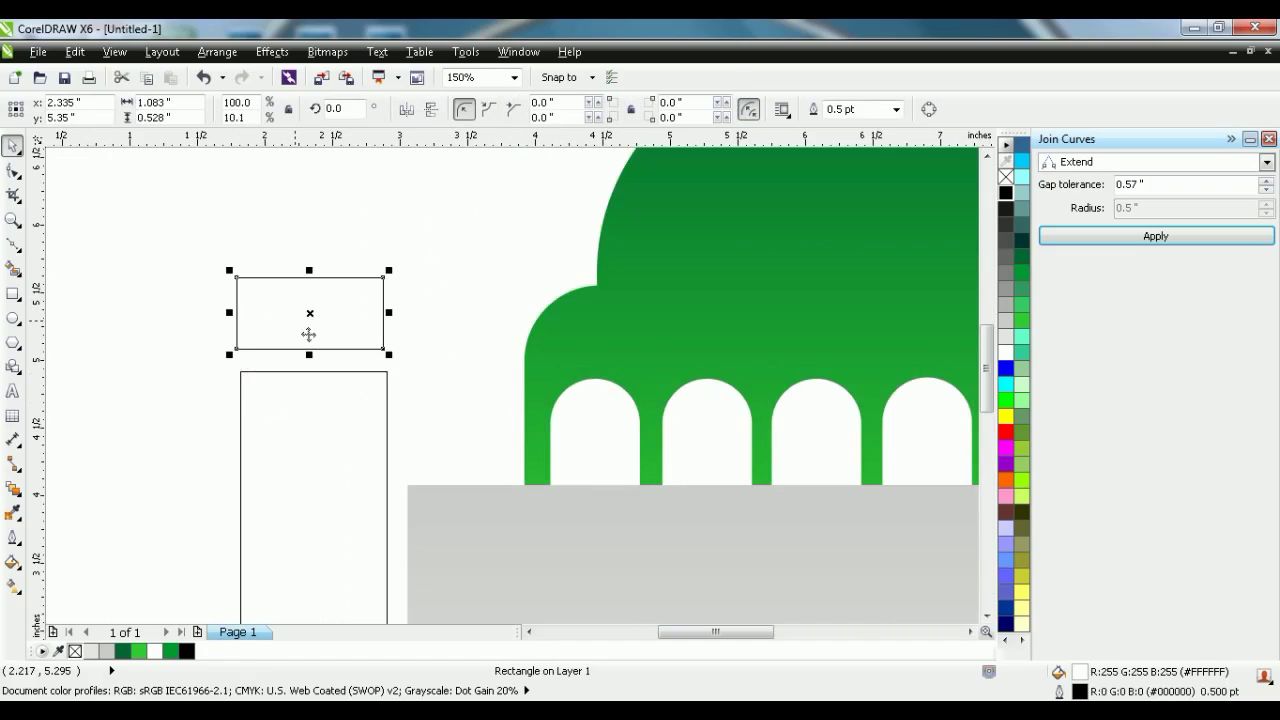
{"action": "key", "text": "ctrl+Right"}
{"action": "key", "text": "ctrl+Right"}
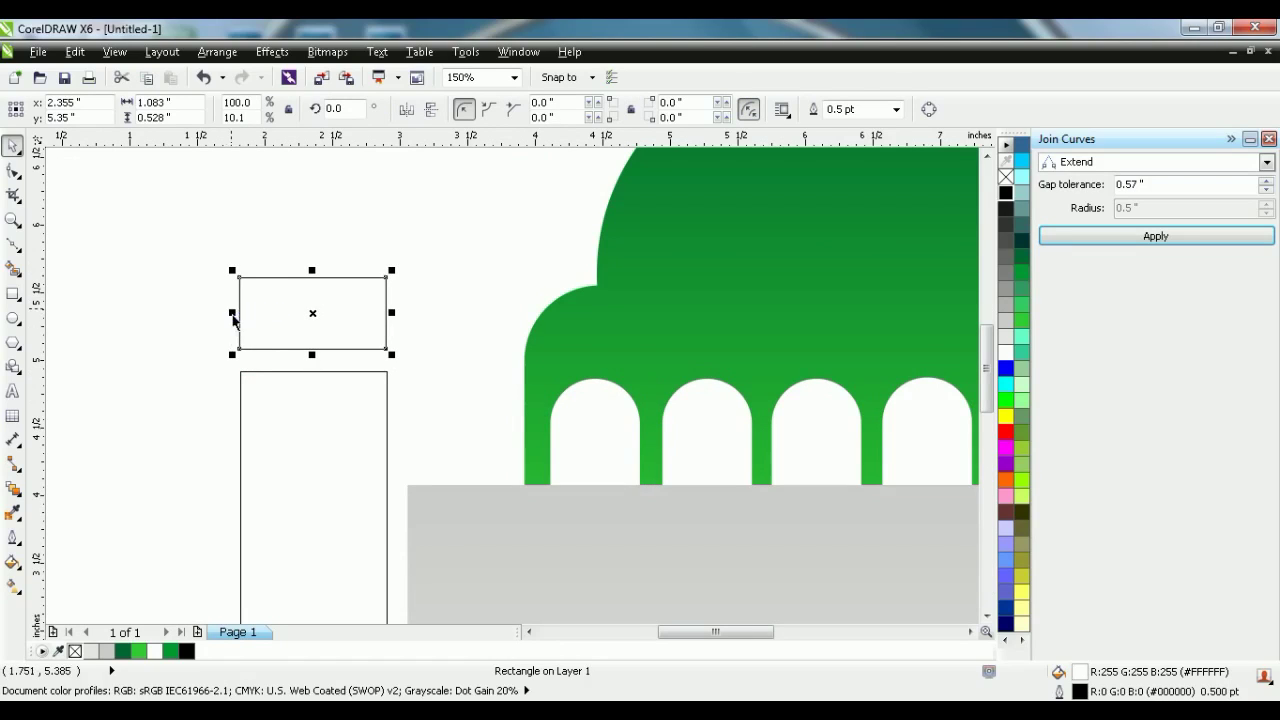
{"action": "left_click_drag", "start_coordinate": [232, 313], "coordinate": [193, 313]}
{"action": "left_click_drag", "start_coordinate": [406, 325], "coordinate": [444, 327]}
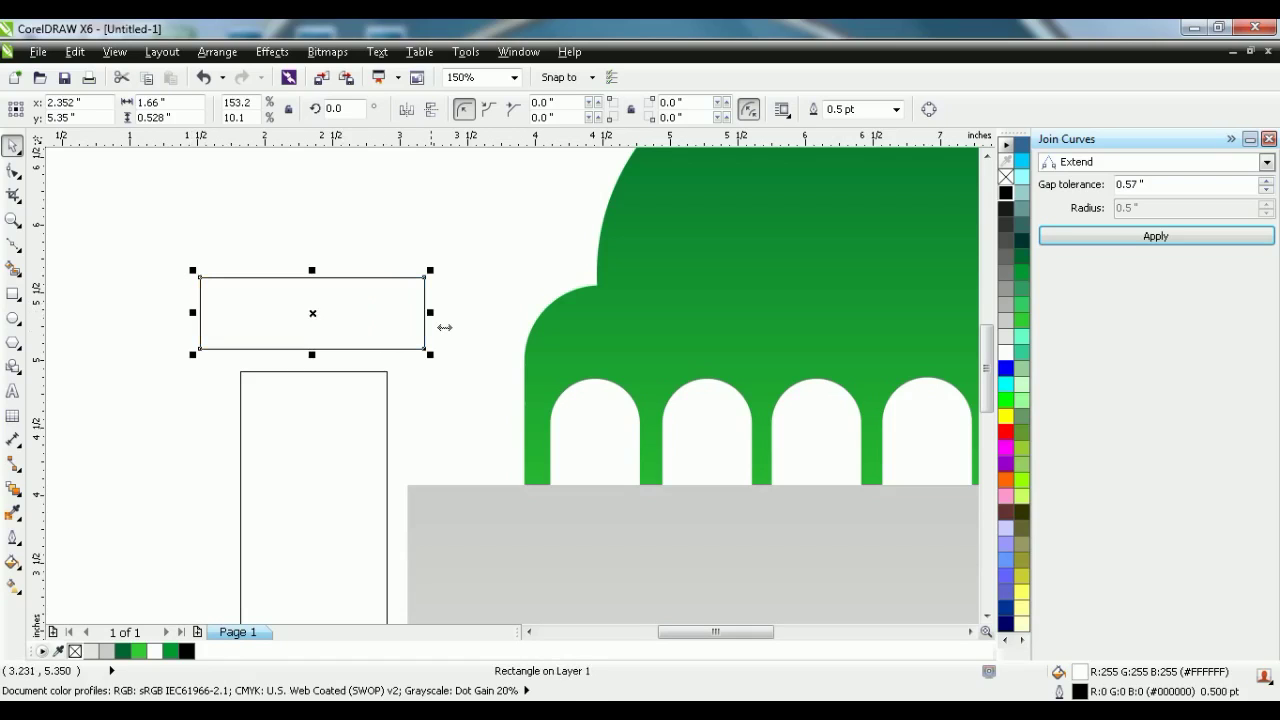
Round all corners of the wide cap rectangle to a radius of about 0.19 inches
{"action": "left_click", "coordinate": [13, 172]}
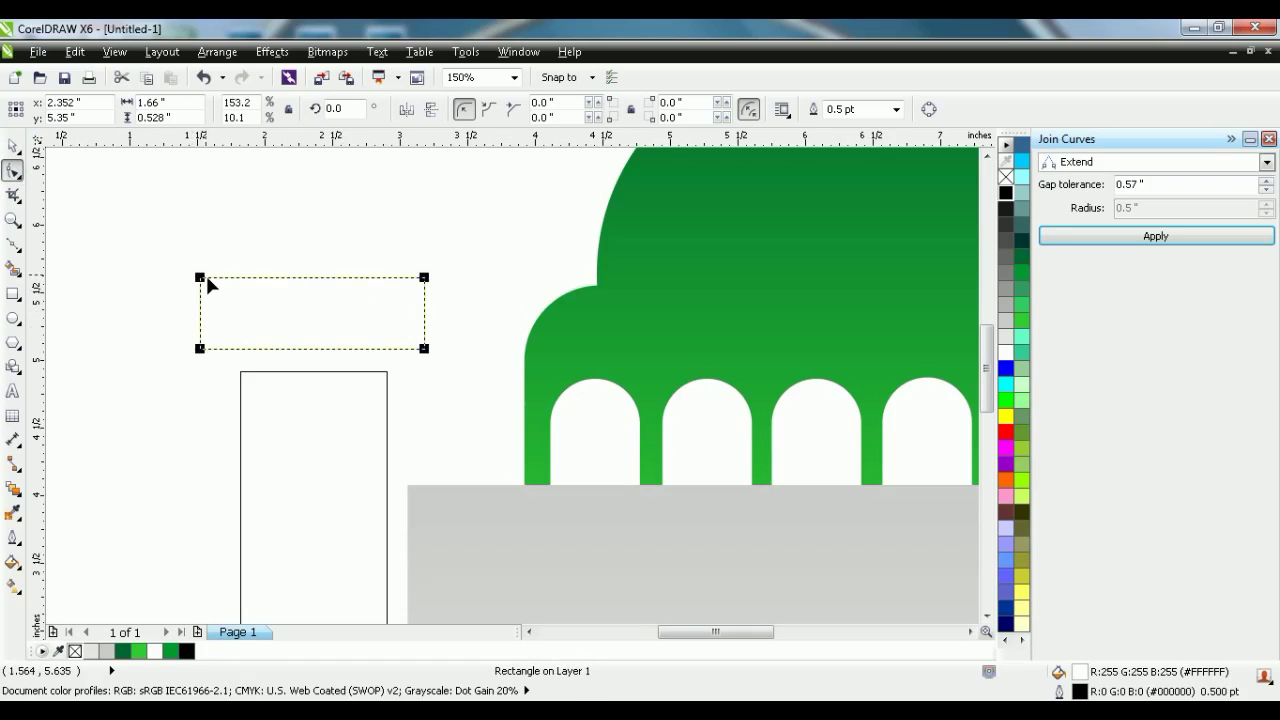
{"action": "left_click_drag", "start_coordinate": [200, 277], "coordinate": [227, 284]}
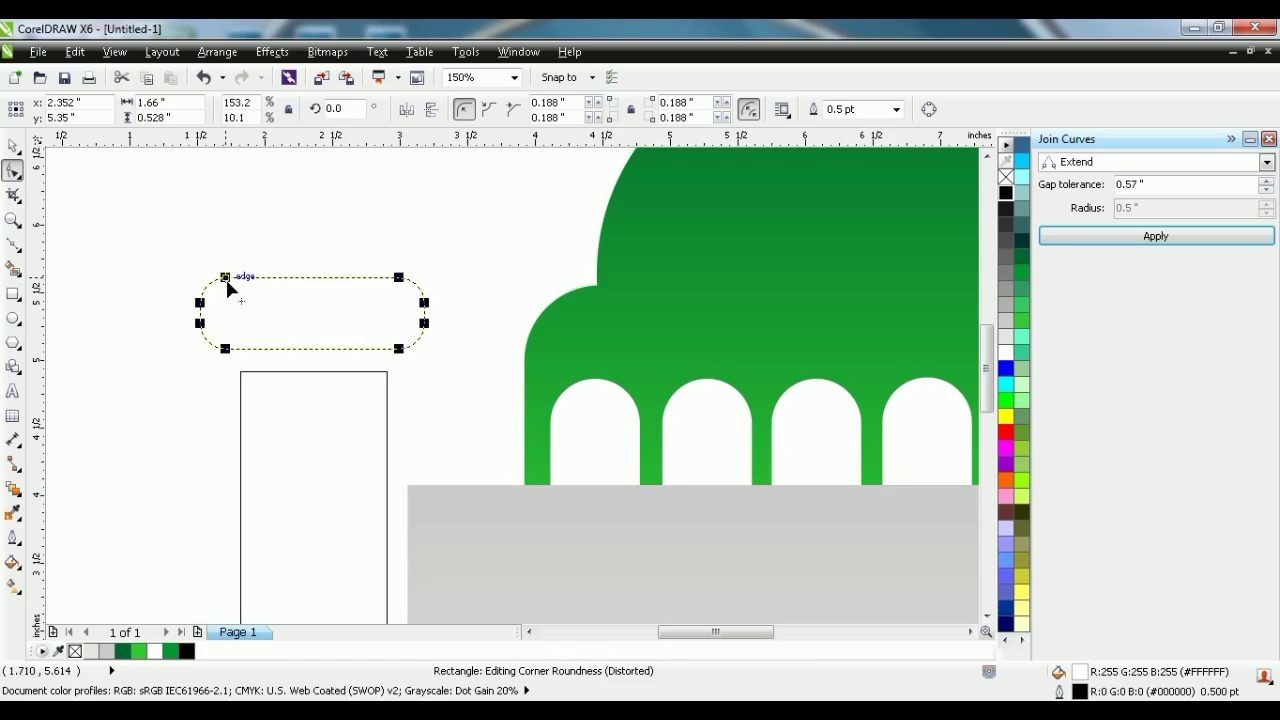
{"action": "left_click", "coordinate": [13, 147]}
{"action": "left_click", "coordinate": [149, 184]}
{"action": "scroll", "coordinate": [149, 184], "scroll_direction": "down", "scroll_amount": 4}
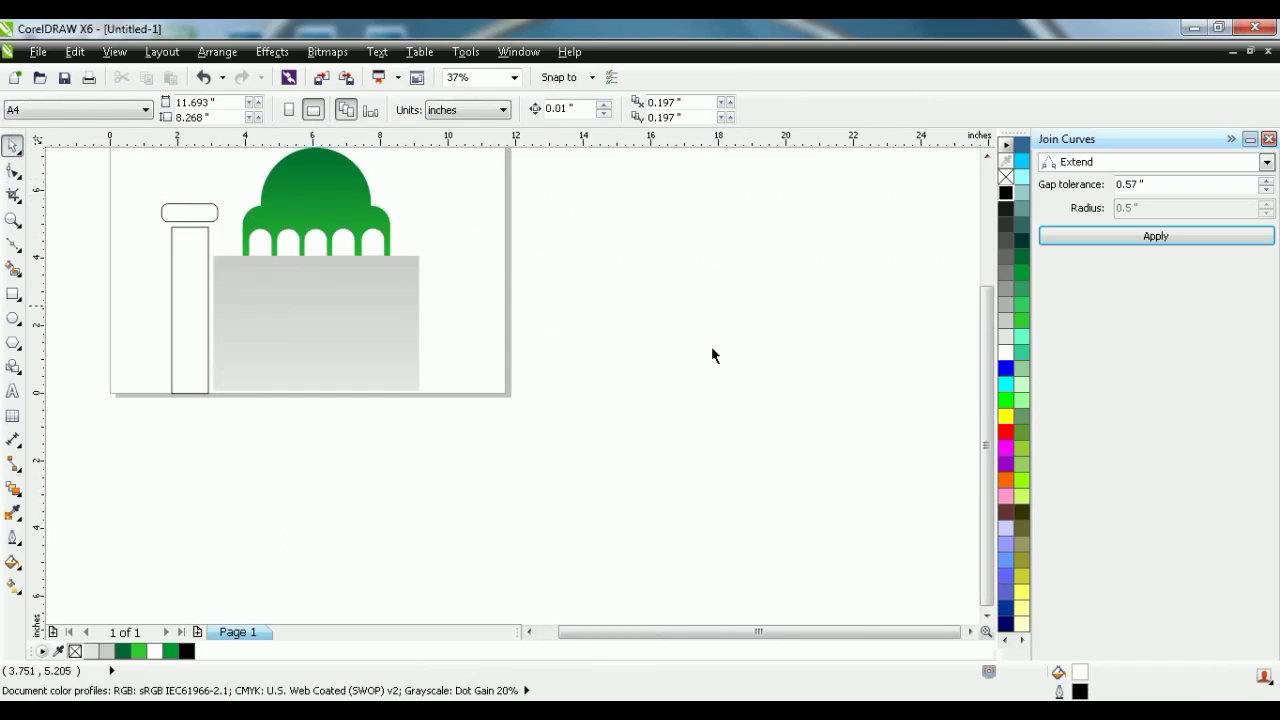
Duplicate the pillar straight up and shorten the copy to a block about 0.57 inches high above the rounded cap
{"action": "left_click_drag", "start_coordinate": [985, 429], "coordinate": [995, 381]}
{"action": "left_click", "coordinate": [208, 470]}
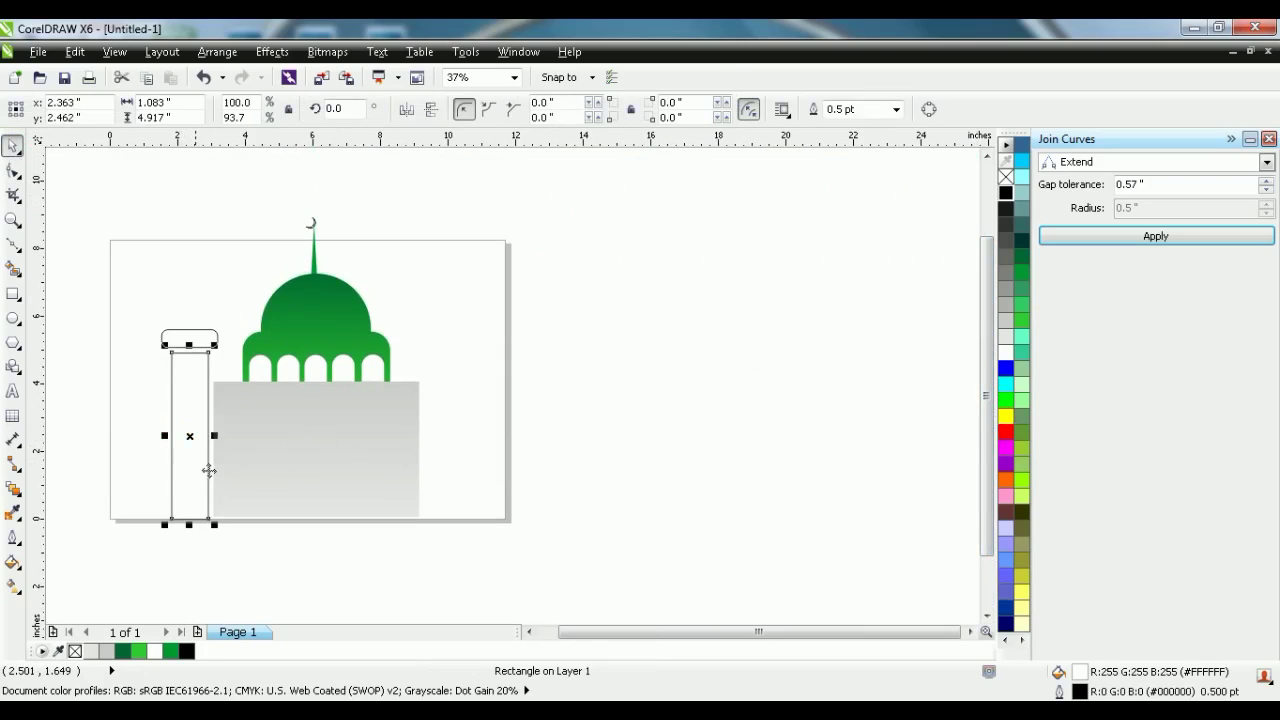
{"action": "left_click_drag", "start_coordinate": [208, 470], "coordinate": [191, 247]}
{"action": "left_click_drag", "start_coordinate": [190, 158], "coordinate": [205, 306]}
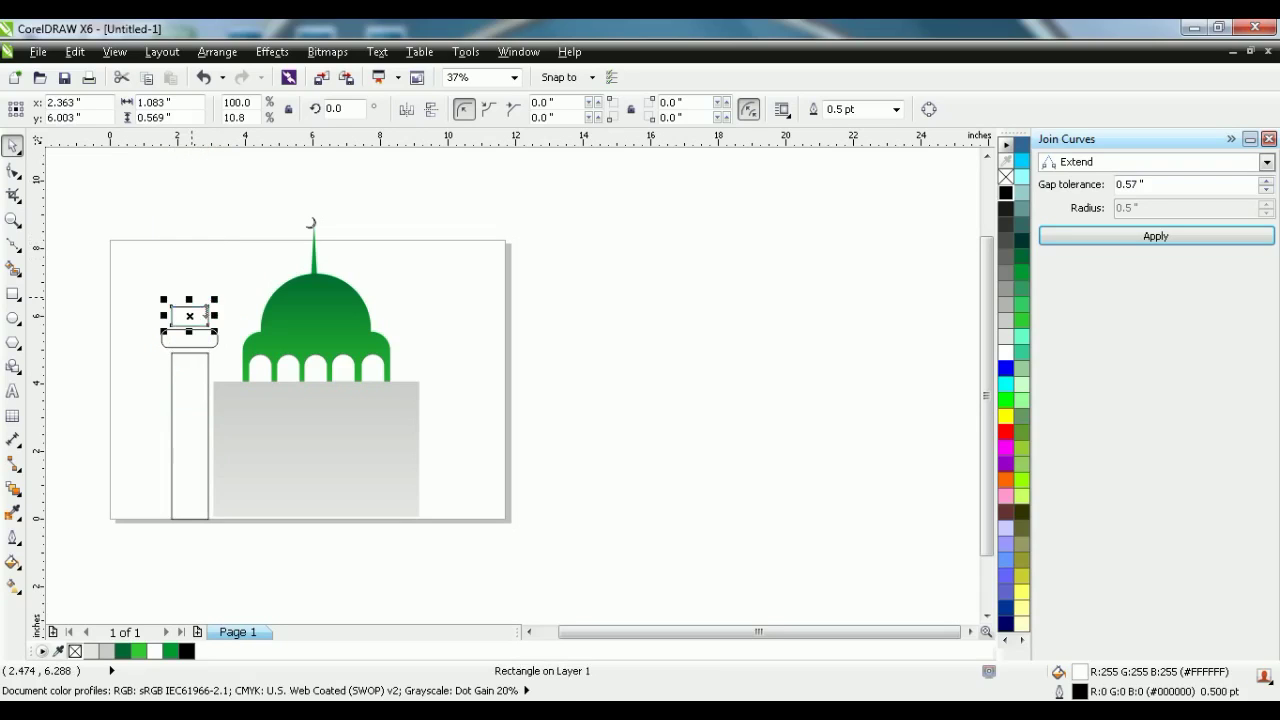
{"action": "left_click", "coordinate": [226, 258]}
Duplicate the small block above the rounded cap about 0.76 inches straight up
{"action": "scroll", "coordinate": [191, 283], "scroll_direction": "up", "scroll_amount": 2}
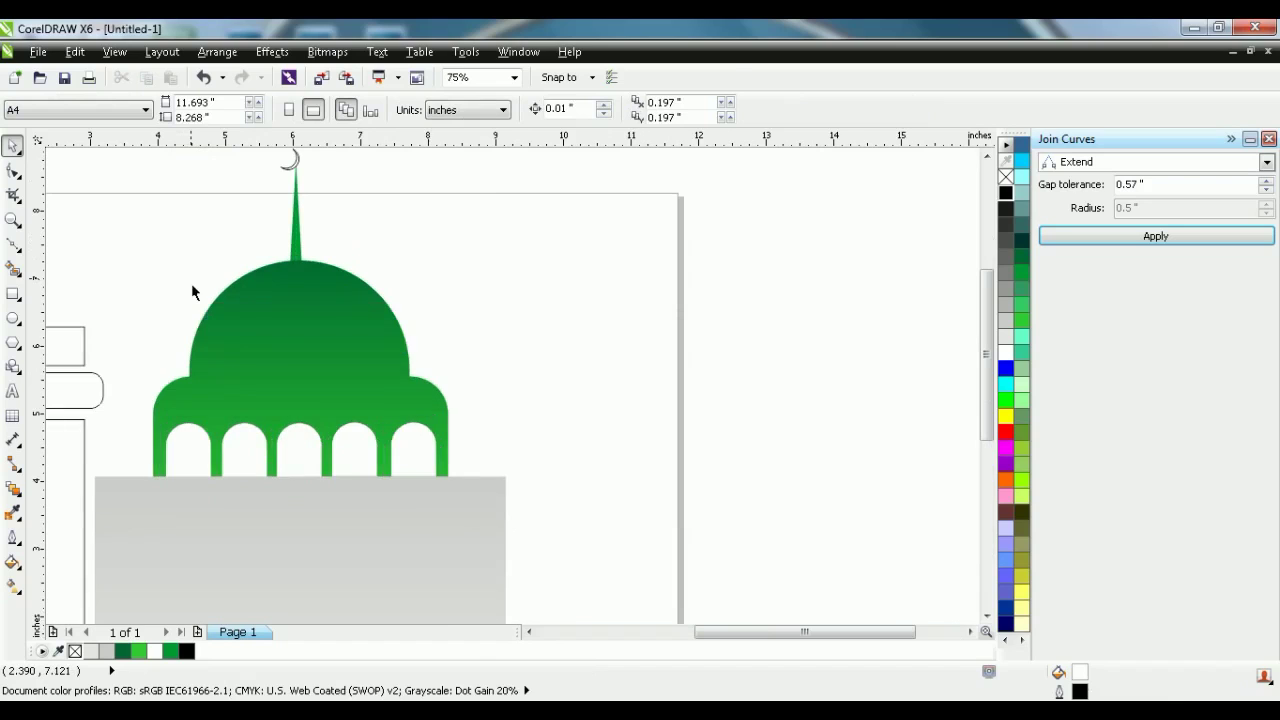
{"action": "scroll", "coordinate": [191, 283], "scroll_direction": "down", "scroll_amount": 2}
{"action": "left_click_drag", "start_coordinate": [594, 640], "coordinate": [558, 640]}
{"action": "scroll", "coordinate": [553, 294], "scroll_direction": "up", "scroll_amount": 2}
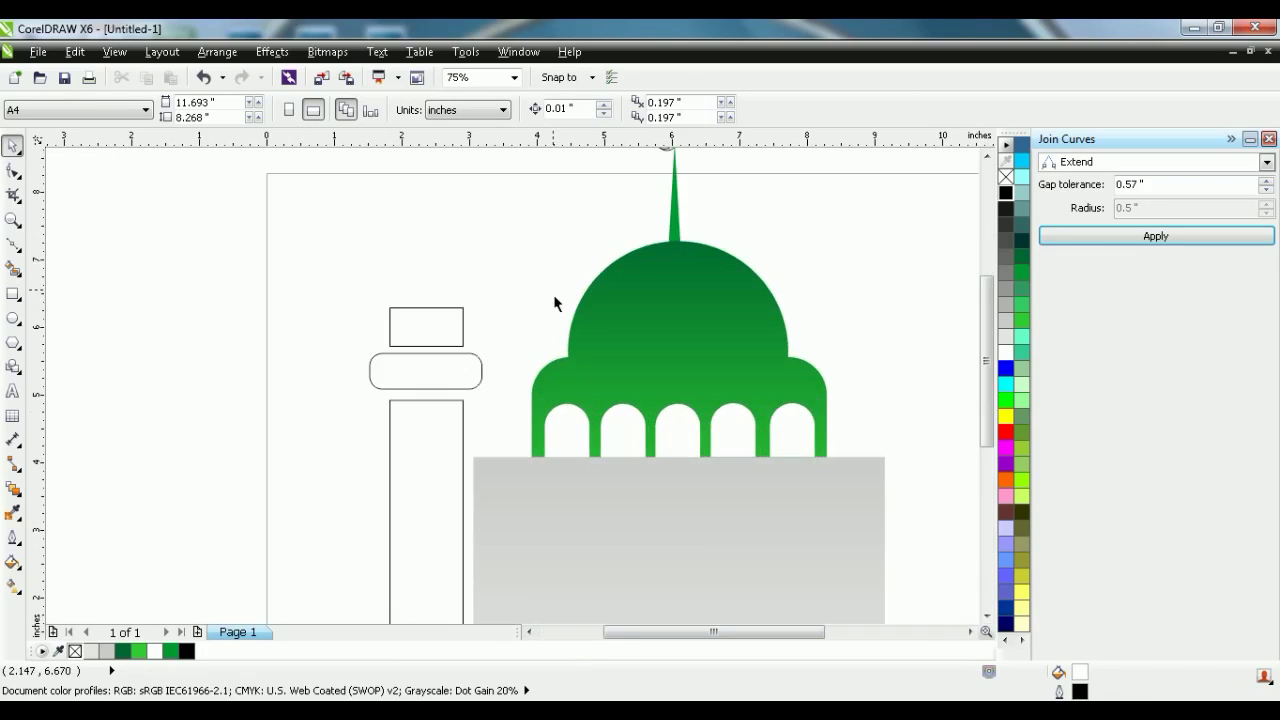
{"action": "left_click", "coordinate": [443, 343]}
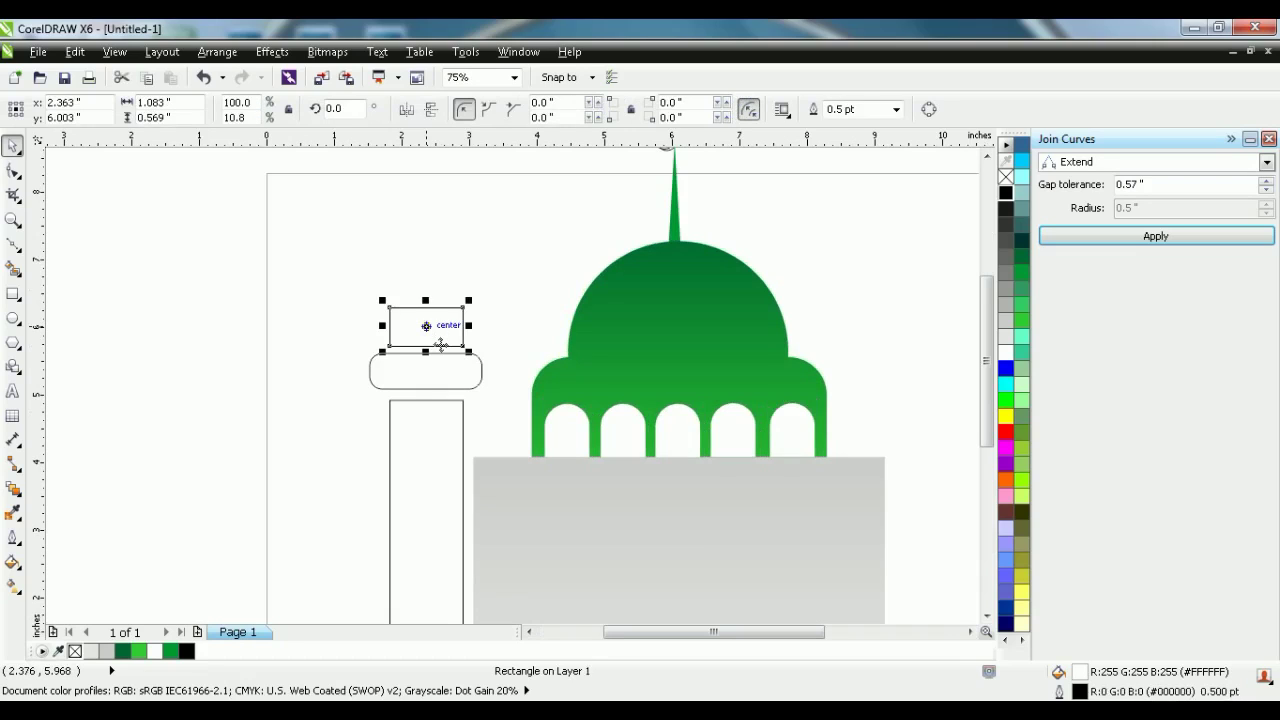
{"action": "left_click_drag", "start_coordinate": [441, 344], "coordinate": [431, 289]}
Fill the topmost minaret block with black and remove its outline
{"action": "scroll", "coordinate": [428, 280], "scroll_direction": "down", "scroll_amount": 2}
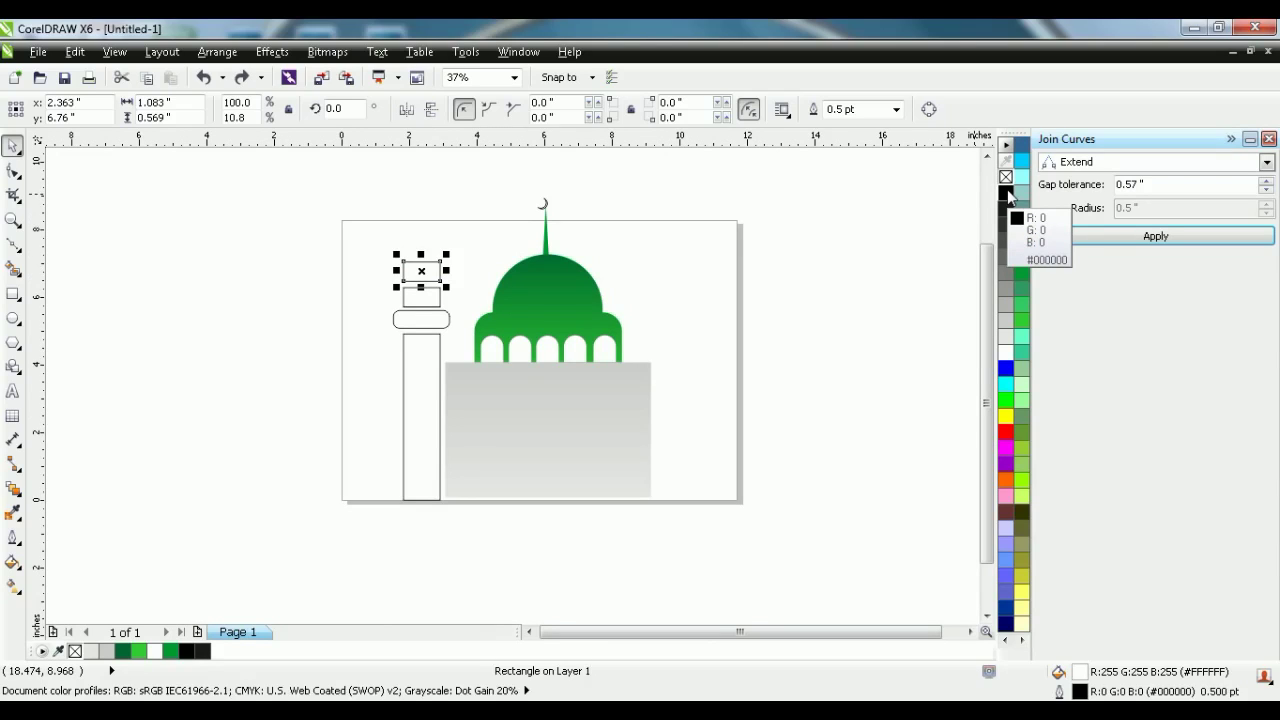
{"action": "left_click", "coordinate": [1006, 192]}
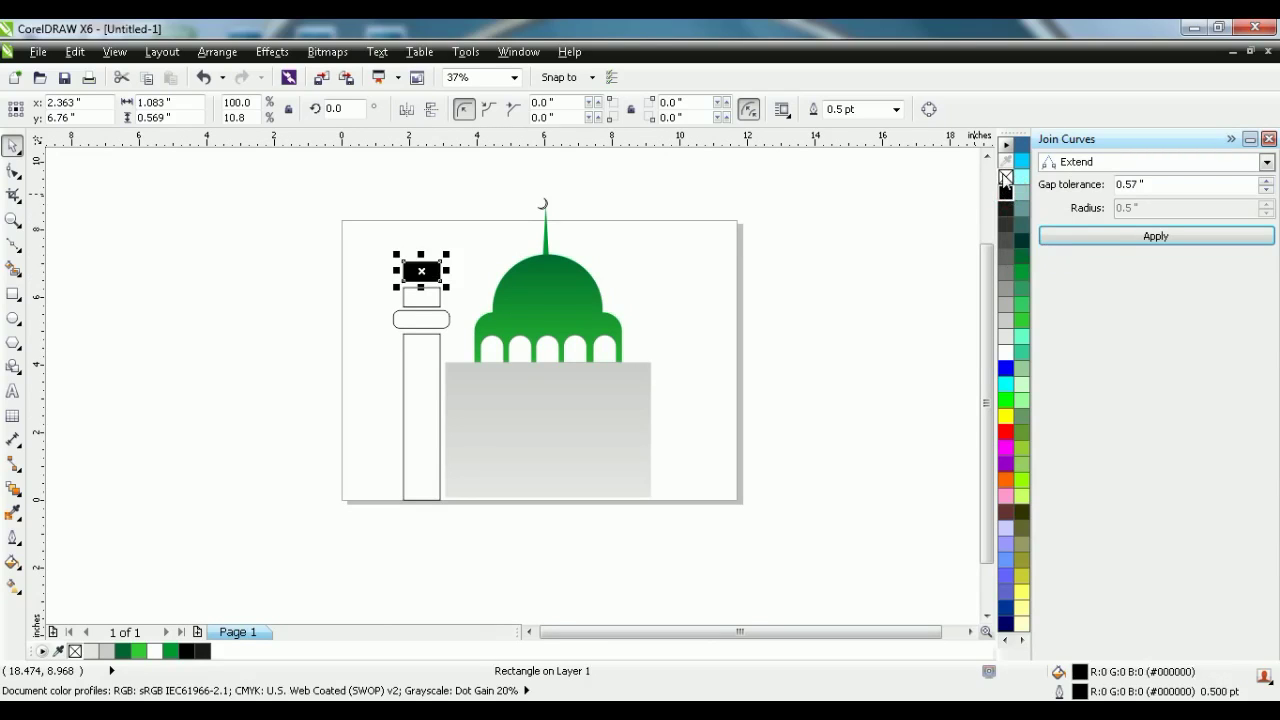
{"action": "right_click", "coordinate": [1006, 177]}
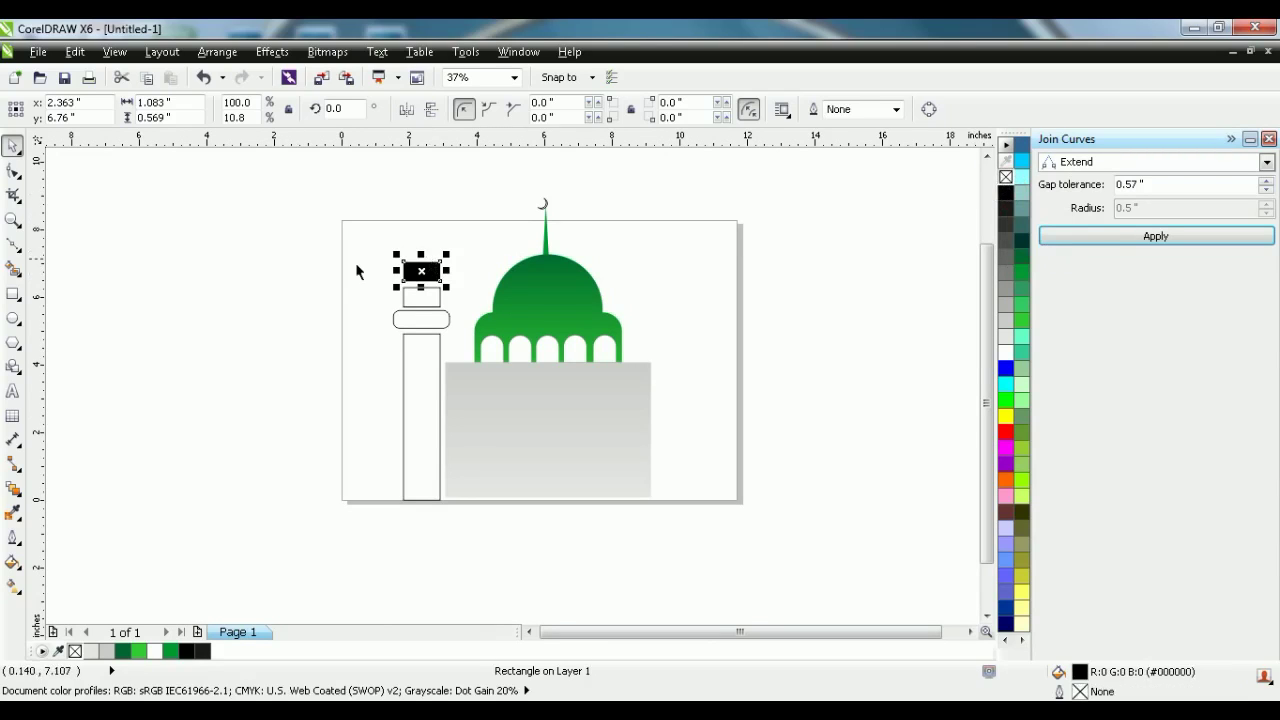
Add perspective to the black top block, flaring its upper corners outward into a trapezoid about 1.75 inches wide
{"action": "scroll", "coordinate": [398, 262], "scroll_direction": "up", "scroll_amount": 4}
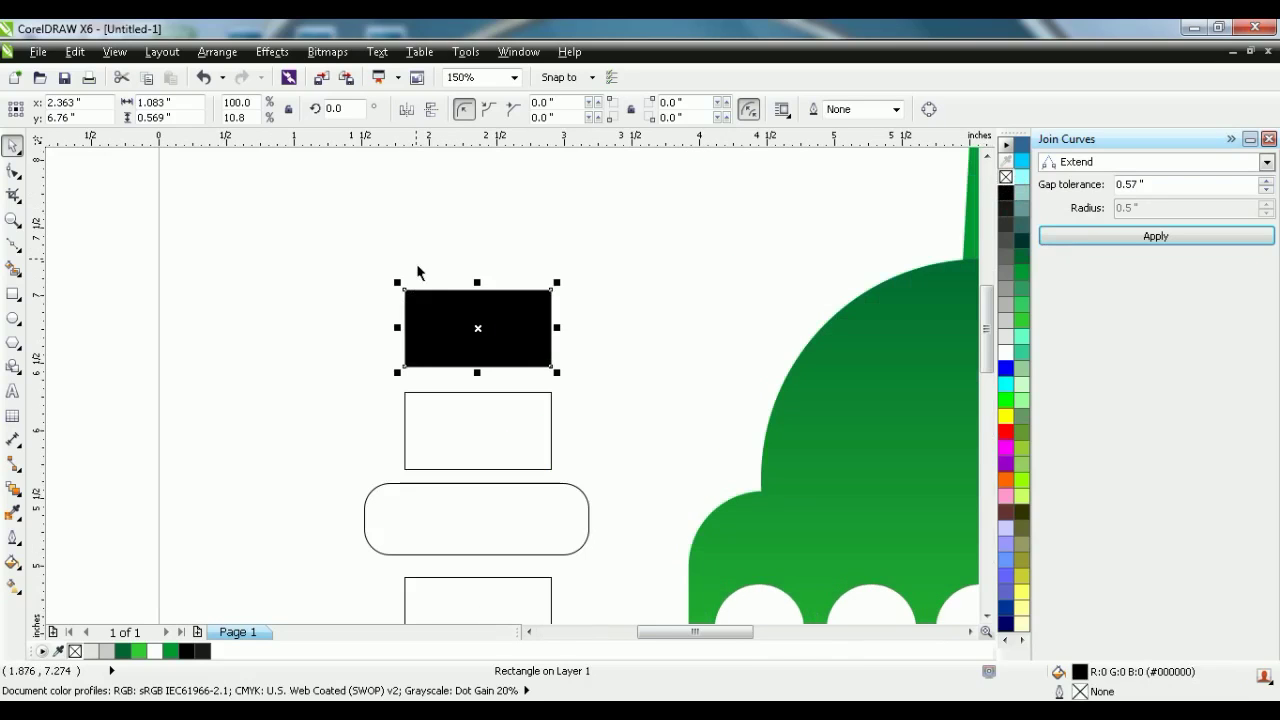
{"action": "left_click", "coordinate": [268, 53]}
{"action": "left_click", "coordinate": [310, 295]}
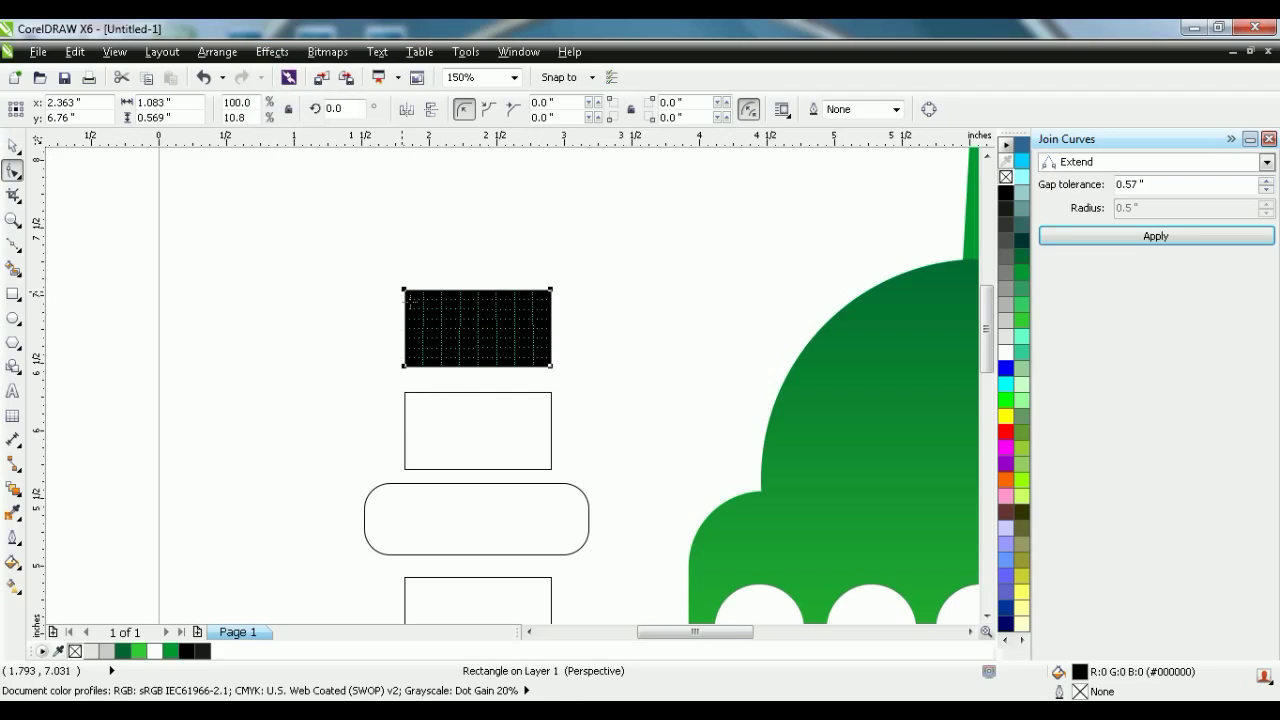
{"action": "left_click_drag", "start_coordinate": [410, 297], "coordinate": [374, 283]}
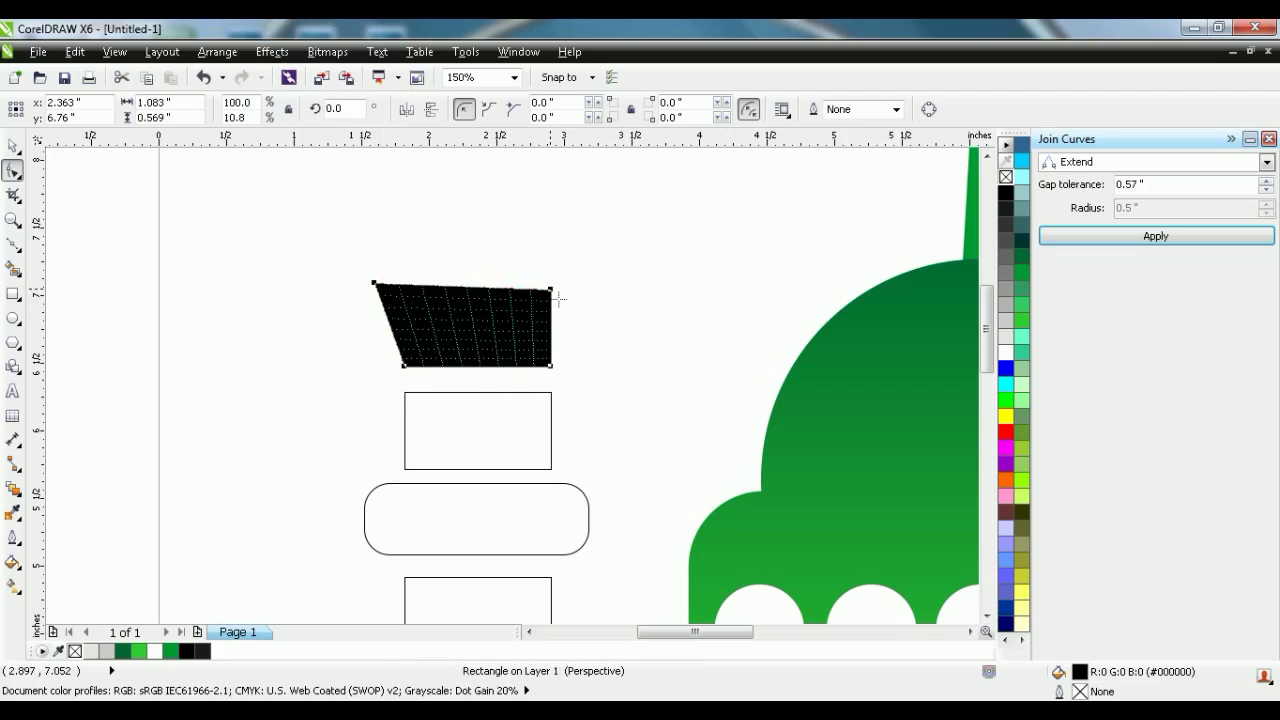
{"action": "left_click_drag", "start_coordinate": [551, 290], "coordinate": [585, 288]}
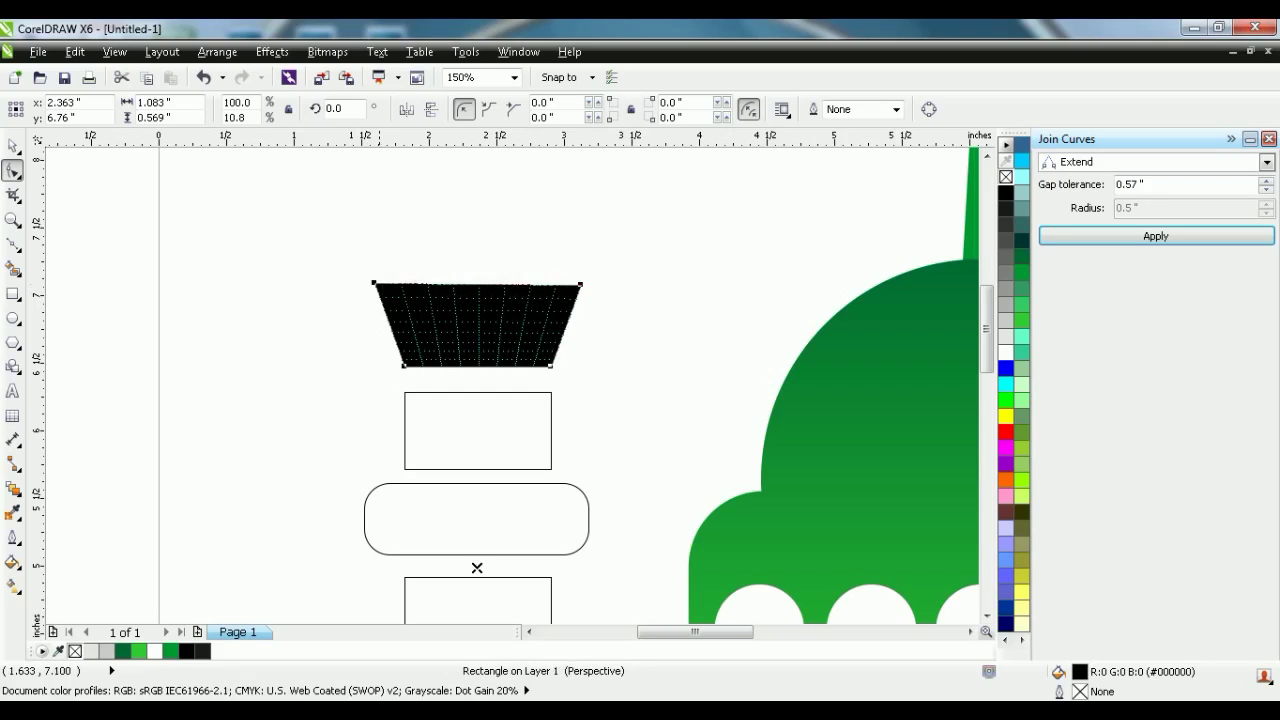
{"action": "left_click_drag", "start_coordinate": [372, 289], "coordinate": [365, 283]}
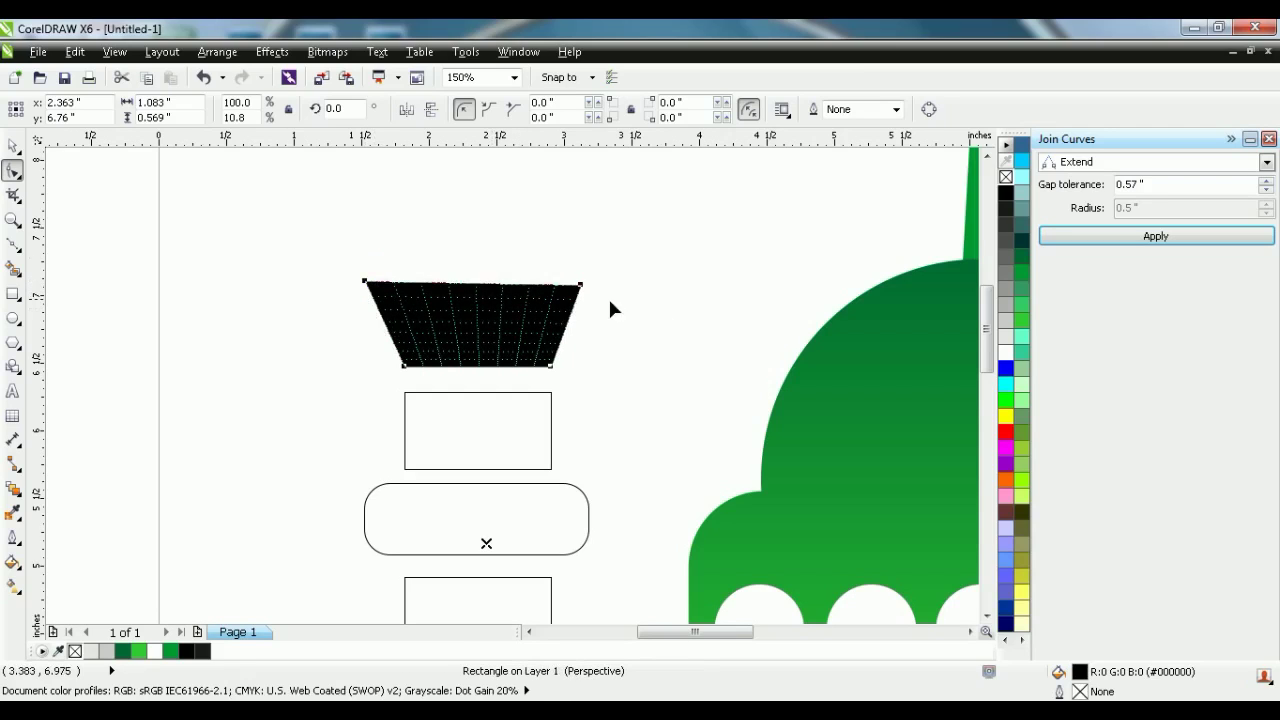
{"action": "left_click_drag", "start_coordinate": [581, 285], "coordinate": [592, 289]}
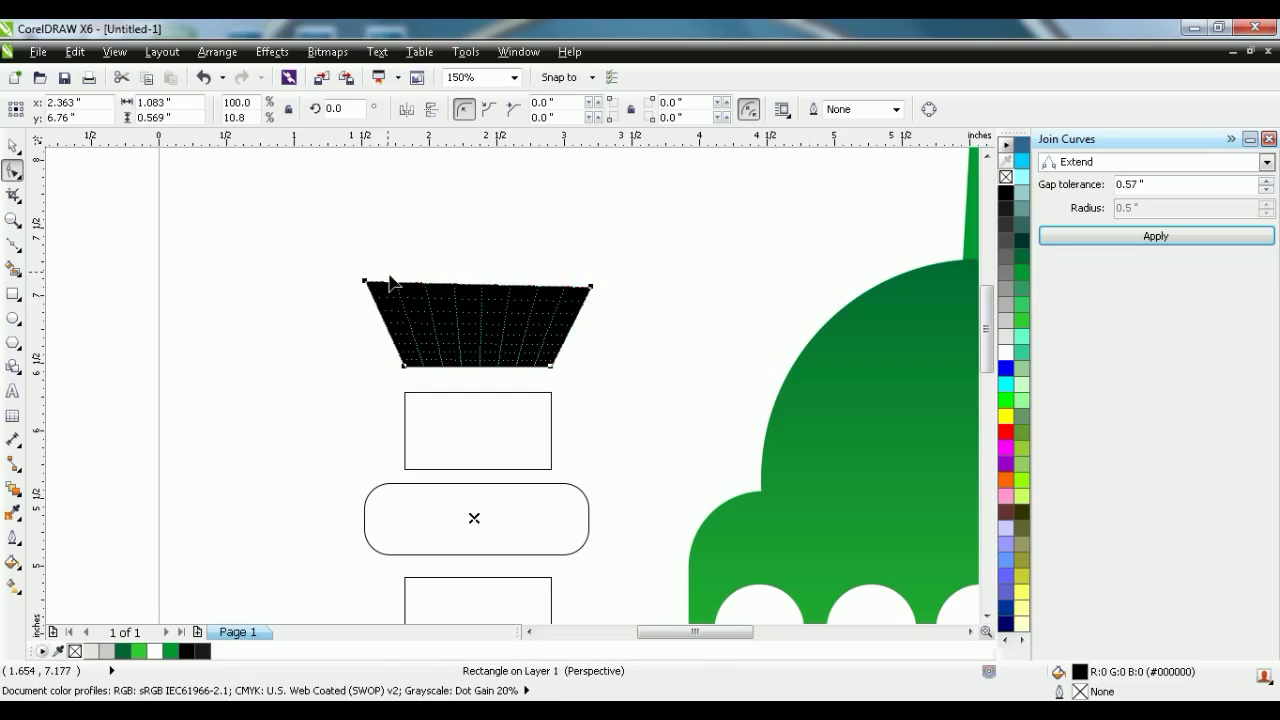
{"action": "left_click", "coordinate": [590, 287]}
{"action": "left_click_drag", "start_coordinate": [599, 288], "coordinate": [601, 286]}
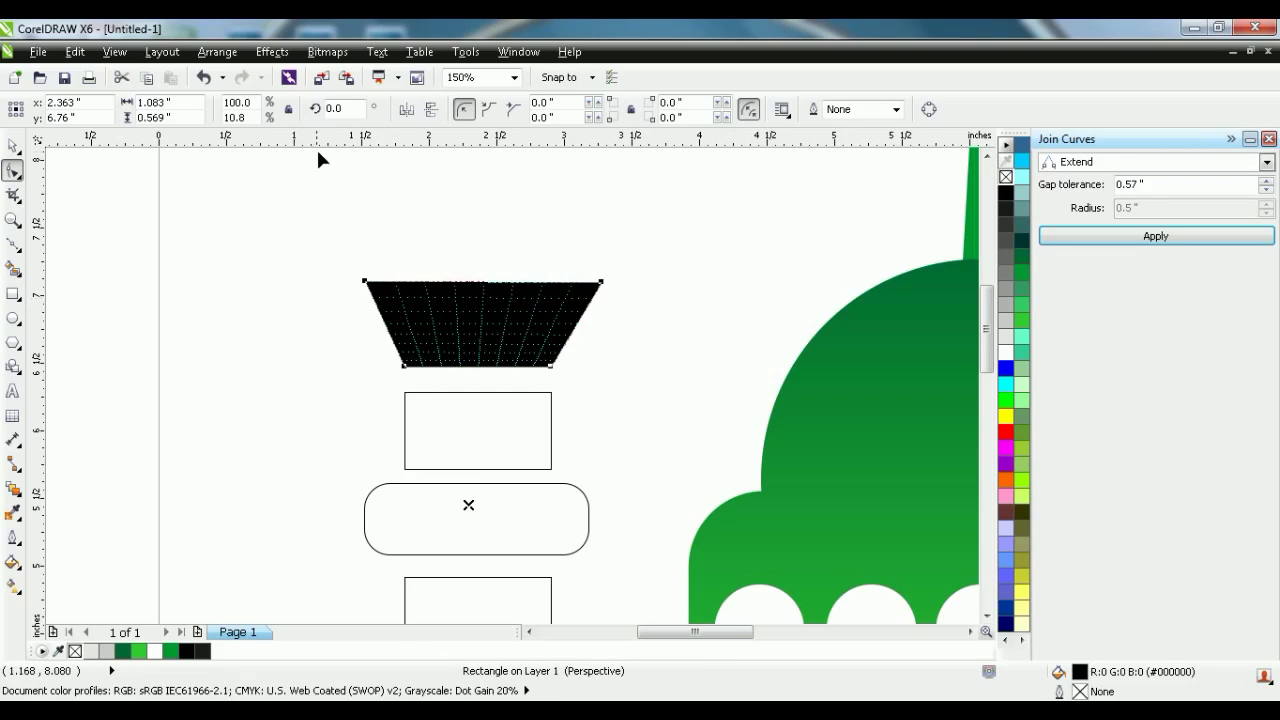
Place a temporary horizontal guideline along the flared block's top edge and remove it
{"action": "left_click_drag", "start_coordinate": [317, 138], "coordinate": [355, 282]}
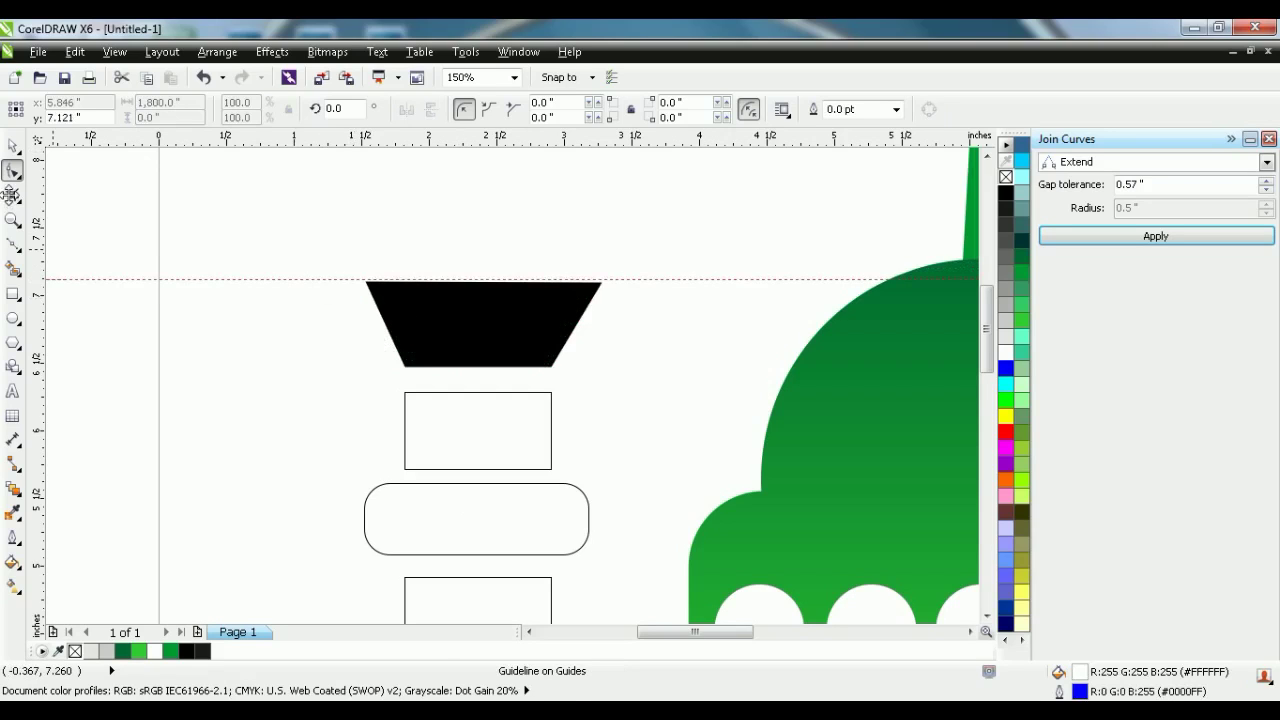
{"action": "left_click", "coordinate": [14, 145]}
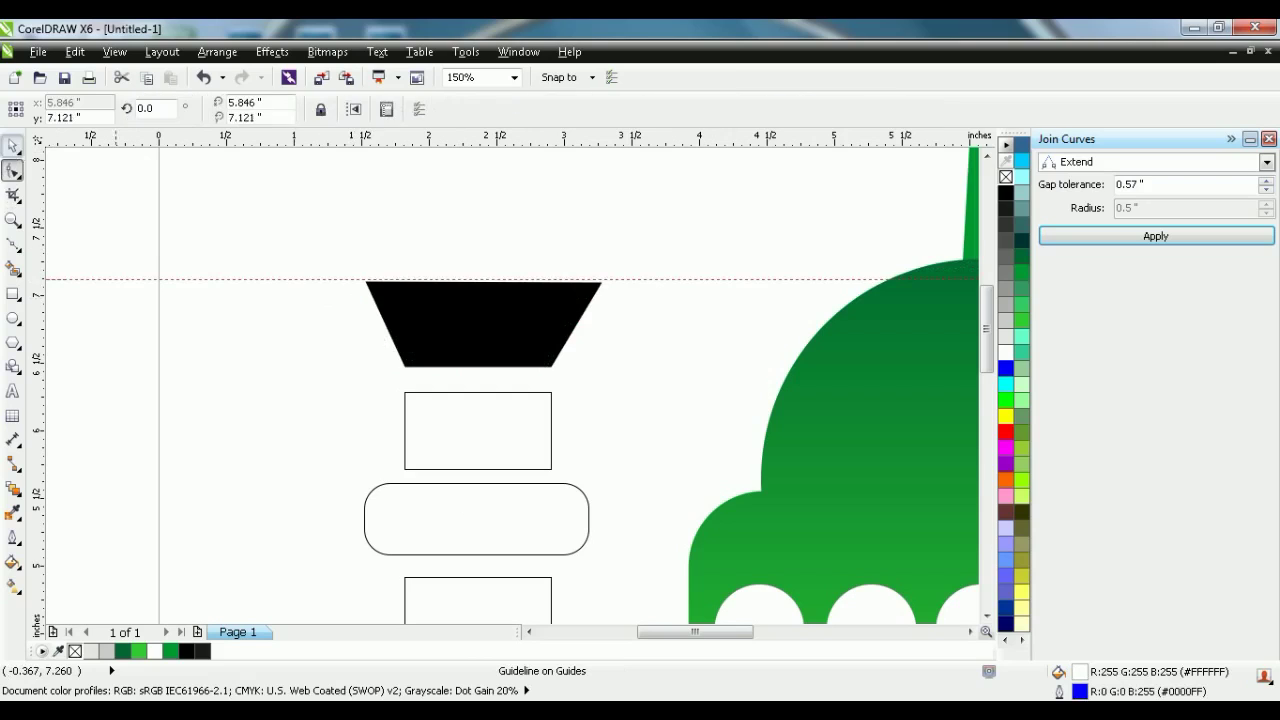
{"action": "left_click", "coordinate": [216, 289]}
{"action": "left_click", "coordinate": [218, 280]}
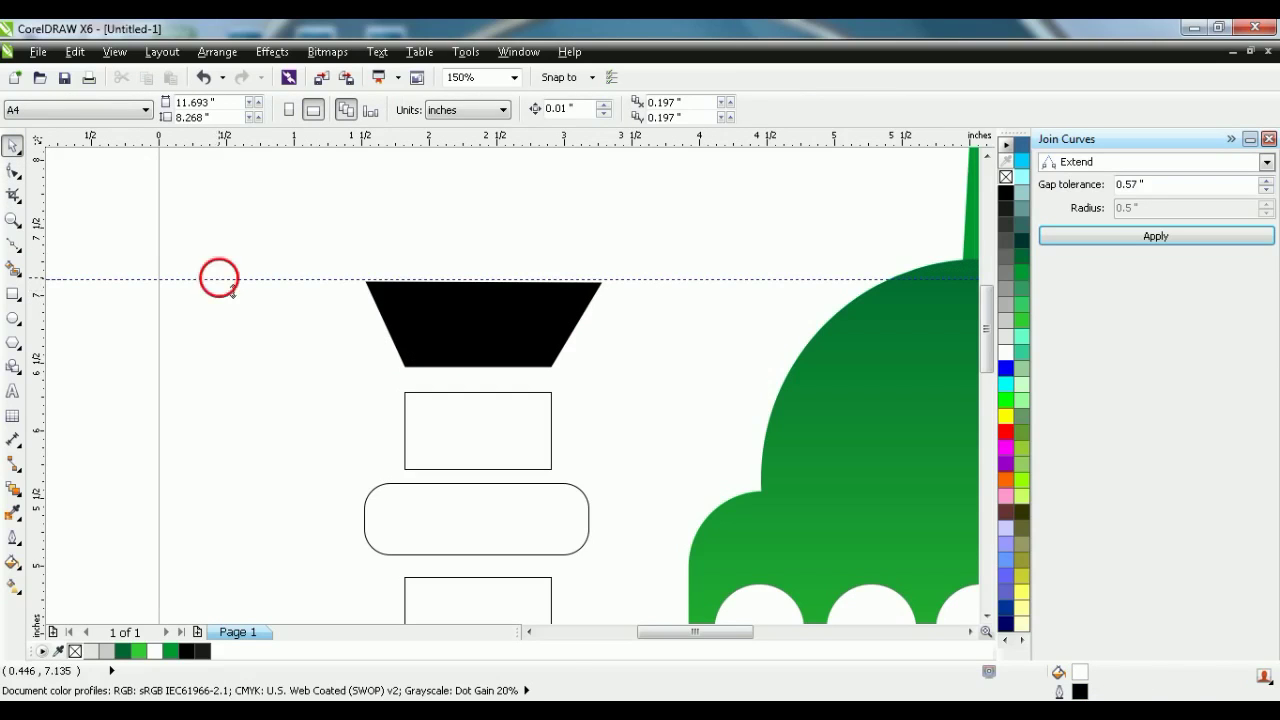
{"action": "left_click", "coordinate": [343, 339]}
Duplicate the black trapezoid, flip the copy vertically and move it straight up, leaving a gap of about 0.25 inches between them
{"action": "left_click", "coordinate": [429, 327]}
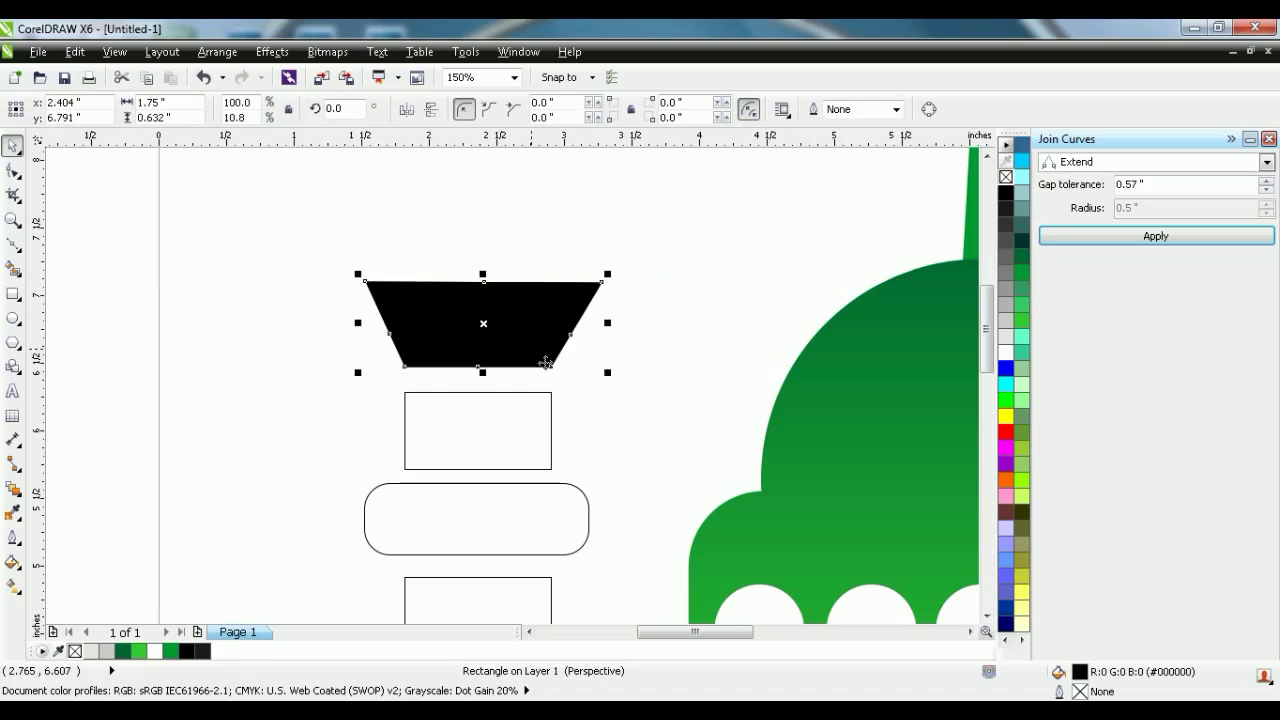
{"action": "left_click", "coordinate": [431, 110]}
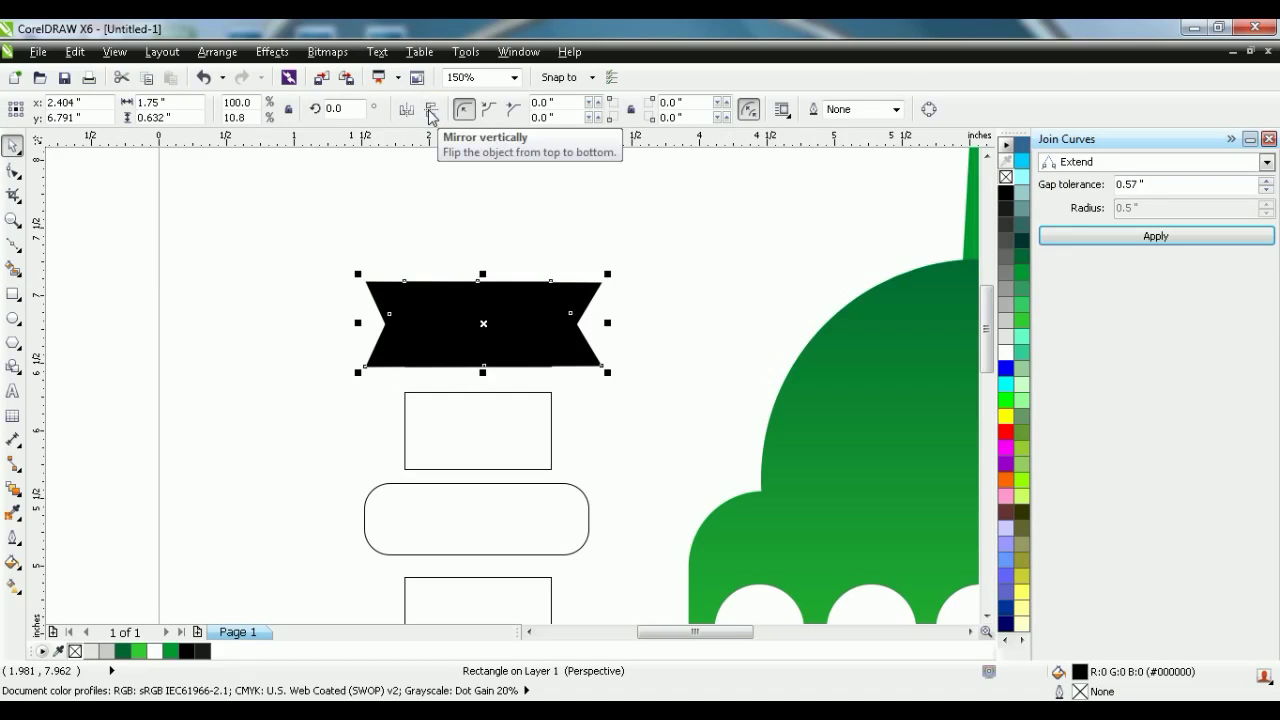
{"action": "left_click", "coordinate": [431, 110]}
{"action": "key", "text": "Up"}
{"action": "key", "text": "Up"}
{"action": "key", "text": "Up"}
{"action": "key", "text": "Up"}
{"action": "key", "text": "Up"}
{"action": "key", "text": "Up"}
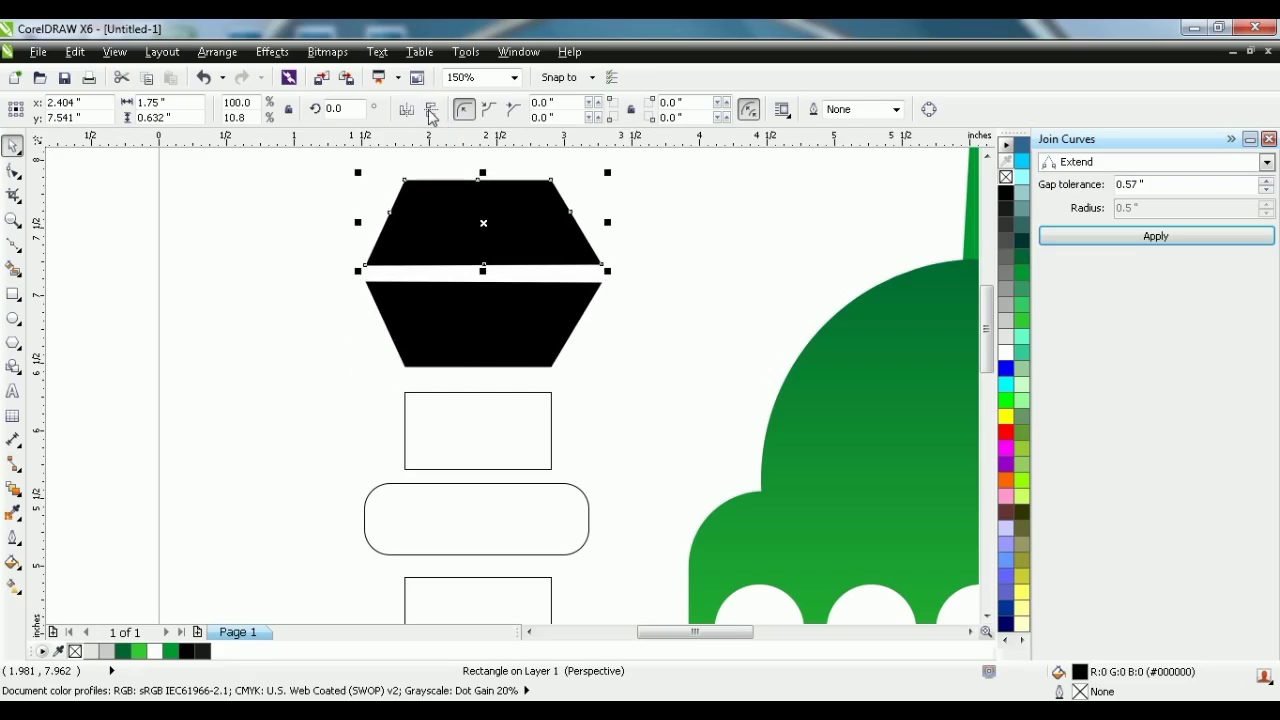
{"action": "key", "text": "Up"}
{"action": "key", "text": "ctrl+Up"}
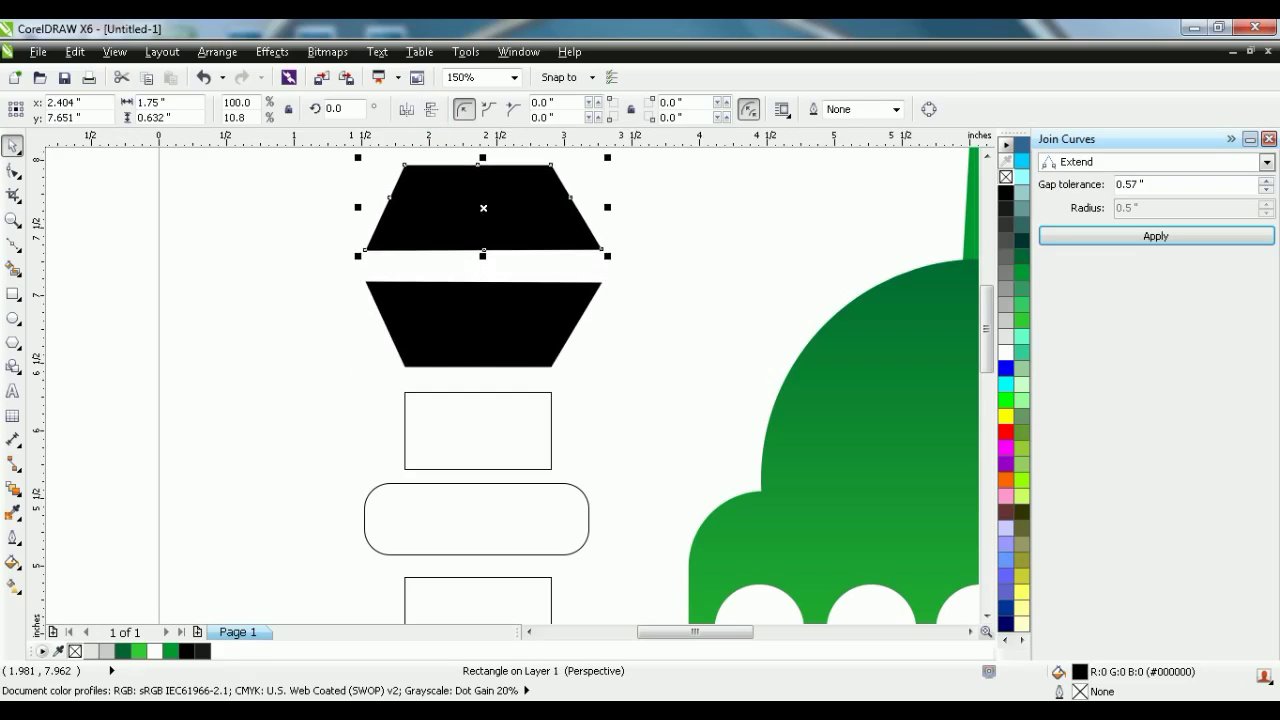
{"action": "left_click", "coordinate": [234, 319]}
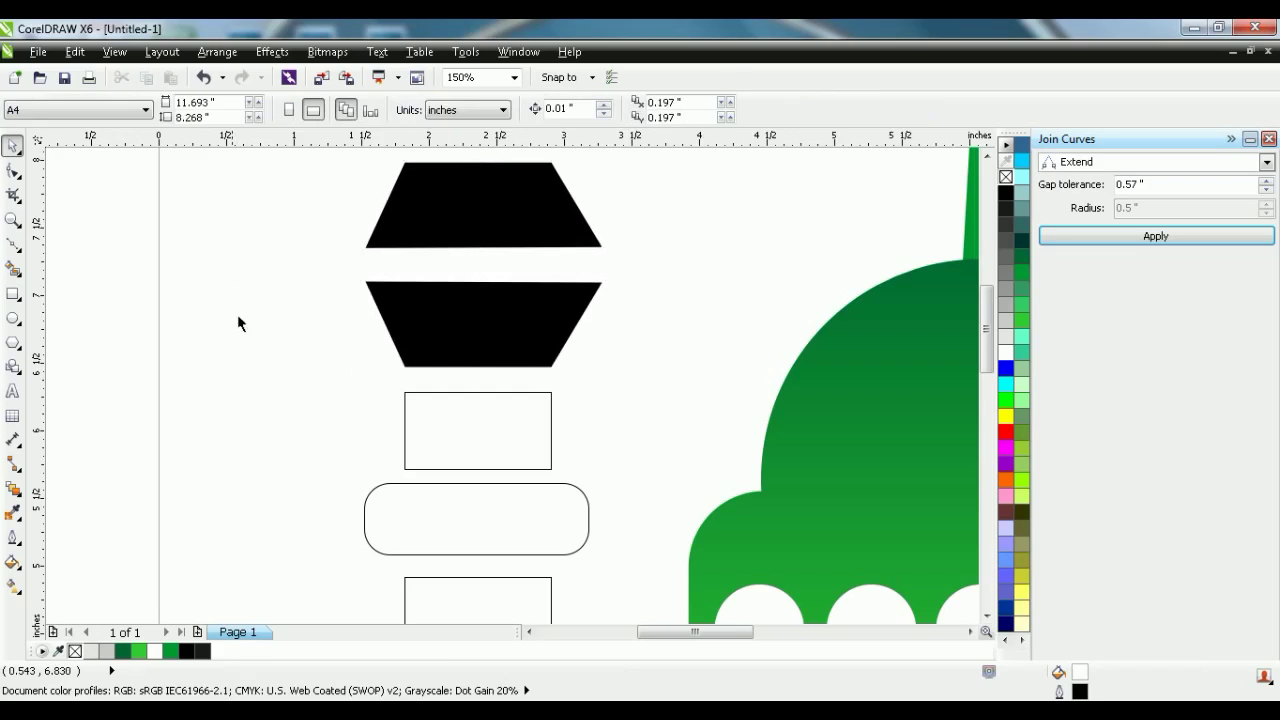
Draw a rectangle about 1.75 by 0.255 inches spanning the gap between the two black trapezoids and fill it with white
{"action": "left_click", "coordinate": [13, 293]}
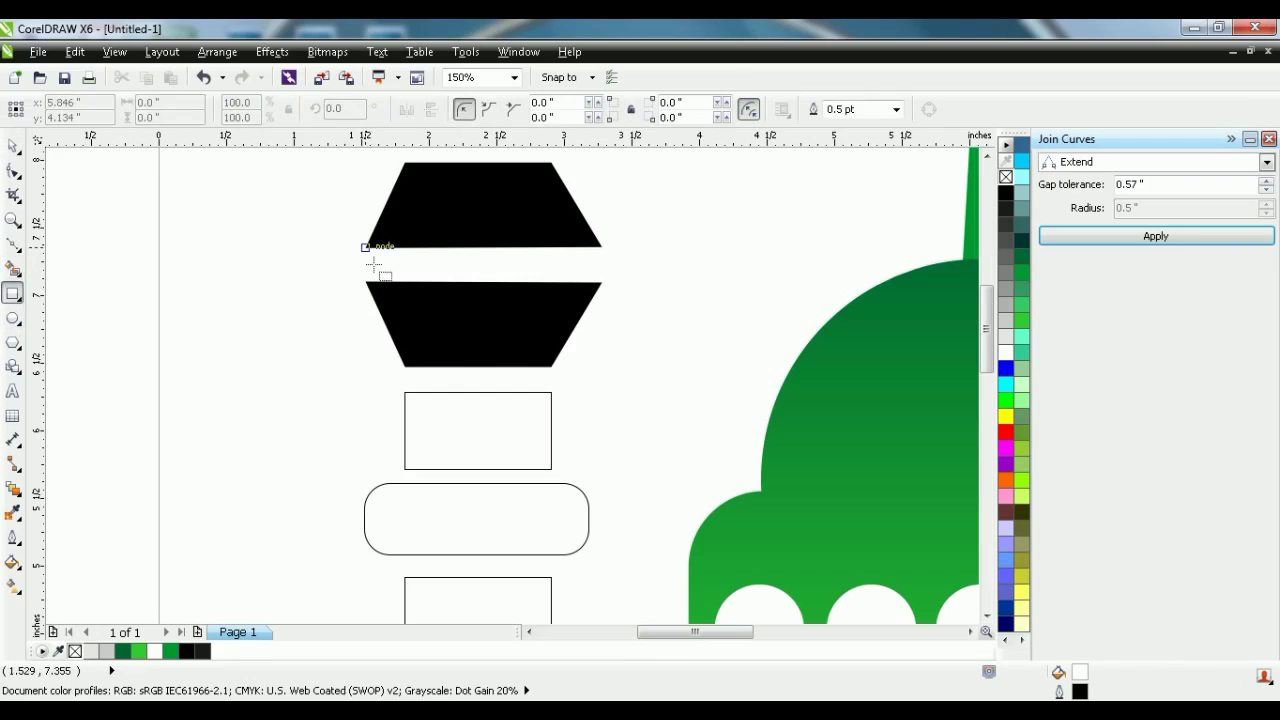
{"action": "left_click_drag", "start_coordinate": [375, 267], "coordinate": [603, 284]}
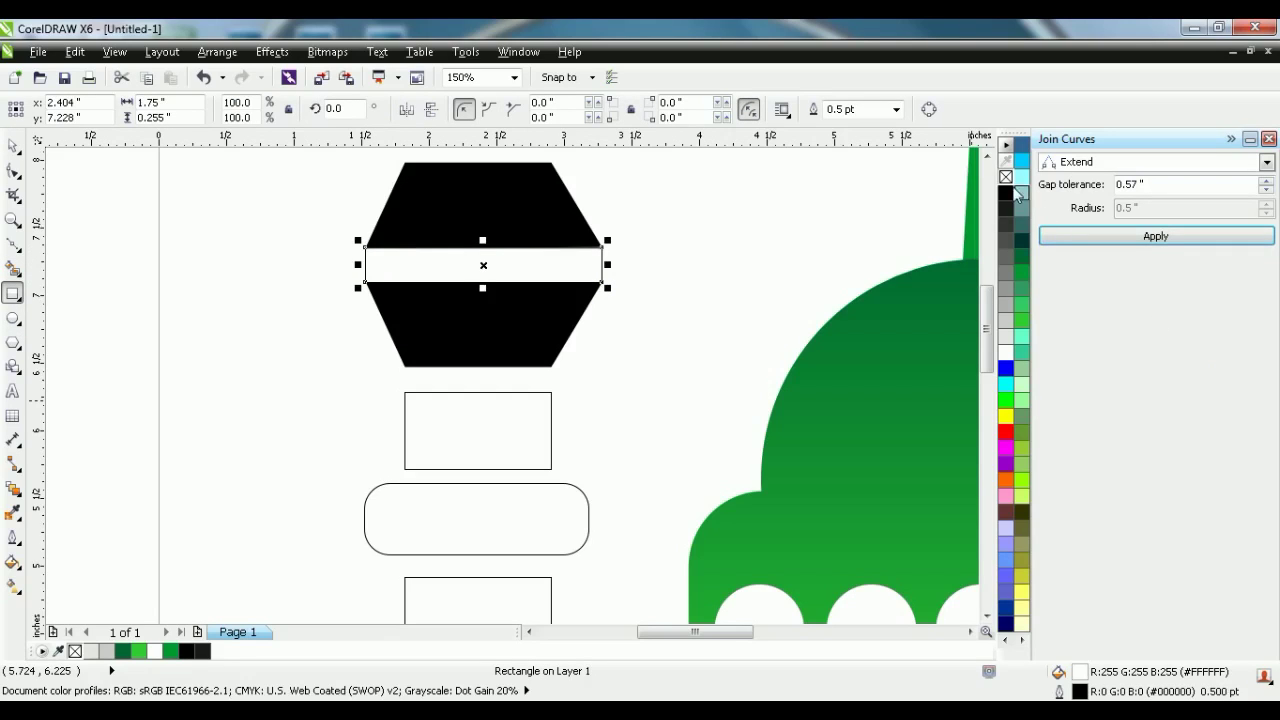
{"action": "left_click", "coordinate": [1007, 178]}
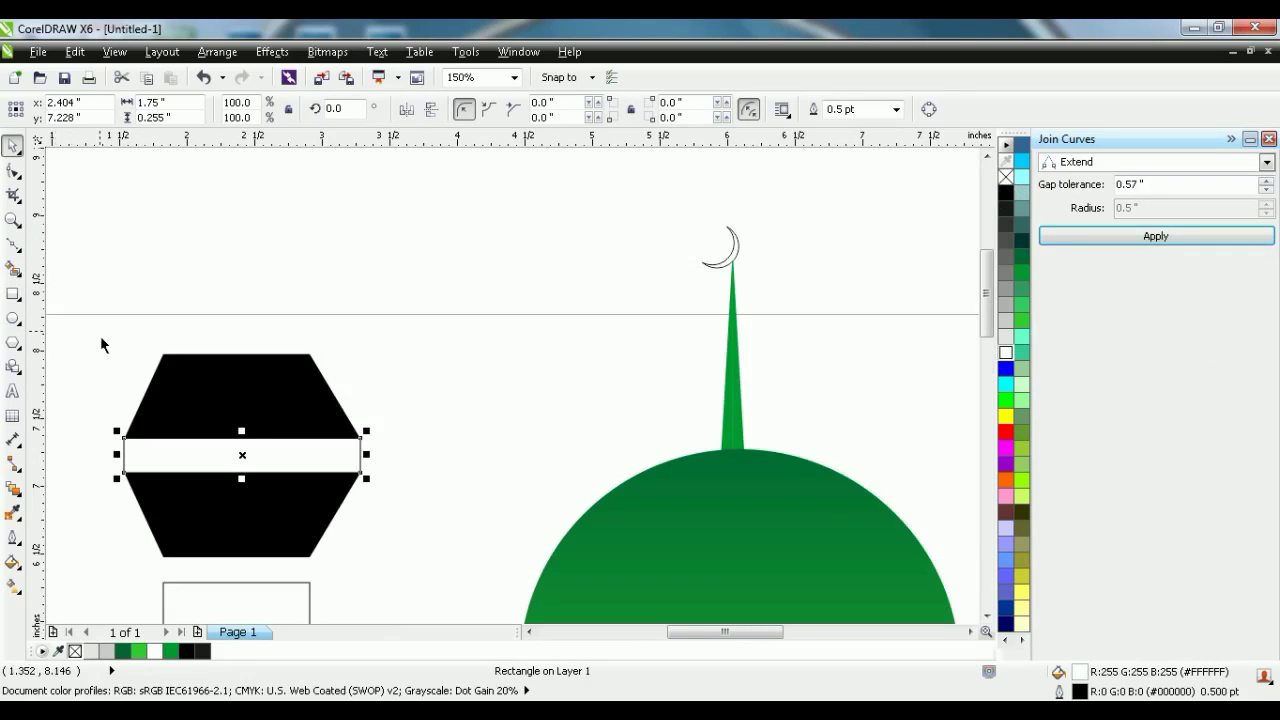
{"action": "left_click", "coordinate": [101, 345]}
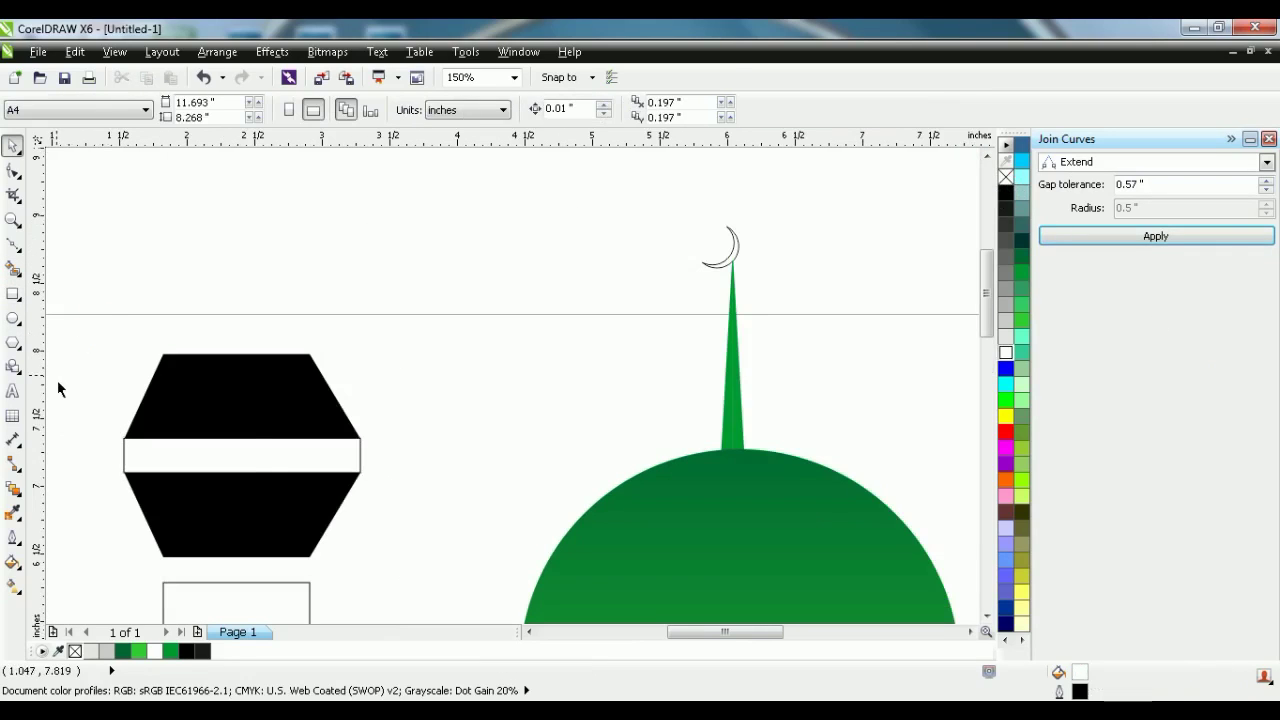
Draw a small rectangle about 0.19 by 0.25 inches above the minaret and round both its upper corners to a 2-inch radius
{"action": "left_click", "coordinate": [12, 294]}
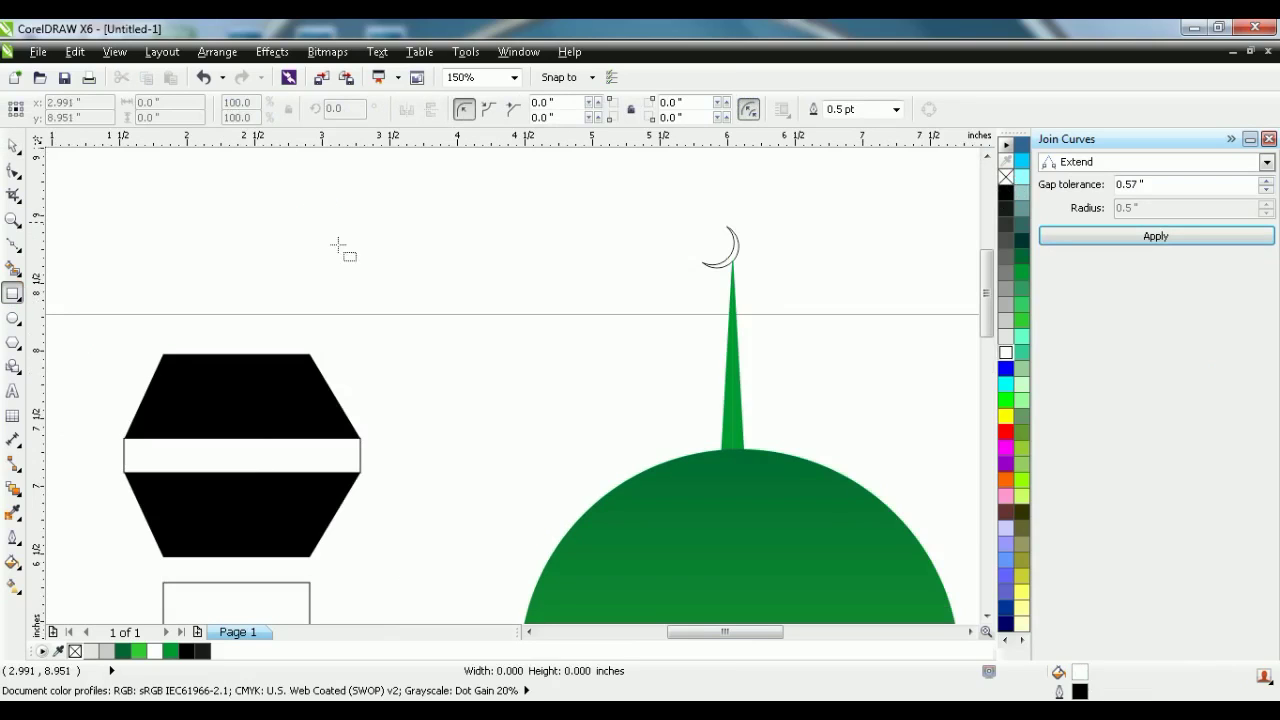
{"action": "mouse_move", "coordinate": [321, 221]}
{"action": "left_mouse_down"}
{"action": "mouse_move", "coordinate": [346, 256]}
{"action": "mouse_move", "coordinate": [382, 258]}
{"action": "left_mouse_up"}
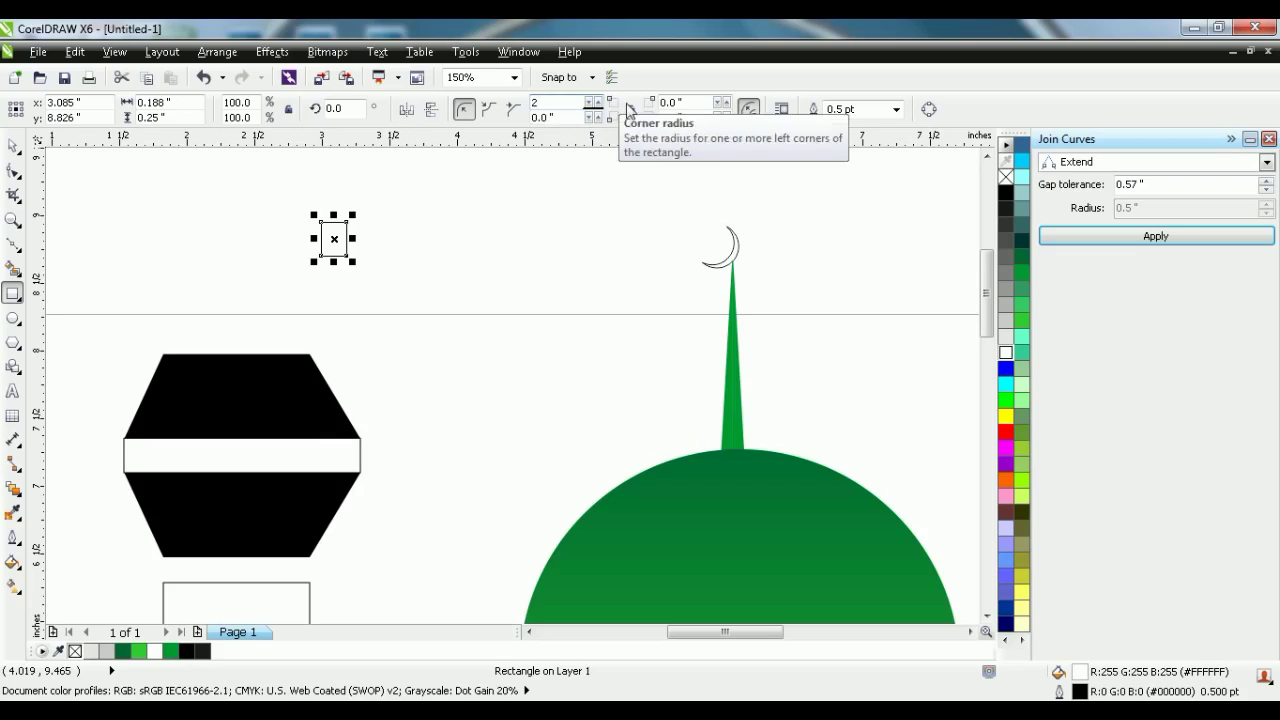
{"action": "key", "text": "Tab"}
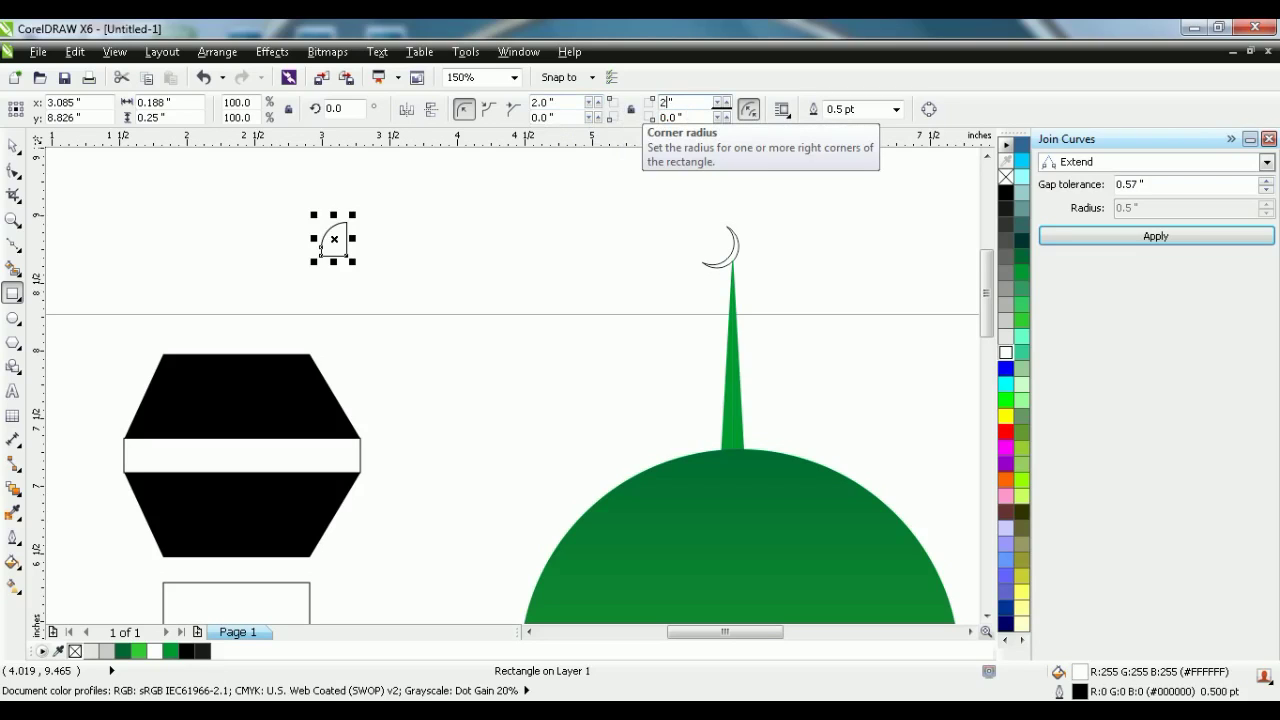
{"action": "type", "text": "2"}
{"action": "key", "text": "Return"}
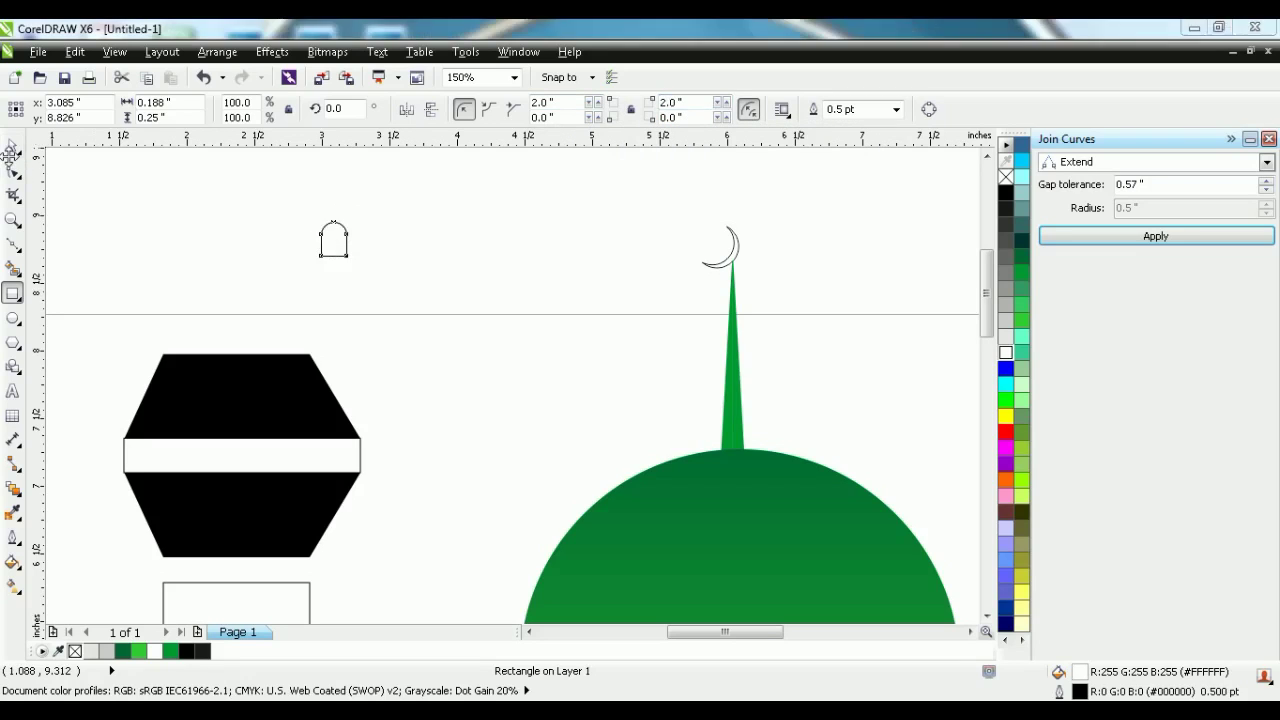
Move the small arch into the white band, about 0.04 inches inside the band's left end
{"action": "left_click", "coordinate": [334, 238]}
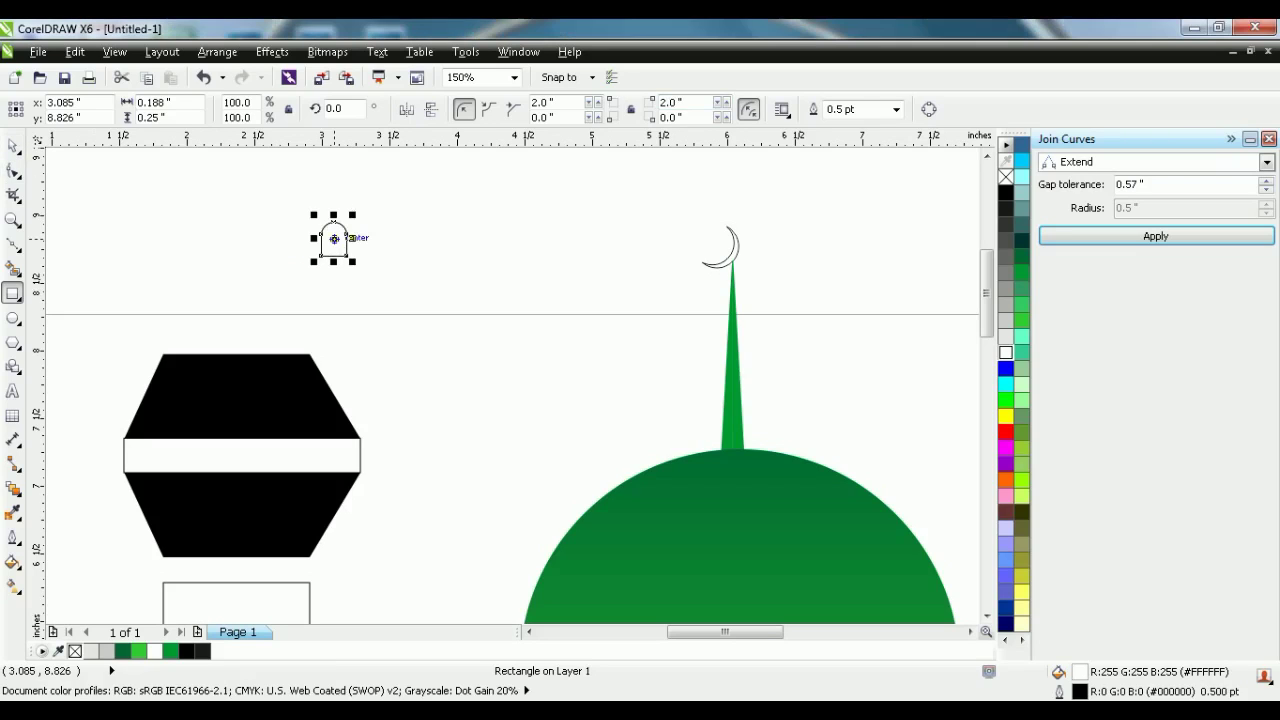
{"action": "left_click_drag", "start_coordinate": [347, 250], "coordinate": [158, 470]}
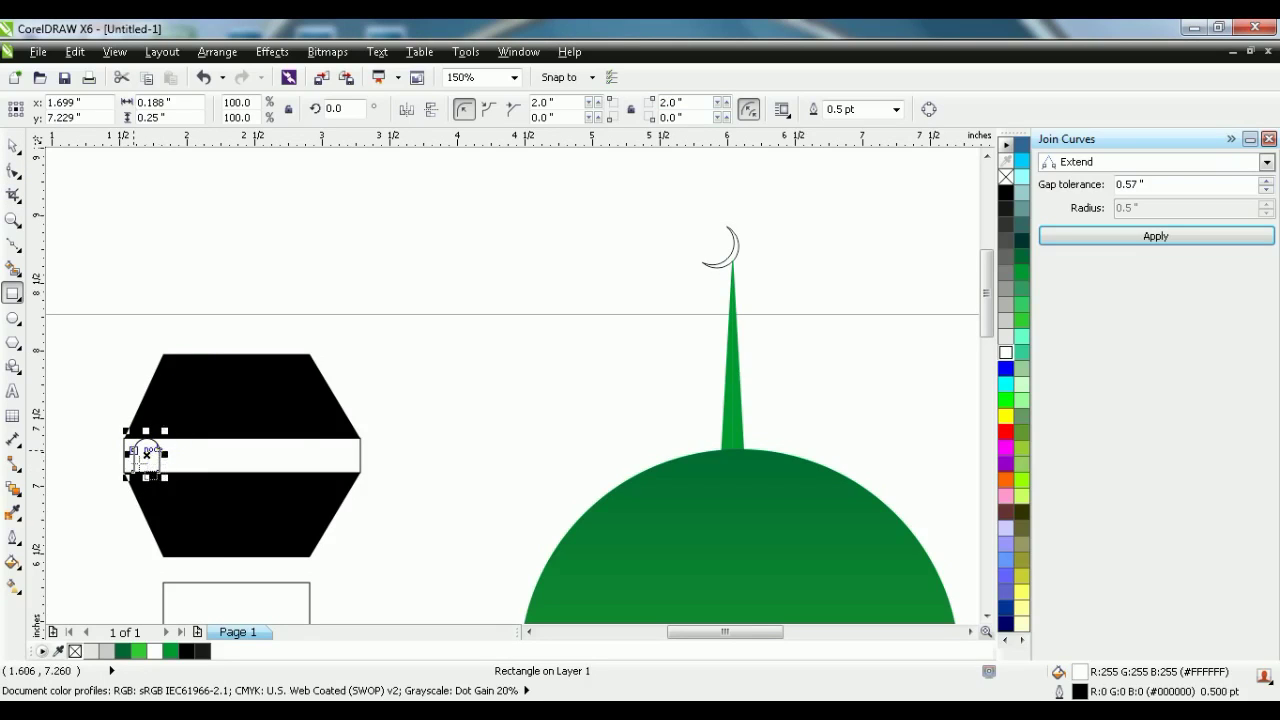
{"action": "scroll", "coordinate": [118, 443], "scroll_direction": "up", "scroll_amount": 1}
{"action": "scroll", "coordinate": [139, 466], "scroll_direction": "up", "scroll_amount": 1}
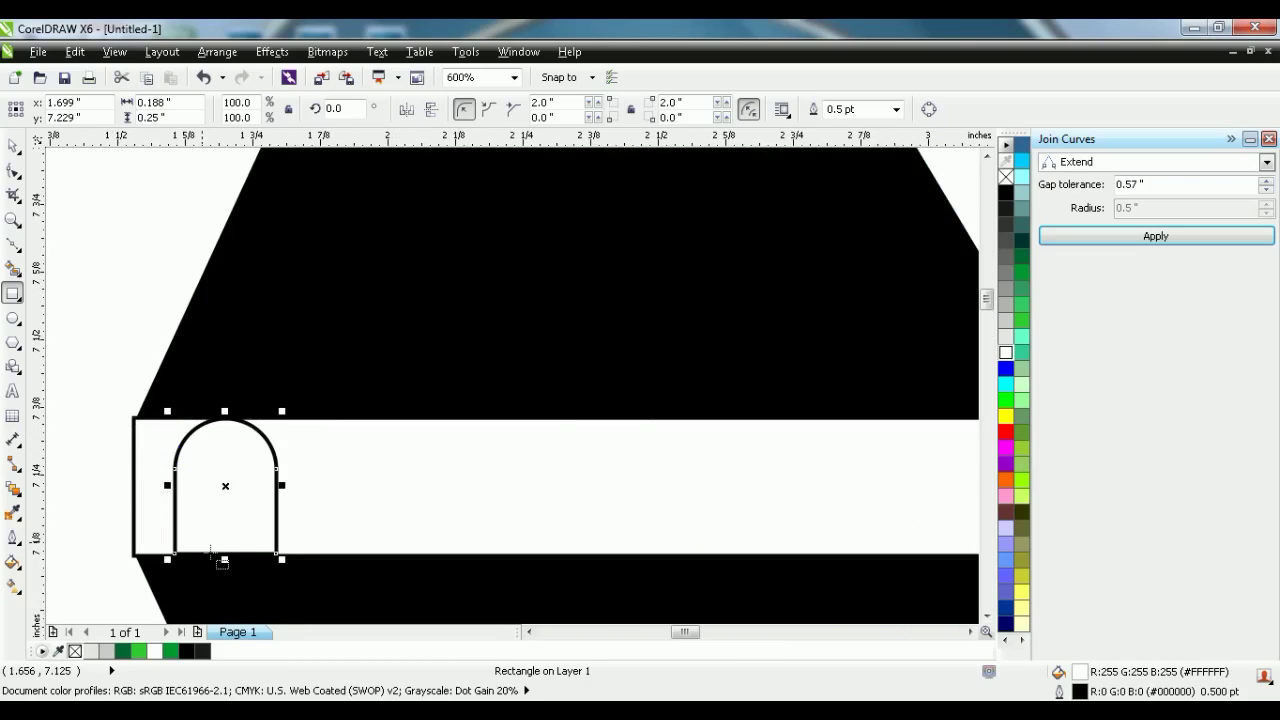
{"action": "key", "text": "ctrl+Left"}
{"action": "key", "text": "ctrl+Left"}
{"action": "key", "text": "ctrl+Left"}
{"action": "key", "text": "ctrl+Left"}
{"action": "key", "text": "ctrl+Left"}
{"action": "key", "text": "ctrl+Left"}
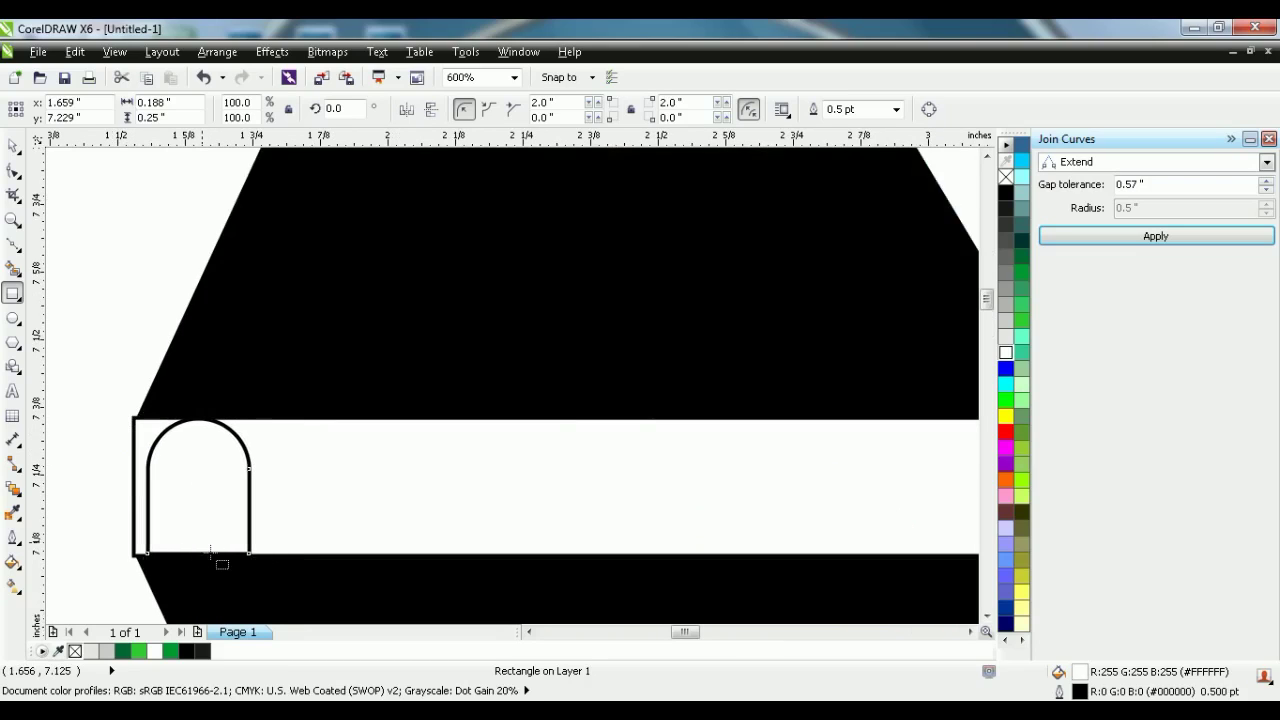
{"action": "key", "text": "ctrl+Right"}
{"action": "left_click", "coordinate": [12, 147]}
{"action": "left_click", "coordinate": [103, 229]}
{"action": "left_click", "coordinate": [190, 501]}
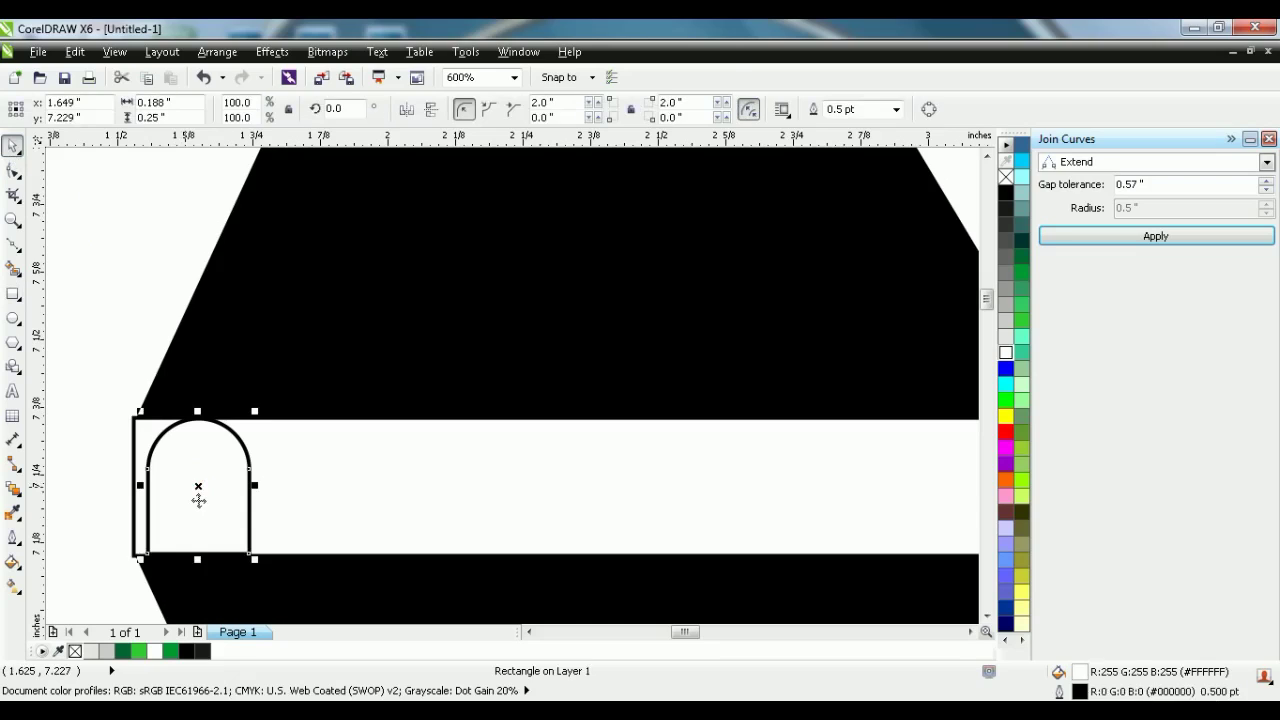
{"action": "key", "text": "Right"}
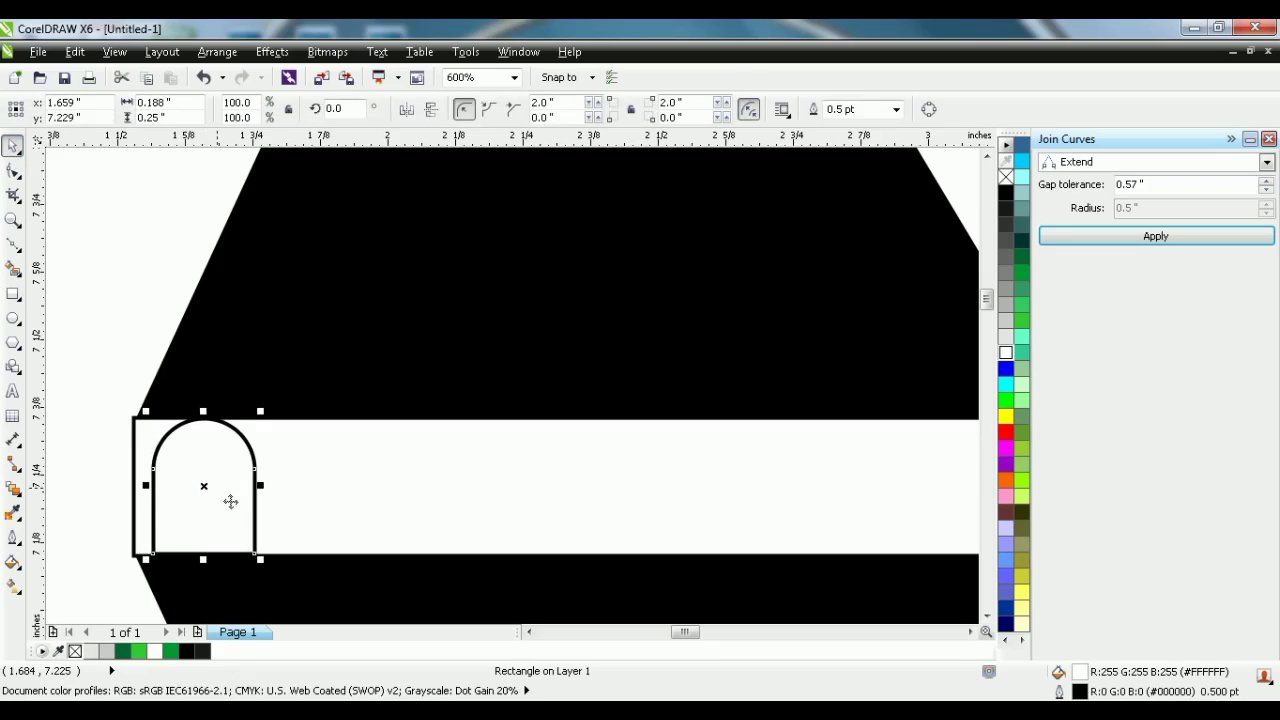
Duplicate the arch about 0.22 inches to the right and repeat the copy until a row of eight arches spans the white band
{"action": "left_click_drag", "start_coordinate": [218, 500], "coordinate": [335, 499]}
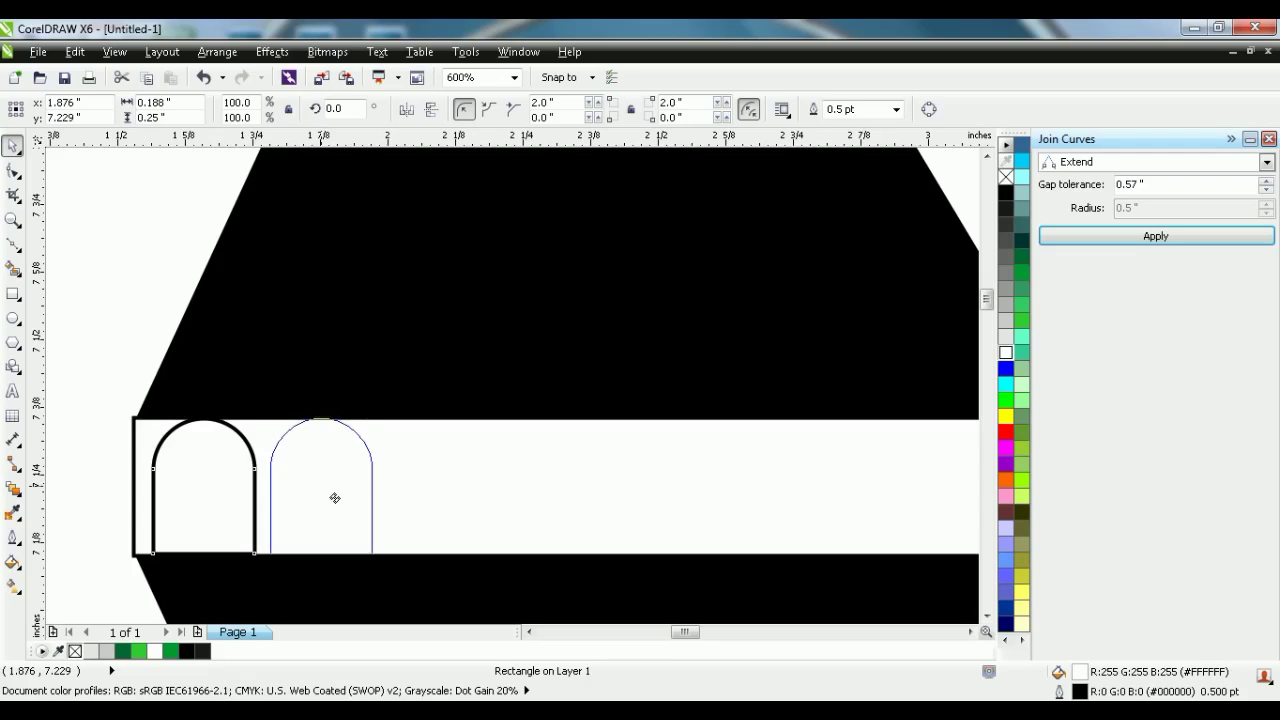
{"action": "left_click_drag", "start_coordinate": [335, 498], "coordinate": [335, 498]}
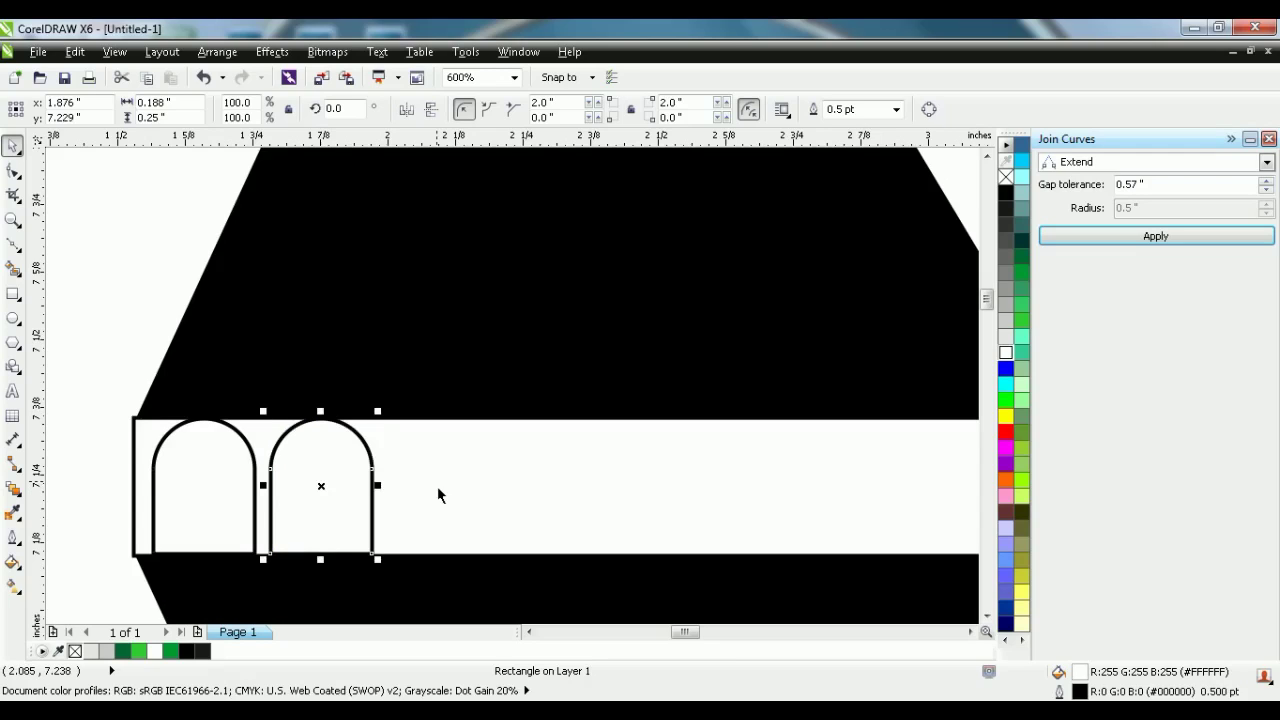
{"action": "key", "text": "ctrl+r"}
{"action": "key", "text": "ctrl+r"}
{"action": "key", "text": "ctrl+r"}
{"action": "key", "text": "ctrl+r"}
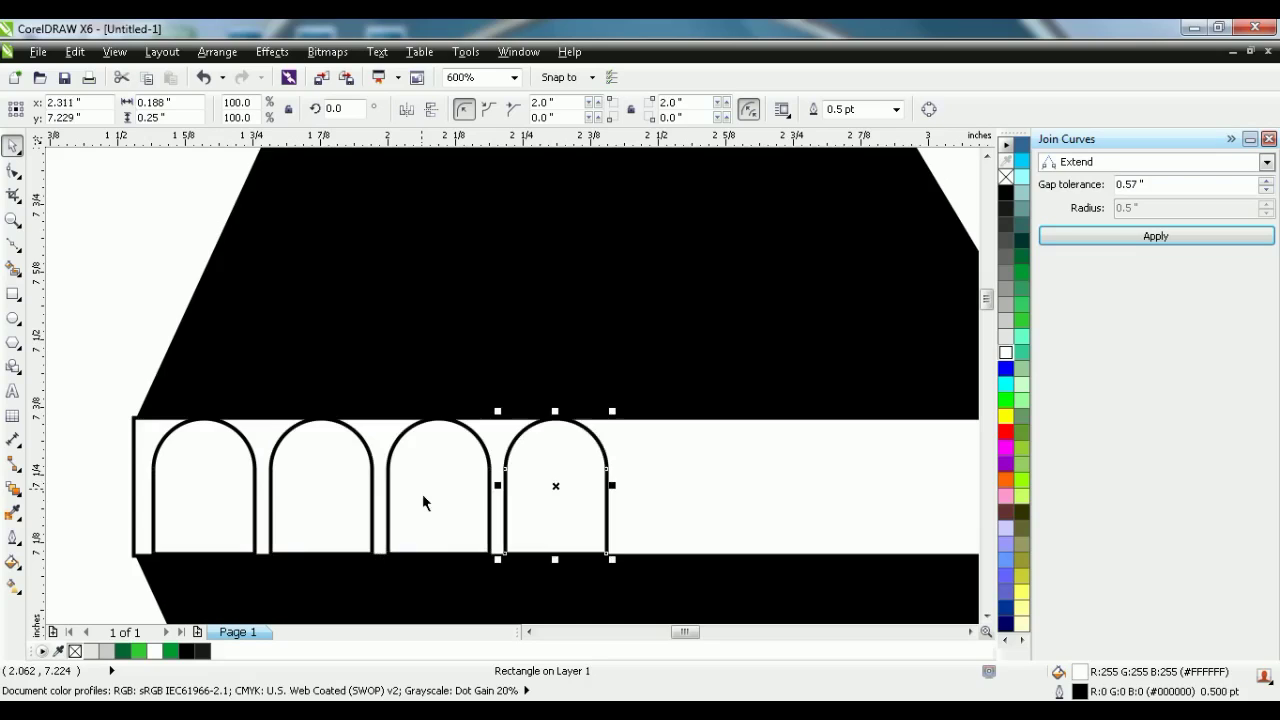
{"action": "key", "text": "ctrl+r"}
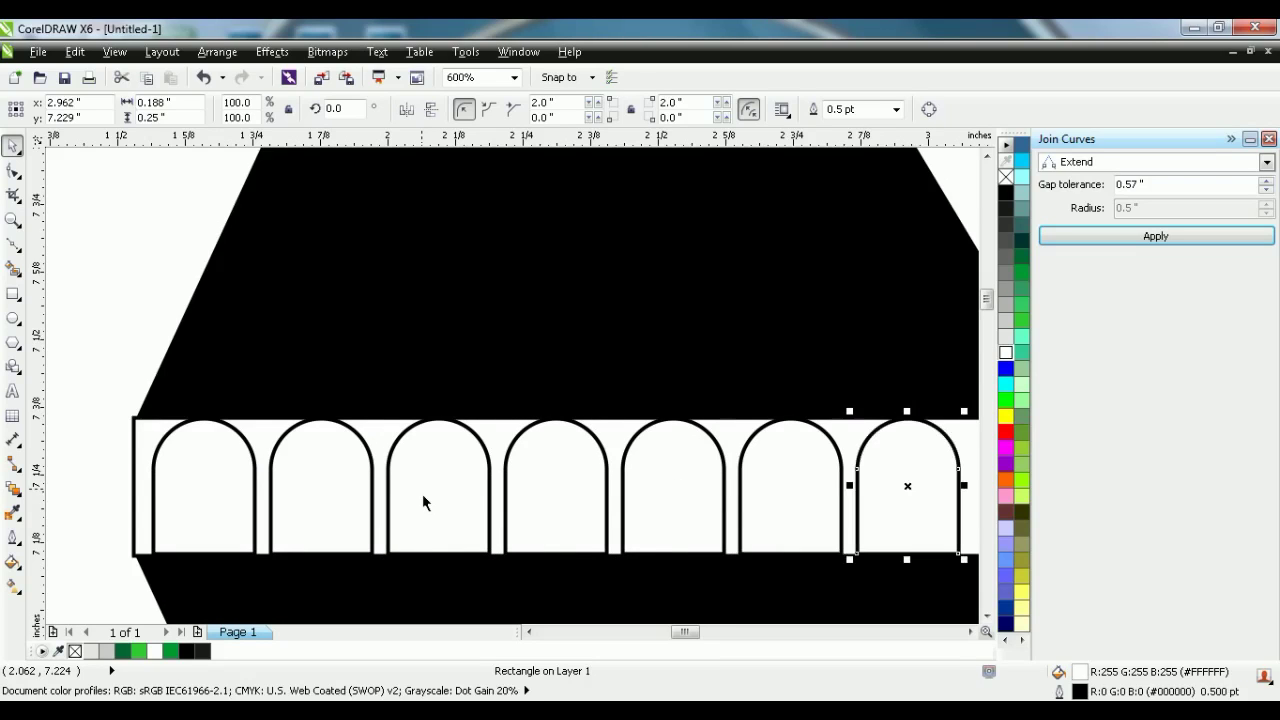
{"action": "scroll", "coordinate": [422, 494], "scroll_direction": "down", "scroll_amount": 1}
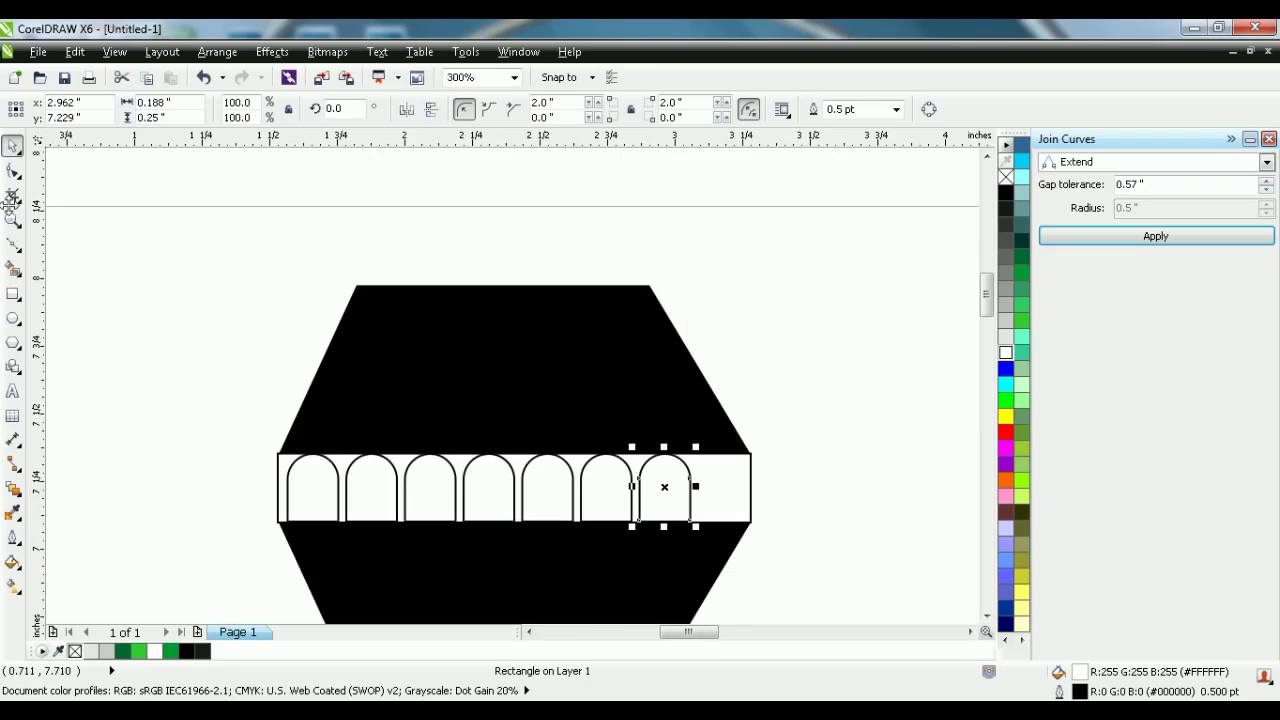
{"action": "left_click", "coordinate": [14, 147]}
{"action": "key", "text": "ctrl+r"}
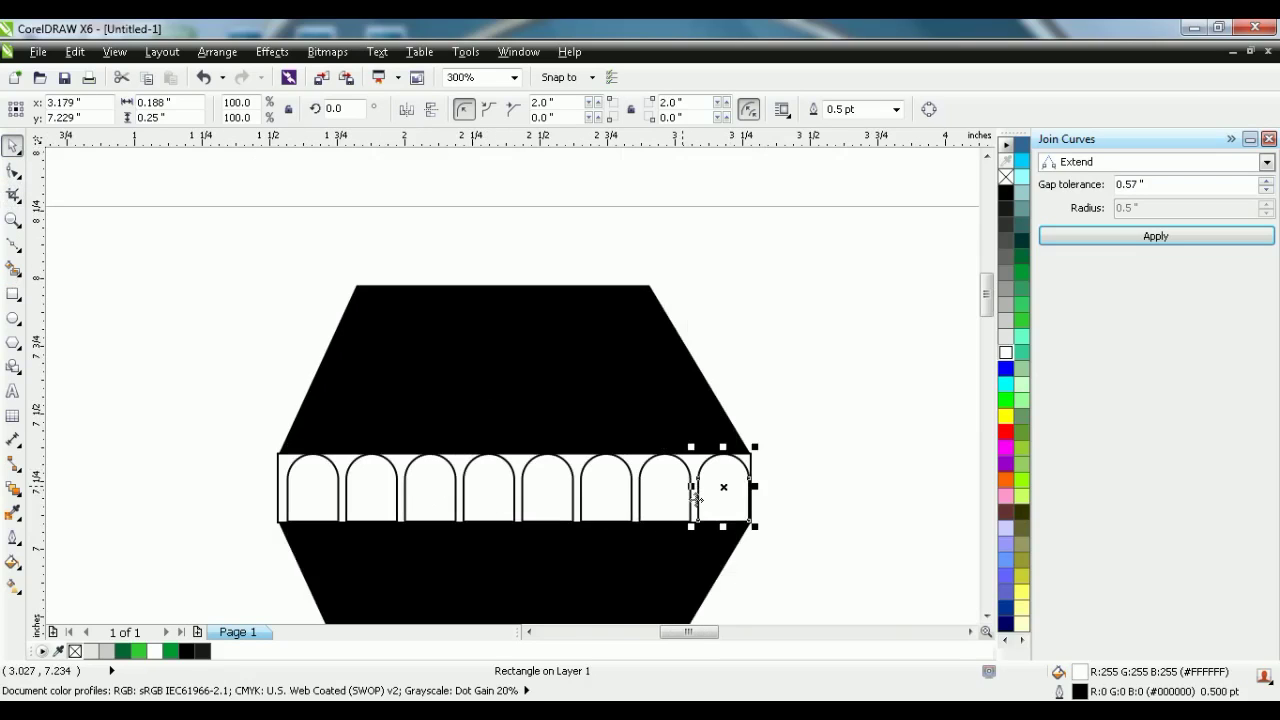
Nudge the first arch left until it sits just inside the left end of the white band
{"action": "left_click", "coordinate": [300, 494]}
{"action": "key", "text": "Left"}
{"action": "key", "text": "Left"}
{"action": "key", "text": "Left"}
{"action": "key", "text": "Left"}
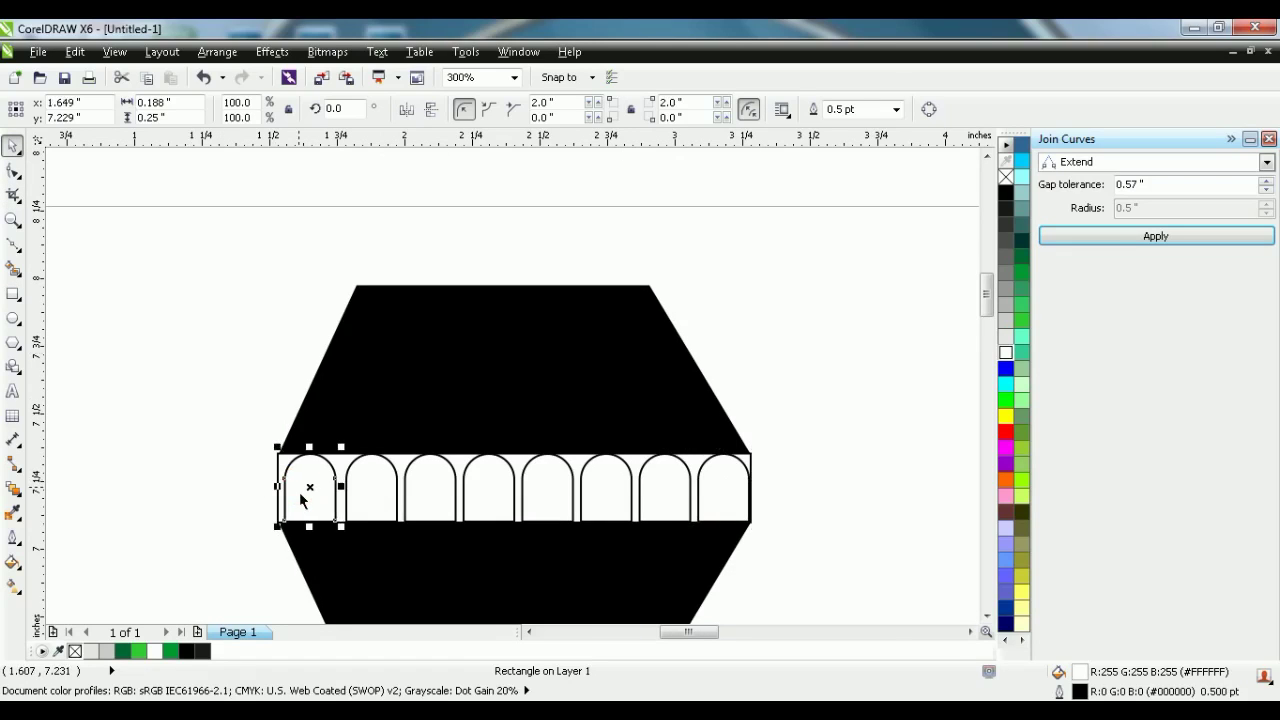
{"action": "key", "text": "Right"}
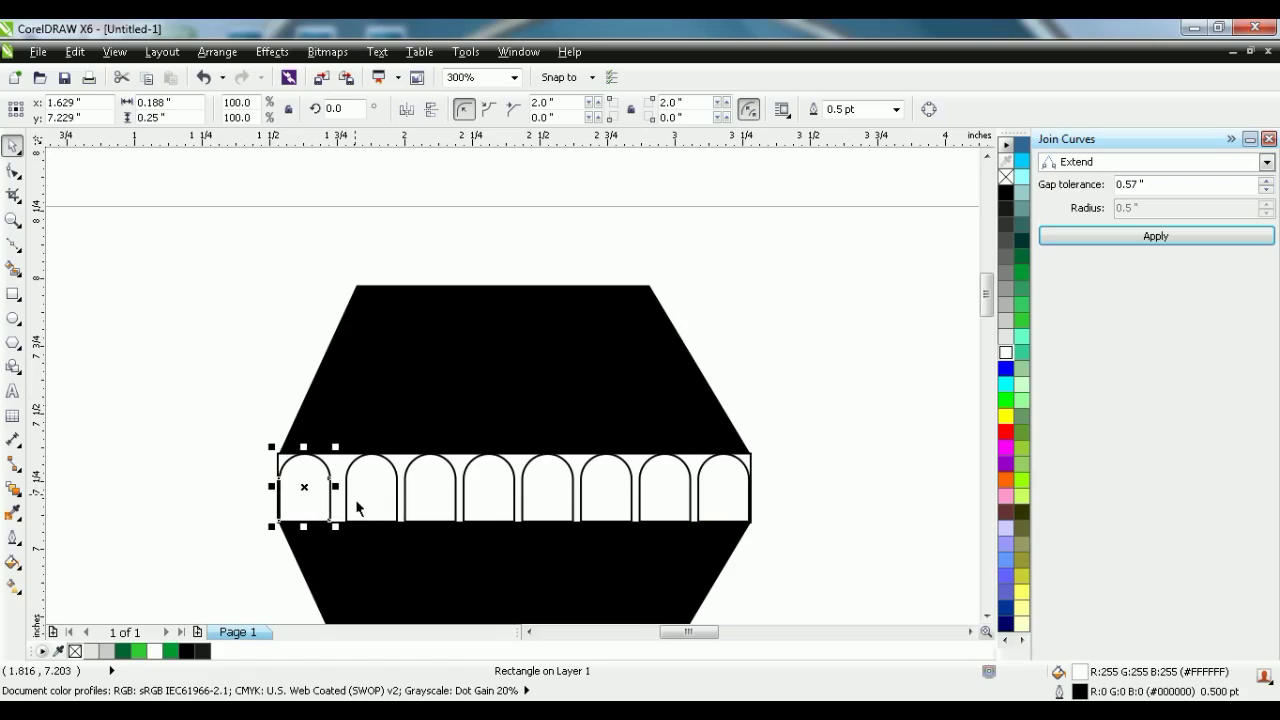
Nudge the second through sixth arches 0.01 inches to the left to even out the spacing in the row
{"action": "left_click", "coordinate": [362, 508]}
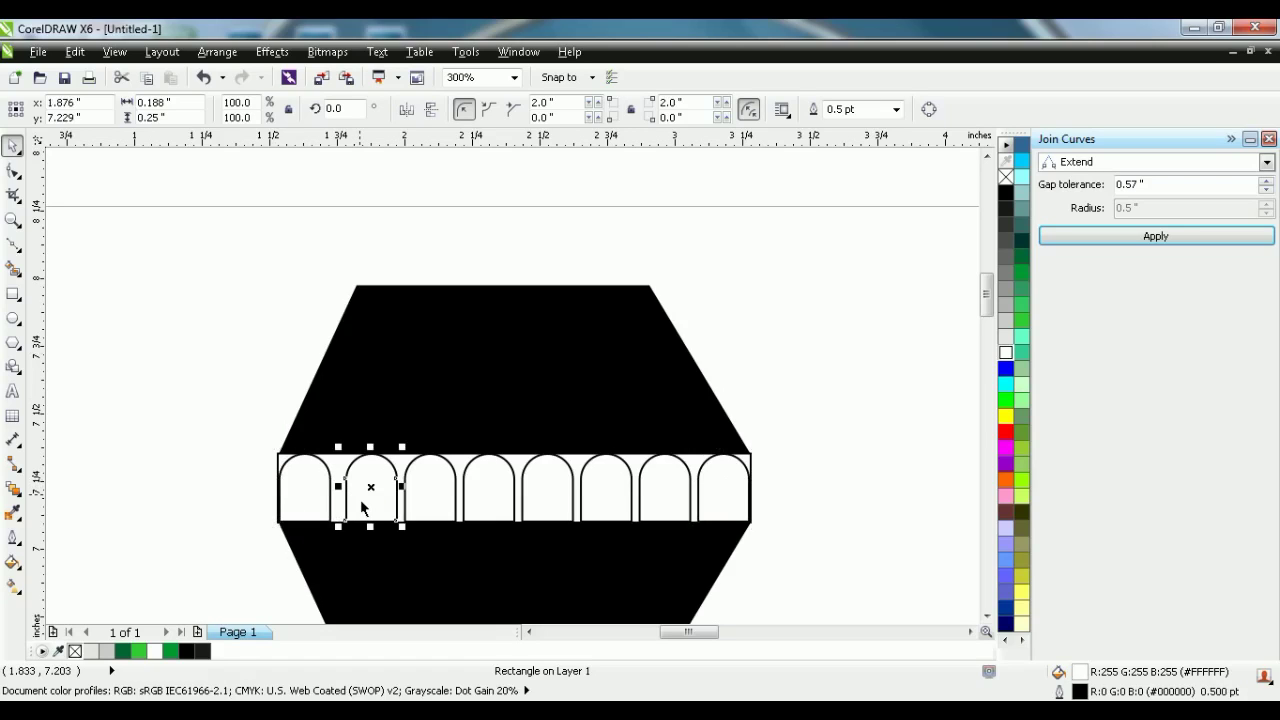
{"action": "key", "text": "Left"}
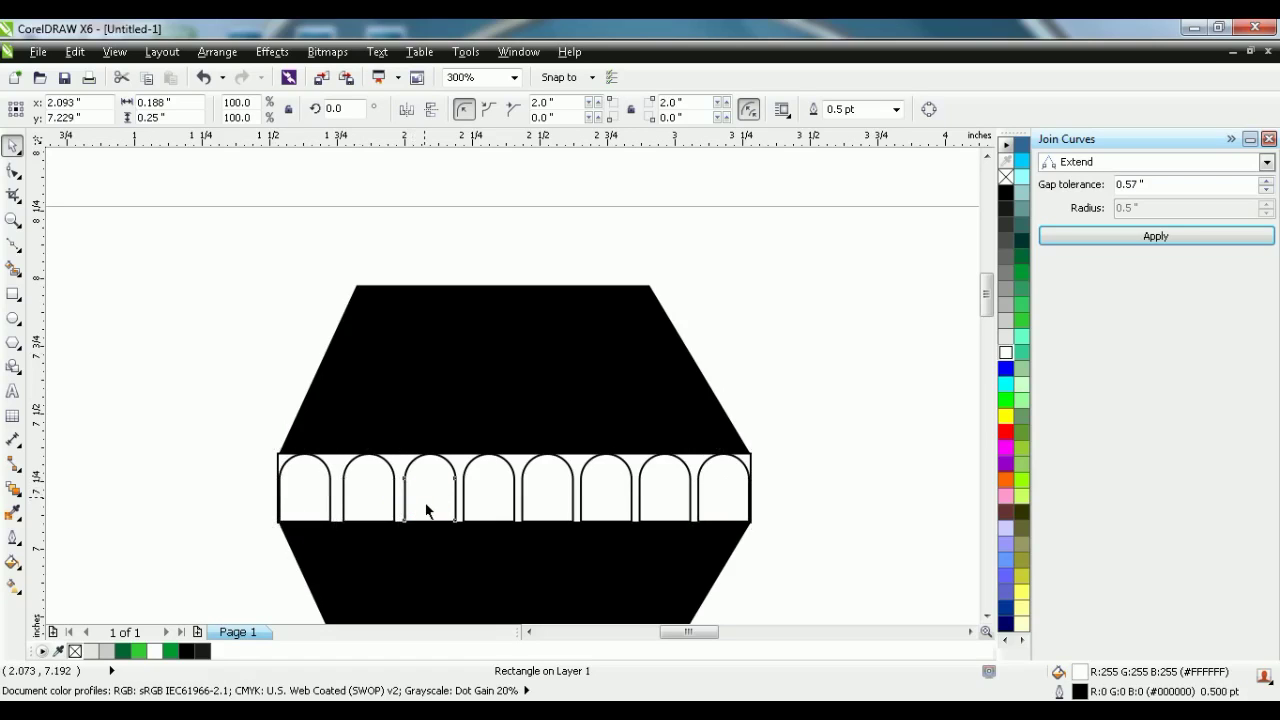
{"action": "left_click", "coordinate": [423, 509]}
{"action": "left_click", "coordinate": [486, 492]}
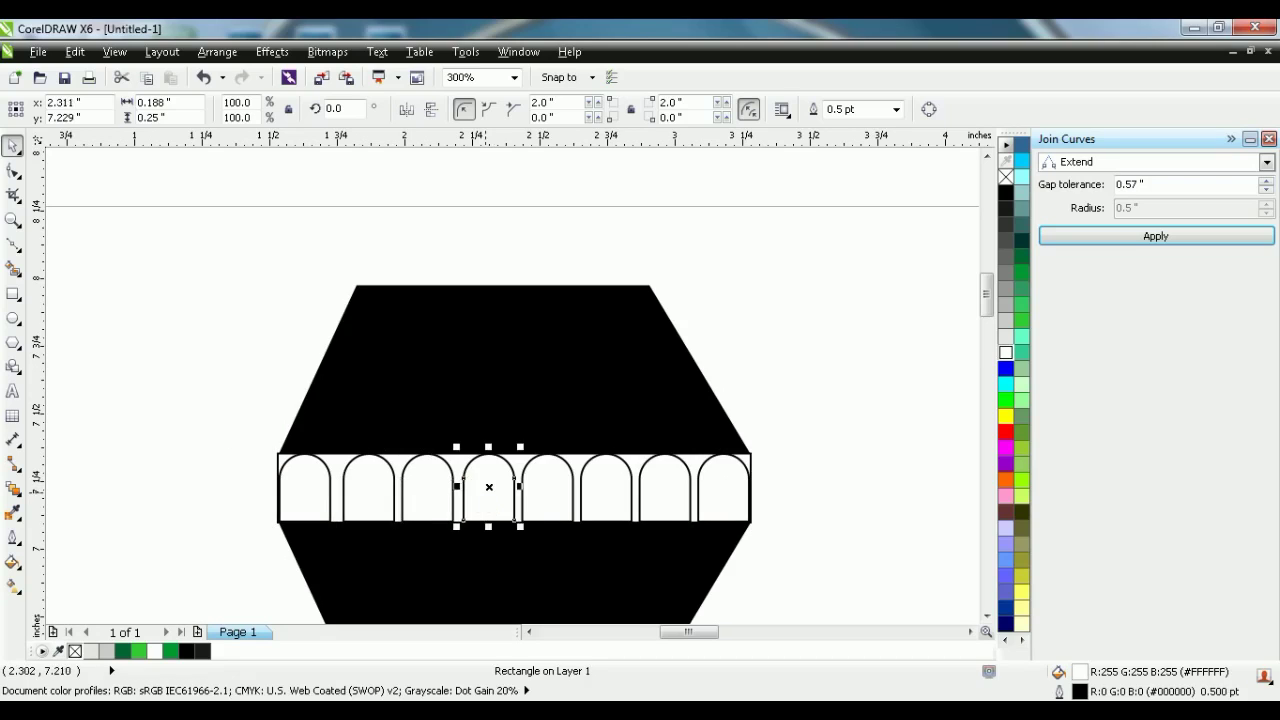
{"action": "left_click", "coordinate": [563, 508]}
{"action": "left_click", "coordinate": [603, 504]}
{"action": "key", "text": "Left"}
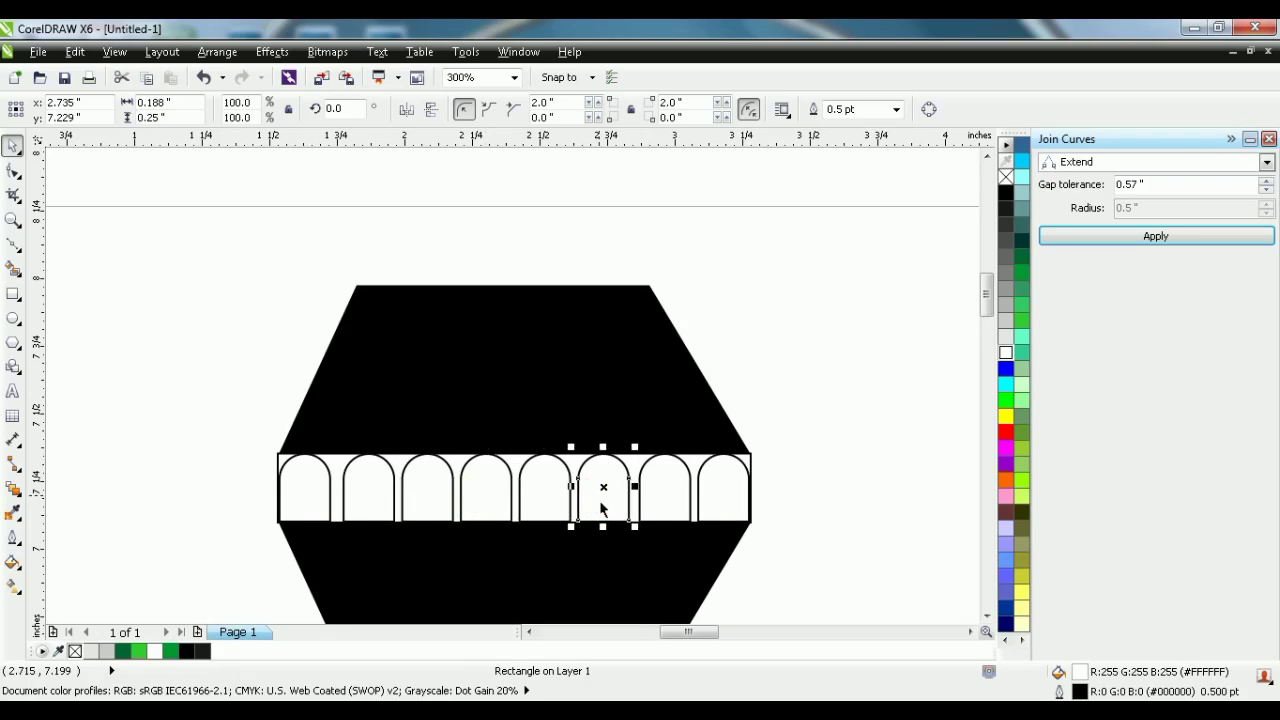
{"action": "left_click", "coordinate": [238, 443]}
Fill the upper black trapezoid with a vertical linear gradient from dark green at its top to light green at its base
{"action": "scroll", "coordinate": [238, 443], "scroll_direction": "down", "scroll_amount": 2}
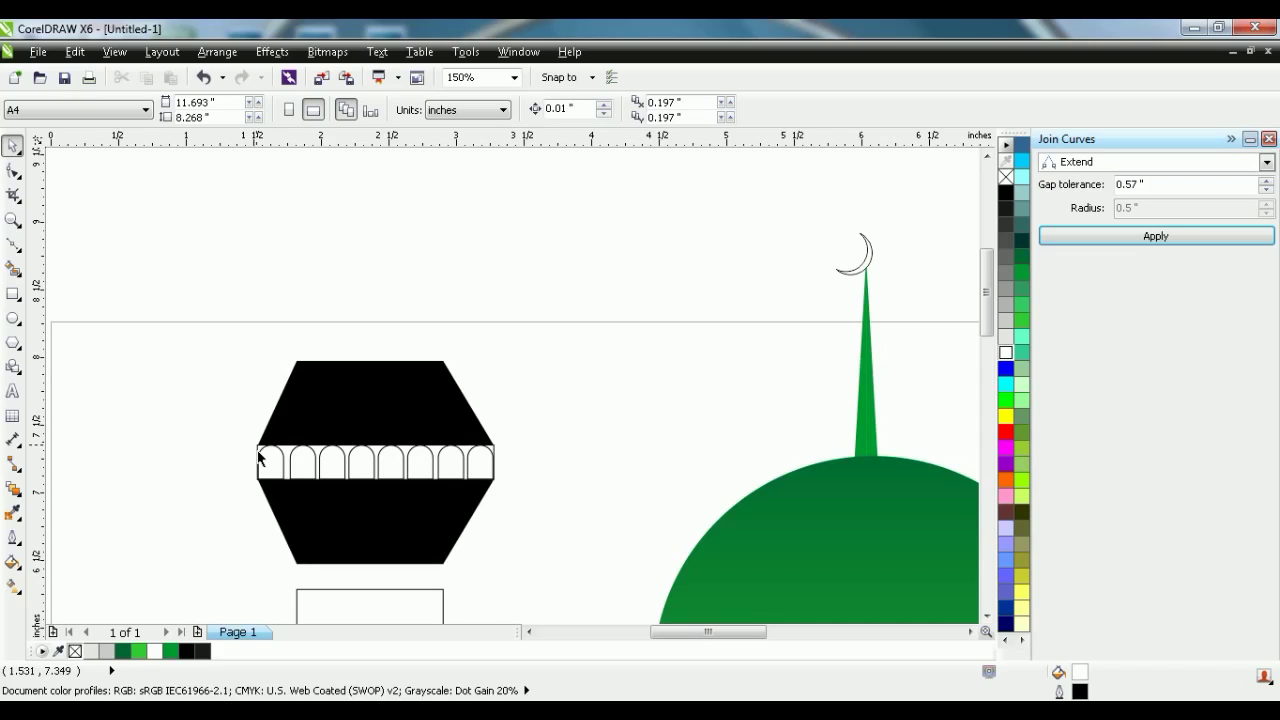
{"action": "left_click", "coordinate": [333, 420]}
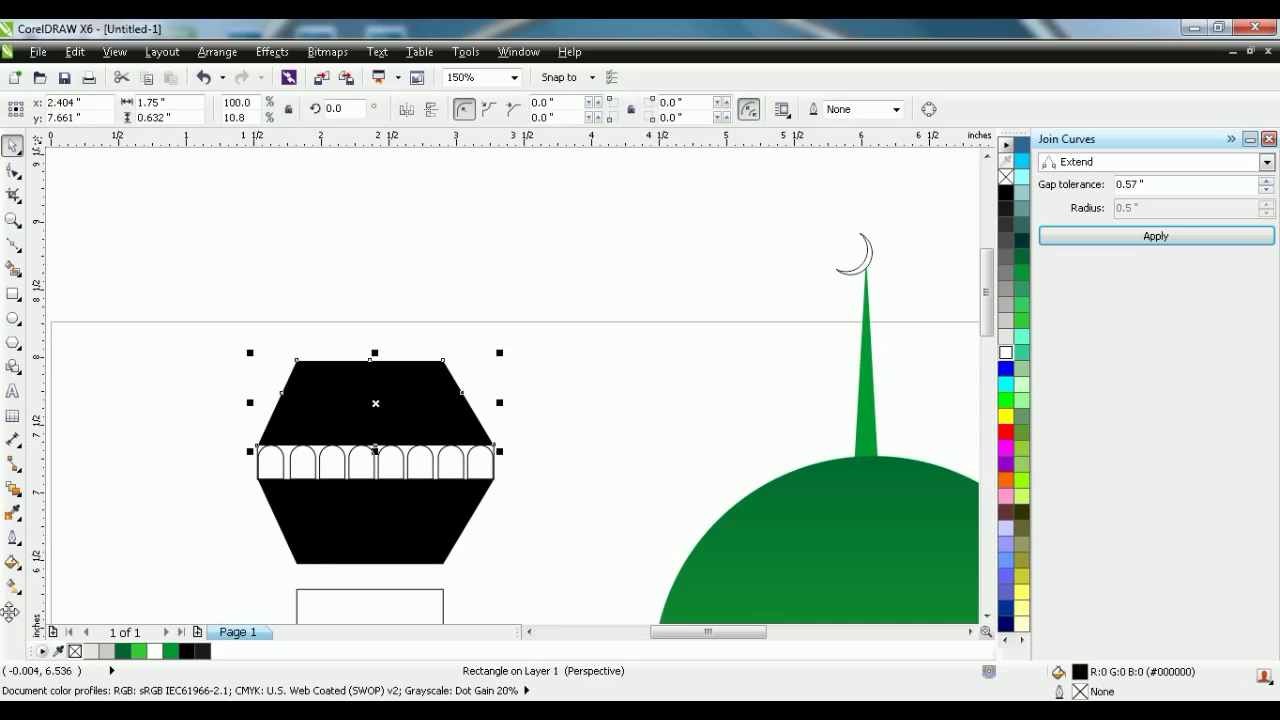
{"action": "left_click", "coordinate": [12, 586]}
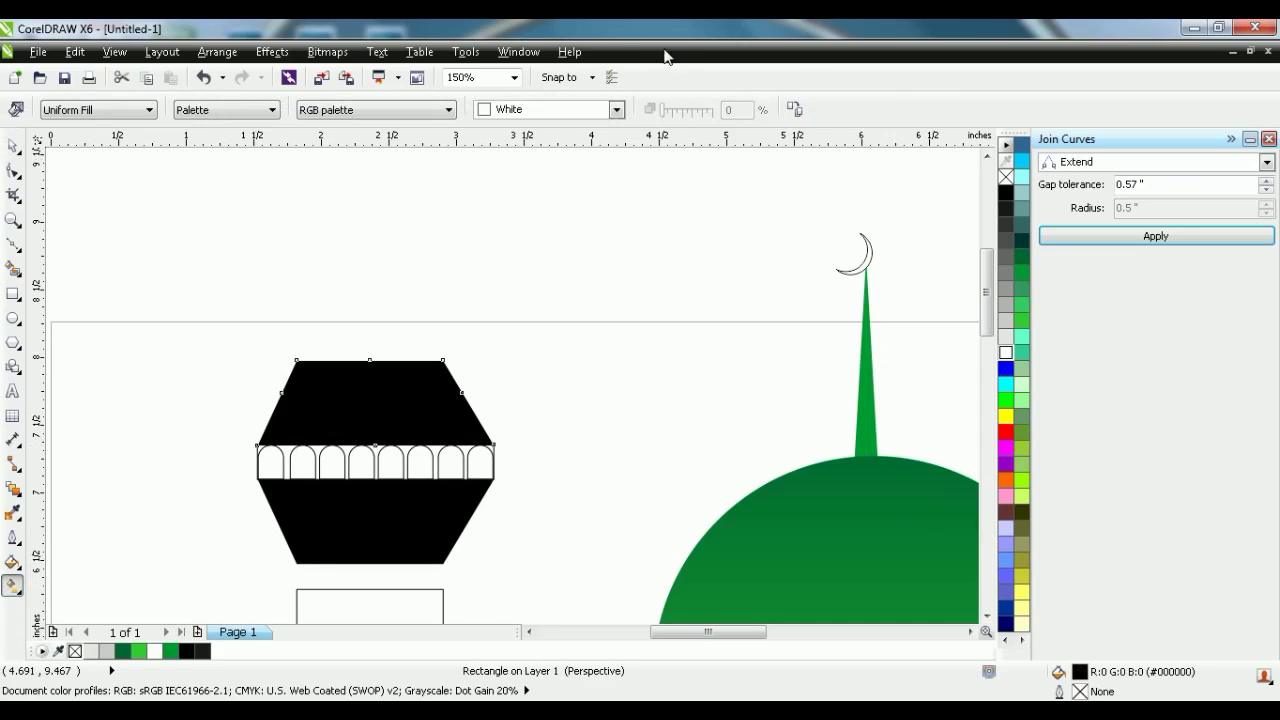
{"action": "left_click_drag", "start_coordinate": [375, 355], "coordinate": [375, 450]}
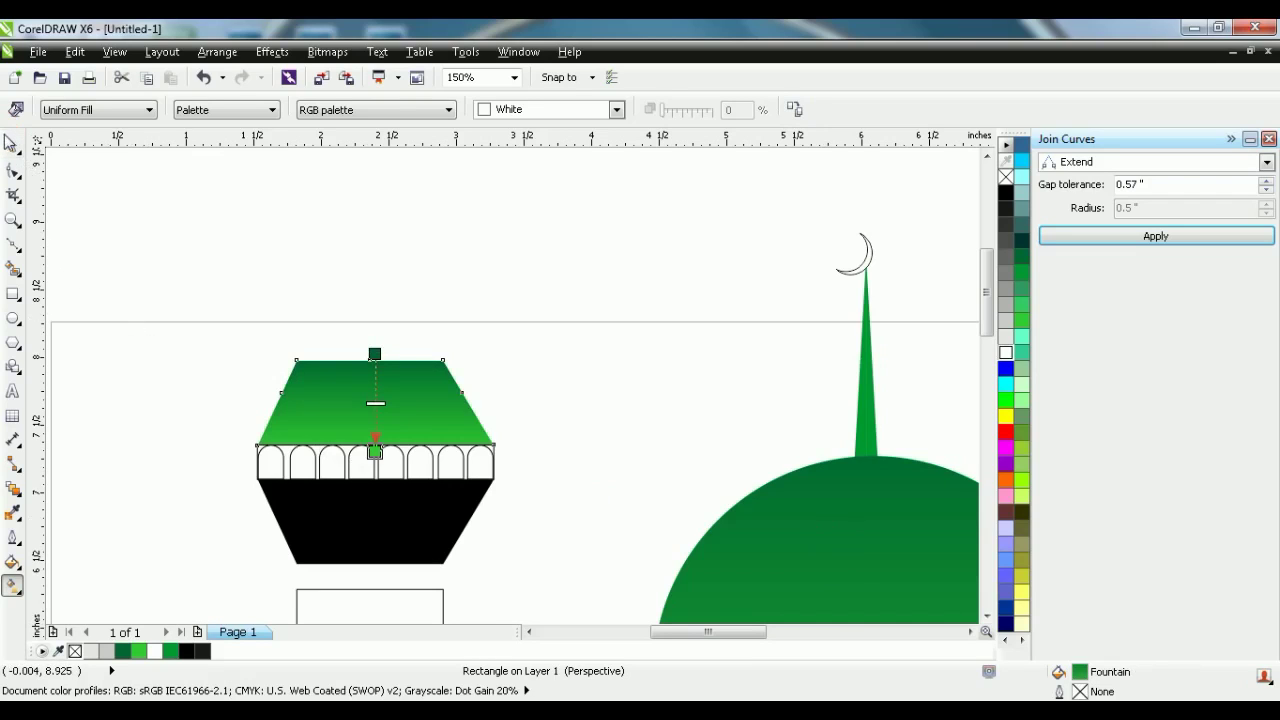
{"action": "left_click", "coordinate": [12, 144]}
{"action": "left_click", "coordinate": [143, 291]}
Copy the upper trapezoid's green gradient fill onto the lower black trapezoid
{"action": "left_click", "coordinate": [304, 543]}
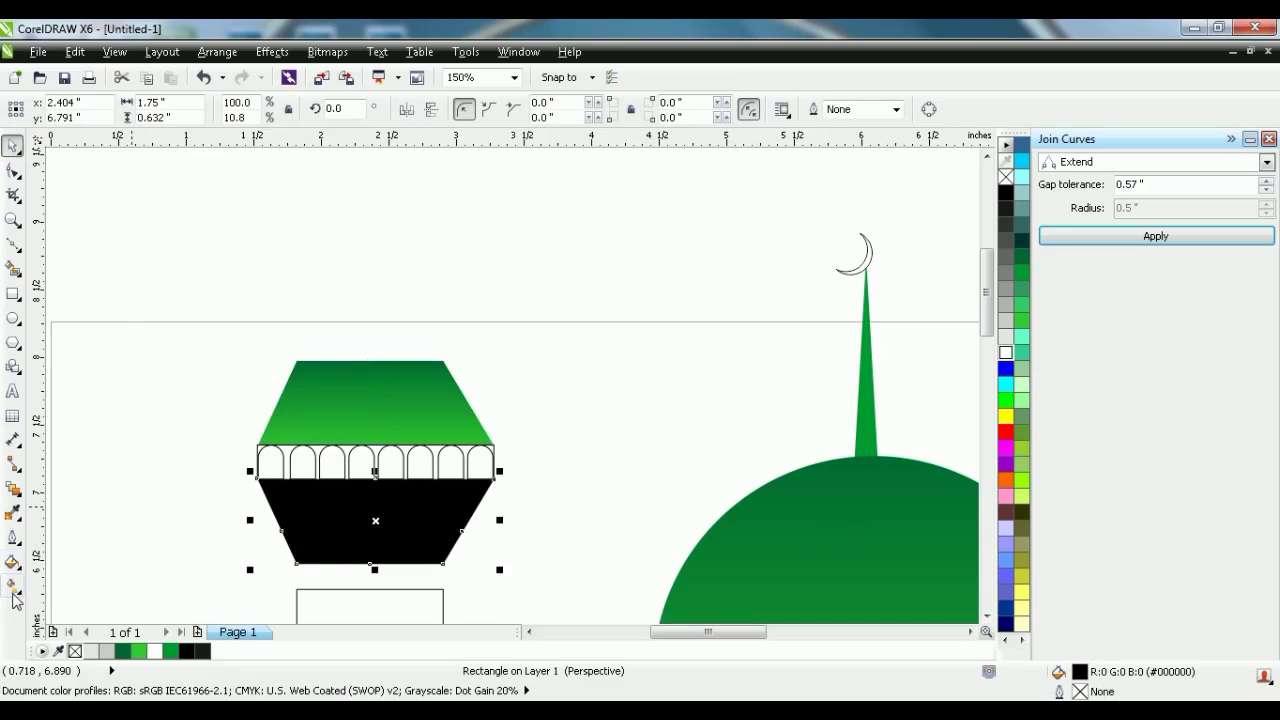
{"action": "left_click", "coordinate": [12, 585]}
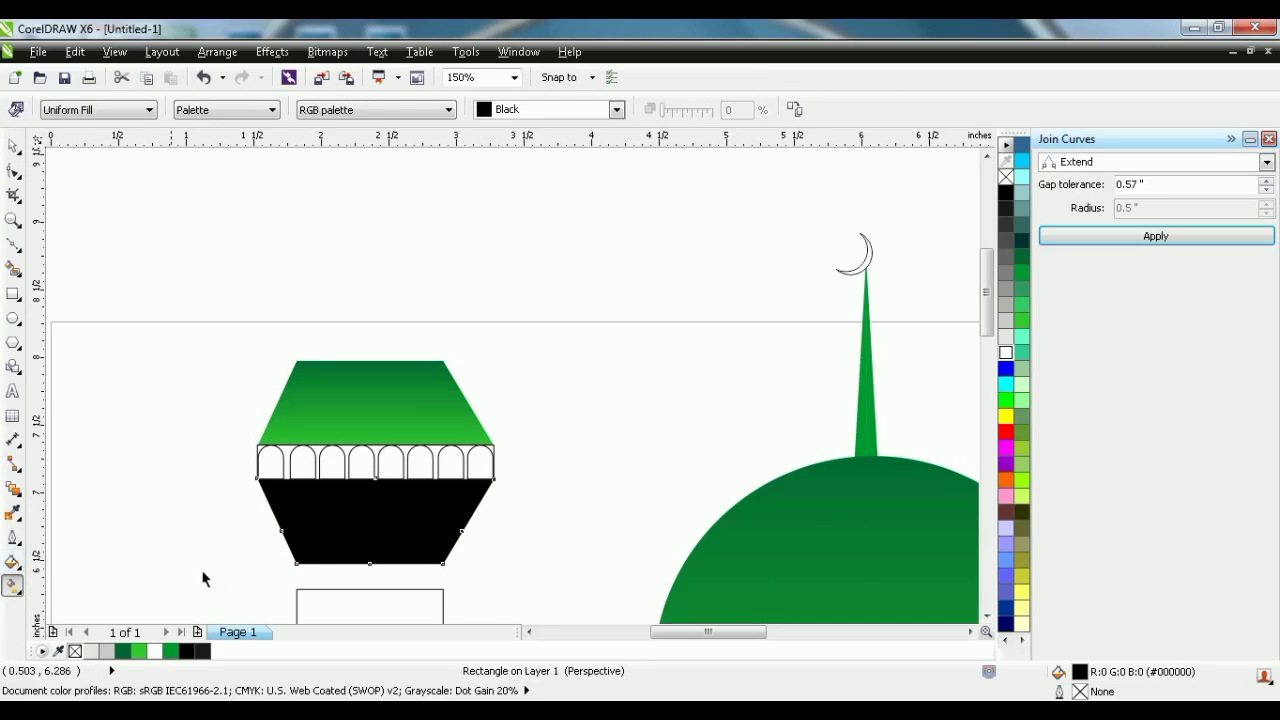
{"action": "left_click", "coordinate": [793, 109]}
{"action": "left_click", "coordinate": [370, 400]}
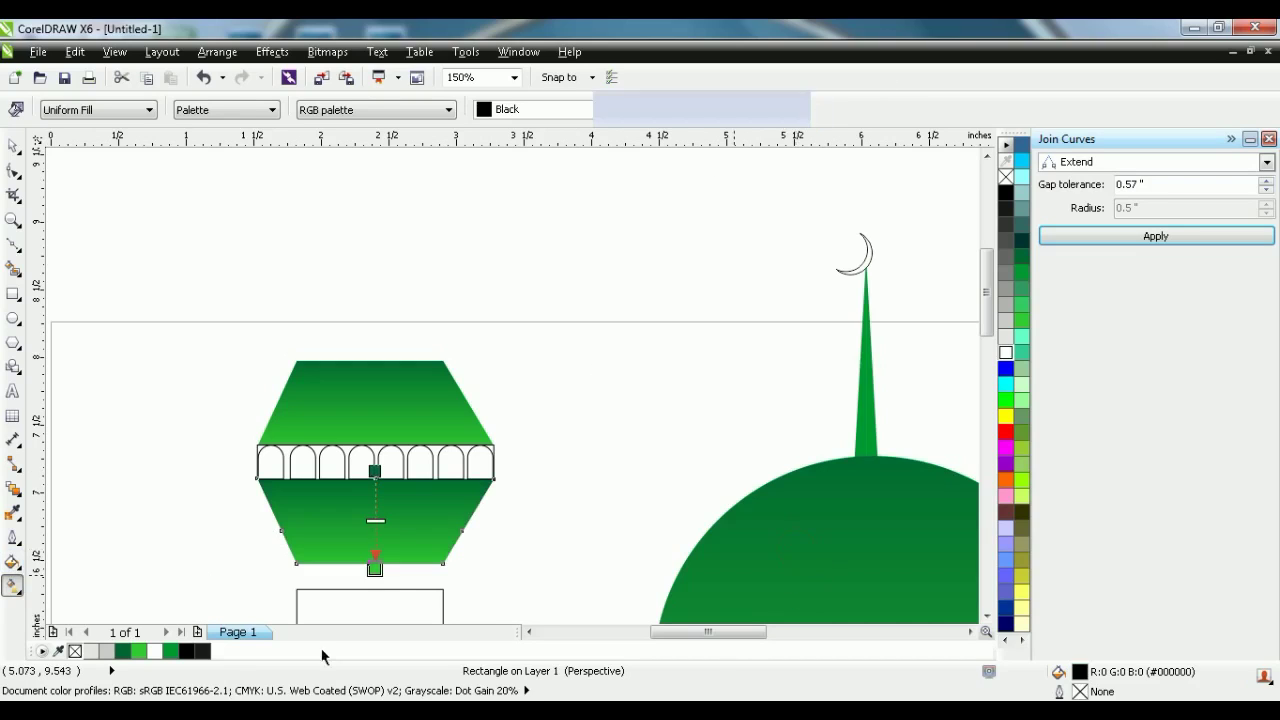
{"action": "left_click", "coordinate": [13, 148]}
{"action": "left_click", "coordinate": [158, 370]}
Copy the trapezoid's green gradient fill onto the white band behind the eight arches
{"action": "scroll", "coordinate": [257, 449], "scroll_direction": "up", "scroll_amount": 1}
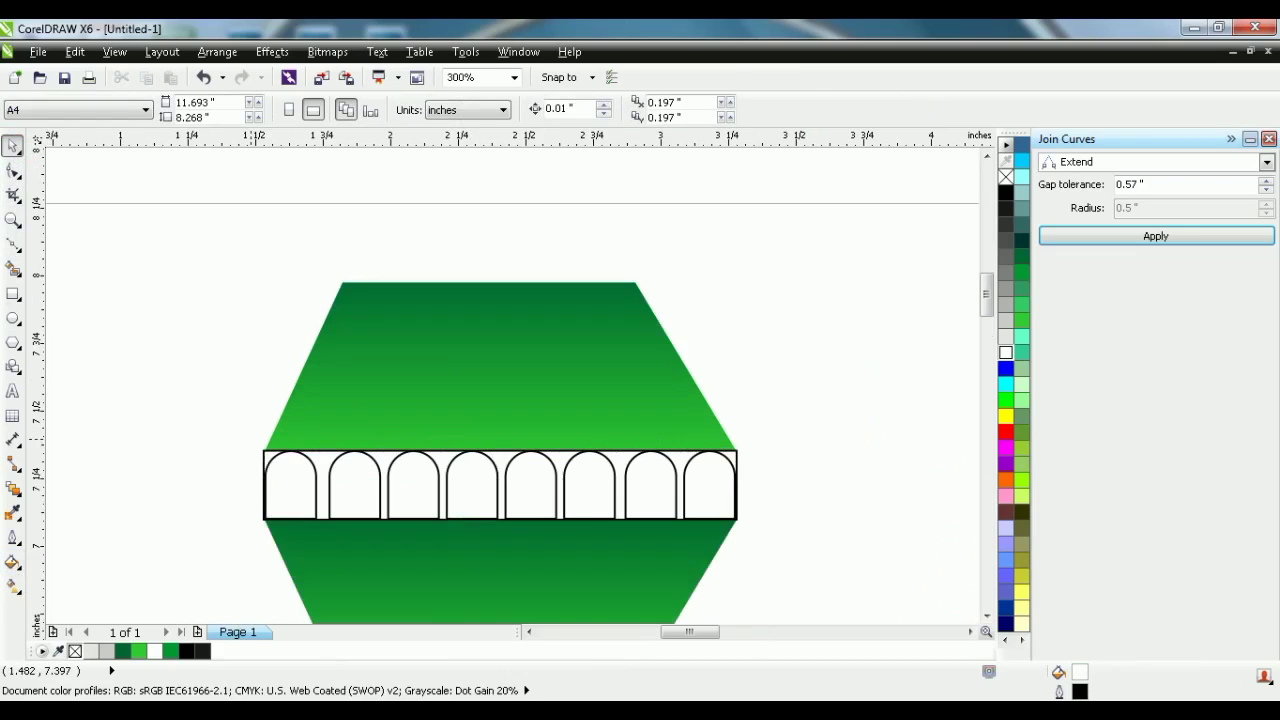
{"action": "left_click", "coordinate": [266, 452]}
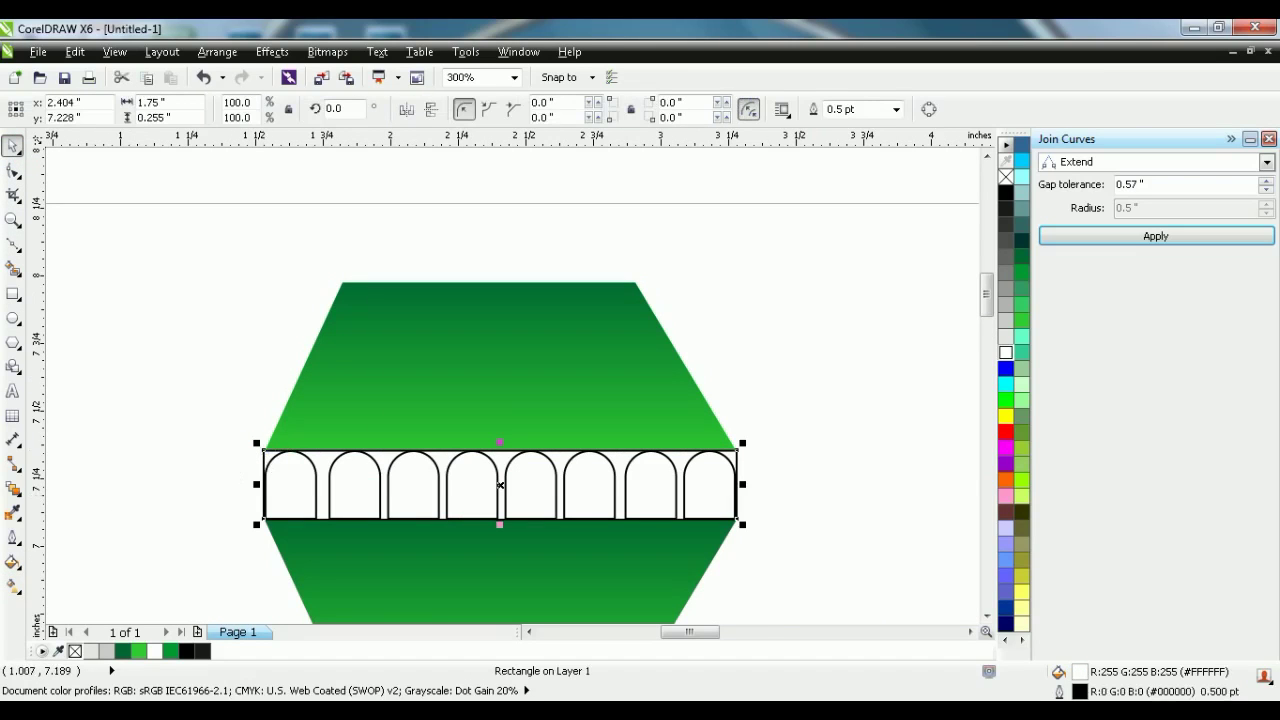
{"action": "left_click", "coordinate": [13, 587]}
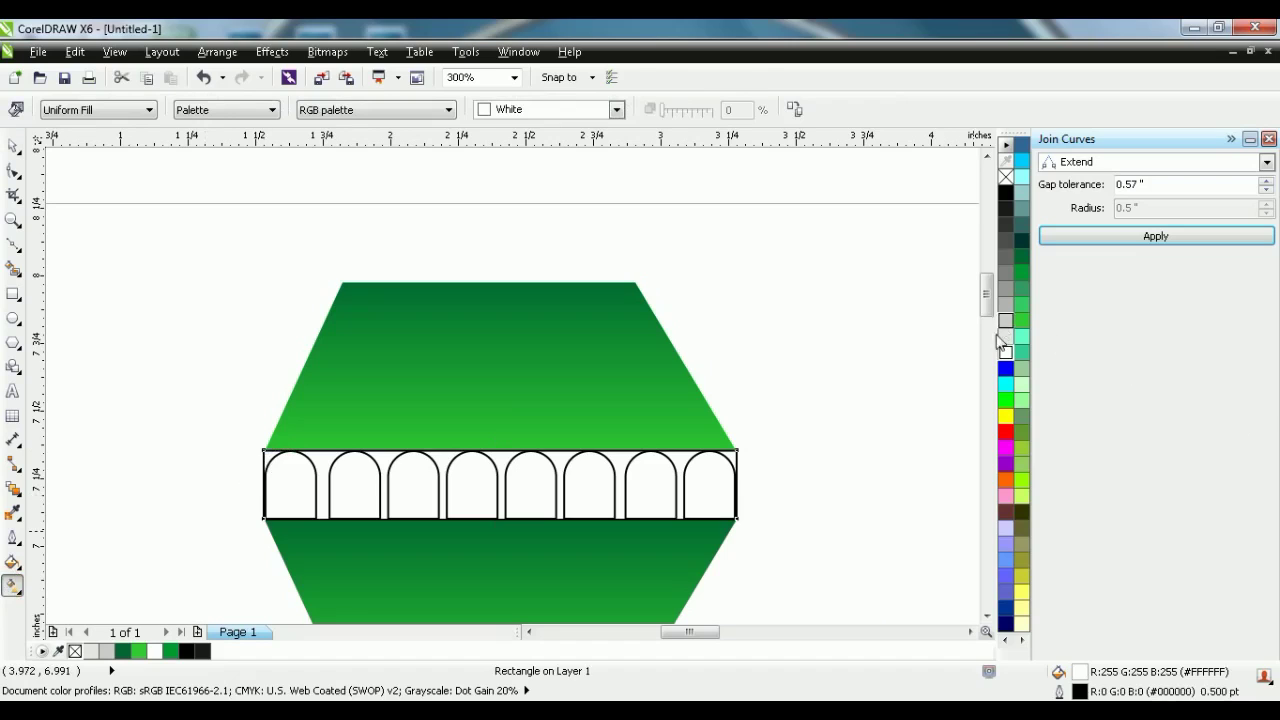
{"action": "scroll", "coordinate": [931, 398], "scroll_direction": "down", "scroll_amount": 3}
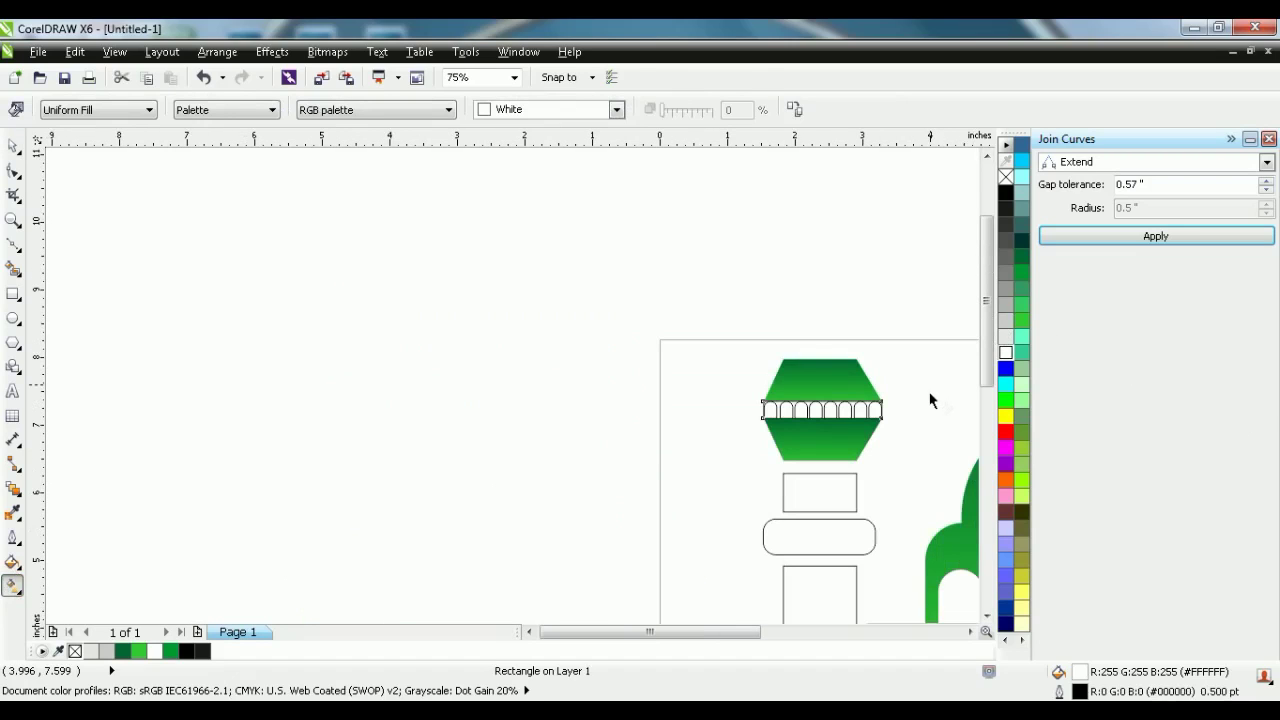
{"action": "left_click", "coordinate": [795, 109]}
{"action": "left_click", "coordinate": [788, 385]}
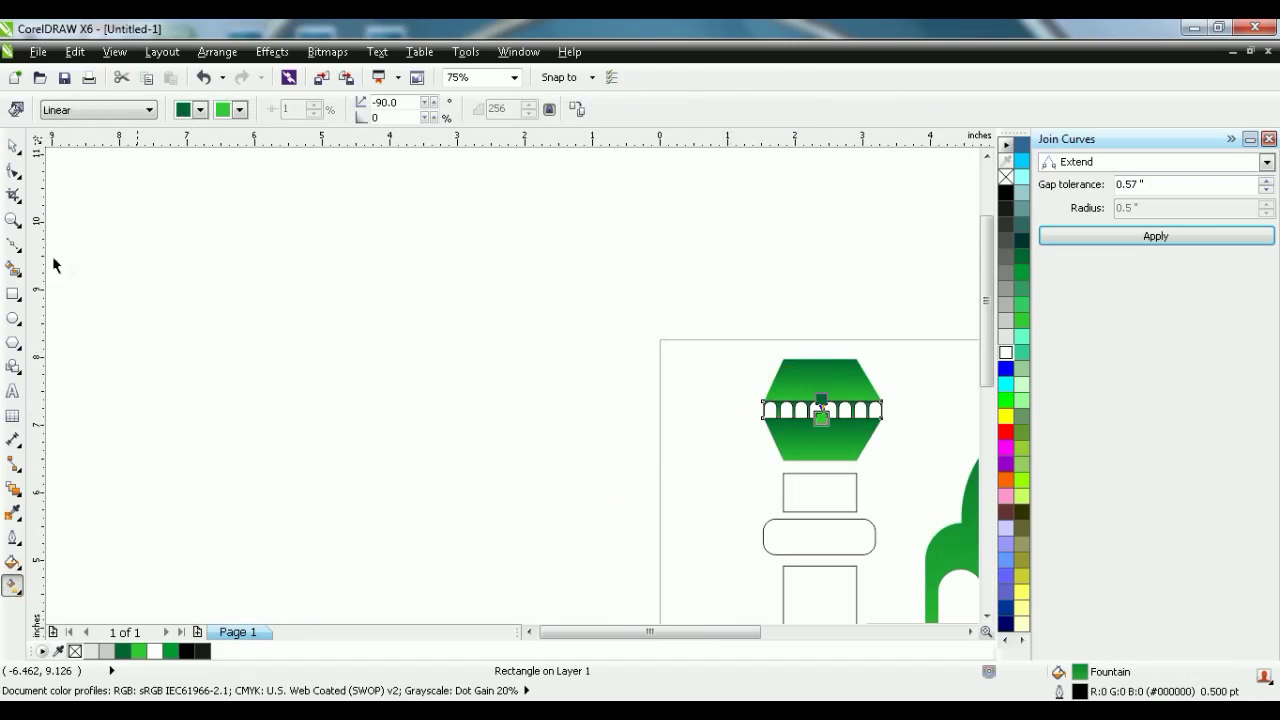
{"action": "left_click", "coordinate": [13, 145]}
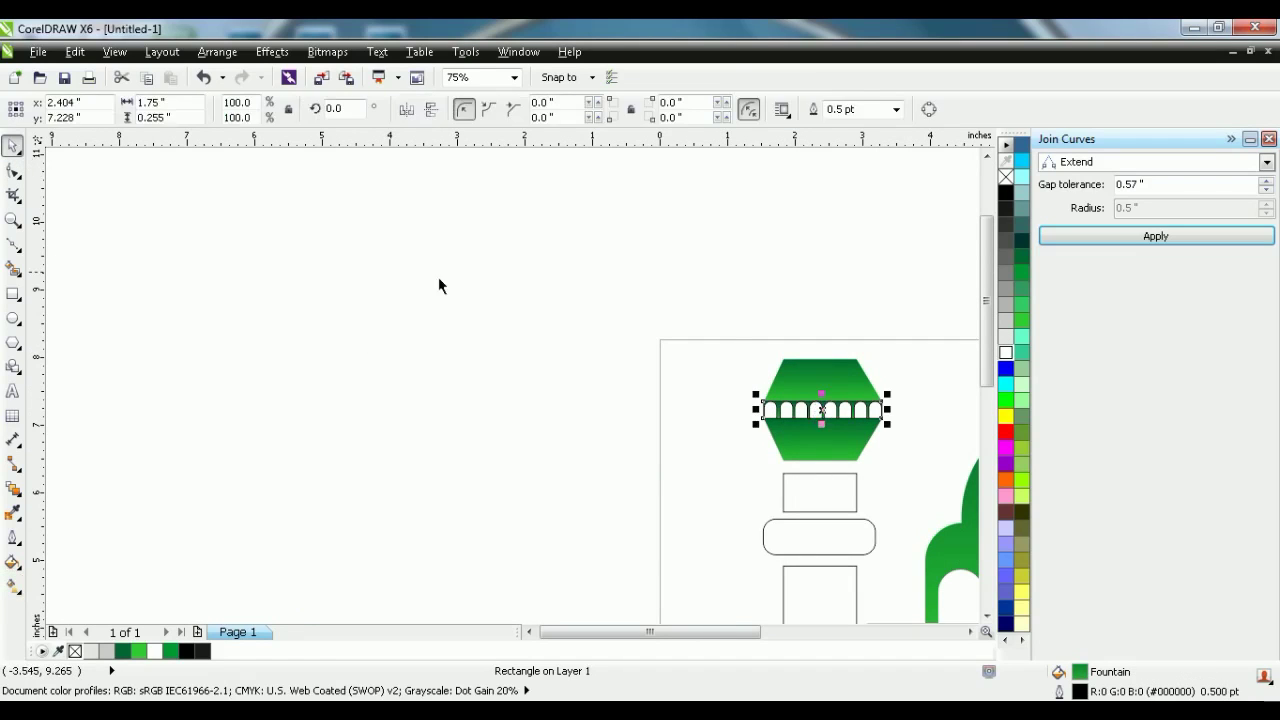
{"action": "left_click", "coordinate": [439, 280]}
Select the green gradient band behind the row of arches
{"action": "scroll", "coordinate": [757, 409], "scroll_direction": "up", "scroll_amount": 3}
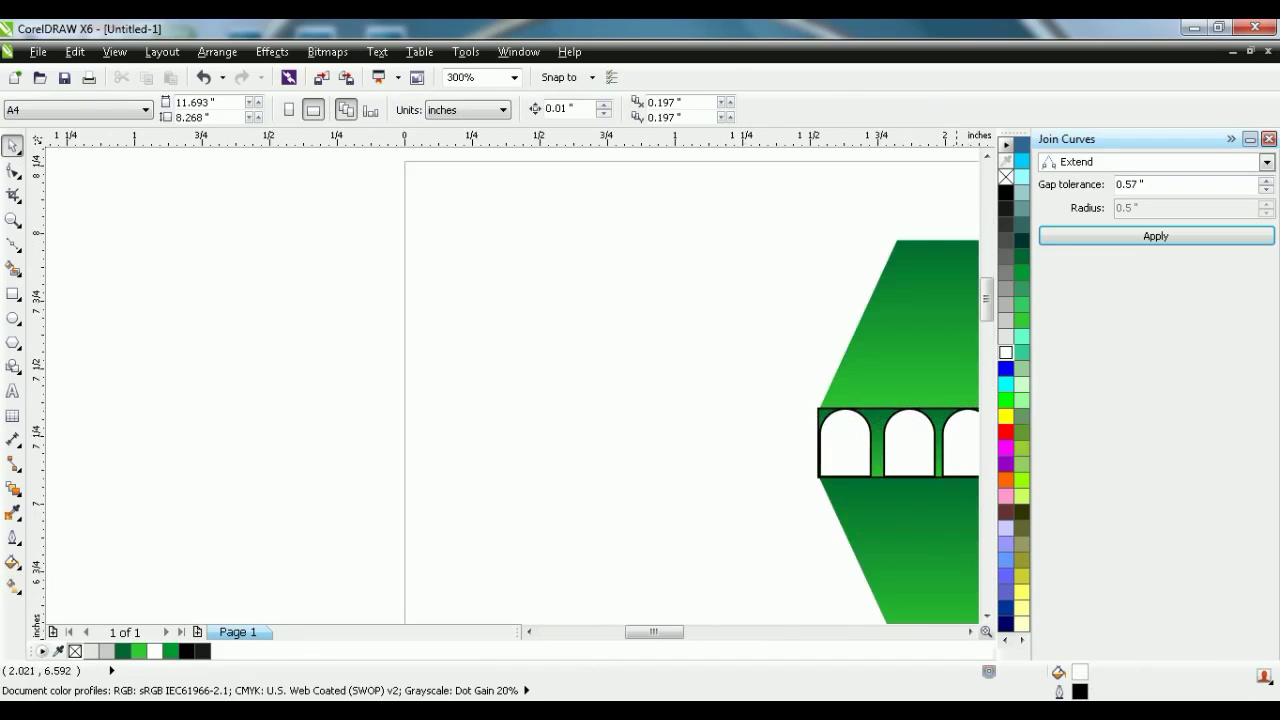
{"action": "left_click", "coordinate": [970, 632]}
{"action": "left_click", "coordinate": [970, 632]}
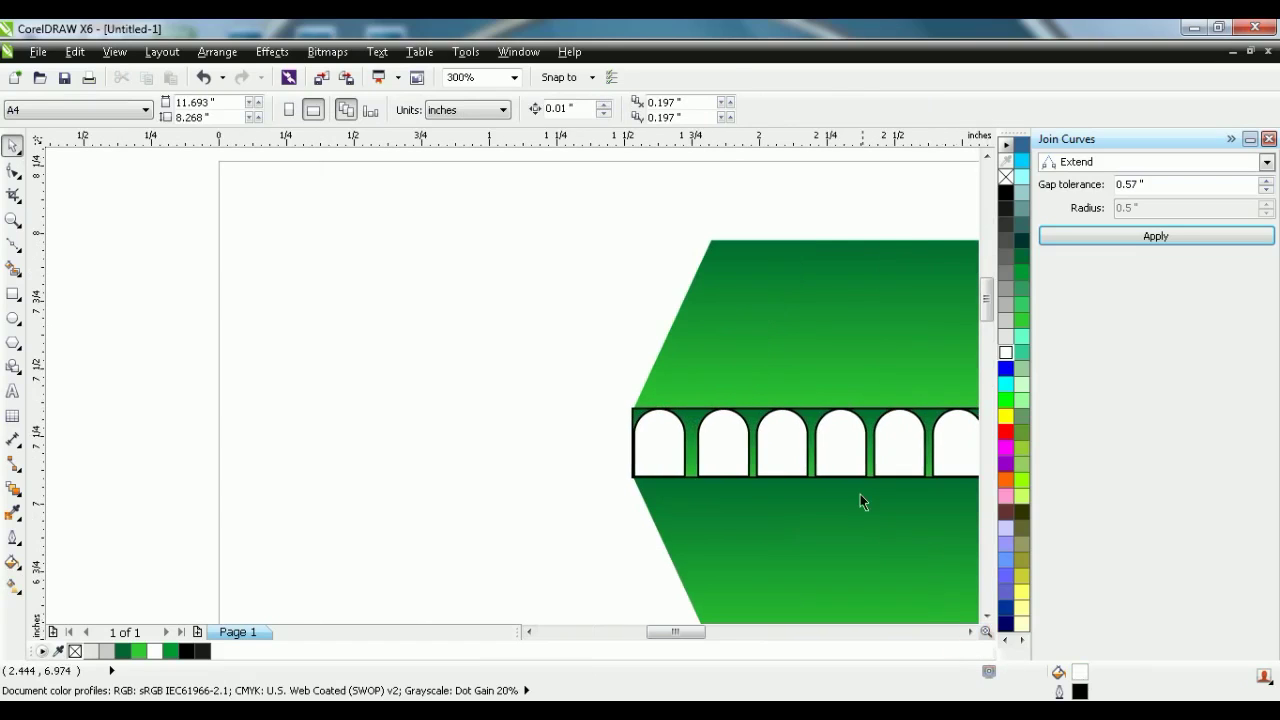
{"action": "scroll", "coordinate": [860, 494], "scroll_direction": "down", "scroll_amount": 3}
{"action": "scroll", "coordinate": [859, 492], "scroll_direction": "up", "scroll_amount": 1}
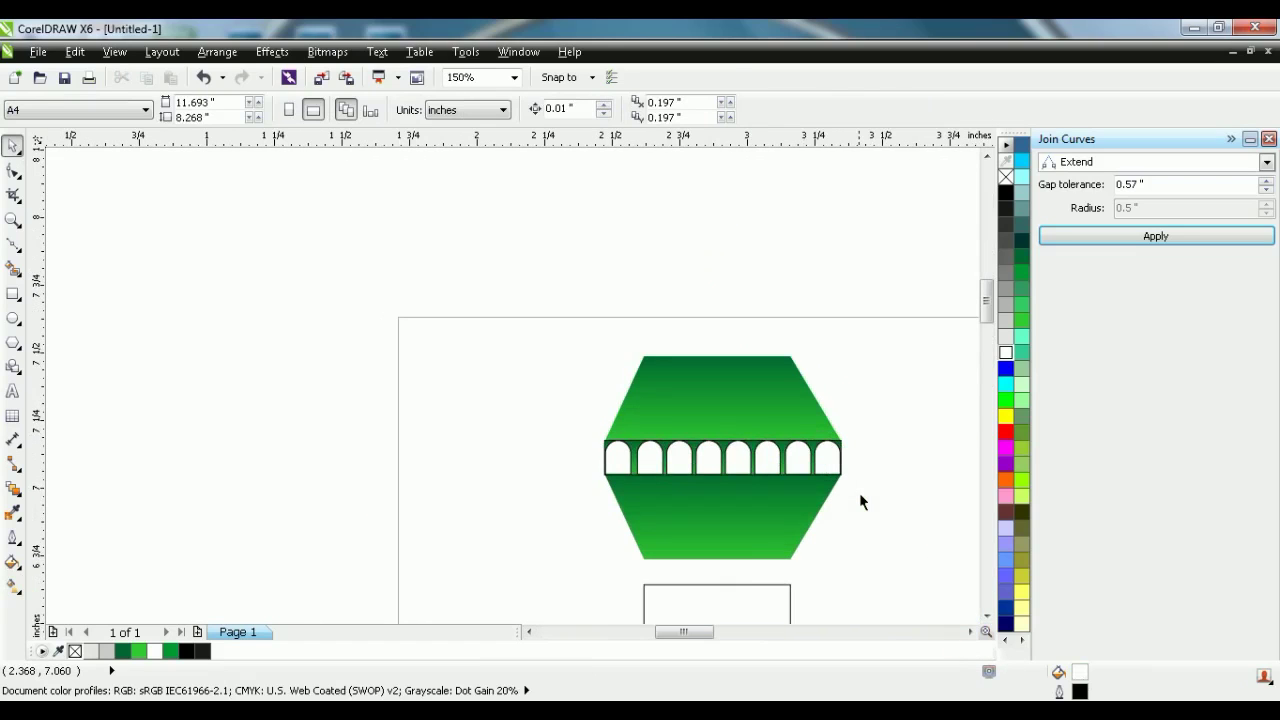
{"action": "scroll", "coordinate": [859, 492], "scroll_direction": "up", "scroll_amount": 1}
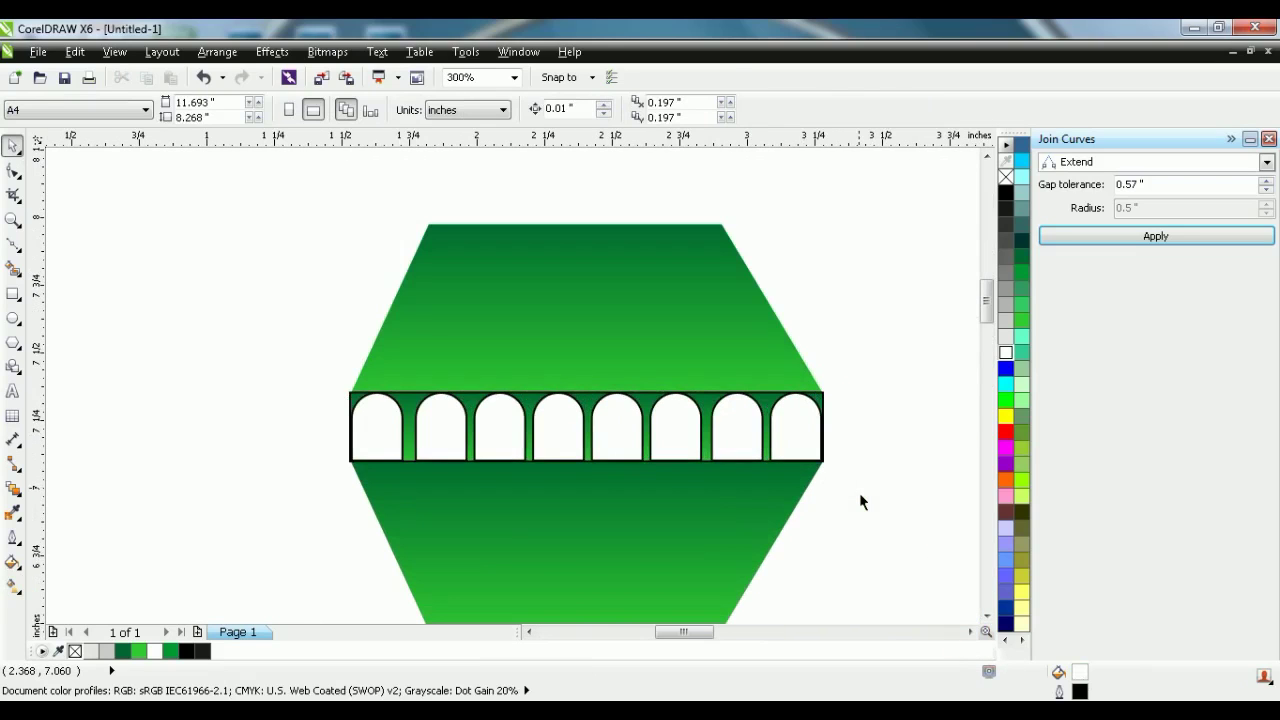
{"action": "left_click", "coordinate": [350, 412]}
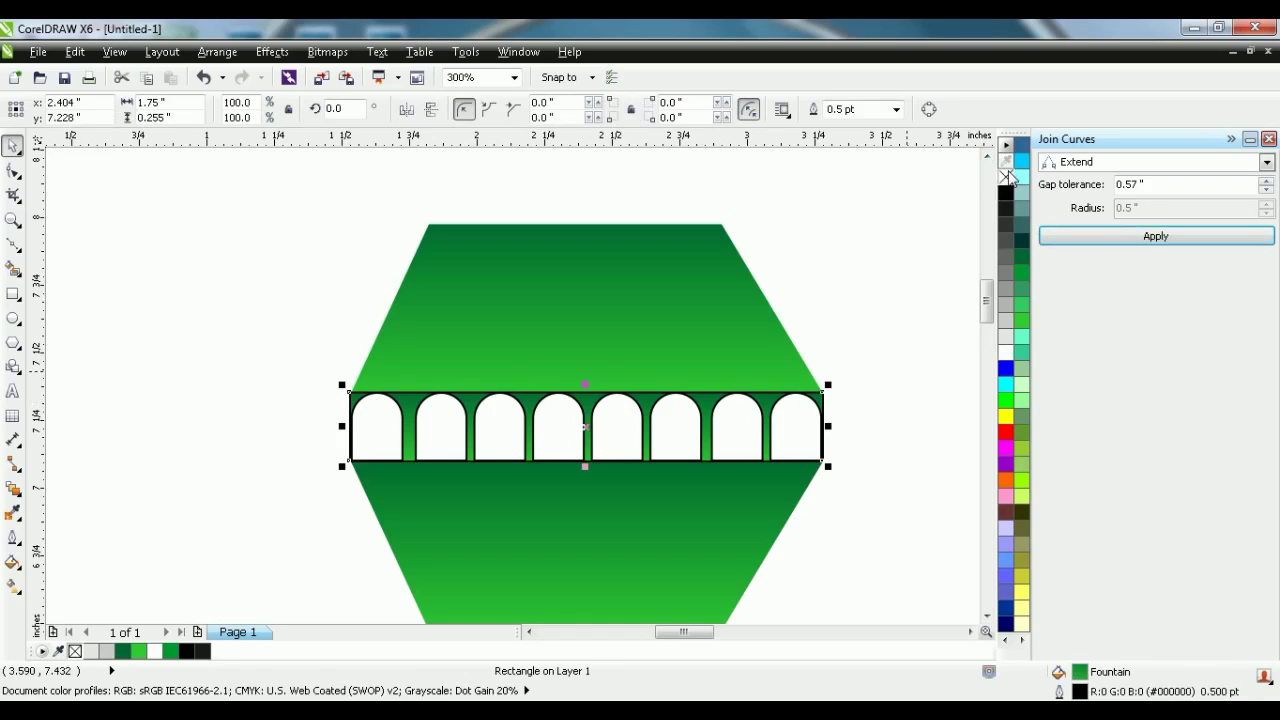
Remove the outline of the green band between the two trapezoids and trim the eight white arches out of it
{"action": "right_click", "coordinate": [1006, 176]}
{"action": "left_click", "coordinate": [938, 250]}
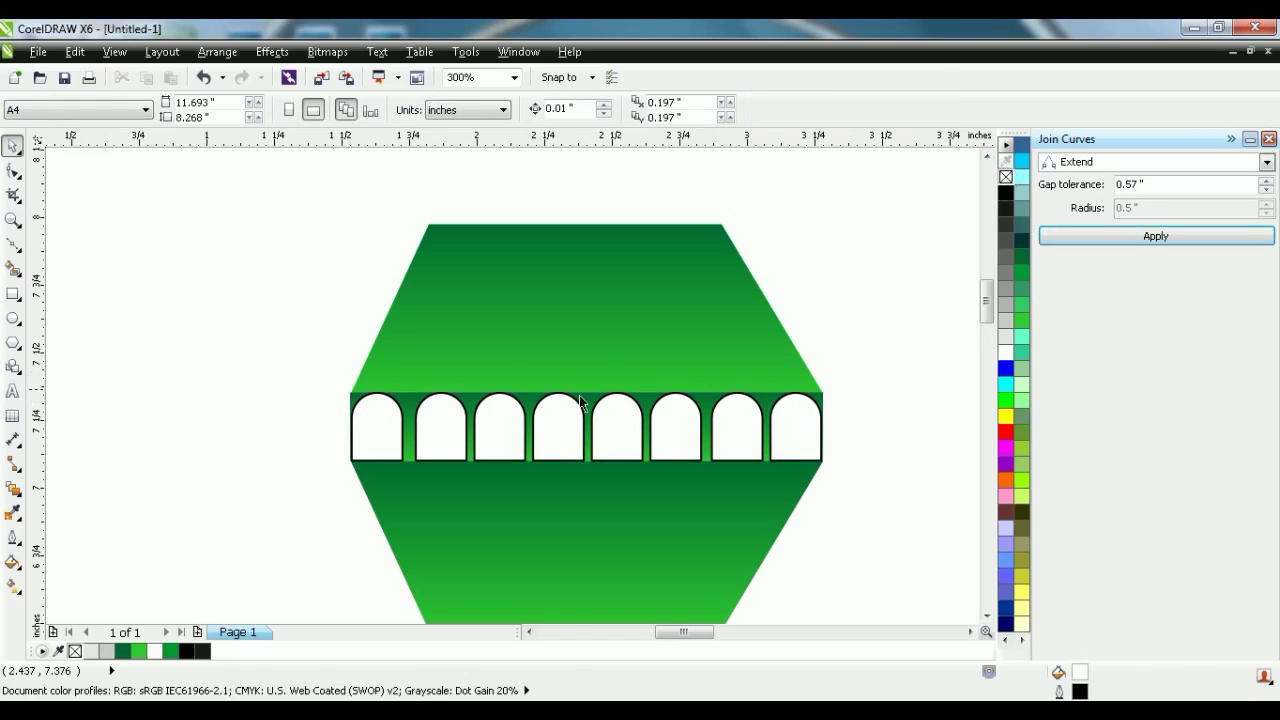
{"action": "left_click", "coordinate": [380, 432]}
{"action": "left_click", "coordinate": [440, 435], "text": "shift"}
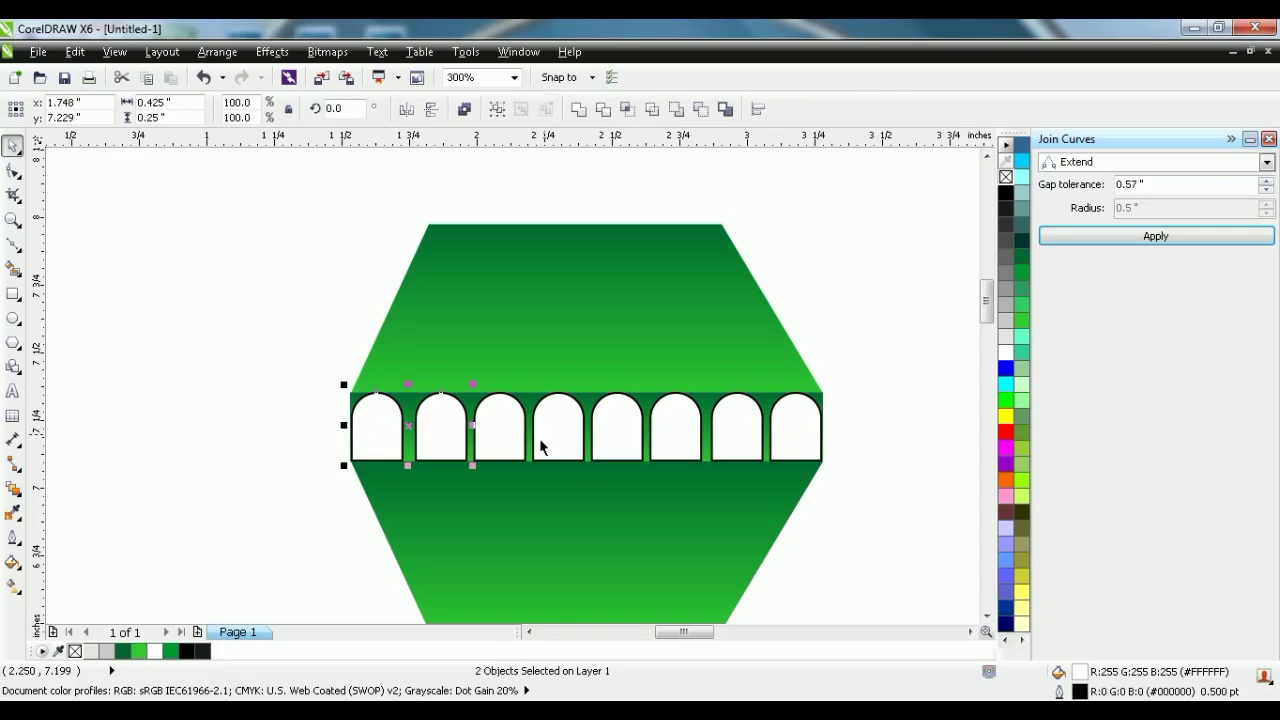
{"action": "left_click", "coordinate": [500, 438], "text": "shift"}
{"action": "left_click", "coordinate": [568, 445], "text": "shift"}
{"action": "left_click", "coordinate": [617, 437], "text": "shift"}
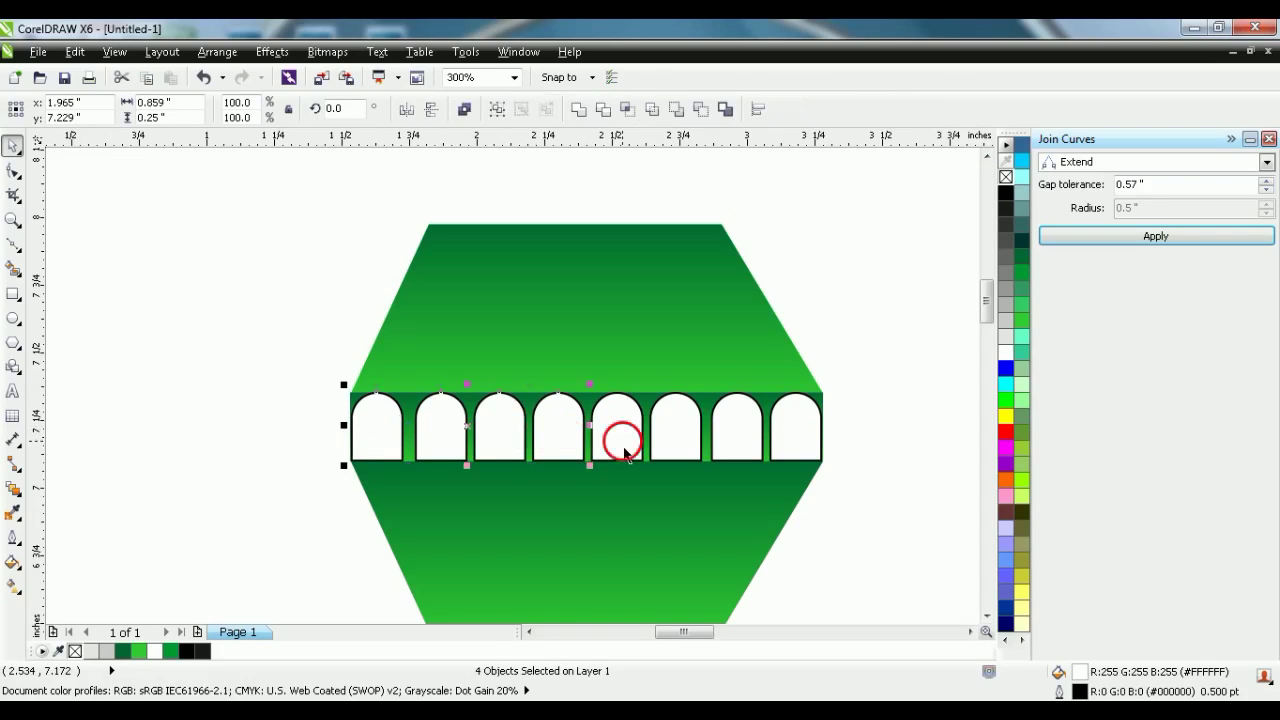
{"action": "left_click", "coordinate": [697, 447], "text": "shift"}
{"action": "left_click", "coordinate": [735, 453], "text": "shift"}
{"action": "left_click", "coordinate": [791, 440], "text": "shift"}
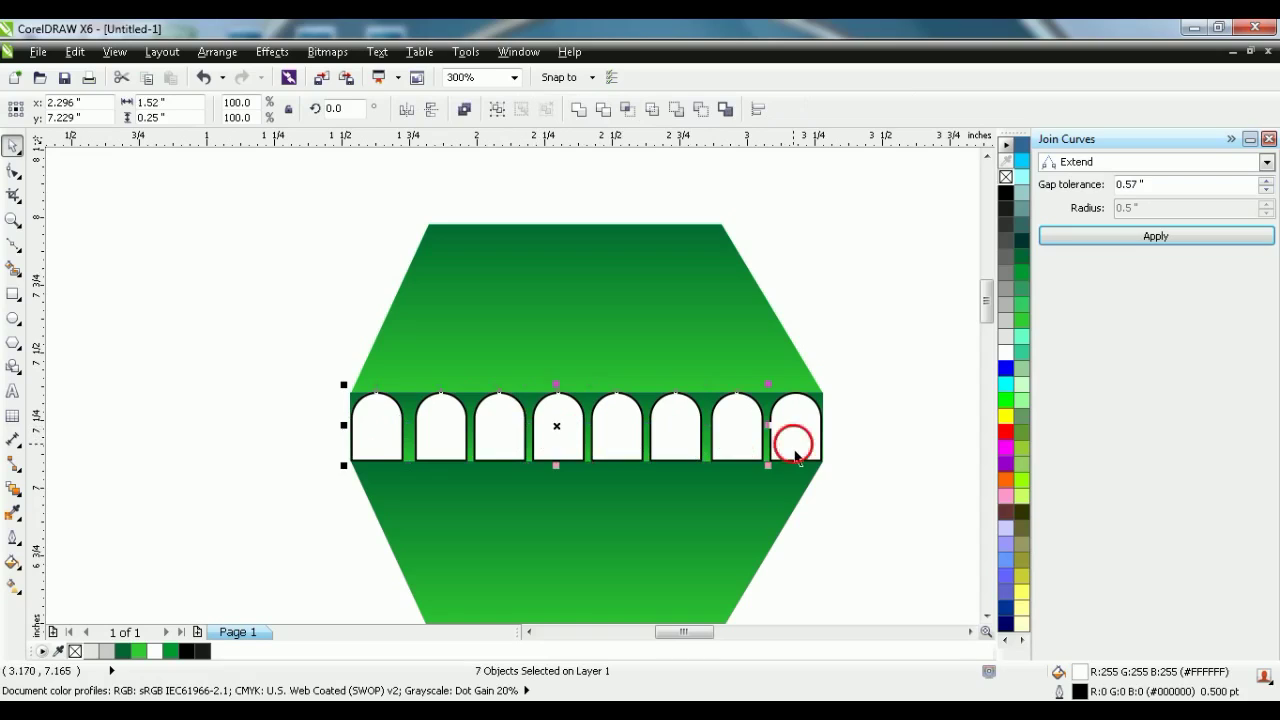
{"action": "left_click", "coordinate": [820, 395], "text": "shift"}
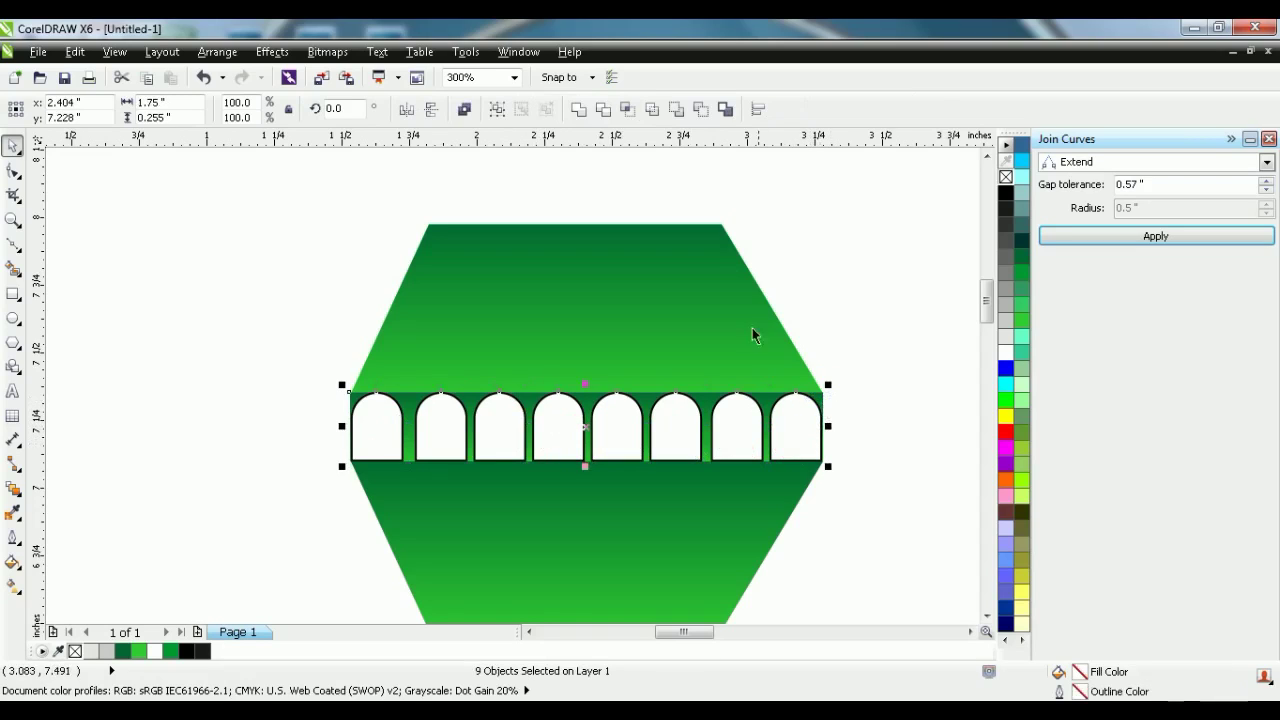
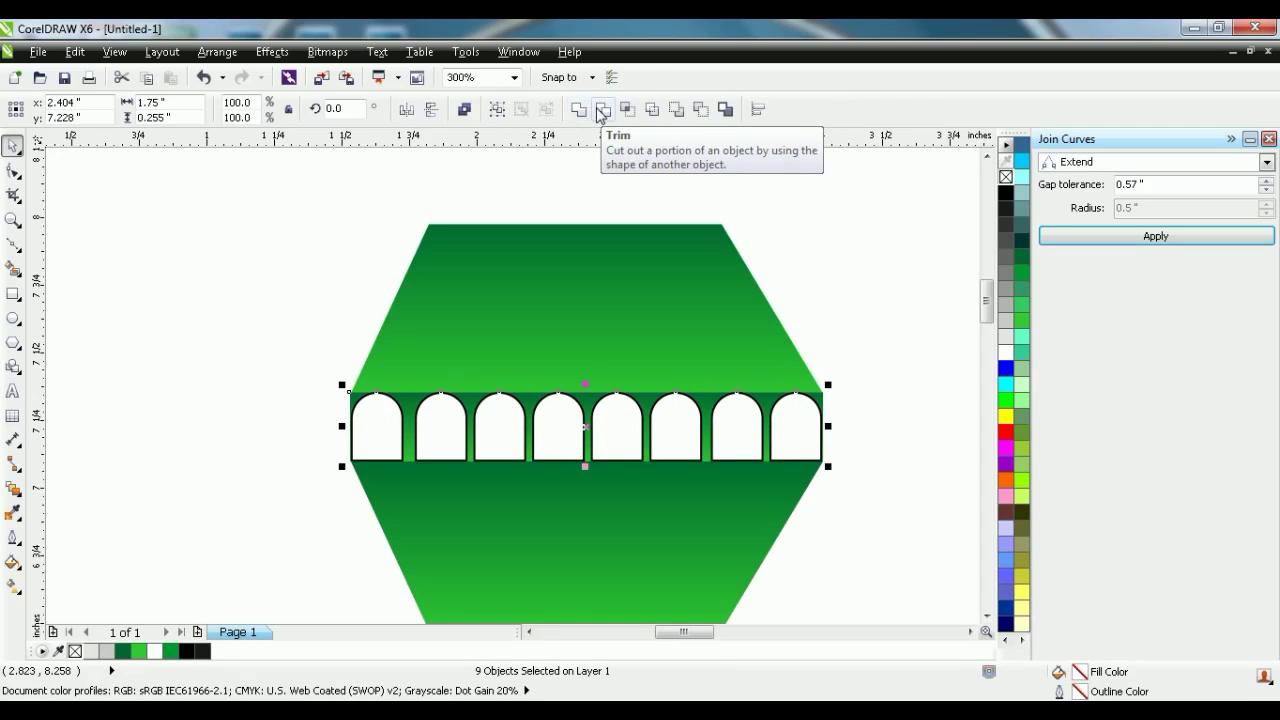
{"action": "left_click", "coordinate": [601, 110]}
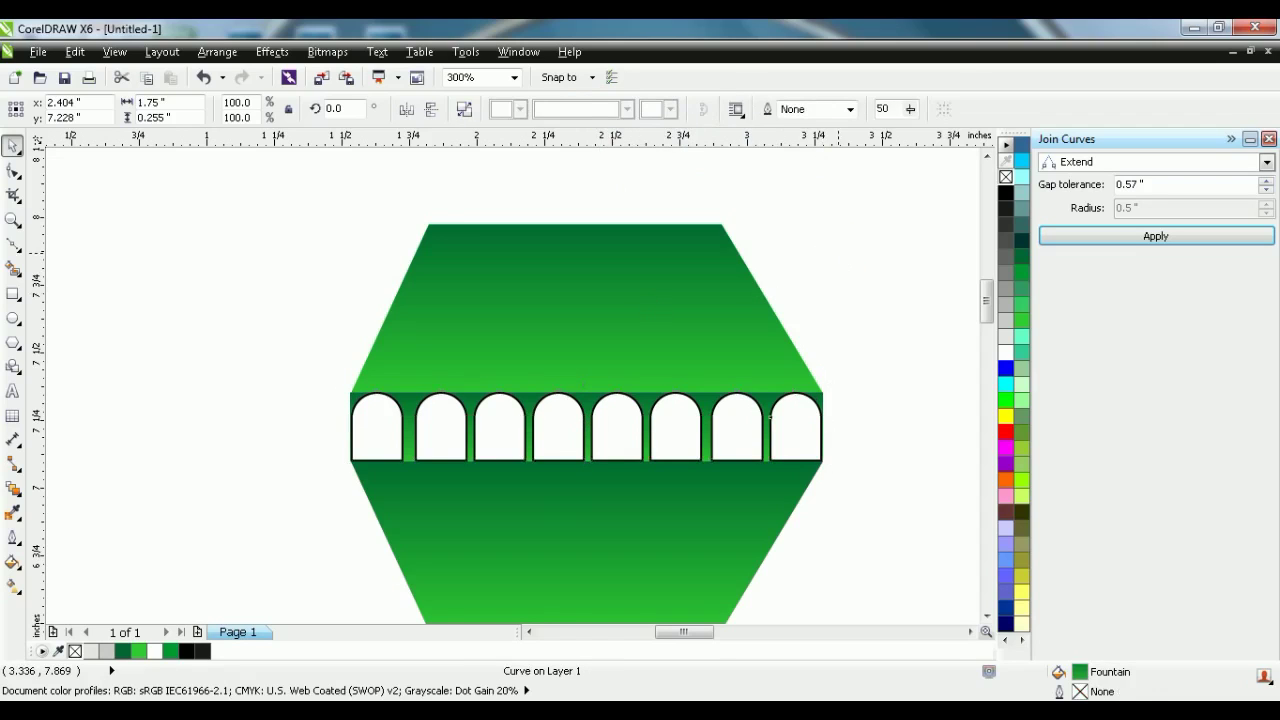
Delete the eight black-outlined arch shapes used to cut the openings in the green band
{"action": "left_click", "coordinate": [404, 440]}
{"action": "key", "text": "Delete"}
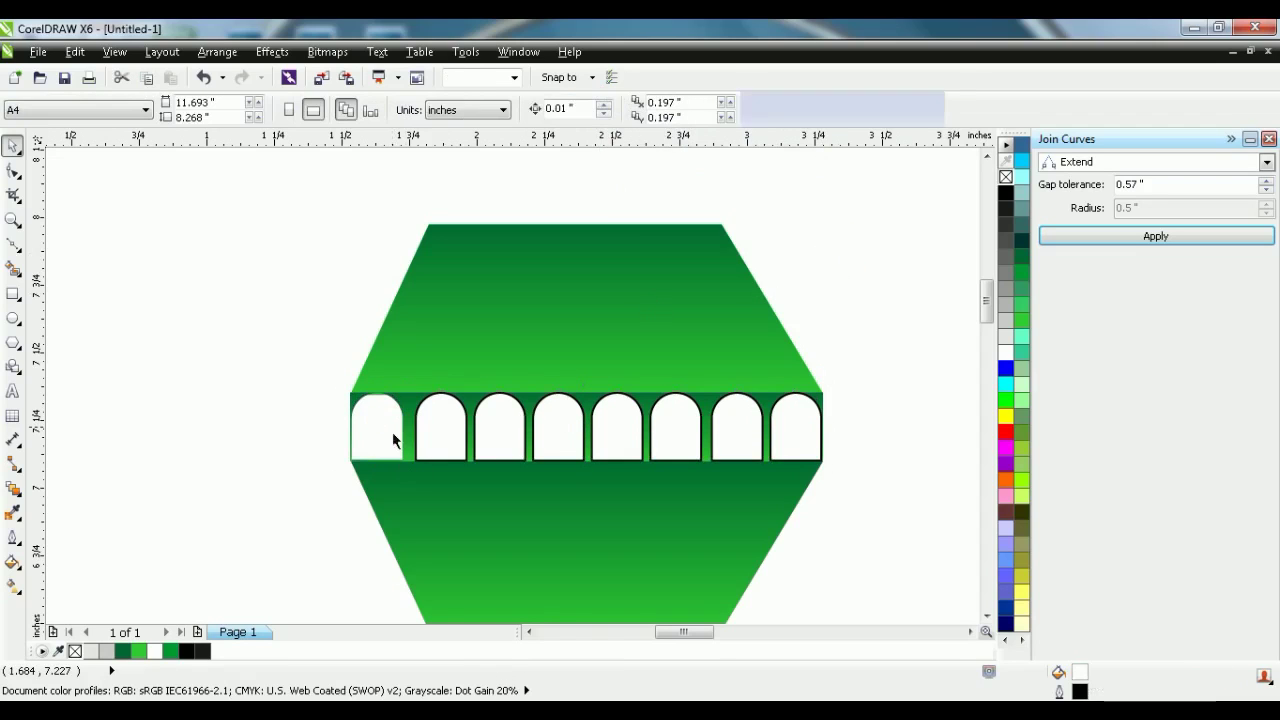
{"action": "left_click", "coordinate": [462, 440]}
{"action": "key", "text": "Delete"}
{"action": "left_click", "coordinate": [509, 437]}
{"action": "key", "text": "Delete"}
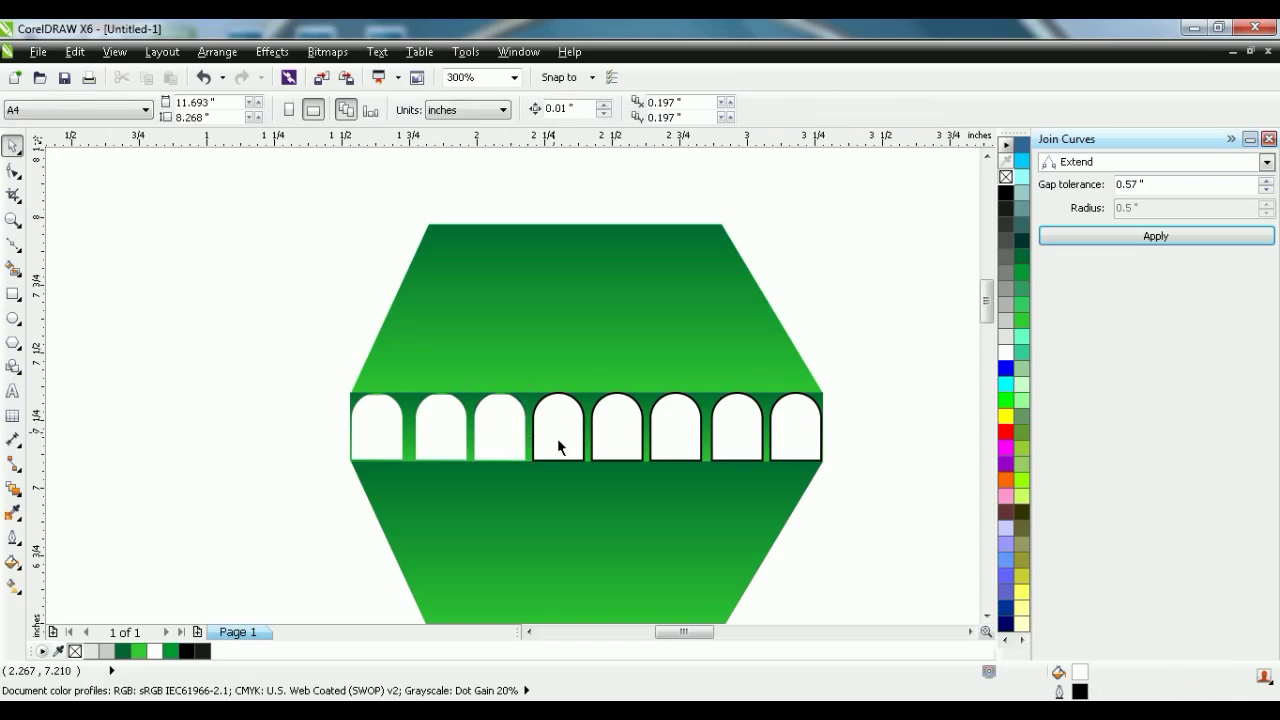
{"action": "left_click", "coordinate": [565, 438]}
{"action": "key", "text": "Delete"}
{"action": "left_click", "coordinate": [641, 440]}
{"action": "key", "text": "Delete"}
{"action": "left_click", "coordinate": [663, 435]}
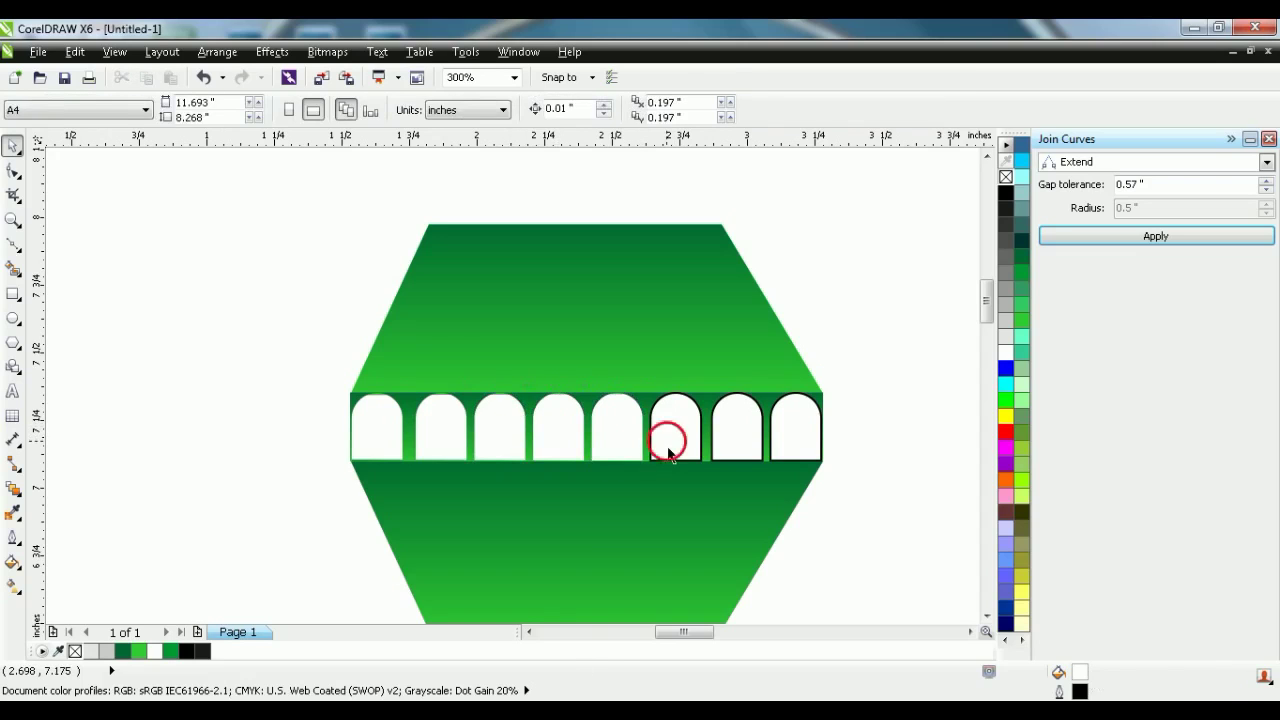
{"action": "key", "text": "Delete"}
{"action": "left_click", "coordinate": [726, 437]}
{"action": "key", "text": "Delete"}
{"action": "left_click", "coordinate": [795, 452]}
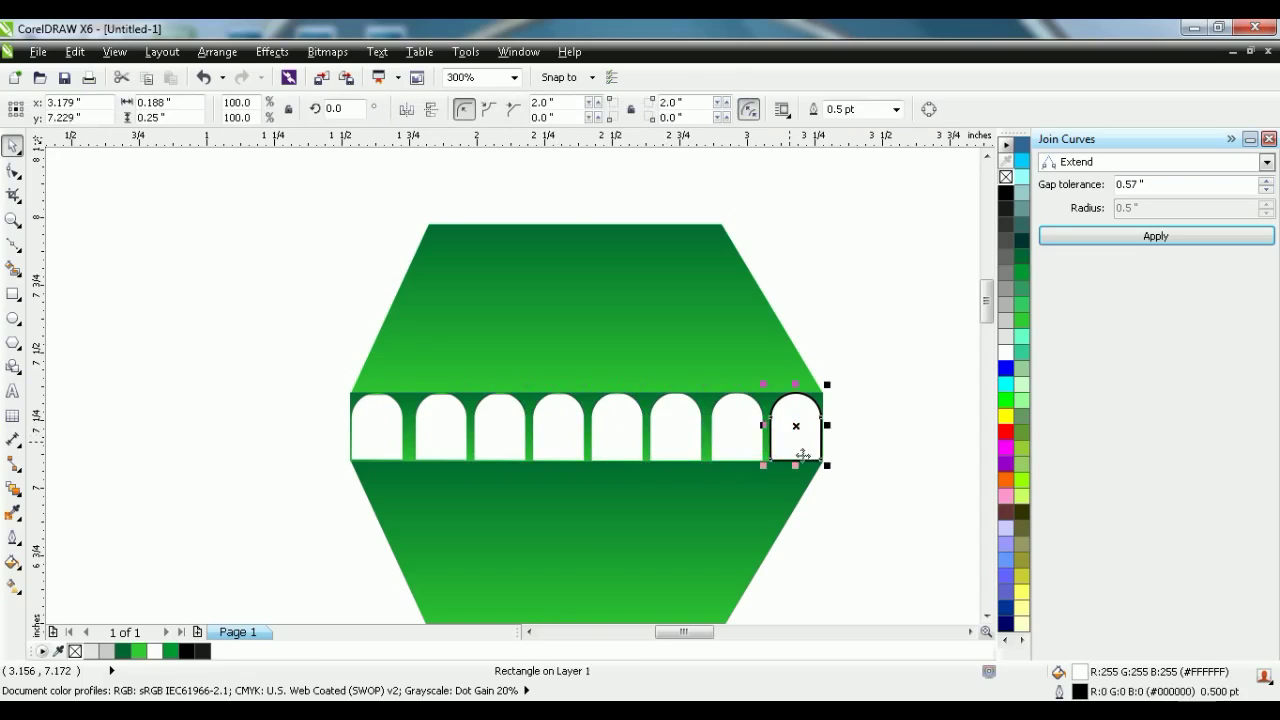
{"action": "key", "text": "Delete"}
Draw a rectangle about 0.89 by 0.85 inches just above the minaret's upper green trapezoid
{"action": "scroll", "coordinate": [763, 440], "scroll_direction": "down", "scroll_amount": 3}
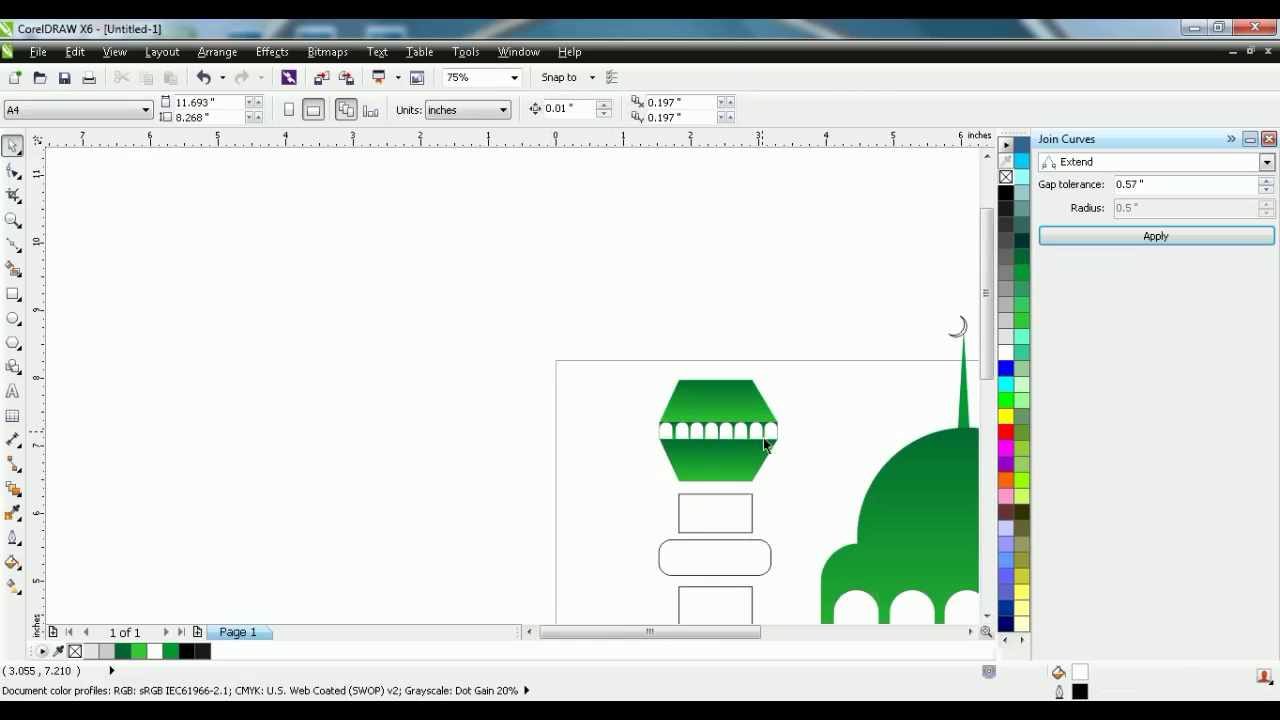
{"action": "scroll", "coordinate": [763, 502], "scroll_direction": "up", "scroll_amount": 1}
{"action": "scroll", "coordinate": [743, 446], "scroll_direction": "up", "scroll_amount": 1}
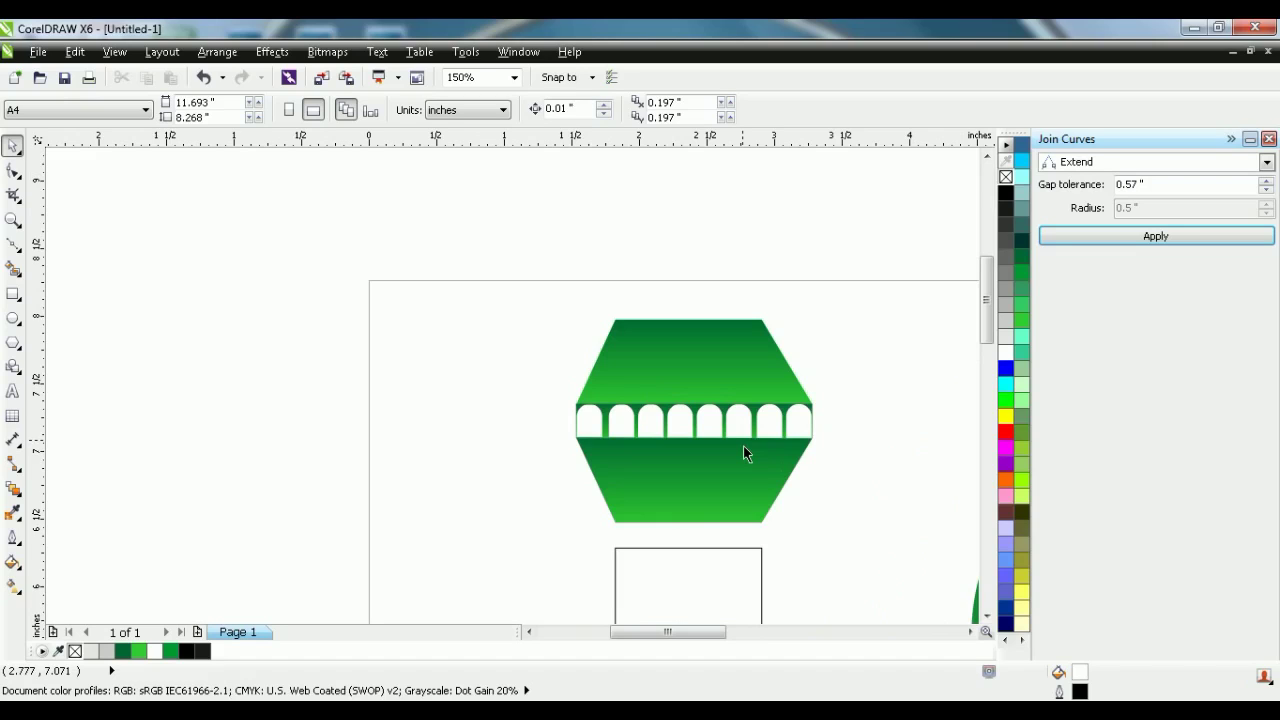
{"action": "scroll", "coordinate": [743, 446], "scroll_direction": "down", "scroll_amount": 2}
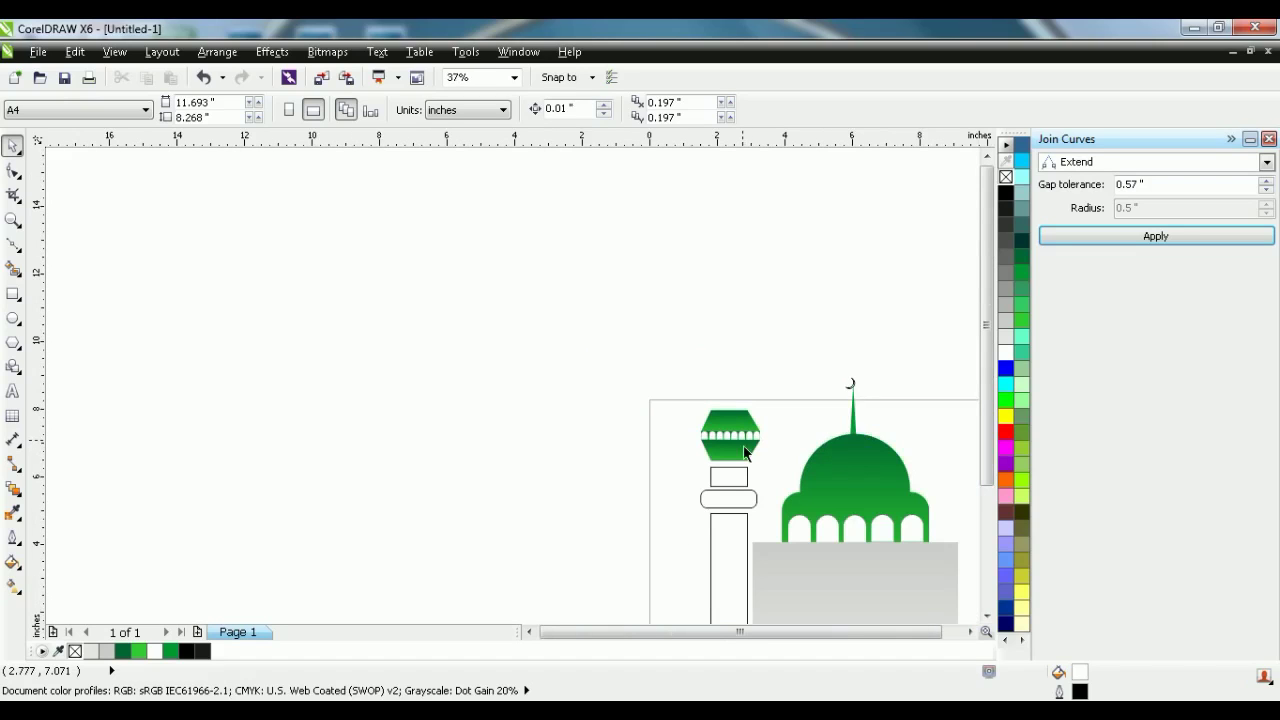
{"action": "scroll", "coordinate": [745, 453], "scroll_direction": "down", "scroll_amount": 1}
{"action": "left_click", "coordinate": [800, 530]}
{"action": "scroll", "coordinate": [800, 530], "scroll_direction": "up", "scroll_amount": 2}
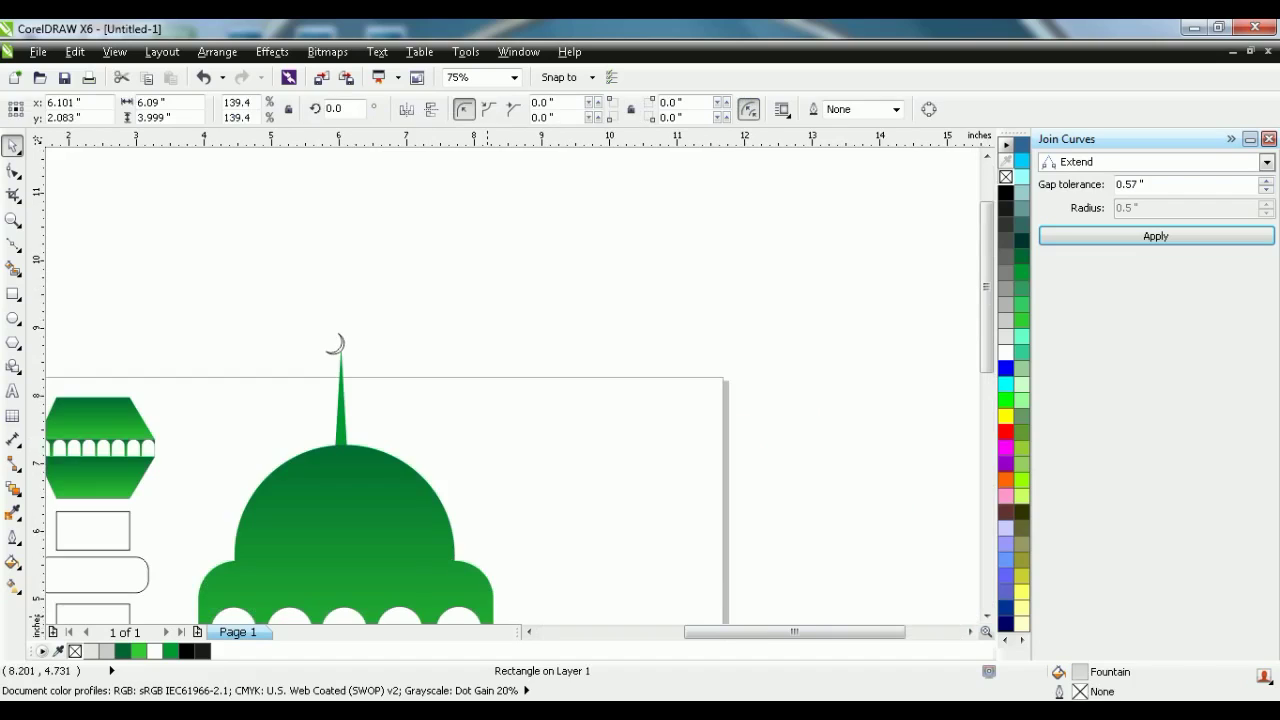
{"action": "left_click", "coordinate": [530, 632]}
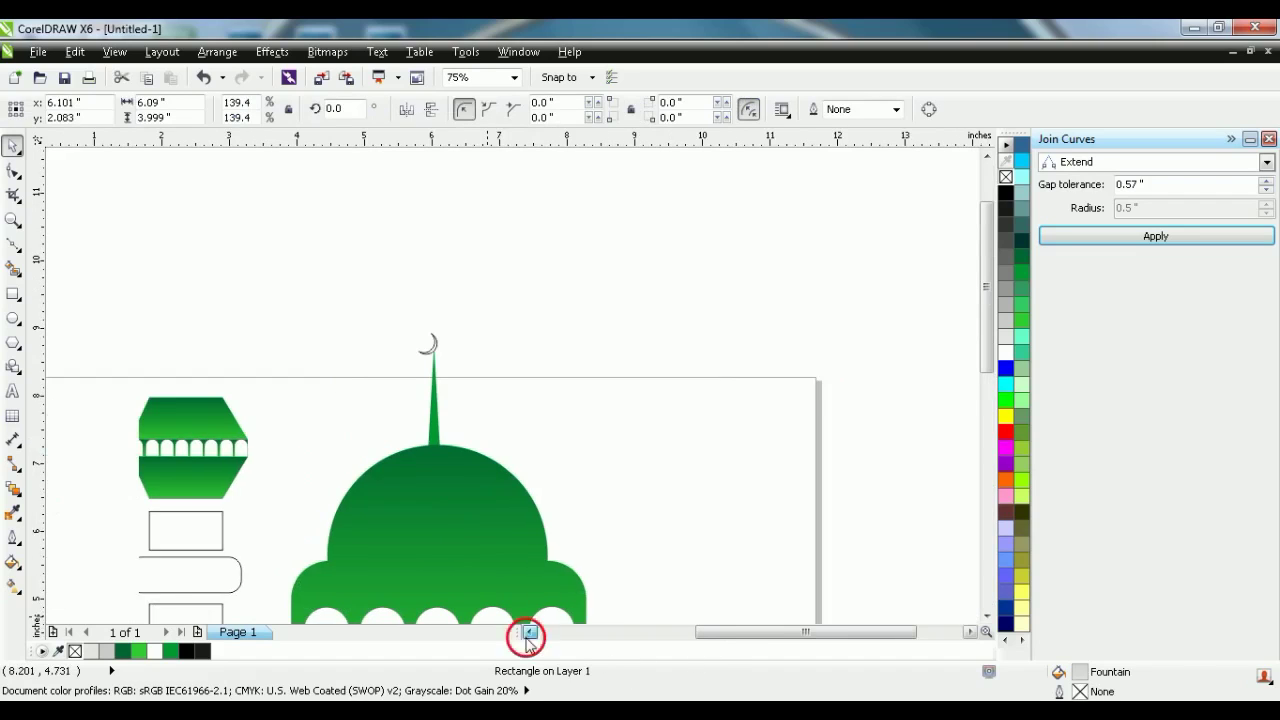
{"action": "left_click", "coordinate": [530, 632]}
{"action": "left_click", "coordinate": [529, 633]}
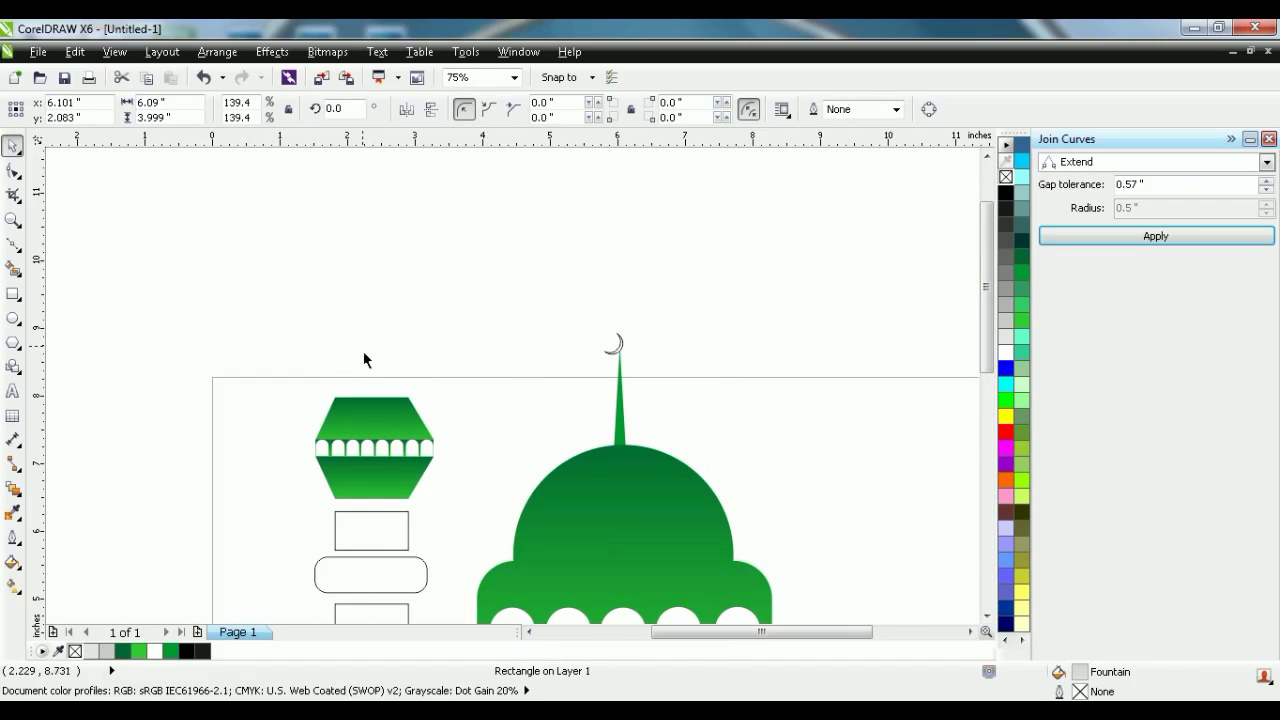
{"action": "left_click", "coordinate": [13, 293]}
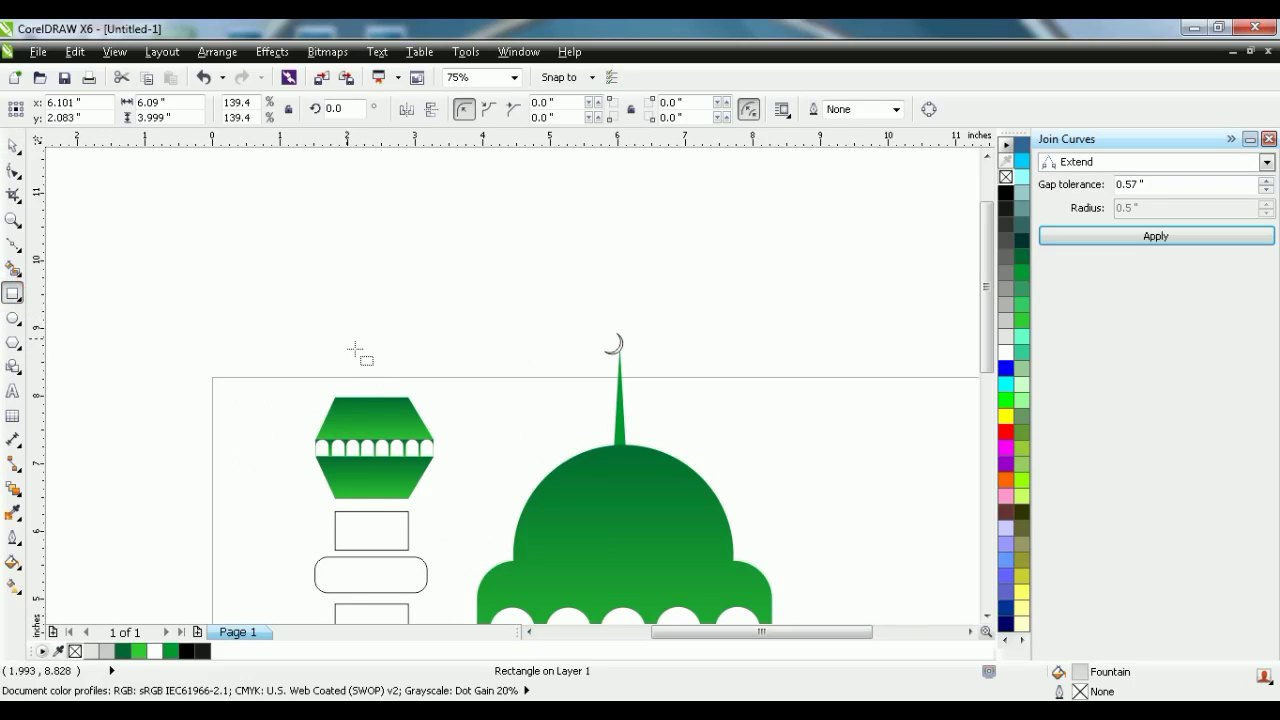
{"action": "left_click_drag", "start_coordinate": [341, 333], "coordinate": [410, 402]}
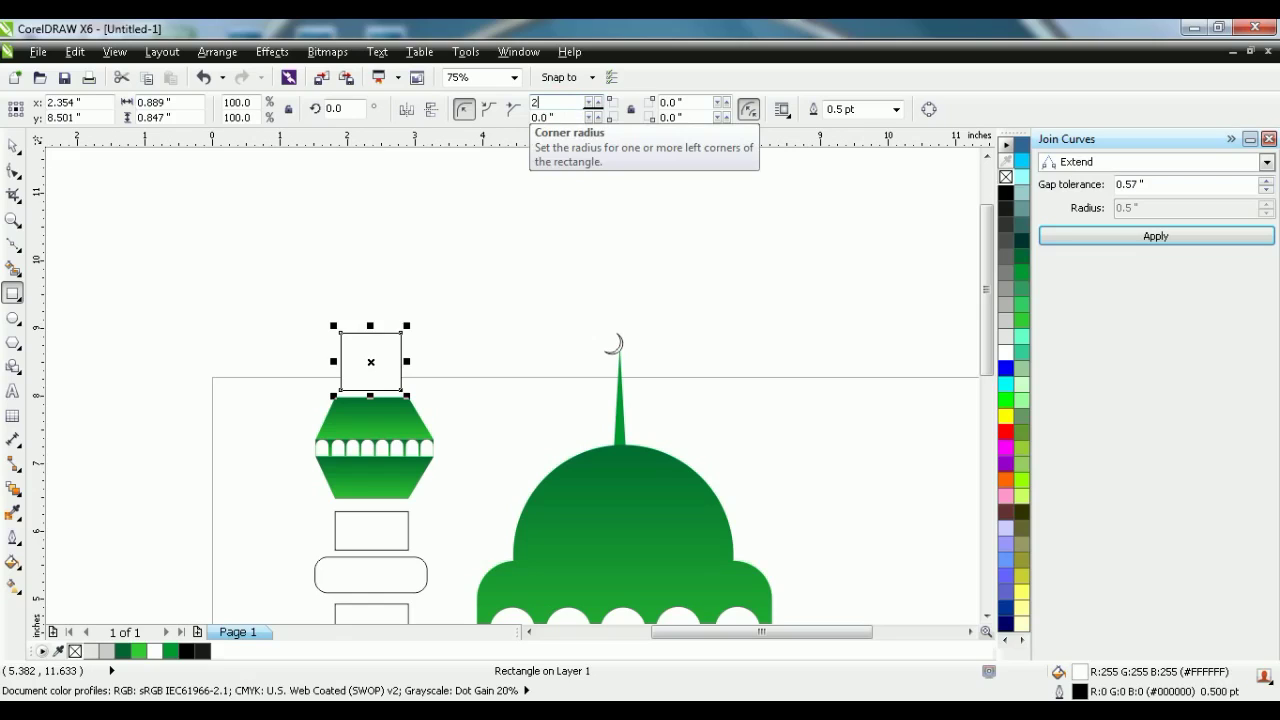
Round the rectangle's top-left and top-right corners with a radius of 2 inches each
{"action": "type", "text": "2"}
{"action": "key", "text": "Return"}
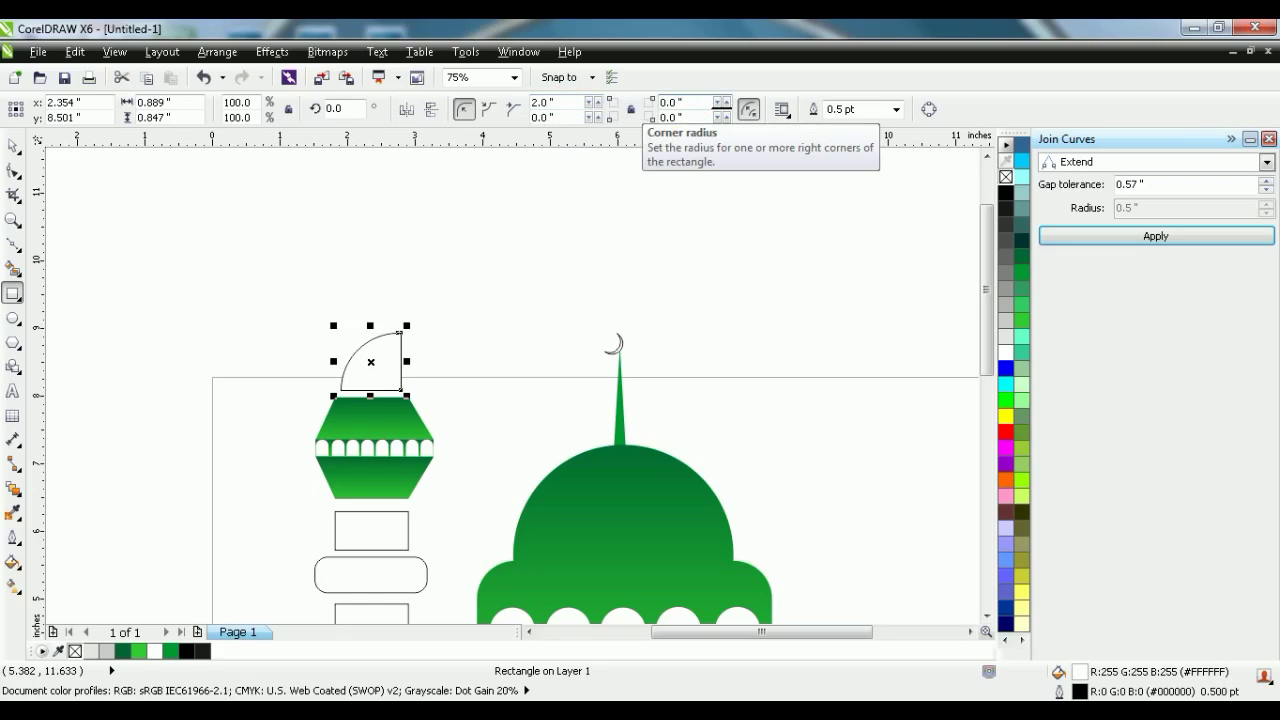
{"action": "type", "text": "2"}
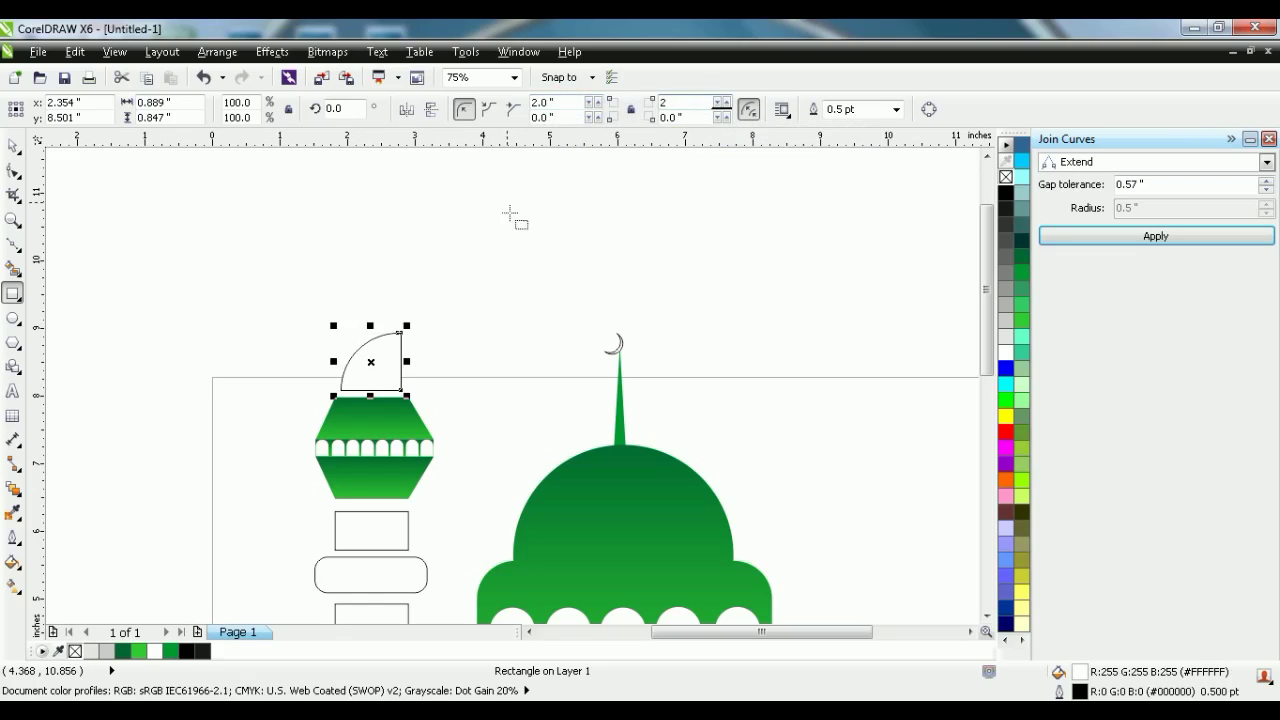
{"action": "key", "text": "Return"}
{"action": "key", "text": "space"}
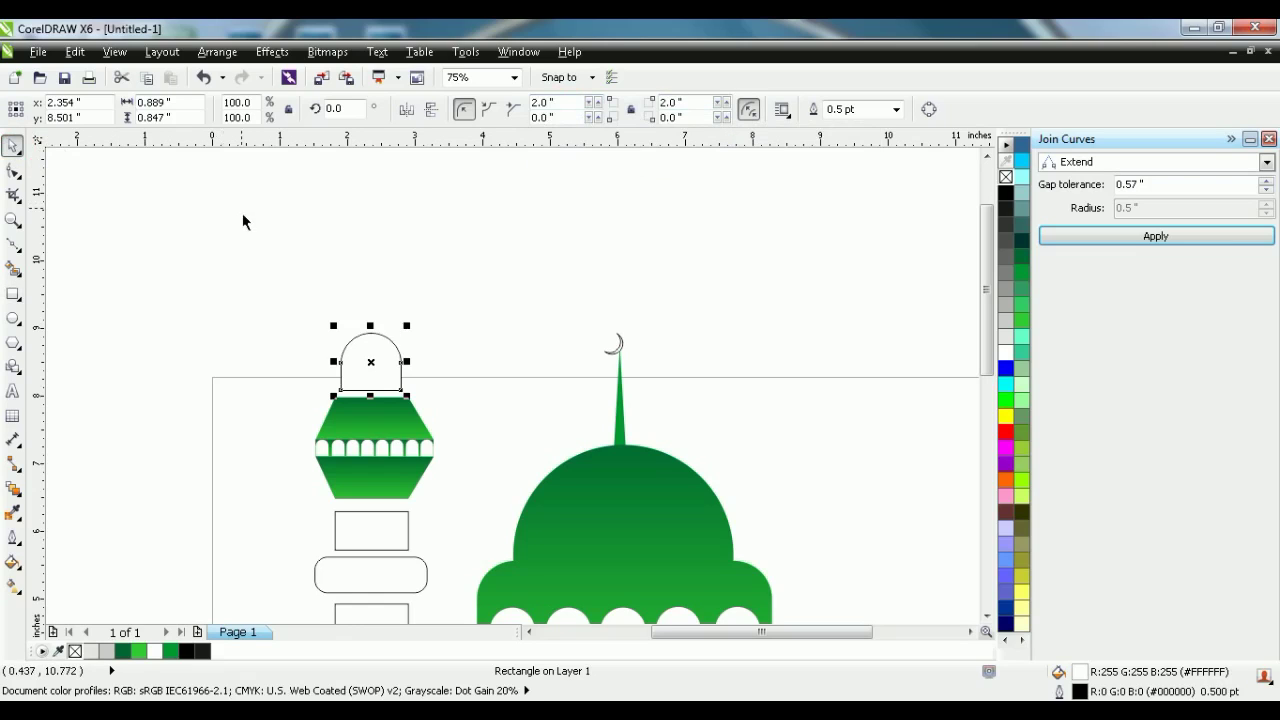
Copy the large dome's green linear gradient fill onto the rounded cap on top of the minaret
{"action": "left_click", "coordinate": [245, 212]}
{"action": "left_click", "coordinate": [371, 334]}
{"action": "left_click", "coordinate": [13, 586]}
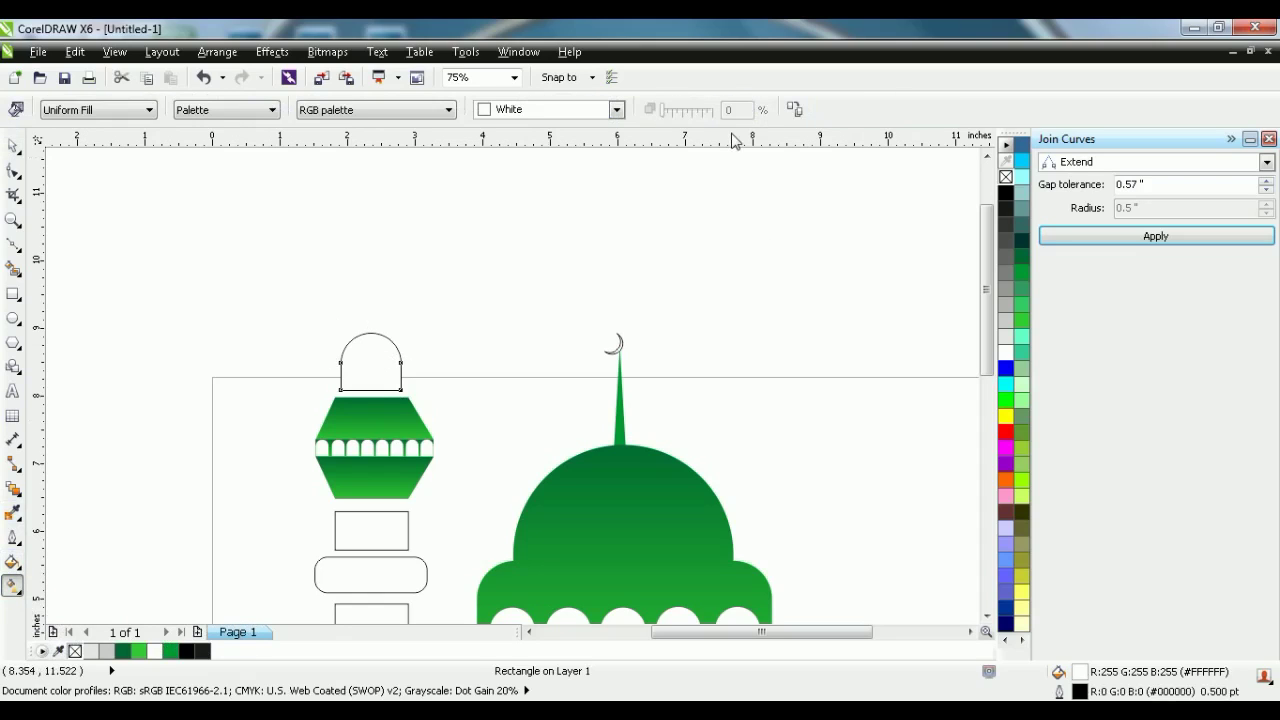
{"action": "left_click", "coordinate": [791, 110]}
{"action": "left_click", "coordinate": [600, 500]}
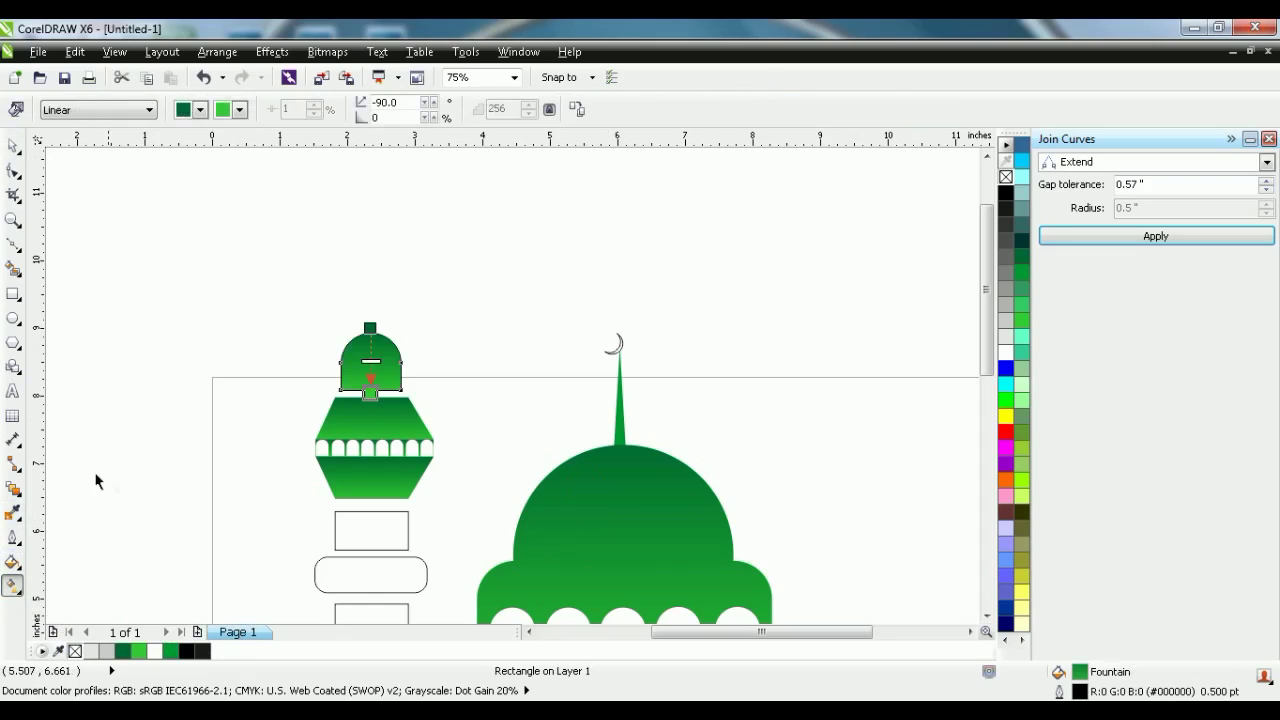
Remove the outline from the minaret's green cap and deselect it
{"action": "left_click", "coordinate": [13, 146]}
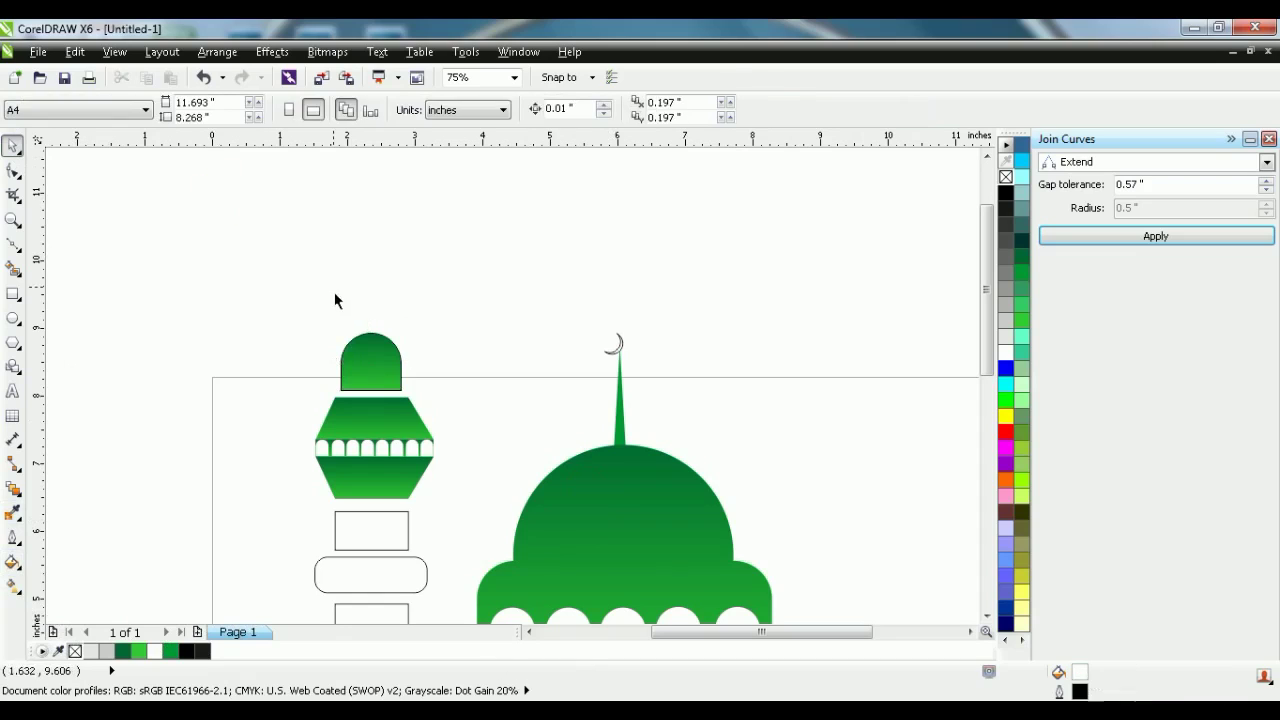
{"action": "right_click", "coordinate": [1008, 178]}
{"action": "left_click", "coordinate": [510, 274]}
{"action": "scroll", "coordinate": [510, 274], "scroll_direction": "down", "scroll_amount": 1}
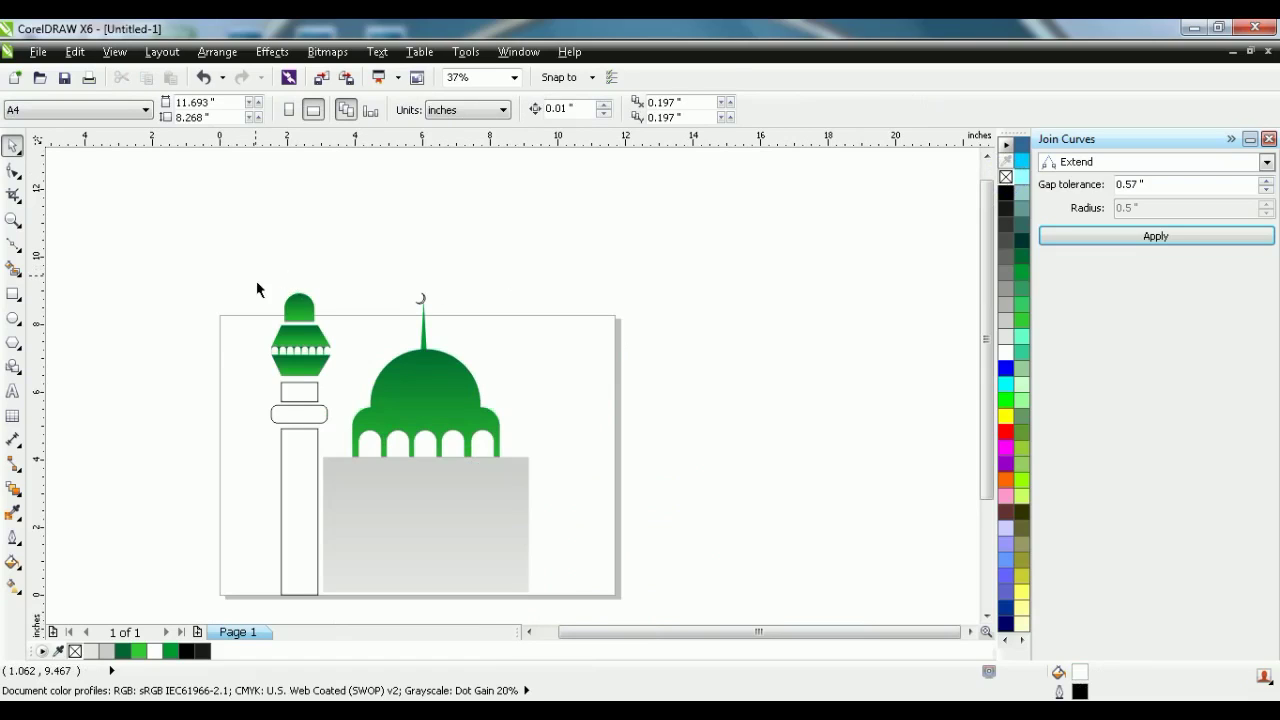
{"action": "left_click", "coordinate": [295, 401]}
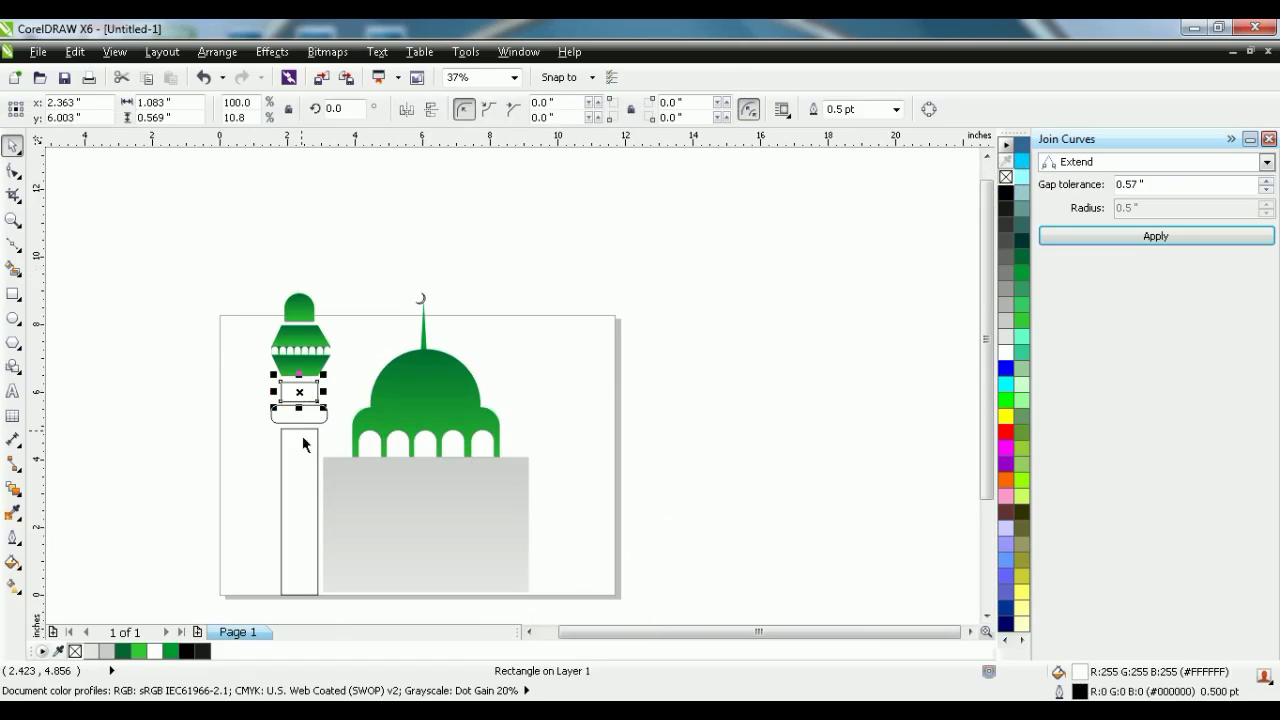
{"action": "left_click", "coordinate": [300, 422], "text": "shift"}
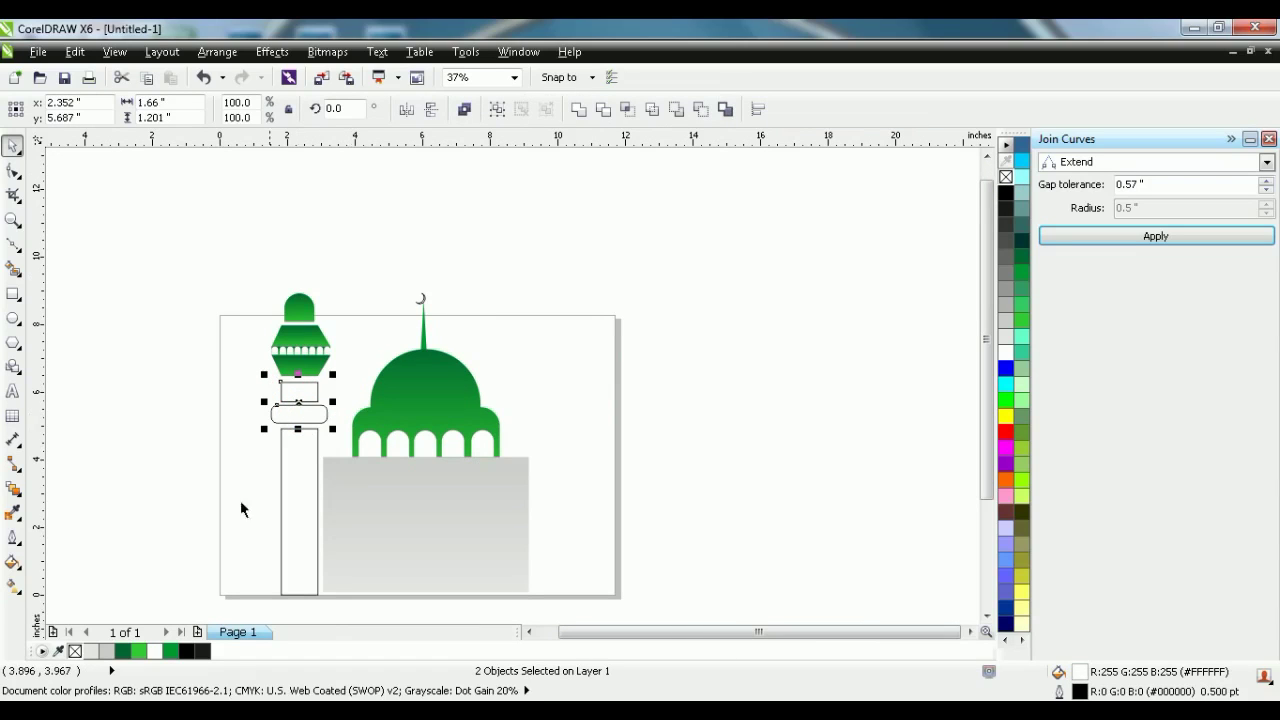
{"action": "left_click", "coordinate": [14, 586]}
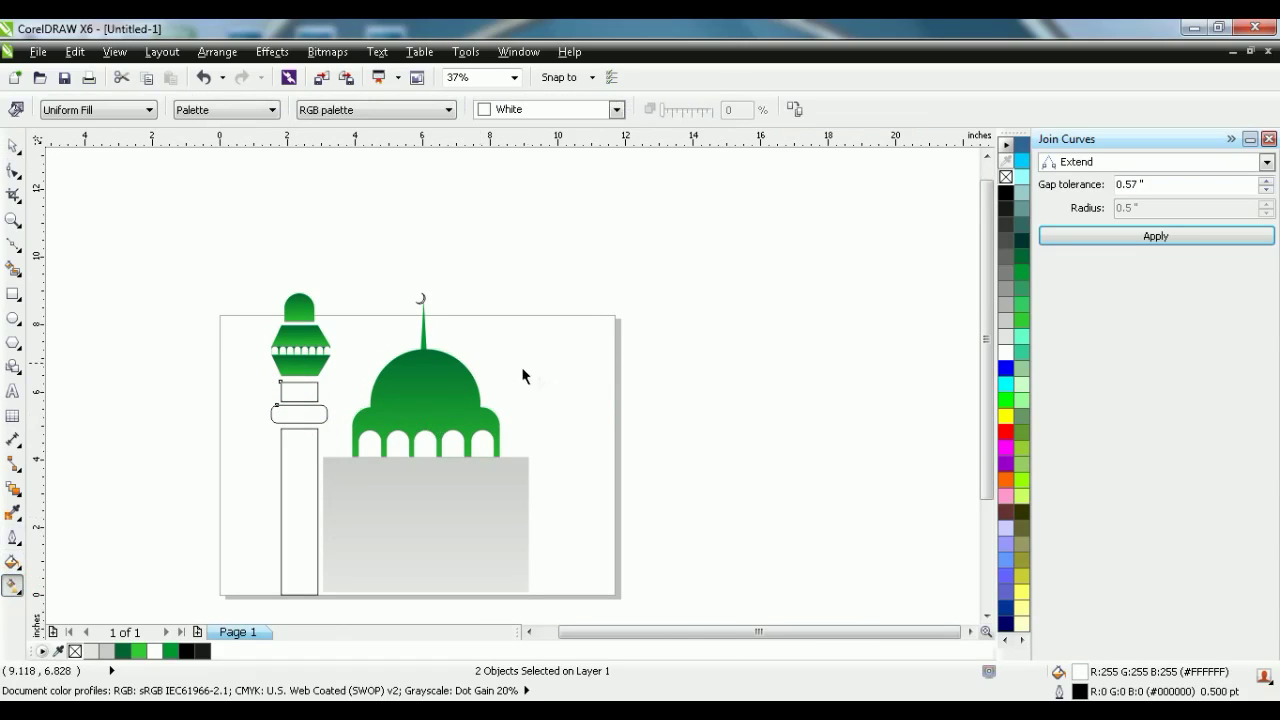
{"action": "left_click", "coordinate": [442, 397]}
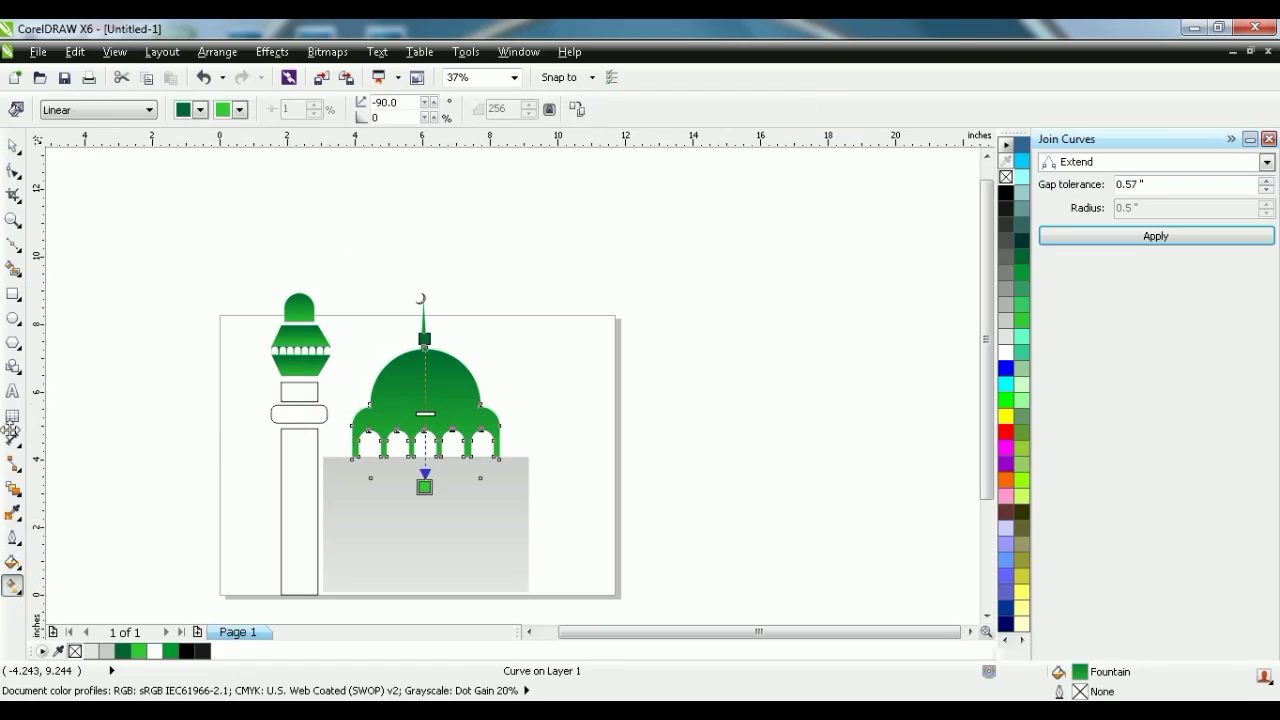
{"action": "left_click", "coordinate": [12, 585]}
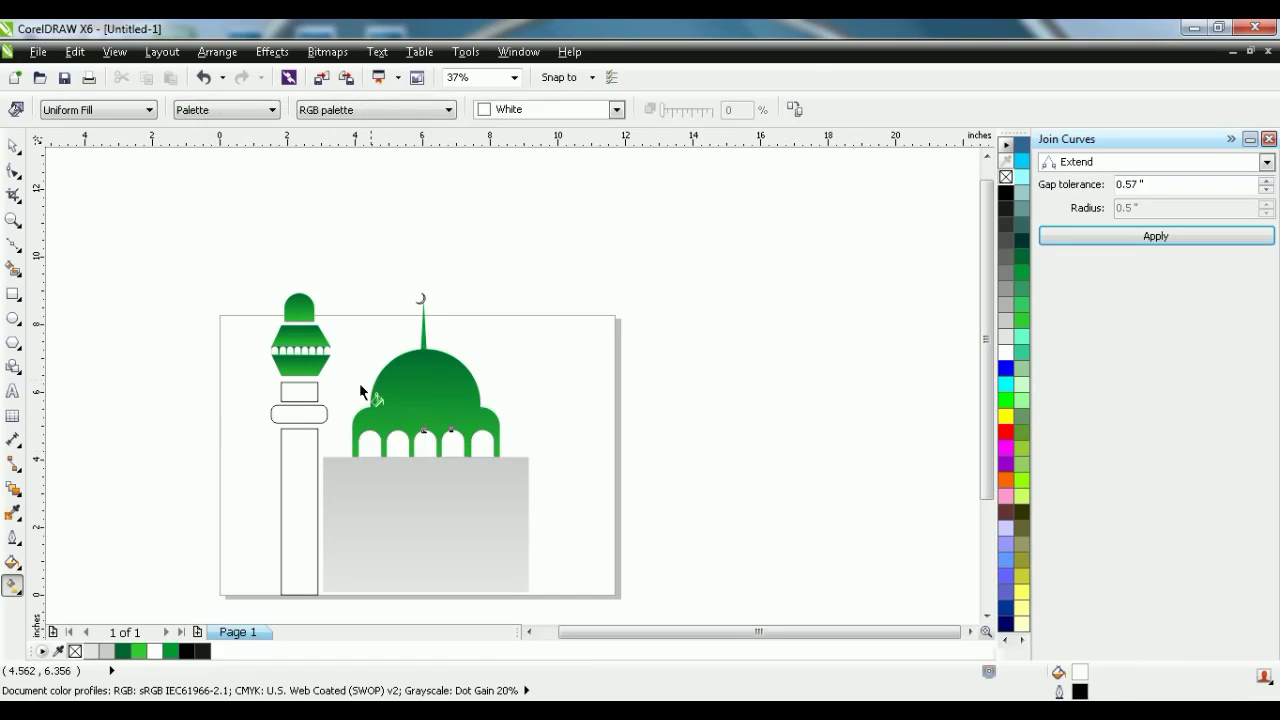
Copy the dome's green linear gradient fill onto the small rectangle and the rounded bar below the minaret's trapezoids
{"action": "left_click", "coordinate": [310, 405]}
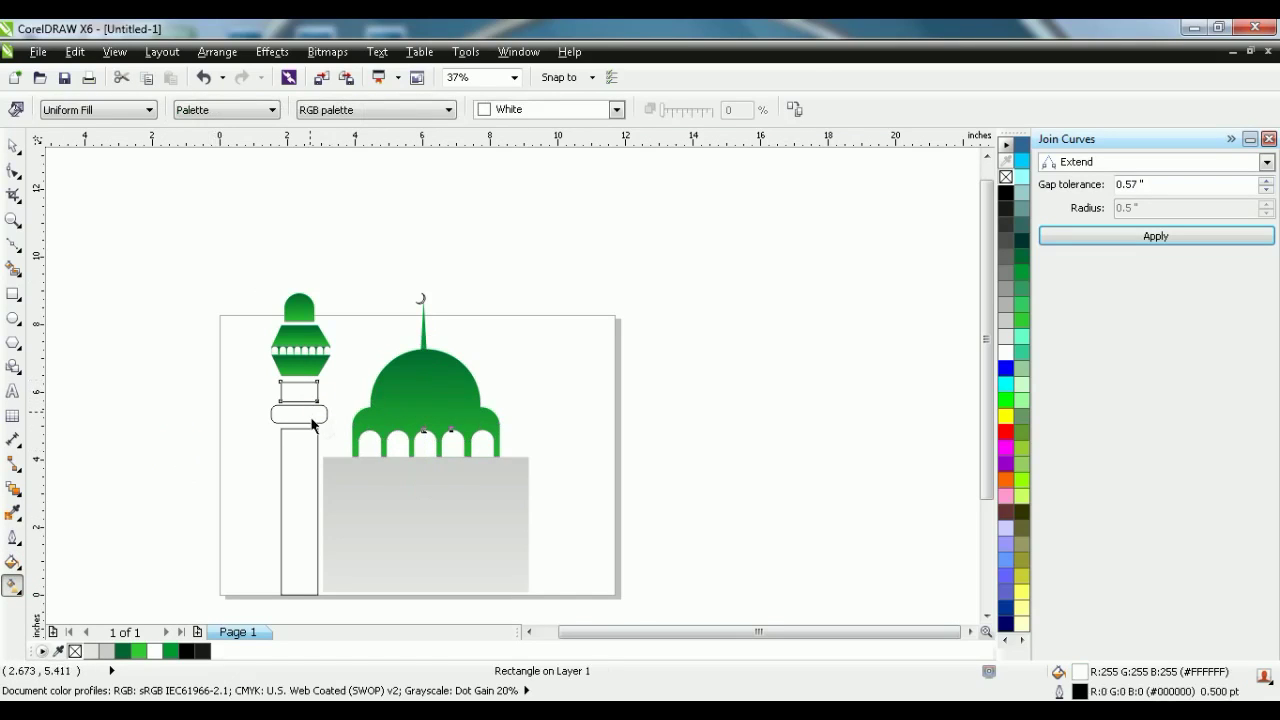
{"action": "left_click", "coordinate": [312, 420], "text": "shift"}
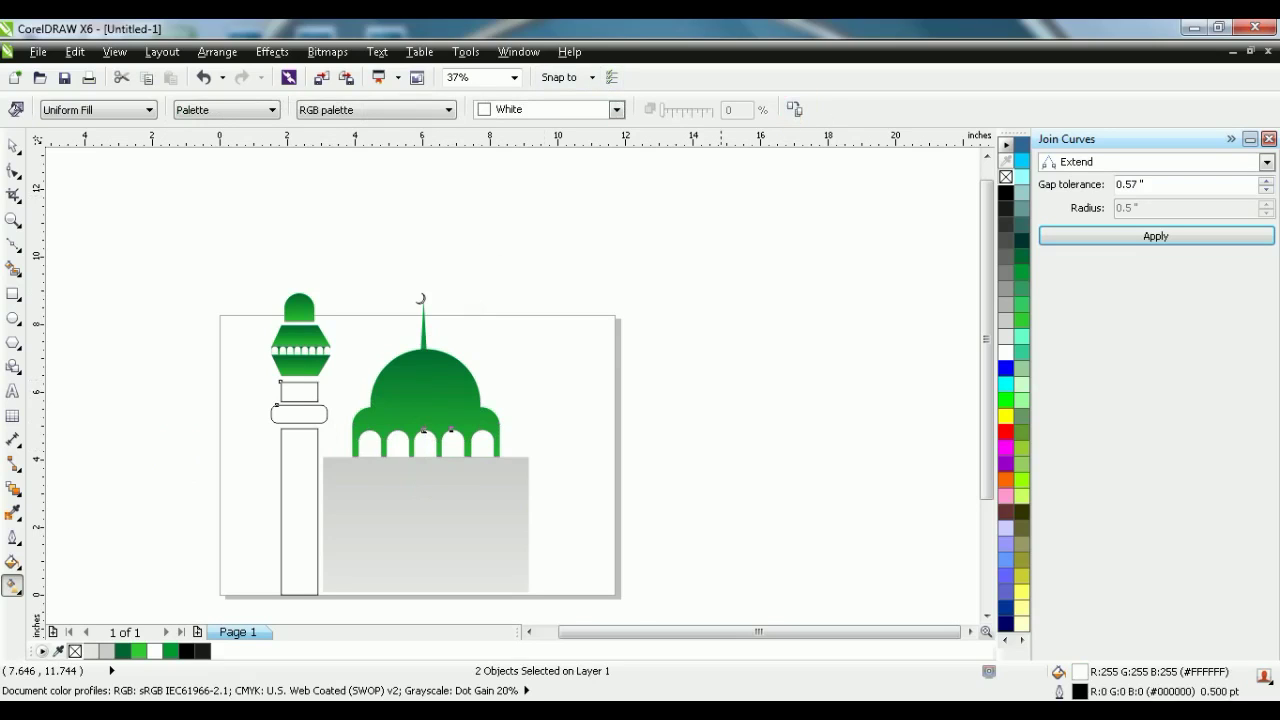
{"action": "left_click_drag", "start_coordinate": [299, 382], "coordinate": [299, 425]}
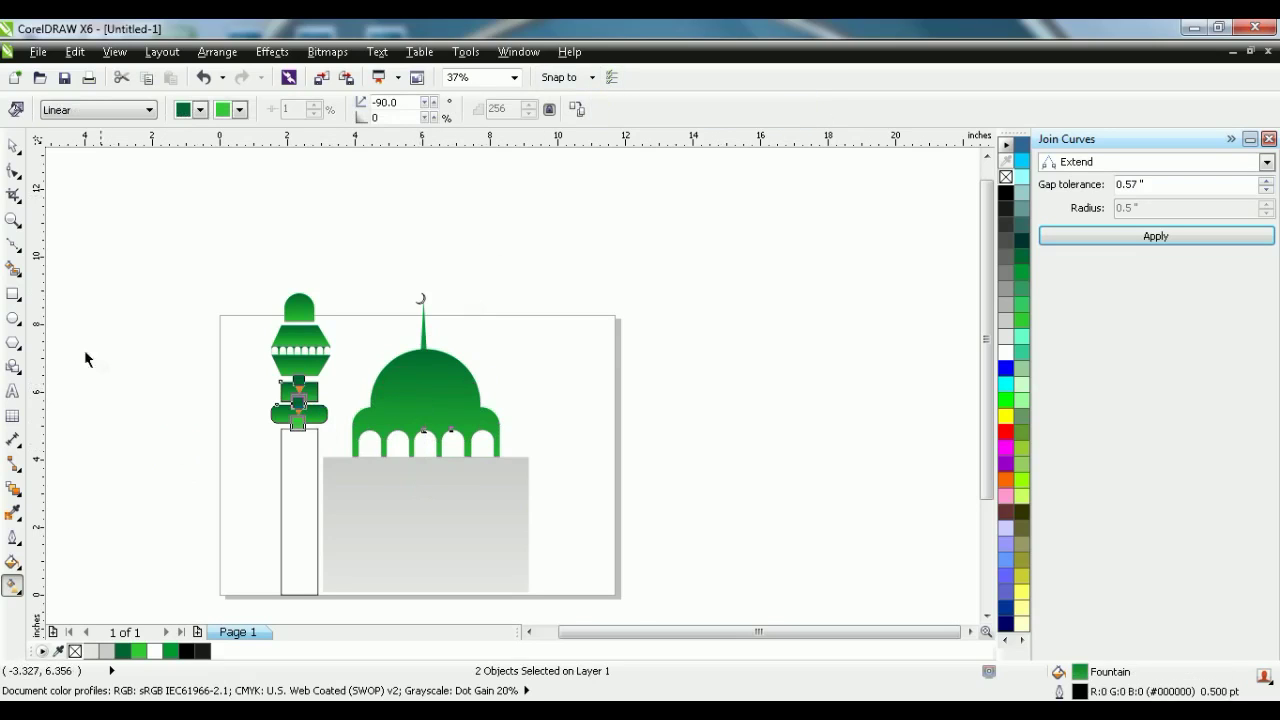
{"action": "left_click", "coordinate": [12, 146]}
{"action": "left_click", "coordinate": [151, 237]}
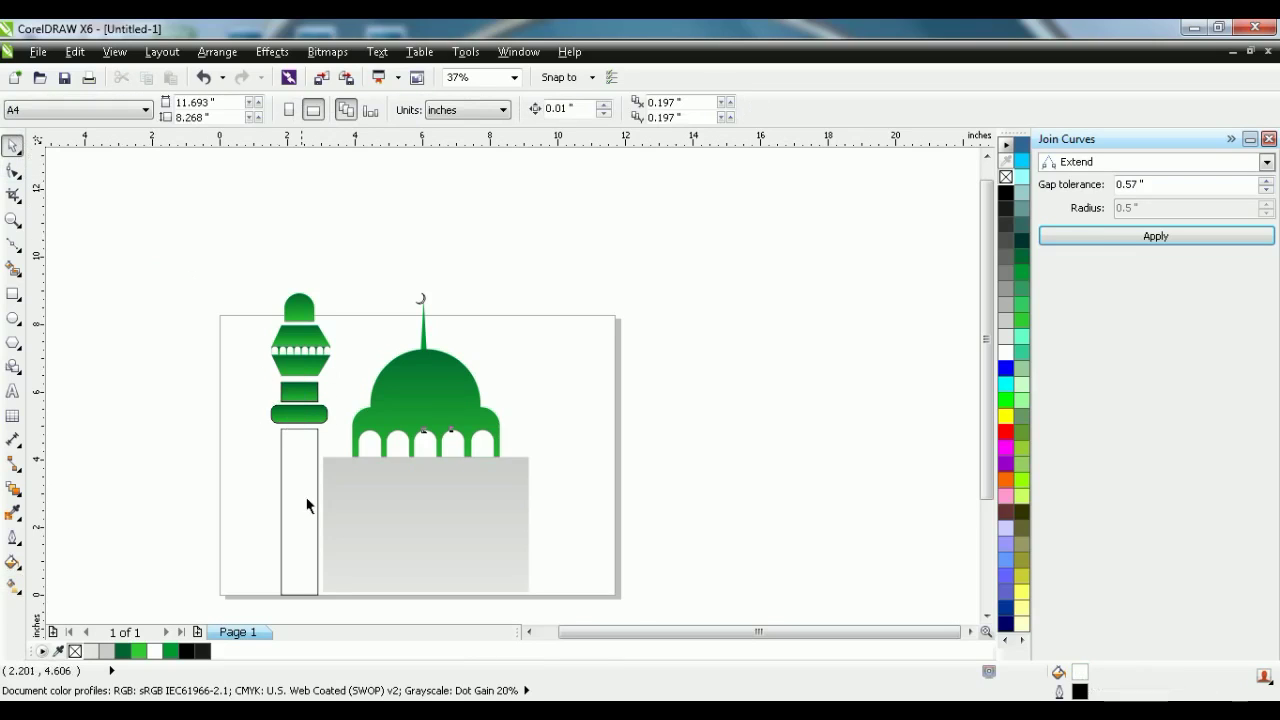
Remove the outlines from the small rectangle and the rounded bar beneath the minaret's trapezoids, and deselect them
{"action": "left_click", "coordinate": [289, 415]}
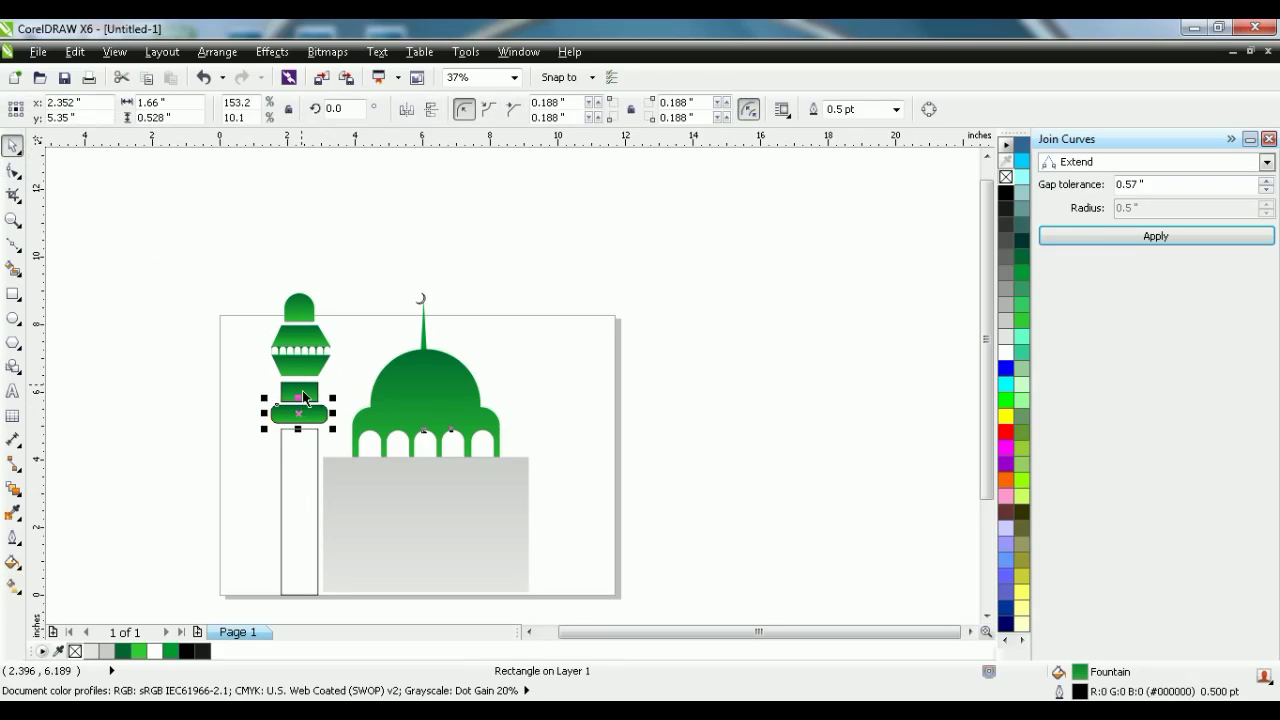
{"action": "left_click", "coordinate": [304, 397], "text": "shift"}
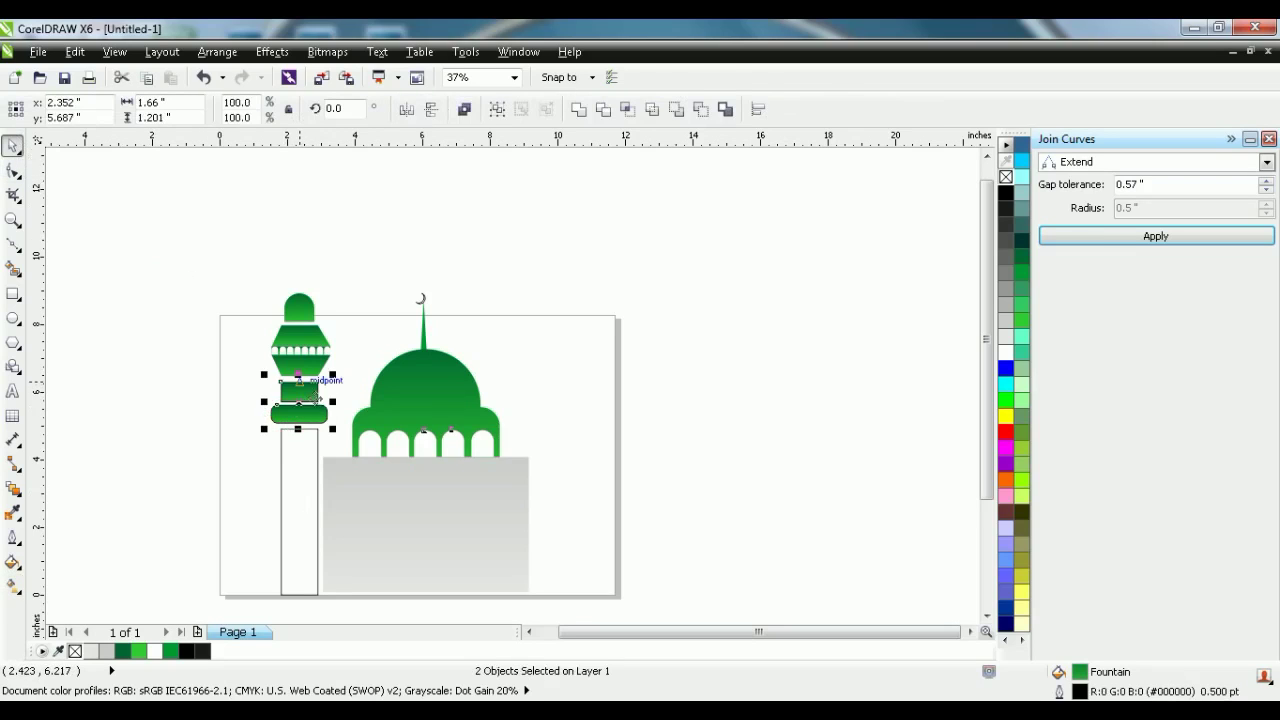
{"action": "right_click", "coordinate": [1006, 177]}
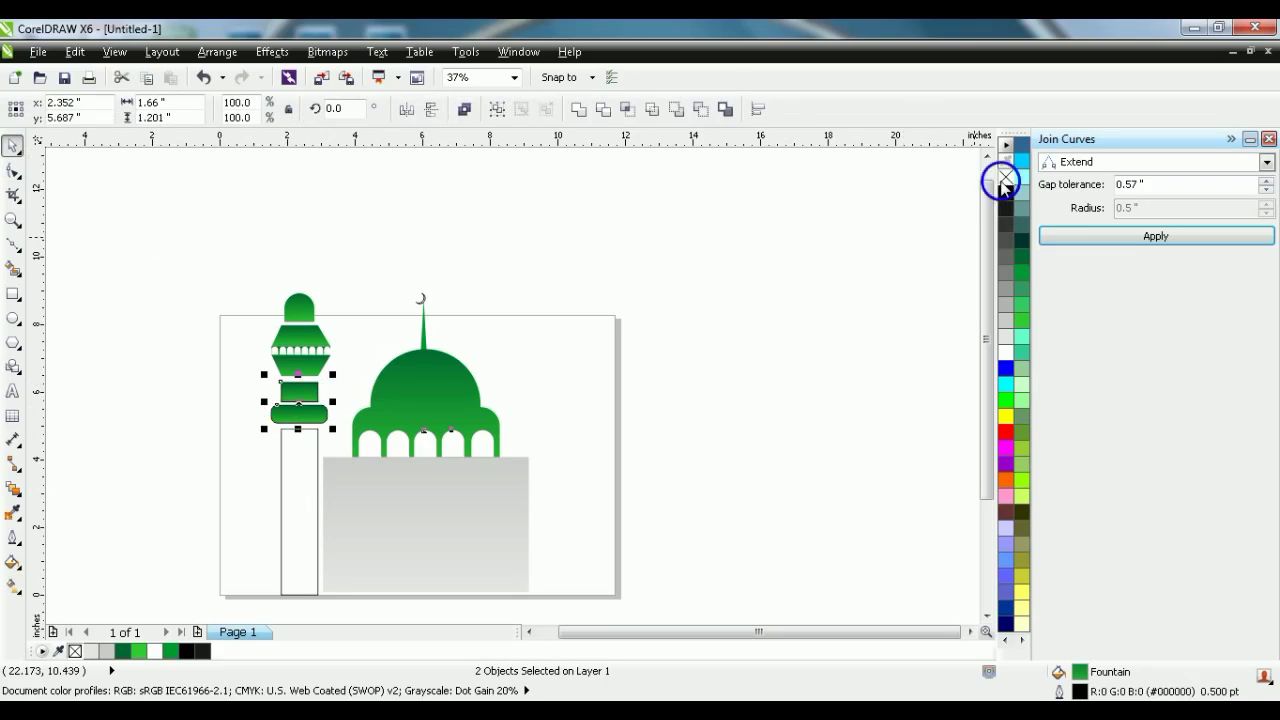
{"action": "left_click", "coordinate": [450, 306]}
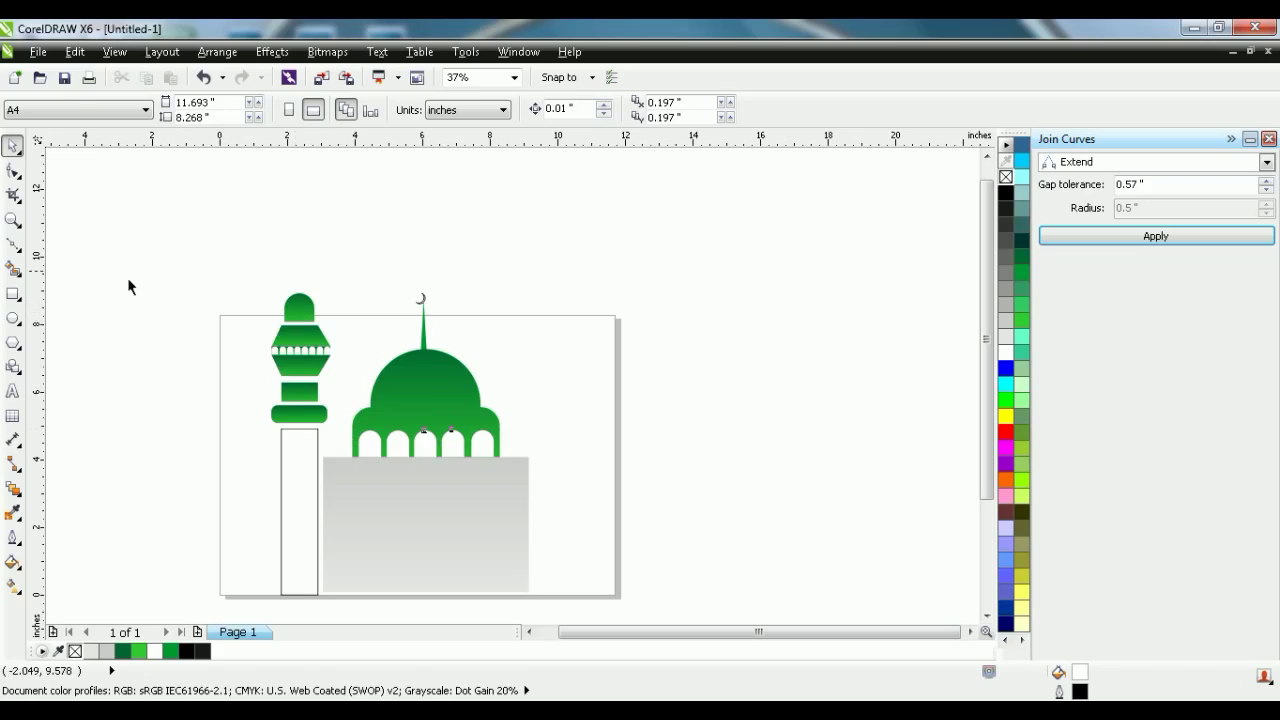
Duplicate the dome's green spire and place the copy centred on the minaret's rounded cap
{"action": "scroll", "coordinate": [208, 219], "scroll_direction": "up", "scroll_amount": 2}
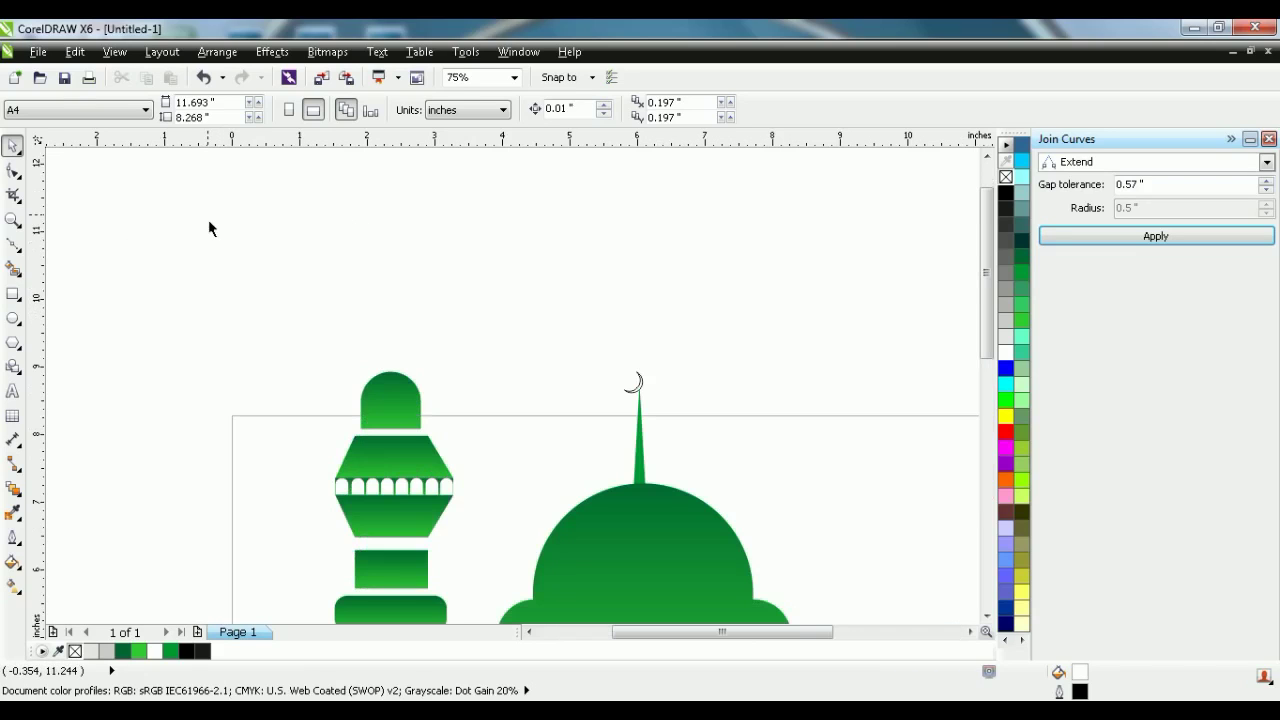
{"action": "left_click", "coordinate": [639, 443]}
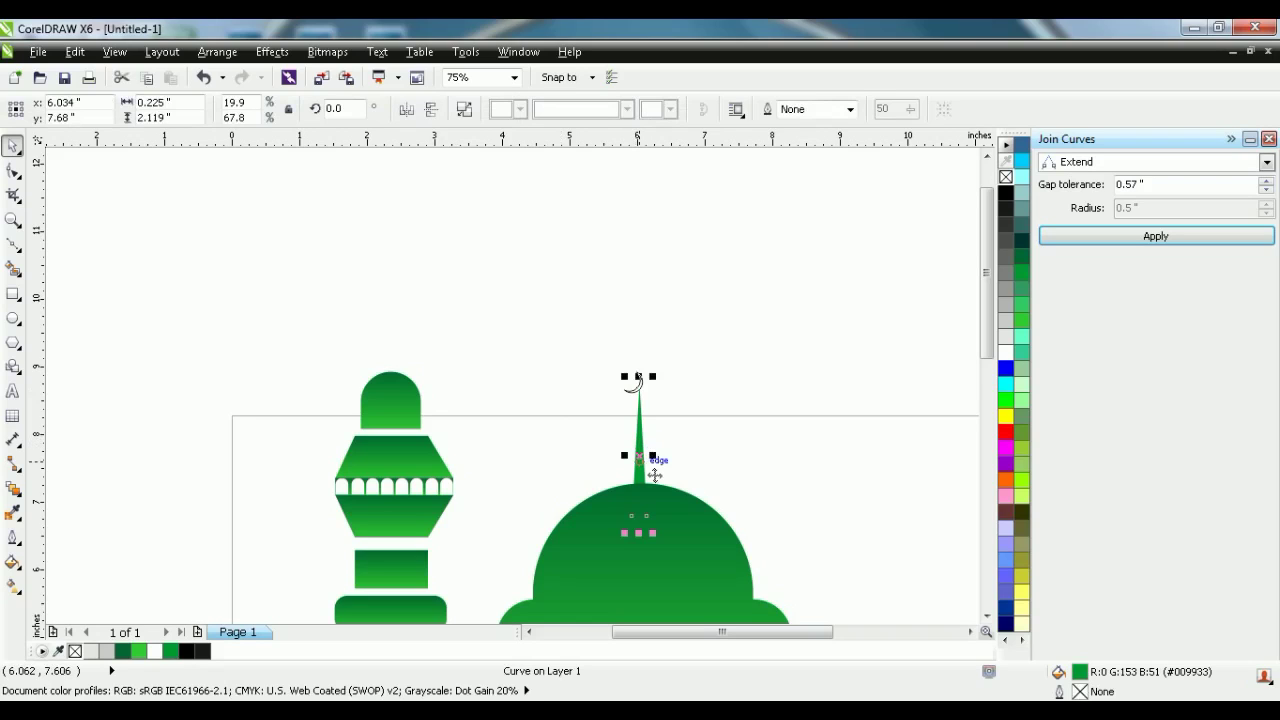
{"action": "left_click_drag", "start_coordinate": [655, 475], "coordinate": [402, 368]}
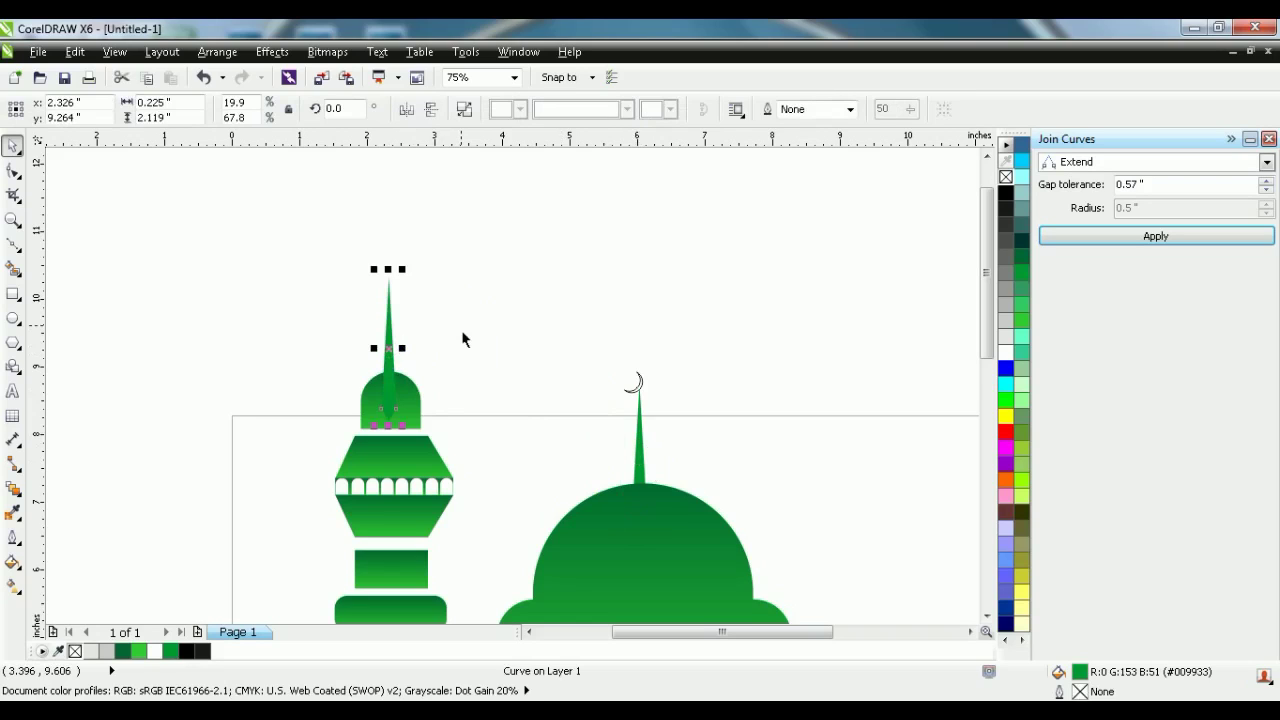
Bring the minaret's rounded cap to the front of the page so it covers the spire's base
{"action": "left_click", "coordinate": [418, 399]}
{"action": "right_click", "coordinate": [418, 399]}
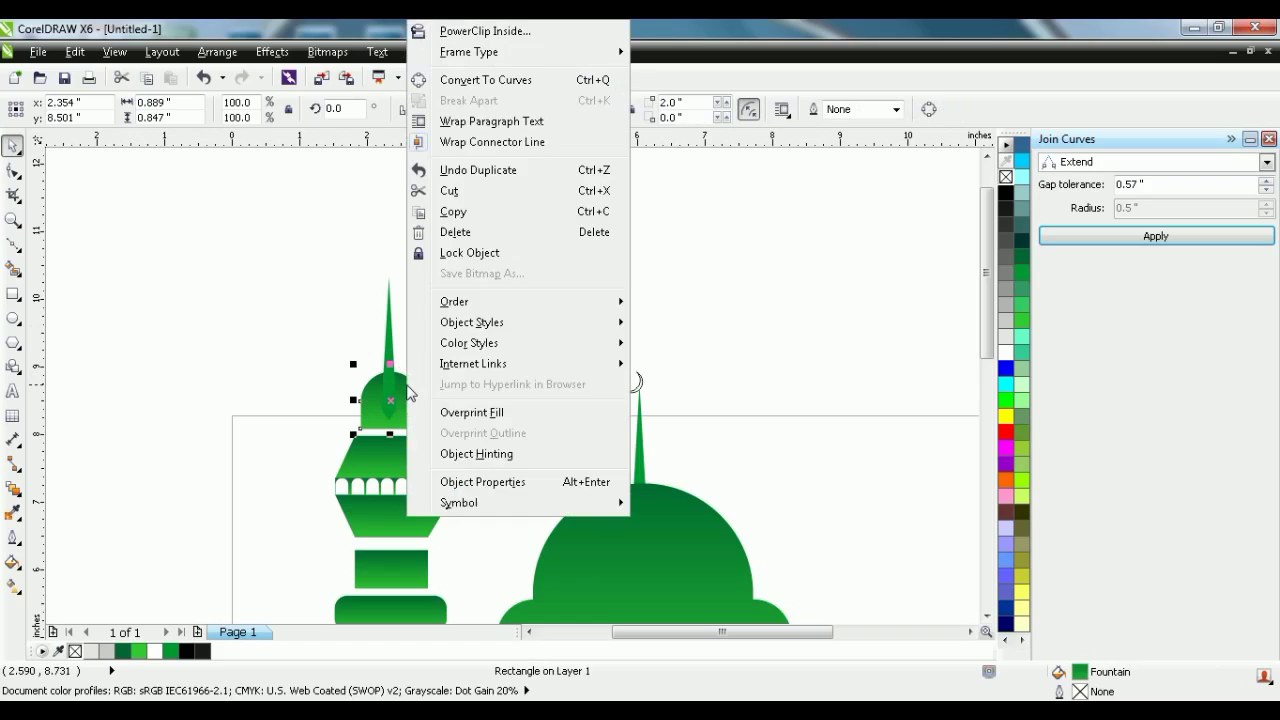
{"action": "mouse_move", "coordinate": [533, 310]}
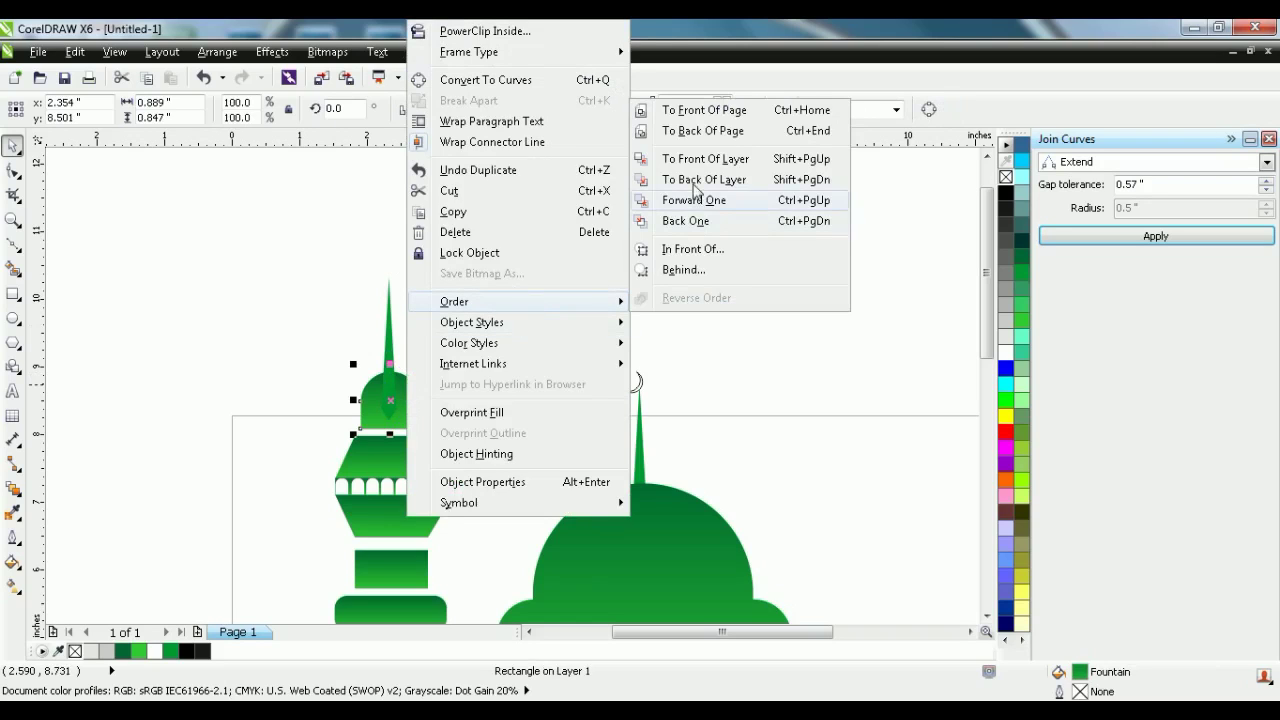
{"action": "left_click", "coordinate": [704, 110]}
{"action": "left_click", "coordinate": [368, 258]}
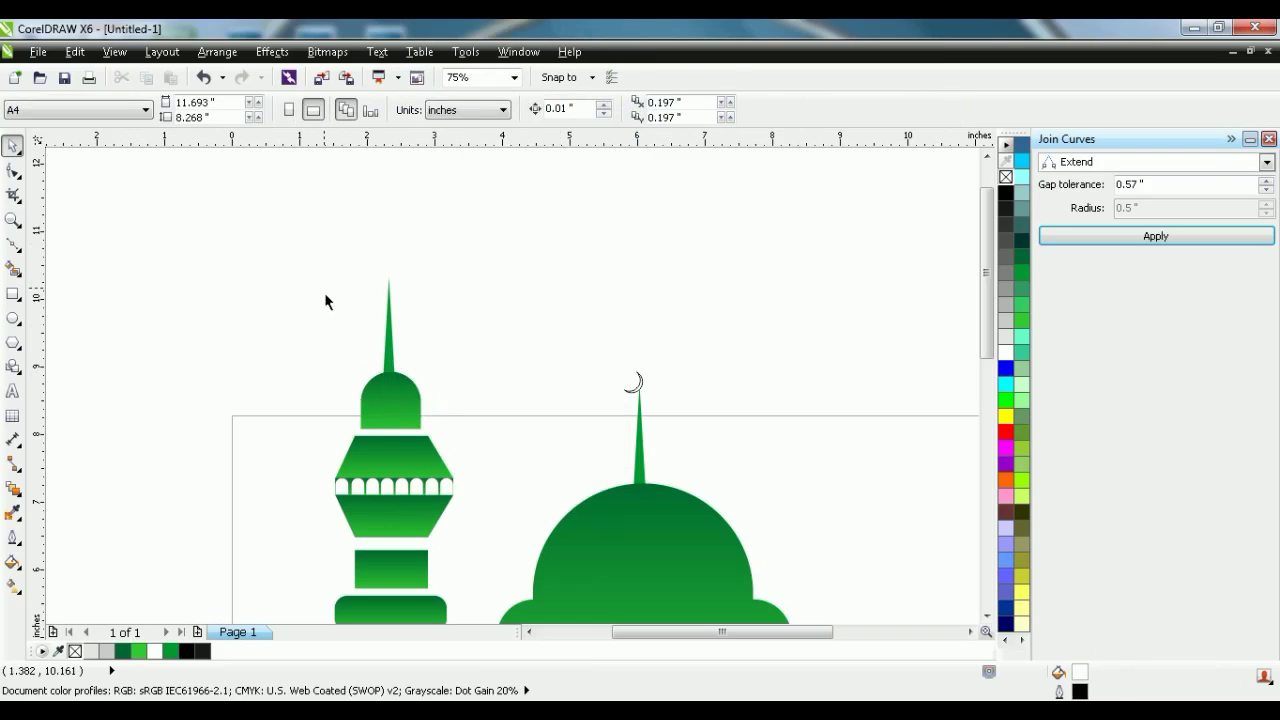
Add two small circles about 0.39 by 0.36 inches, one at the minaret spire's tip and one halfway down
{"action": "left_click", "coordinate": [12, 320]}
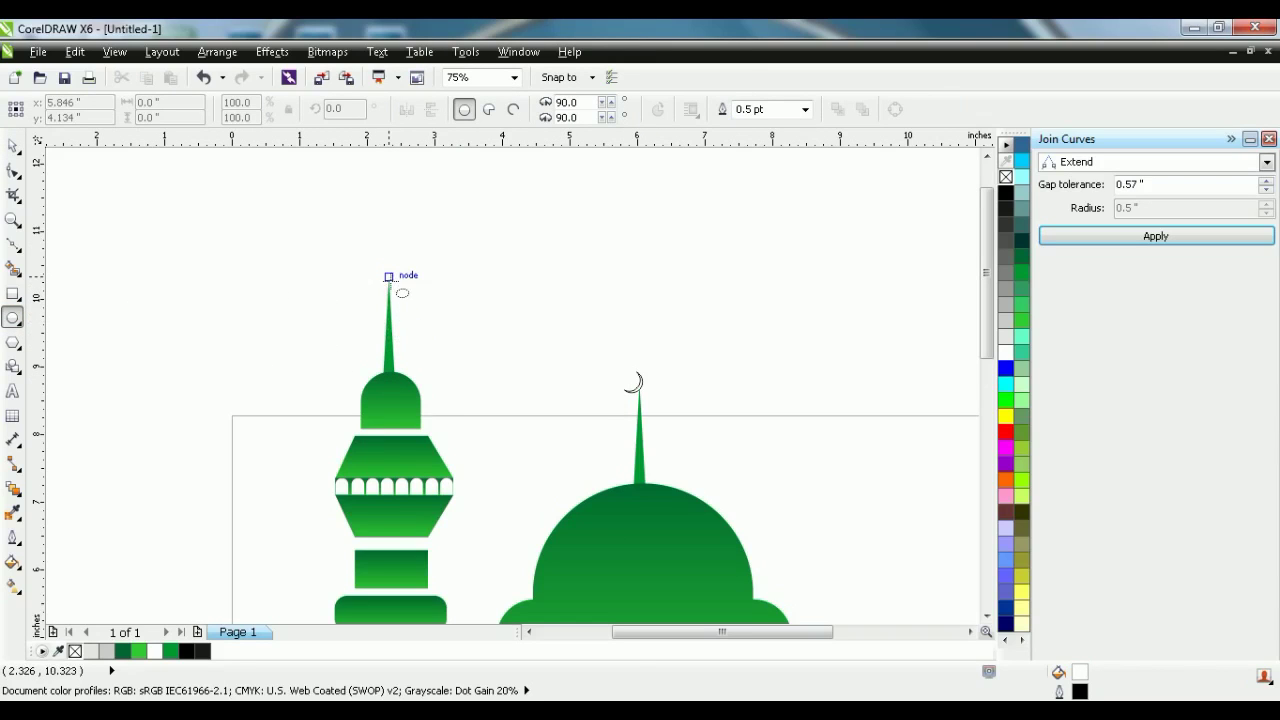
{"action": "mouse_move", "coordinate": [391, 283]}
{"action": "left_mouse_down"}
{"action": "mouse_move", "coordinate": [424, 313]}
{"action": "mouse_move", "coordinate": [406, 281]}
{"action": "mouse_move", "coordinate": [403, 358]}
{"action": "left_mouse_up"}
{"action": "left_click", "coordinate": [13, 146]}
{"action": "left_click", "coordinate": [437, 327]}
{"action": "left_click", "coordinate": [390, 283]}
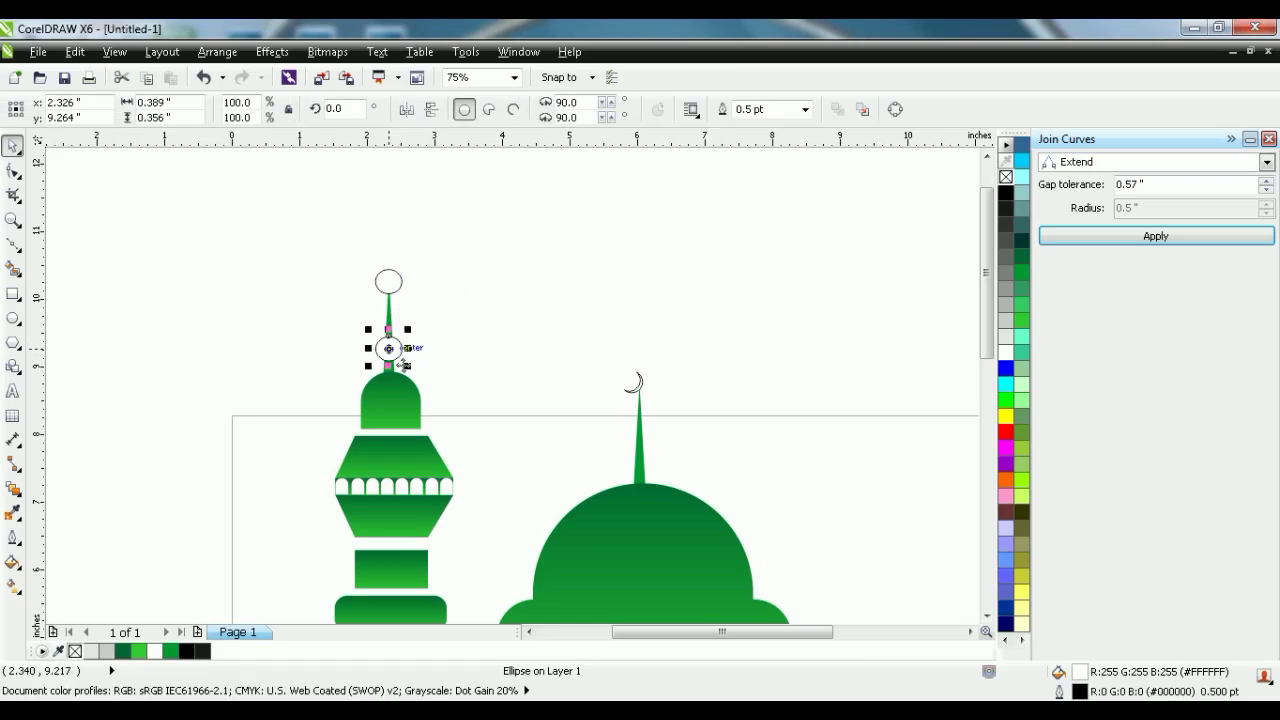
{"action": "right_click", "coordinate": [1007, 177]}
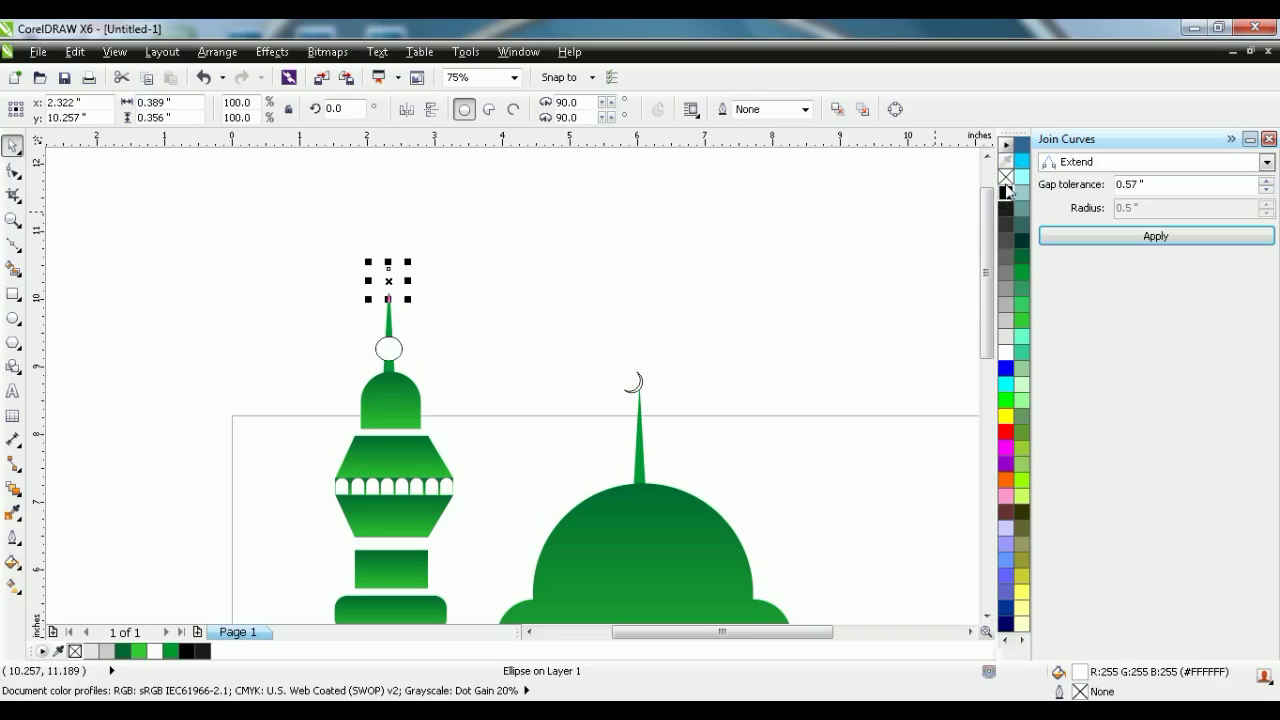
{"action": "right_click", "coordinate": [1006, 193]}
{"action": "left_click", "coordinate": [367, 342]}
{"action": "left_click", "coordinate": [392, 328]}
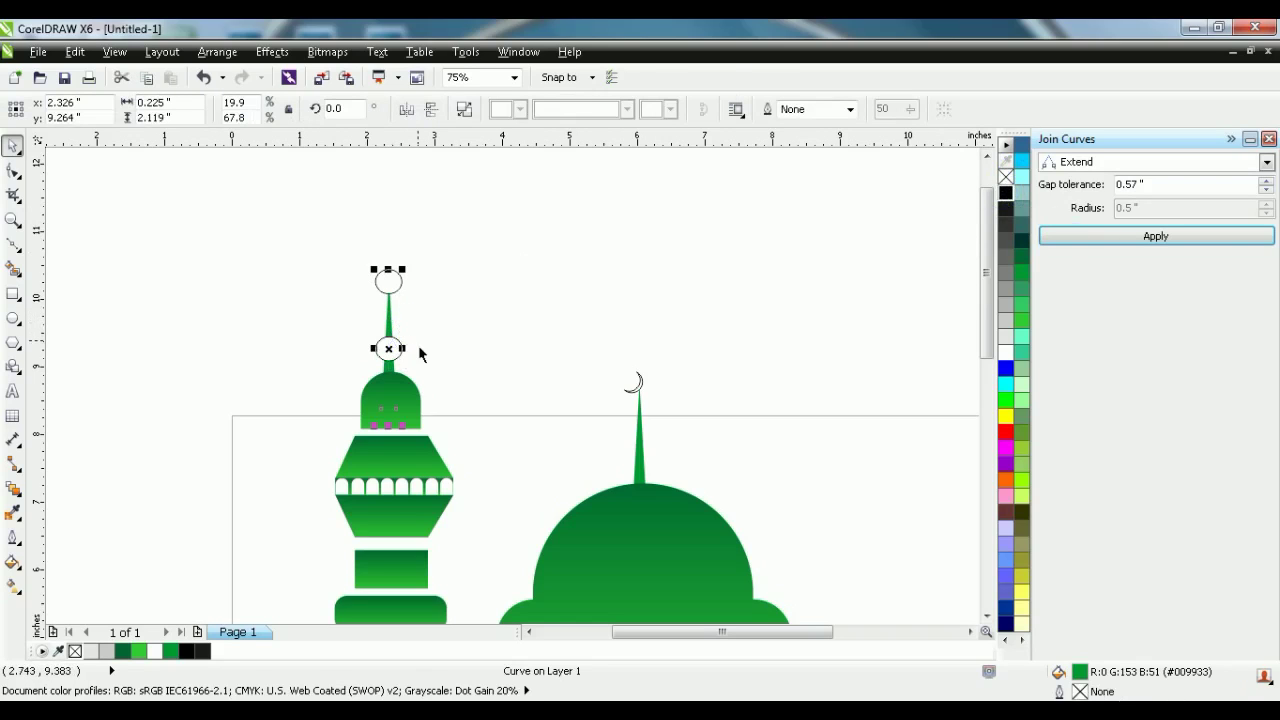
{"action": "left_click", "coordinate": [388, 294]}
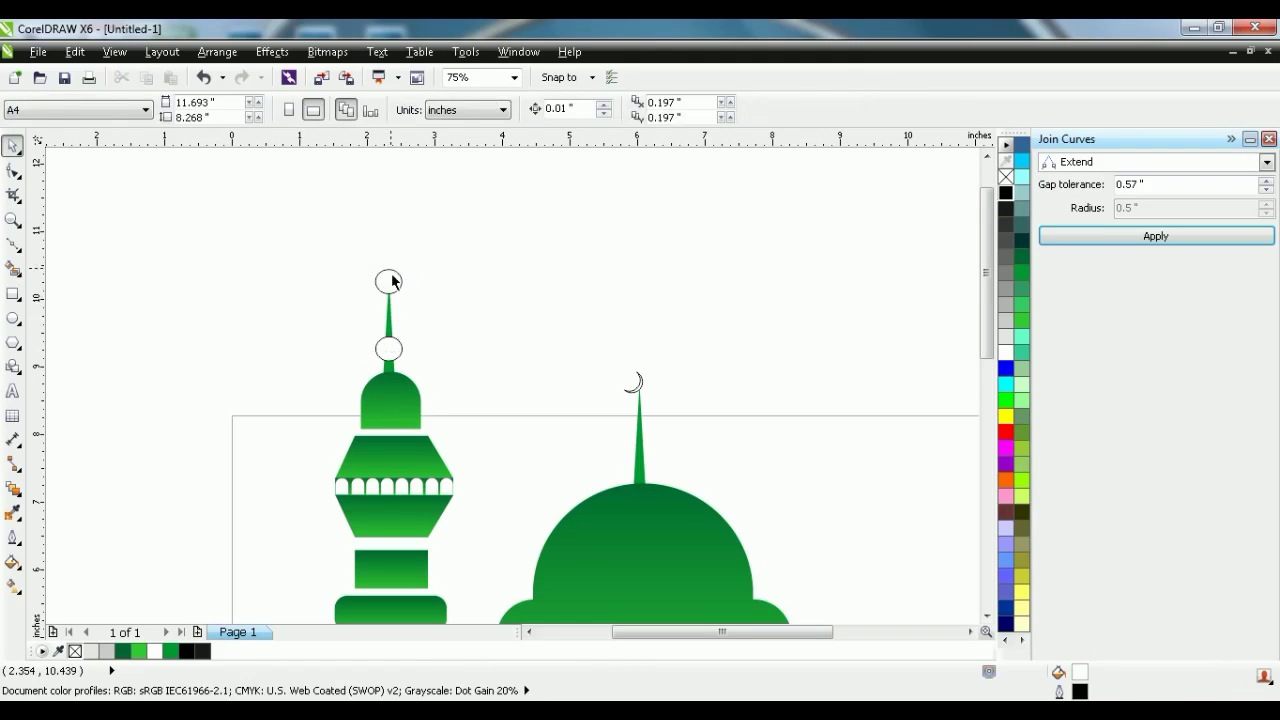
Weld the two circles and the minaret's spire into a single green shape
{"action": "left_click", "coordinate": [390, 279]}
{"action": "left_click", "coordinate": [384, 363], "text": "shift"}
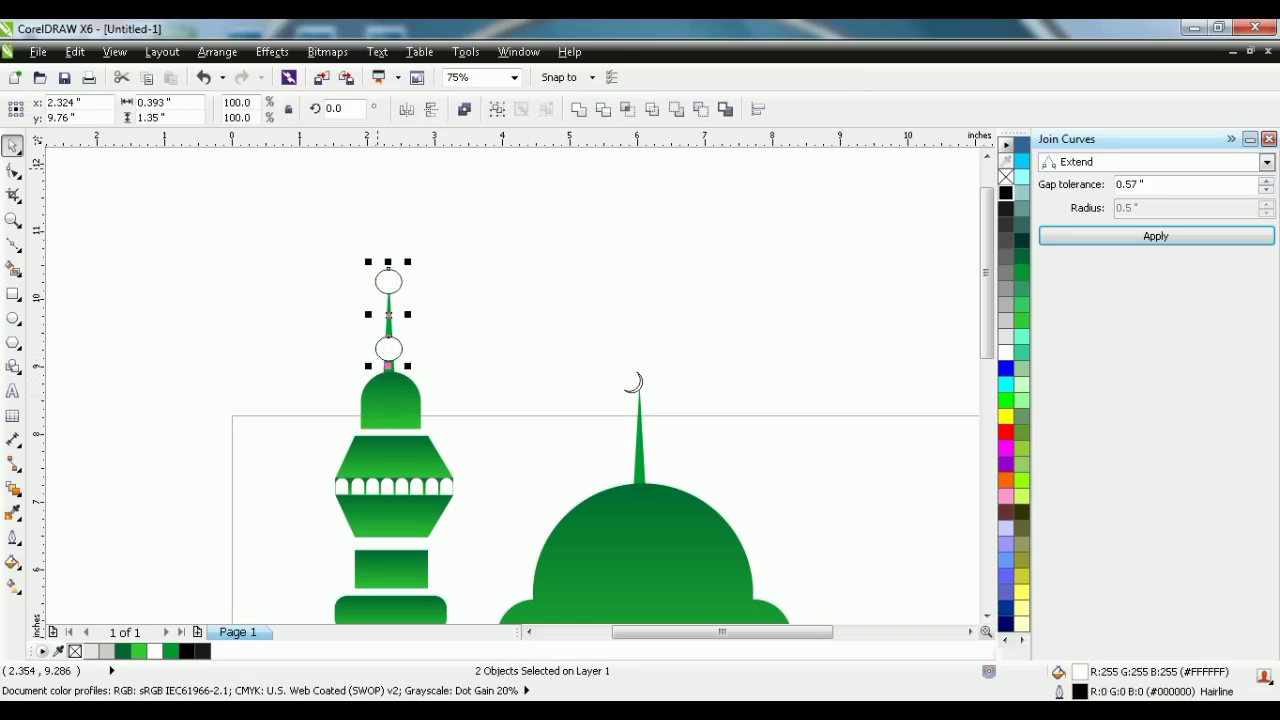
{"action": "scroll", "coordinate": [396, 313], "scroll_direction": "up", "scroll_amount": 2}
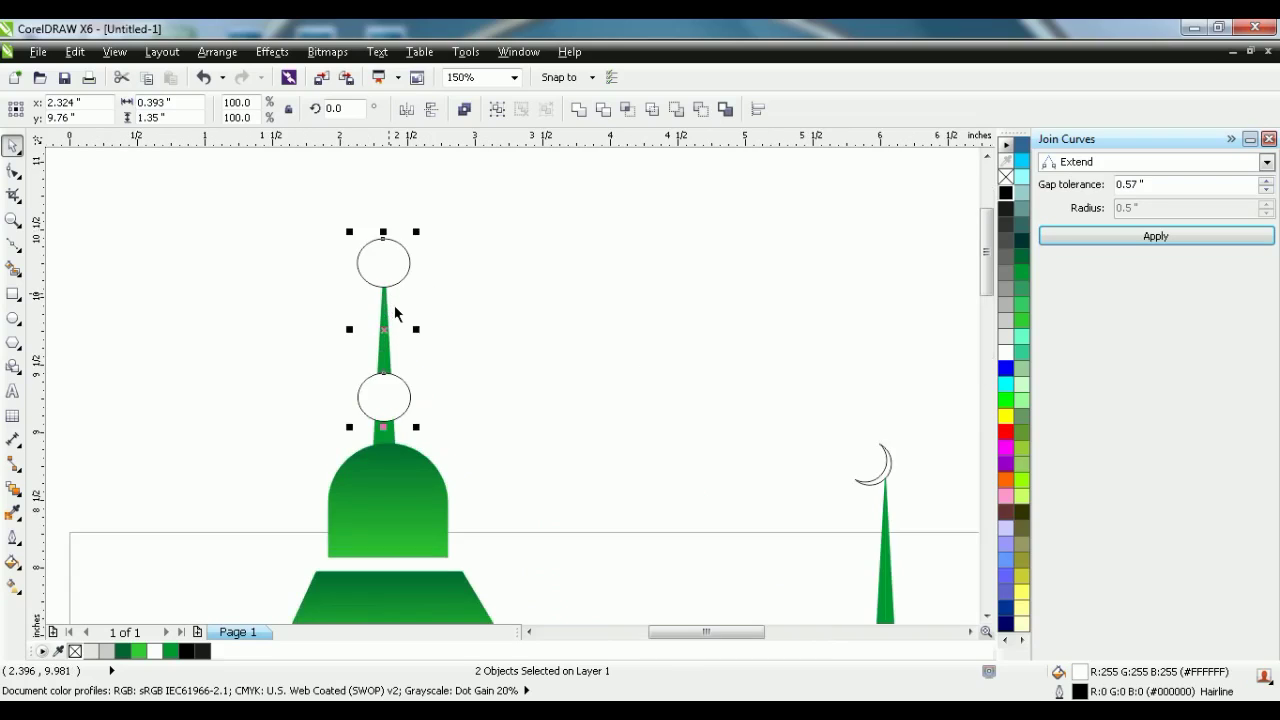
{"action": "left_click", "coordinate": [396, 441], "text": "shift"}
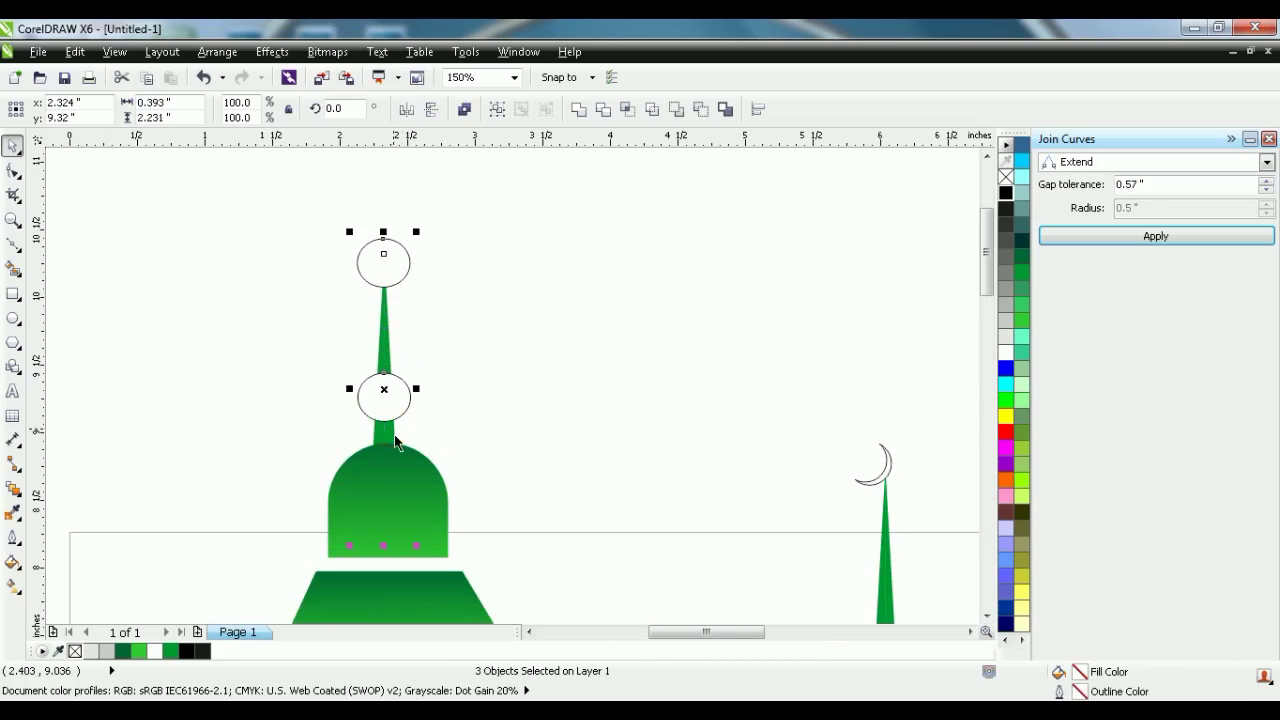
{"action": "left_click", "coordinate": [603, 109]}
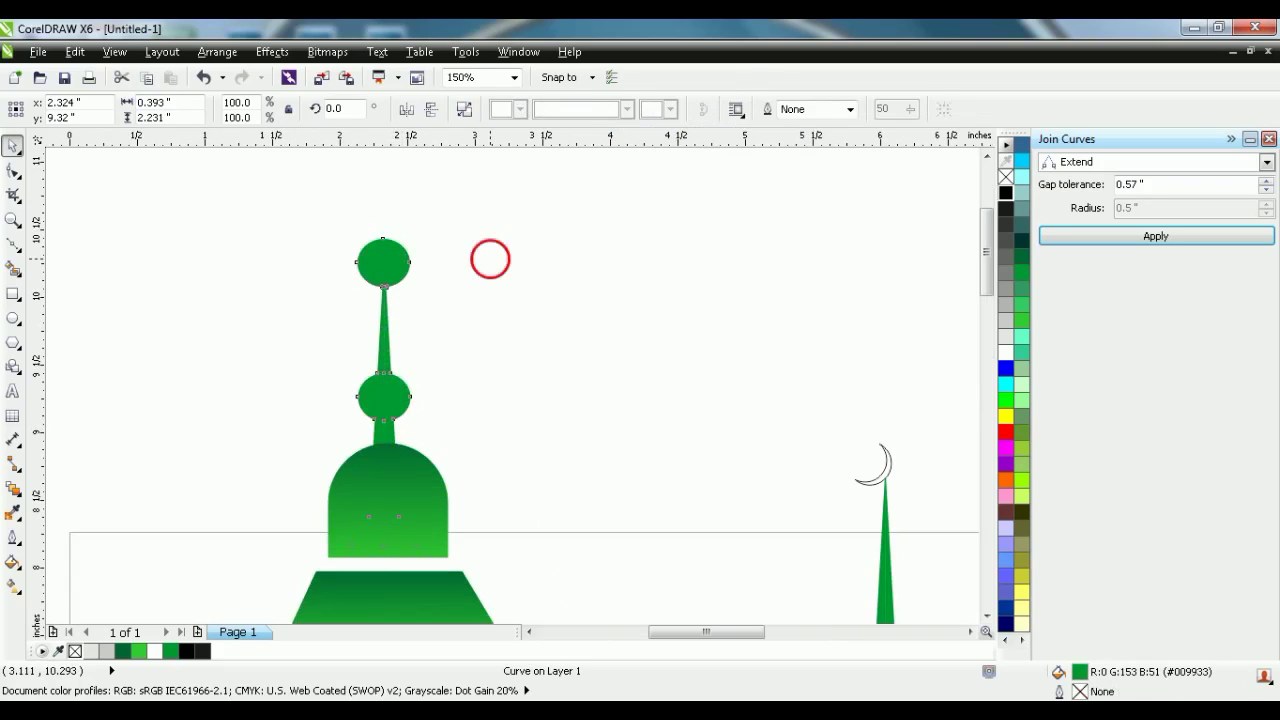
{"action": "left_click", "coordinate": [490, 261]}
Select all the minaret's parts, from the spire down to the white shaft, and group them
{"action": "scroll", "coordinate": [490, 263], "scroll_direction": "down", "scroll_amount": 4}
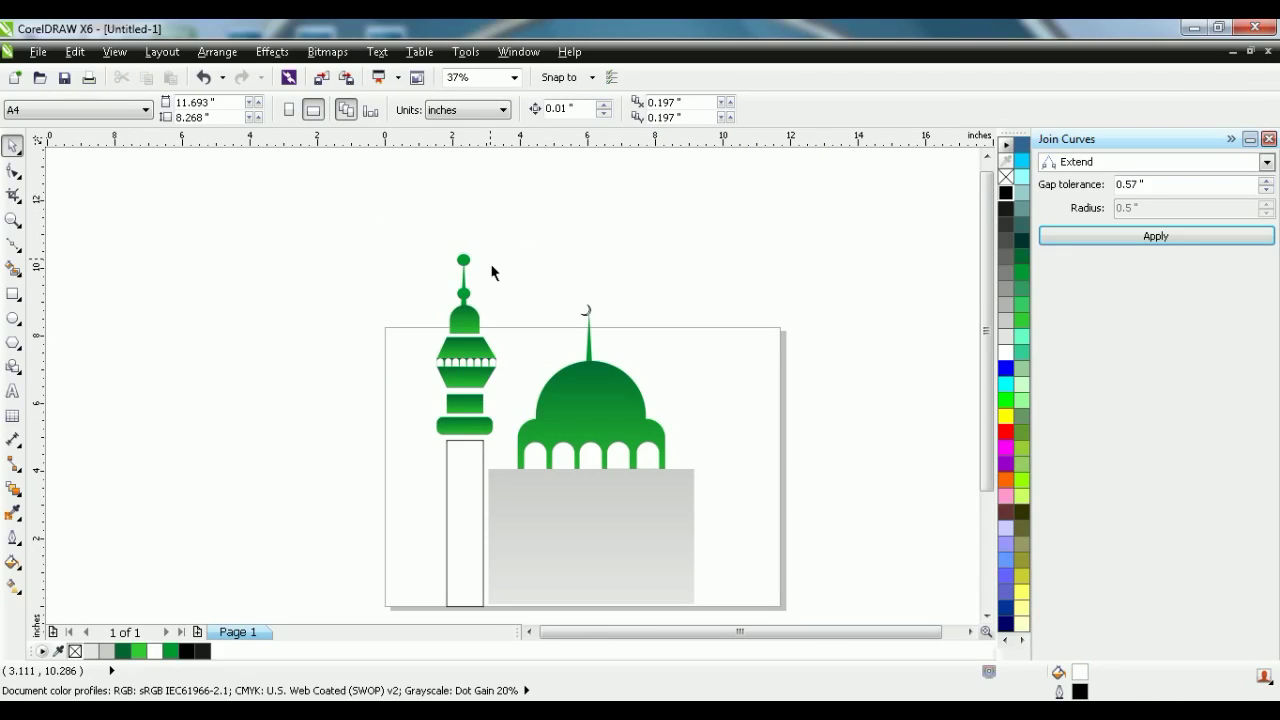
{"action": "left_click", "coordinate": [395, 231]}
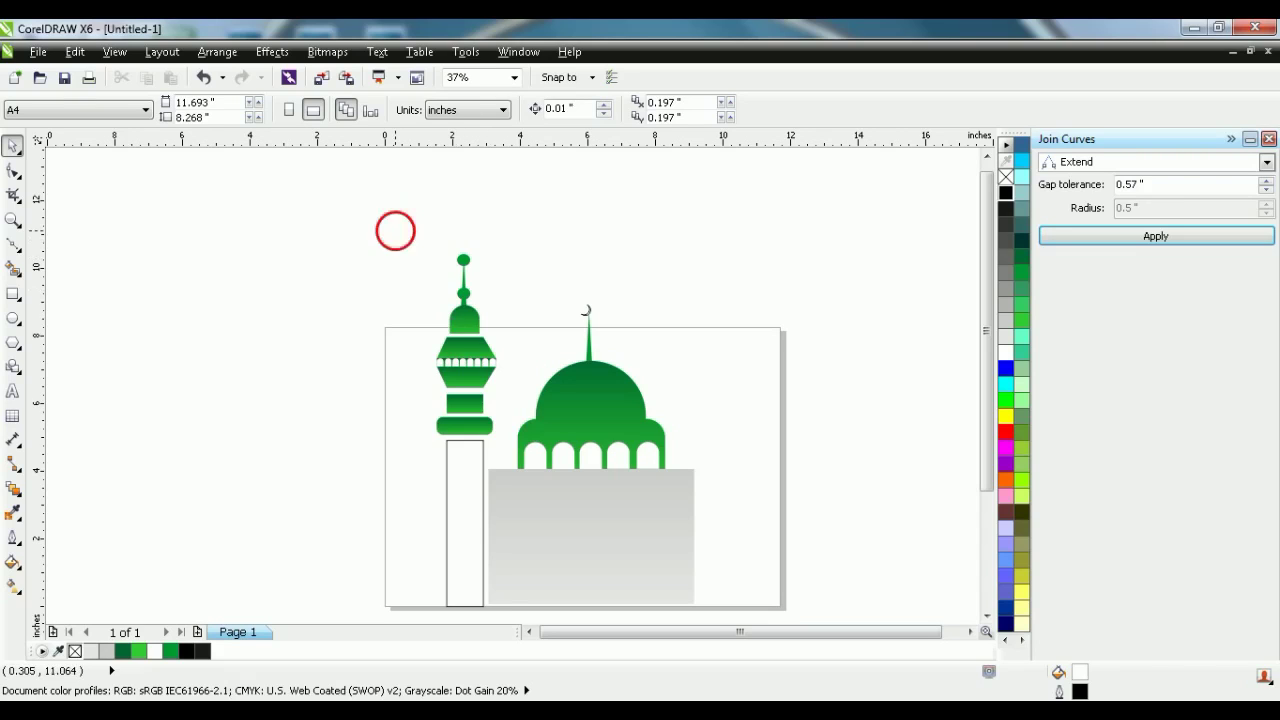
{"action": "left_click_drag", "start_coordinate": [395, 231], "coordinate": [521, 603]}
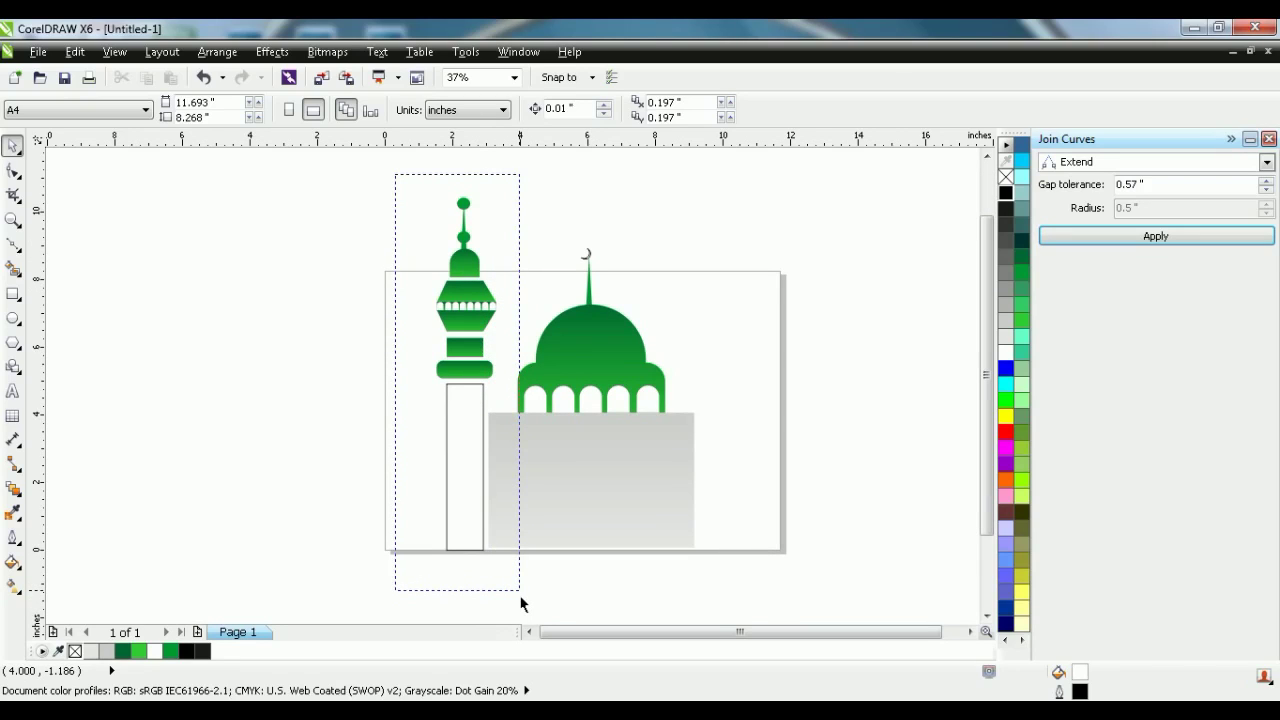
{"action": "left_click_drag", "start_coordinate": [521, 603], "coordinate": [523, 598]}
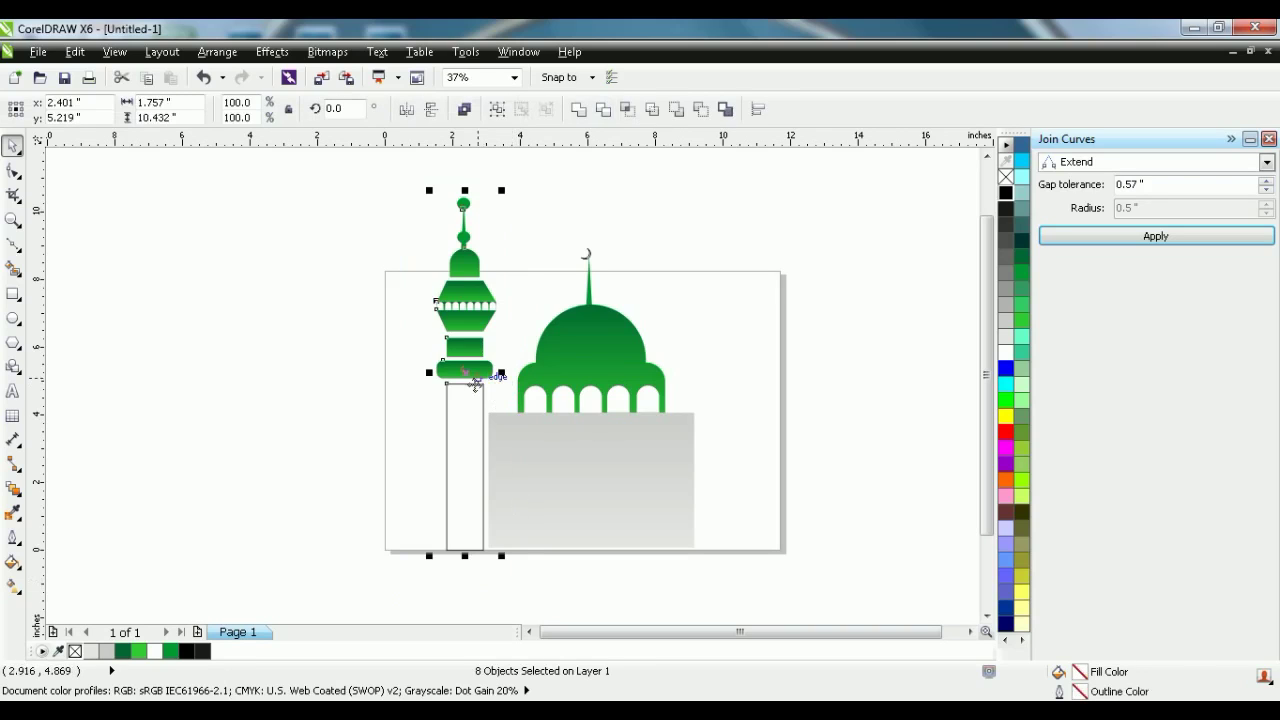
{"action": "right_click", "coordinate": [472, 382]}
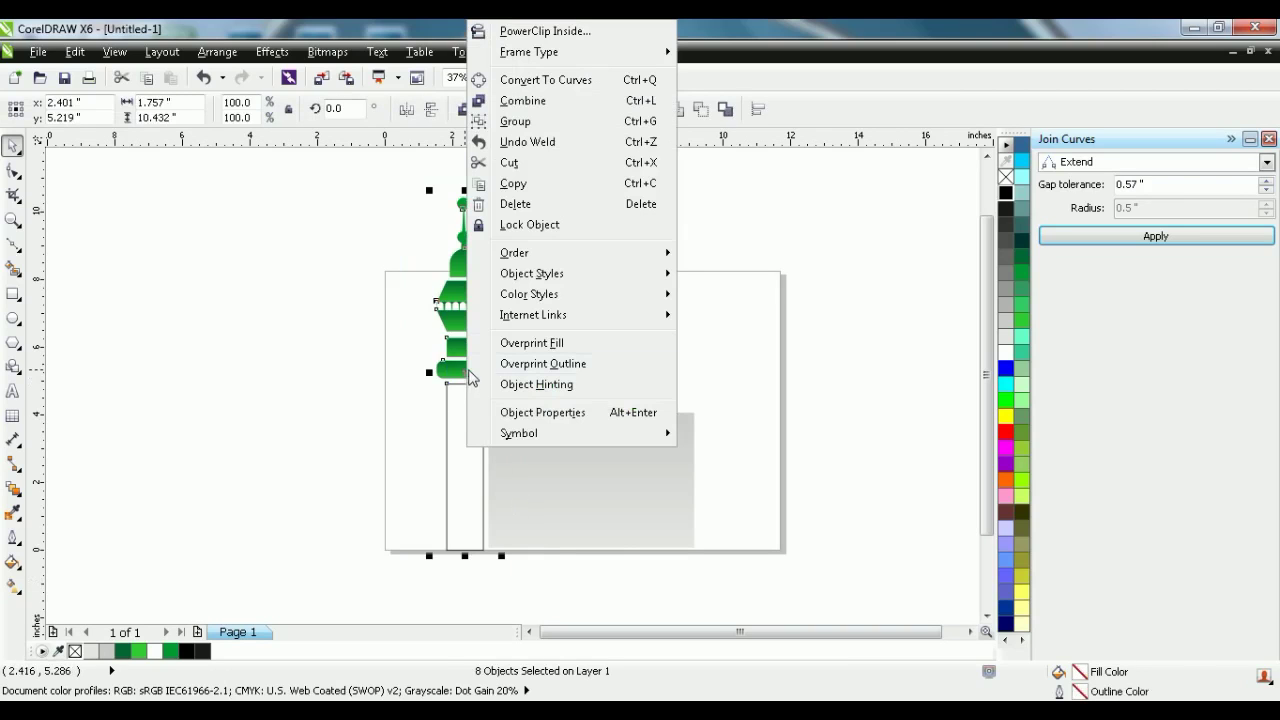
{"action": "left_click", "coordinate": [530, 121]}
Compress the grouped minaret vertically to 79.3%, about 8.28 inches tall, keeping its base in place, and deselect it
{"action": "left_click_drag", "start_coordinate": [465, 190], "coordinate": [490, 277]}
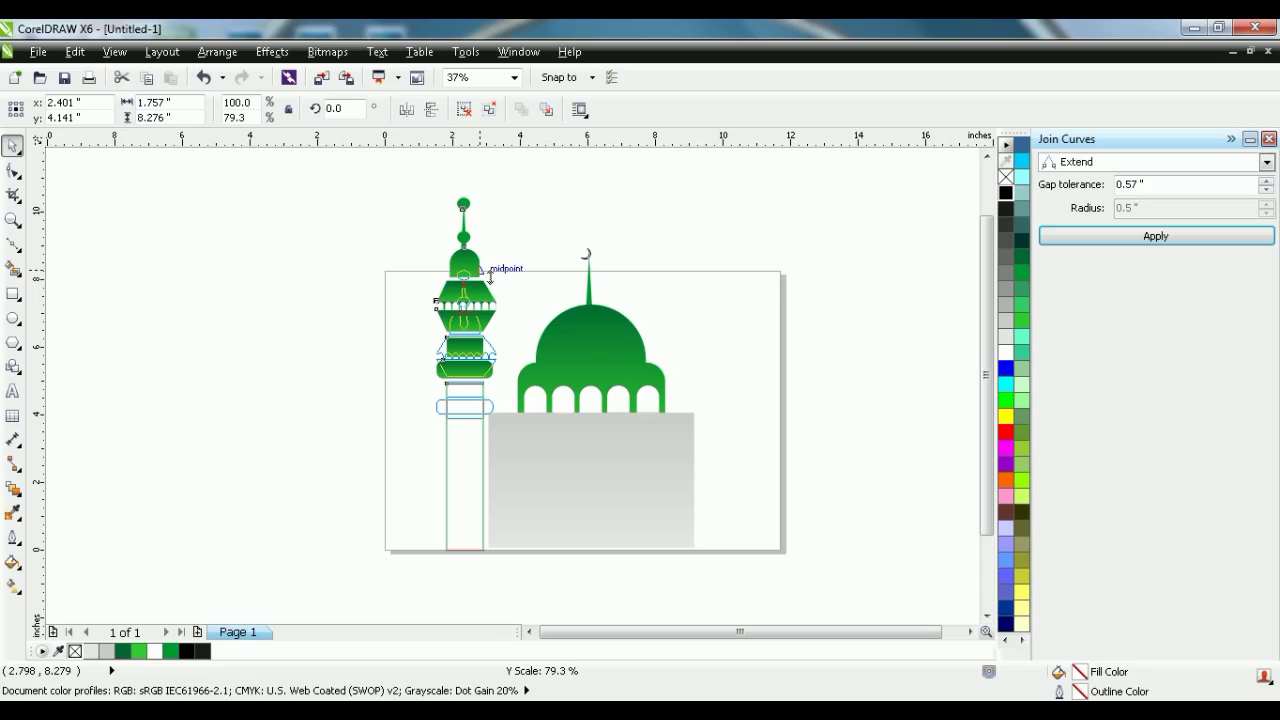
{"action": "left_click_drag", "start_coordinate": [490, 277], "coordinate": [490, 277]}
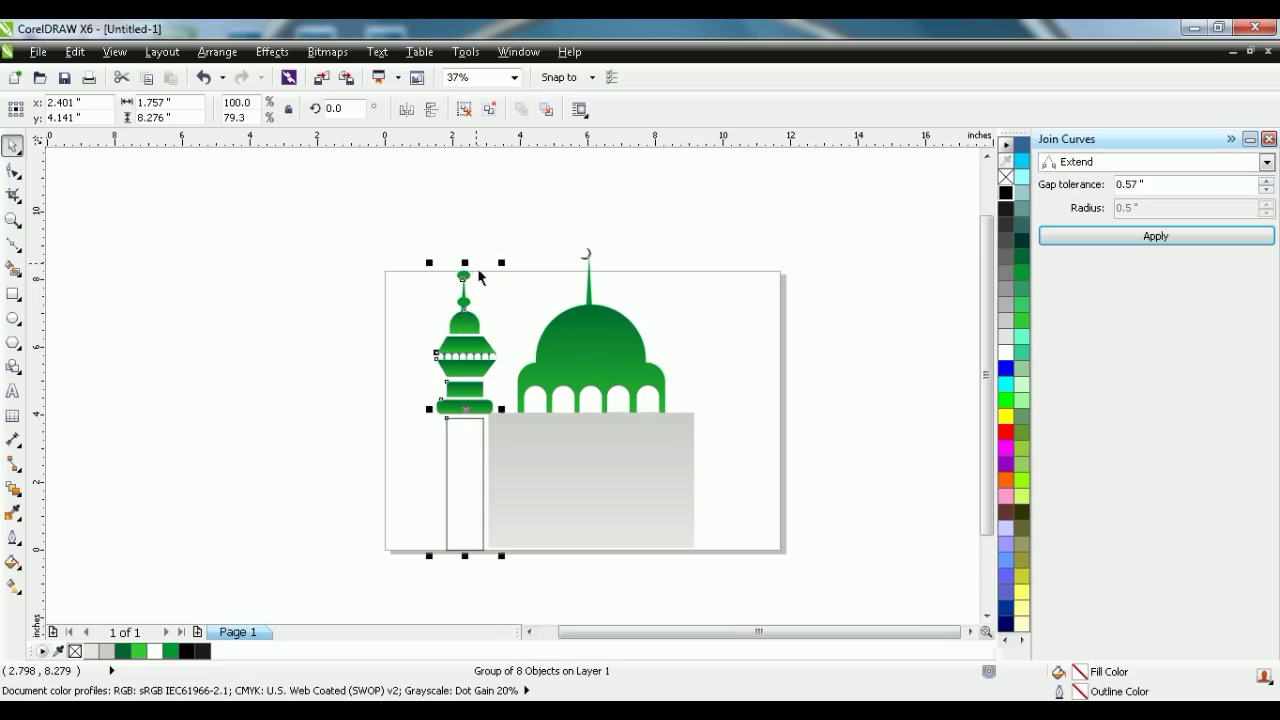
{"action": "left_click", "coordinate": [805, 367]}
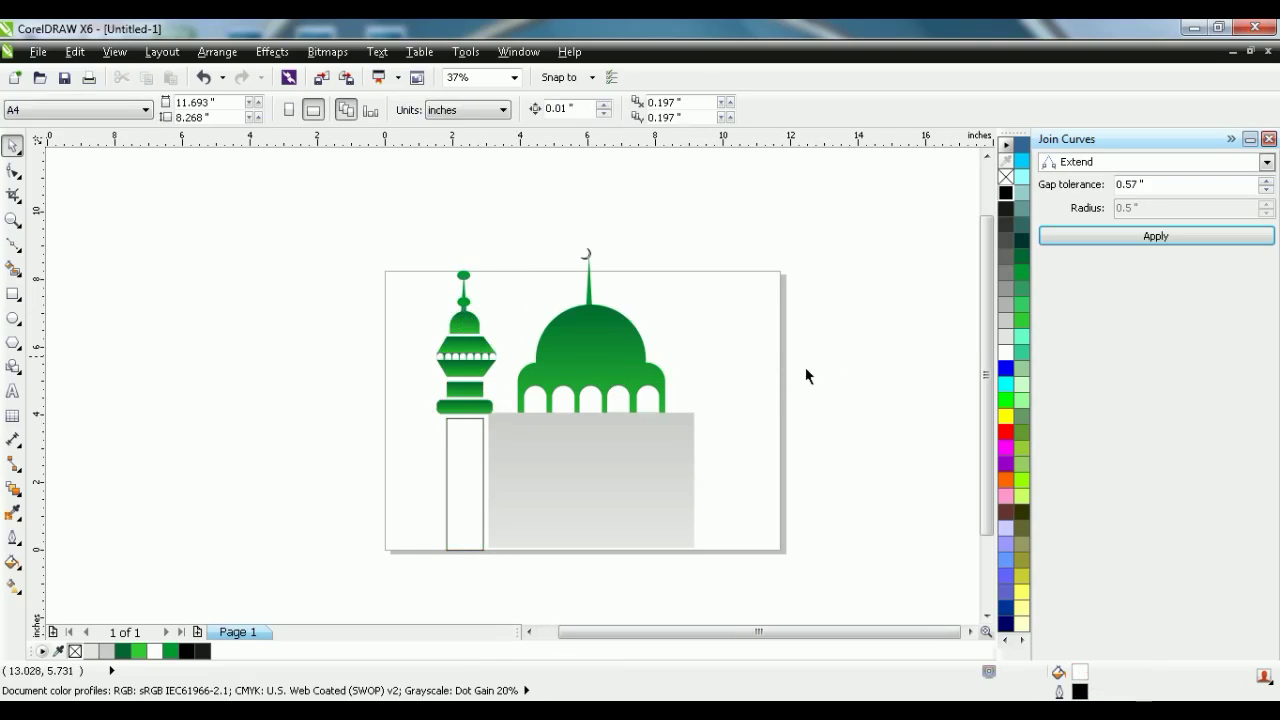
Try to copy the grey building's linear gradient fill onto the grouped minaret, and undo the copied fill
{"action": "left_click", "coordinate": [469, 503]}
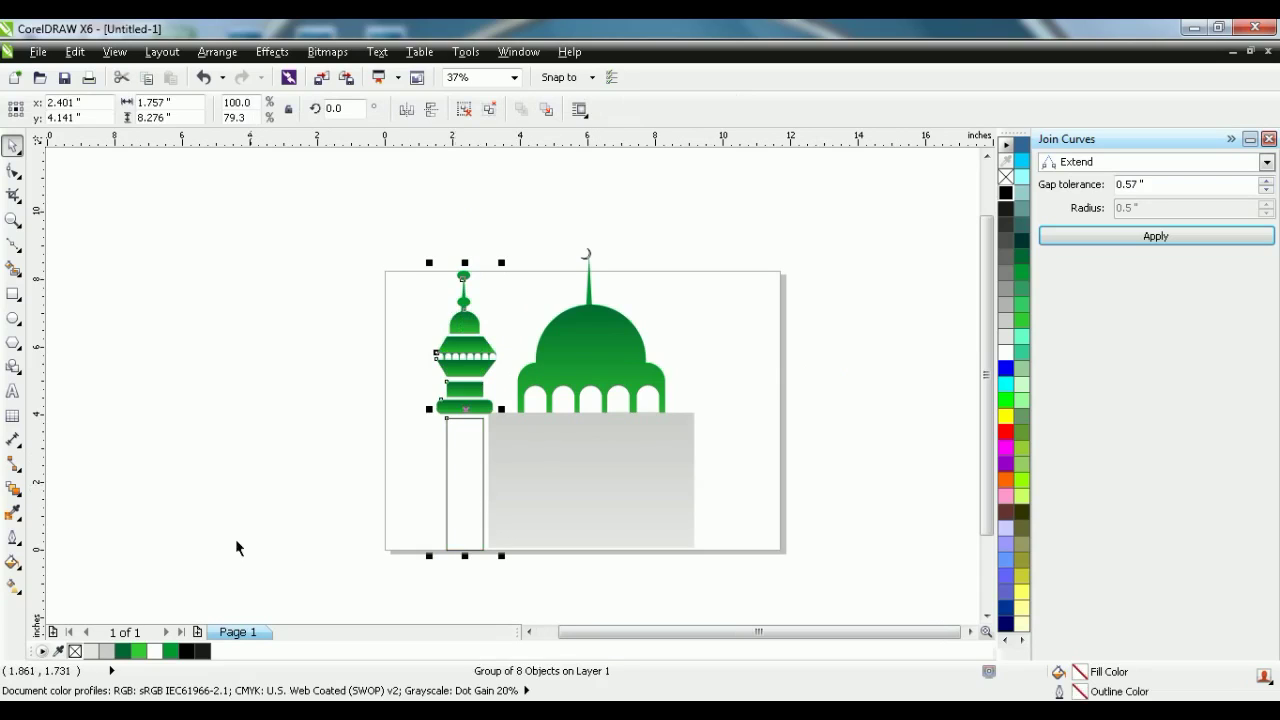
{"action": "left_click", "coordinate": [13, 586]}
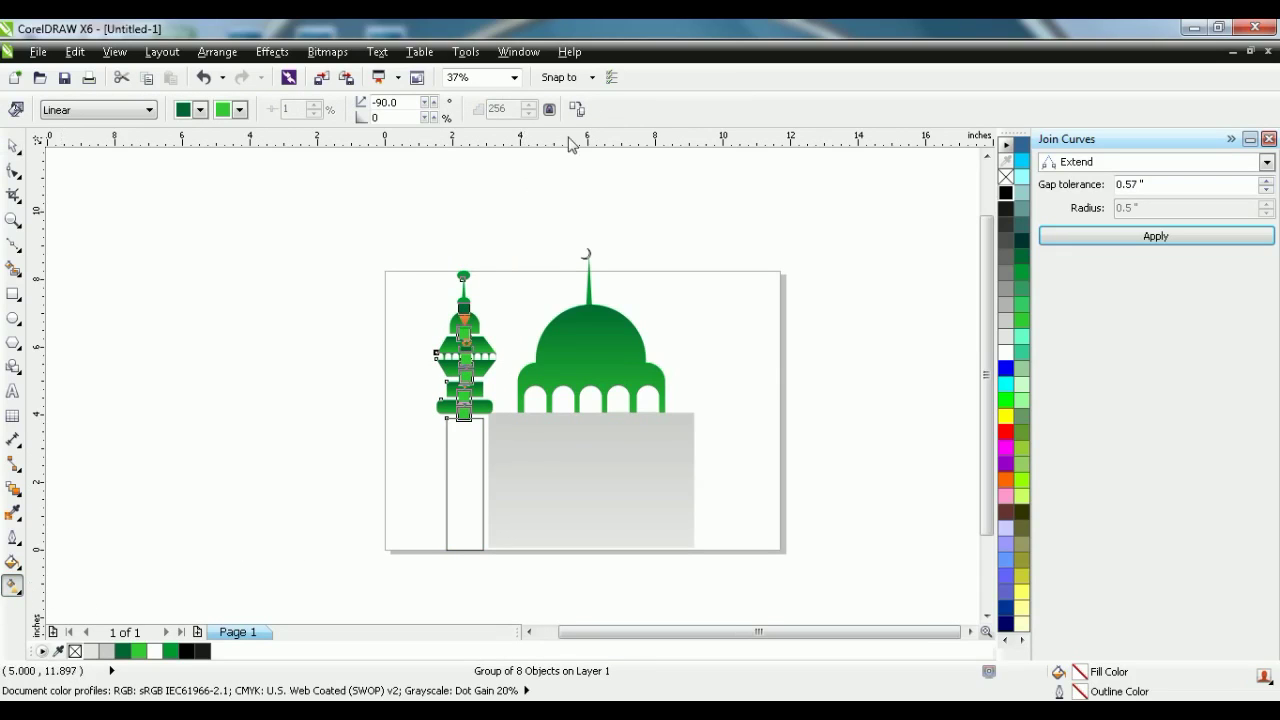
{"action": "left_click", "coordinate": [576, 109]}
{"action": "left_click", "coordinate": [560, 456]}
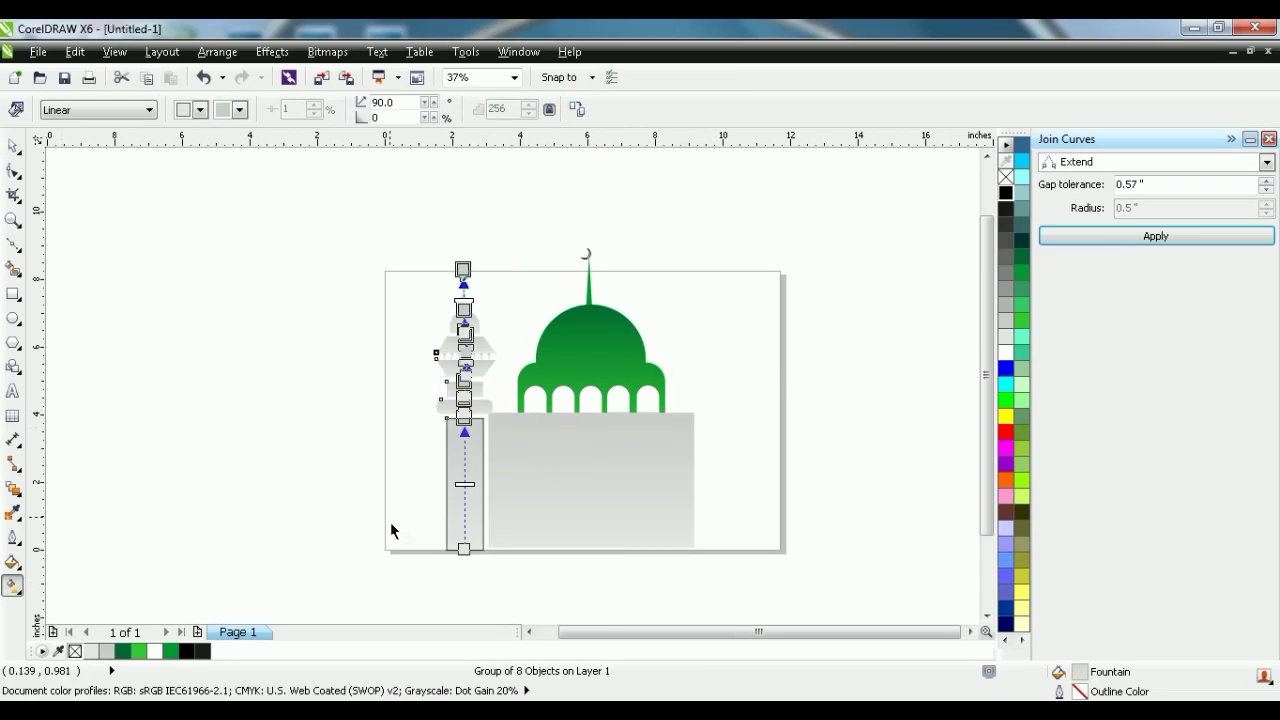
{"action": "key", "text": "ctrl+z"}
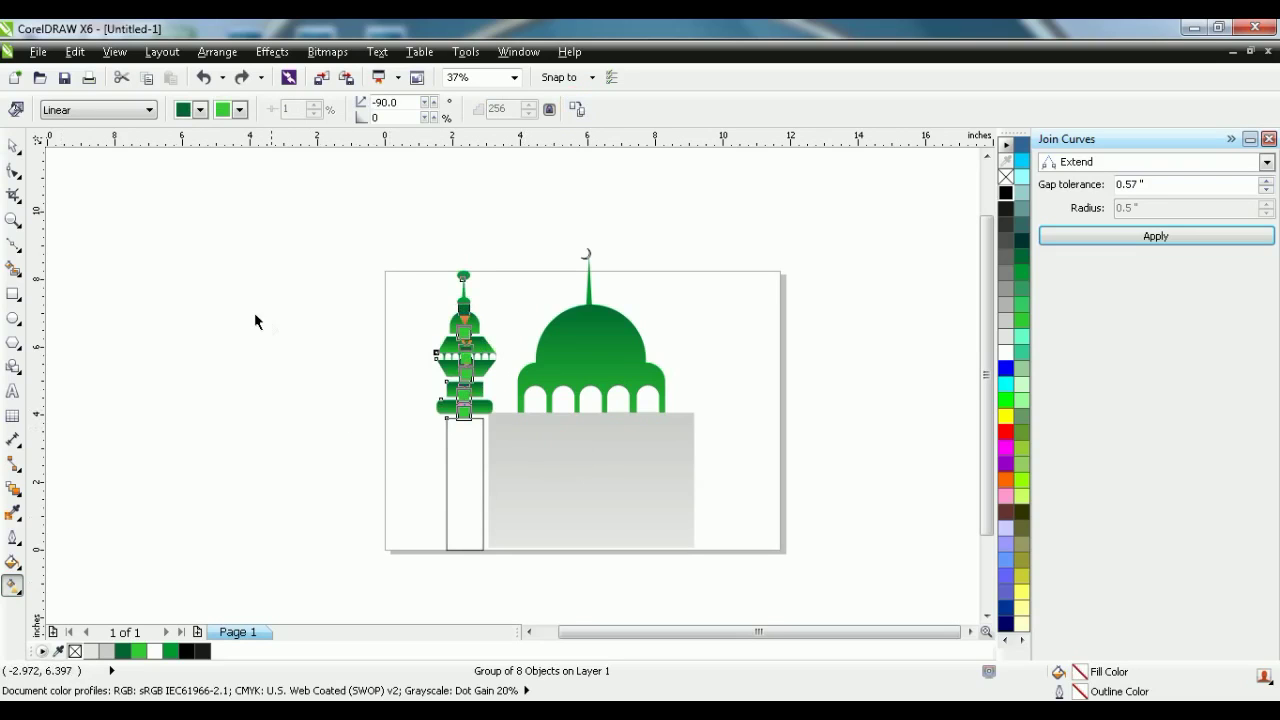
{"action": "key", "text": "space"}
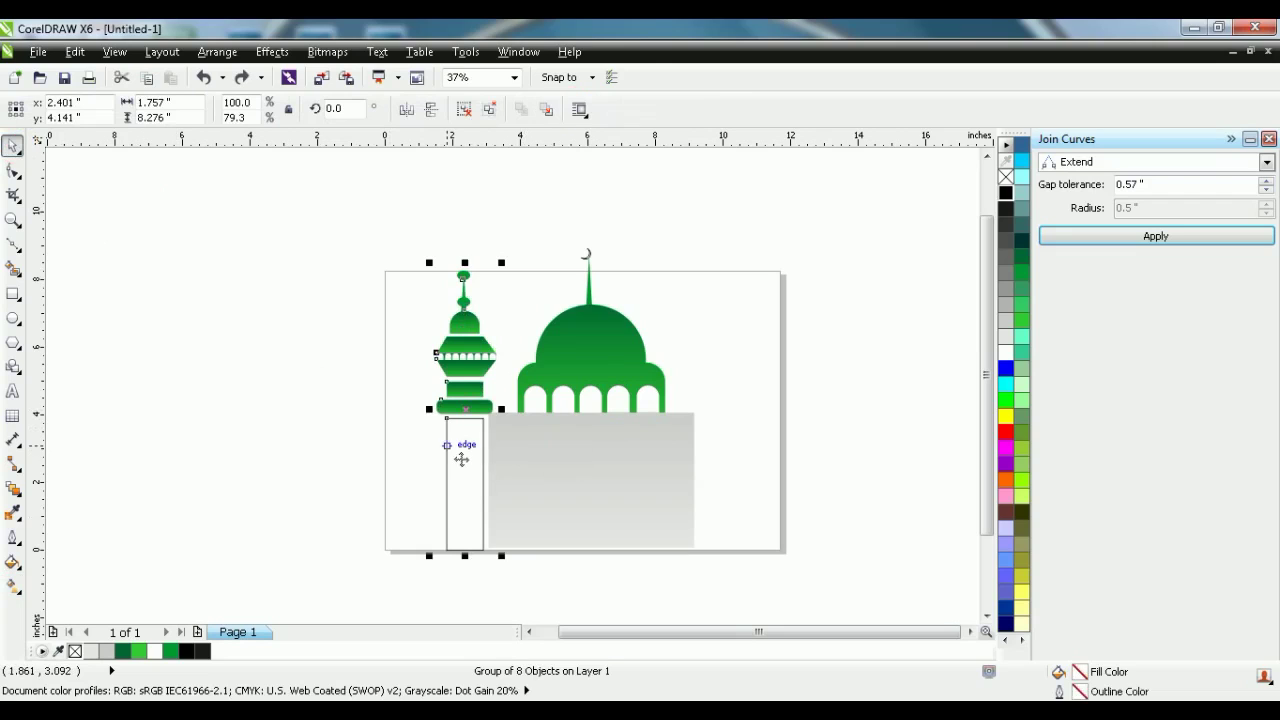
Ungroup the minaret and select only its tall white shaft rectangle
{"action": "right_click", "coordinate": [450, 449]}
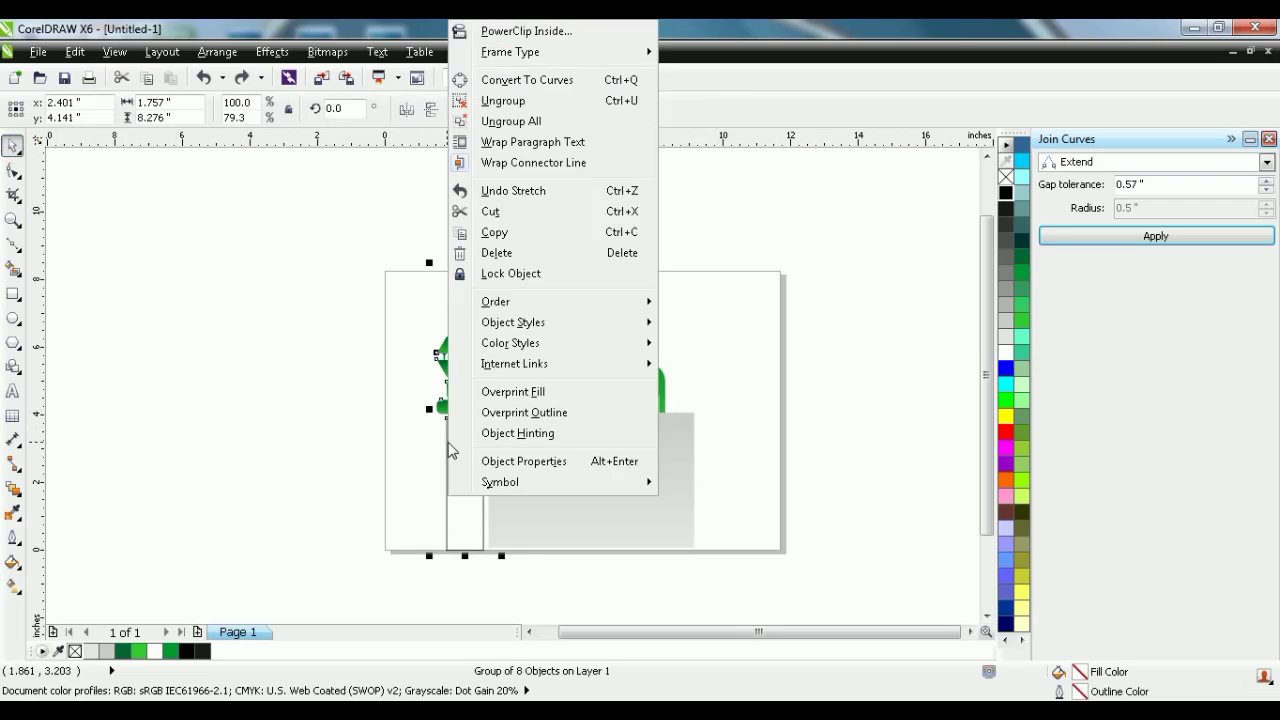
{"action": "left_click", "coordinate": [525, 102]}
{"action": "left_click", "coordinate": [465, 498]}
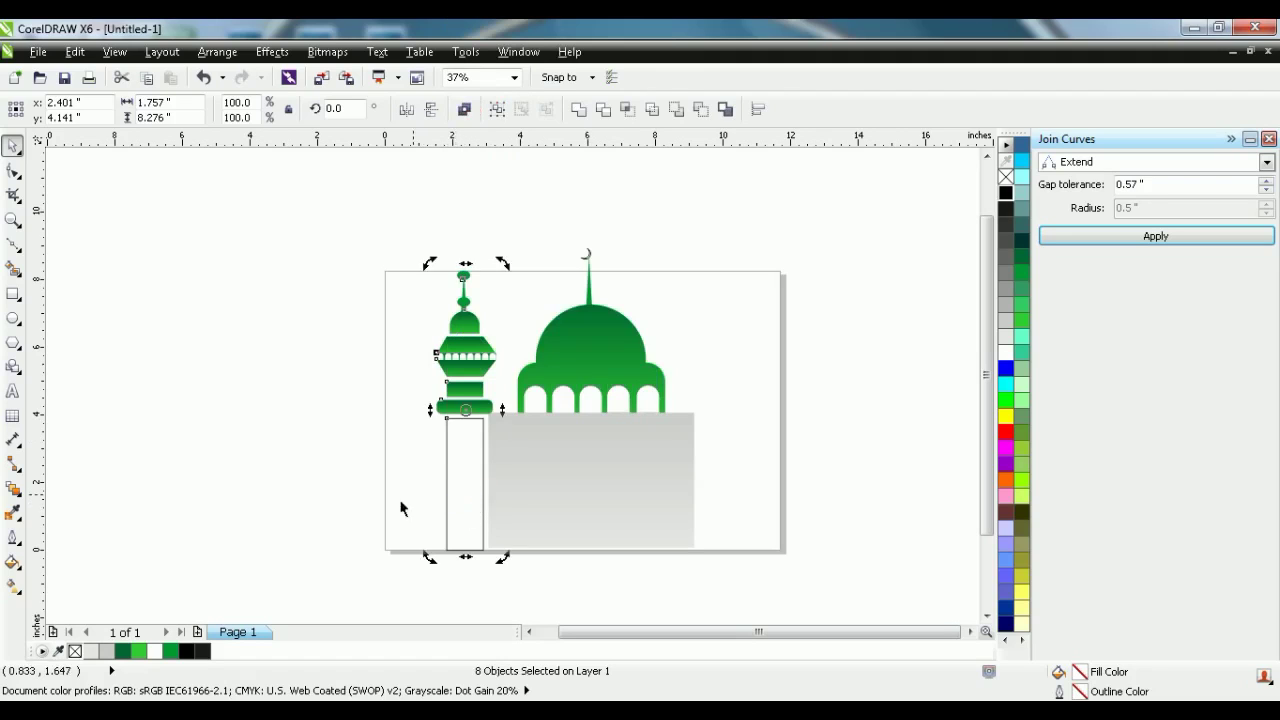
{"action": "left_click", "coordinate": [437, 509]}
{"action": "left_click", "coordinate": [465, 504]}
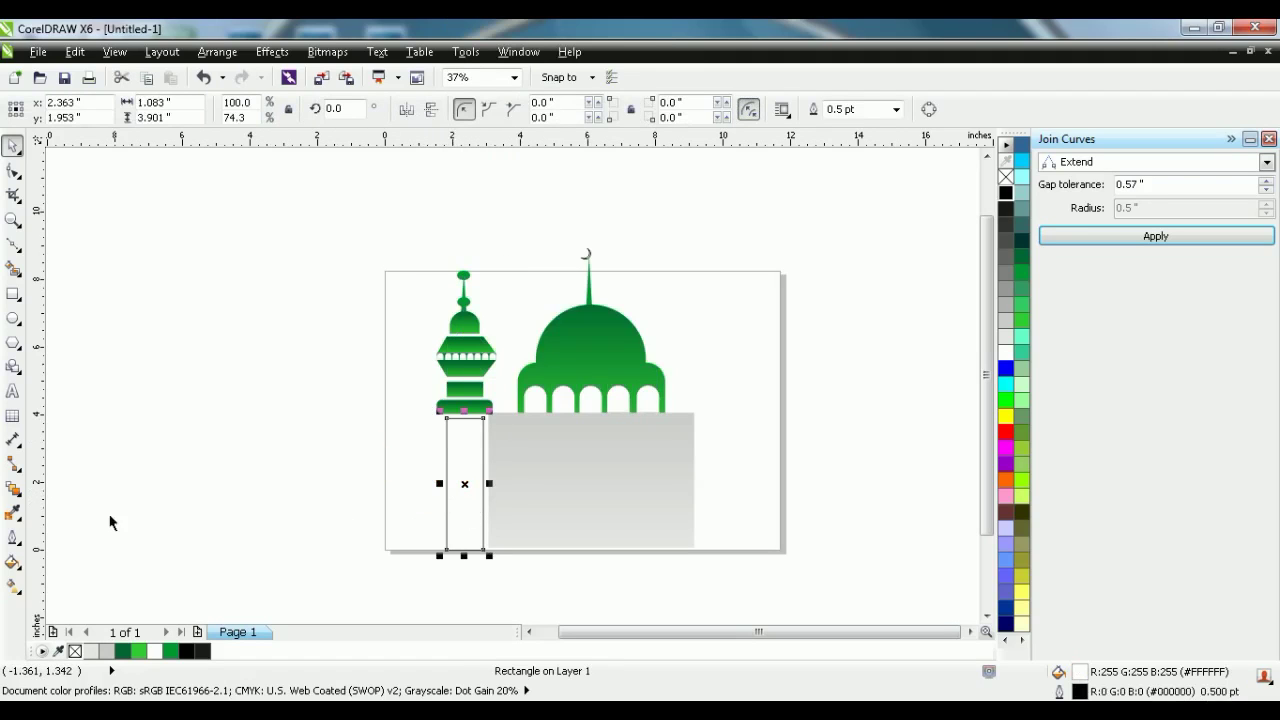
Copy the grey building's linear gradient fill onto the minaret's white shaft rectangle
{"action": "left_click", "coordinate": [12, 586]}
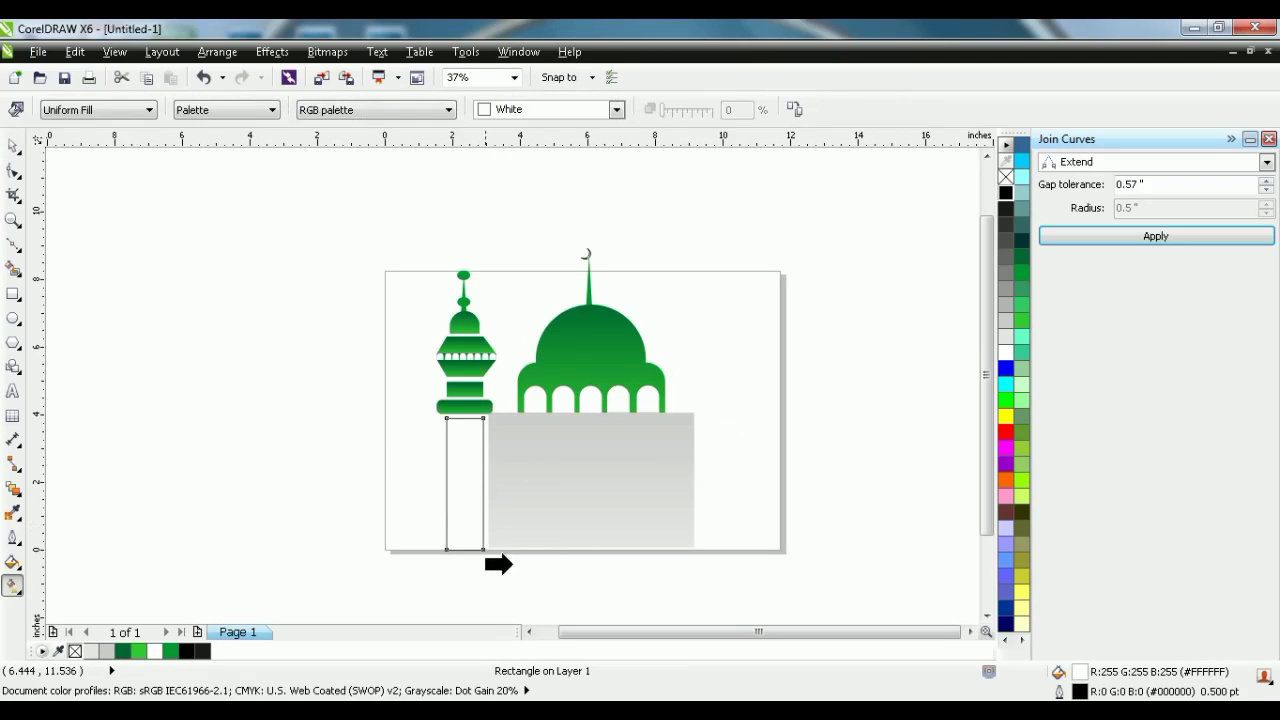
{"action": "left_click", "coordinate": [531, 506]}
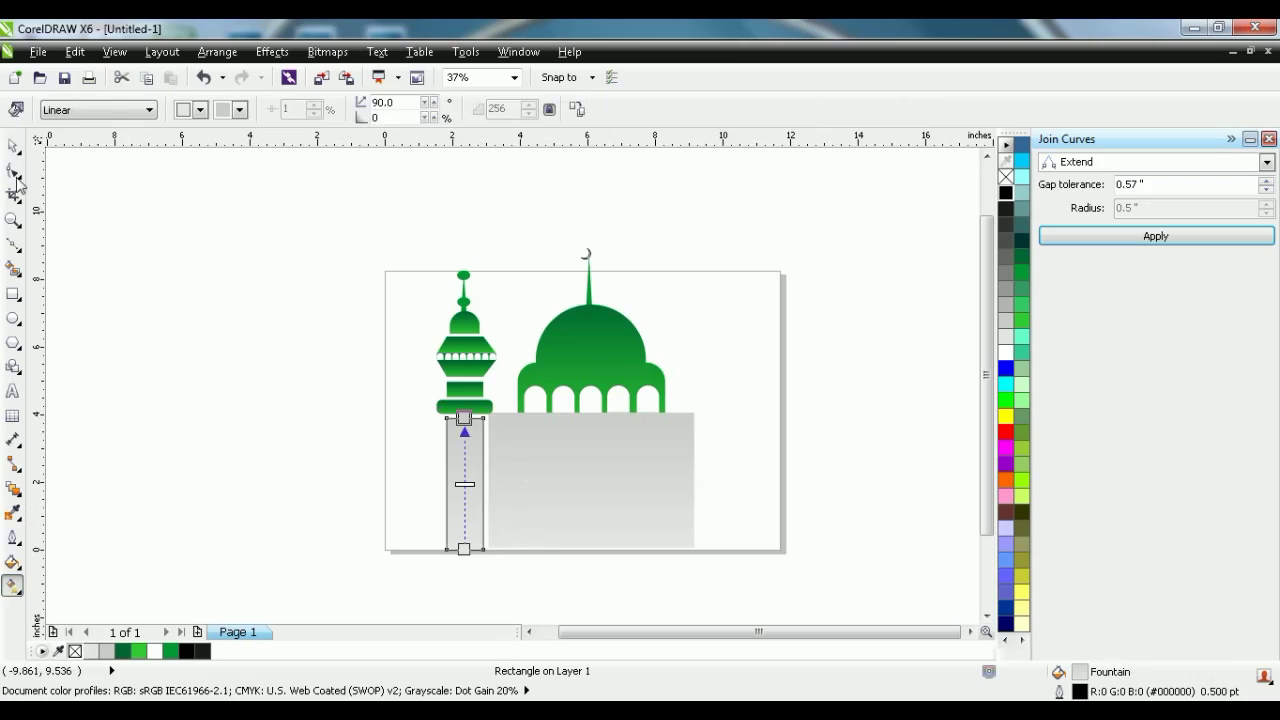
{"action": "left_click", "coordinate": [12, 146]}
Duplicate the entire minaret horizontally to the opposite side of the building, centred at about x 10.24 inches
{"action": "left_click_drag", "start_coordinate": [389, 191], "coordinate": [507, 576]}
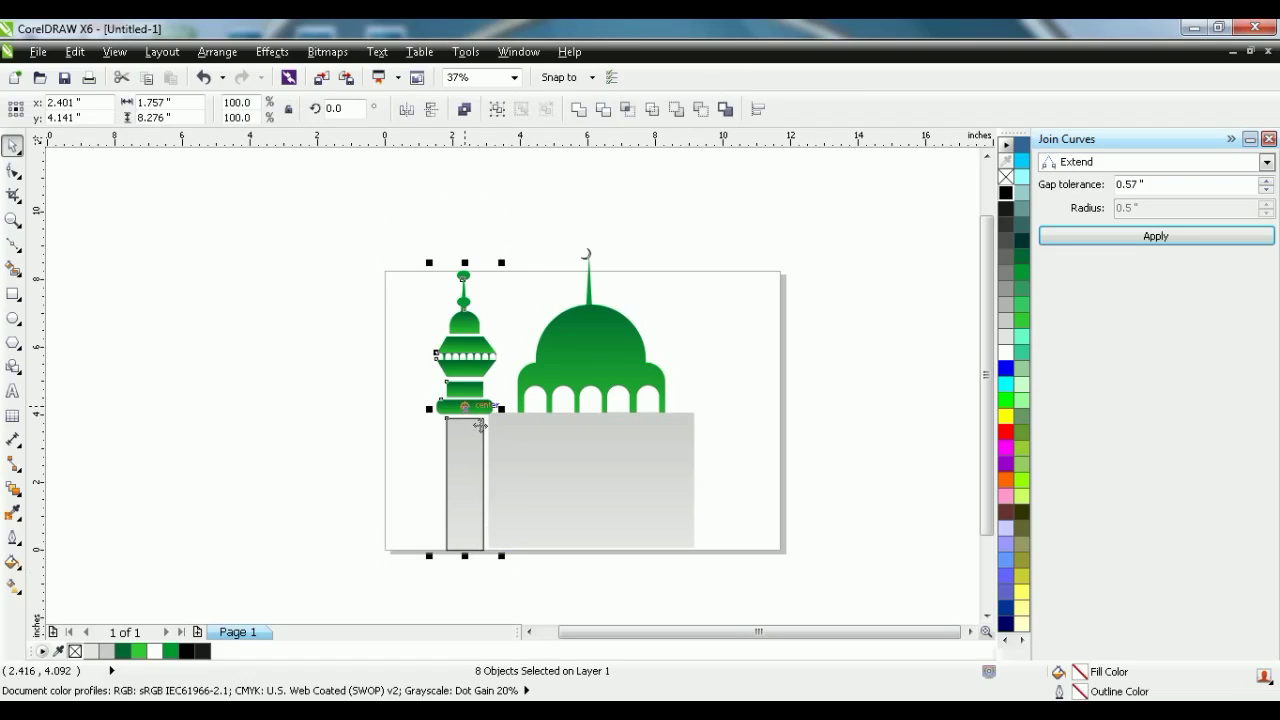
{"action": "left_click_drag", "start_coordinate": [480, 426], "coordinate": [733, 432]}
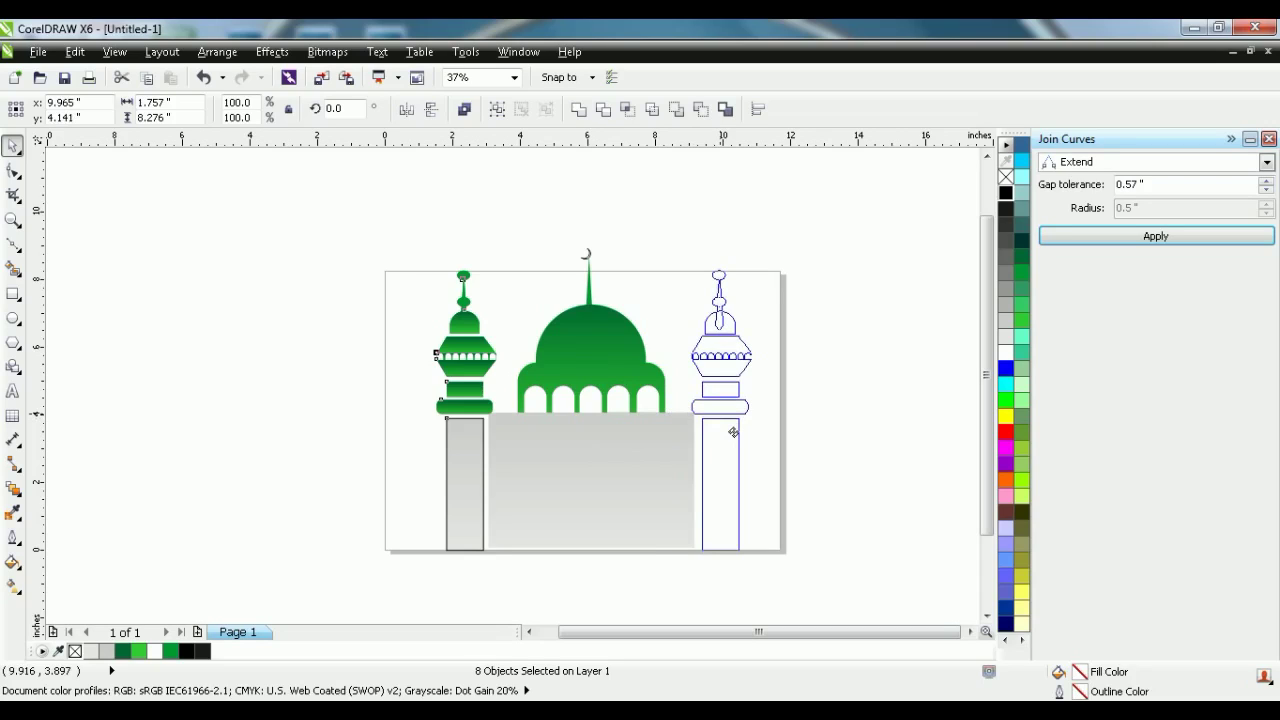
{"action": "left_click_drag", "start_coordinate": [733, 432], "coordinate": [743, 434]}
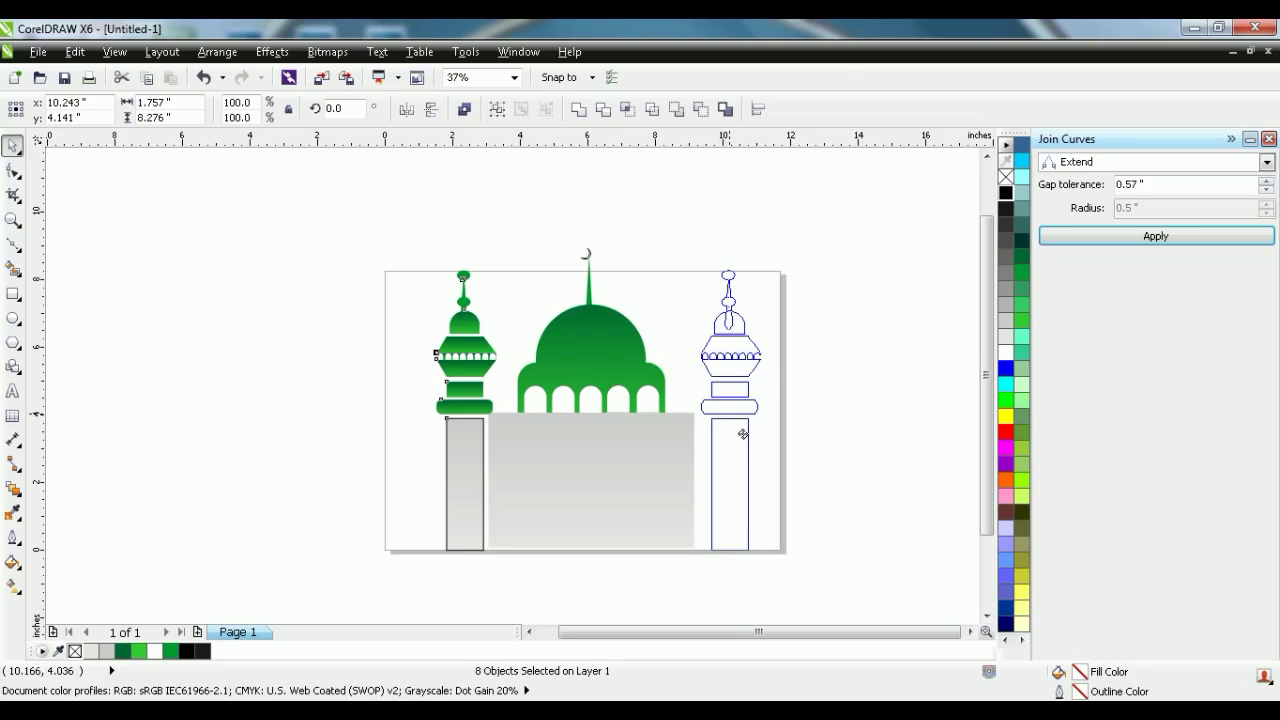
{"action": "left_click_drag", "start_coordinate": [743, 434], "coordinate": [745, 434]}
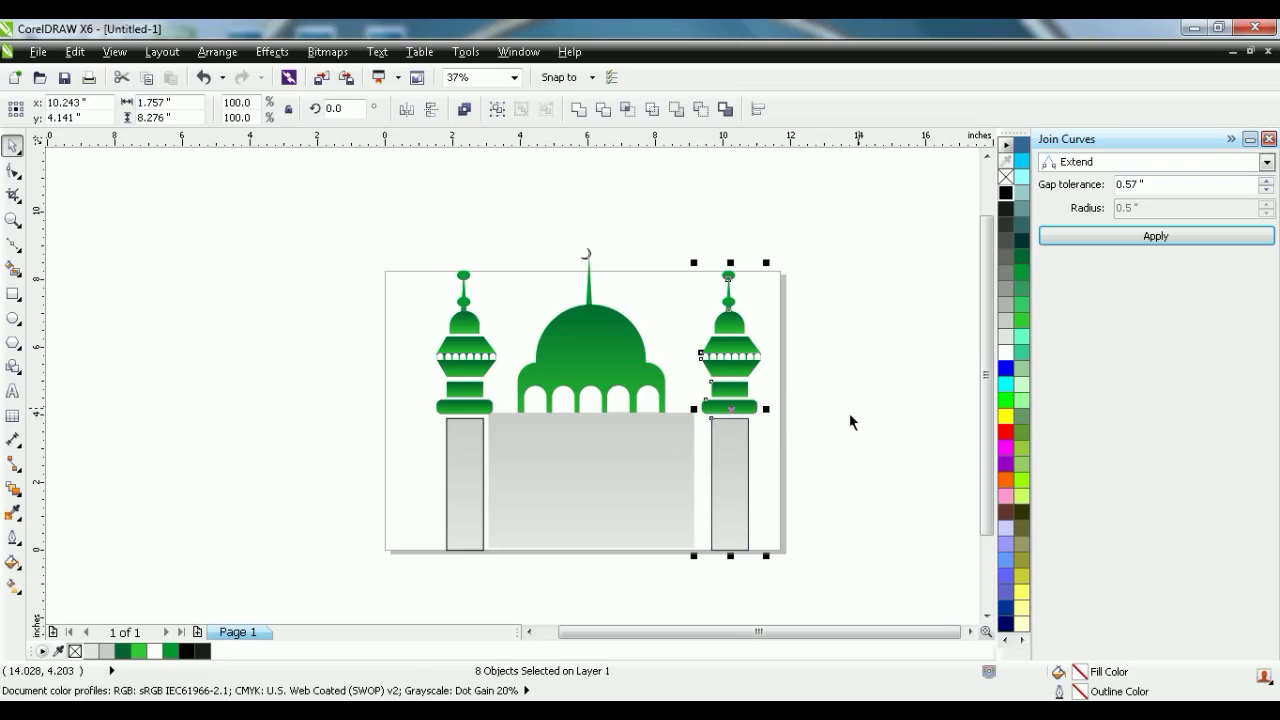
Move the original minaret outward from the building to about x 1.92 inches and deselect it
{"action": "left_click_drag", "start_coordinate": [365, 239], "coordinate": [508, 571]}
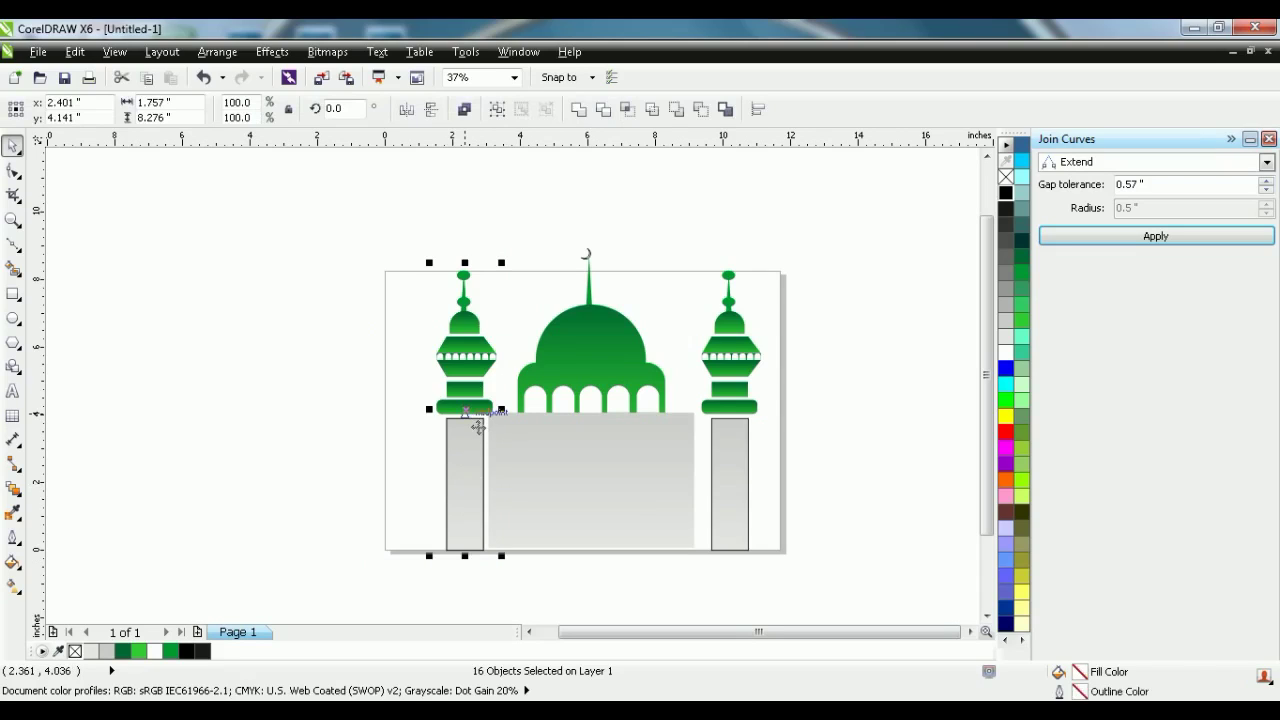
{"action": "left_click_drag", "start_coordinate": [482, 428], "coordinate": [478, 427]}
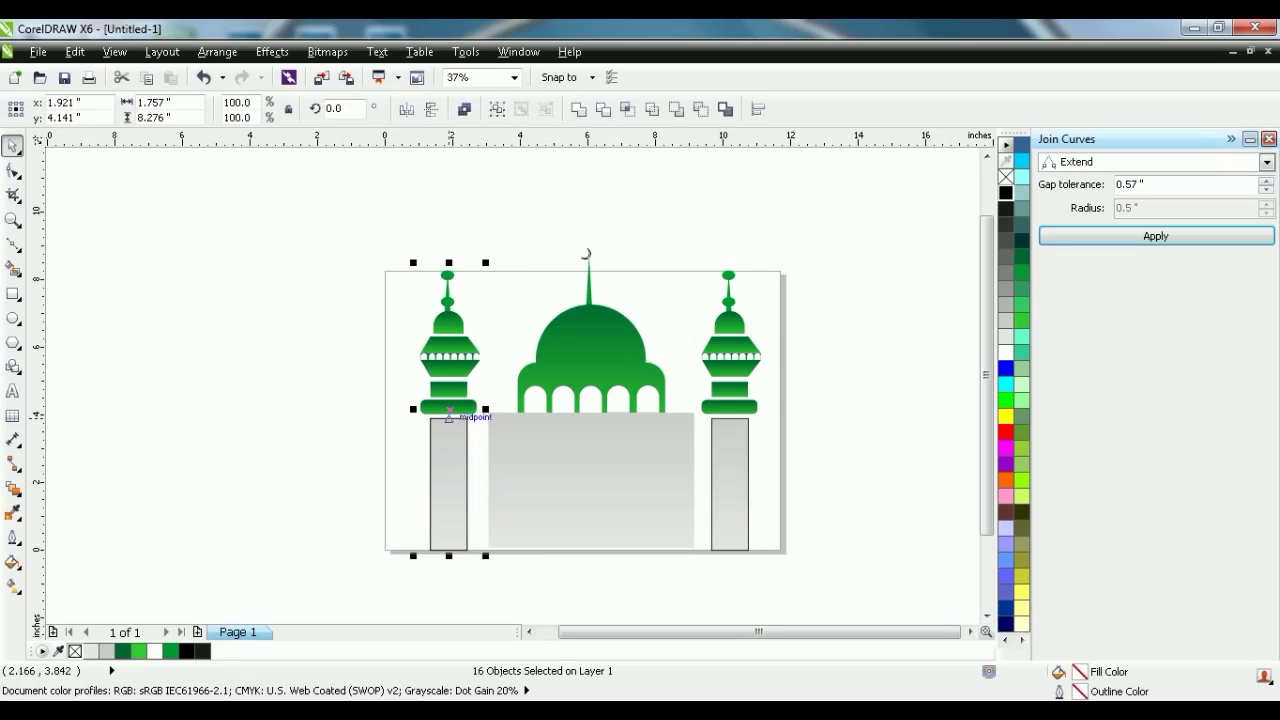
{"action": "left_click", "coordinate": [340, 431]}
Widen the grey building rectangle on both sides to meet the two minaret shafts, about 7.24 inches wide, and deselect it
{"action": "left_click", "coordinate": [508, 470]}
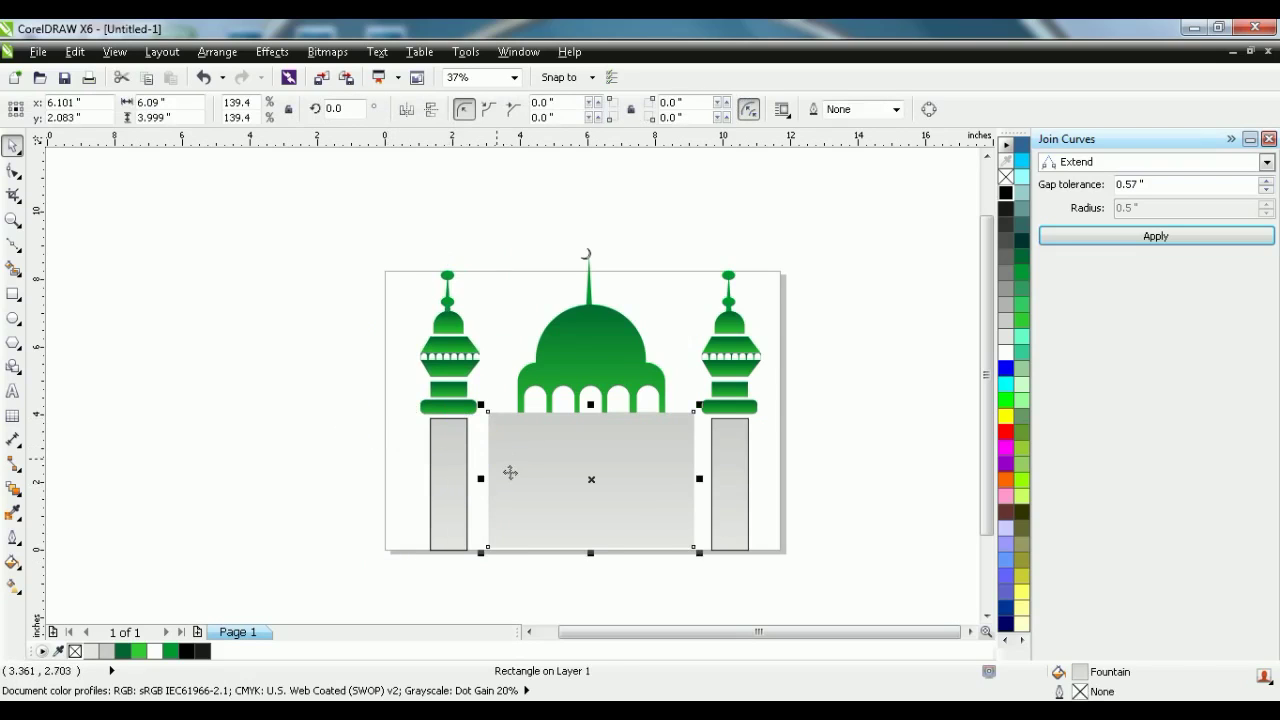
{"action": "left_click_drag", "start_coordinate": [491, 497], "coordinate": [474, 497]}
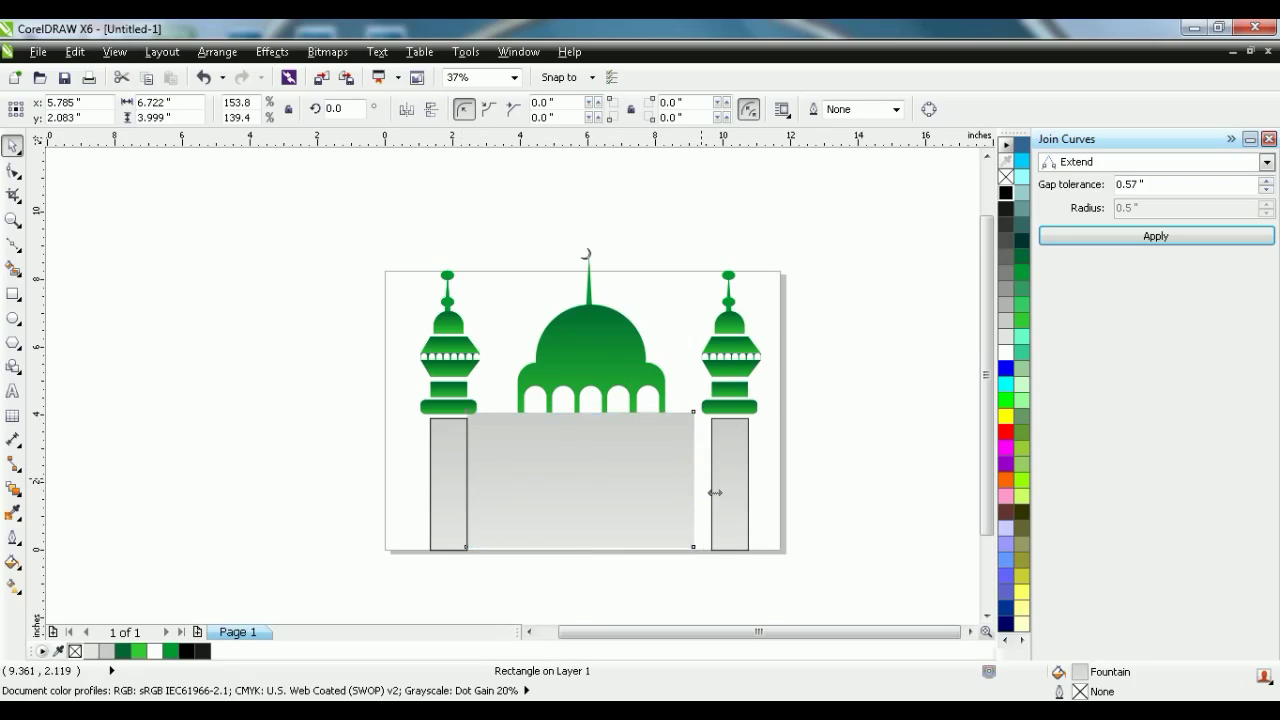
{"action": "mouse_move", "coordinate": [715, 492]}
{"action": "left_mouse_down"}
{"action": "mouse_move", "coordinate": [738, 492]}
{"action": "mouse_move", "coordinate": [712, 484]}
{"action": "left_mouse_up"}
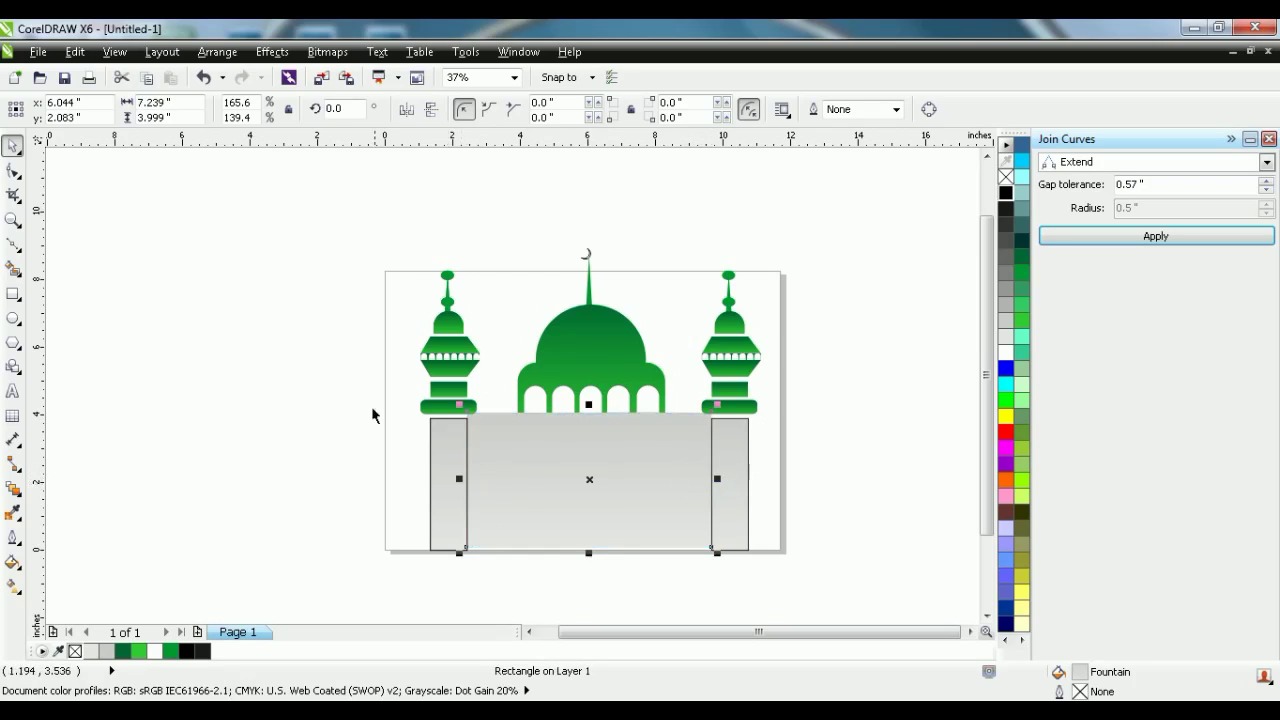
{"action": "left_click", "coordinate": [291, 391]}
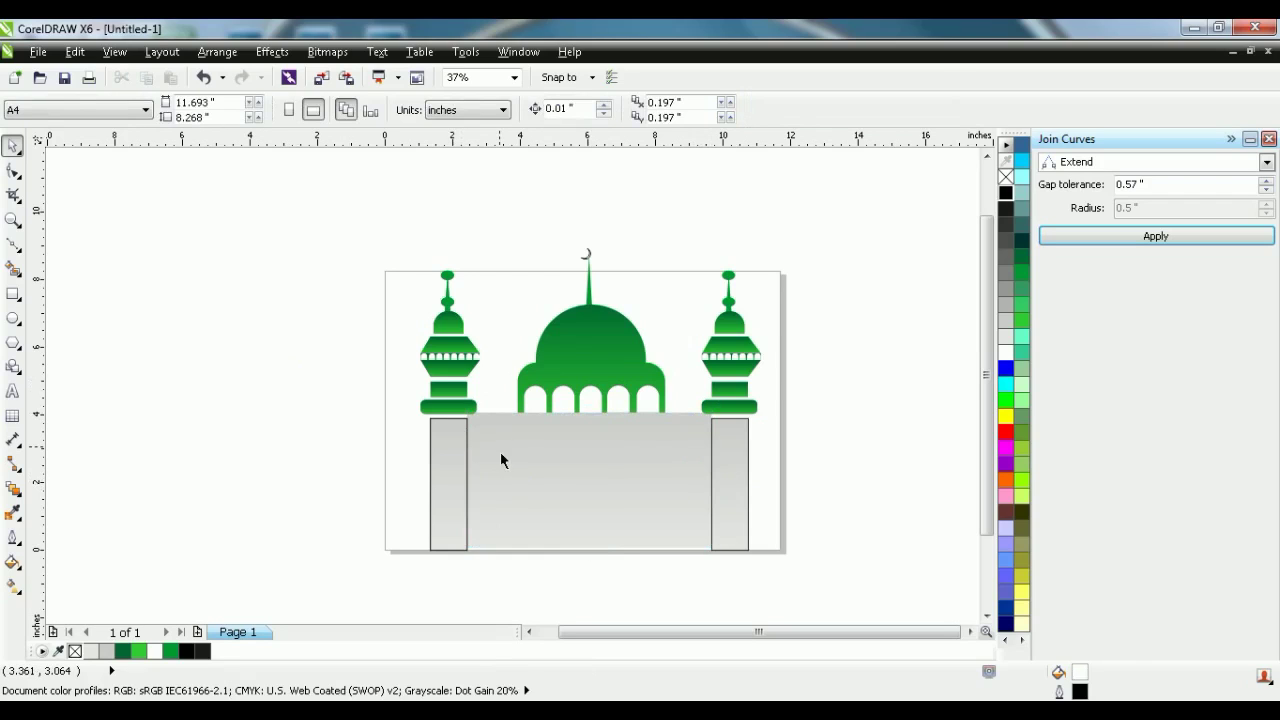
Try removing the outlines from all the mosque's parts, and undo the outline removal
{"action": "left_click_drag", "start_coordinate": [339, 183], "coordinate": [817, 600]}
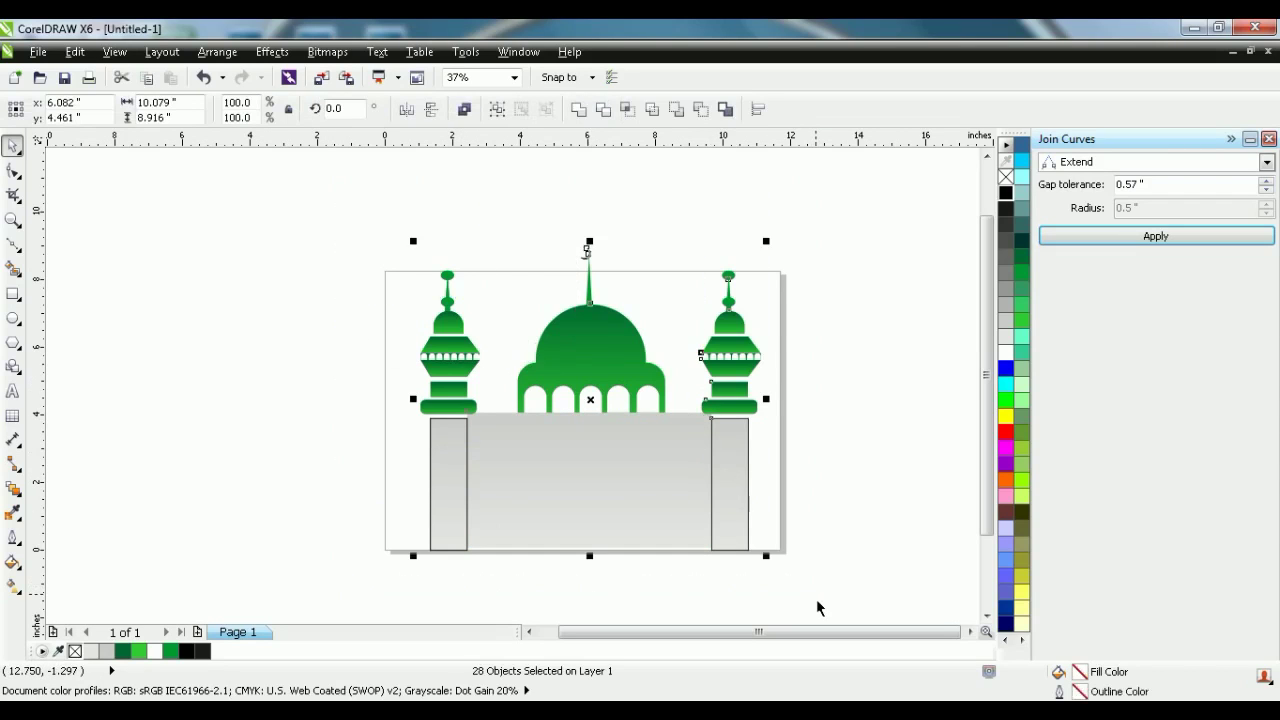
{"action": "right_click", "coordinate": [1005, 178]}
{"action": "left_click", "coordinate": [686, 209]}
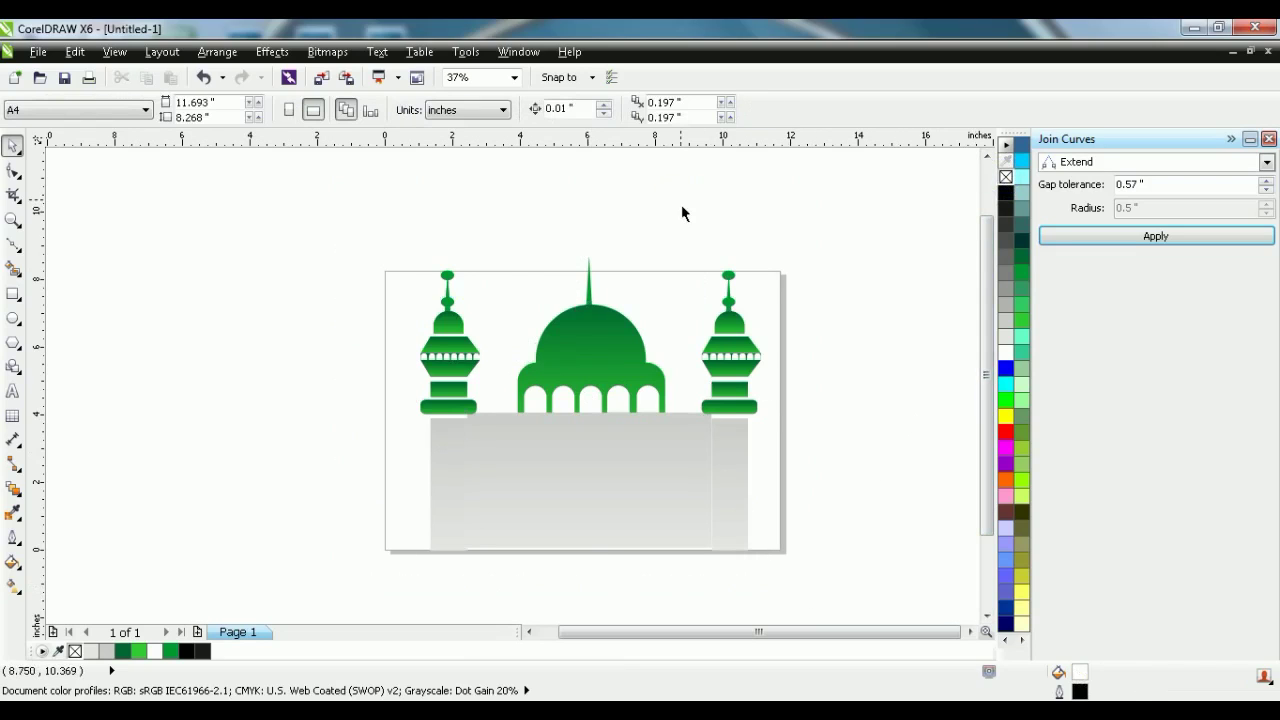
{"action": "left_click", "coordinate": [588, 264]}
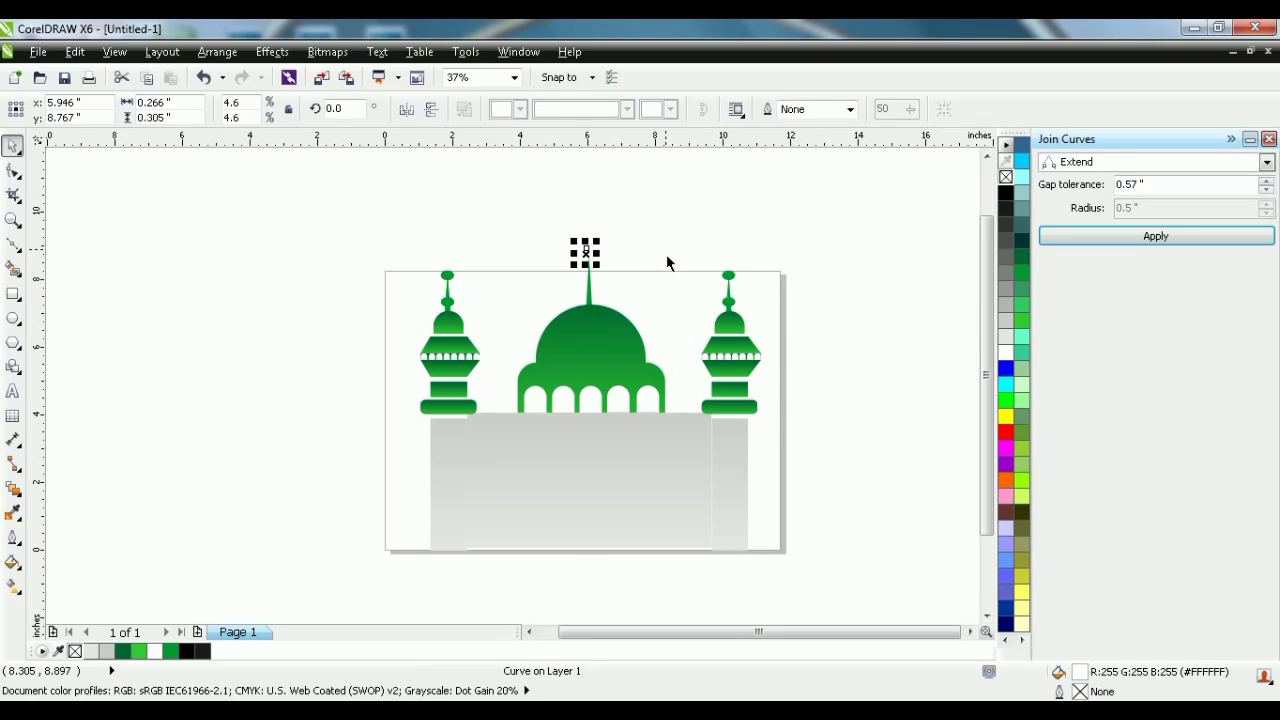
{"action": "left_click", "coordinate": [651, 220]}
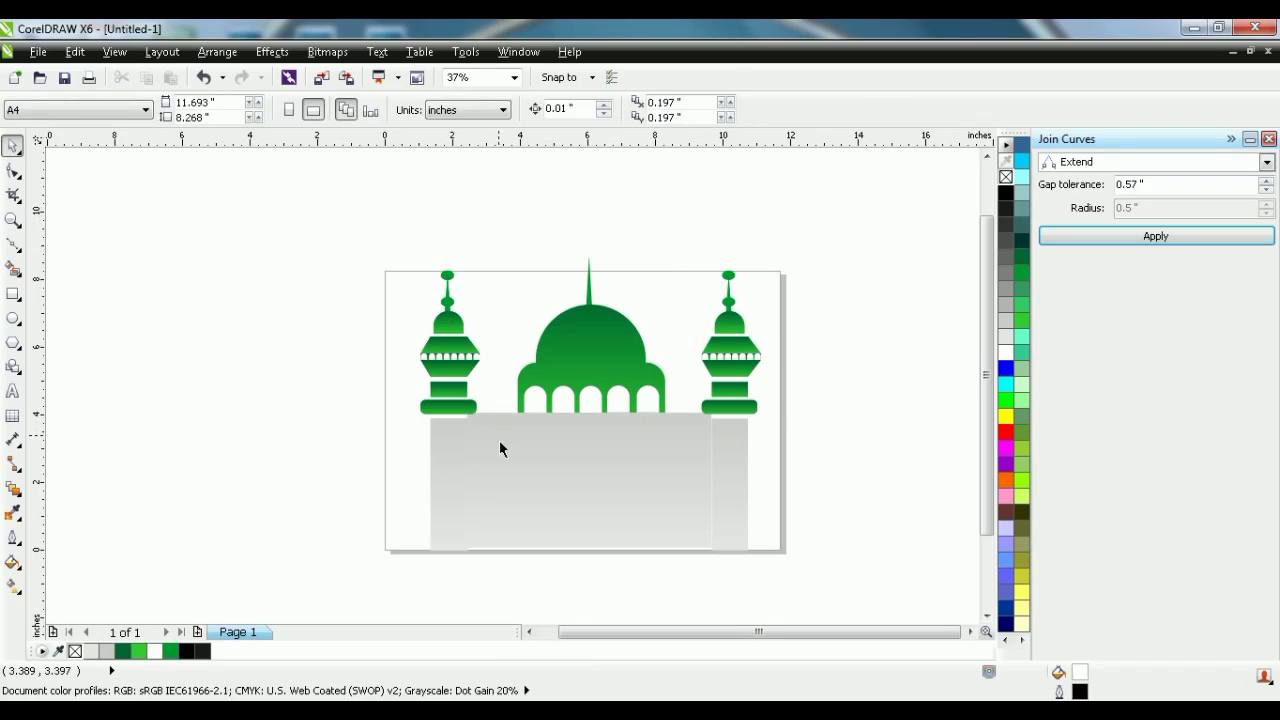
{"action": "left_click", "coordinate": [728, 482]}
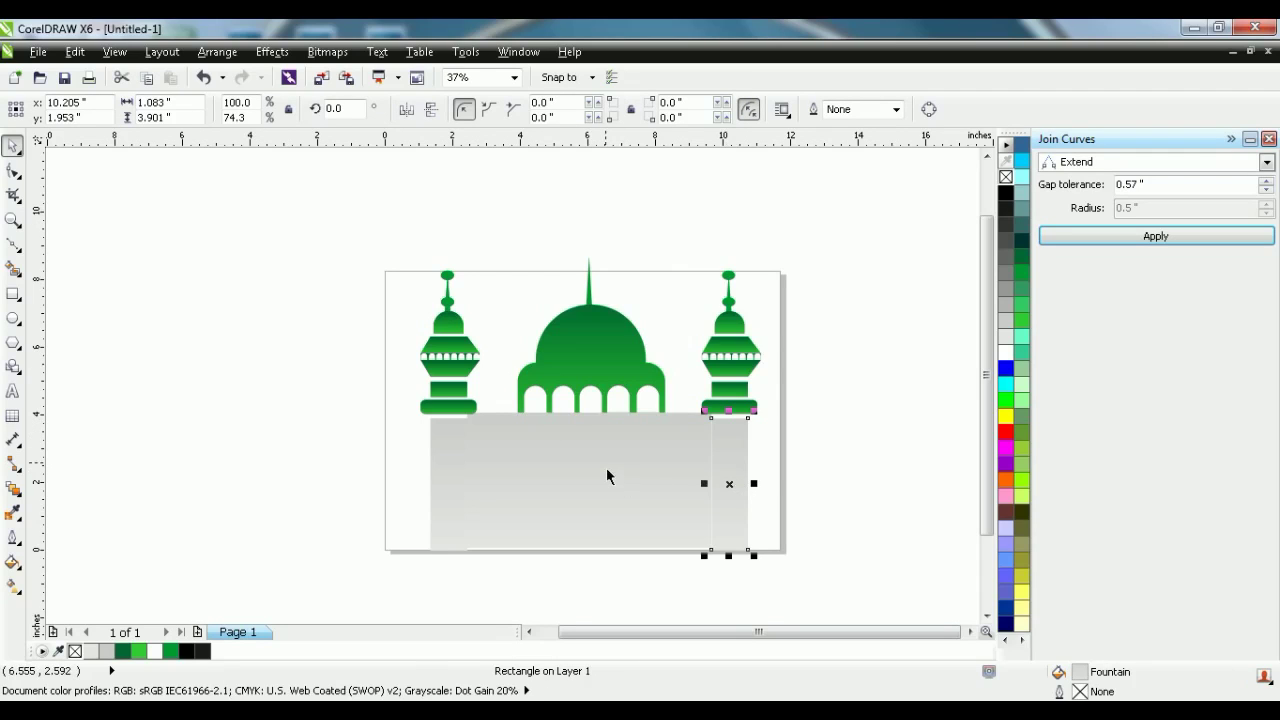
{"action": "key", "text": "ctrl+z"}
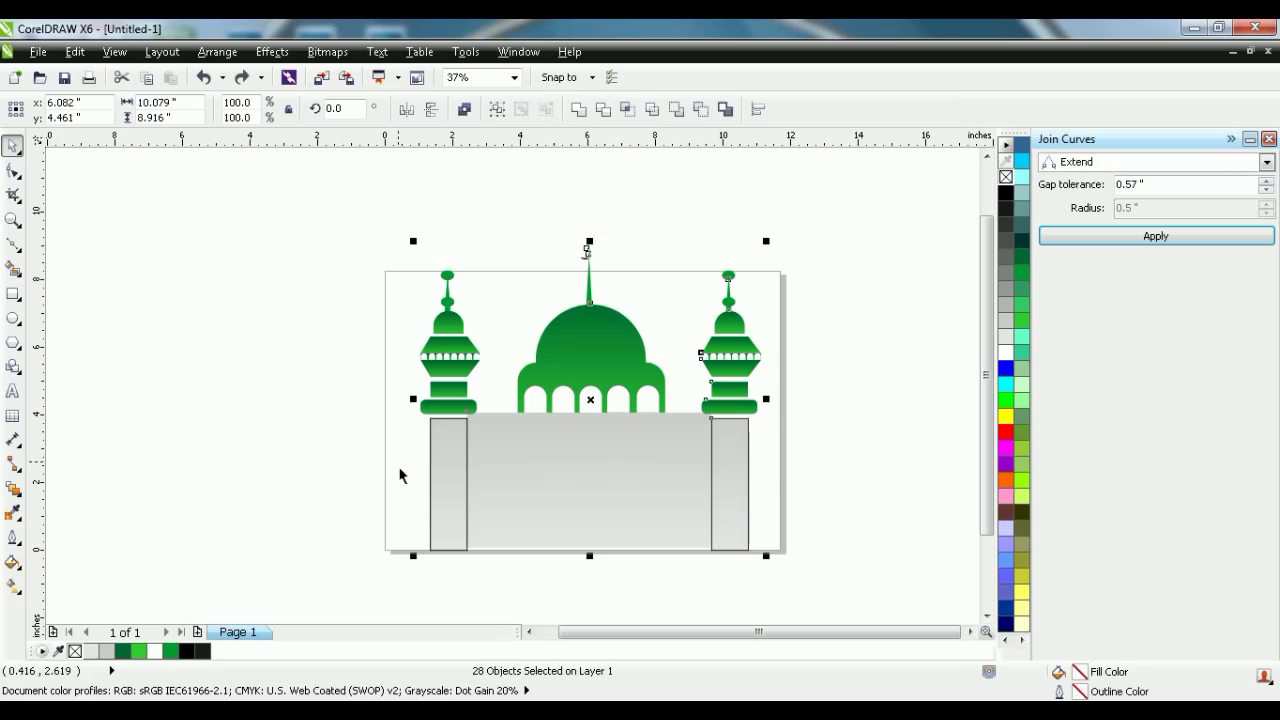
Stretch the tops of both grey minaret shafts upward to meet the rounded green bases above them
{"action": "scroll", "coordinate": [473, 459], "scroll_direction": "up", "scroll_amount": 2}
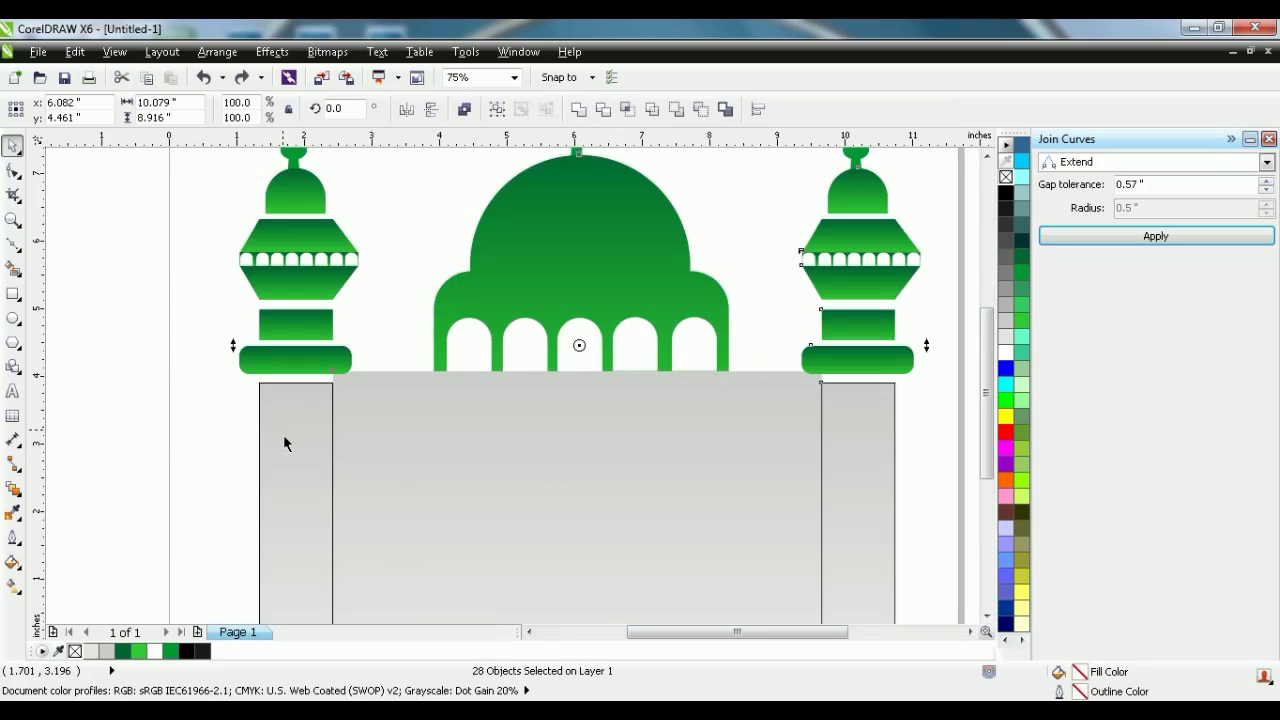
{"action": "left_click", "coordinate": [206, 417]}
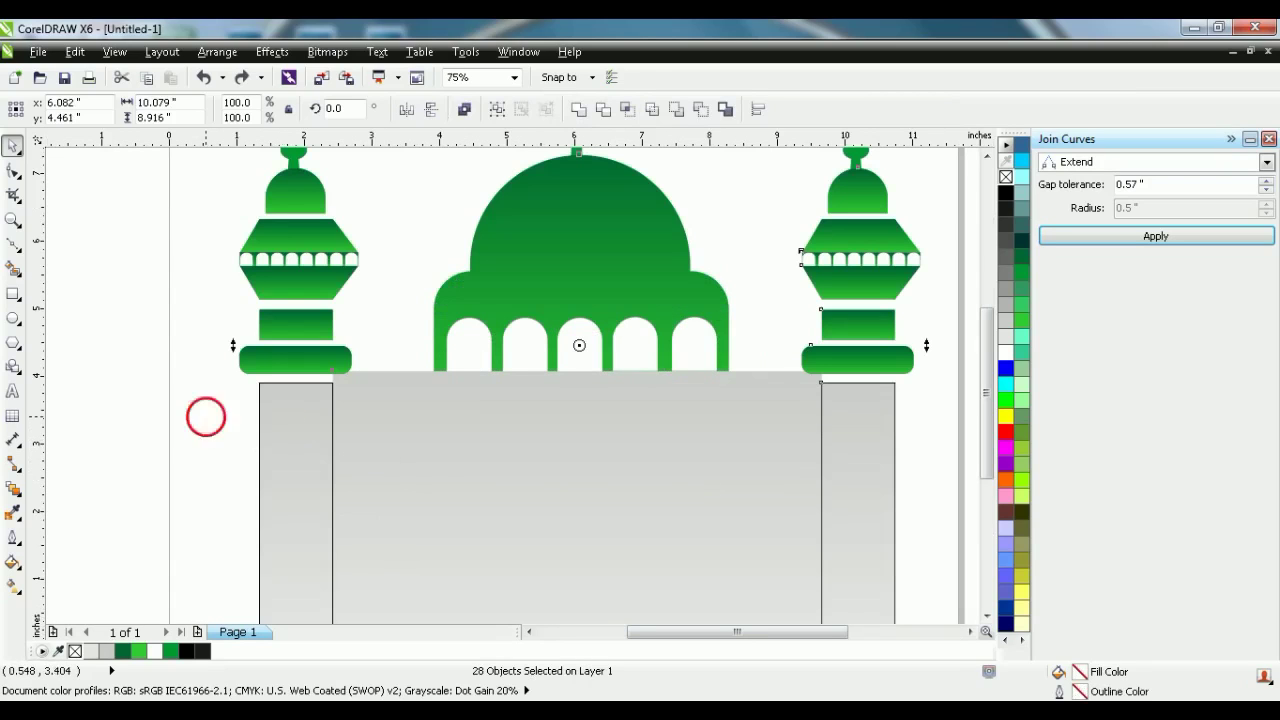
{"action": "left_click", "coordinate": [850, 405]}
{"action": "left_click_drag", "start_coordinate": [857, 377], "coordinate": [857, 366]}
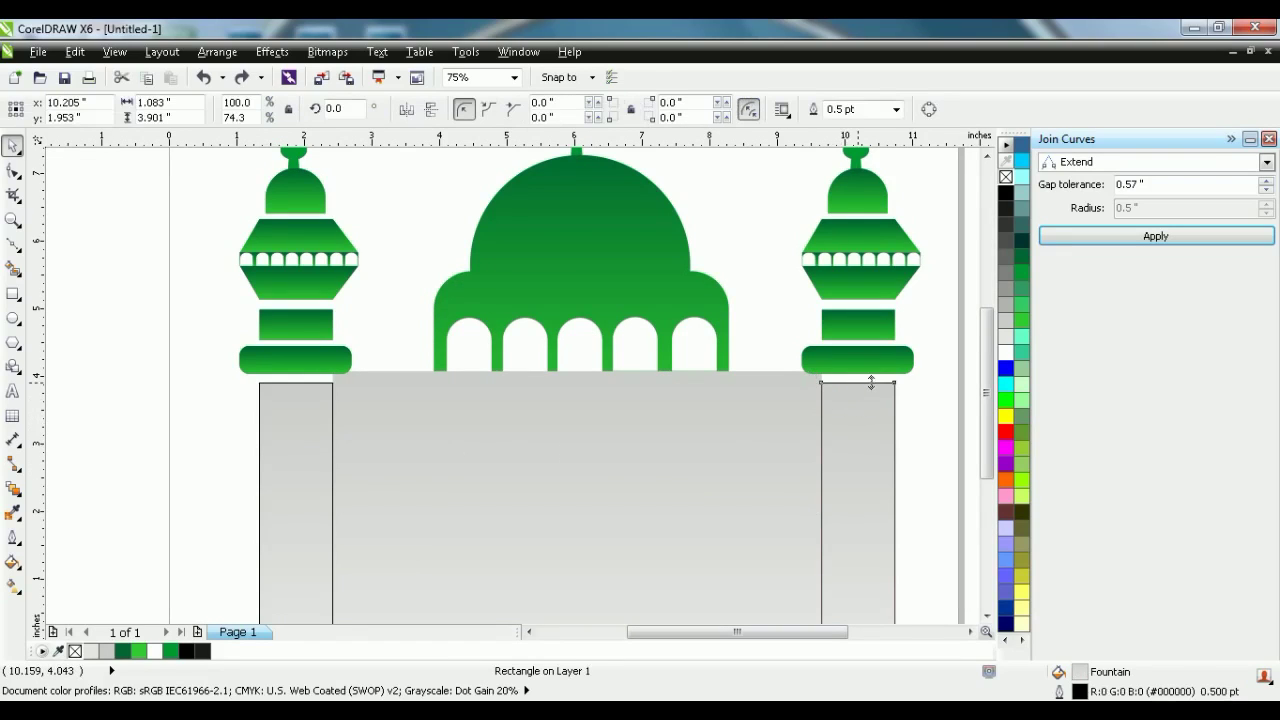
{"action": "left_click", "coordinate": [288, 400]}
{"action": "left_click_drag", "start_coordinate": [295, 377], "coordinate": [295, 366]}
{"action": "left_click", "coordinate": [140, 413]}
{"action": "scroll", "coordinate": [211, 412], "scroll_direction": "down", "scroll_amount": 1}
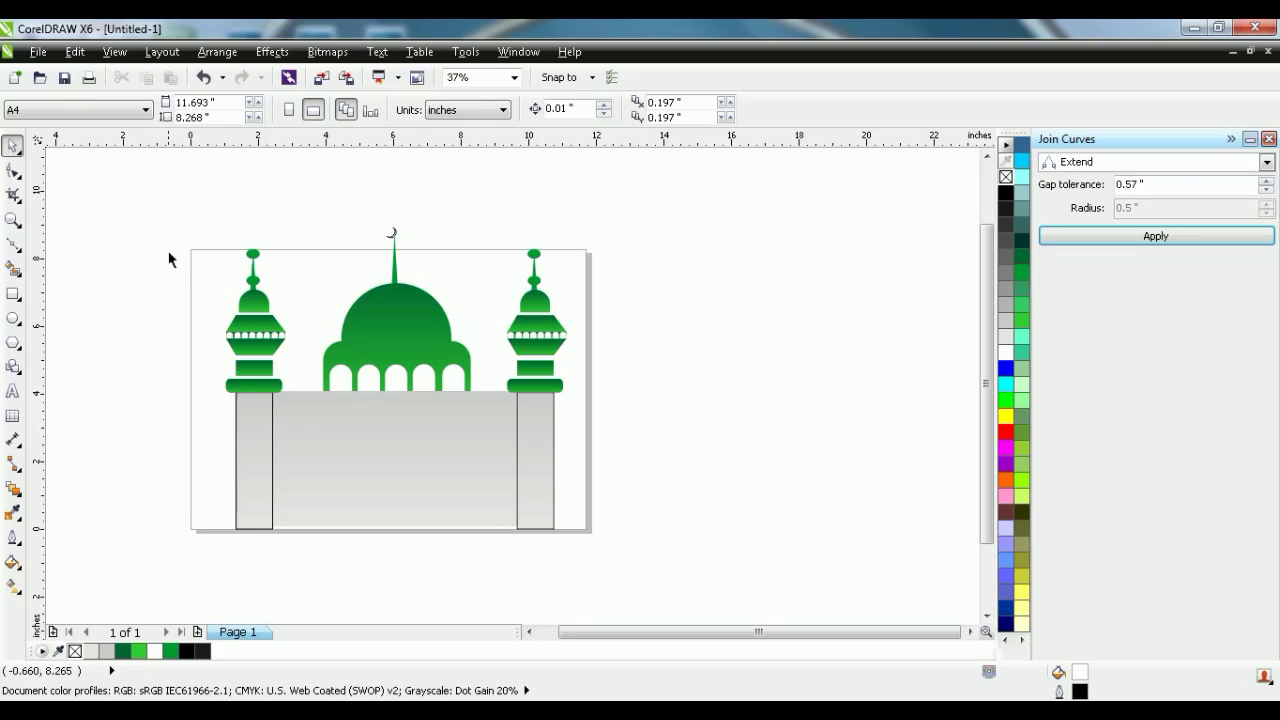
Select the whole mosque drawing, remove the outlines from all its parts, and deselect it
{"action": "left_click", "coordinate": [174, 180]}
{"action": "left_click_drag", "start_coordinate": [174, 180], "coordinate": [592, 577]}
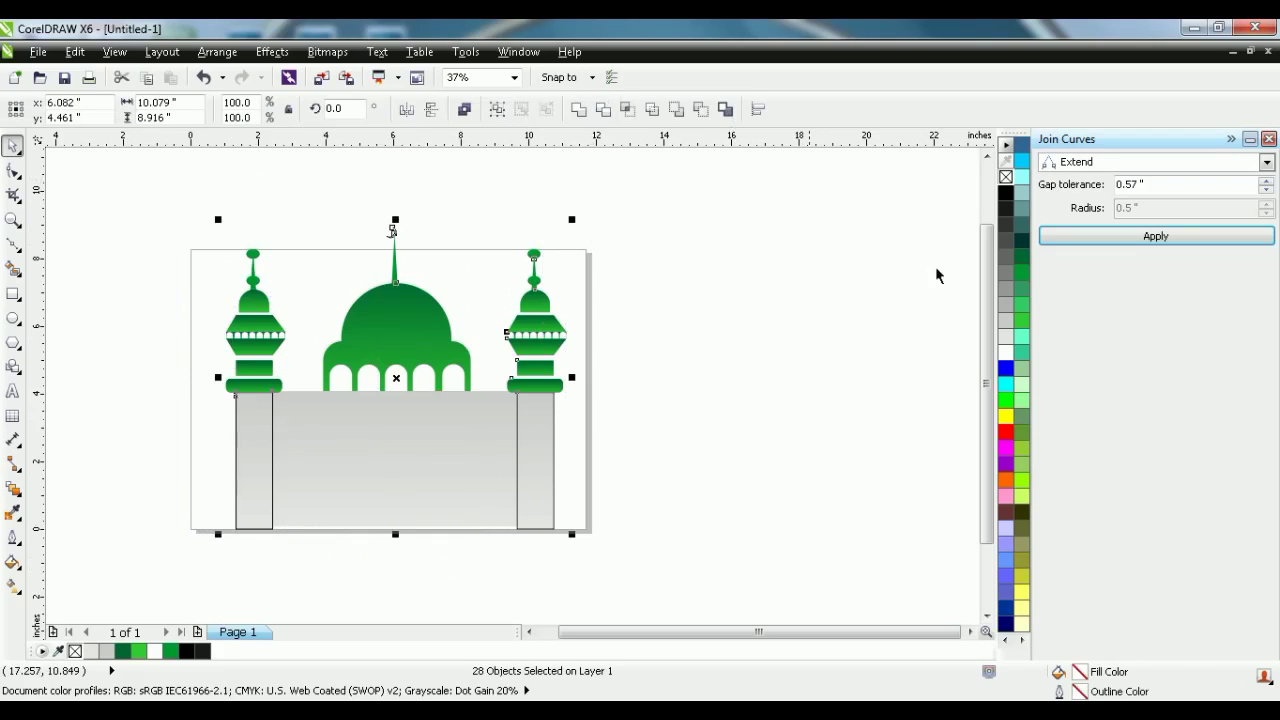
{"action": "right_click", "coordinate": [1006, 176]}
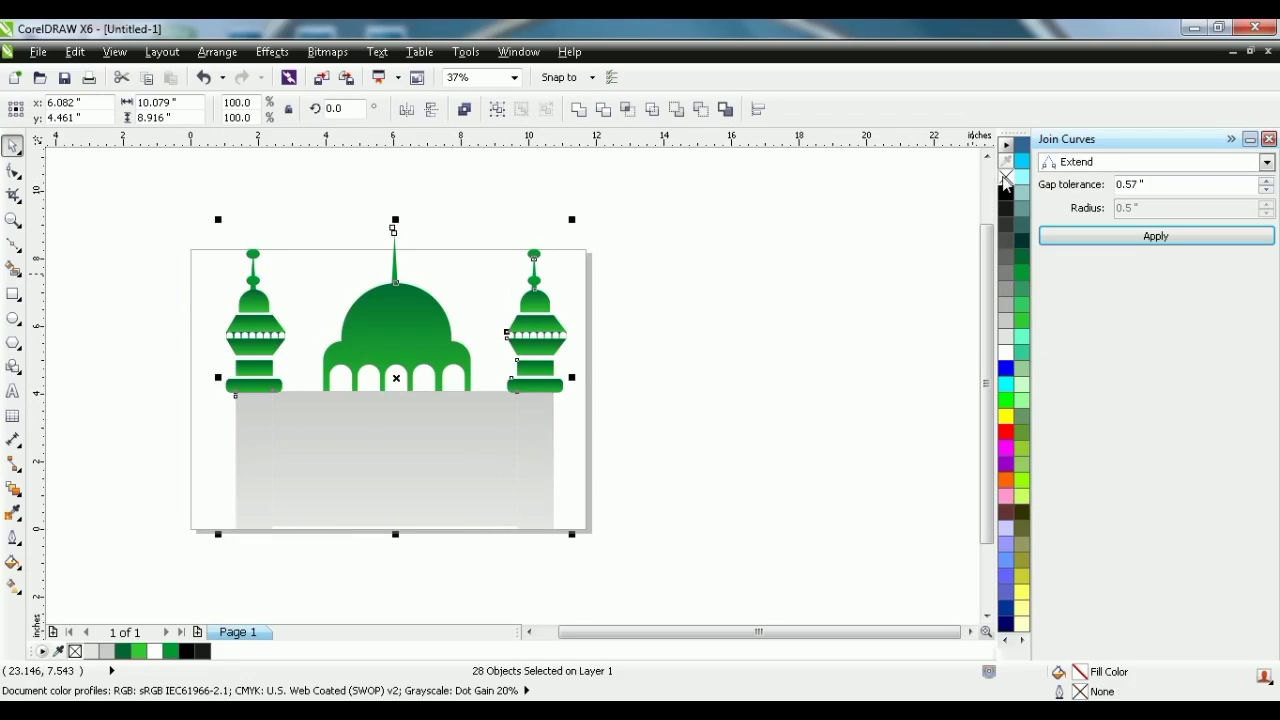
{"action": "left_click", "coordinate": [727, 314]}
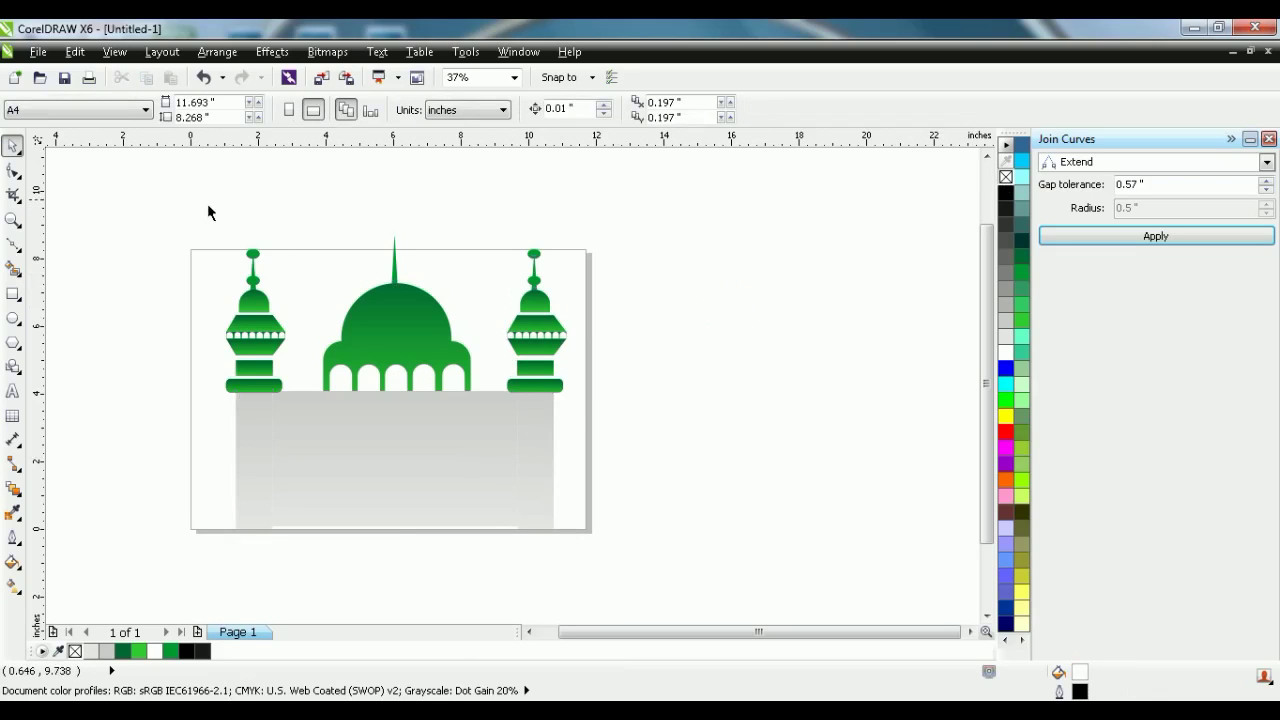
Select the whole mosque and move it off the page to about x 14.80, y 4.88 inches
{"action": "left_click_drag", "start_coordinate": [190, 192], "coordinate": [629, 570]}
{"action": "key", "text": "Escape"}
{"action": "left_click_drag", "start_coordinate": [140, 162], "coordinate": [668, 597]}
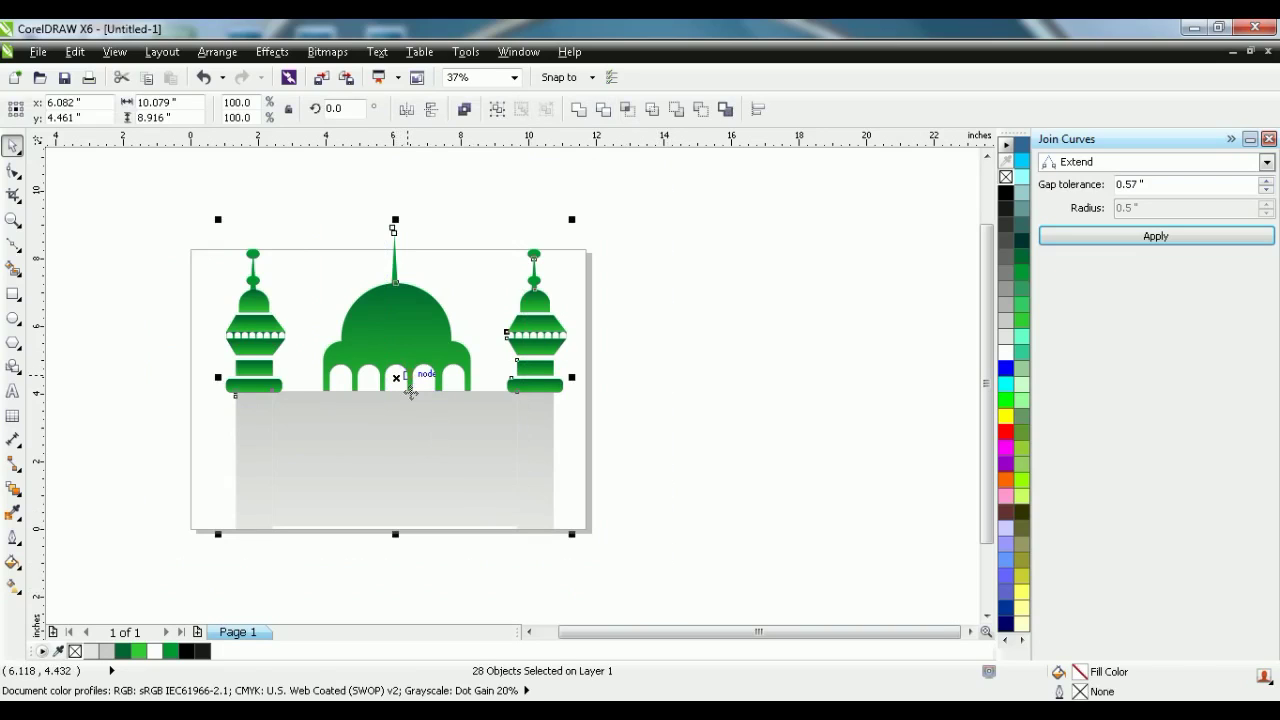
{"action": "left_click_drag", "start_coordinate": [397, 376], "coordinate": [705, 378]}
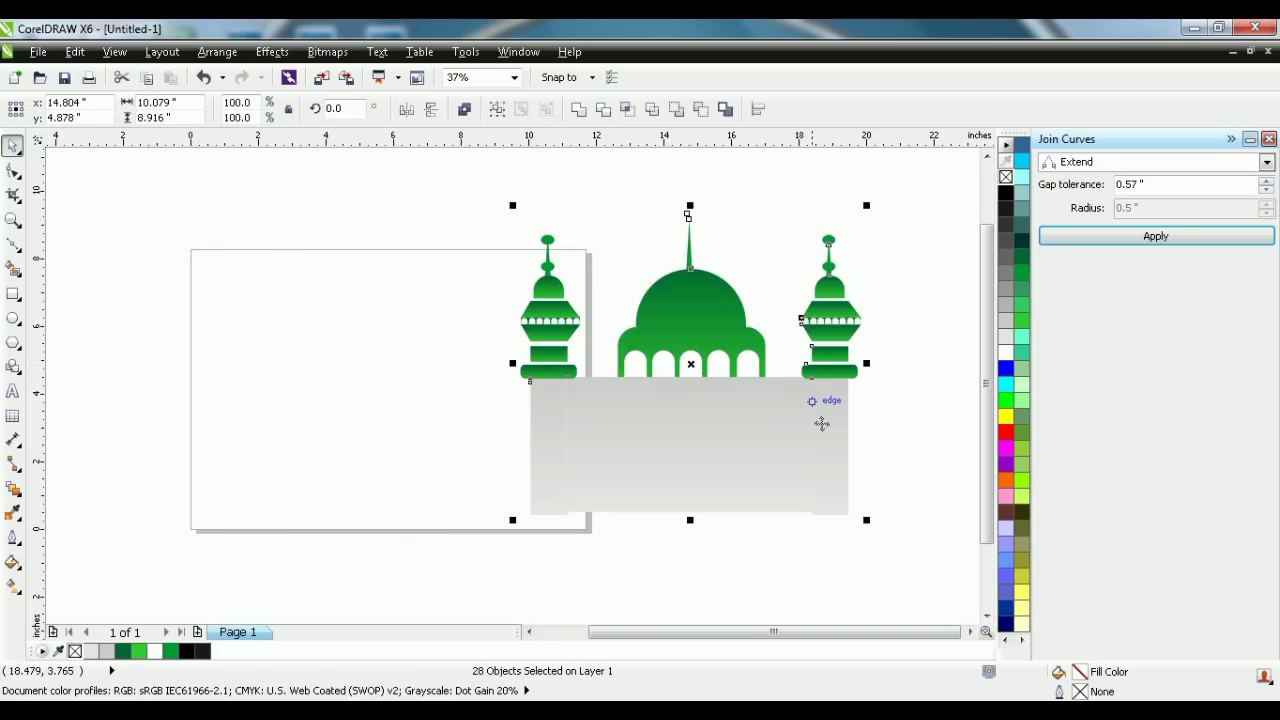
Group all the mosque's parts and move the group back onto the page at about x 6.05, y 4.49 inches
{"action": "right_click", "coordinate": [730, 446]}
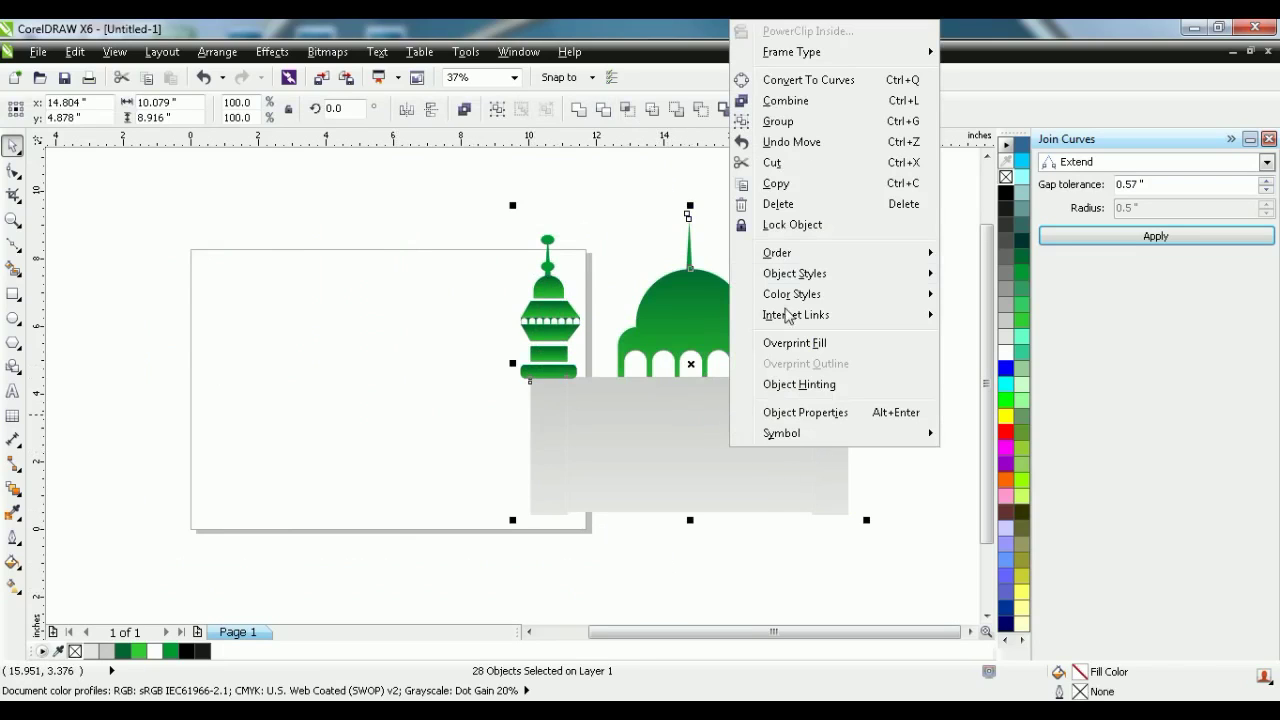
{"action": "left_click", "coordinate": [791, 124]}
{"action": "left_click_drag", "start_coordinate": [689, 366], "coordinate": [408, 394]}
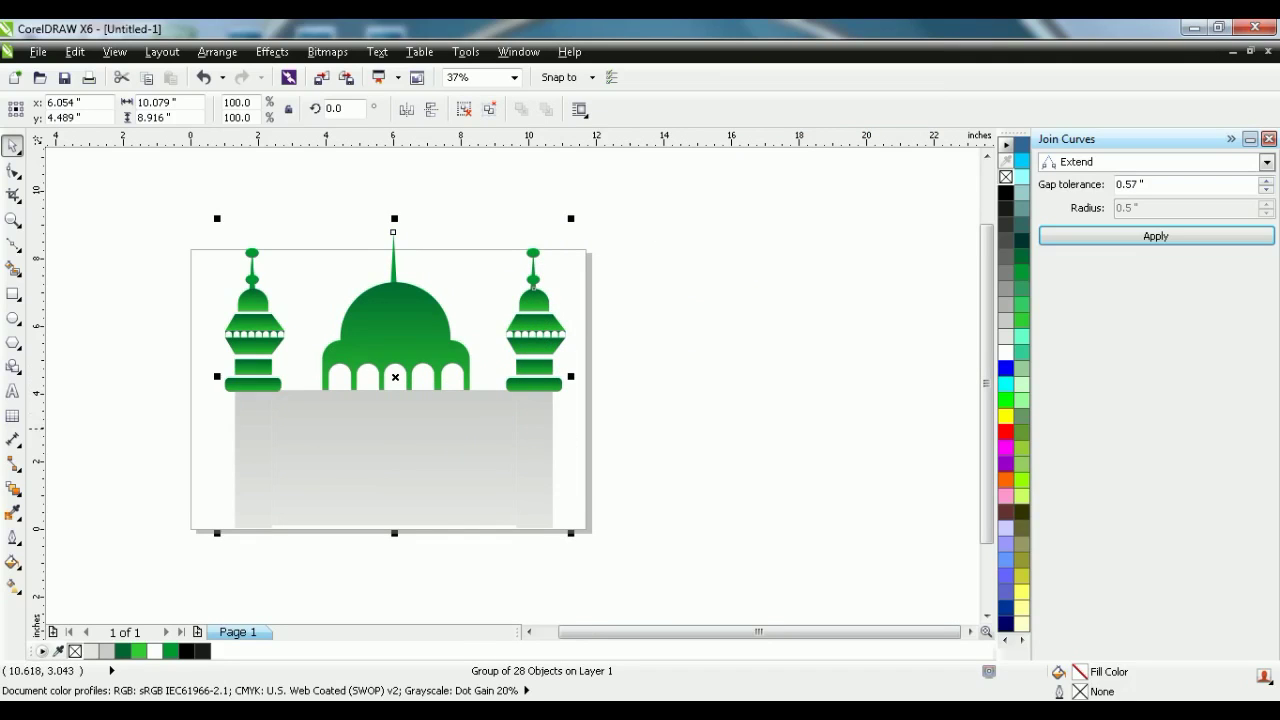
Ungroup the mosque and inspect the lower edges of the building and minaret shafts up close
{"action": "right_click", "coordinate": [446, 446]}
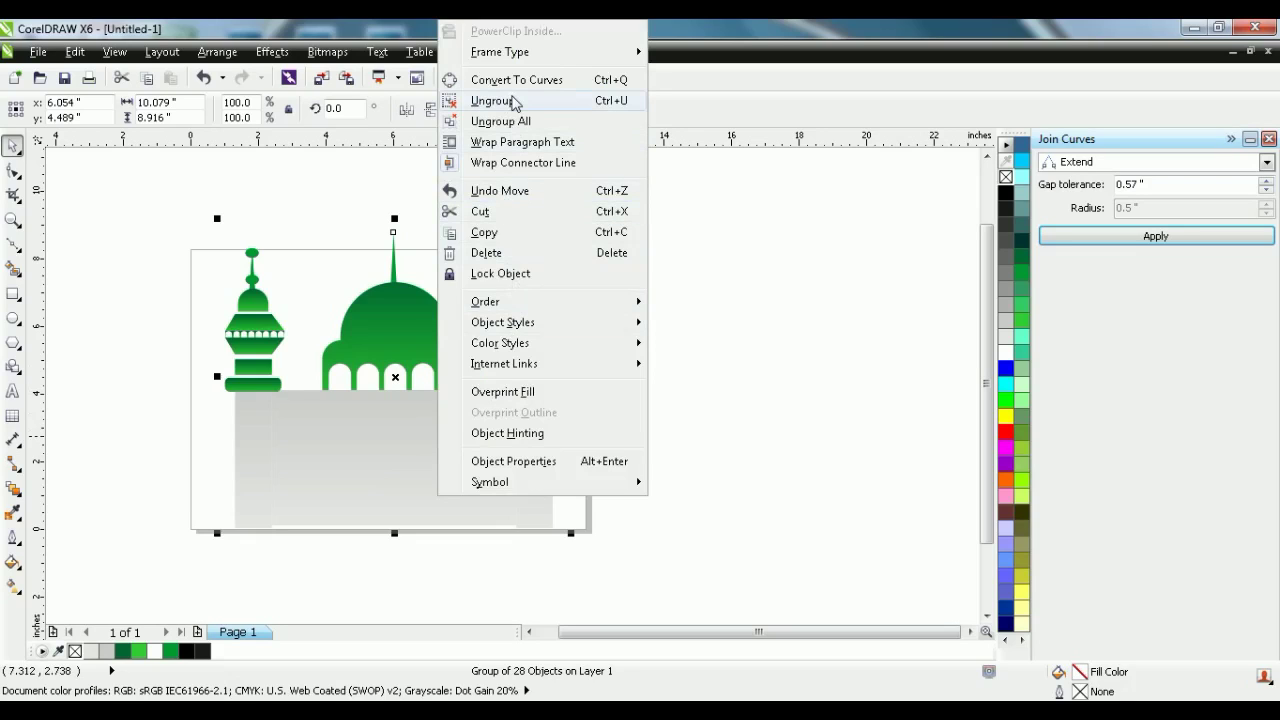
{"action": "left_click", "coordinate": [494, 101]}
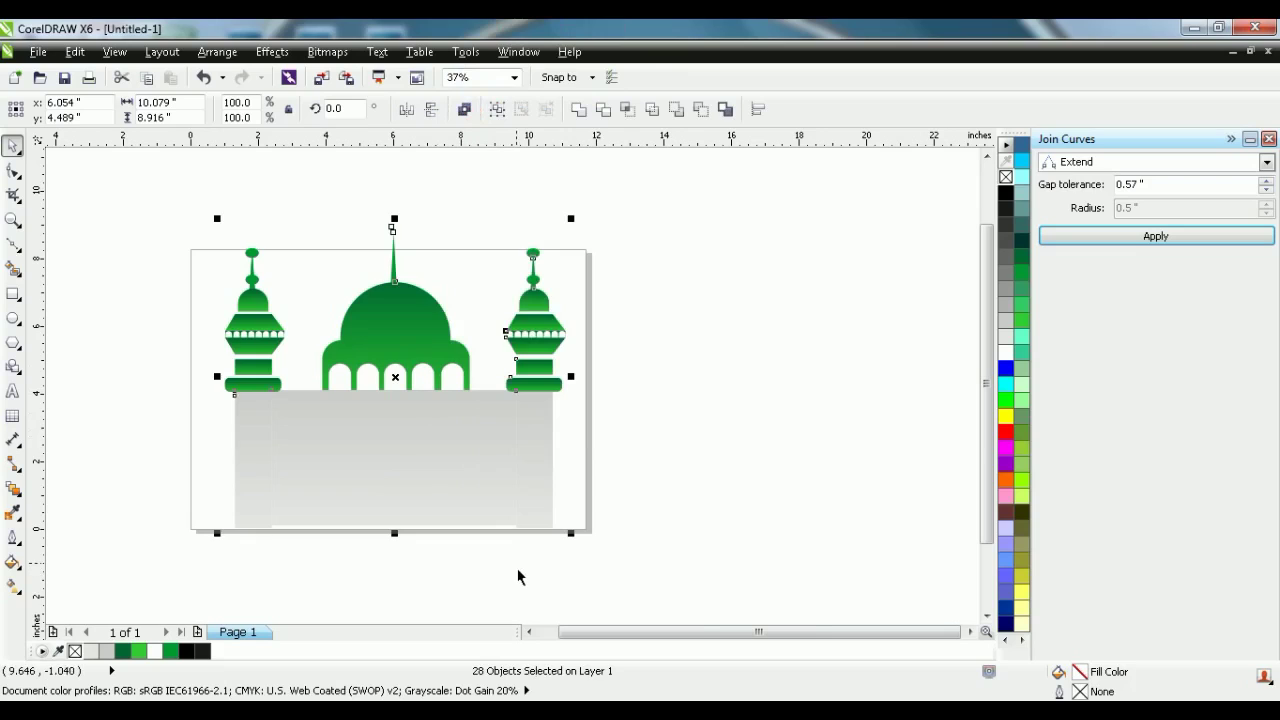
{"action": "scroll", "coordinate": [517, 568], "scroll_direction": "up", "scroll_amount": 2}
{"action": "scroll", "coordinate": [542, 499], "scroll_direction": "up", "scroll_amount": 1}
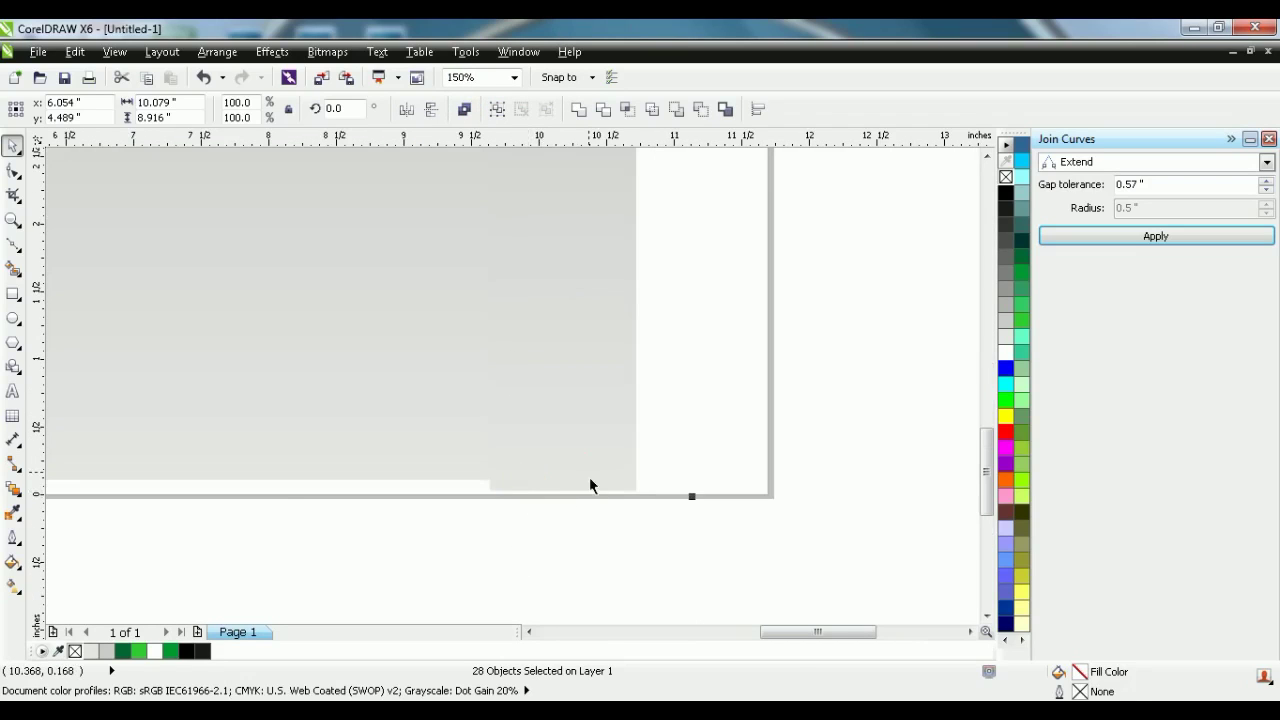
{"action": "scroll", "coordinate": [605, 480], "scroll_direction": "down", "scroll_amount": 1}
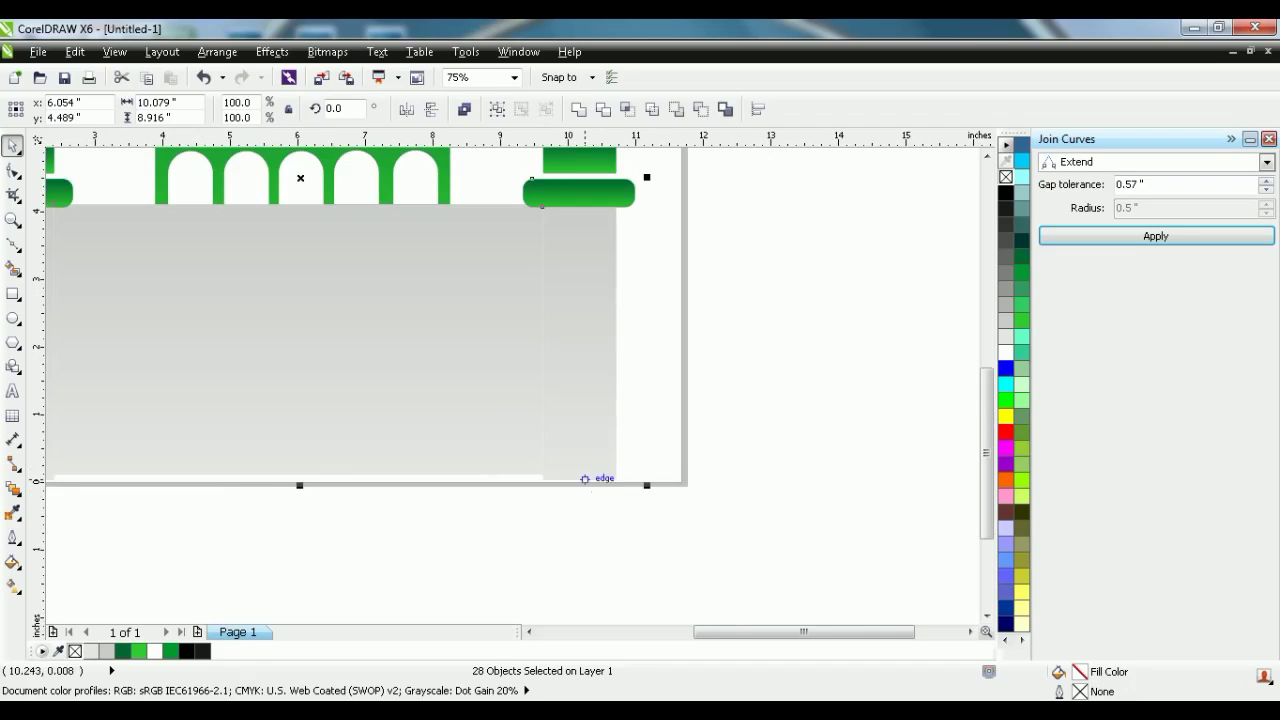
{"action": "scroll", "coordinate": [600, 490], "scroll_direction": "down", "scroll_amount": 1}
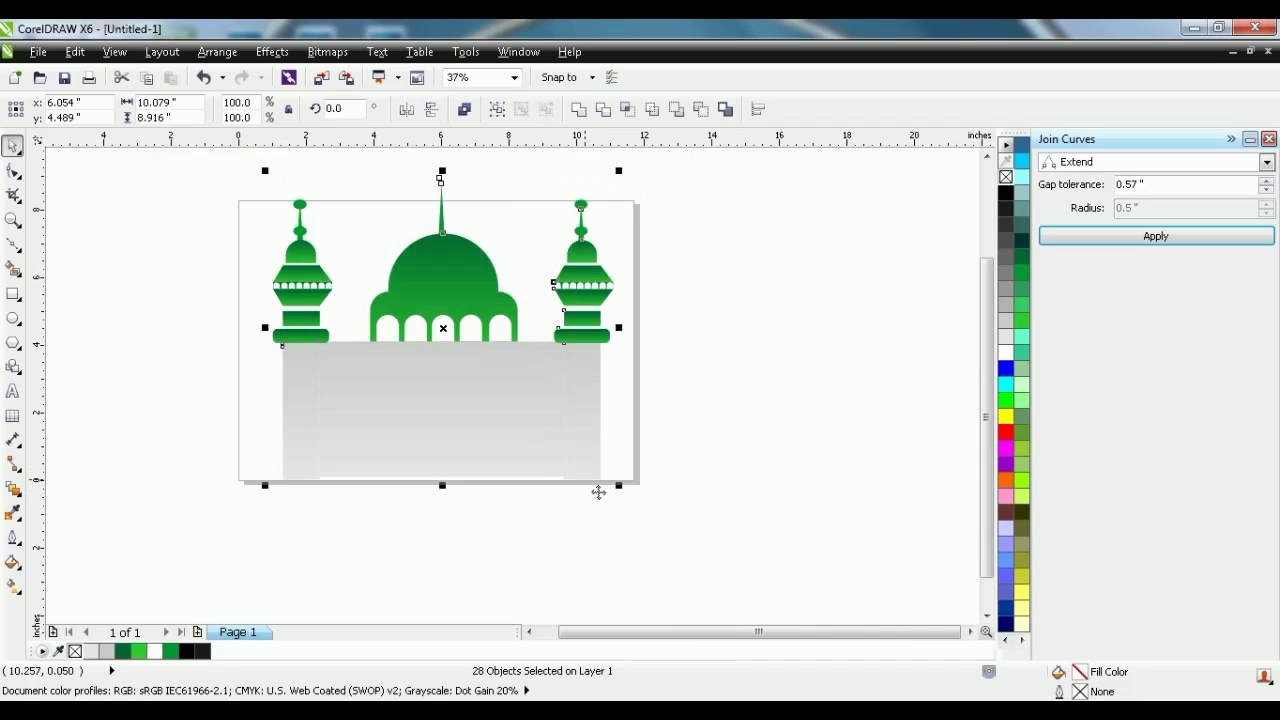
Shorten the right minaret's shaft from its lower end to a height of about 3.81 inches
{"action": "right_click", "coordinate": [533, 413]}
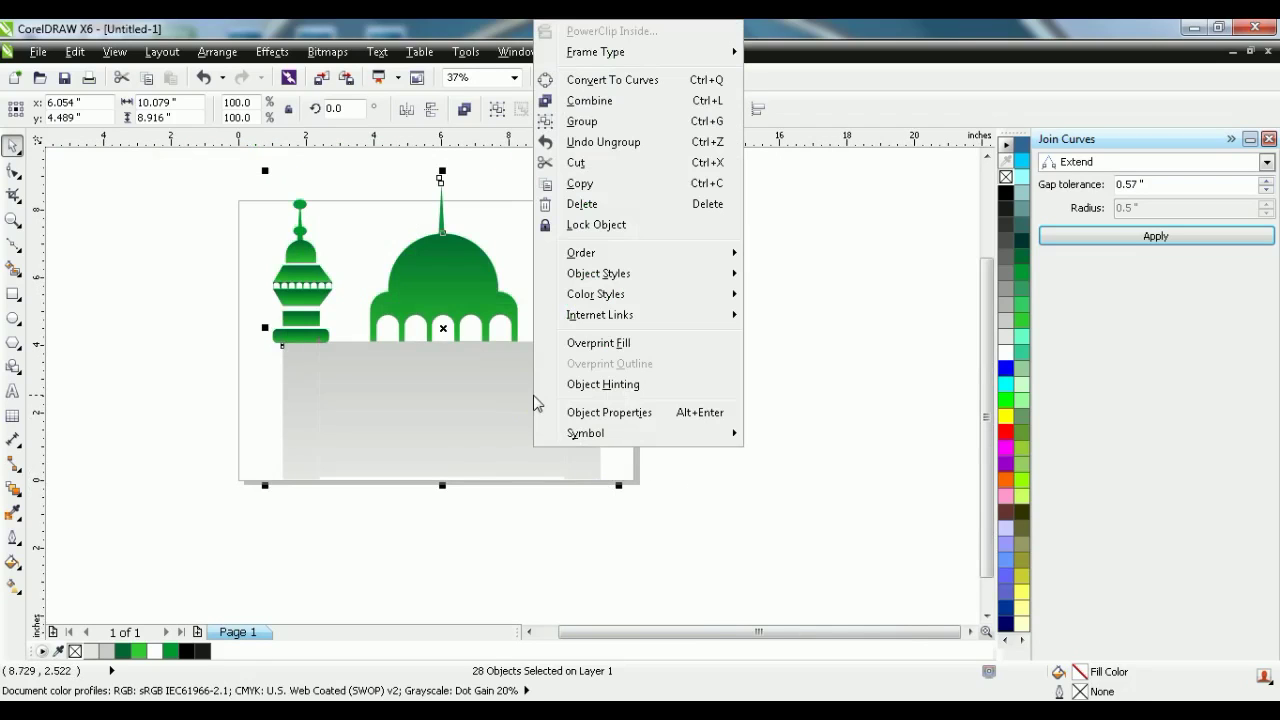
{"action": "left_click", "coordinate": [619, 146]}
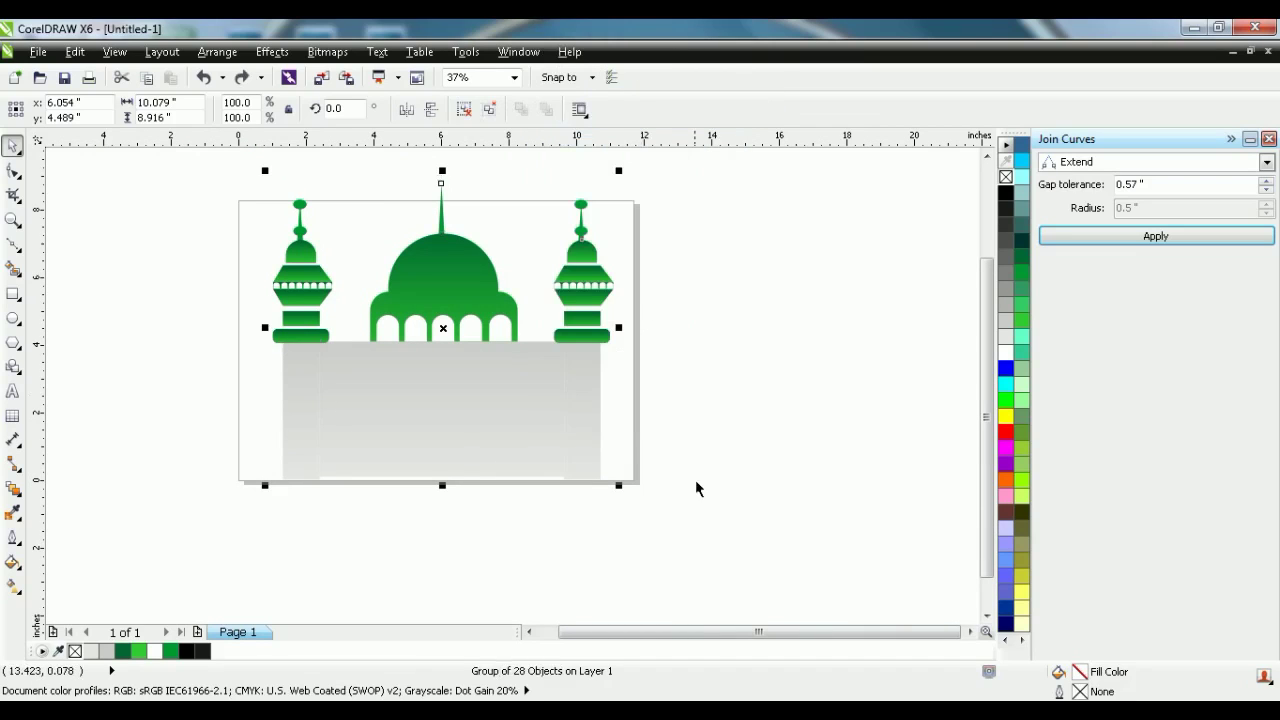
{"action": "left_click", "coordinate": [486, 431], "text": "ctrl"}
{"action": "left_click", "coordinate": [580, 450], "text": "ctrl"}
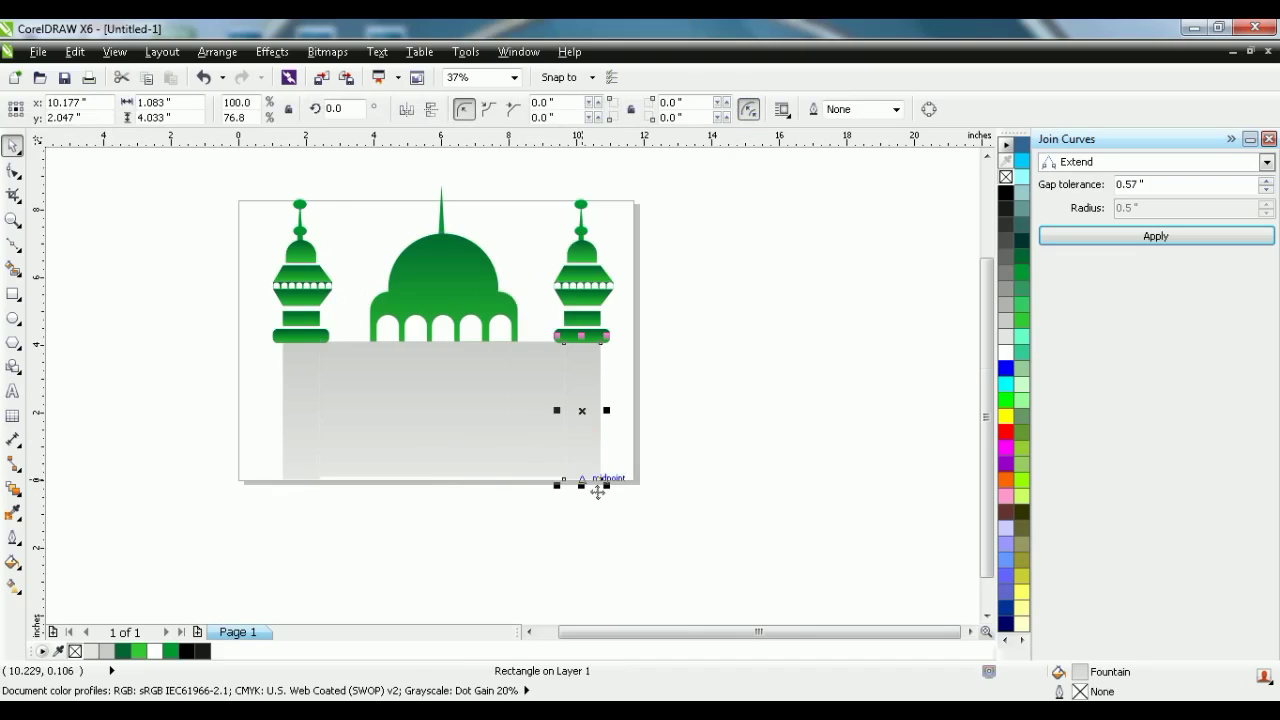
{"action": "scroll", "coordinate": [597, 491], "scroll_direction": "up", "scroll_amount": 2}
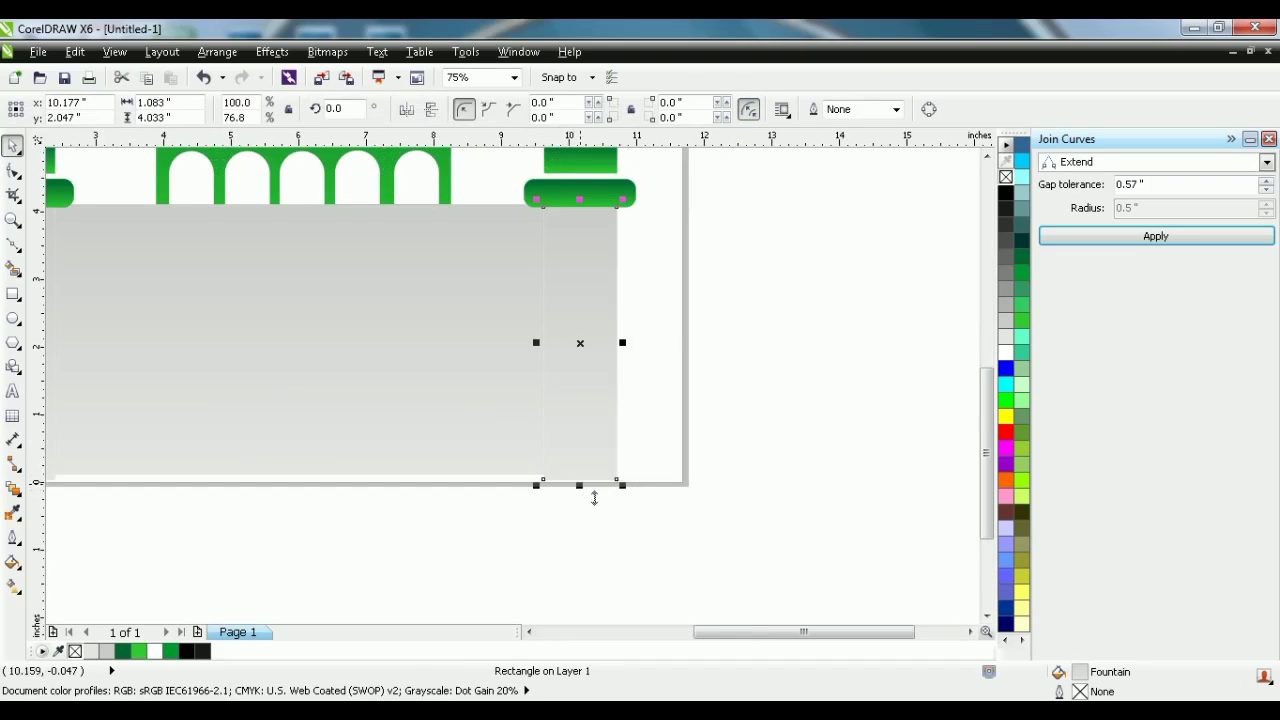
{"action": "left_click_drag", "start_coordinate": [594, 499], "coordinate": [566, 466]}
{"action": "scroll", "coordinate": [588, 491], "scroll_direction": "up", "scroll_amount": 2}
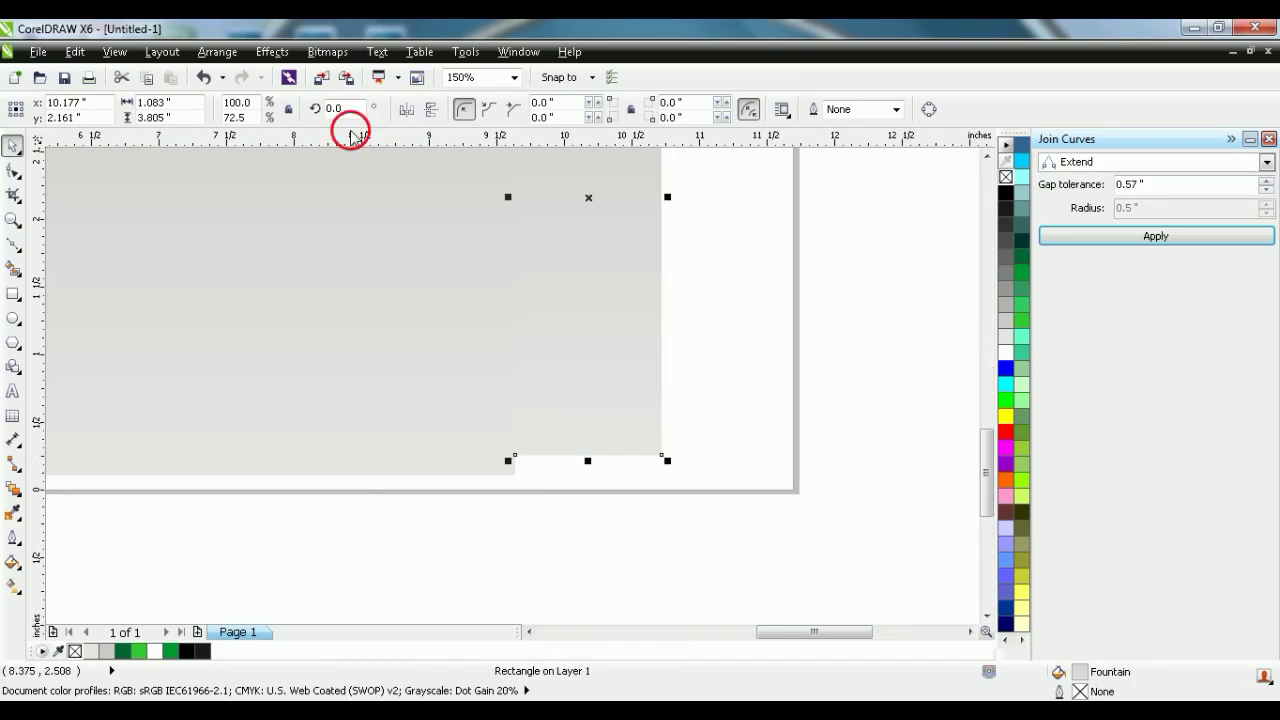
Place a horizontal guideline at y 0.111 inches along the building's lower edge and extend the right minaret's shaft down to it
{"action": "left_click_drag", "start_coordinate": [352, 137], "coordinate": [391, 475]}
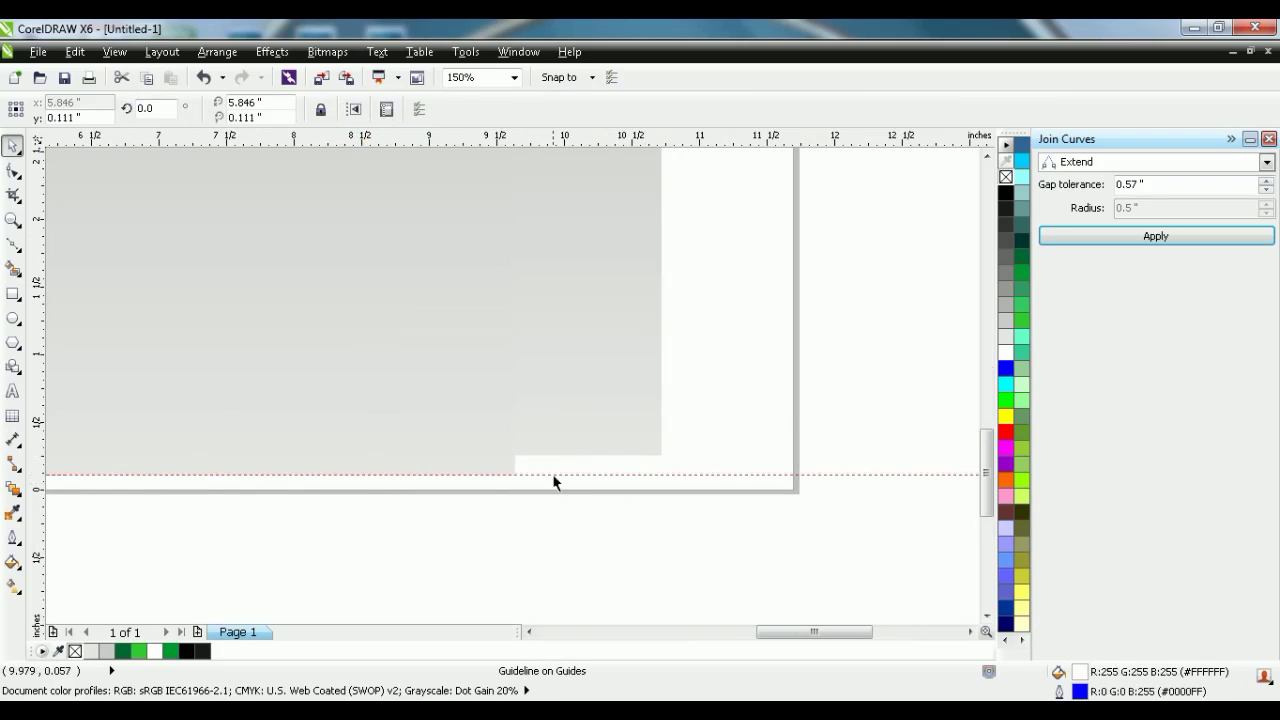
{"action": "left_click", "coordinate": [594, 435]}
{"action": "left_click_drag", "start_coordinate": [603, 471], "coordinate": [606, 497]}
{"action": "scroll", "coordinate": [282, 539], "scroll_direction": "down", "scroll_amount": 1}
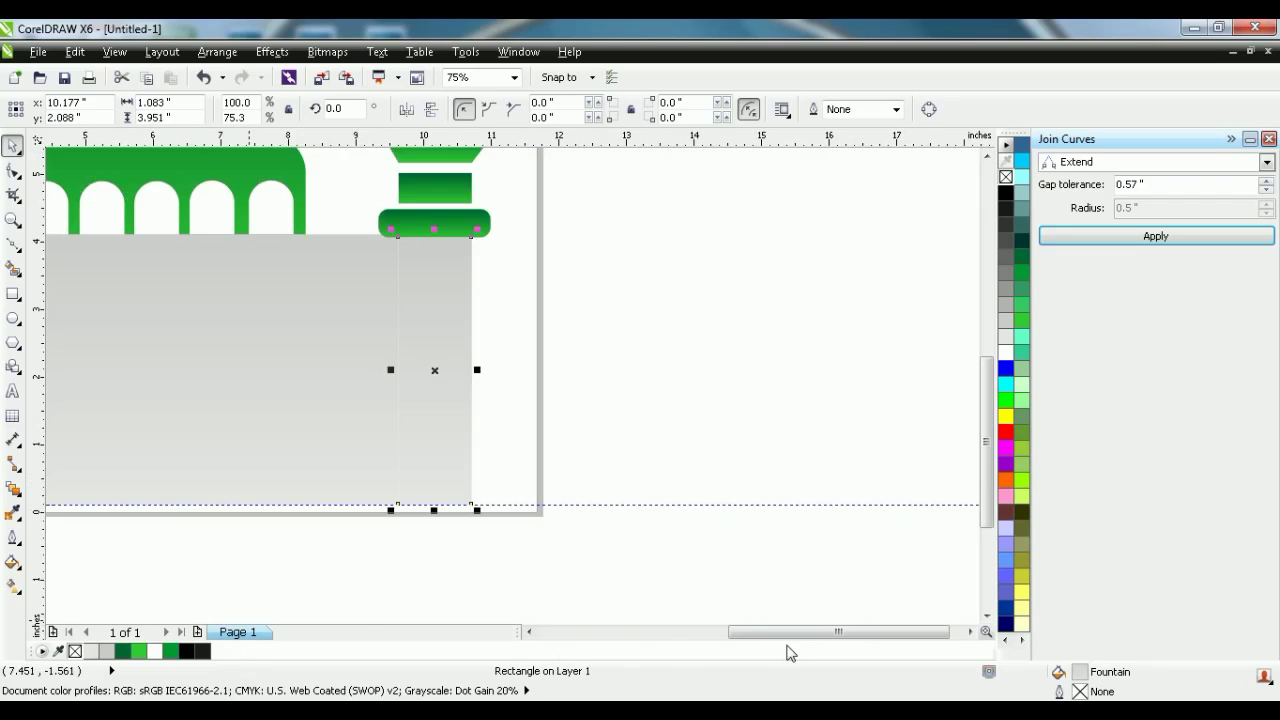
Shorten the left minaret's shaft to the guideline, about 3.95 inches high, and delete the guideline
{"action": "left_click_drag", "start_coordinate": [790, 632], "coordinate": [638, 634]}
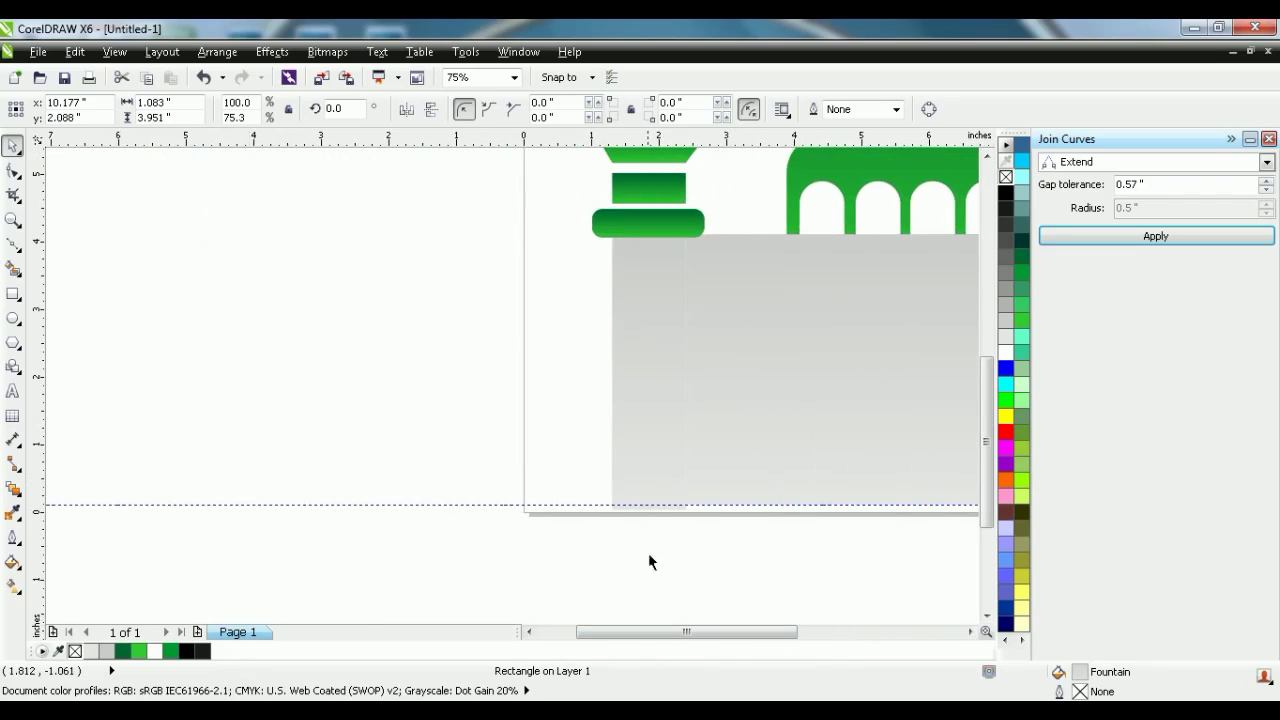
{"action": "scroll", "coordinate": [646, 500], "scroll_direction": "up", "scroll_amount": 1}
{"action": "scroll", "coordinate": [554, 506], "scroll_direction": "up", "scroll_amount": 1}
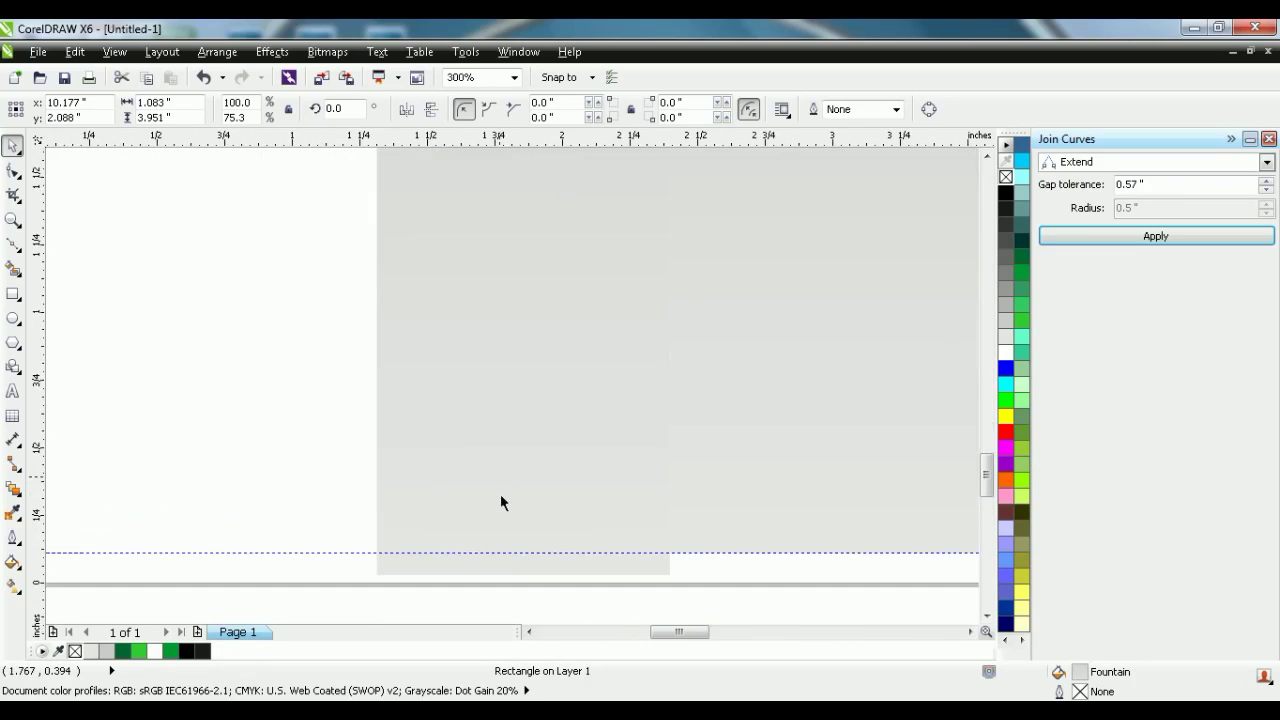
{"action": "left_click", "coordinate": [515, 575]}
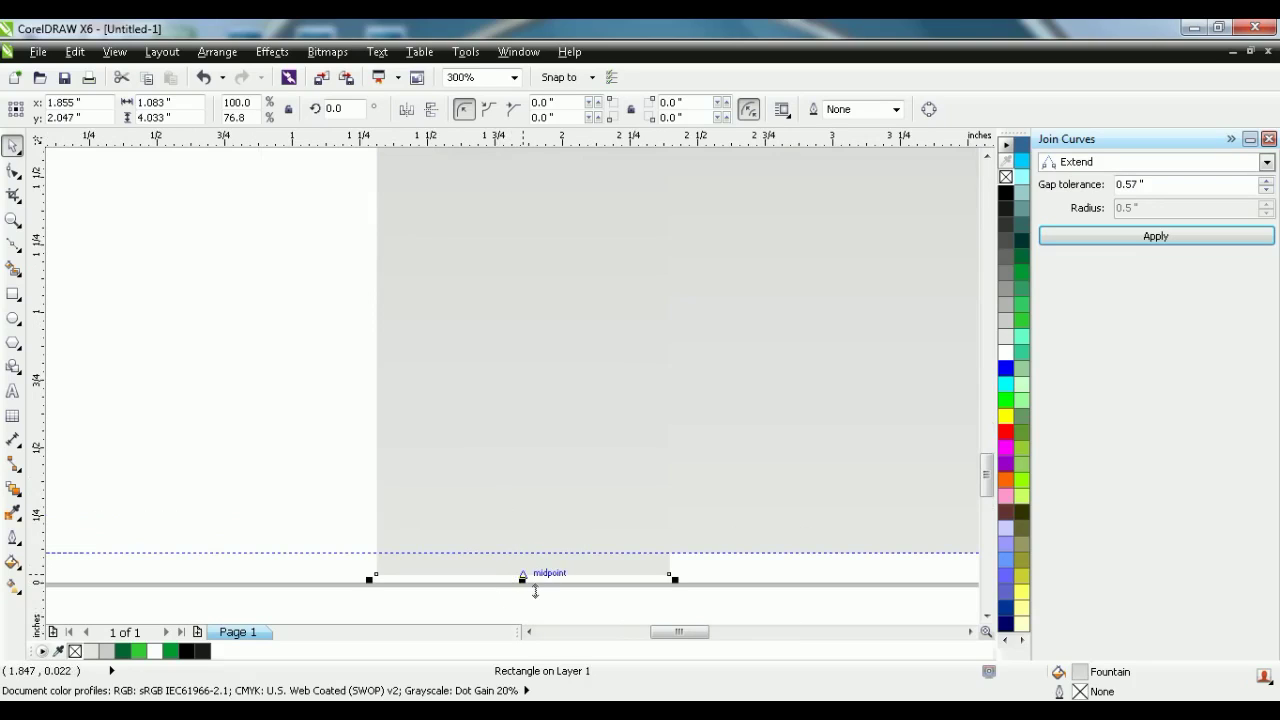
{"action": "left_click_drag", "start_coordinate": [522, 579], "coordinate": [537, 553]}
{"action": "scroll", "coordinate": [502, 545], "scroll_direction": "down", "scroll_amount": 3}
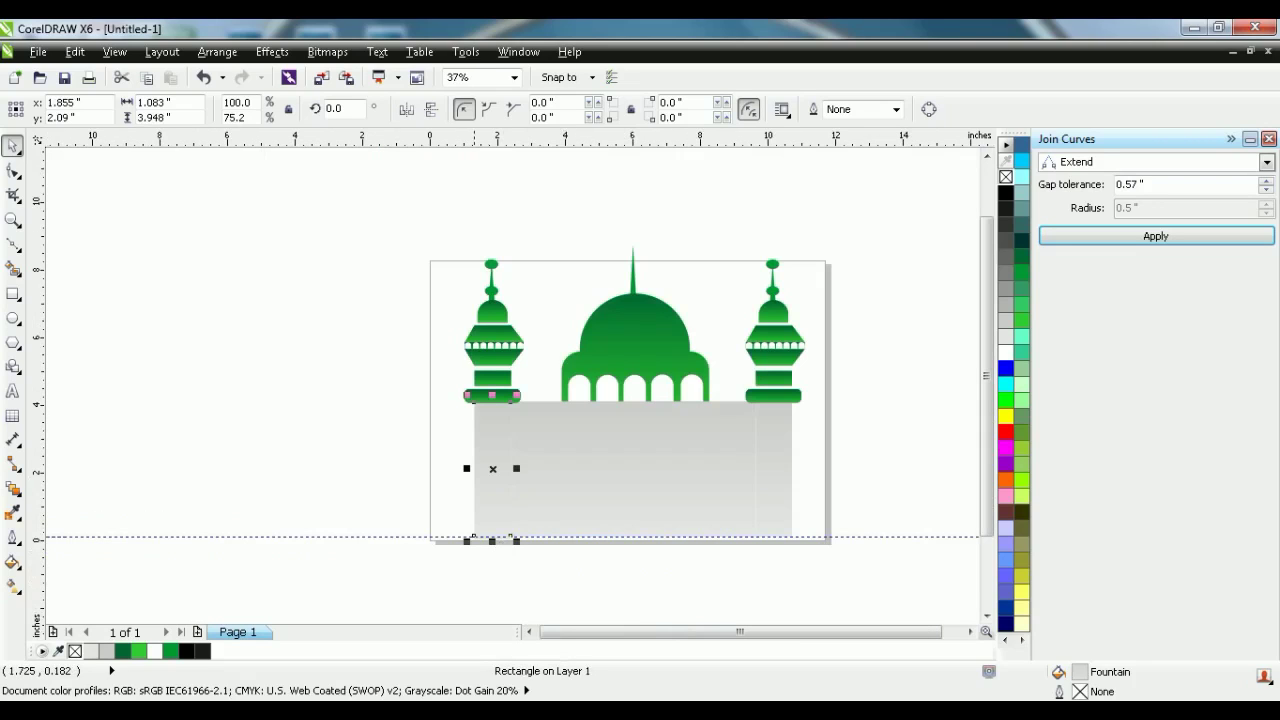
{"action": "left_click", "coordinate": [374, 391]}
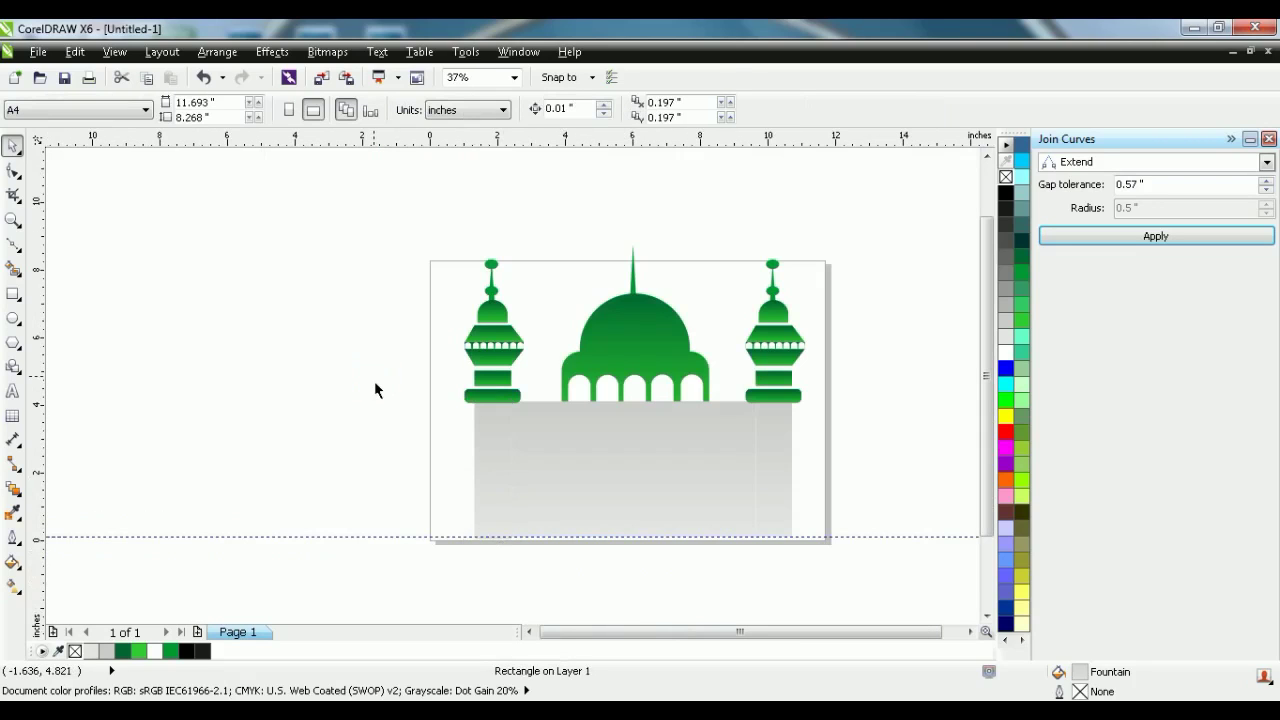
{"action": "left_click", "coordinate": [415, 550]}
{"action": "key", "text": "Delete"}
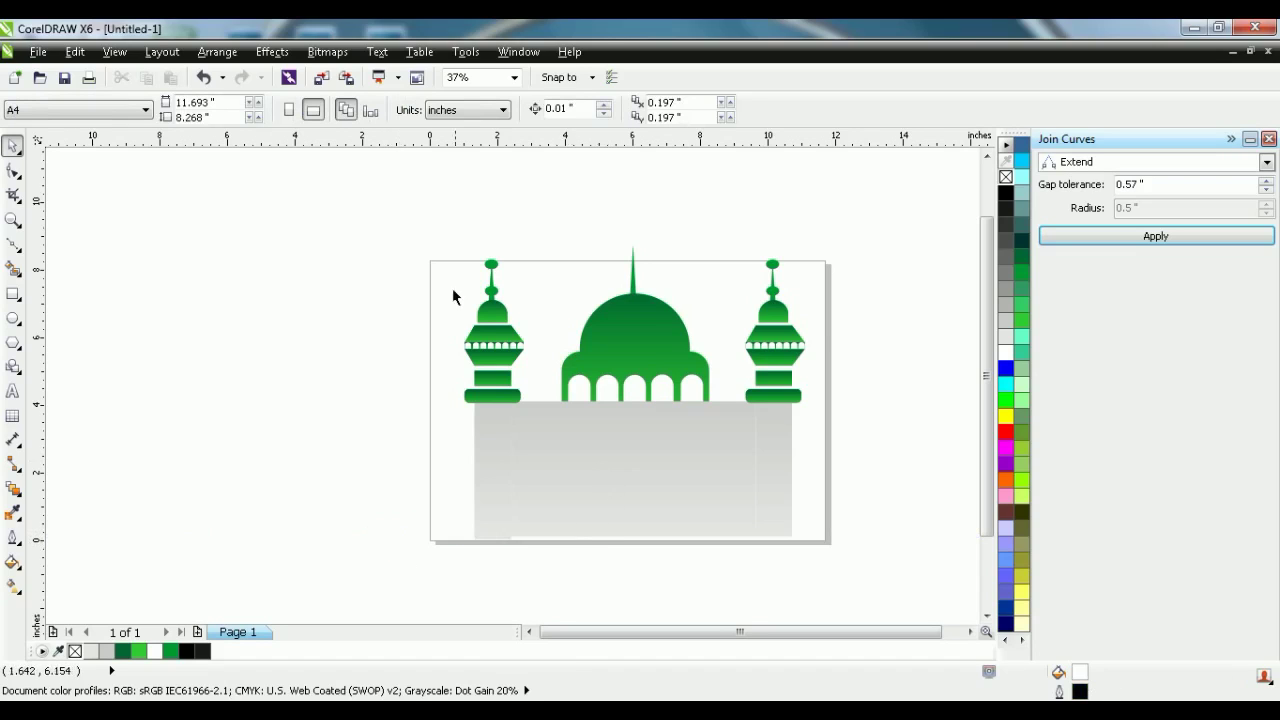
Select all parts of the right minaret and nudge them 0.01 inches to the left, to x 10.205 inches
{"action": "left_click", "coordinate": [438, 216]}
{"action": "left_click_drag", "start_coordinate": [420, 193], "coordinate": [843, 571]}
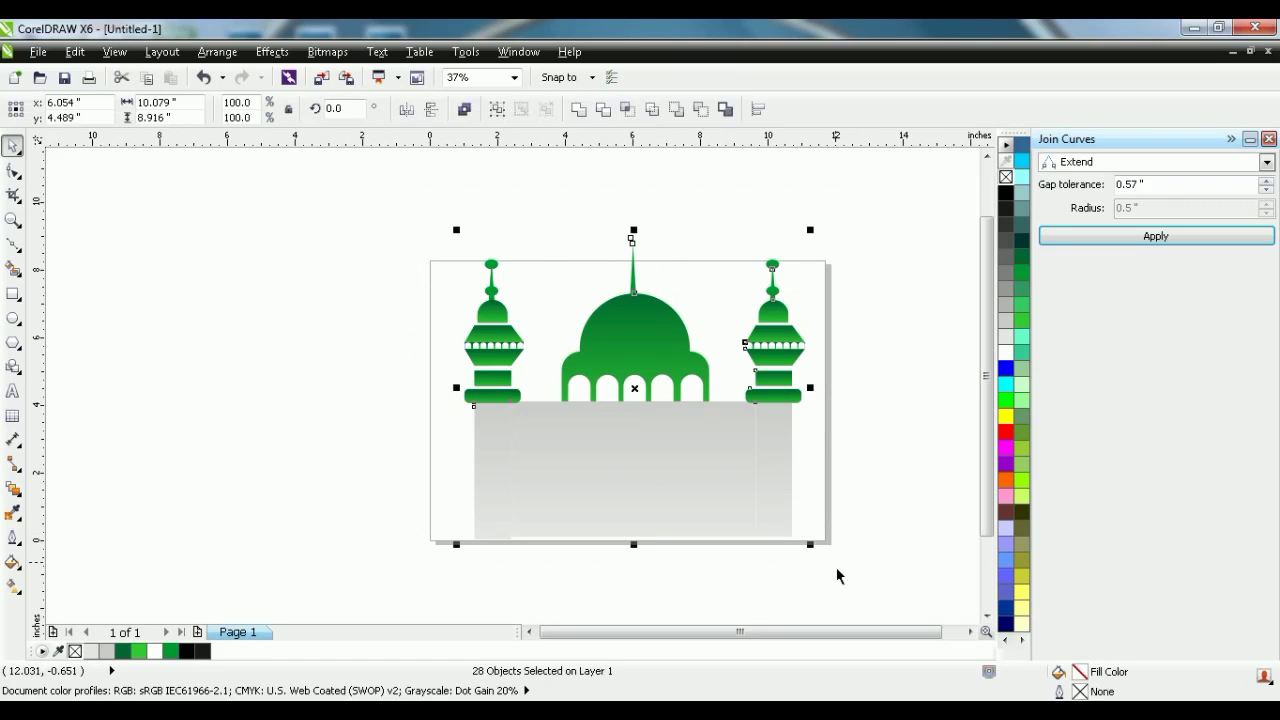
{"action": "left_click", "coordinate": [903, 514]}
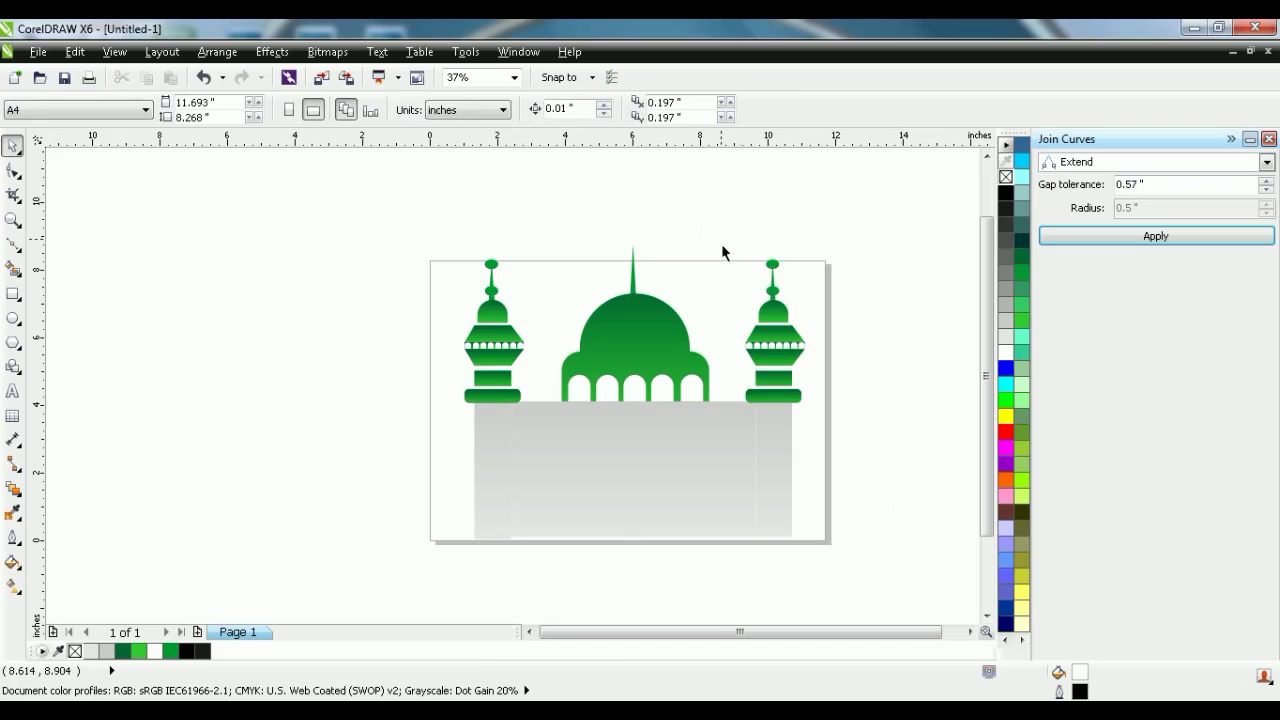
{"action": "left_click_drag", "start_coordinate": [721, 243], "coordinate": [852, 556]}
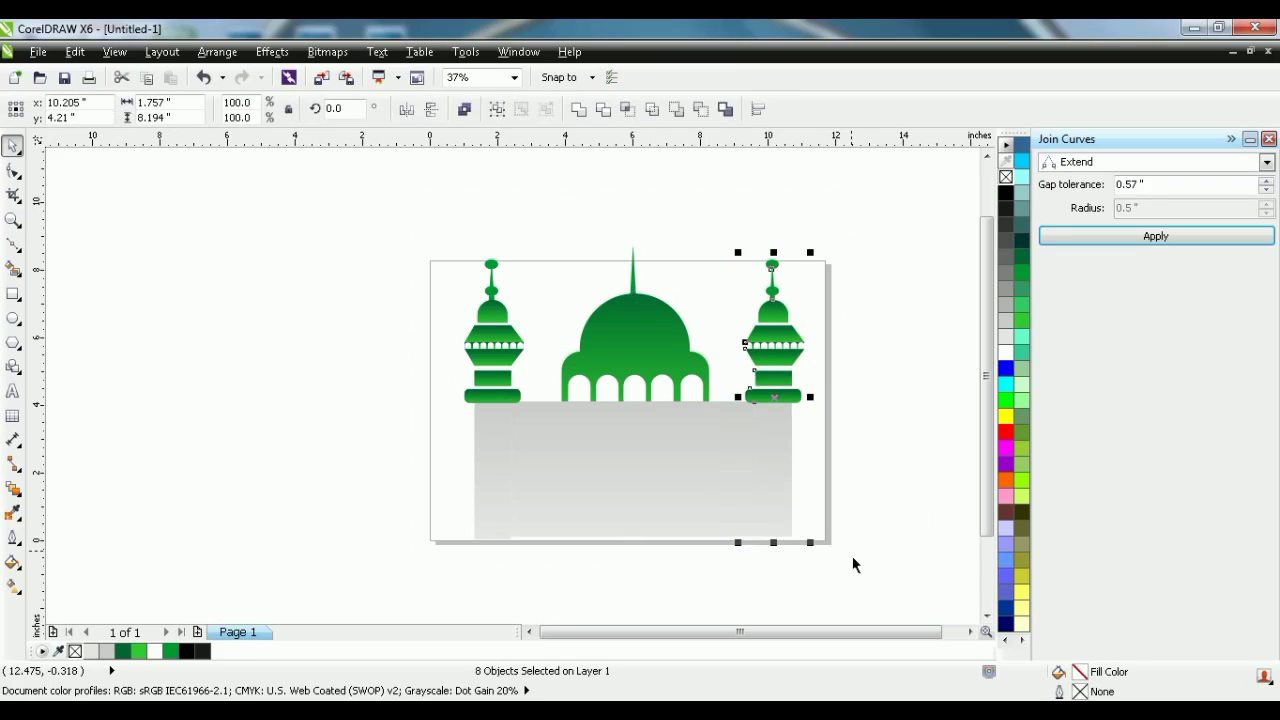
{"action": "left_click", "coordinate": [846, 497]}
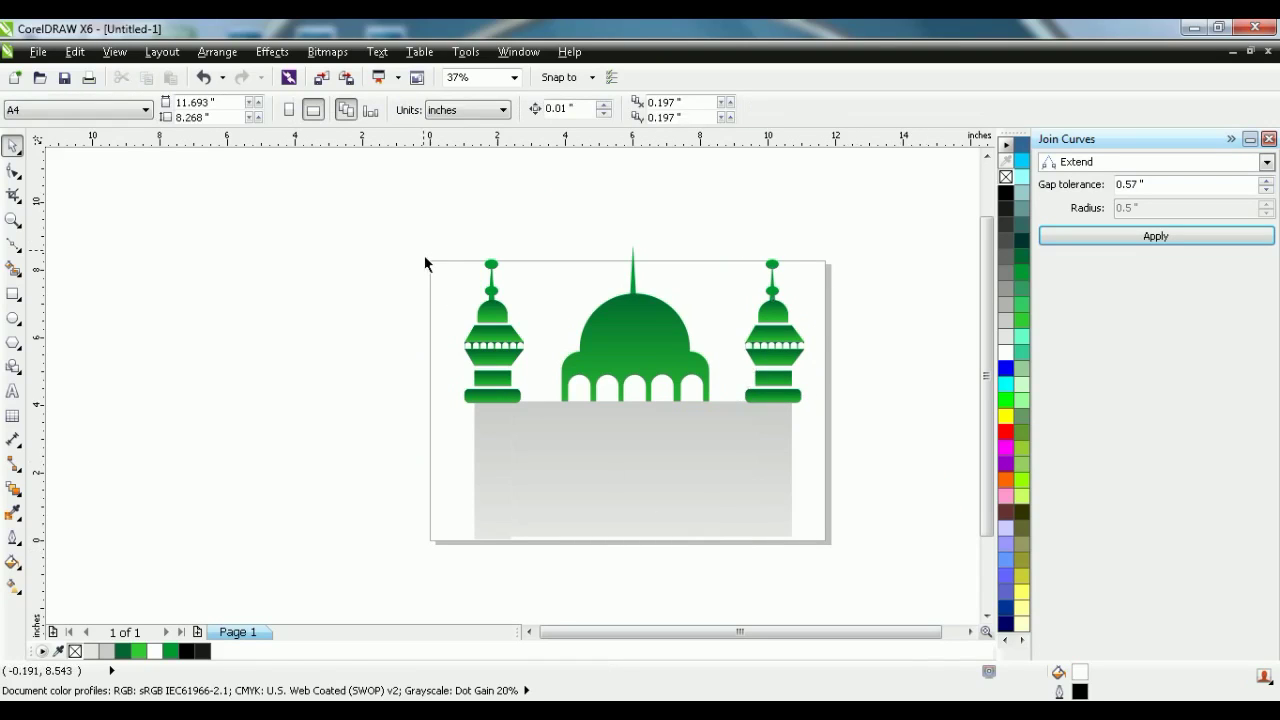
Select all parts of the mosque and group them
{"action": "left_click_drag", "start_coordinate": [380, 157], "coordinate": [900, 614]}
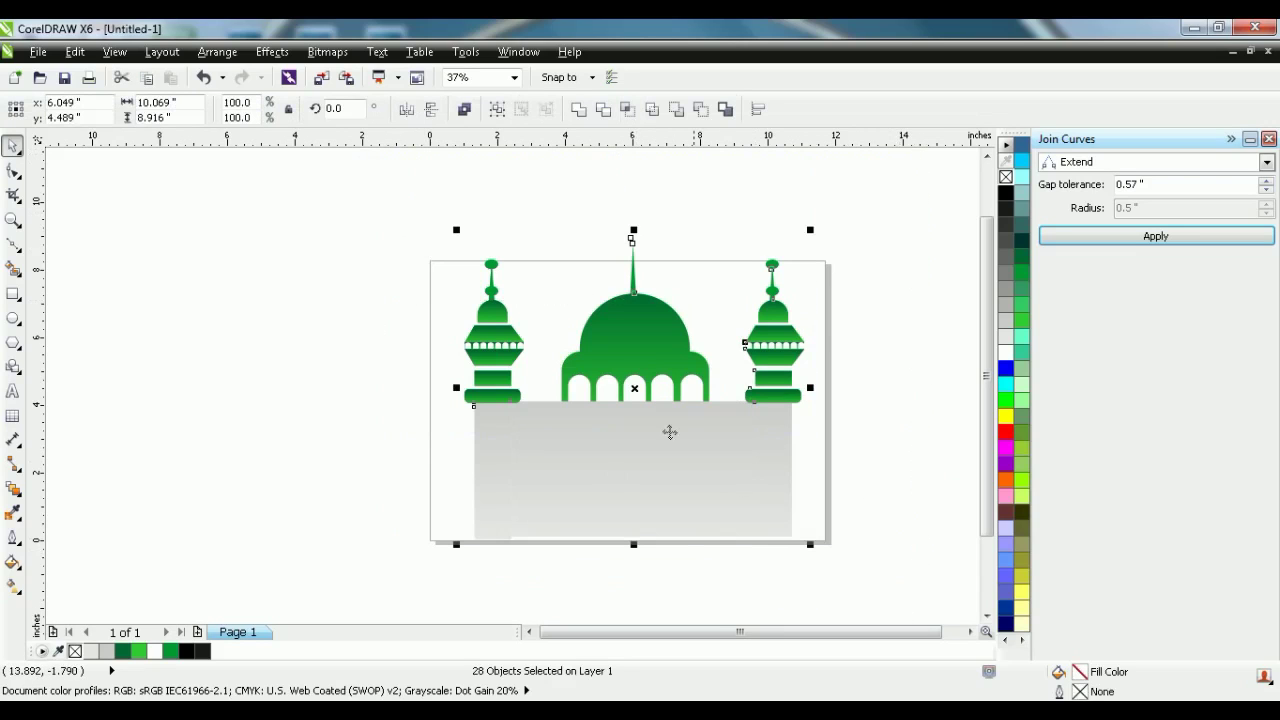
{"action": "right_click", "coordinate": [620, 386]}
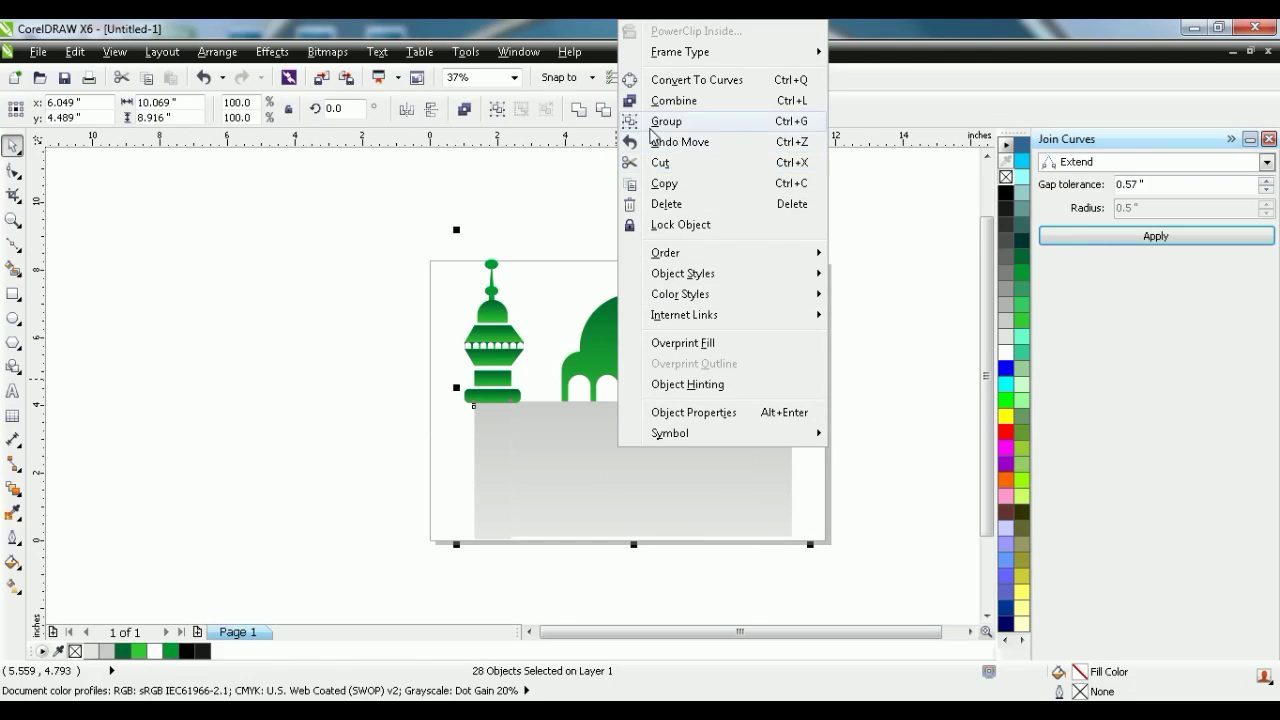
{"action": "left_click", "coordinate": [660, 121]}
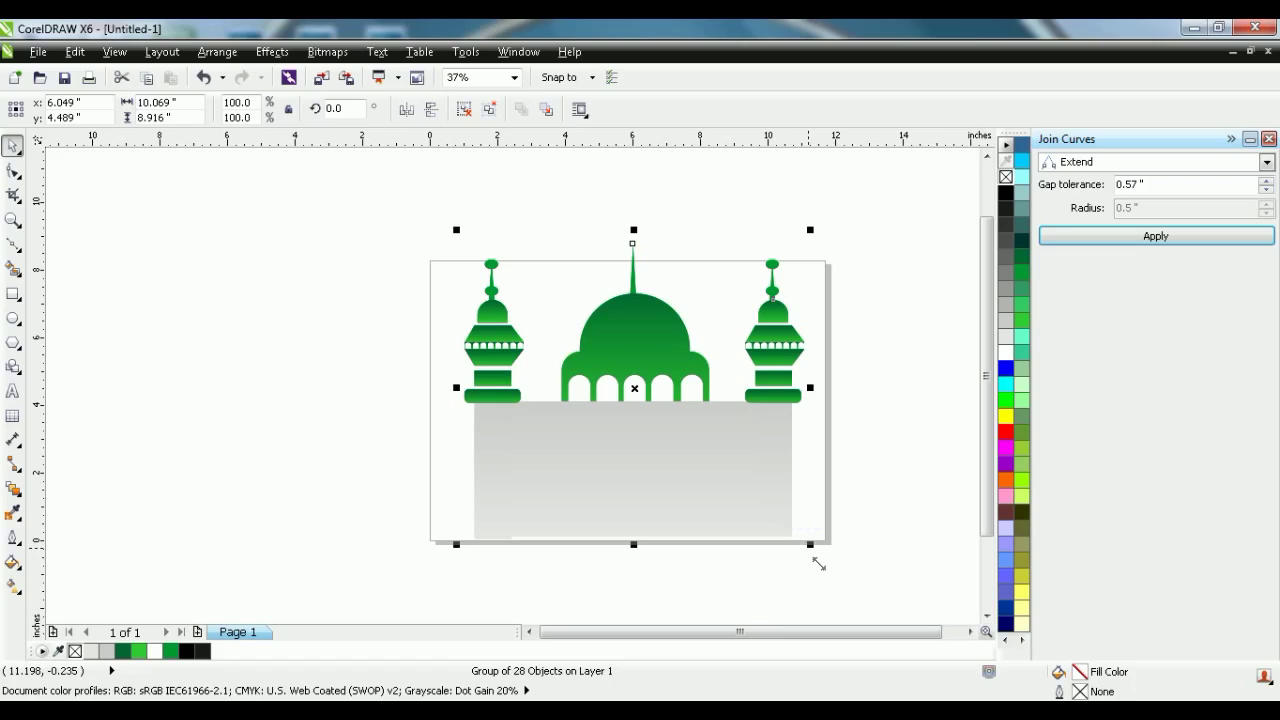
Duplicate the mosque group off the left side of the page and scale the copy to about 60% of its size
{"action": "left_click_drag", "start_coordinate": [818, 564], "coordinate": [754, 451]}
{"action": "left_click_drag", "start_coordinate": [634, 389], "coordinate": [653, 392]}
{"action": "left_click_drag", "start_coordinate": [425, 370], "coordinate": [209, 315]}
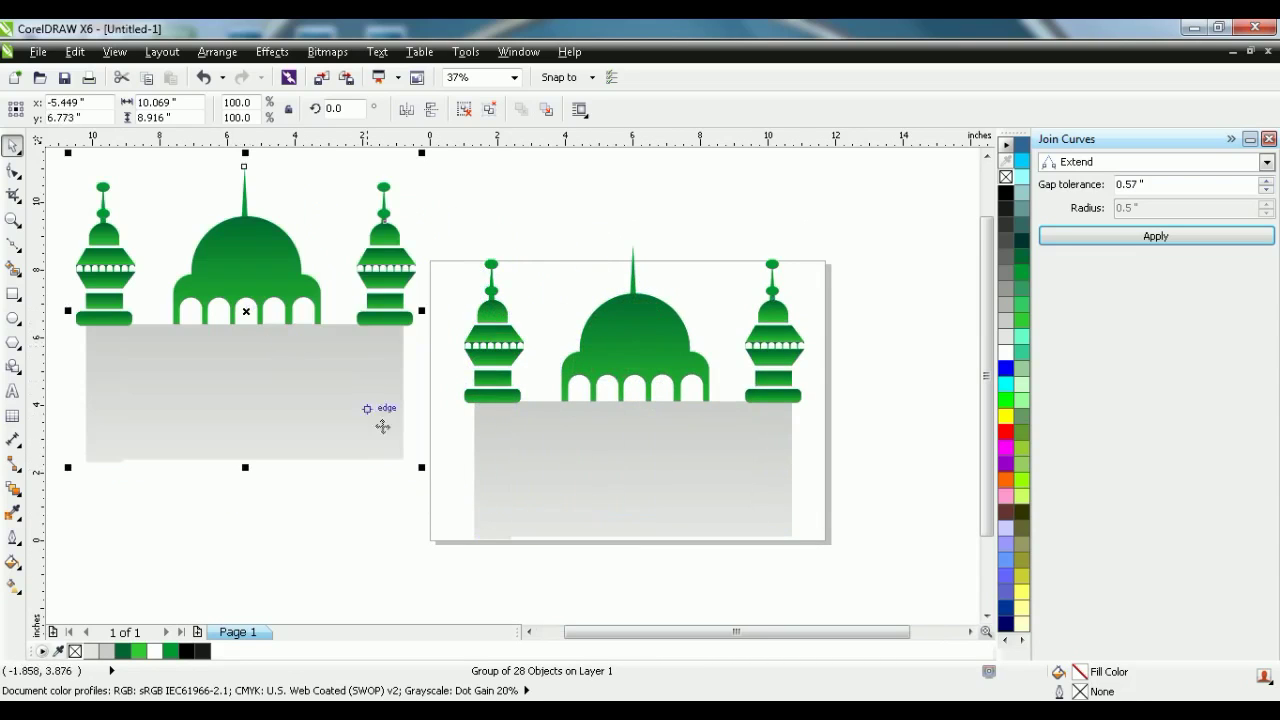
{"action": "left_click_drag", "start_coordinate": [428, 483], "coordinate": [326, 358]}
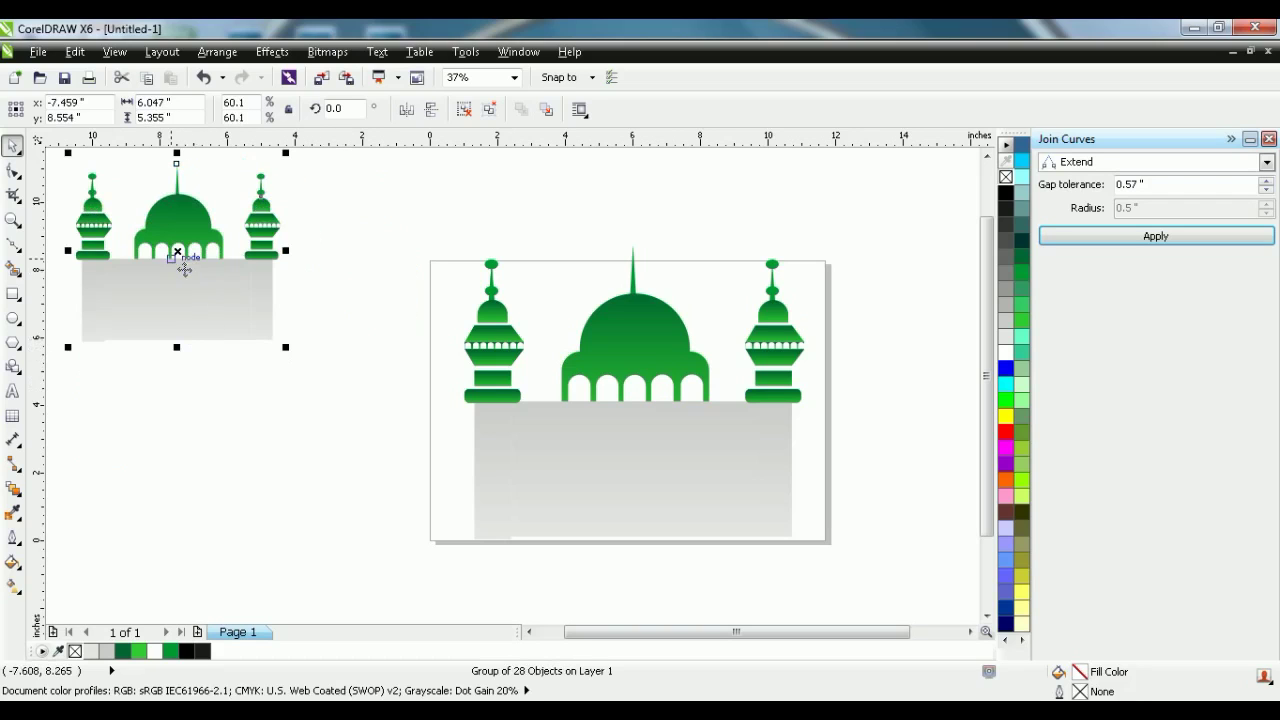
Move the small mosque so it overlaps the main mosque's left minaret, at about x 0.64, y 4.83 inches
{"action": "left_click_drag", "start_coordinate": [184, 269], "coordinate": [451, 389]}
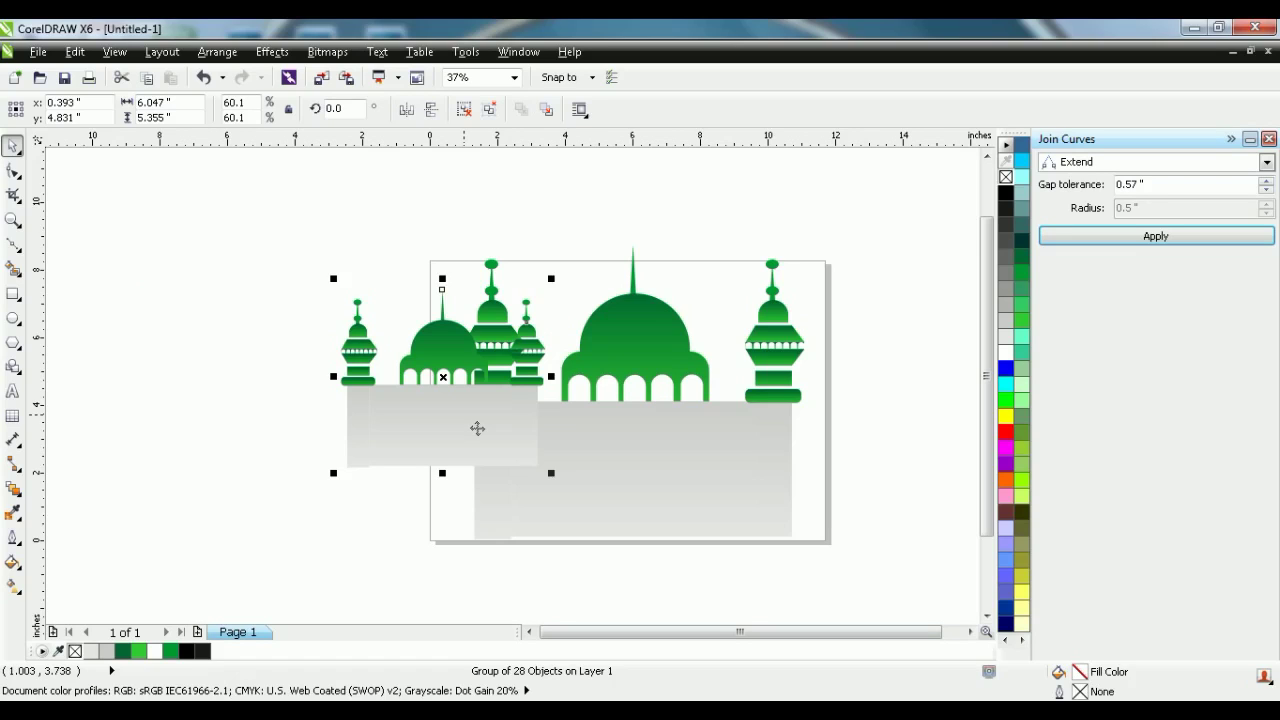
{"action": "key", "text": "Right"}
{"action": "key", "text": "Right"}
{"action": "key", "text": "Right"}
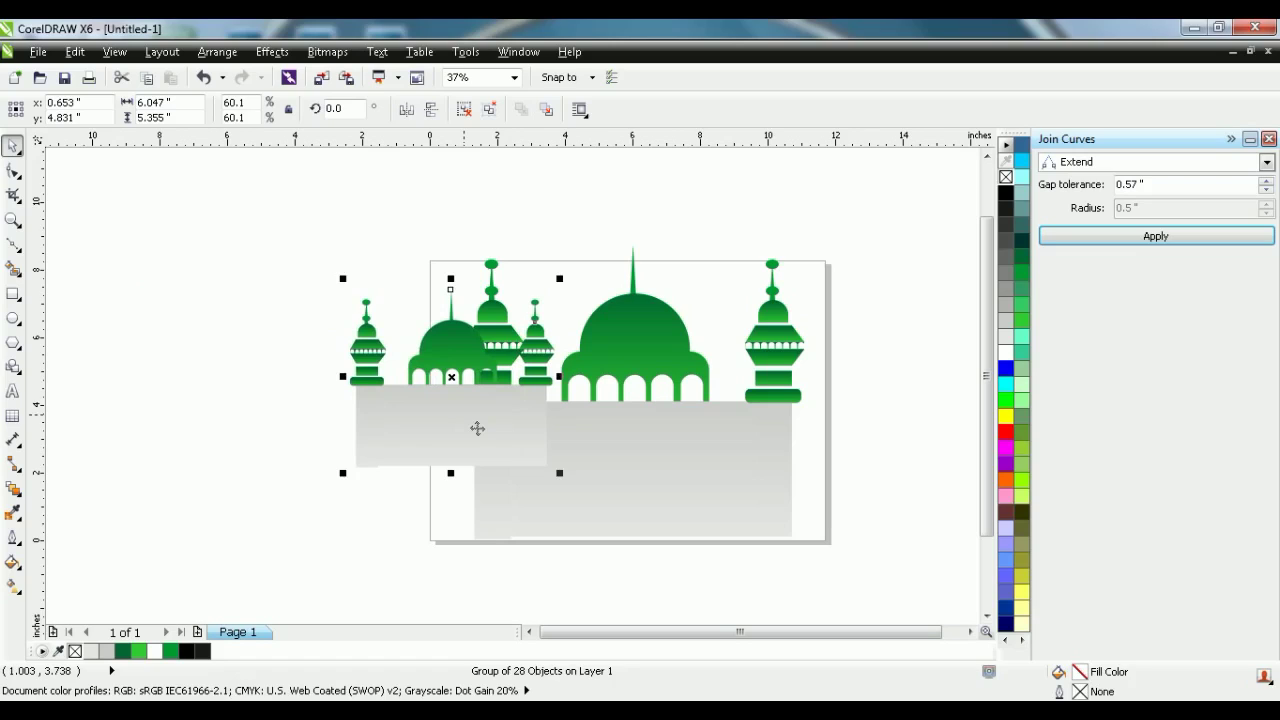
{"action": "key", "text": "Left"}
Send the small mosque to the back of the page and nudge it right to x 0.683 inches
{"action": "right_click", "coordinate": [467, 428]}
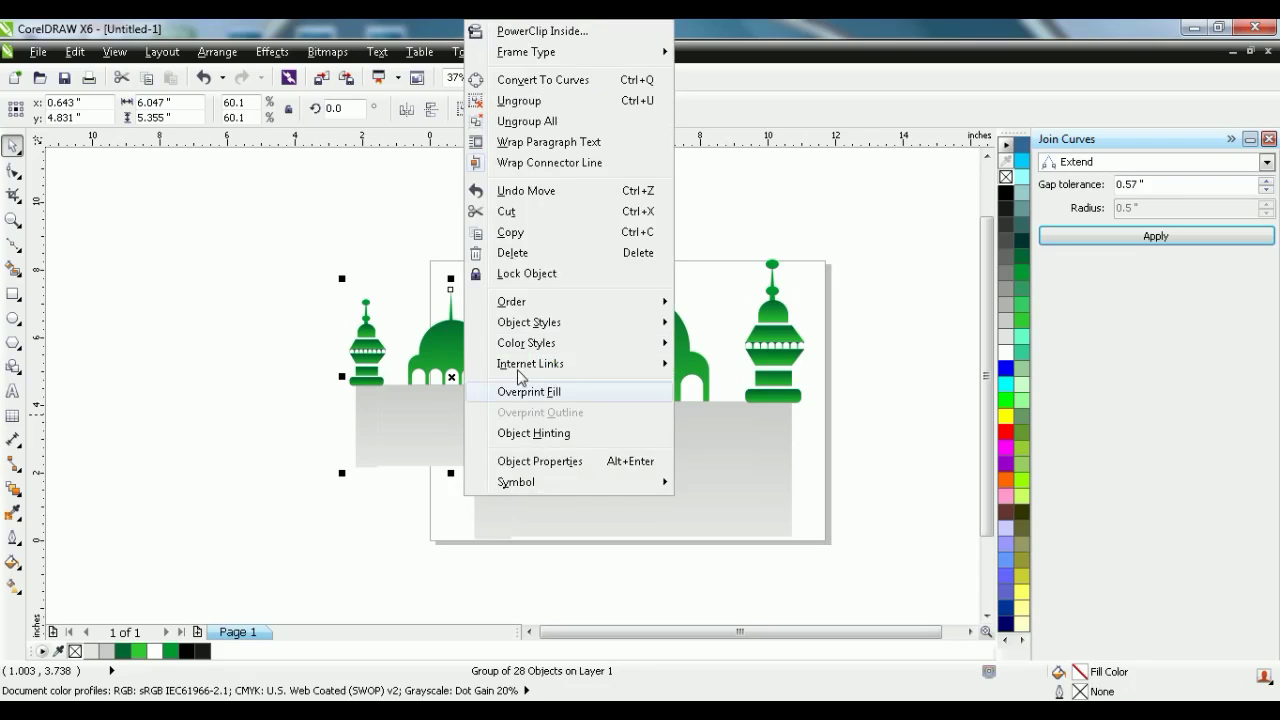
{"action": "mouse_move", "coordinate": [548, 312]}
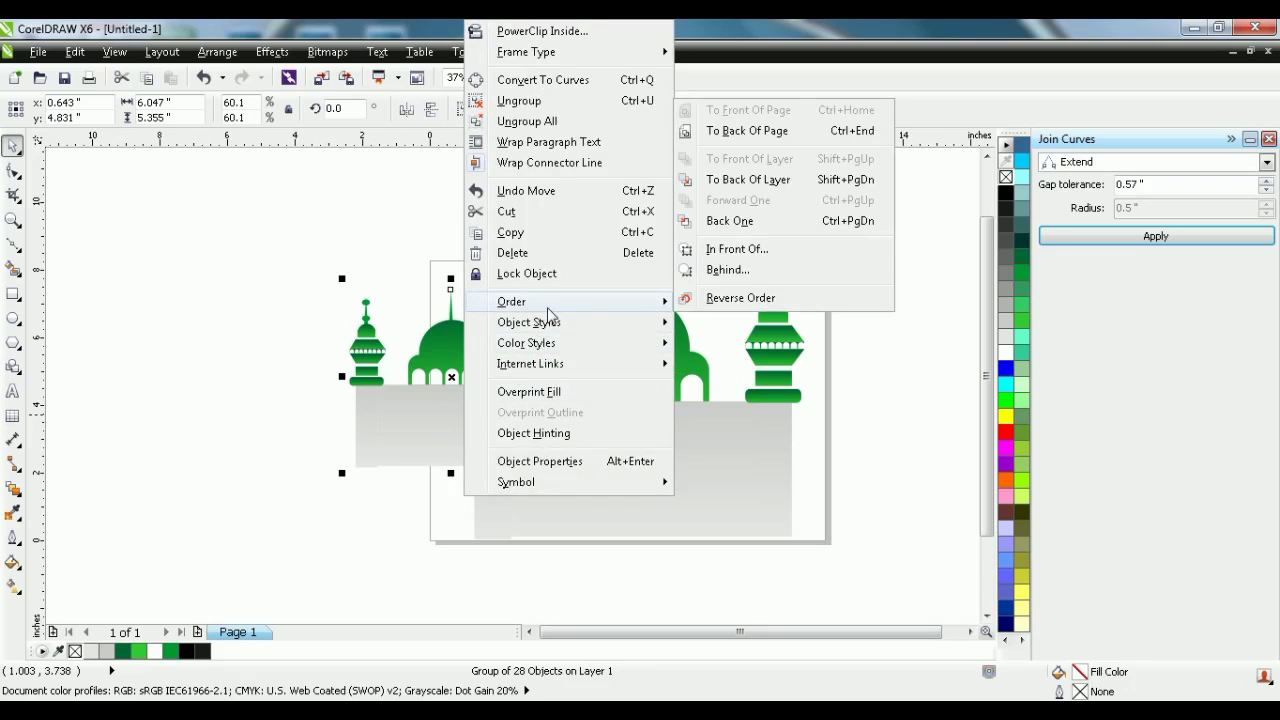
{"action": "left_click", "coordinate": [745, 130]}
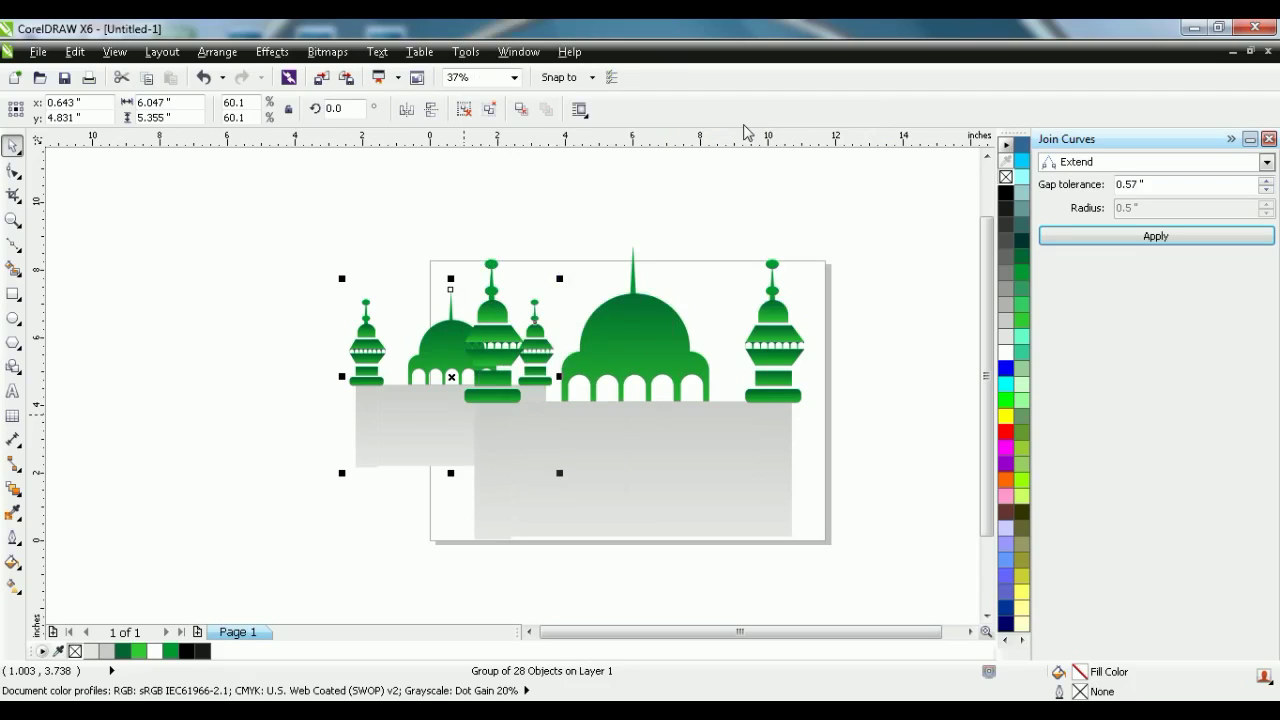
{"action": "key", "text": "Right"}
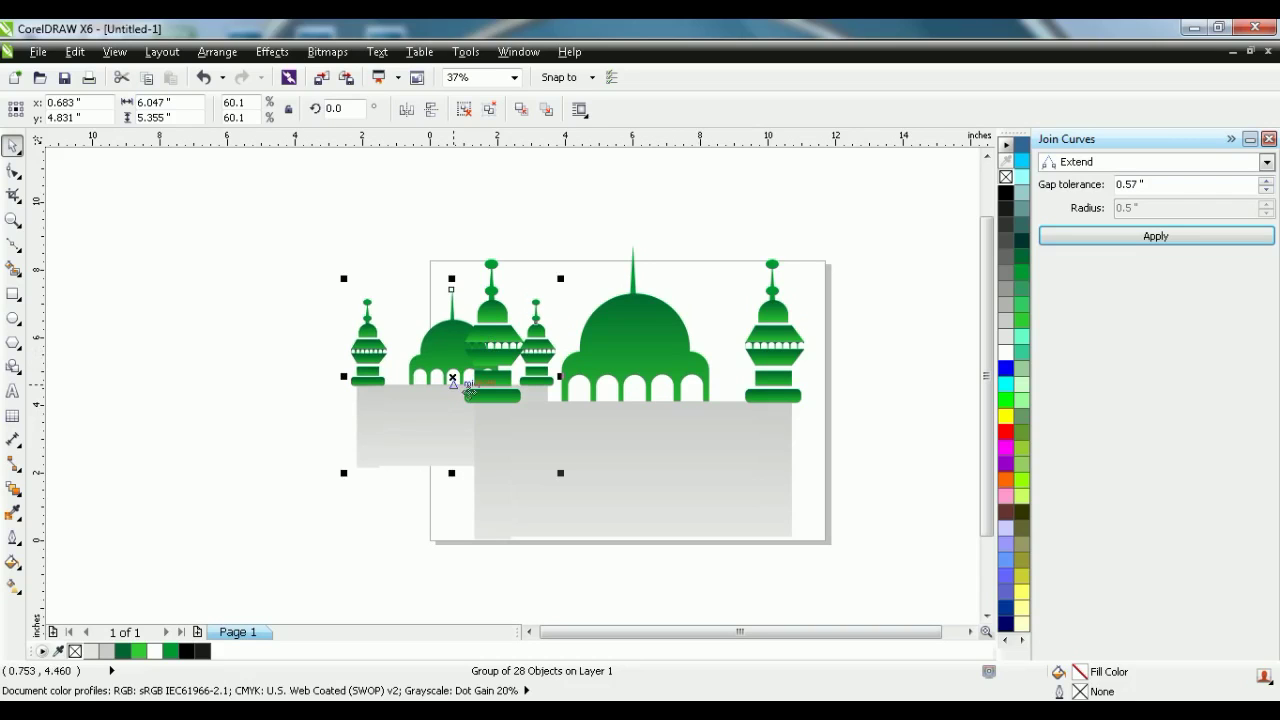
Duplicate the small mosque beside the main mosque's right minaret at about x 11.39, y 5.94 inches and send the copy to the back of the page
{"action": "left_click_drag", "start_coordinate": [468, 388], "coordinate": [826, 351]}
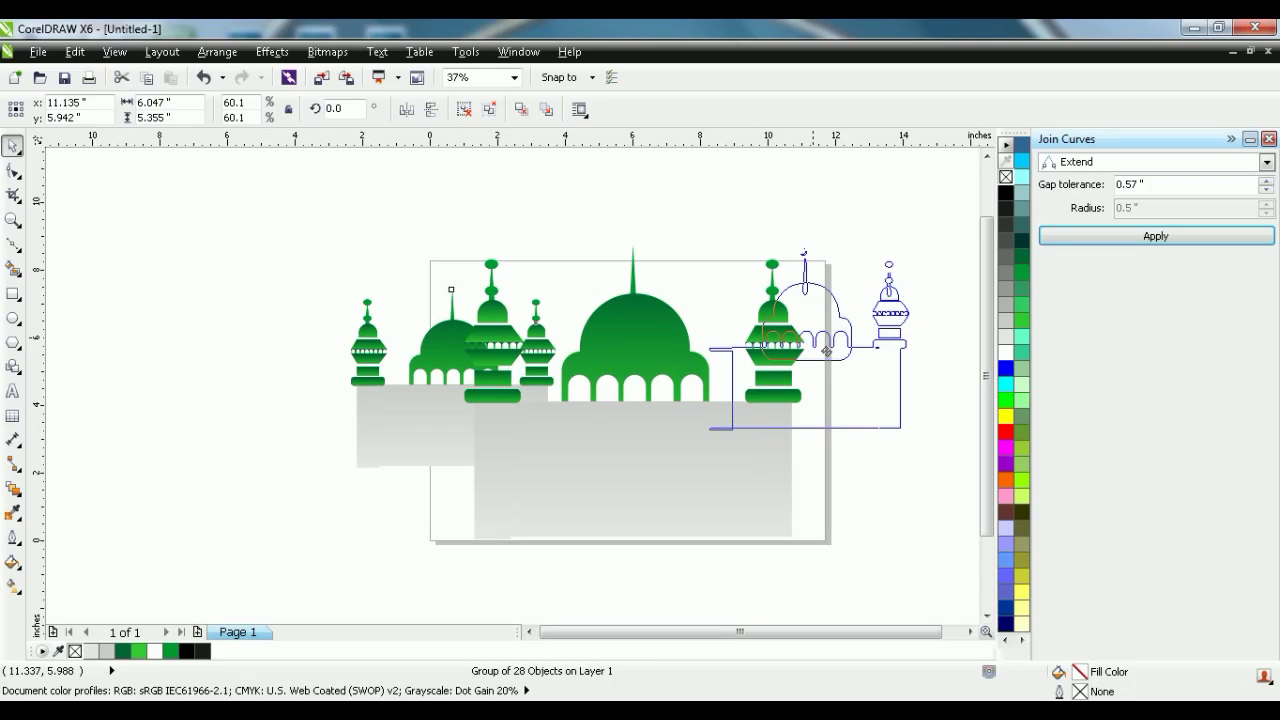
{"action": "left_click_drag", "start_coordinate": [826, 351], "coordinate": [826, 352]}
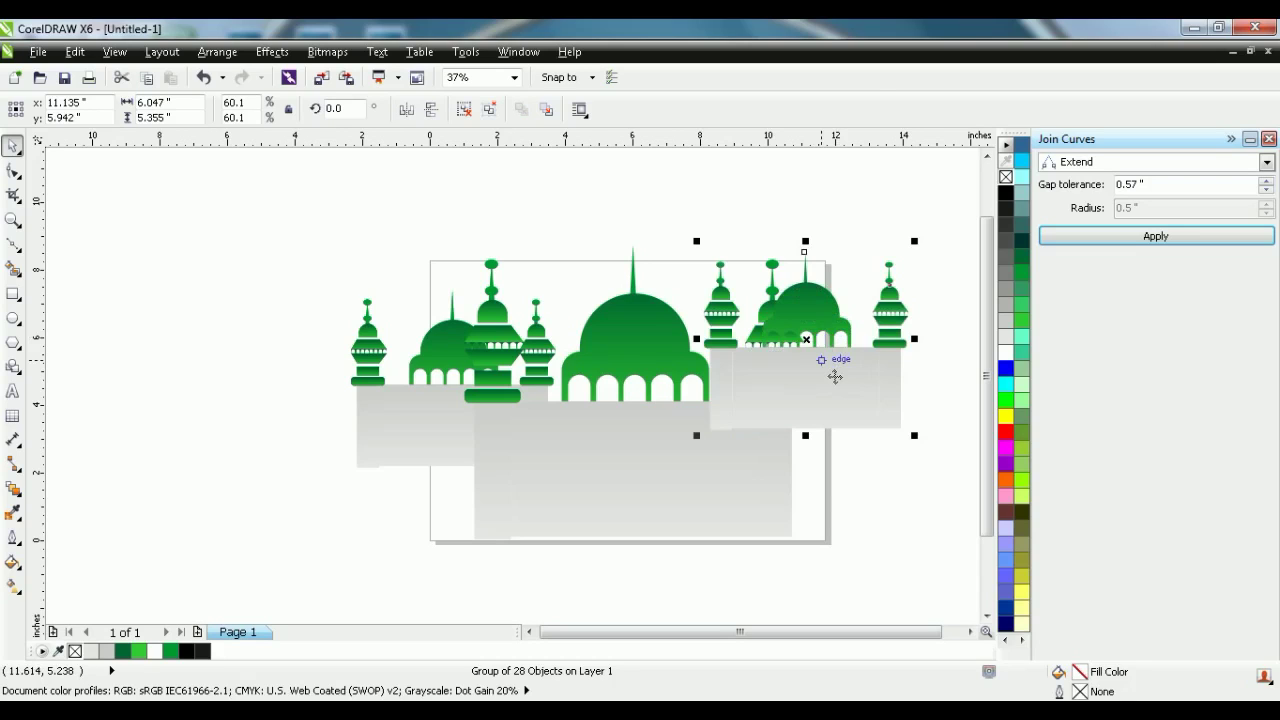
{"action": "right_click", "coordinate": [826, 376]}
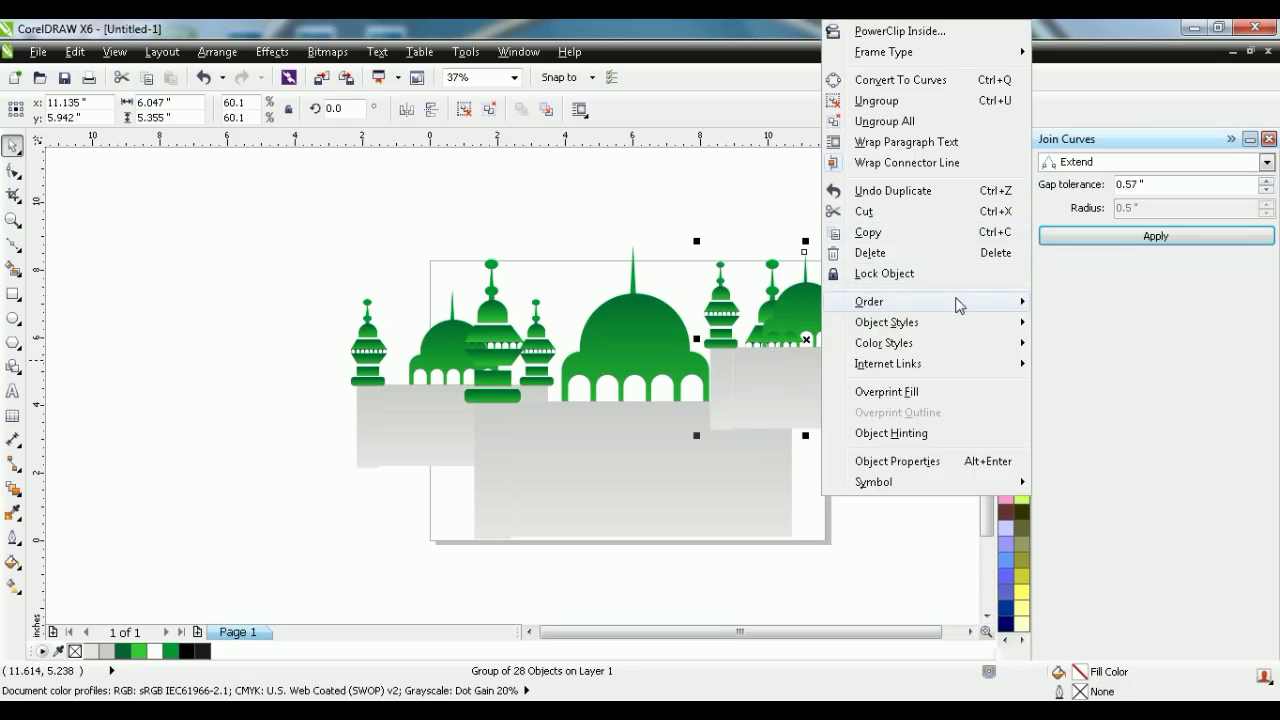
{"action": "mouse_move", "coordinate": [957, 301]}
{"action": "left_click", "coordinate": [1085, 131]}
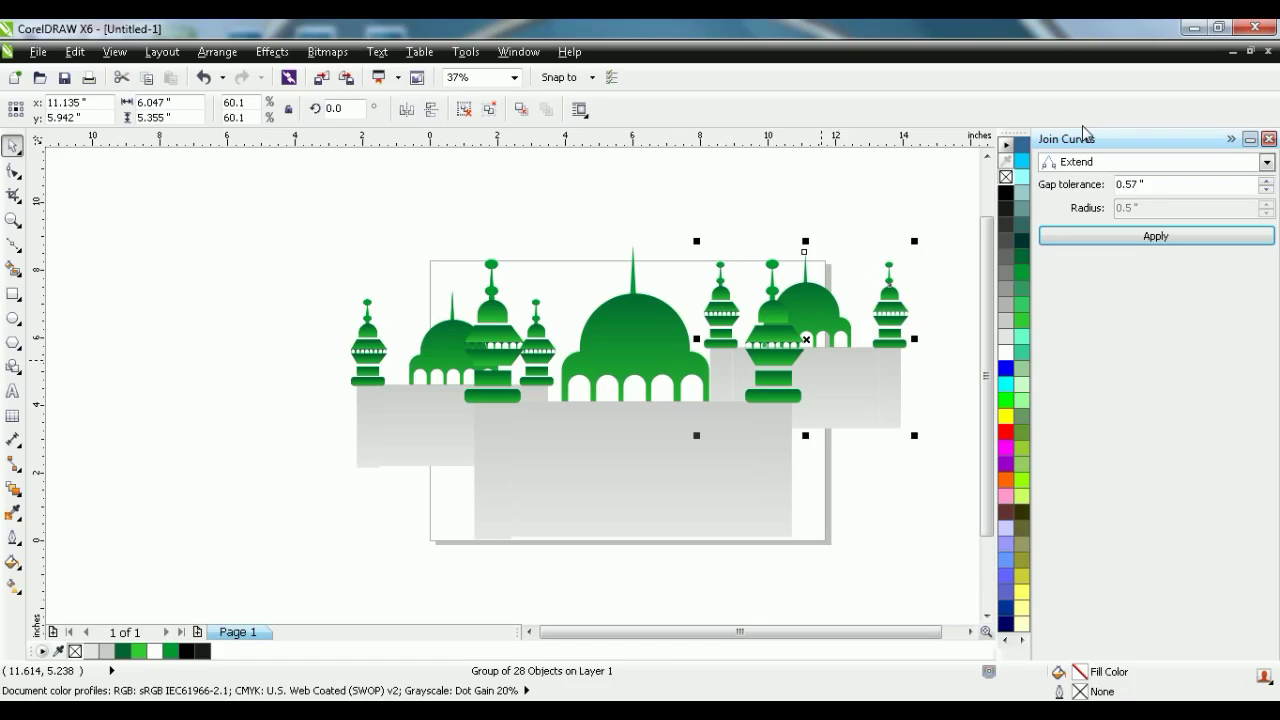
{"action": "key", "text": "Right"}
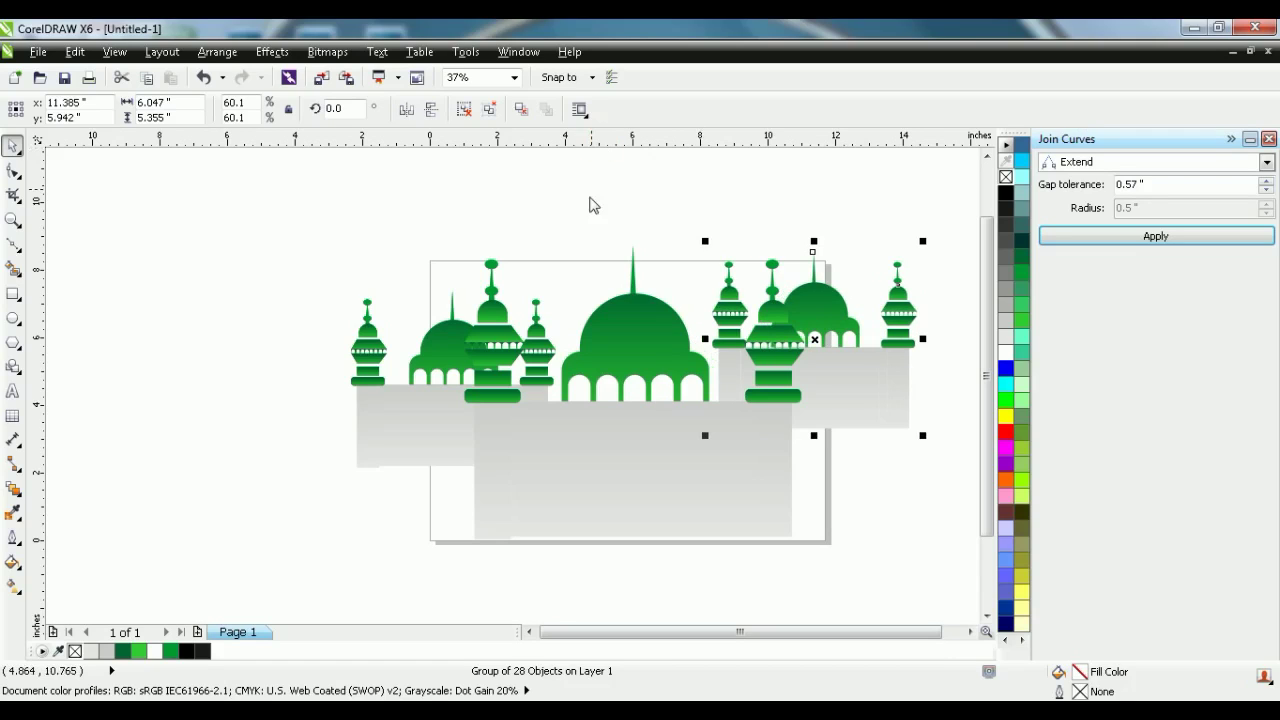
Place a horizontal guideline at y 6.904 inches across the small mosques and deselect it
{"action": "left_click_drag", "start_coordinate": [590, 140], "coordinate": [580, 302]}
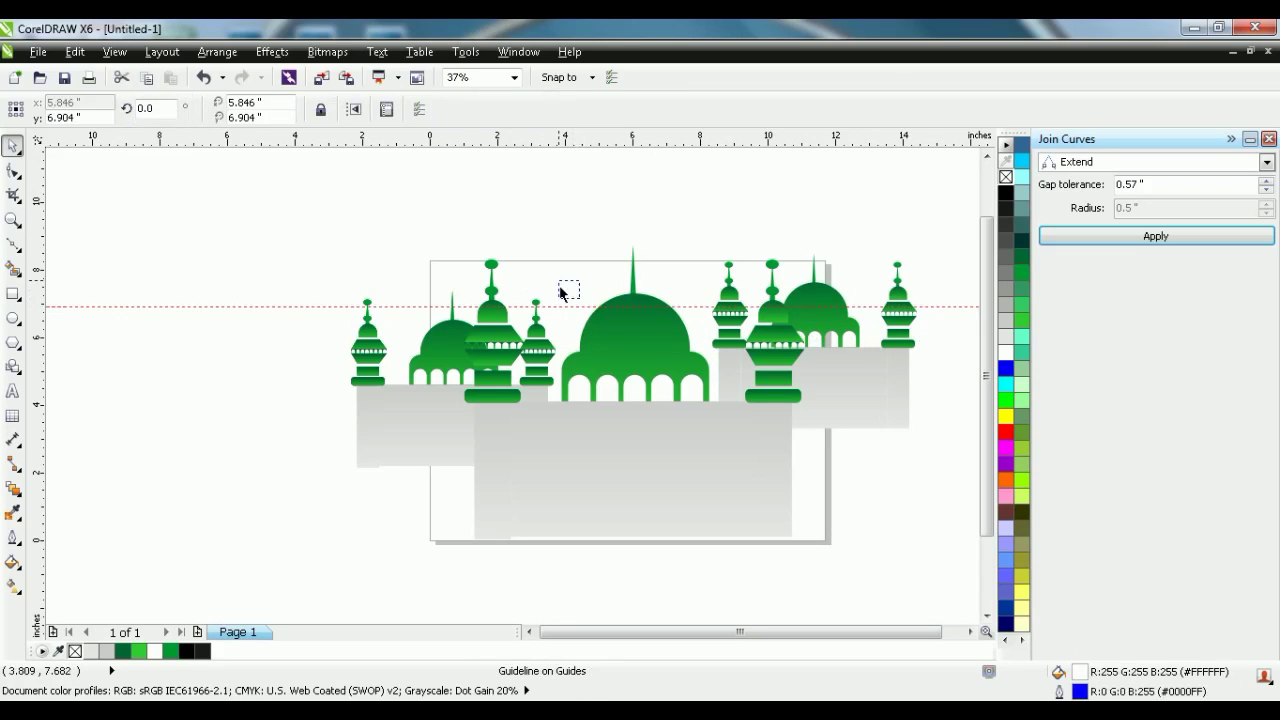
{"action": "left_click", "coordinate": [560, 289]}
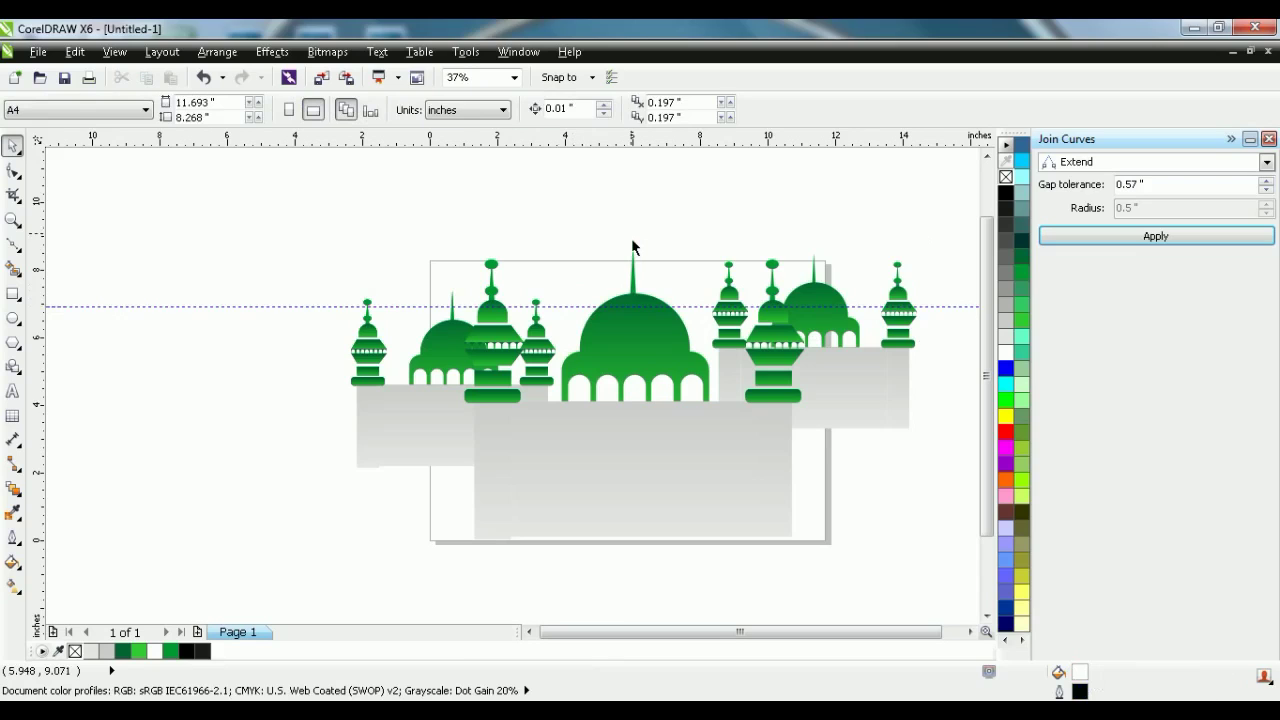
Undo the guideline placement and lower the right small mosque to about x 11.47, y 5.27 inches
{"action": "key", "text": "ctrl+z"}
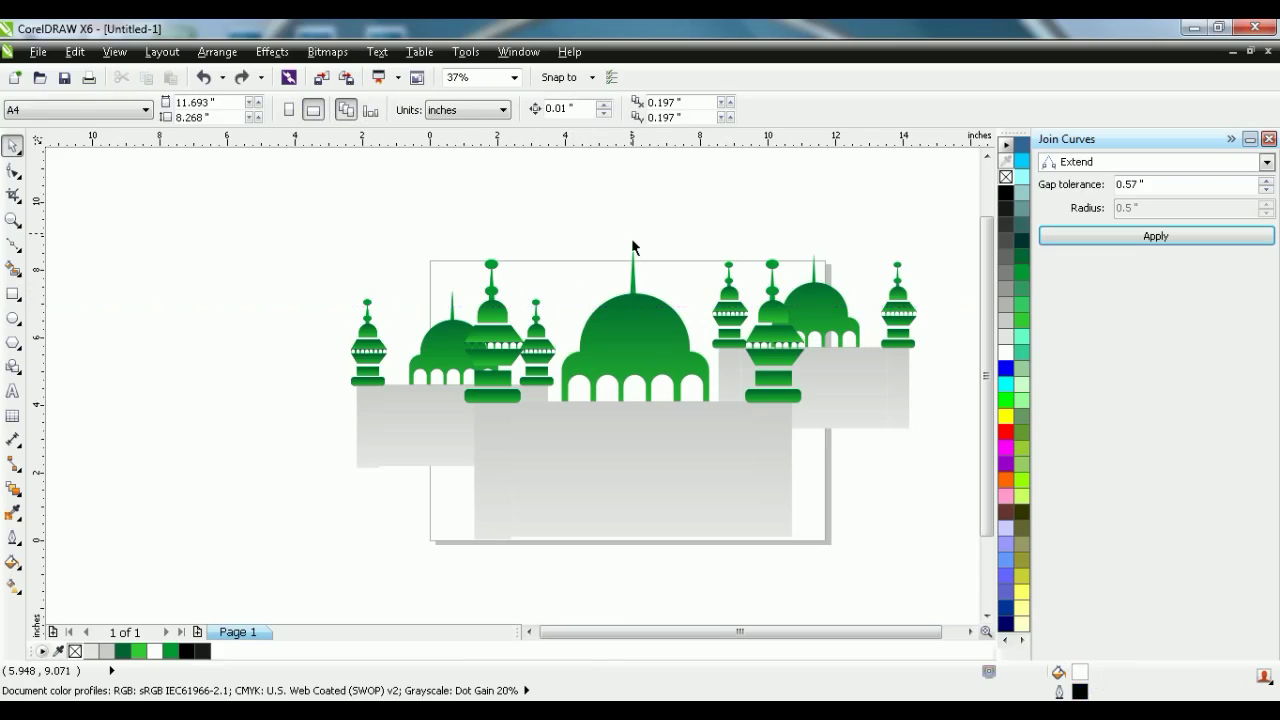
{"action": "left_click", "coordinate": [864, 392]}
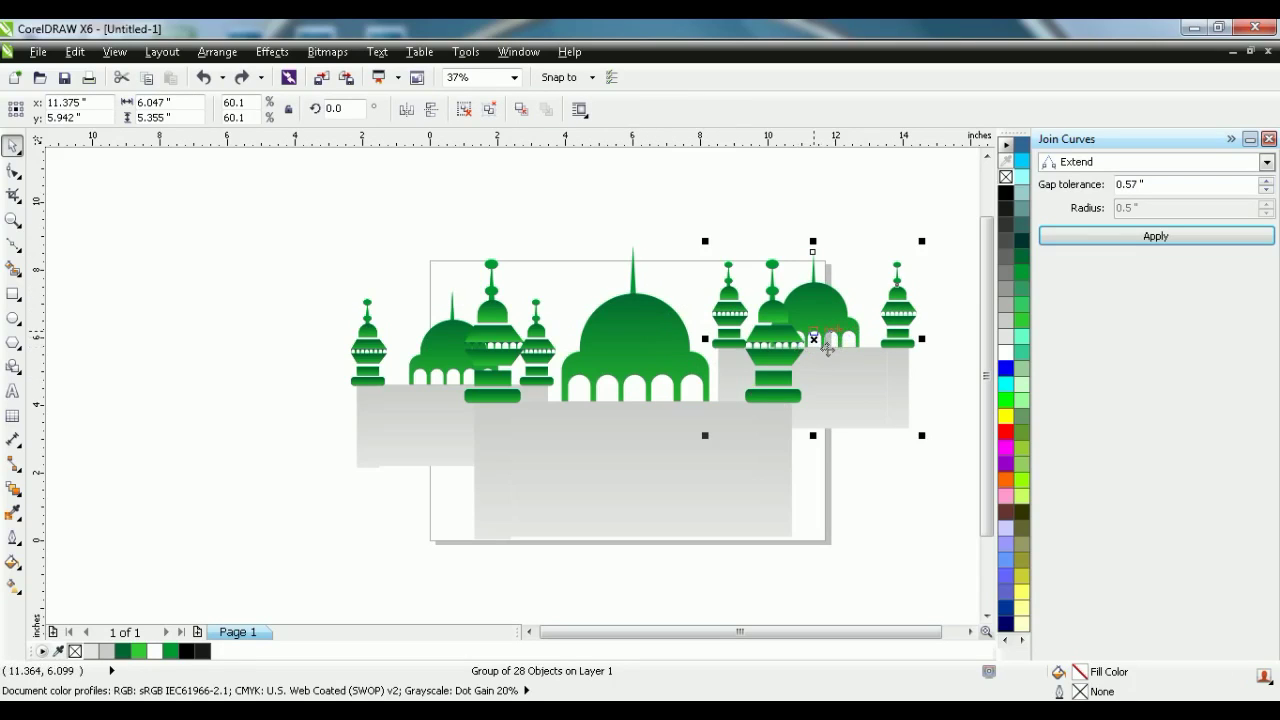
{"action": "left_click_drag", "start_coordinate": [828, 363], "coordinate": [830, 373]}
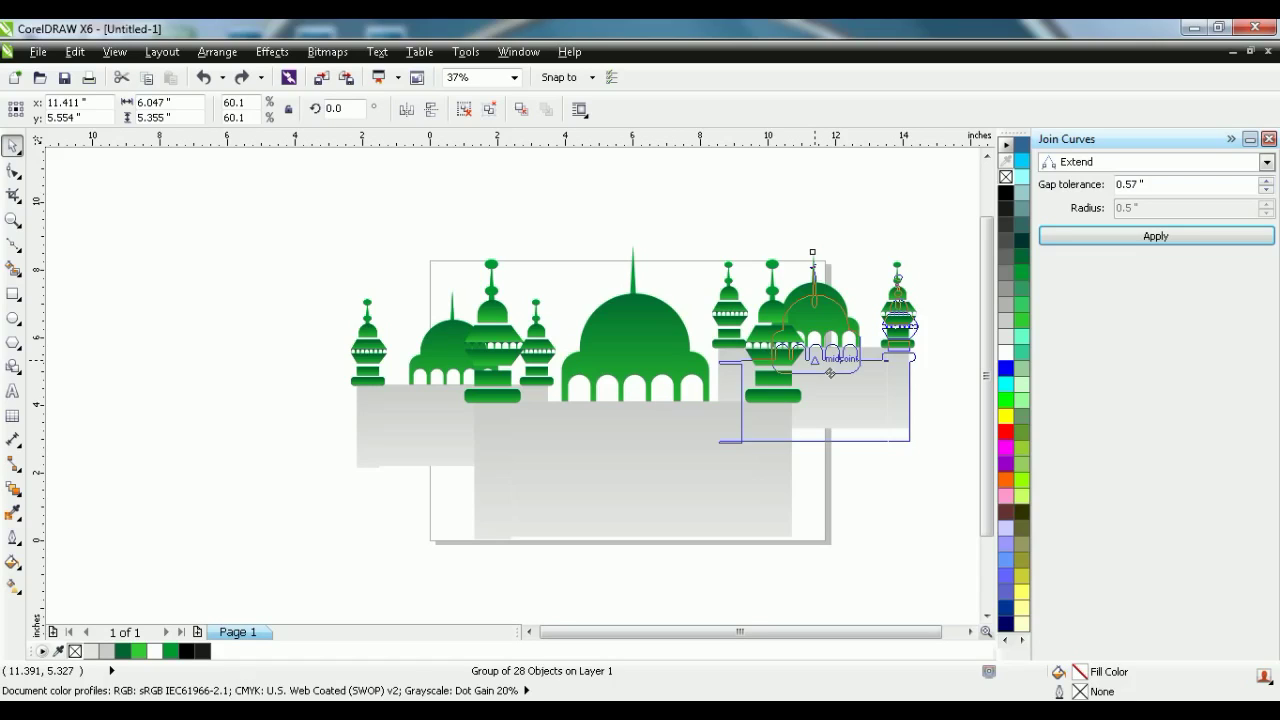
{"action": "left_click_drag", "start_coordinate": [830, 373], "coordinate": [830, 384]}
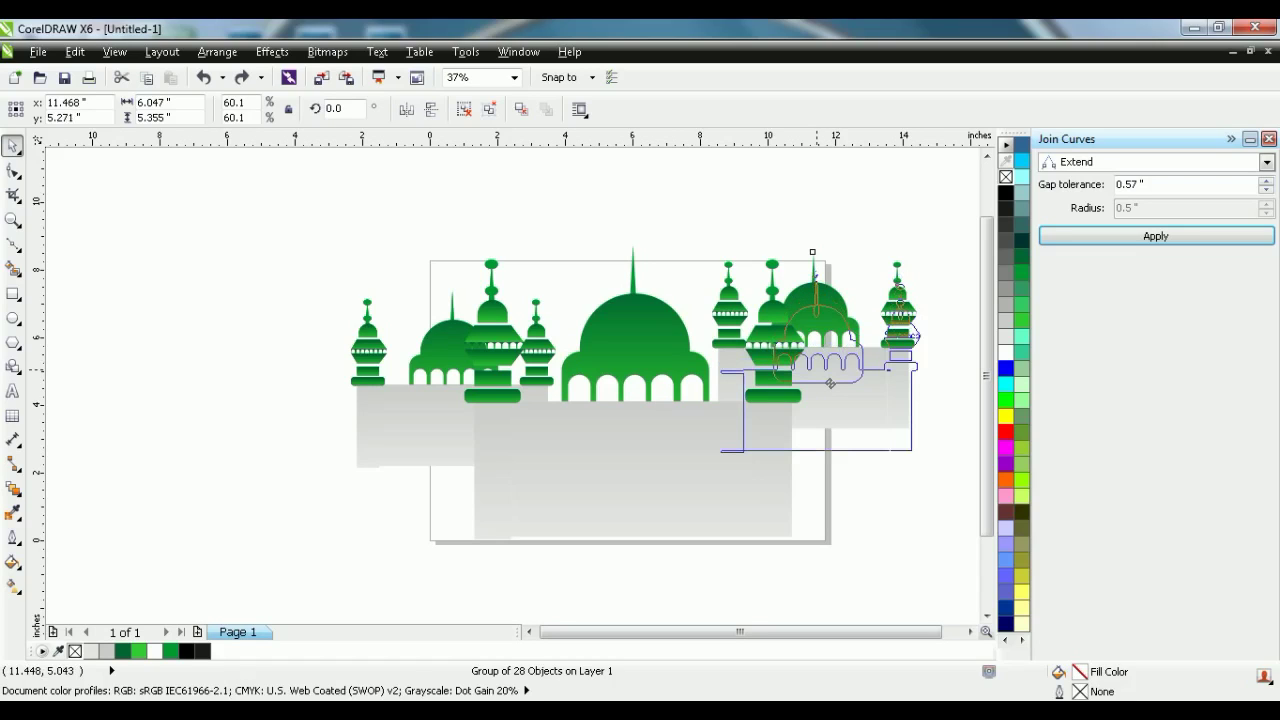
{"action": "left_click_drag", "start_coordinate": [830, 384], "coordinate": [830, 380]}
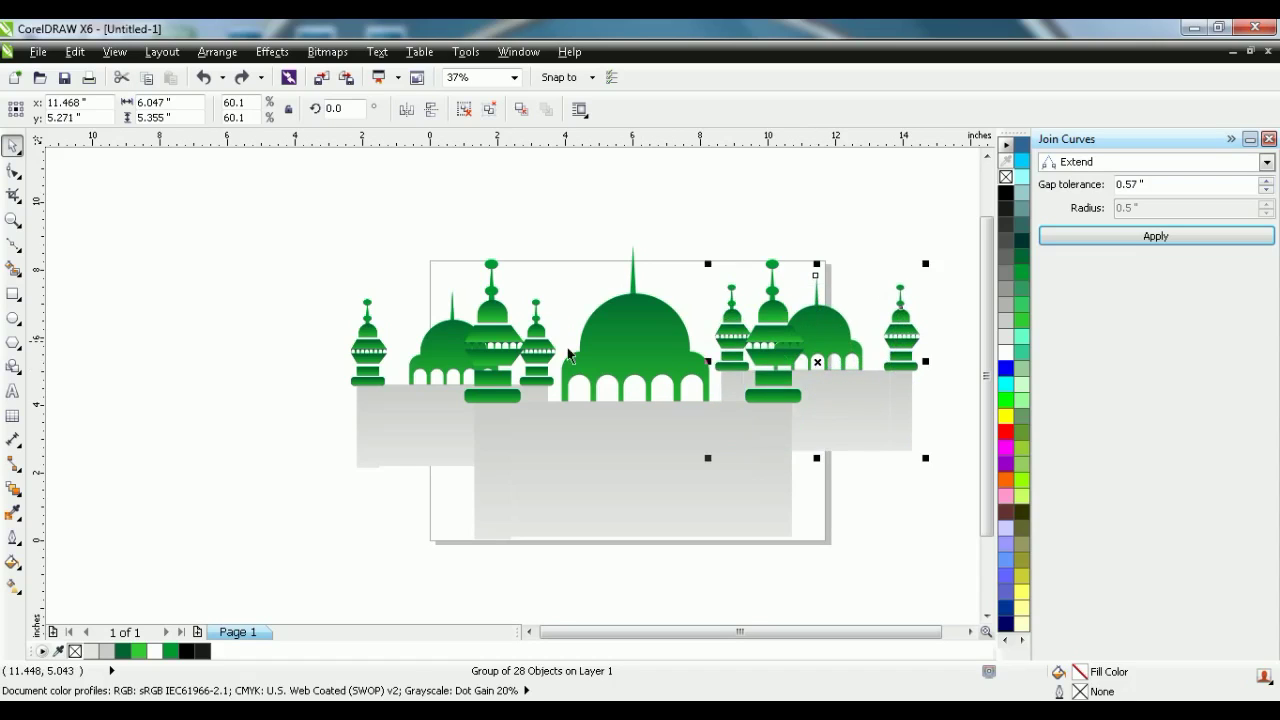
Place a horizontal guideline at y 7.126 inches and align the right small mosque's minaret tips to it, at about x 11.28, y 4.86 inches
{"action": "left_click_drag", "start_coordinate": [551, 137], "coordinate": [560, 308]}
{"action": "left_click_drag", "start_coordinate": [560, 307], "coordinate": [560, 303]}
{"action": "left_click_drag", "start_coordinate": [697, 217], "coordinate": [965, 482]}
{"action": "left_click_drag", "start_coordinate": [830, 374], "coordinate": [835, 394]}
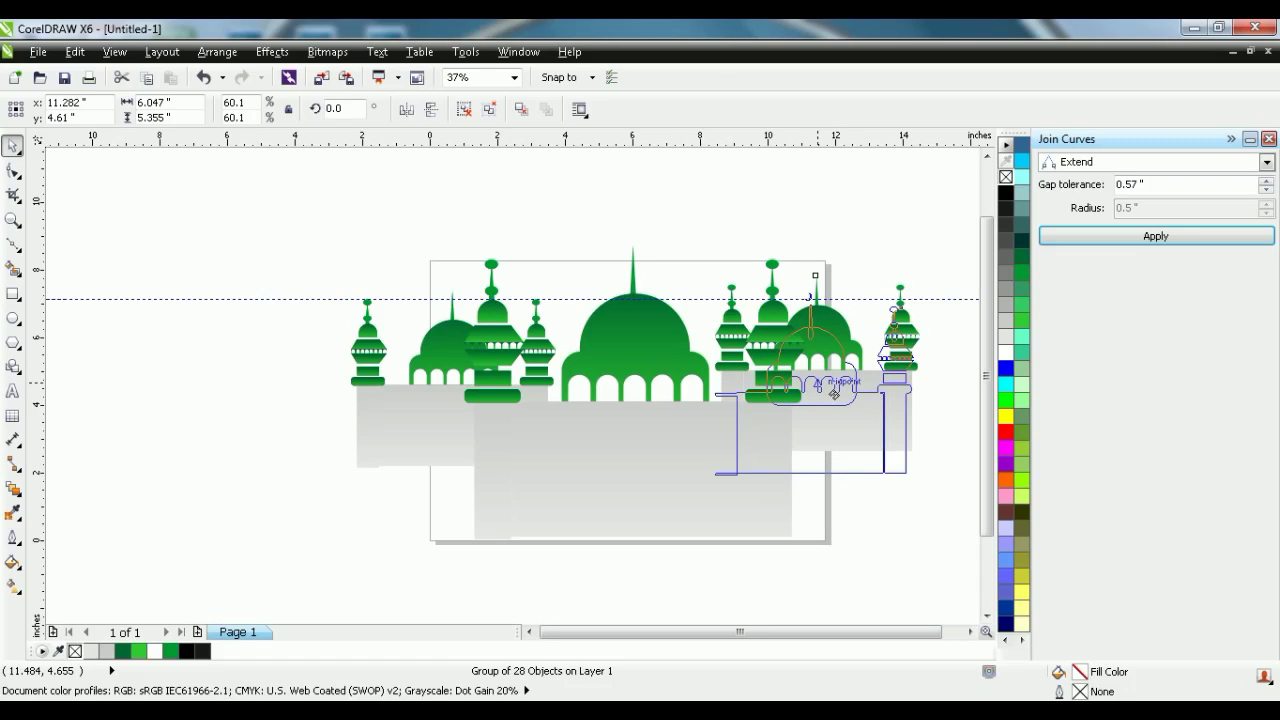
{"action": "left_click_drag", "start_coordinate": [834, 394], "coordinate": [834, 405]}
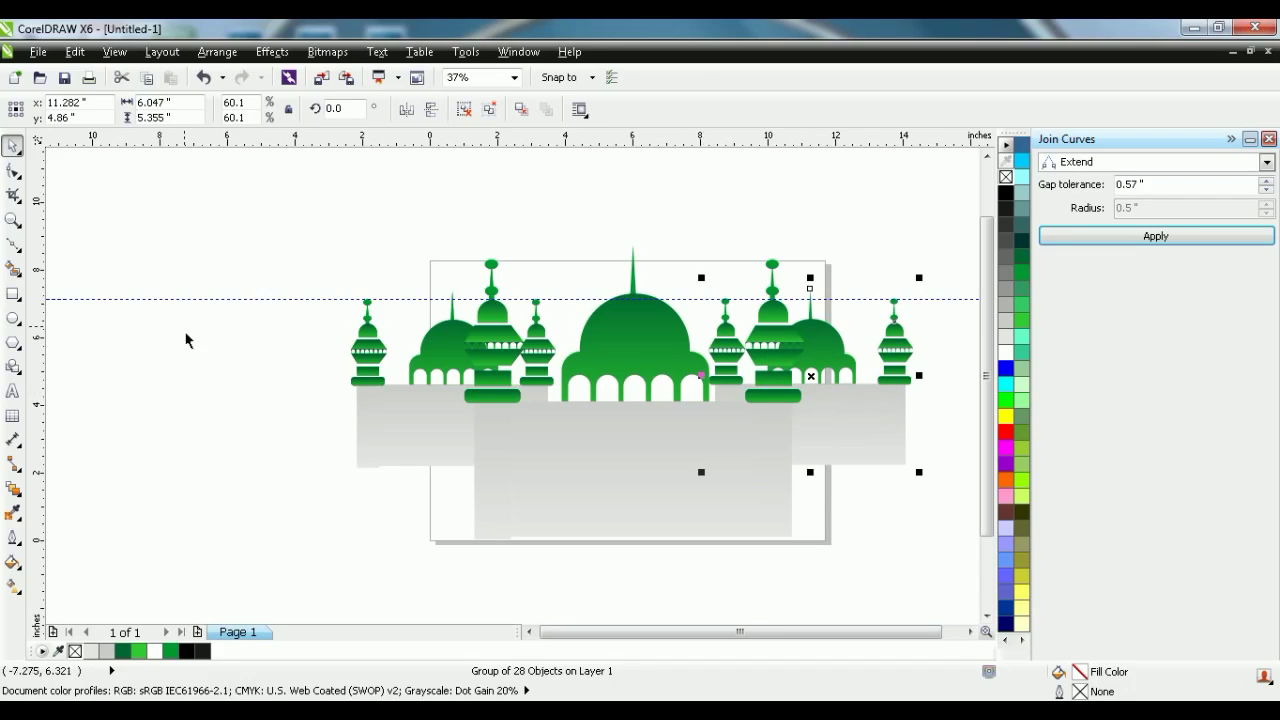
Delete the horizontal guideline across the small mosques' minaret tips
{"action": "left_click", "coordinate": [200, 345]}
{"action": "left_click", "coordinate": [241, 314]}
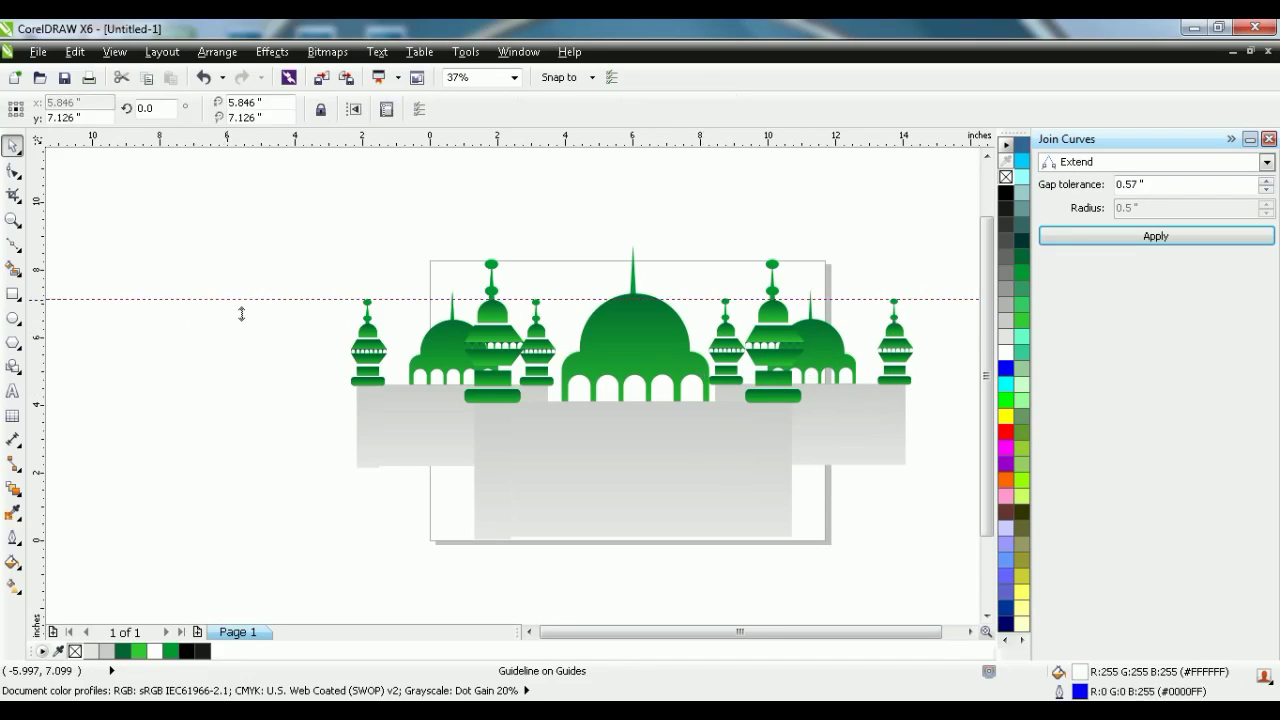
{"action": "key", "text": "Delete"}
Scale all the mosque artwork down from its centre to about 8.37 by 4.48 inches and group it
{"action": "left_click_drag", "start_coordinate": [220, 166], "coordinate": [957, 596]}
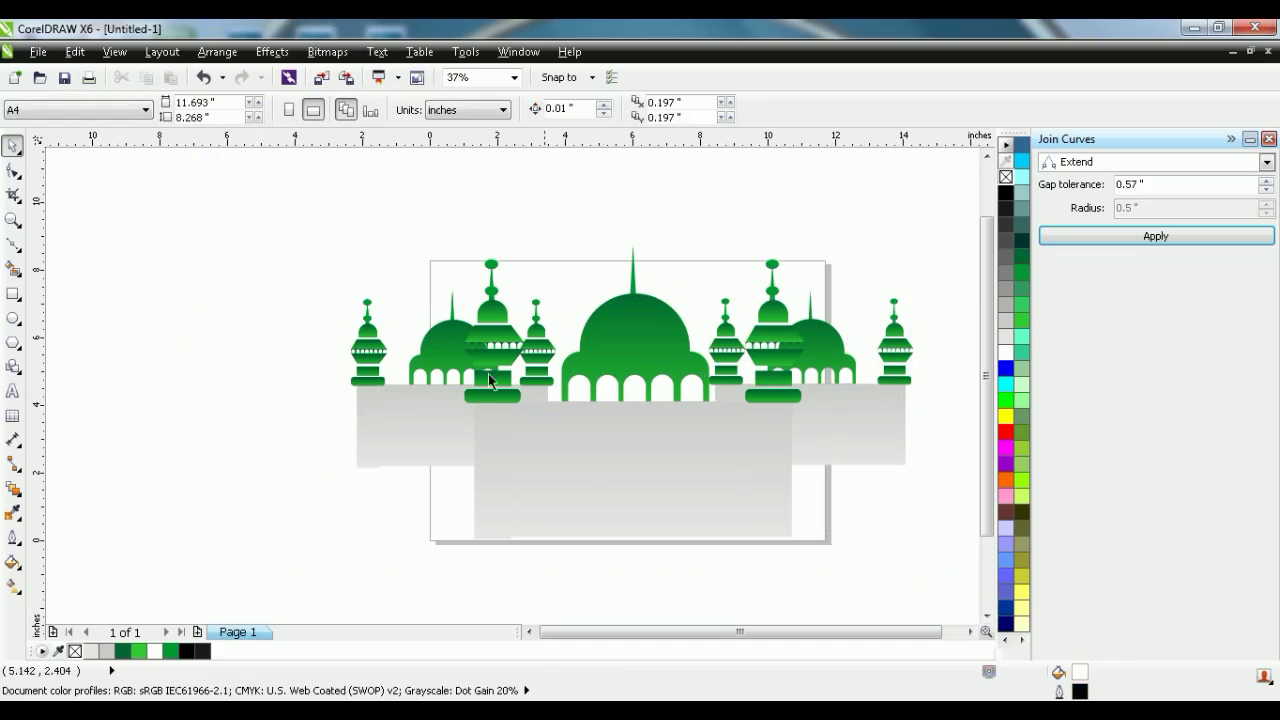
{"action": "left_click_drag", "start_coordinate": [231, 178], "coordinate": [959, 585]}
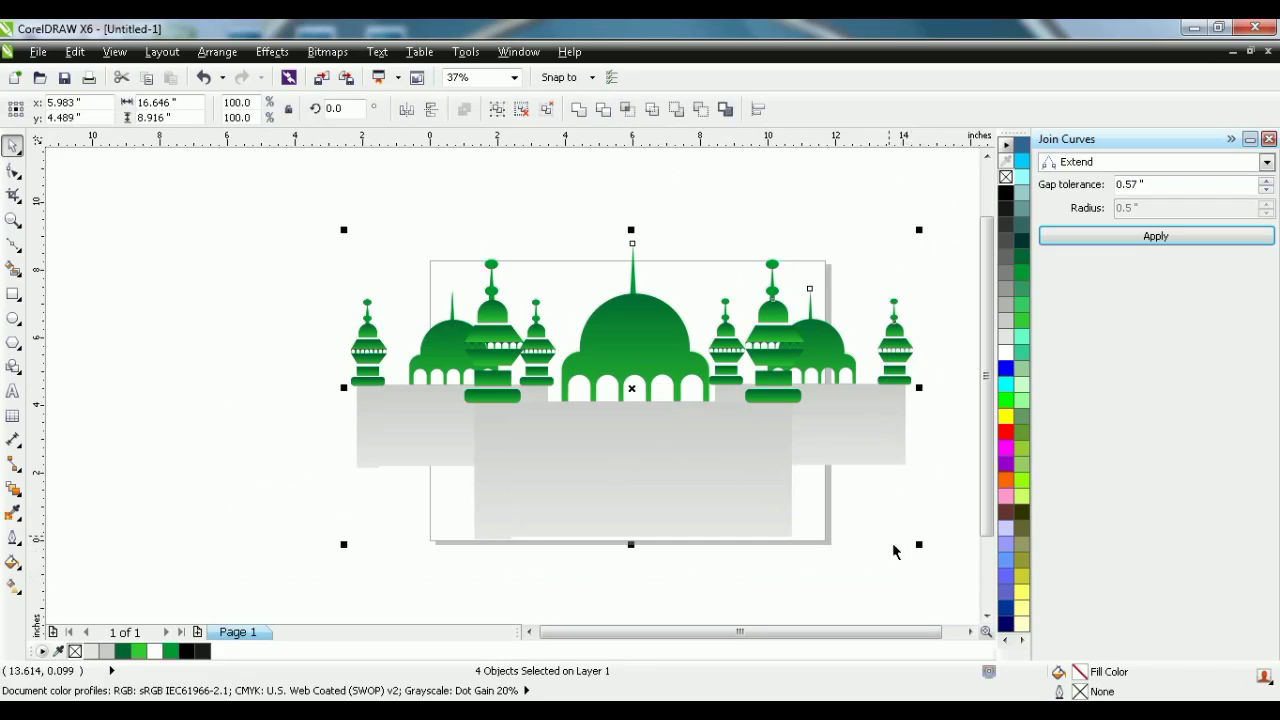
{"action": "left_click_drag", "start_coordinate": [925, 559], "coordinate": [786, 494]}
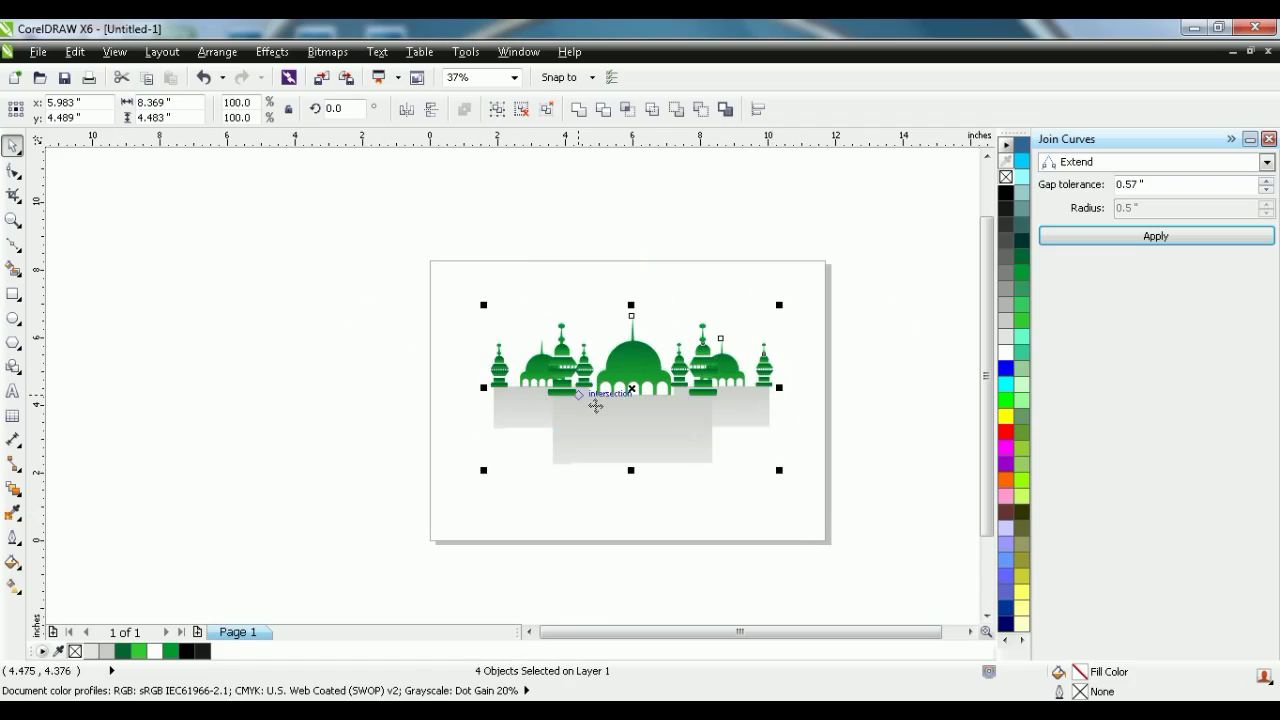
{"action": "right_click", "coordinate": [582, 390]}
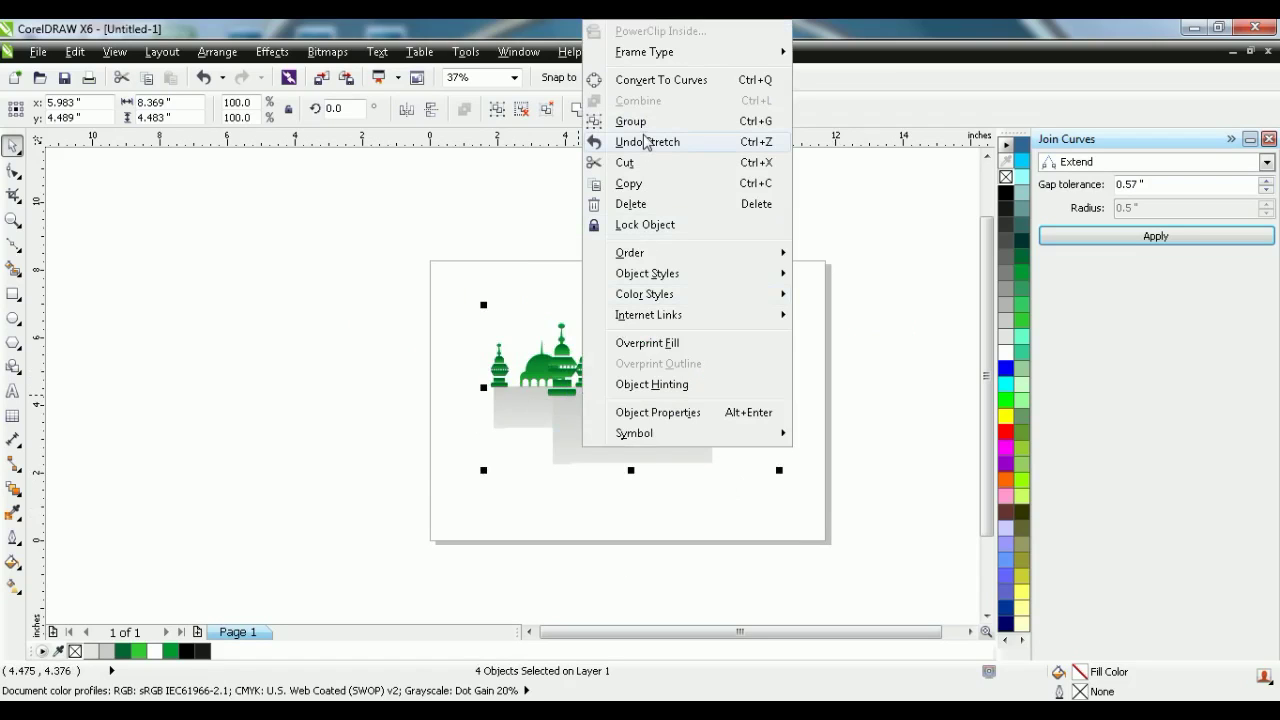
{"action": "left_click", "coordinate": [645, 141]}
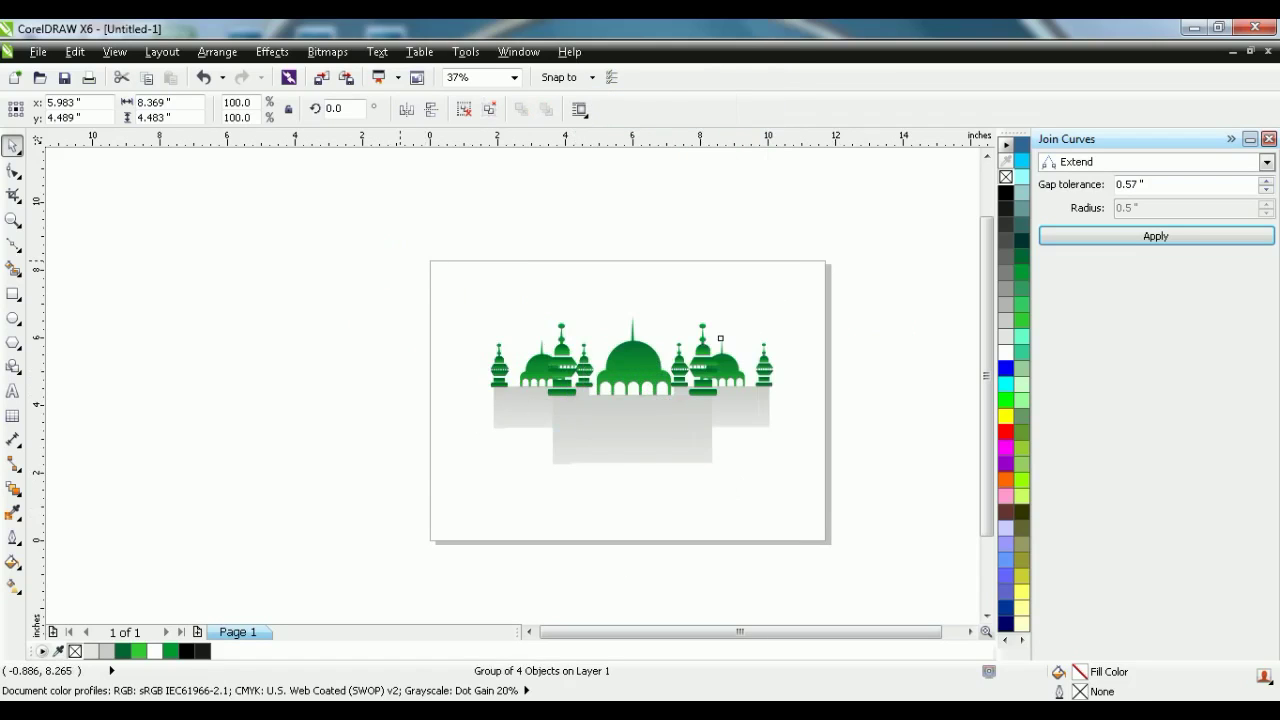
{"action": "key", "text": "Escape"}
Draw a page-covering rectangle about 11.69 by 8.31 inches and fill it with a custom linear gradient from sky blue to pale cyan at 90 degrees
{"action": "left_click", "coordinate": [13, 294]}
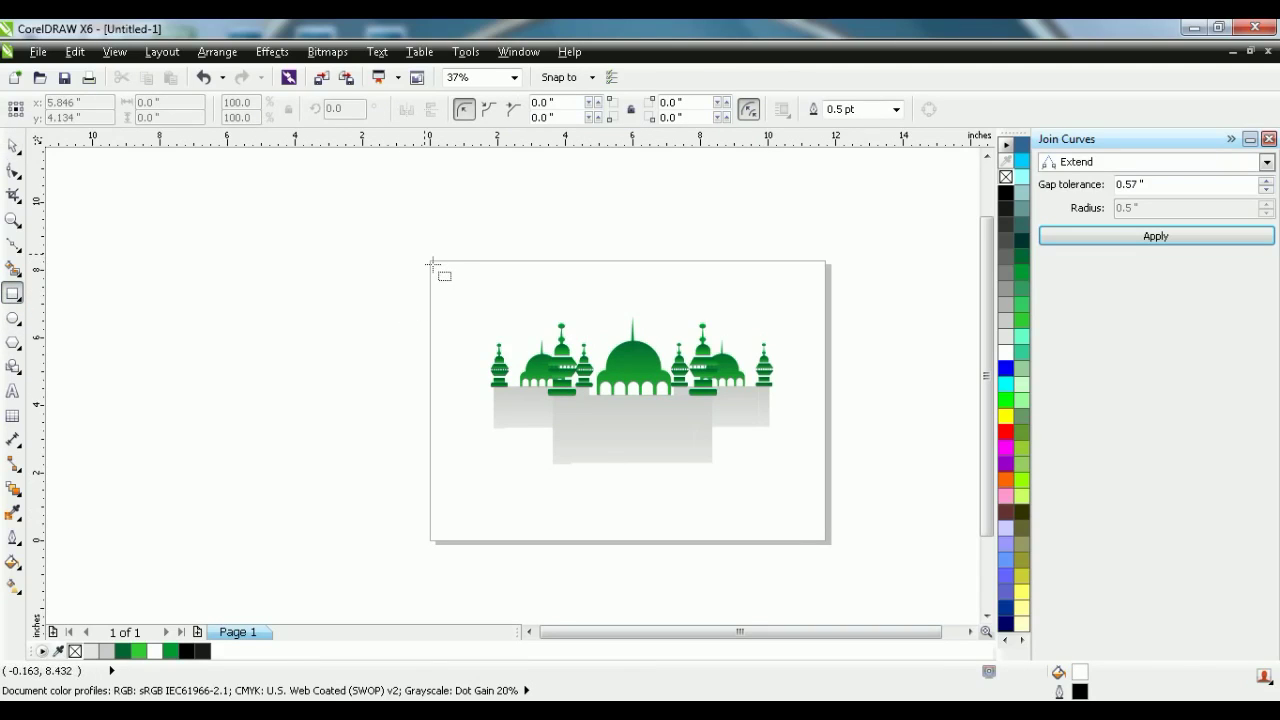
{"action": "left_click_drag", "start_coordinate": [432, 263], "coordinate": [832, 549]}
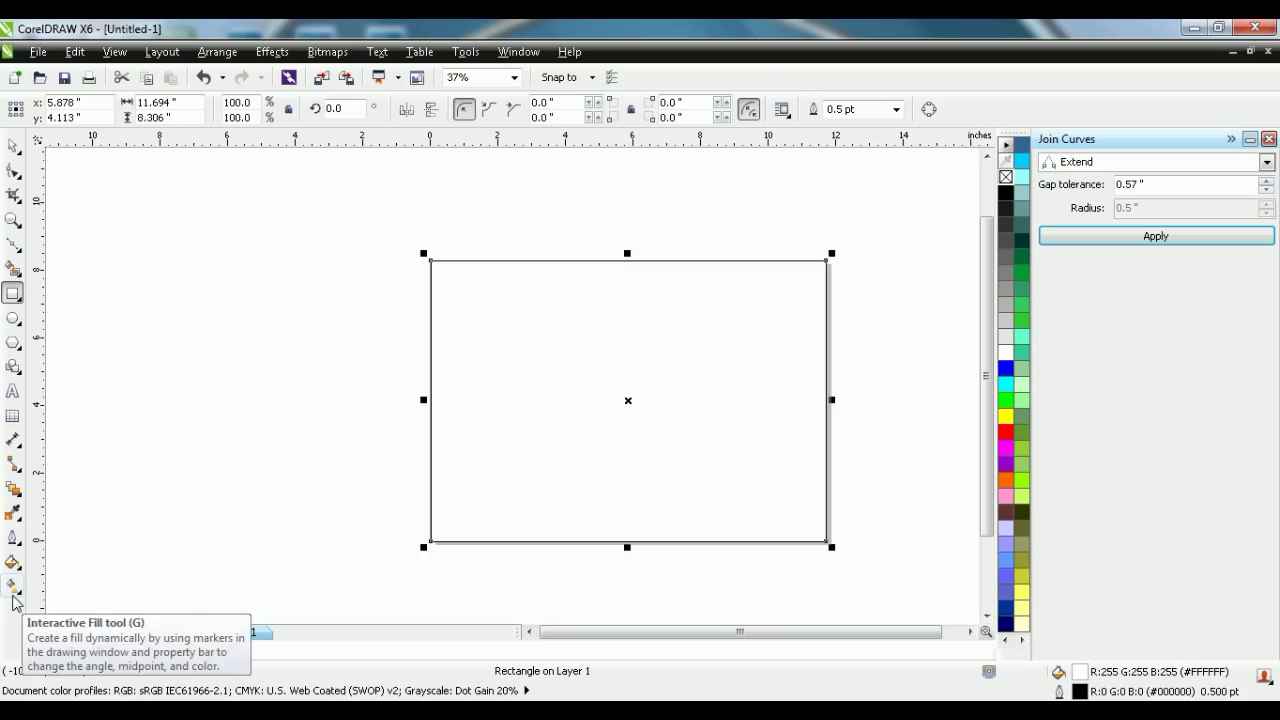
{"action": "left_click", "coordinate": [13, 596]}
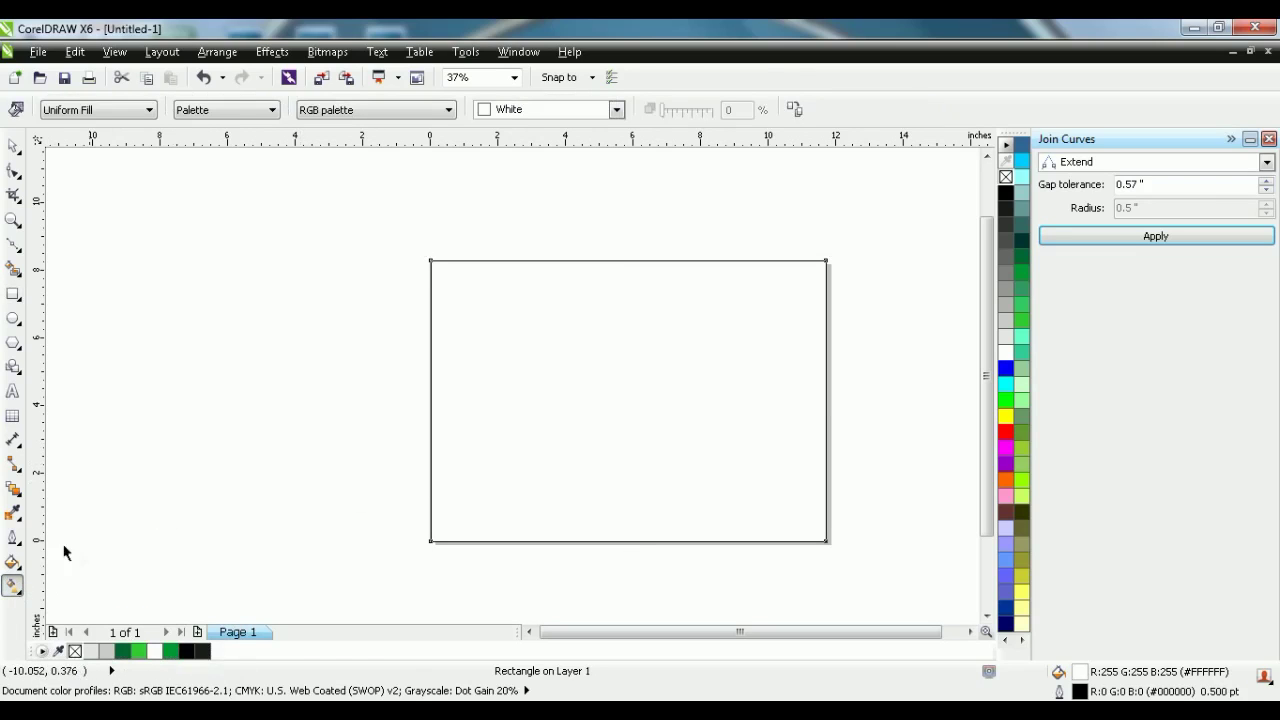
{"action": "left_click", "coordinate": [13, 562]}
{"action": "left_click", "coordinate": [110, 458]}
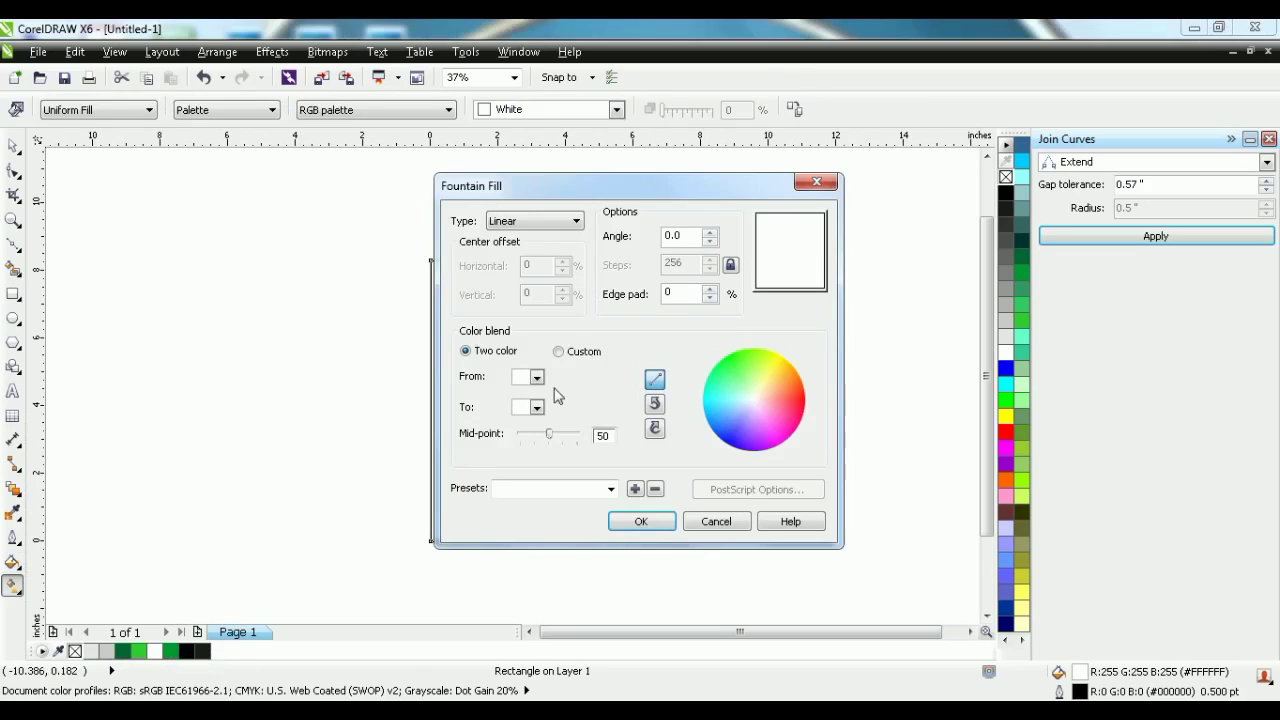
{"action": "left_click", "coordinate": [558, 351]}
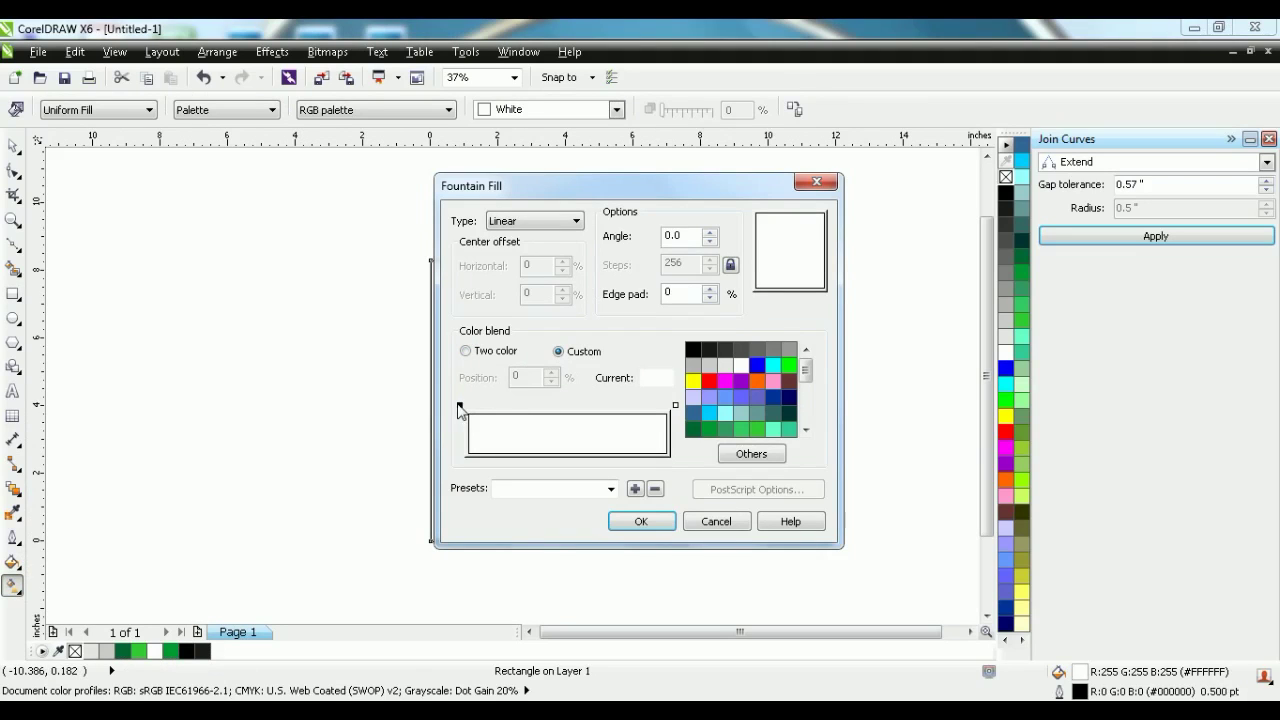
{"action": "left_click", "coordinate": [461, 406]}
{"action": "left_click", "coordinate": [709, 413]}
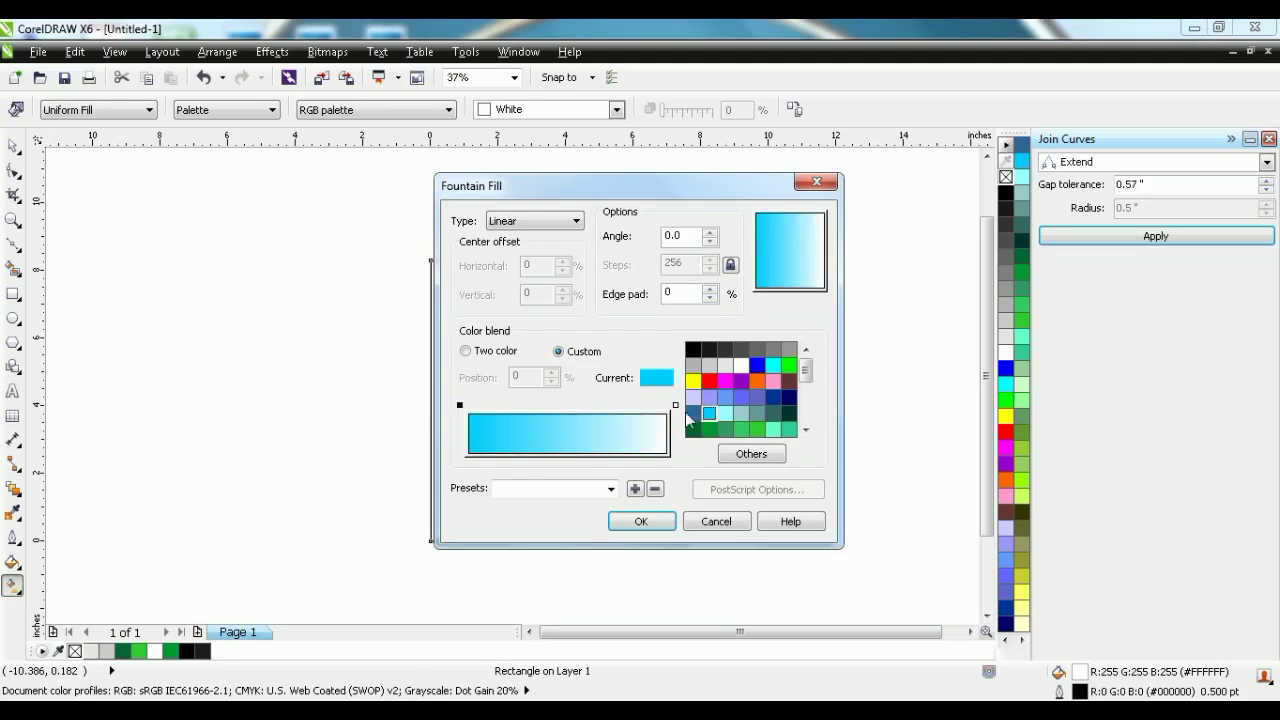
{"action": "left_click", "coordinate": [675, 406]}
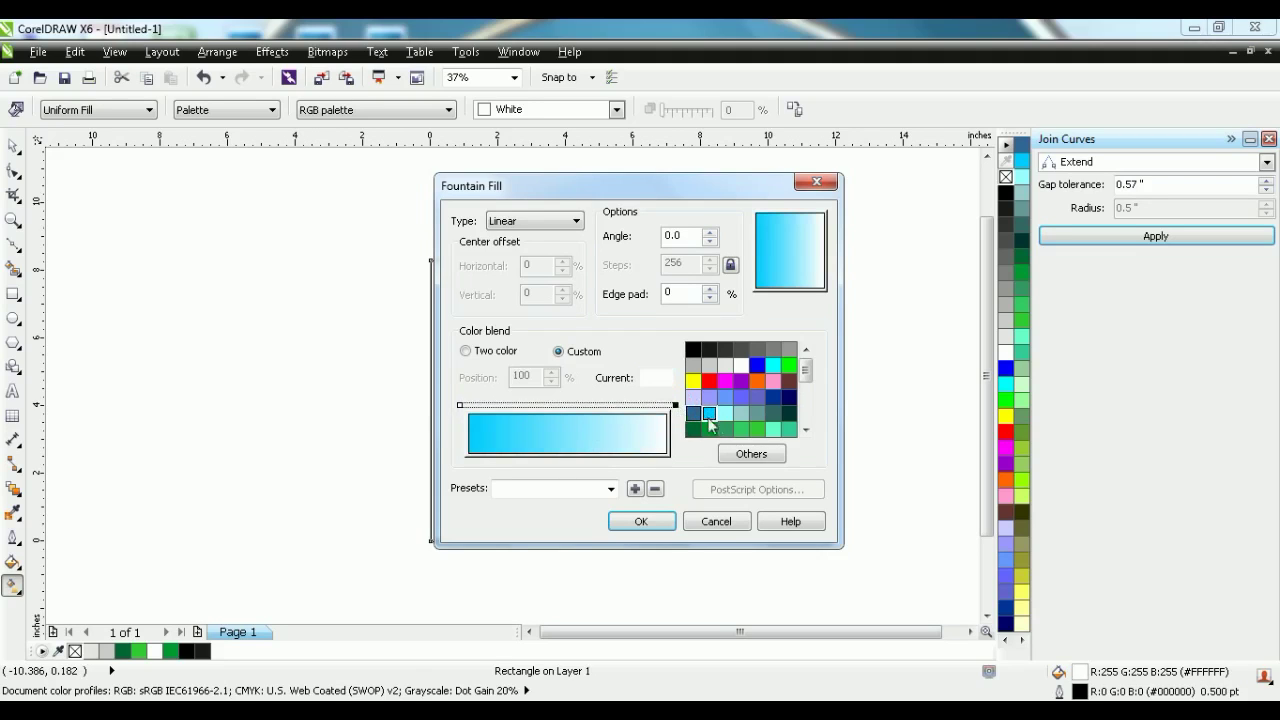
{"action": "left_click", "coordinate": [725, 413]}
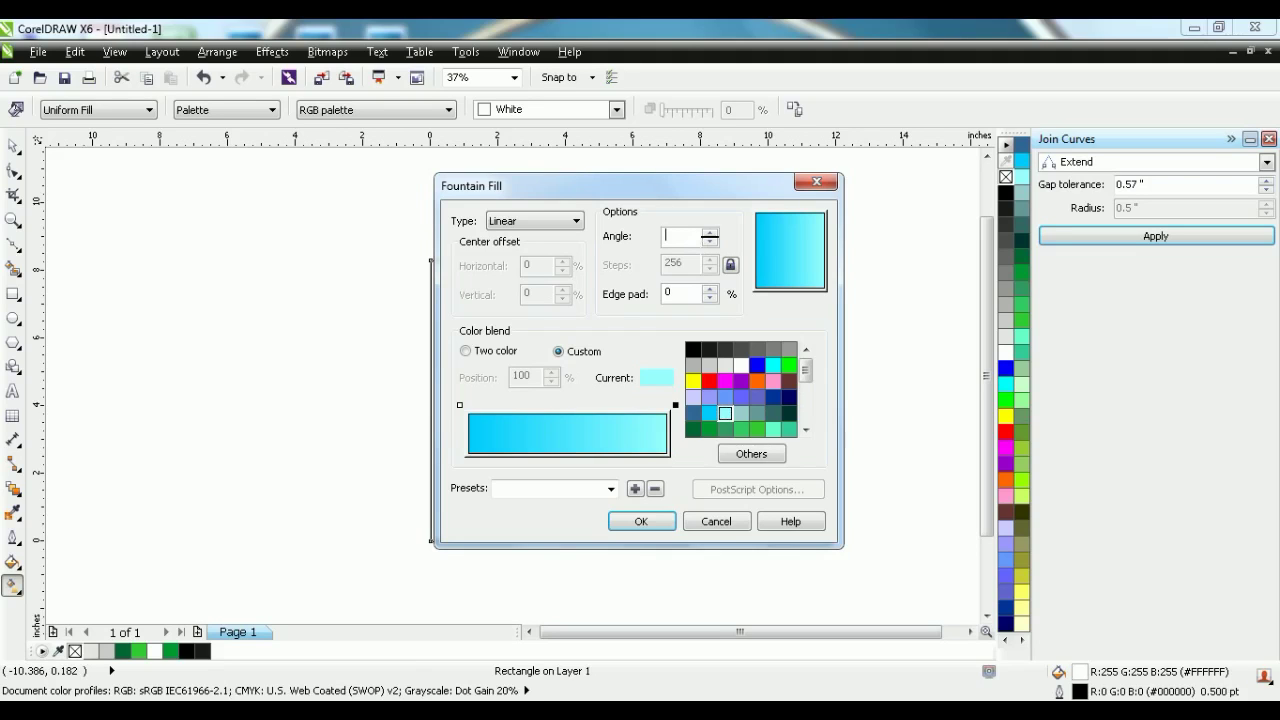
{"action": "type", "text": "90"}
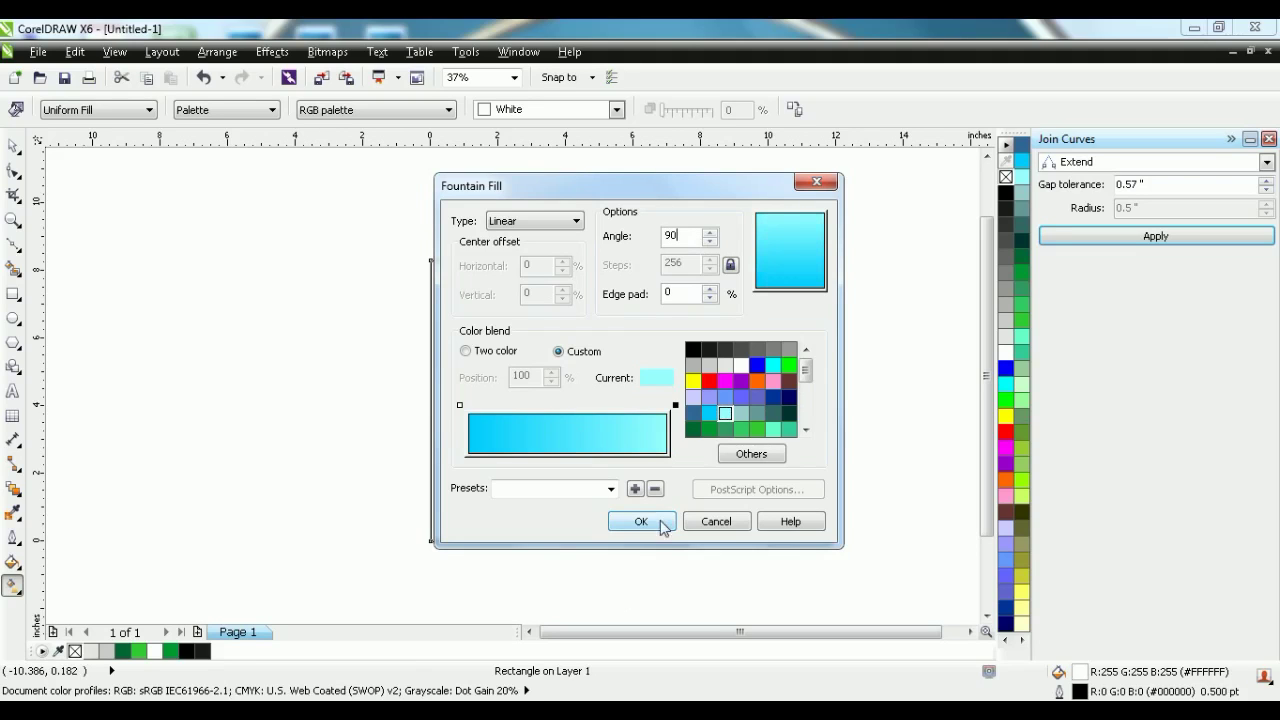
{"action": "left_click", "coordinate": [662, 527]}
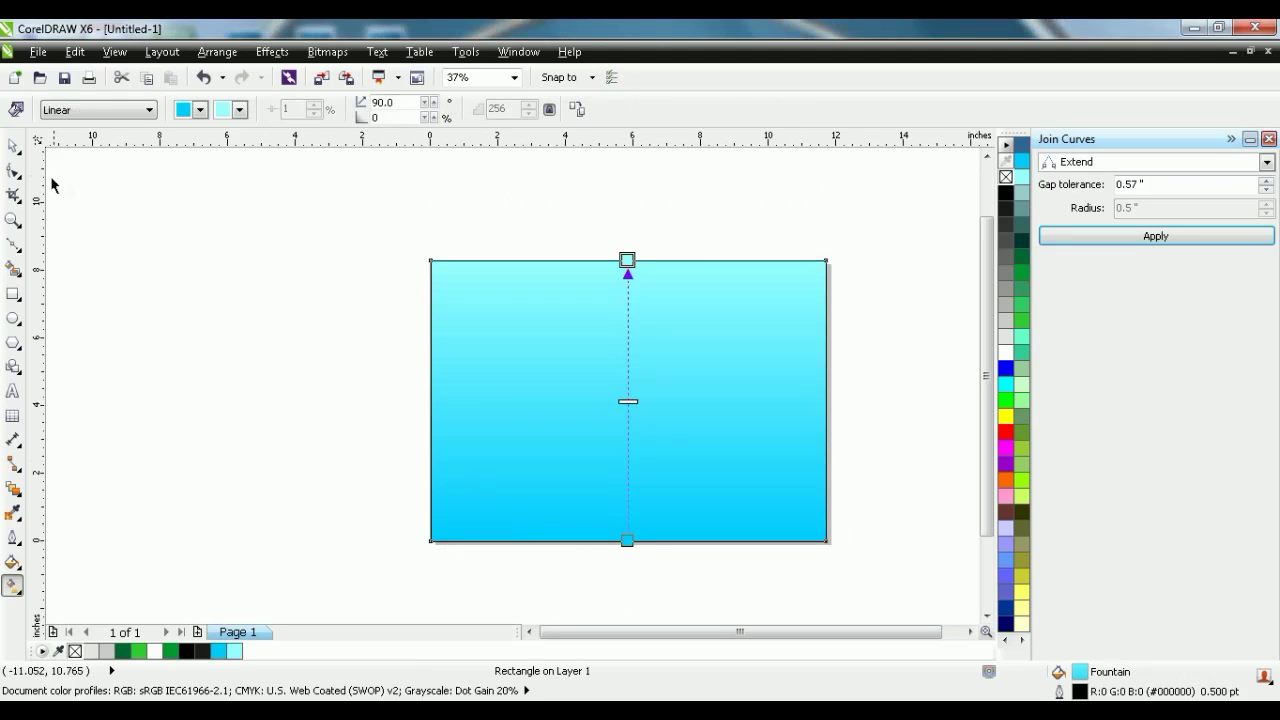
Remove the gradient rectangle's outline, send it to the back of the page and deselect it
{"action": "left_click", "coordinate": [13, 146]}
{"action": "left_click", "coordinate": [563, 414]}
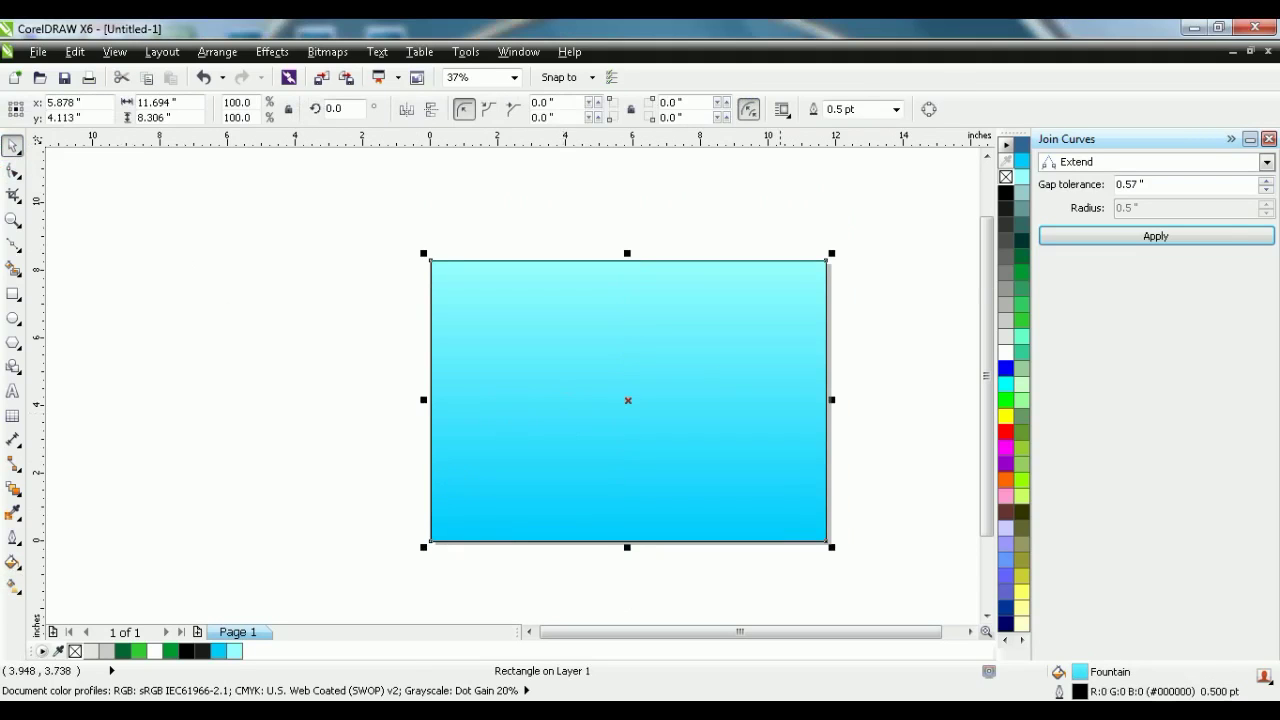
{"action": "right_click", "coordinate": [1006, 177]}
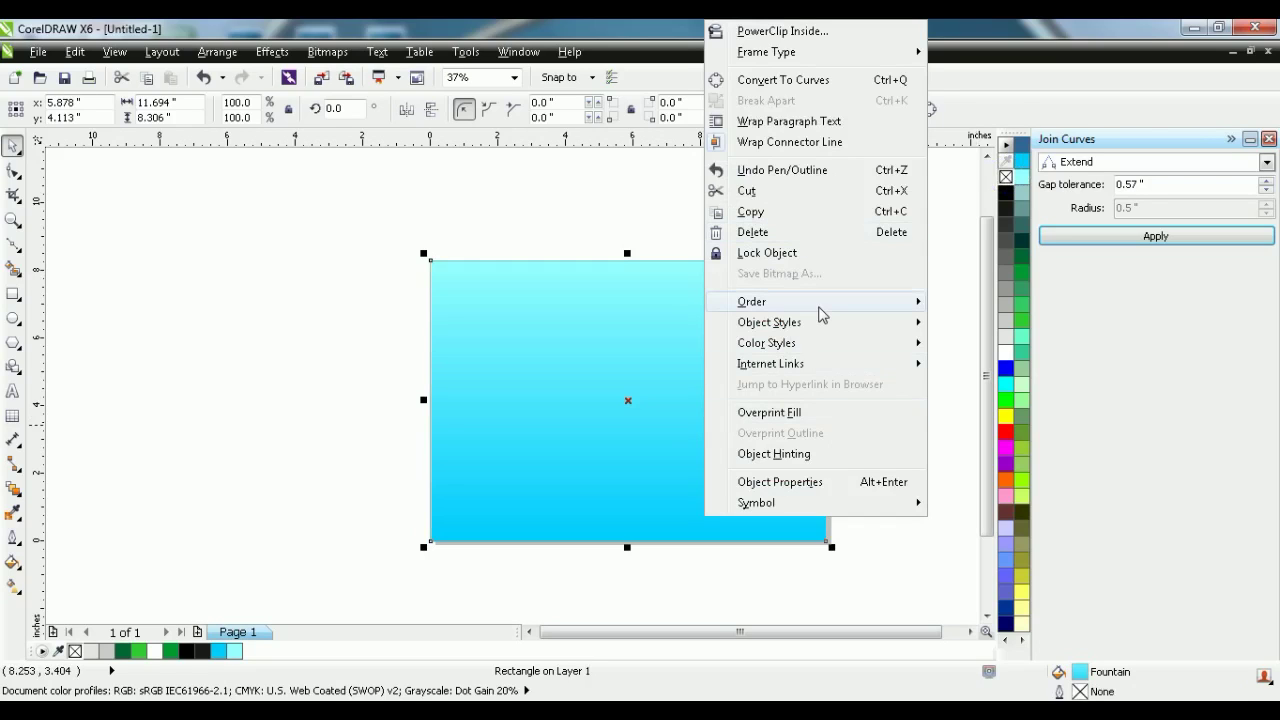
{"action": "mouse_move", "coordinate": [820, 314]}
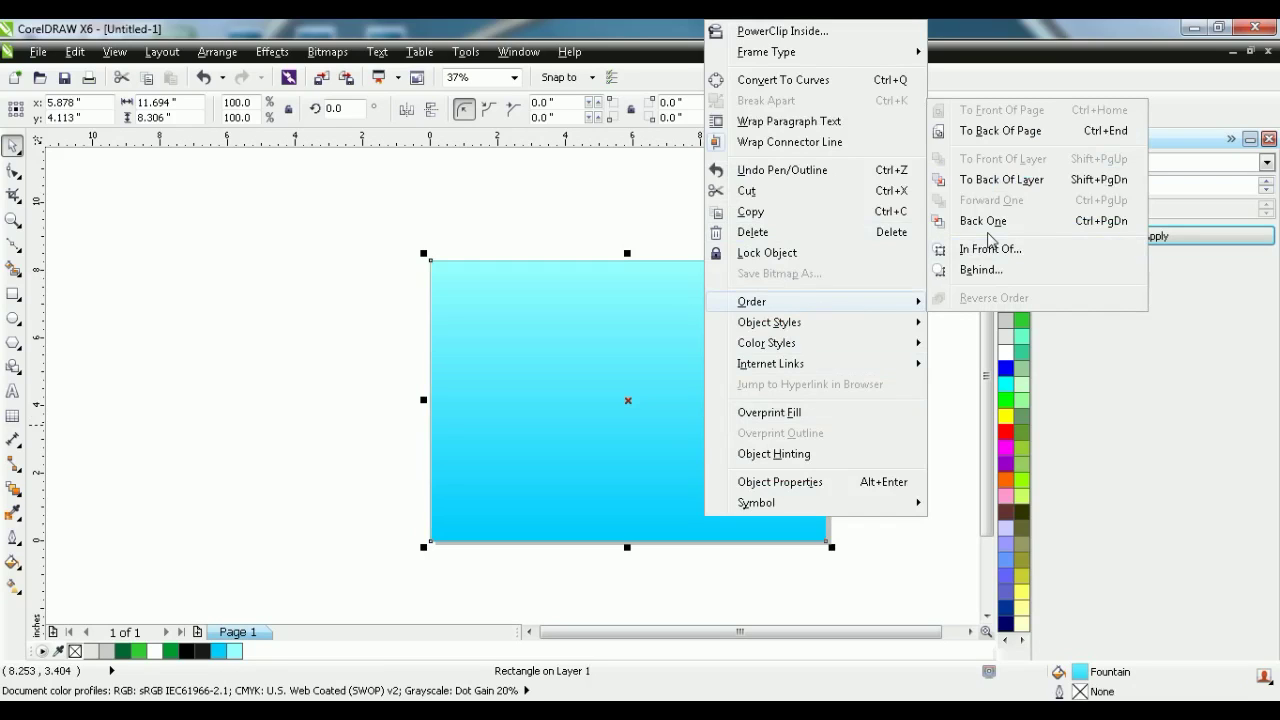
{"action": "left_click", "coordinate": [1007, 130]}
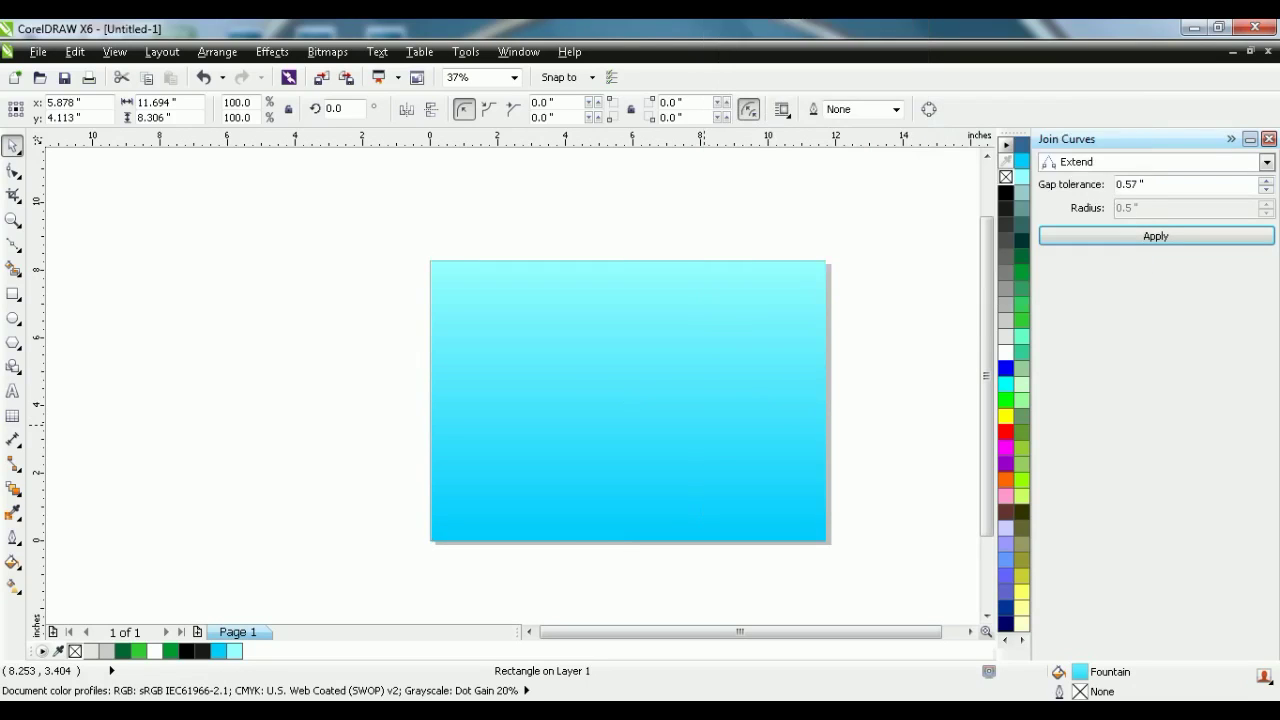
{"action": "left_click", "coordinate": [942, 338]}
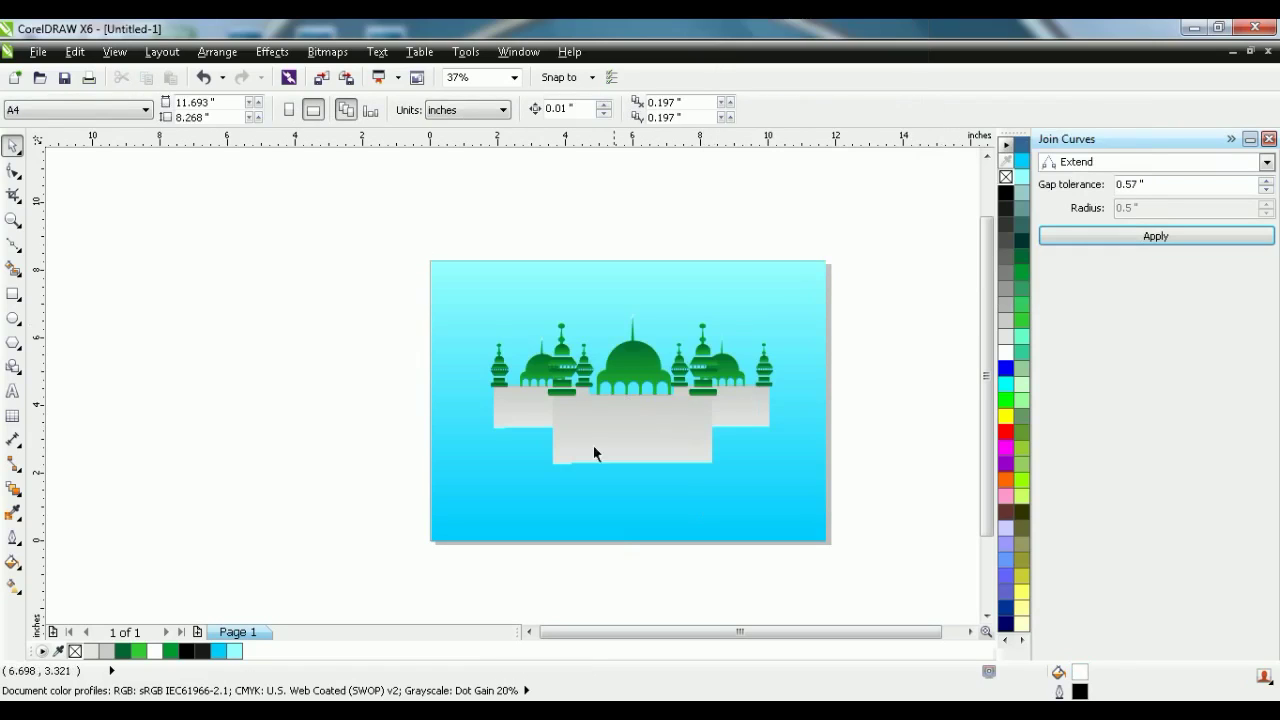
Move the grouped mosques down to the gradient background's lower edge, at about x 6.15, y 2.19 inches
{"action": "left_click", "coordinate": [14, 294]}
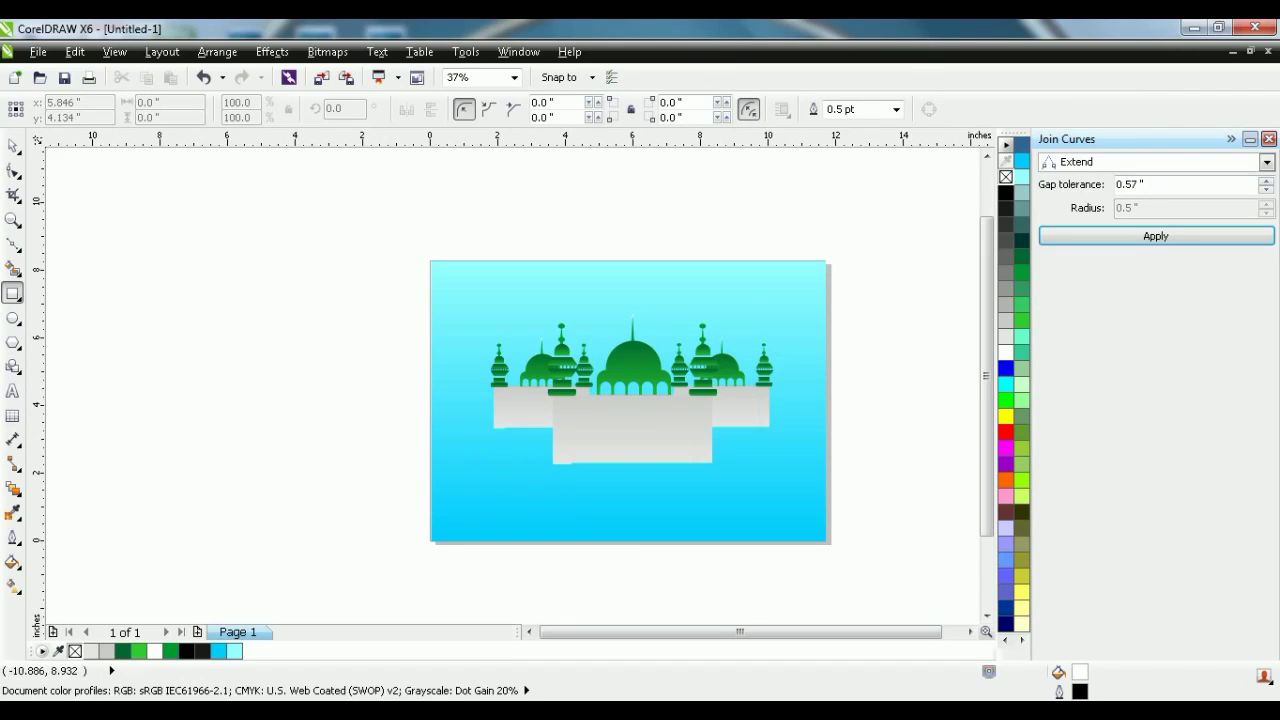
{"action": "left_click", "coordinate": [13, 146]}
{"action": "left_click", "coordinate": [592, 410]}
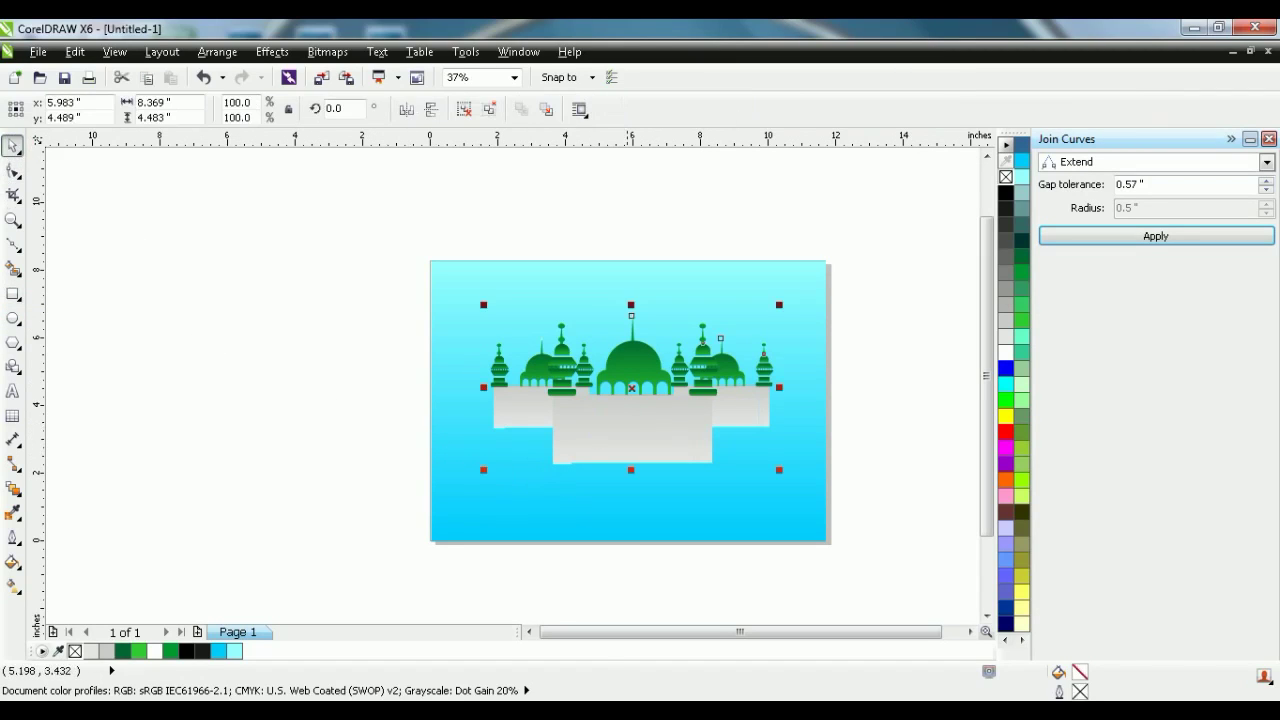
{"action": "left_click_drag", "start_coordinate": [623, 376], "coordinate": [647, 452]}
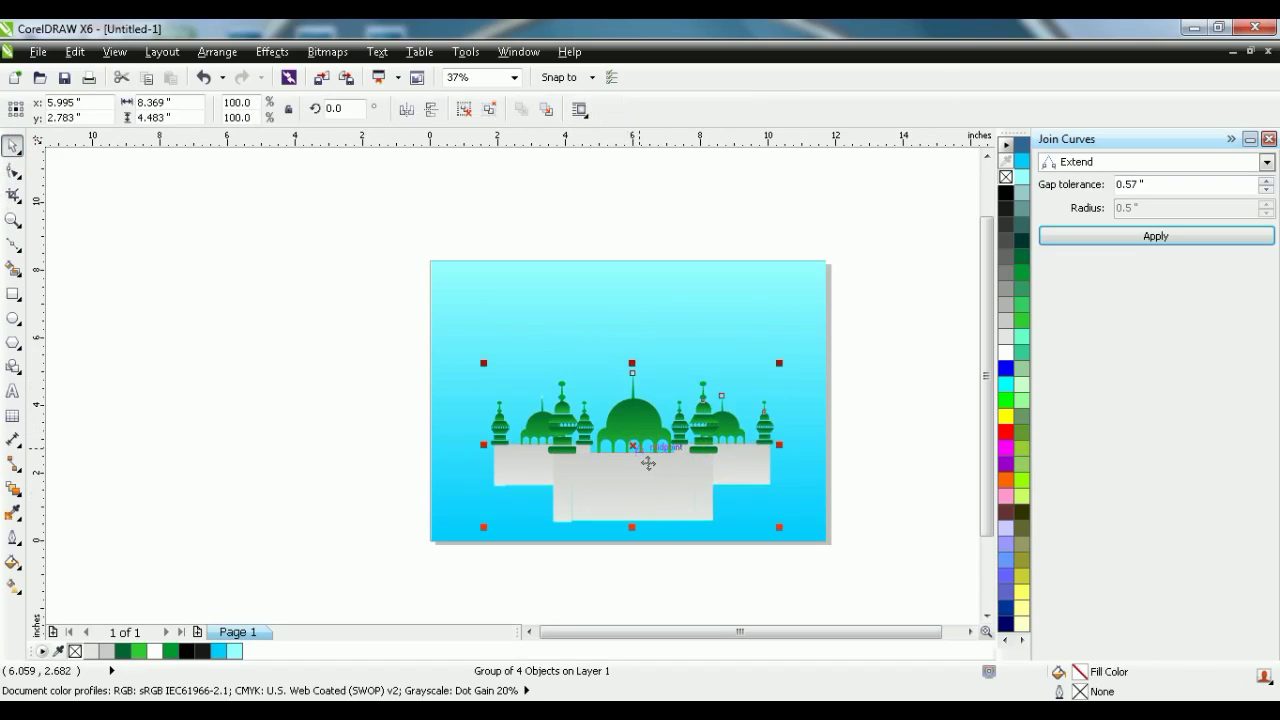
{"action": "left_click_drag", "start_coordinate": [650, 465], "coordinate": [646, 446]}
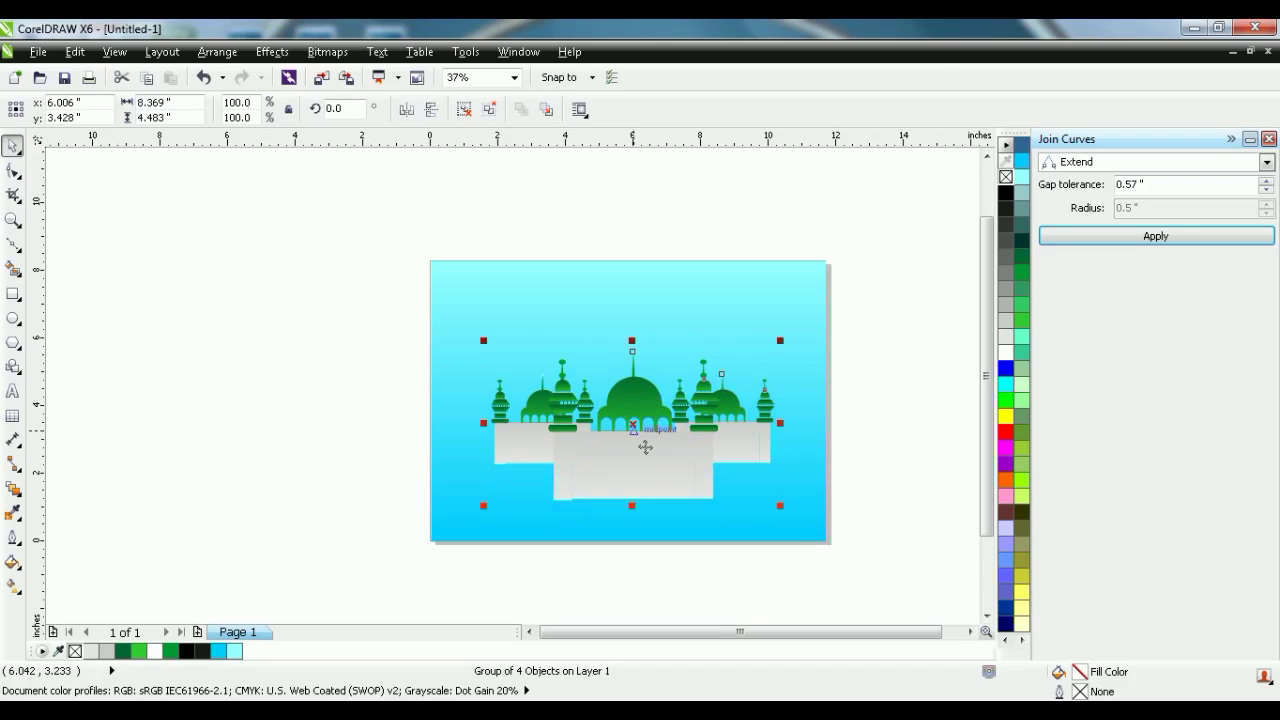
{"action": "left_click", "coordinate": [417, 358]}
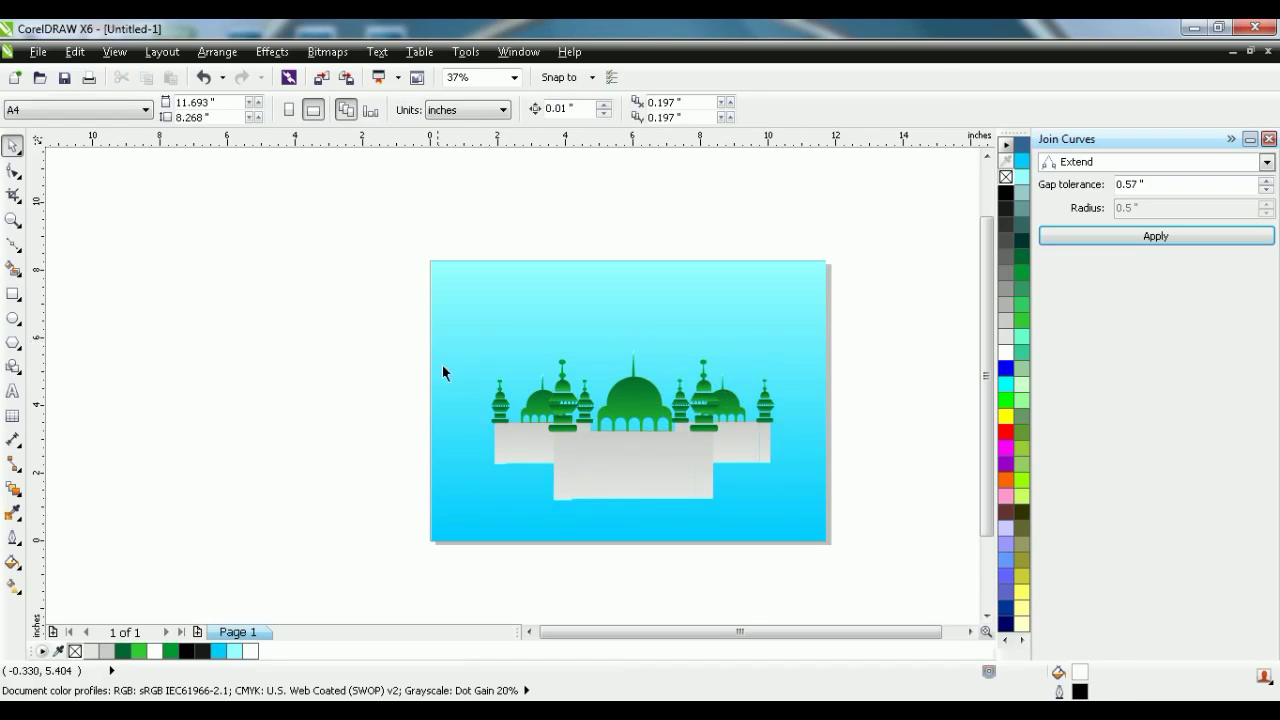
{"action": "left_click_drag", "start_coordinate": [453, 378], "coordinate": [865, 527]}
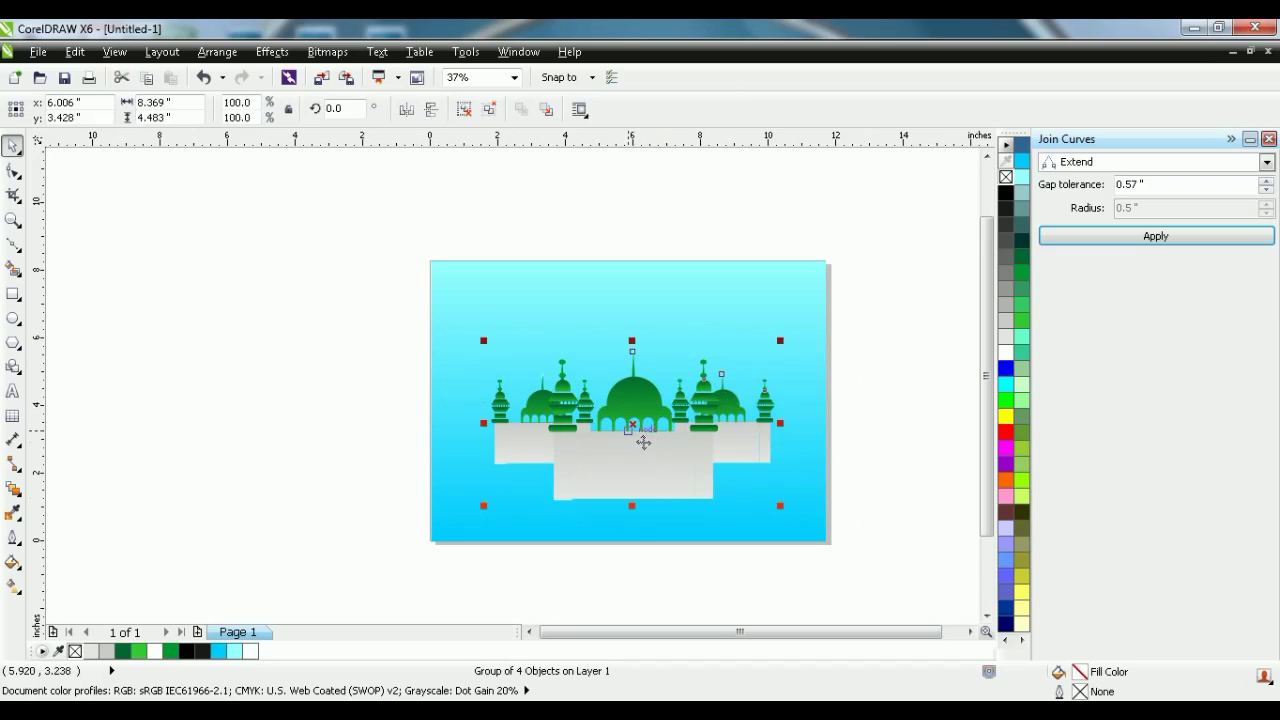
{"action": "left_click_drag", "start_coordinate": [641, 435], "coordinate": [646, 480]}
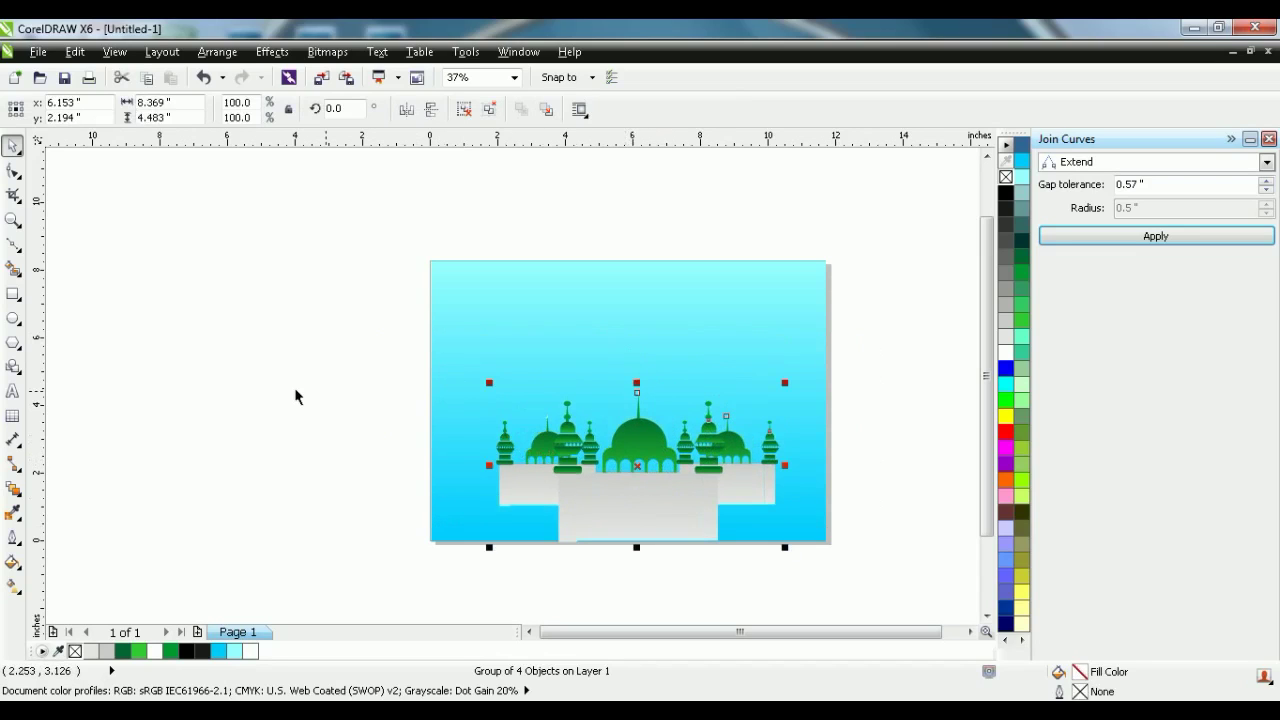
Draw a circle about 4.42 inches wide over the mosques and place an overlapping copy at about x 3.02, y 4.74 inches
{"action": "left_click", "coordinate": [415, 390]}
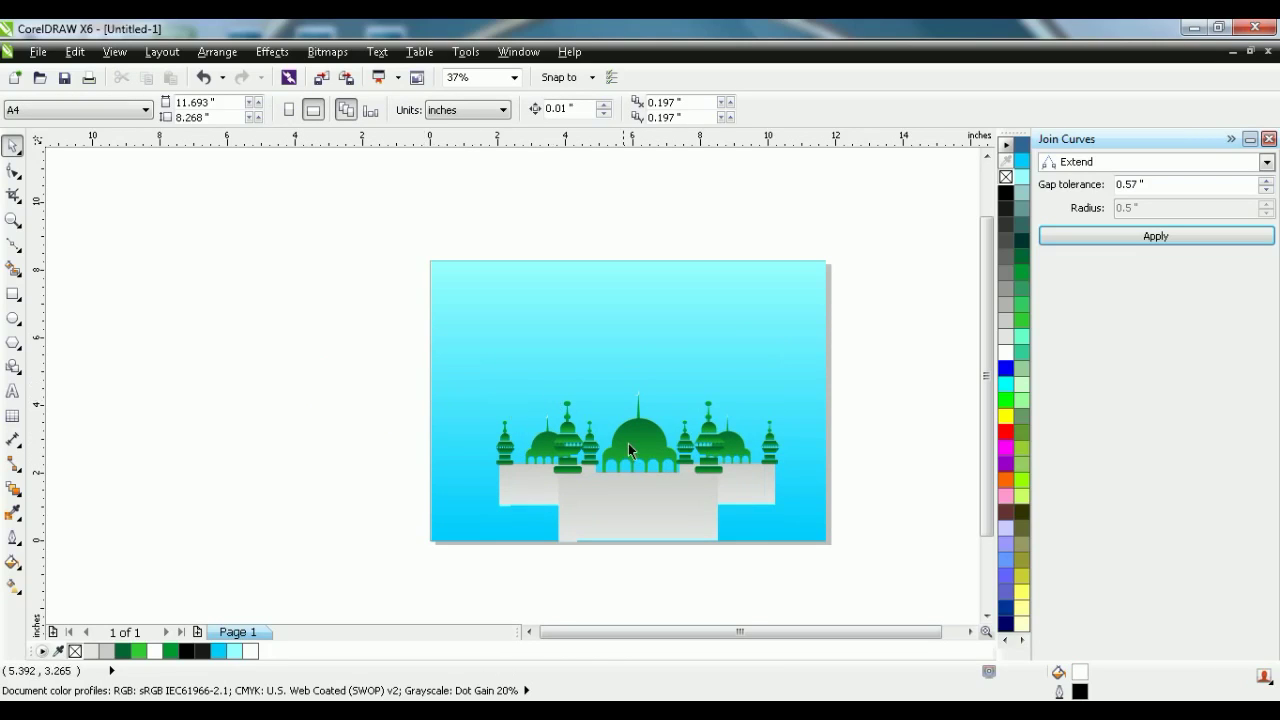
{"action": "scroll", "coordinate": [633, 427], "scroll_direction": "up", "scroll_amount": 2}
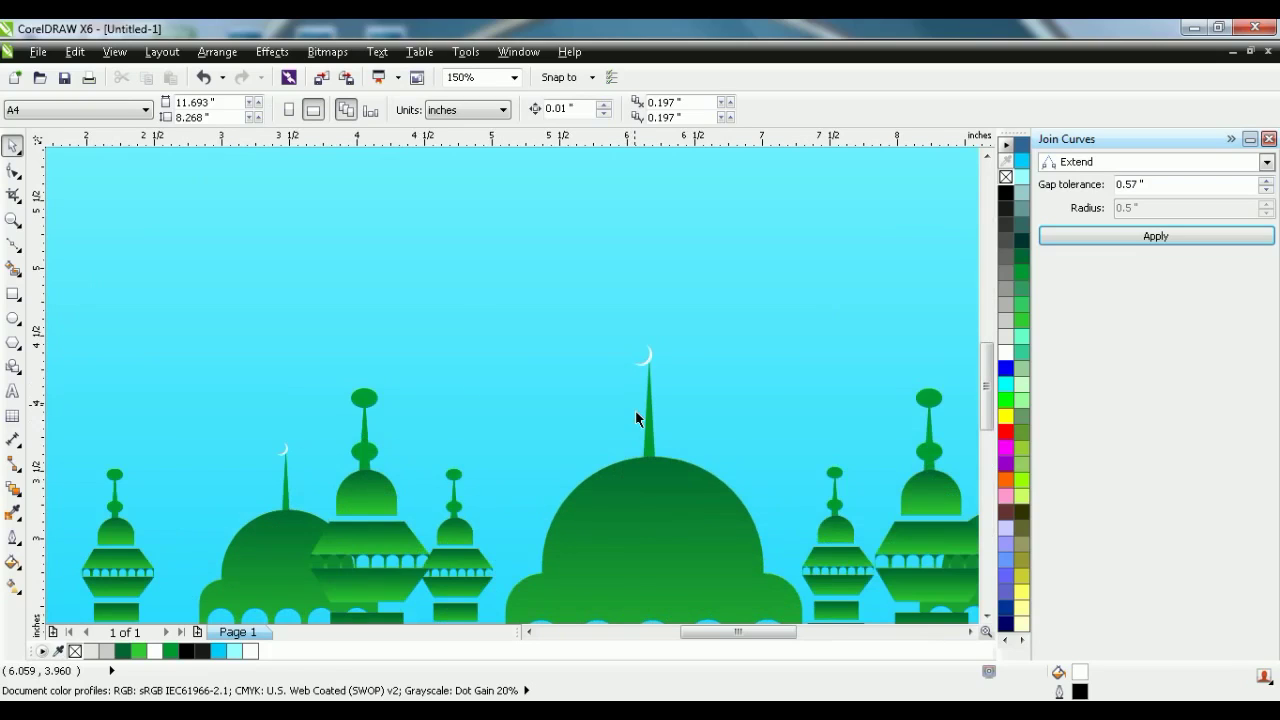
{"action": "scroll", "coordinate": [635, 410], "scroll_direction": "down", "scroll_amount": 1}
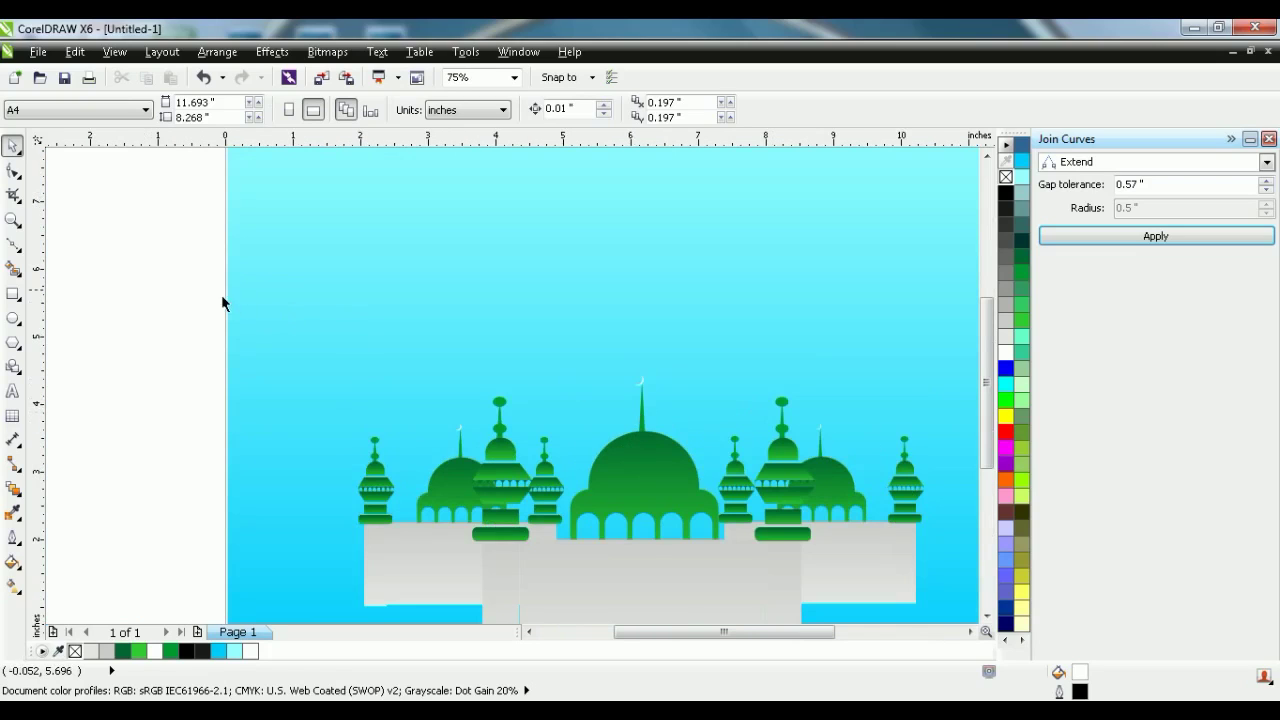
{"action": "left_click", "coordinate": [13, 318]}
{"action": "left_click_drag", "start_coordinate": [317, 221], "coordinate": [623, 431]}
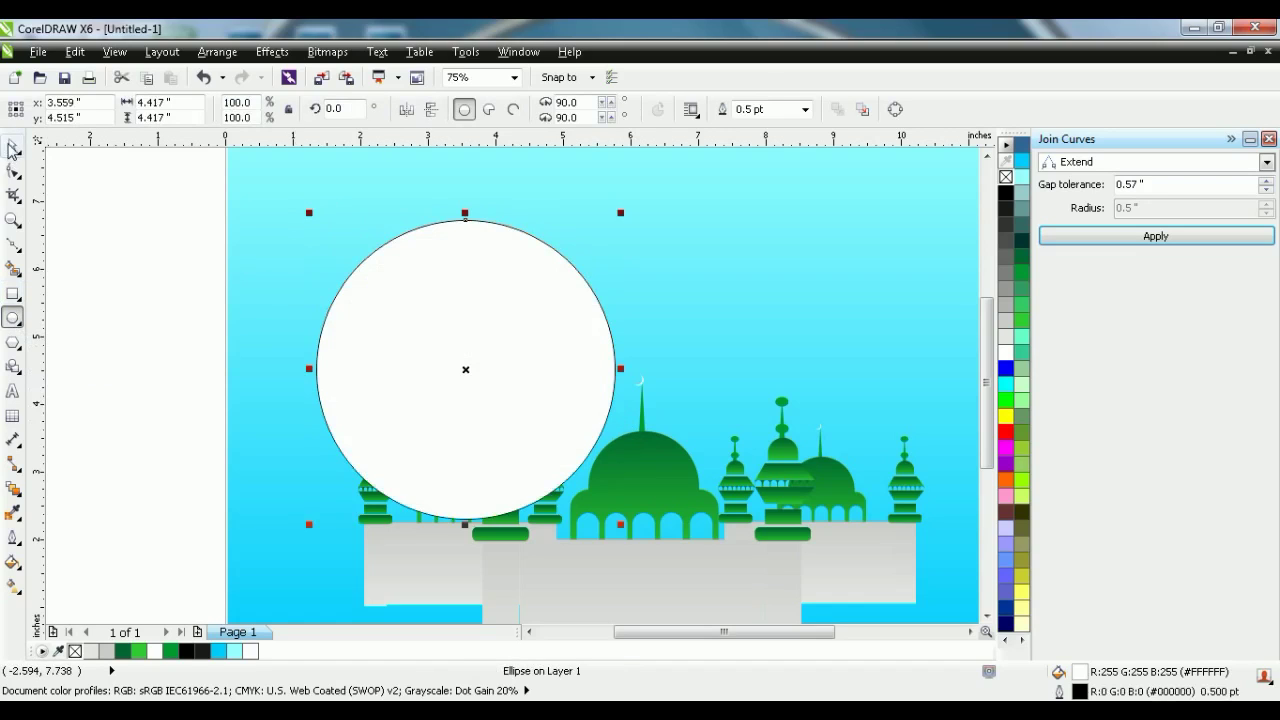
{"action": "left_click", "coordinate": [12, 148]}
{"action": "left_click_drag", "start_coordinate": [477, 385], "coordinate": [442, 368]}
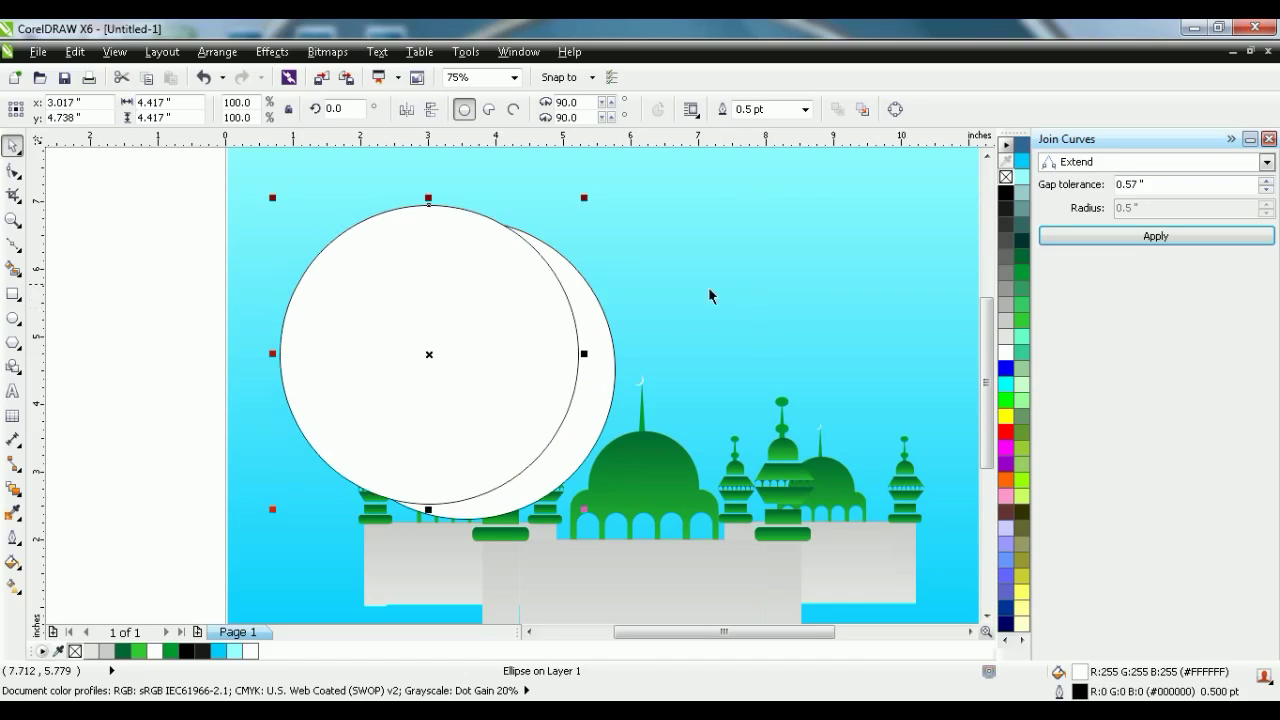
Trim the rear circle with the offset copy, delete the copy and select the remaining crescent
{"action": "left_click", "coordinate": [594, 348], "text": "shift"}
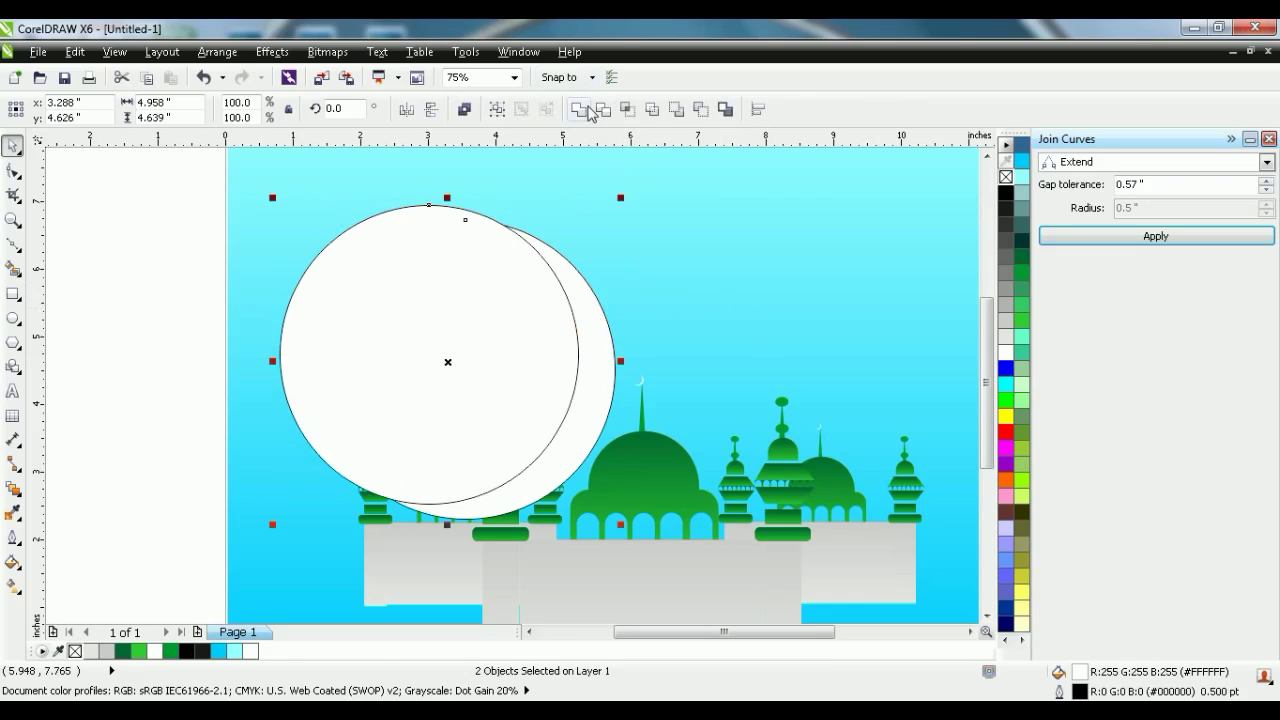
{"action": "left_click", "coordinate": [603, 108]}
{"action": "left_click", "coordinate": [455, 326]}
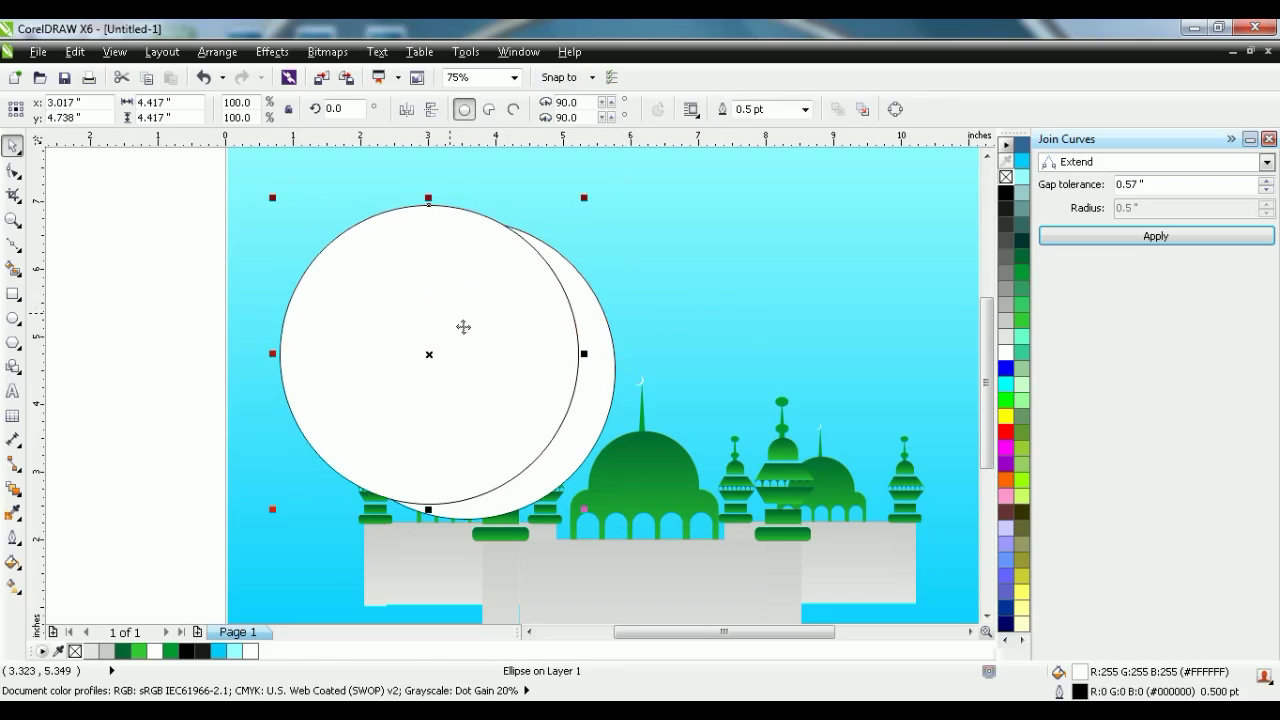
{"action": "key", "text": "Delete"}
{"action": "left_click", "coordinate": [609, 398]}
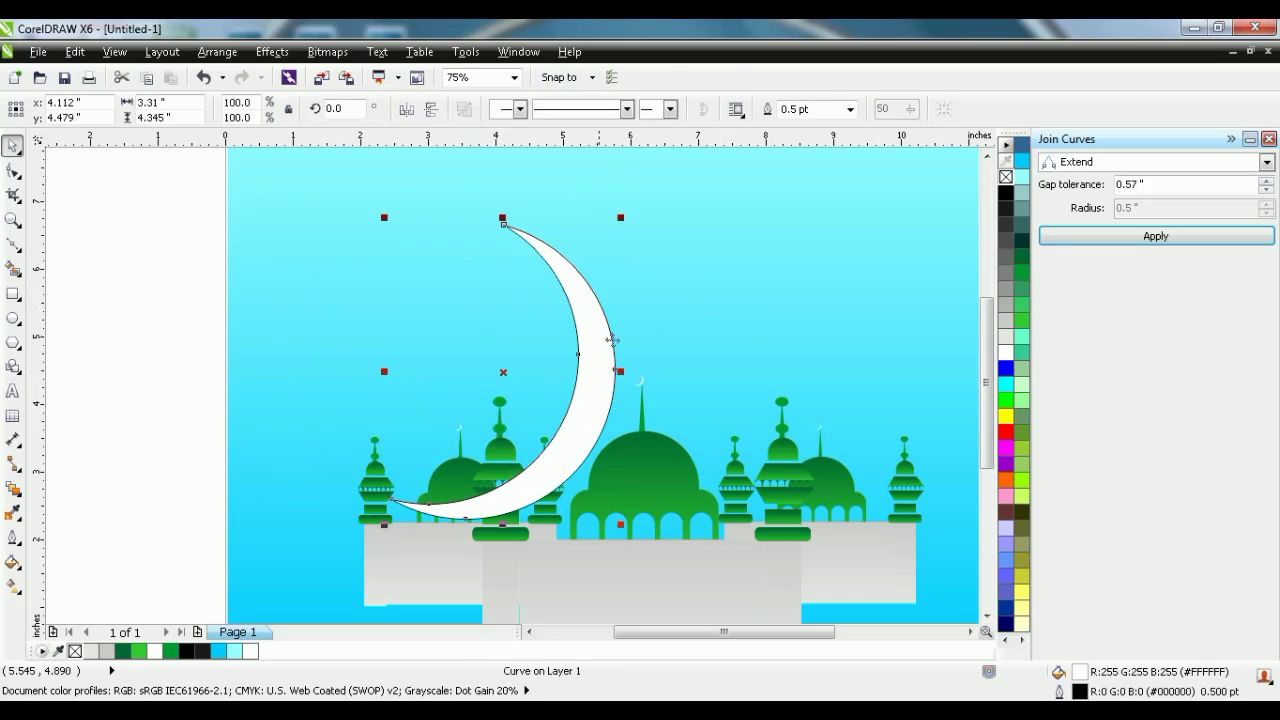
Rotate the crescent clockwise to about 325.9 degrees
{"action": "left_click", "coordinate": [593, 348]}
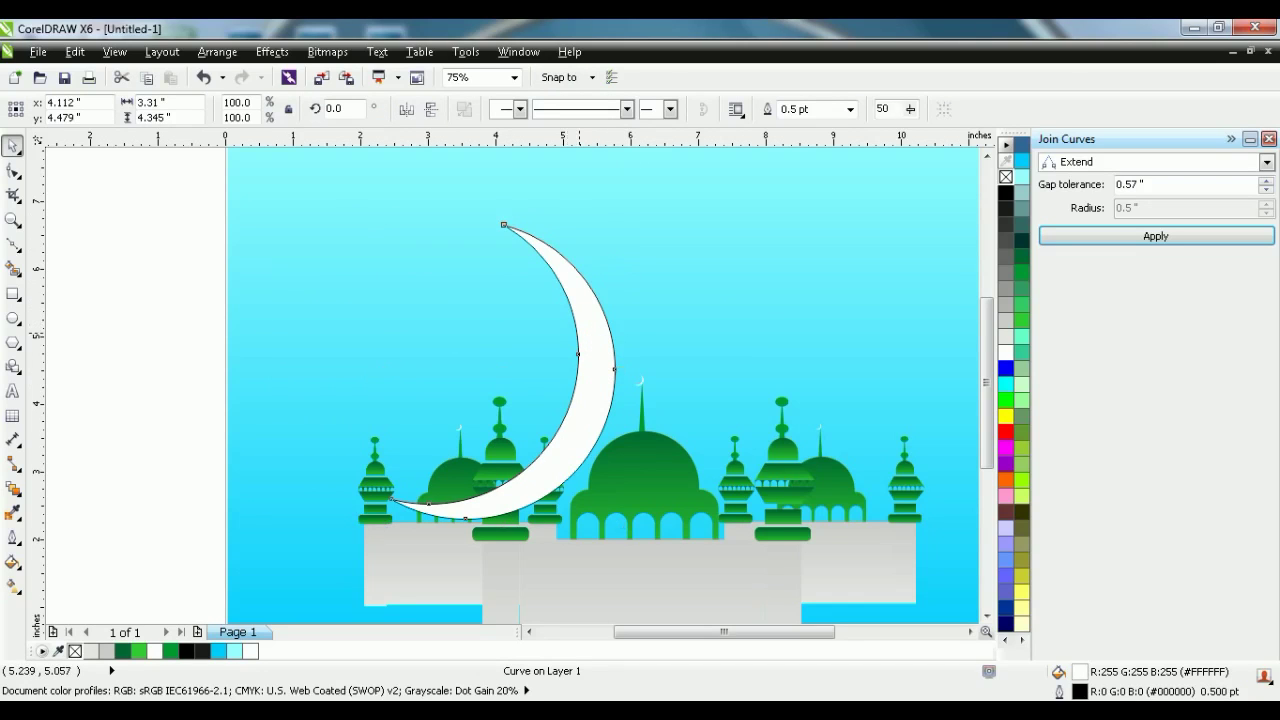
{"action": "scroll", "coordinate": [593, 348], "scroll_direction": "down", "scroll_amount": 2}
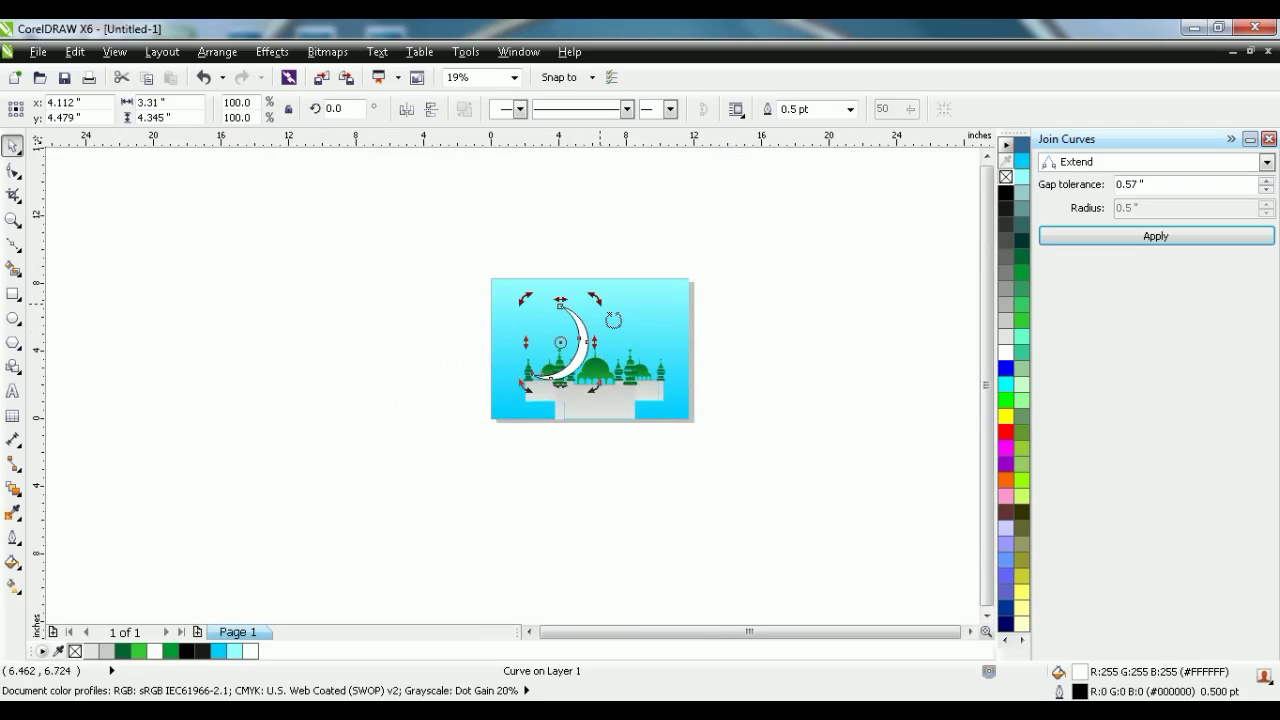
{"action": "left_click_drag", "start_coordinate": [616, 327], "coordinate": [600, 370]}
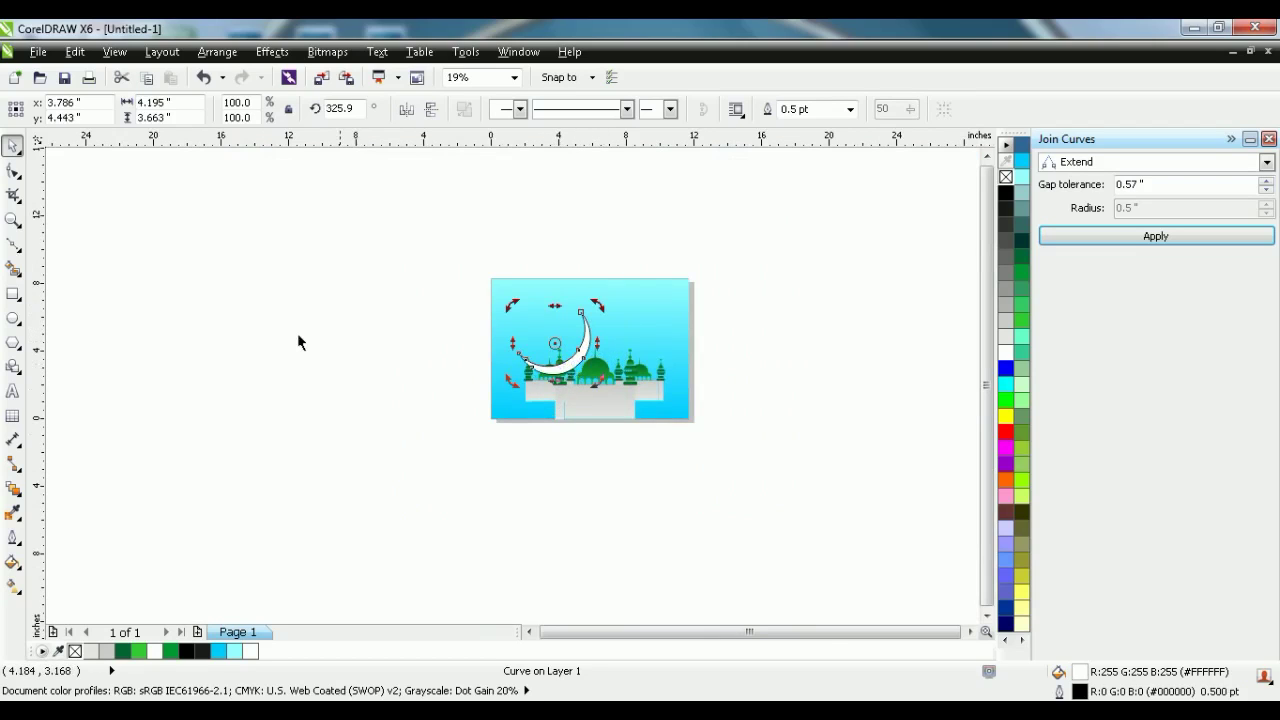
{"action": "key", "text": "Escape"}
Move the crescent into the sky at about x 9.35, y 6.39 inches and scale it from its centre to about 58.4%
{"action": "left_click", "coordinate": [572, 358]}
{"action": "left_click", "coordinate": [557, 343]}
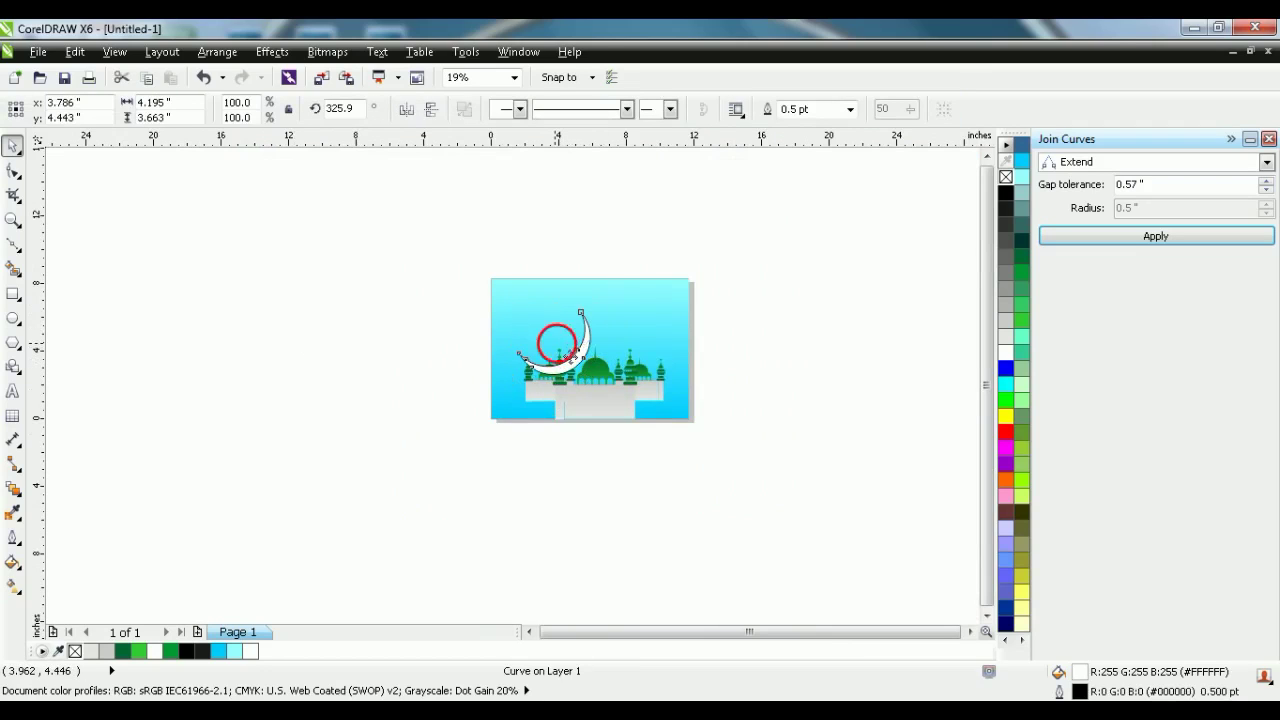
{"action": "left_click_drag", "start_coordinate": [573, 355], "coordinate": [663, 322]}
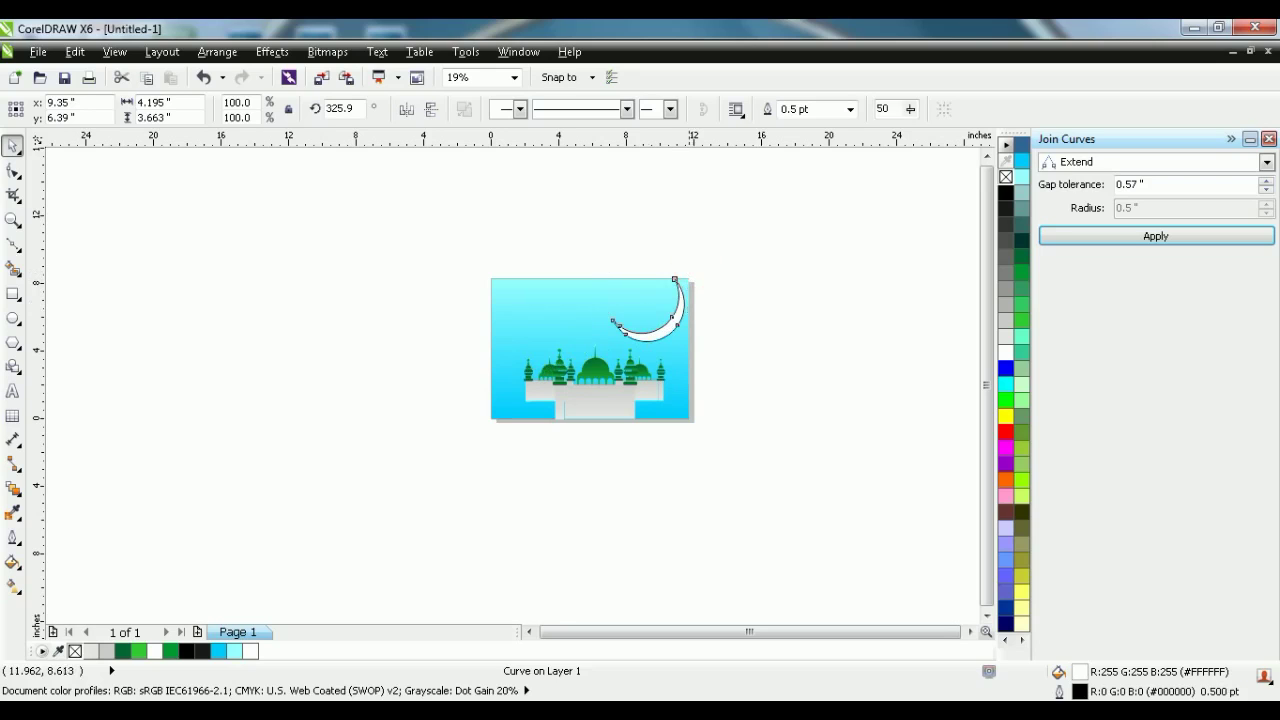
{"action": "mouse_move", "coordinate": [690, 275]}
{"action": "left_mouse_down"}
{"action": "mouse_move", "coordinate": [697, 294]}
{"action": "mouse_move", "coordinate": [678, 290]}
{"action": "left_mouse_up"}
{"action": "scroll", "coordinate": [680, 316], "scroll_direction": "up", "scroll_amount": 1}
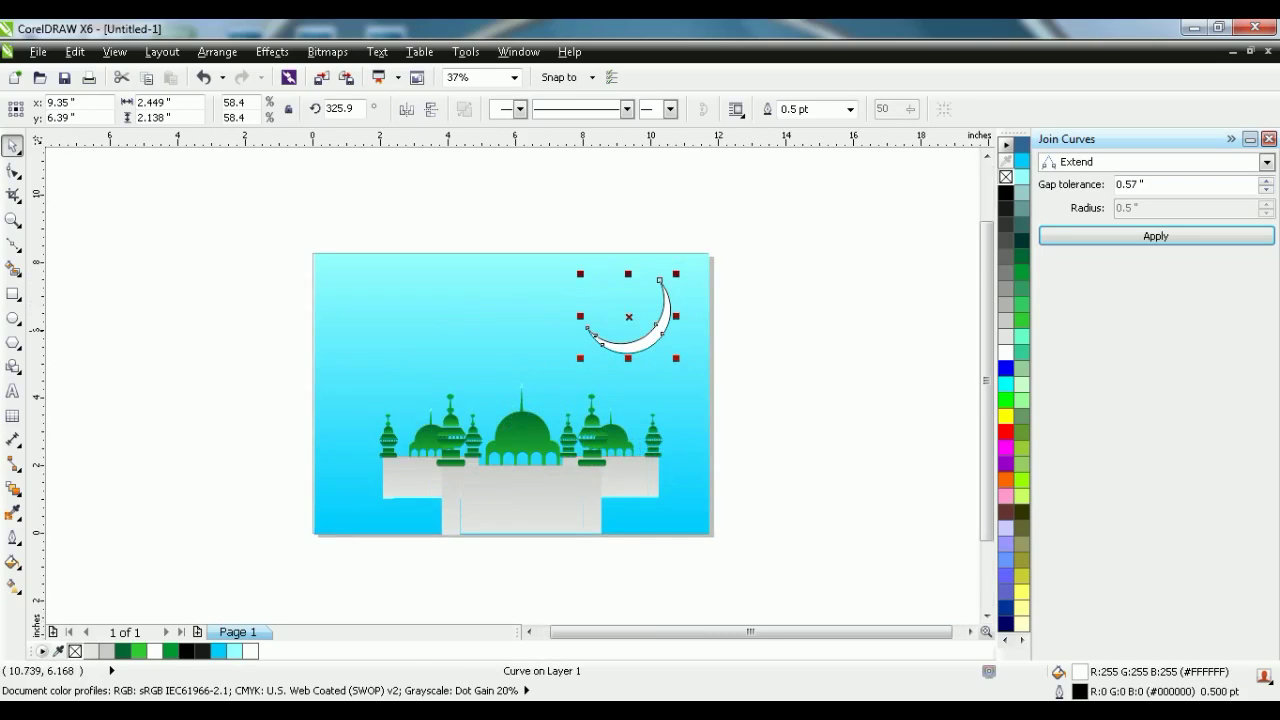
{"action": "scroll", "coordinate": [614, 337], "scroll_direction": "up", "scroll_amount": 1}
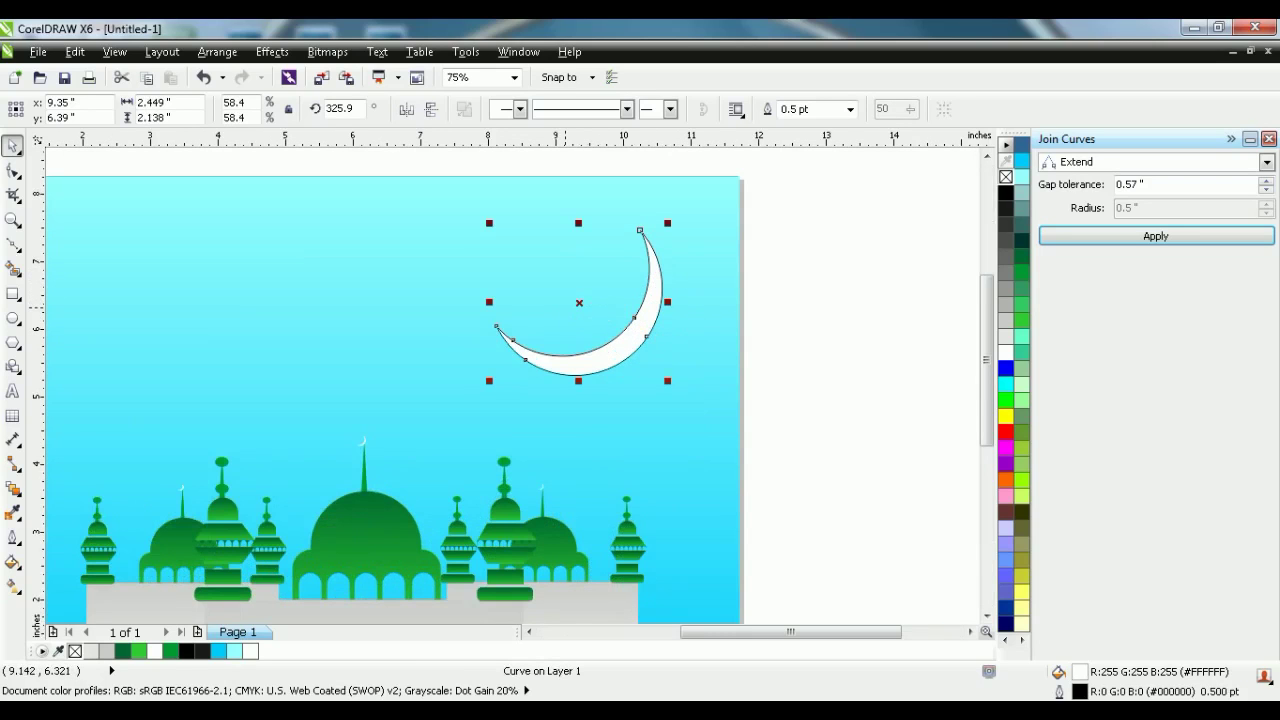
Place the crescent in the page's upper-right corner at about x 10.38, y 6.99 inches and remove its outline
{"action": "left_click_drag", "start_coordinate": [591, 314], "coordinate": [660, 276]}
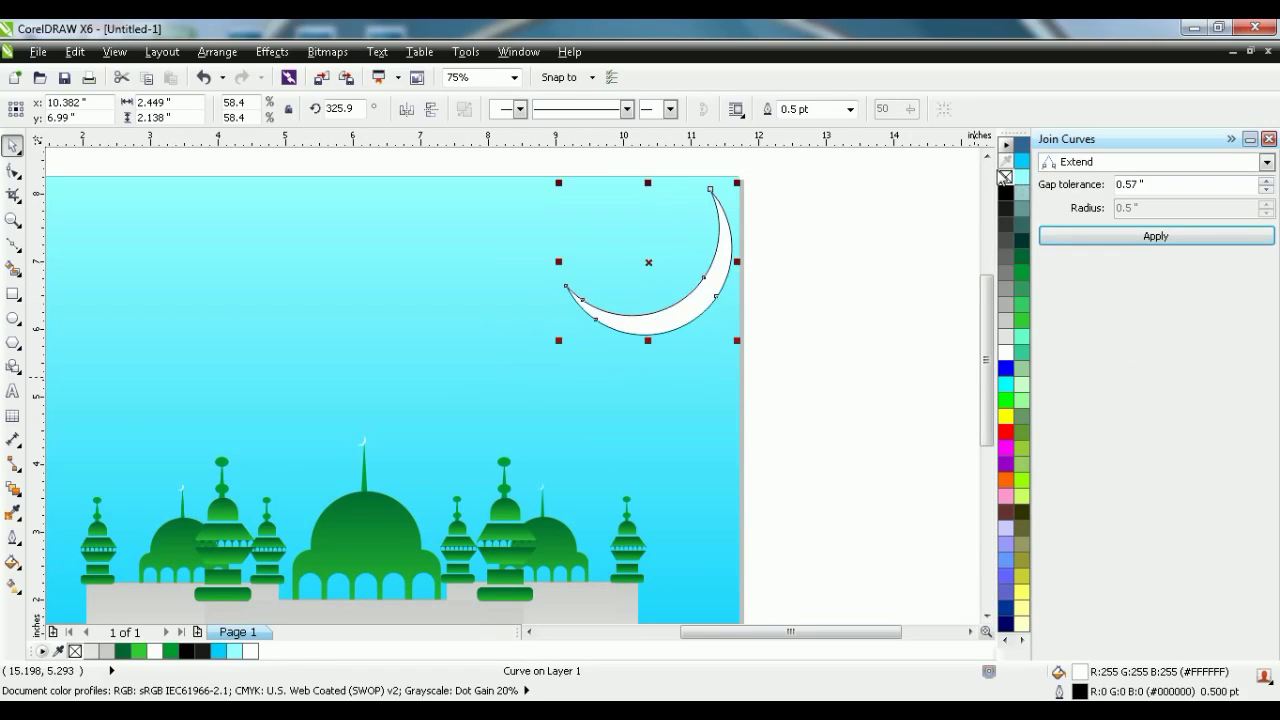
{"action": "right_click", "coordinate": [1006, 178]}
{"action": "scroll", "coordinate": [814, 306], "scroll_direction": "down", "scroll_amount": 1}
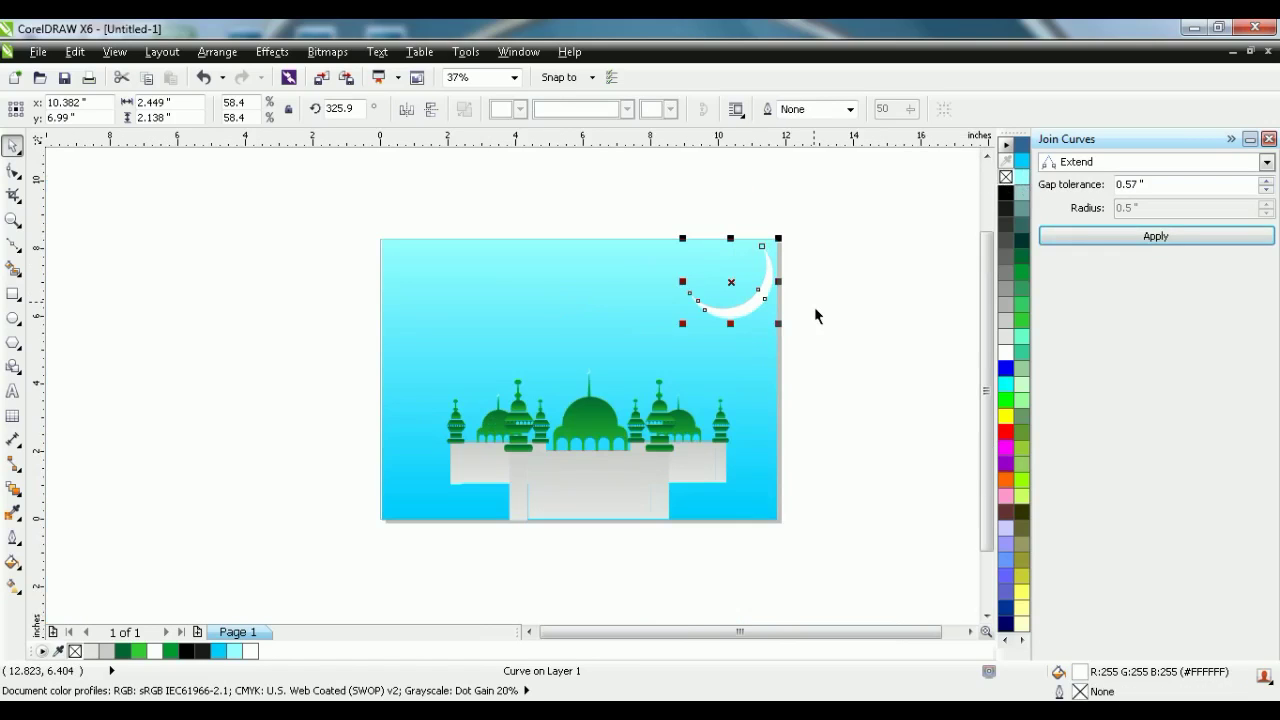
{"action": "left_click", "coordinate": [354, 266]}
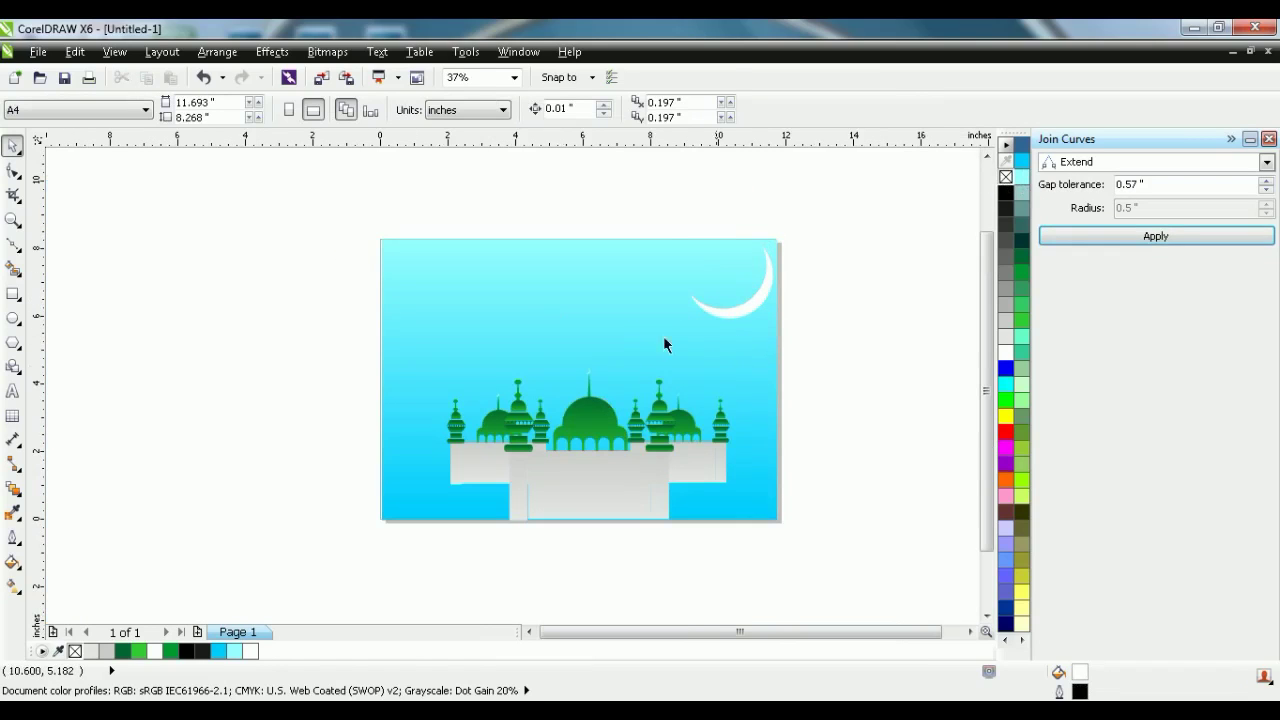
Scatter eight five-pointed stars with sharpness 53 across the upper sky, in sizes from about 0.3 to 0.9 inches
{"action": "left_click", "coordinate": [22, 346]}
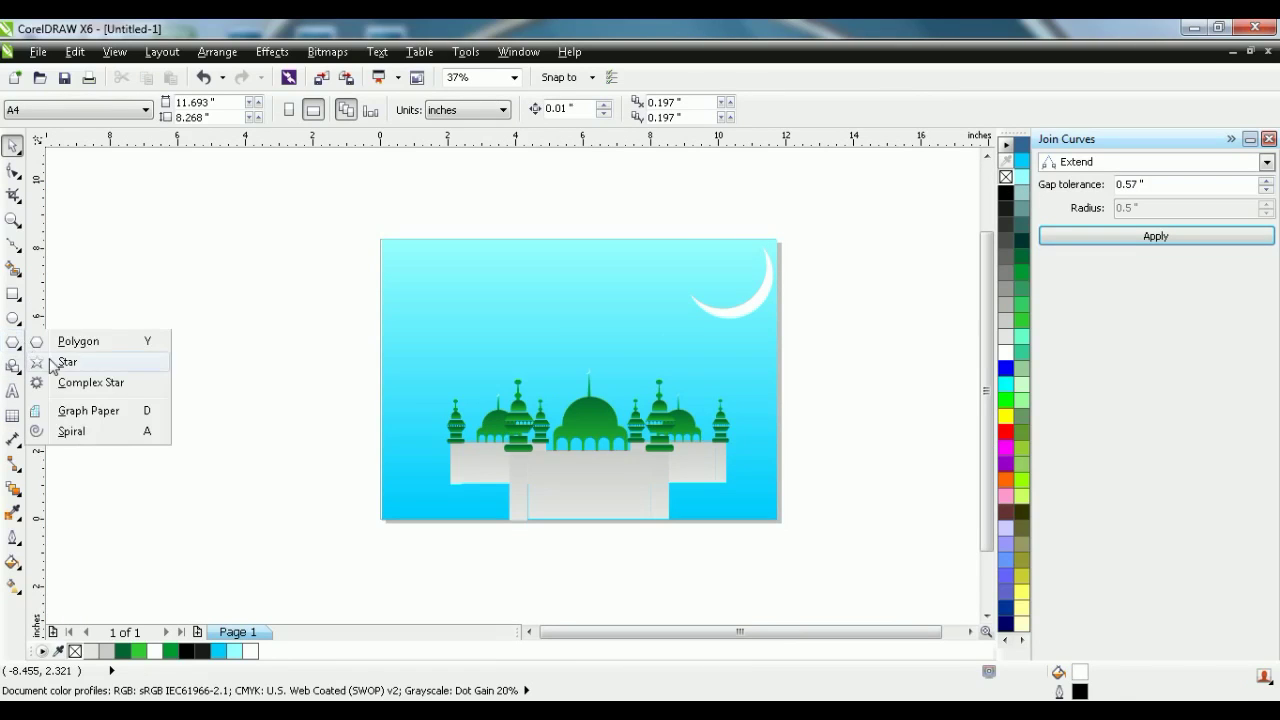
{"action": "left_click", "coordinate": [56, 364]}
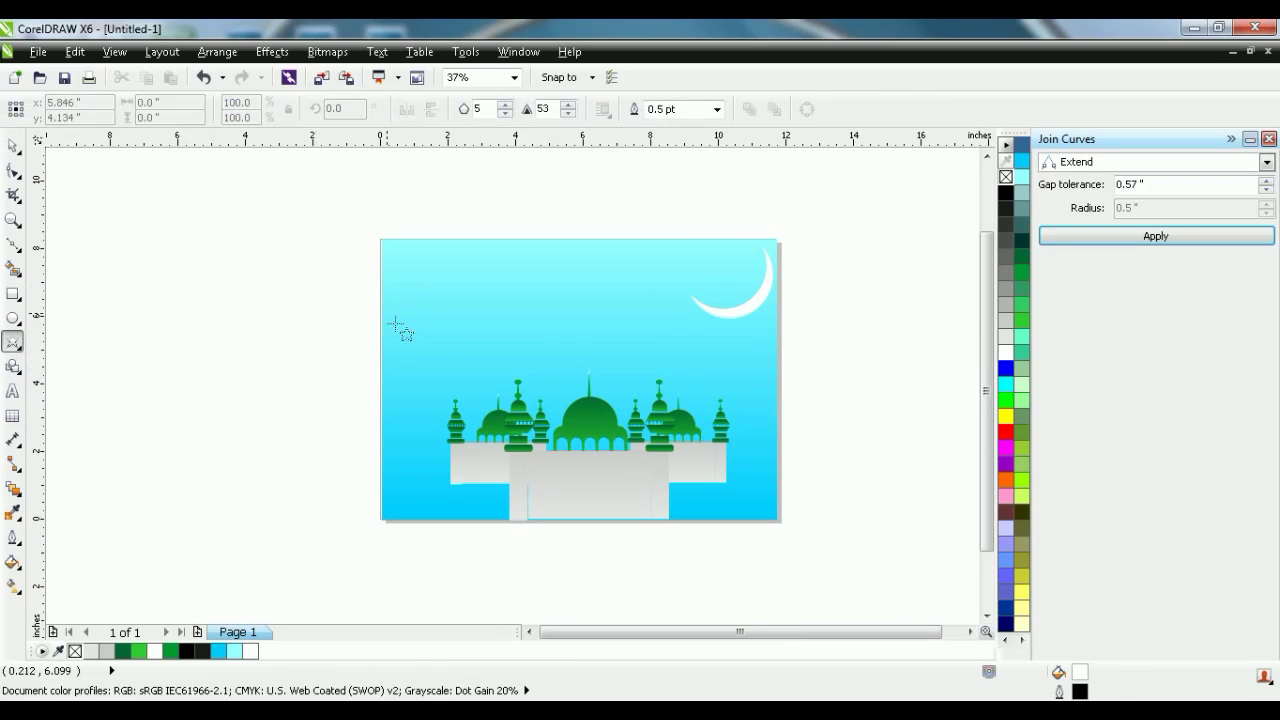
{"action": "left_click_drag", "start_coordinate": [401, 262], "coordinate": [437, 295]}
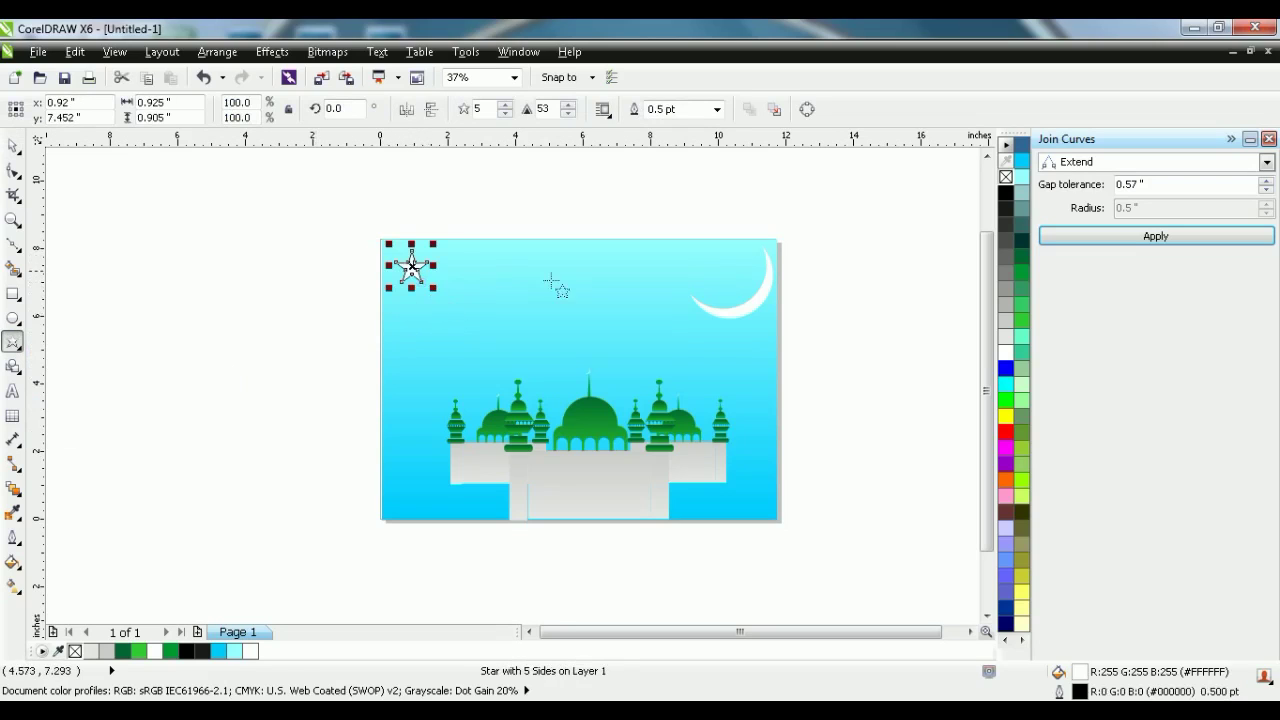
{"action": "mouse_move", "coordinate": [470, 251]}
{"action": "left_mouse_down"}
{"action": "mouse_move", "coordinate": [495, 274]}
{"action": "mouse_move", "coordinate": [572, 266]}
{"action": "mouse_move", "coordinate": [543, 308]}
{"action": "left_mouse_up"}
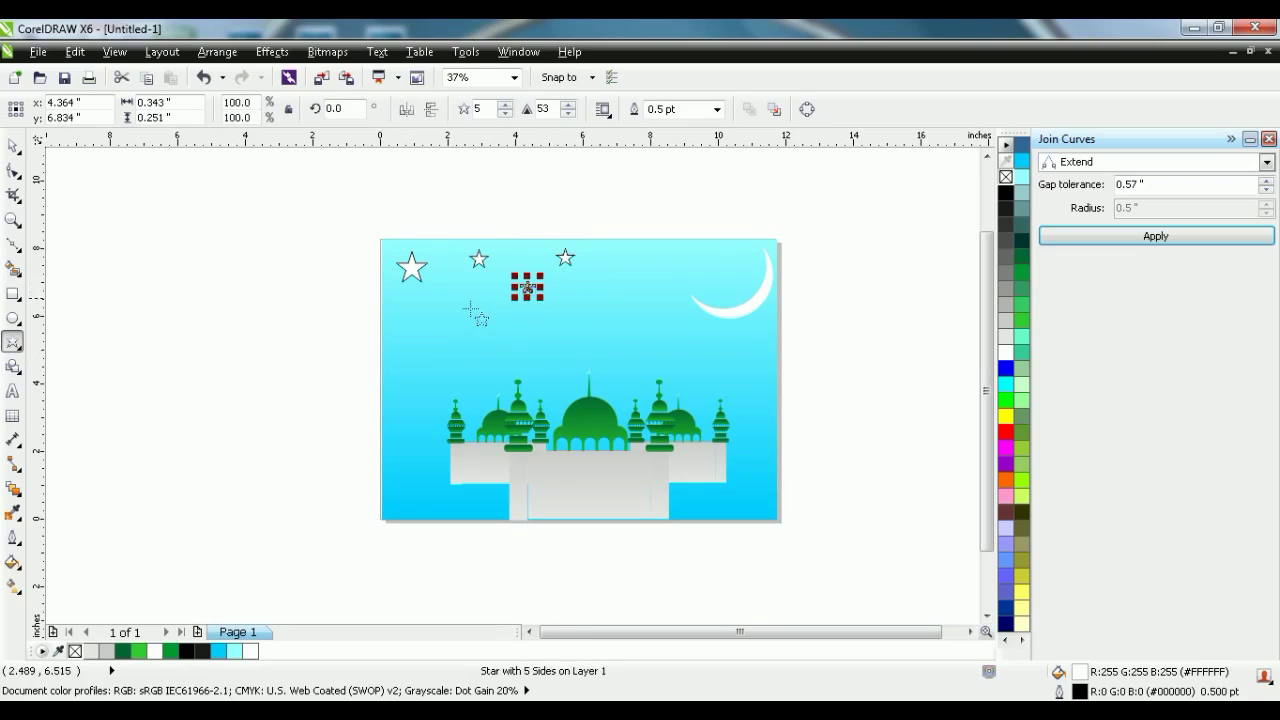
{"action": "left_click_drag", "start_coordinate": [466, 286], "coordinate": [490, 313]}
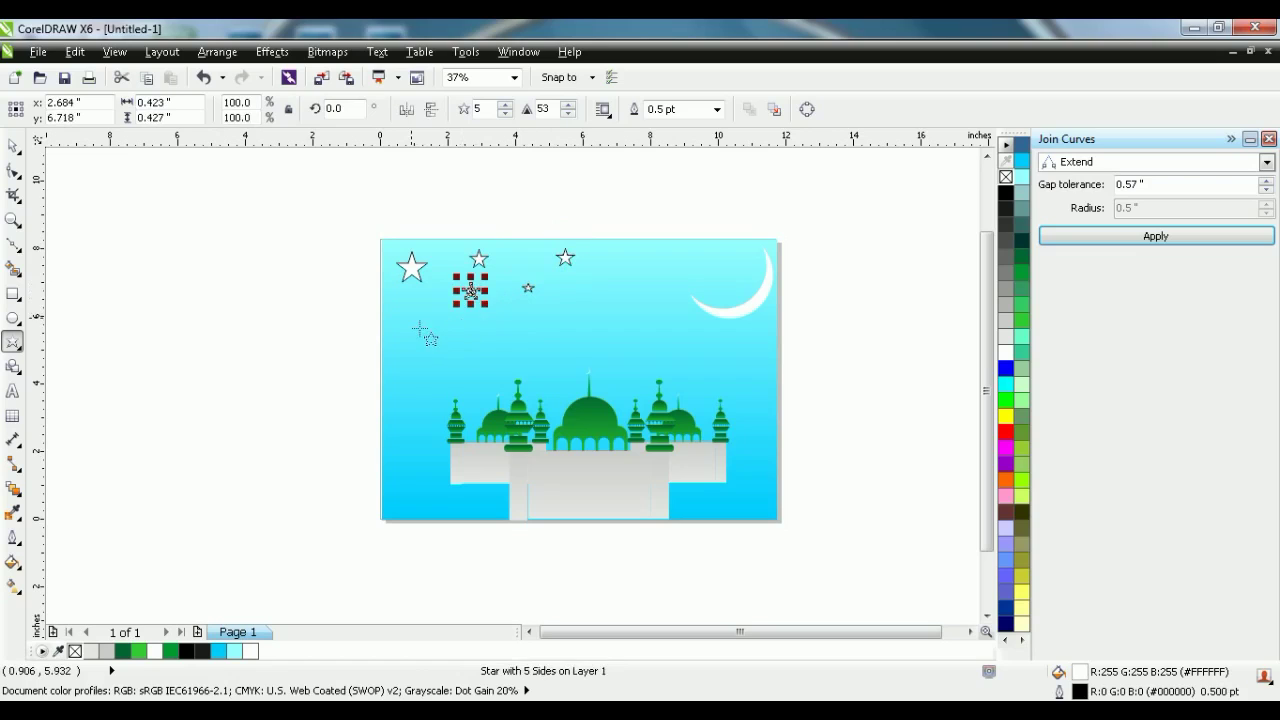
{"action": "left_click_drag", "start_coordinate": [405, 311], "coordinate": [434, 342]}
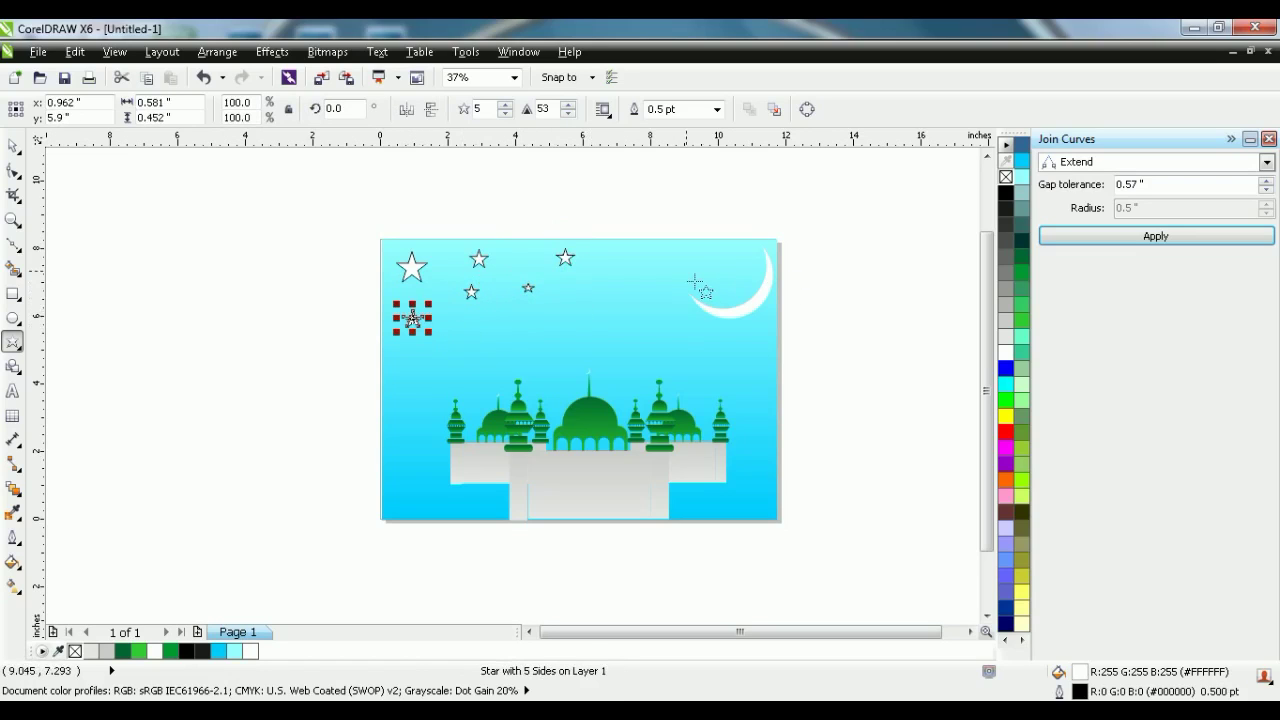
{"action": "left_click_drag", "start_coordinate": [679, 259], "coordinate": [650, 277]}
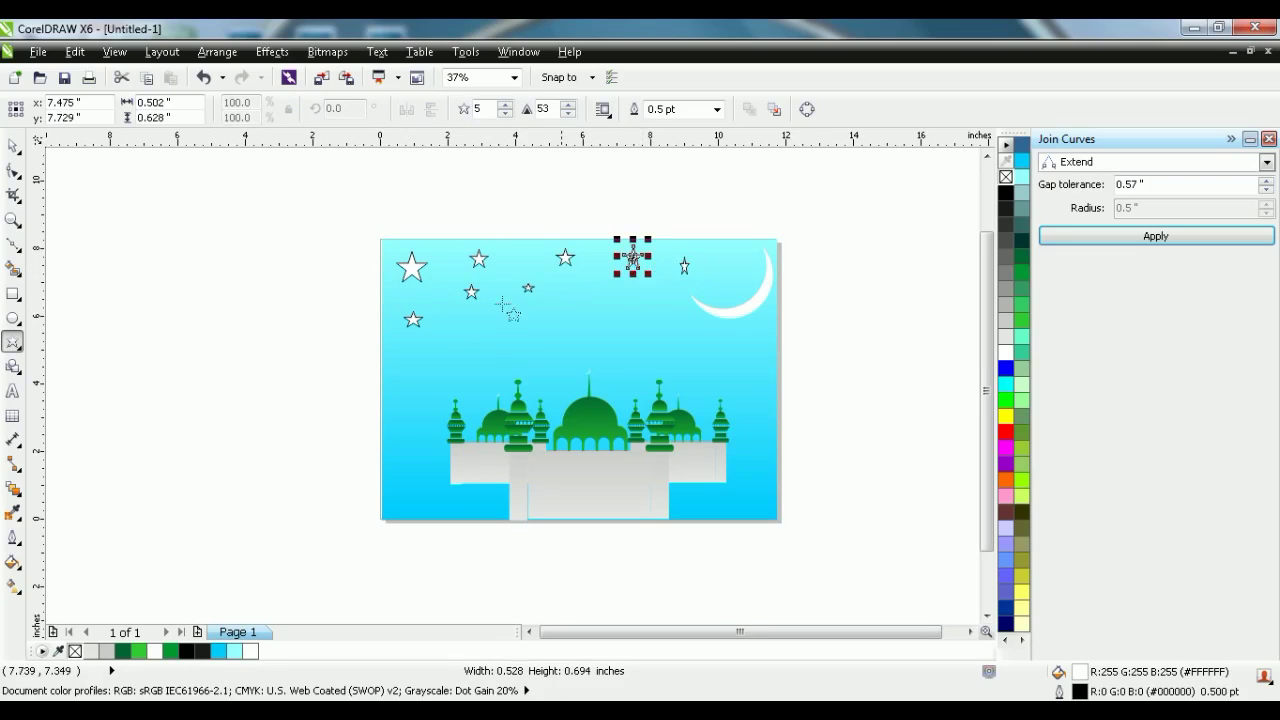
Select all eight stars and remove their outlines
{"action": "left_click", "coordinate": [14, 147]}
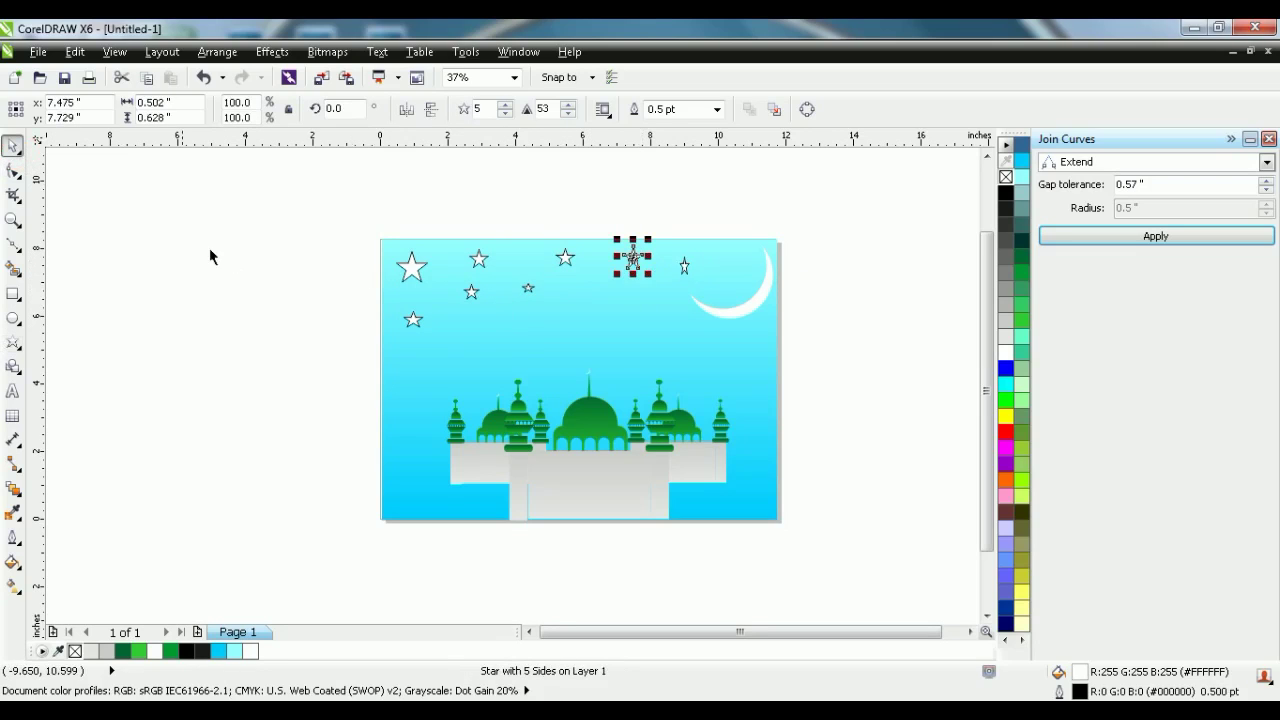
{"action": "left_click", "coordinate": [354, 249]}
{"action": "left_click", "coordinate": [411, 267]}
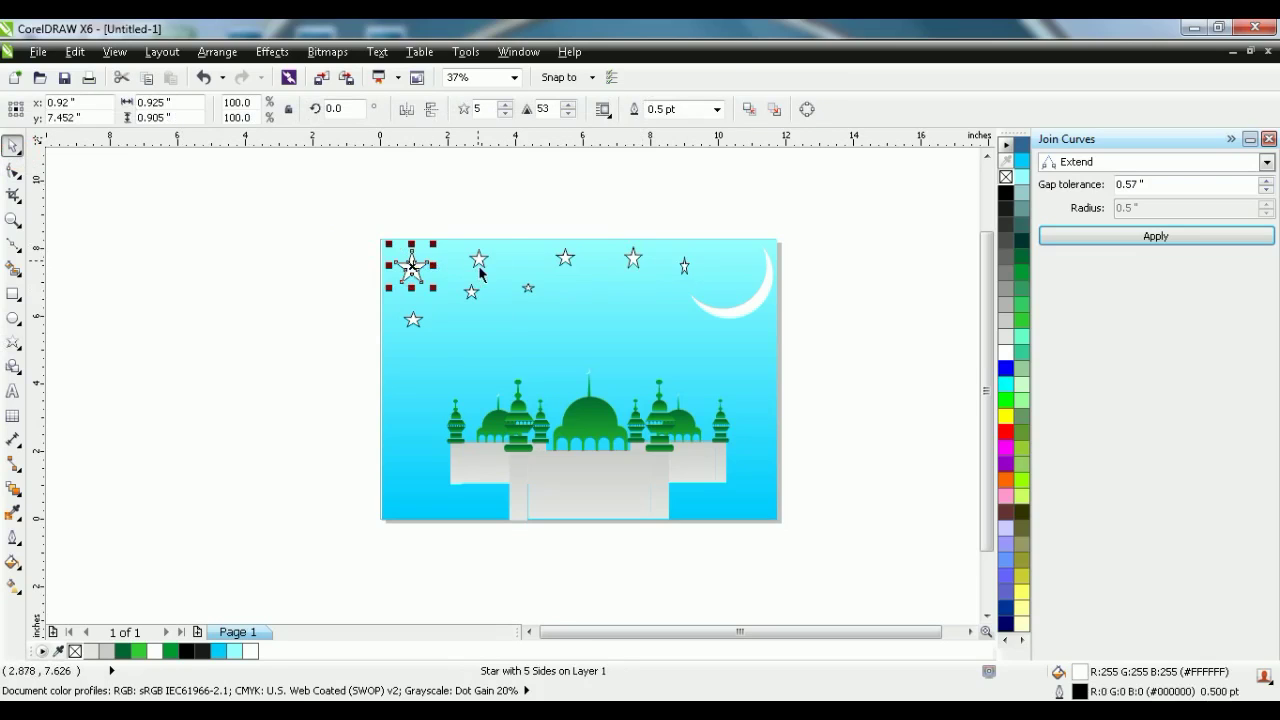
{"action": "left_click", "coordinate": [479, 266], "text": "shift"}
{"action": "left_click", "coordinate": [567, 270], "text": "shift"}
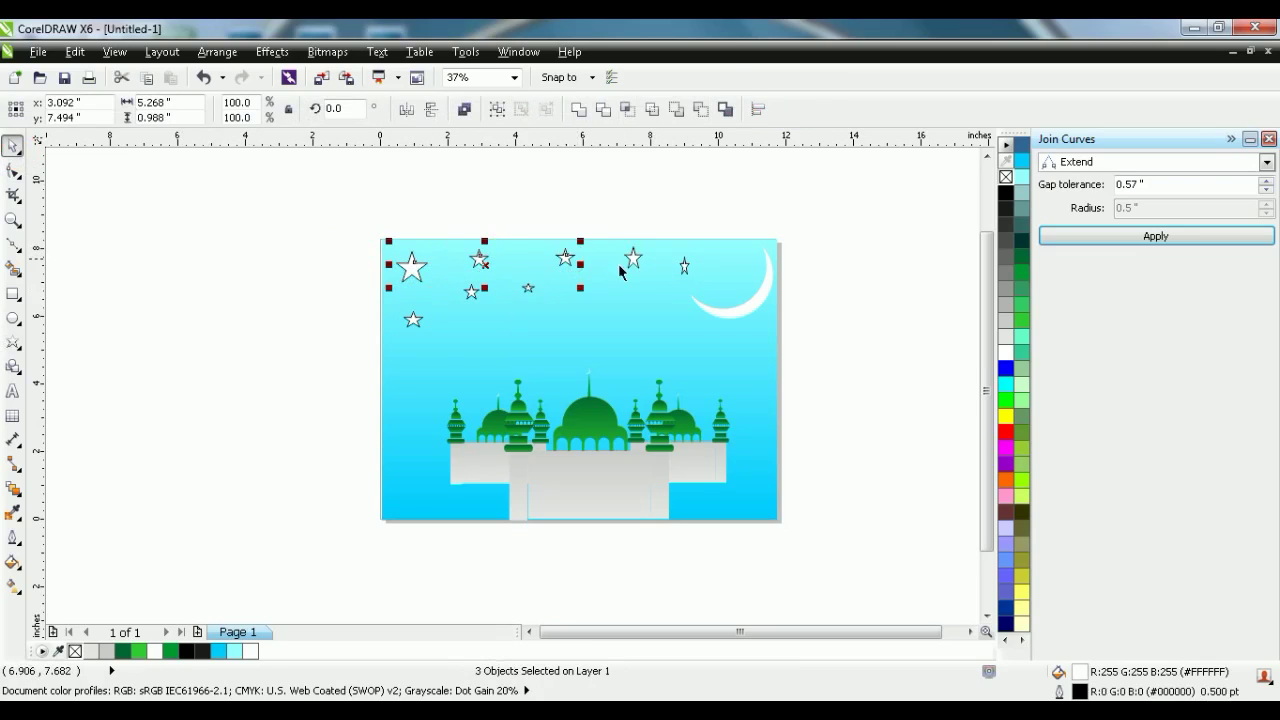
{"action": "left_click", "coordinate": [643, 273], "text": "shift"}
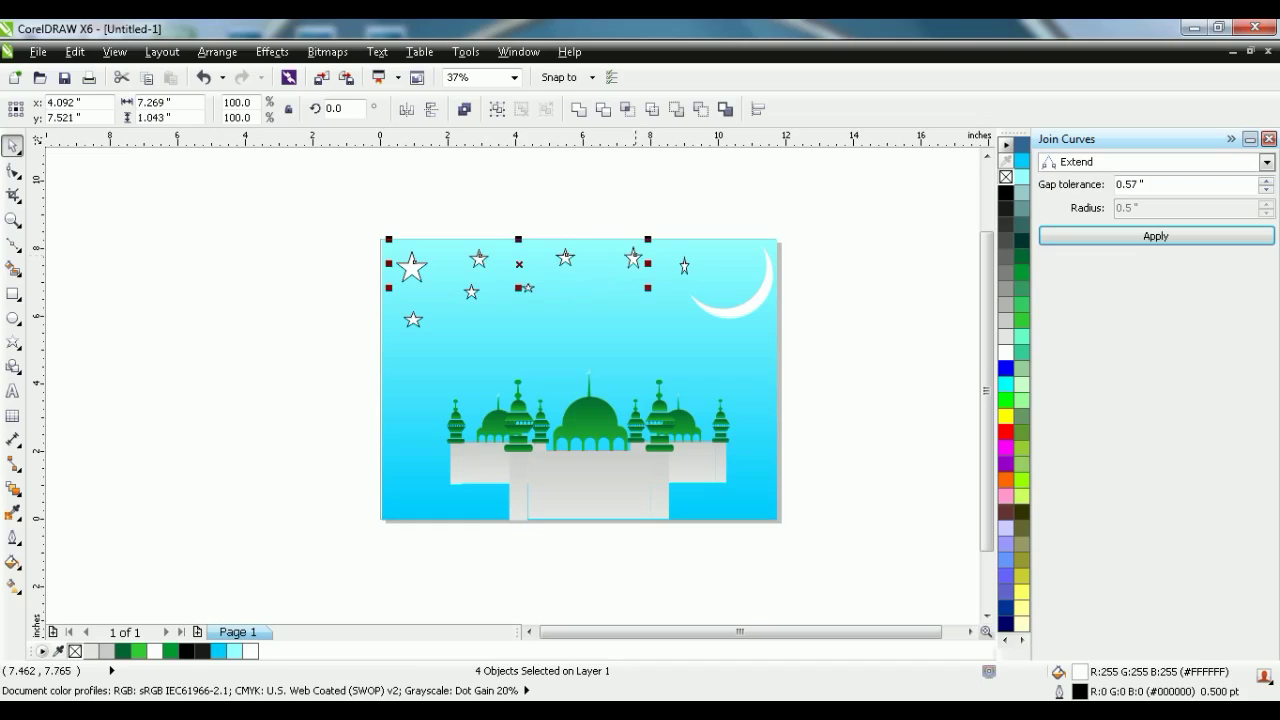
{"action": "left_click", "coordinate": [687, 276], "text": "shift"}
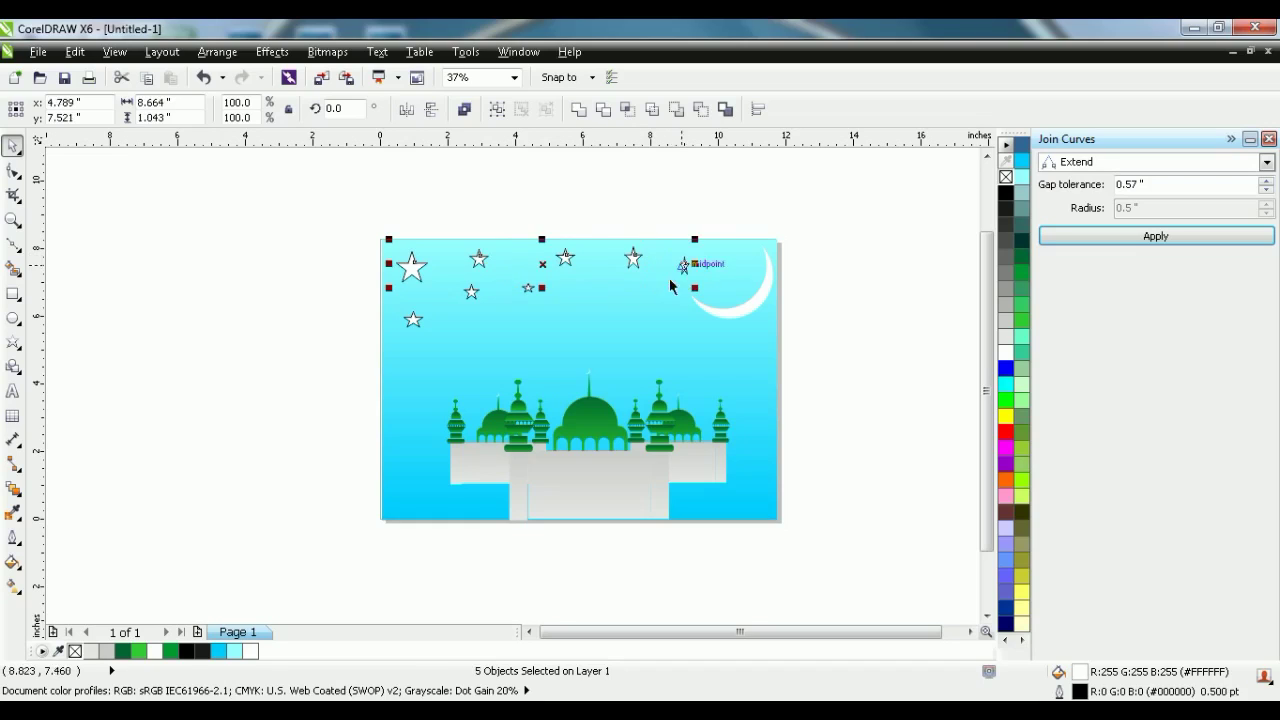
{"action": "left_click", "coordinate": [531, 296], "text": "shift"}
{"action": "left_click", "coordinate": [478, 295], "text": "shift"}
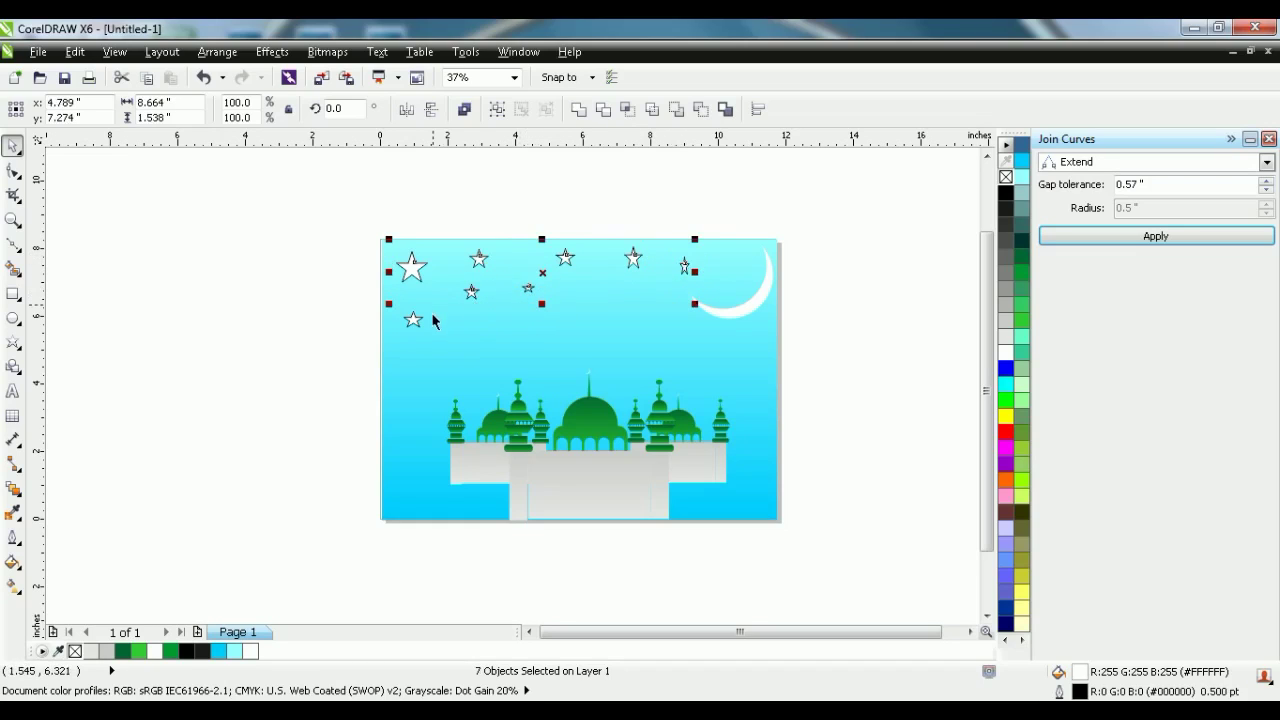
{"action": "left_click", "coordinate": [414, 322], "text": "shift"}
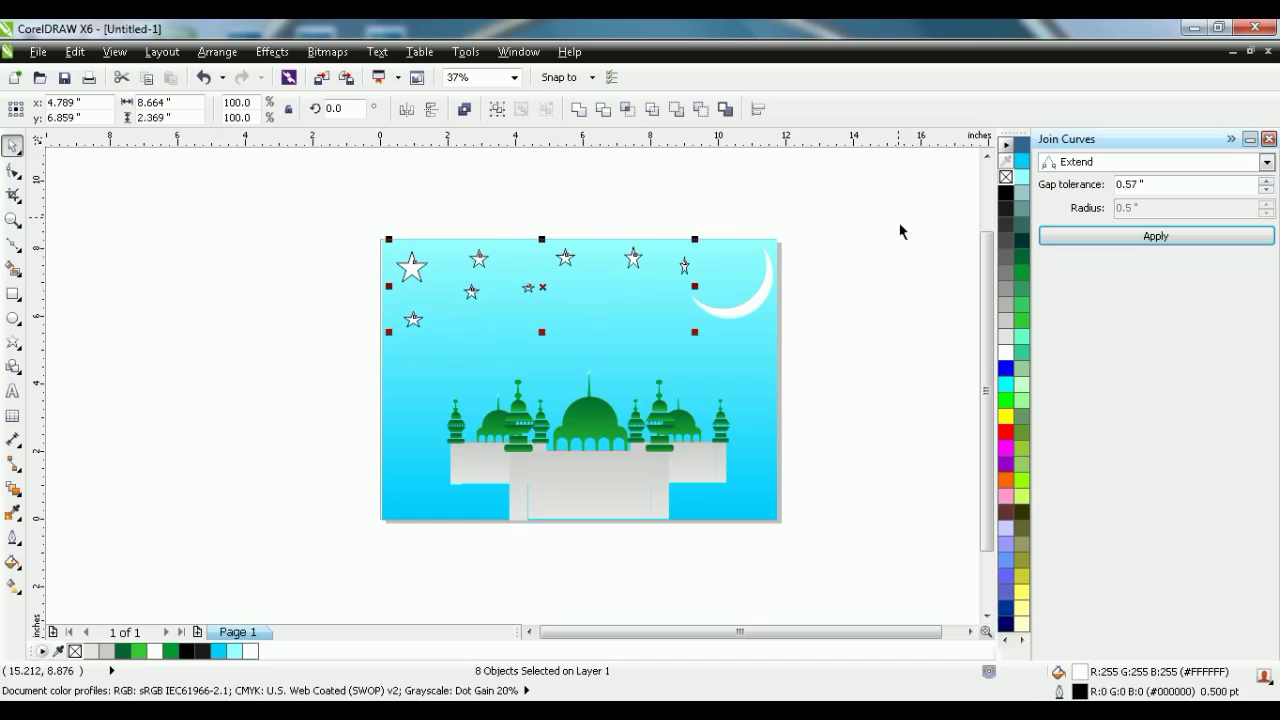
{"action": "right_click", "coordinate": [1006, 177]}
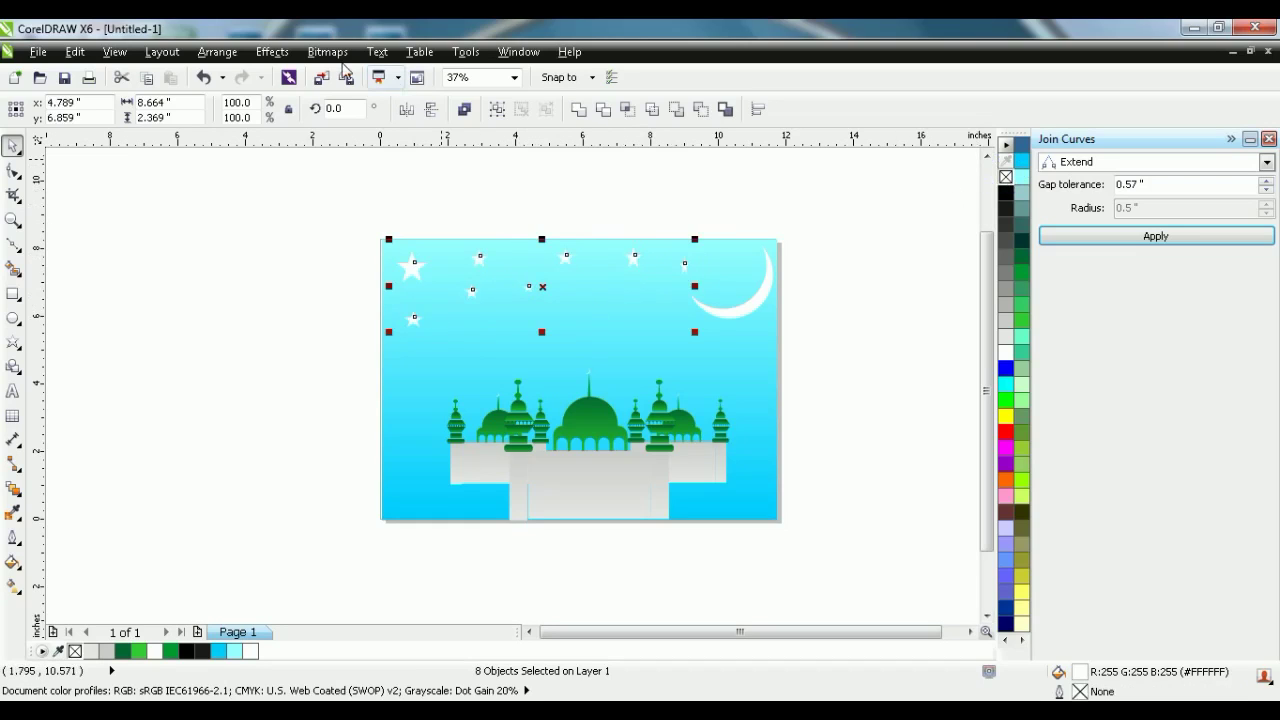
{"action": "left_click", "coordinate": [289, 56]}
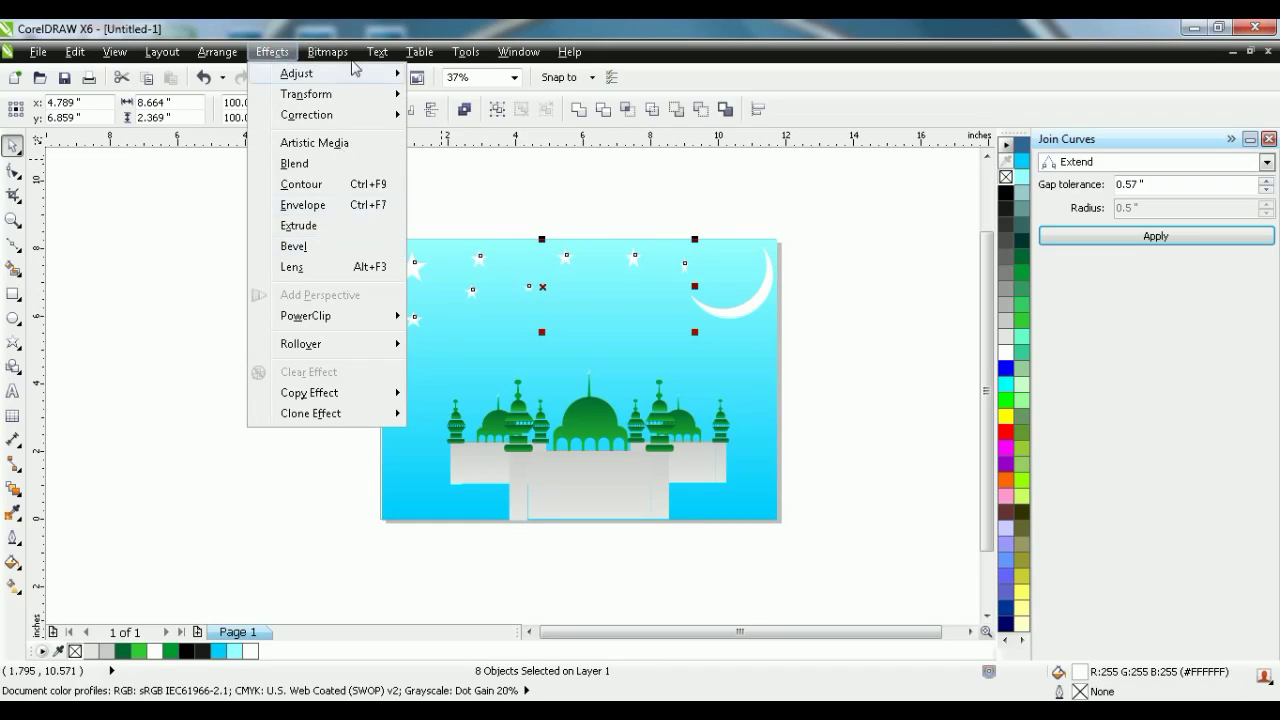
{"action": "mouse_move", "coordinate": [327, 52]}
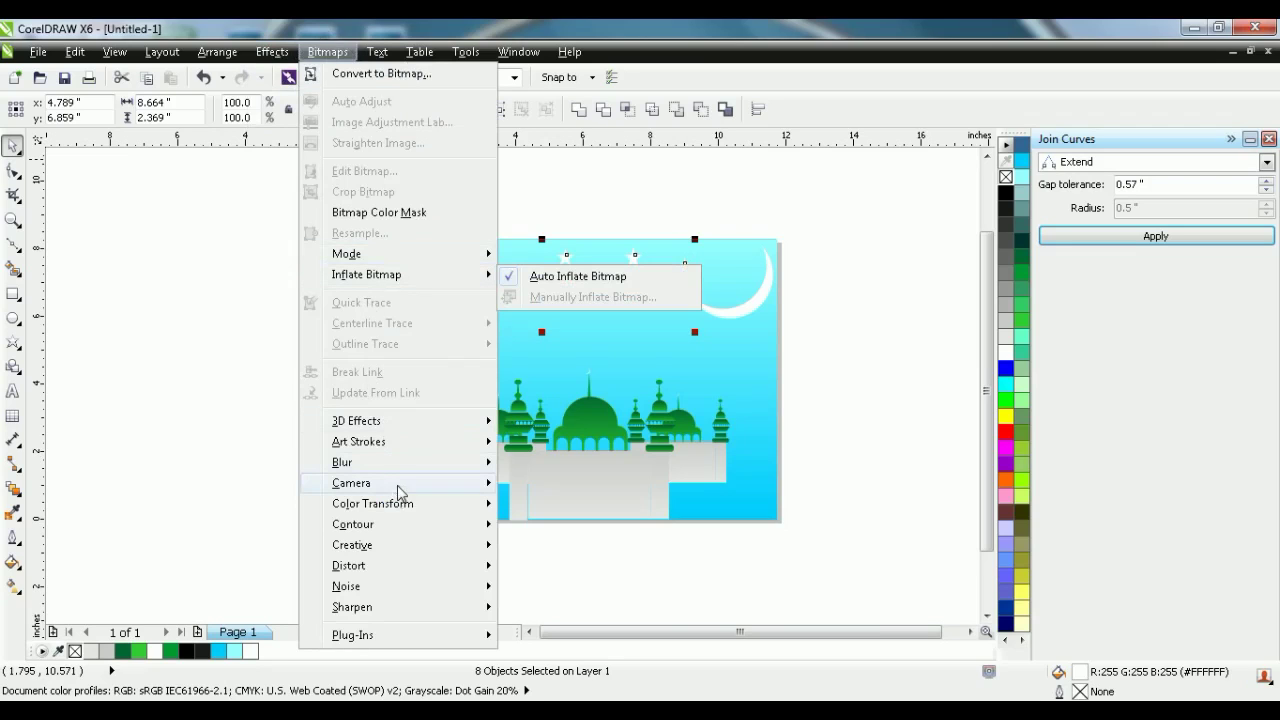
{"action": "mouse_move", "coordinate": [405, 476]}
{"action": "left_click", "coordinate": [206, 386]}
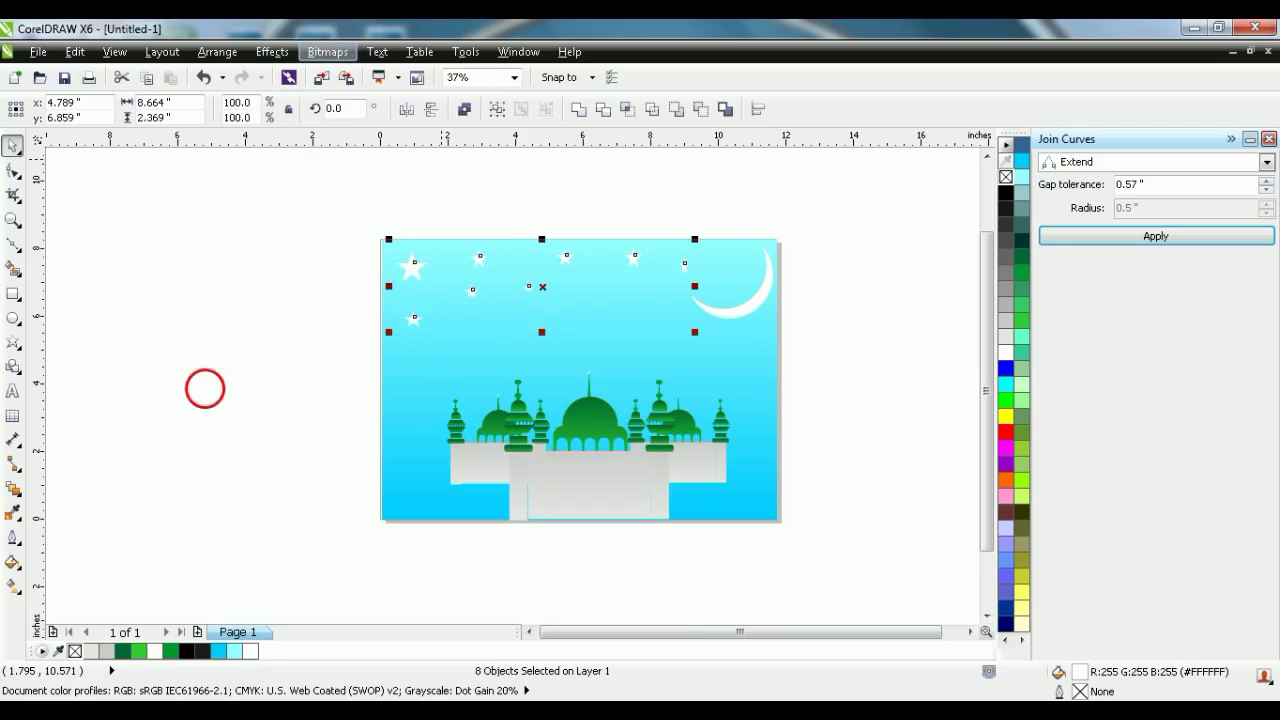
{"action": "left_click", "coordinate": [269, 354]}
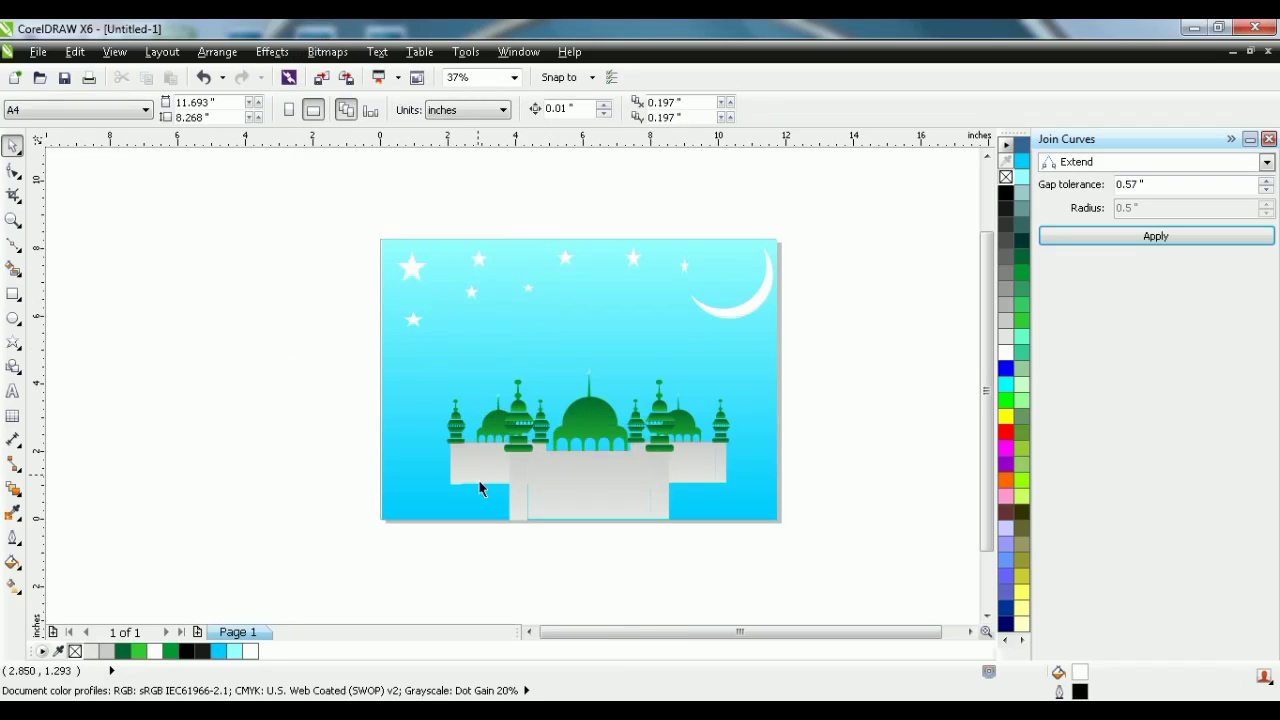
Ungroup the complete mosque into its main parts and clear the selection
{"action": "scroll", "coordinate": [571, 490], "scroll_direction": "up", "scroll_amount": 2}
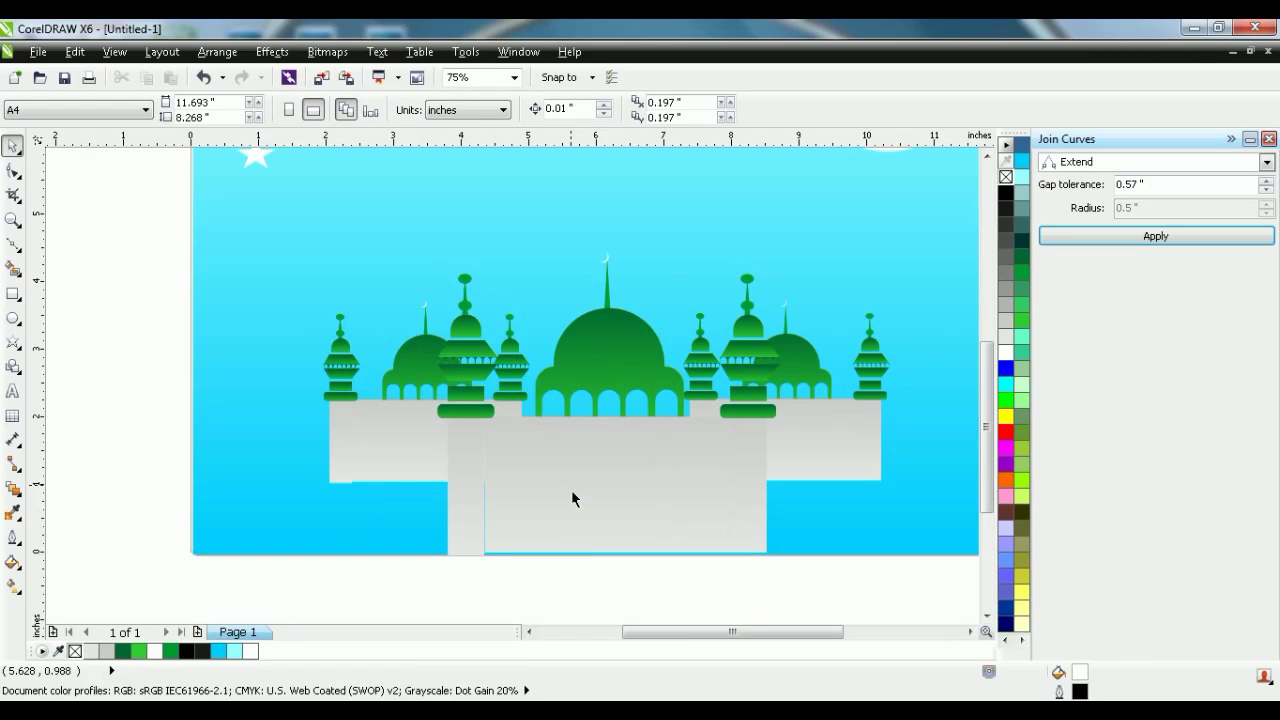
{"action": "left_click", "coordinate": [467, 510]}
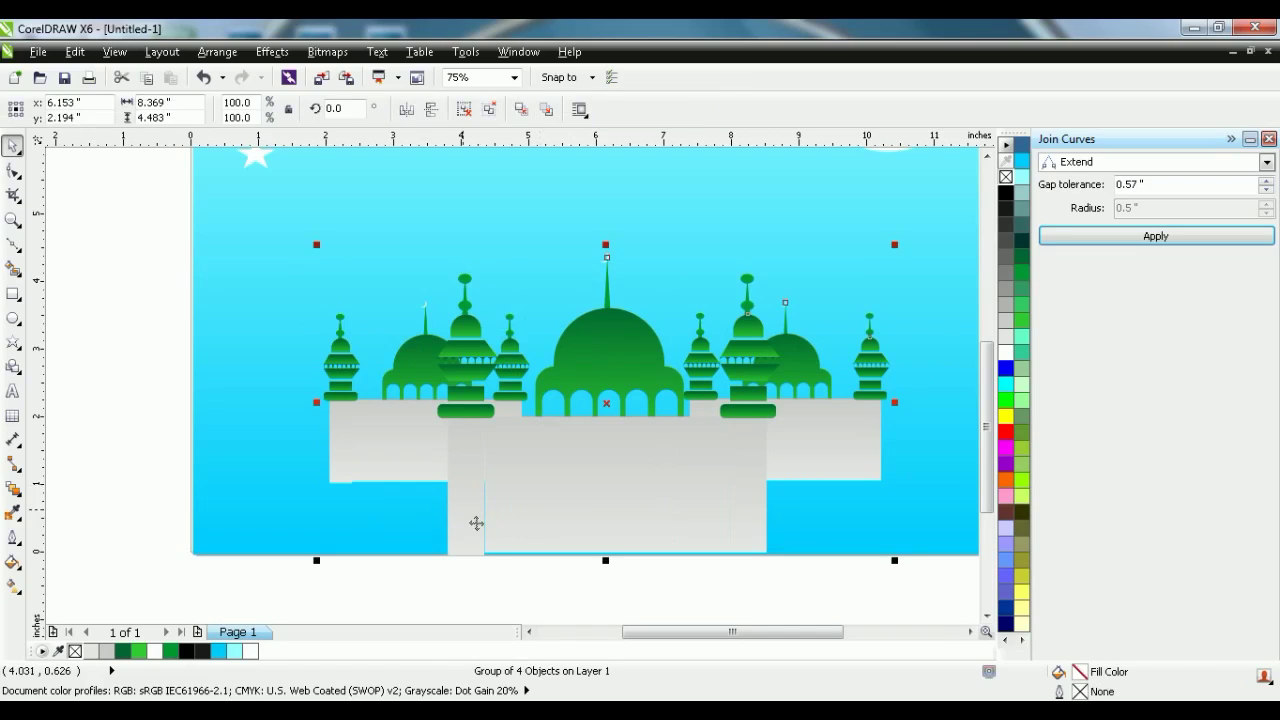
{"action": "scroll", "coordinate": [476, 523], "scroll_direction": "down", "scroll_amount": 2}
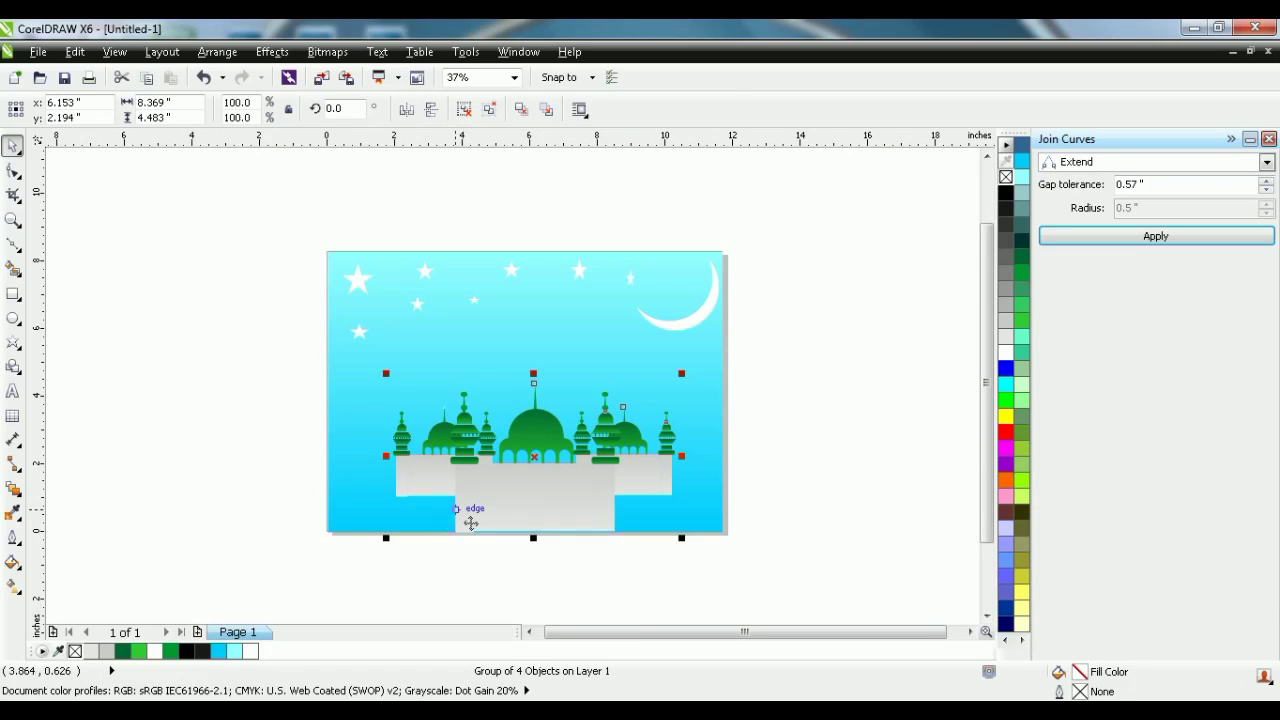
{"action": "right_click", "coordinate": [466, 512]}
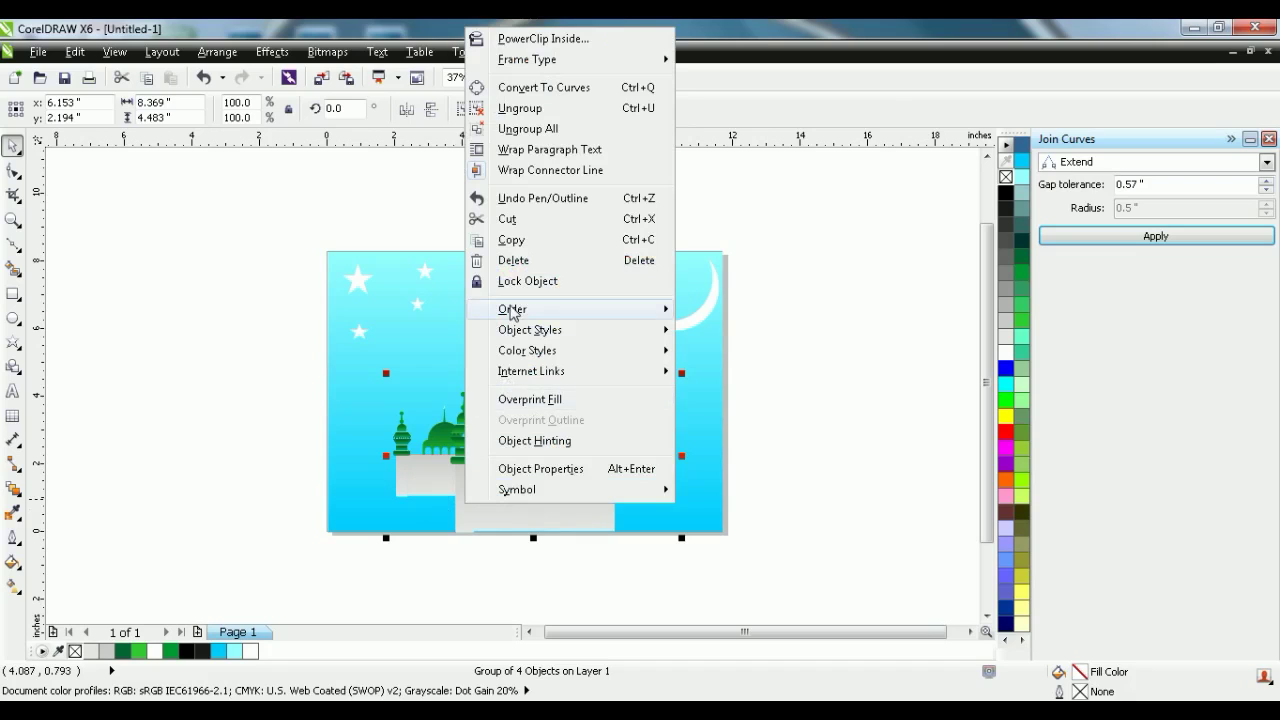
{"action": "left_click", "coordinate": [556, 108]}
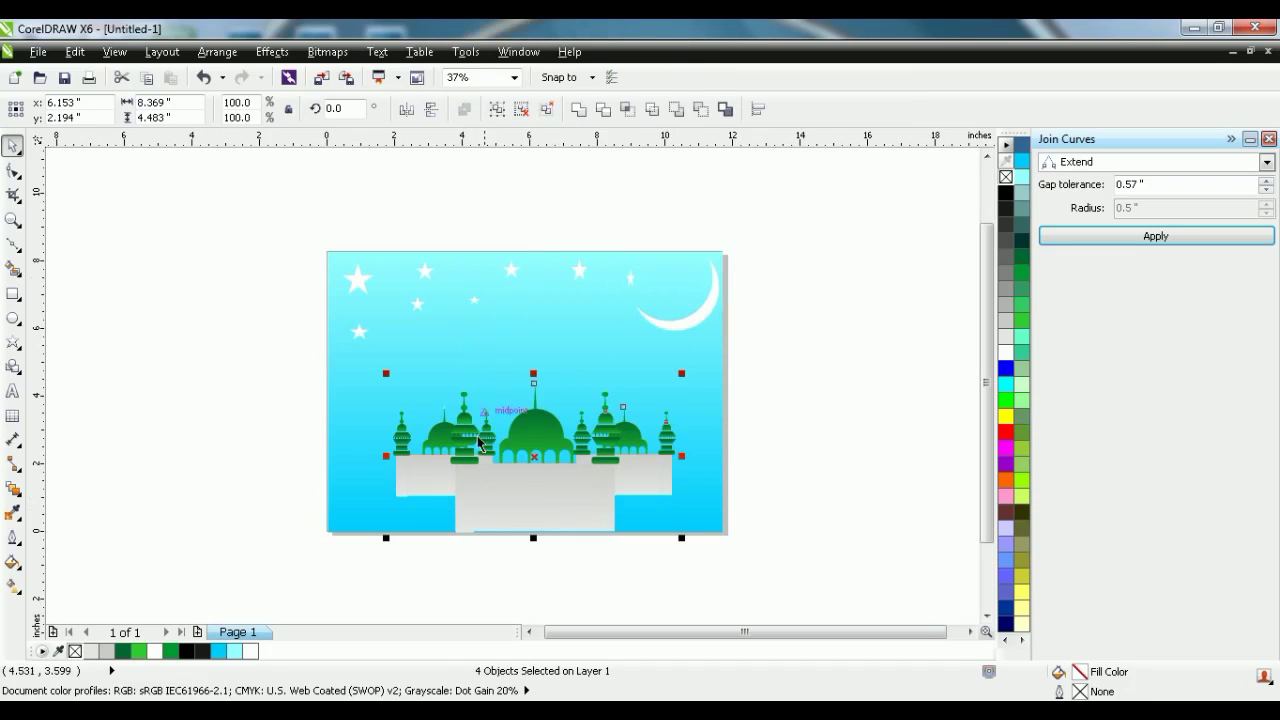
{"action": "left_click", "coordinate": [219, 460]}
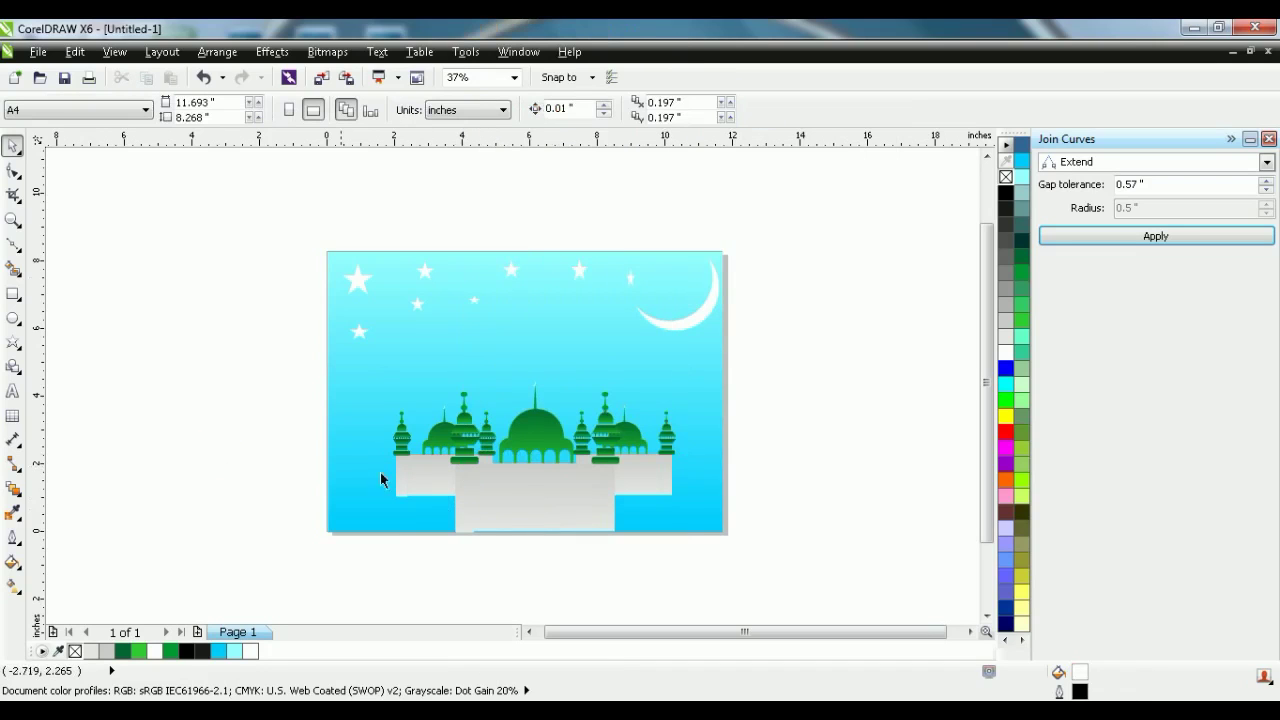
Ungroup all objects in the central mosque building, including its nested groups, and clear the selection
{"action": "left_click", "coordinate": [466, 497]}
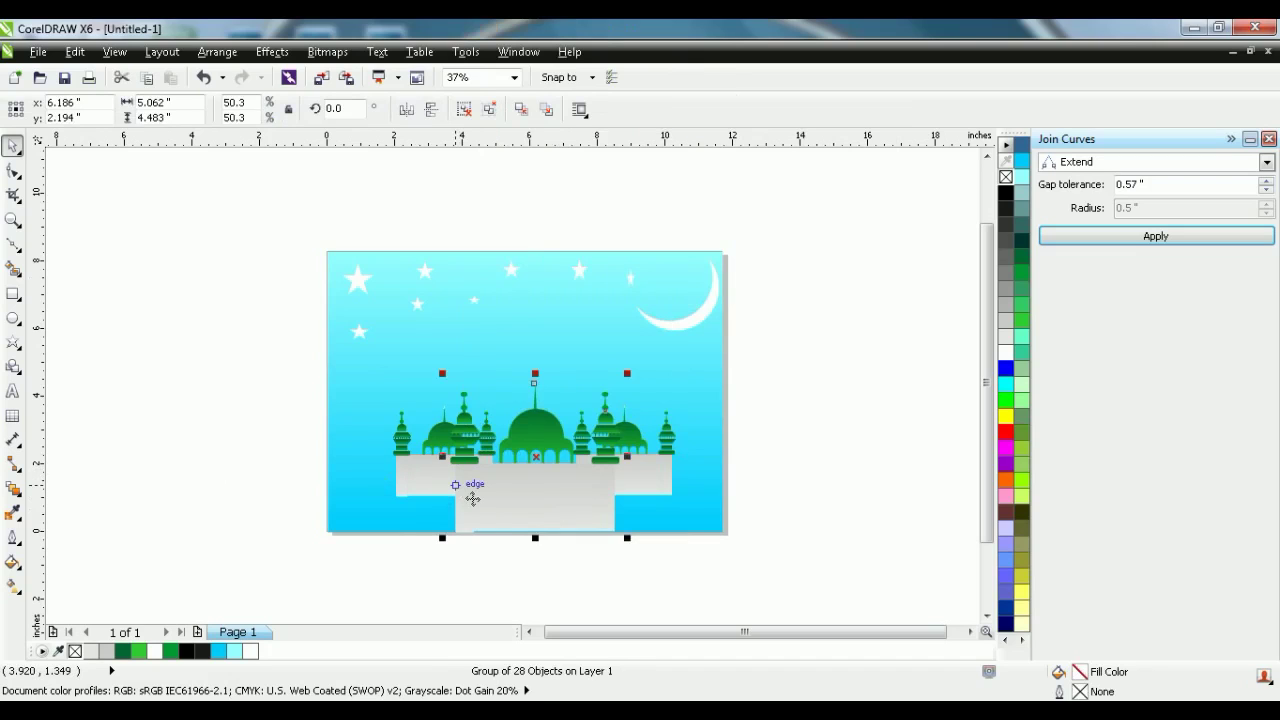
{"action": "right_click", "coordinate": [472, 498]}
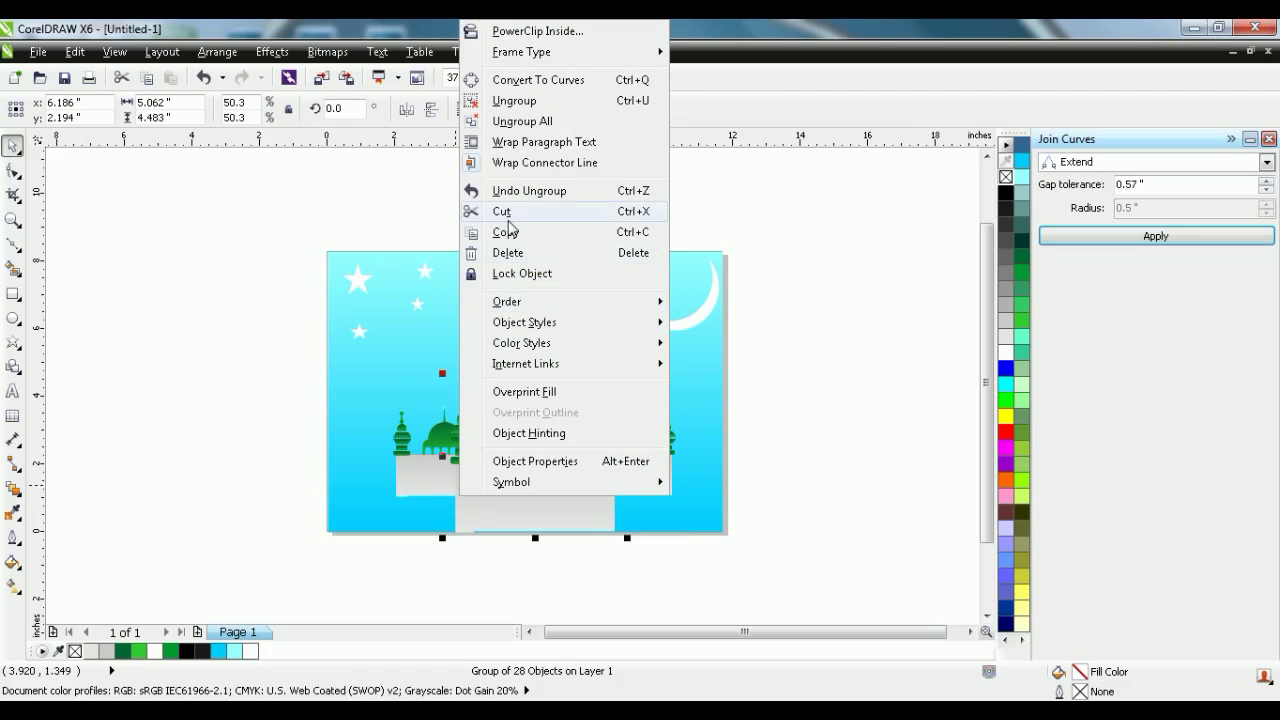
{"action": "left_click", "coordinate": [530, 121]}
{"action": "left_click", "coordinate": [845, 325]}
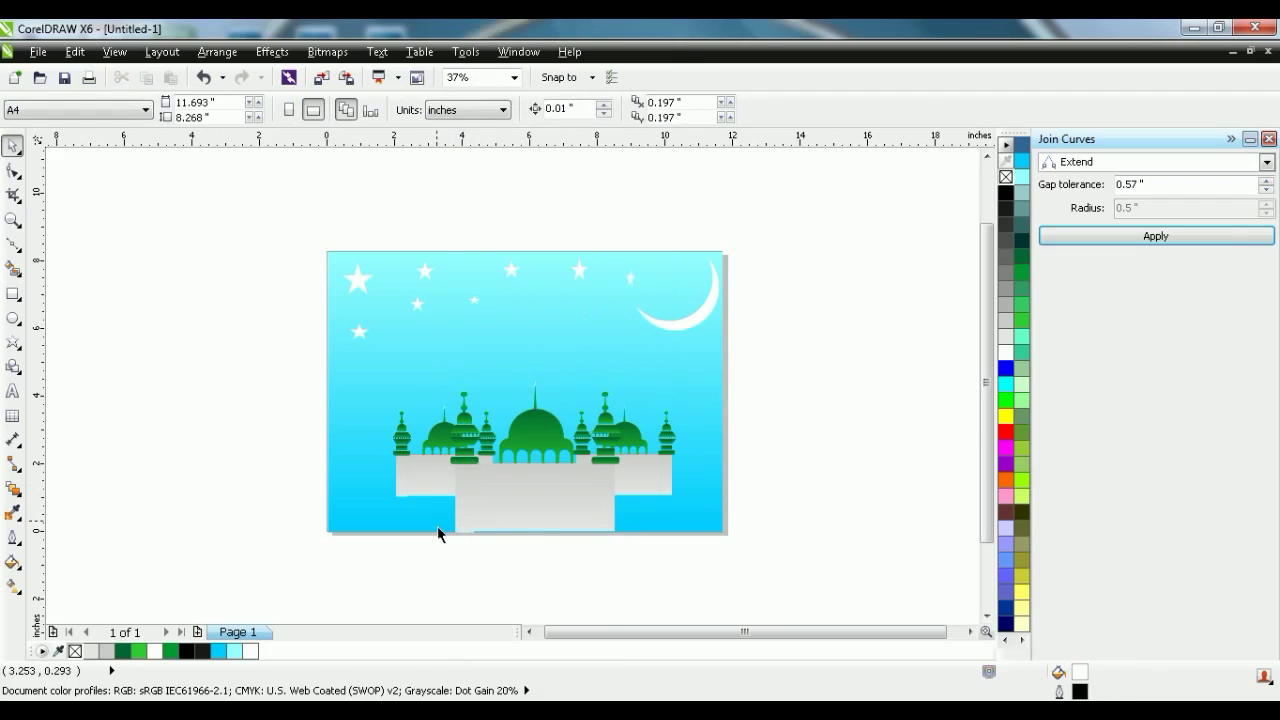
Shorten the narrow grey wall rectangle under the left large minaret to 1.918 inches at its base and widen it rightwards to close the gap
{"action": "scroll", "coordinate": [462, 532], "scroll_direction": "up", "scroll_amount": 2}
{"action": "scroll", "coordinate": [519, 513], "scroll_direction": "up", "scroll_amount": 1}
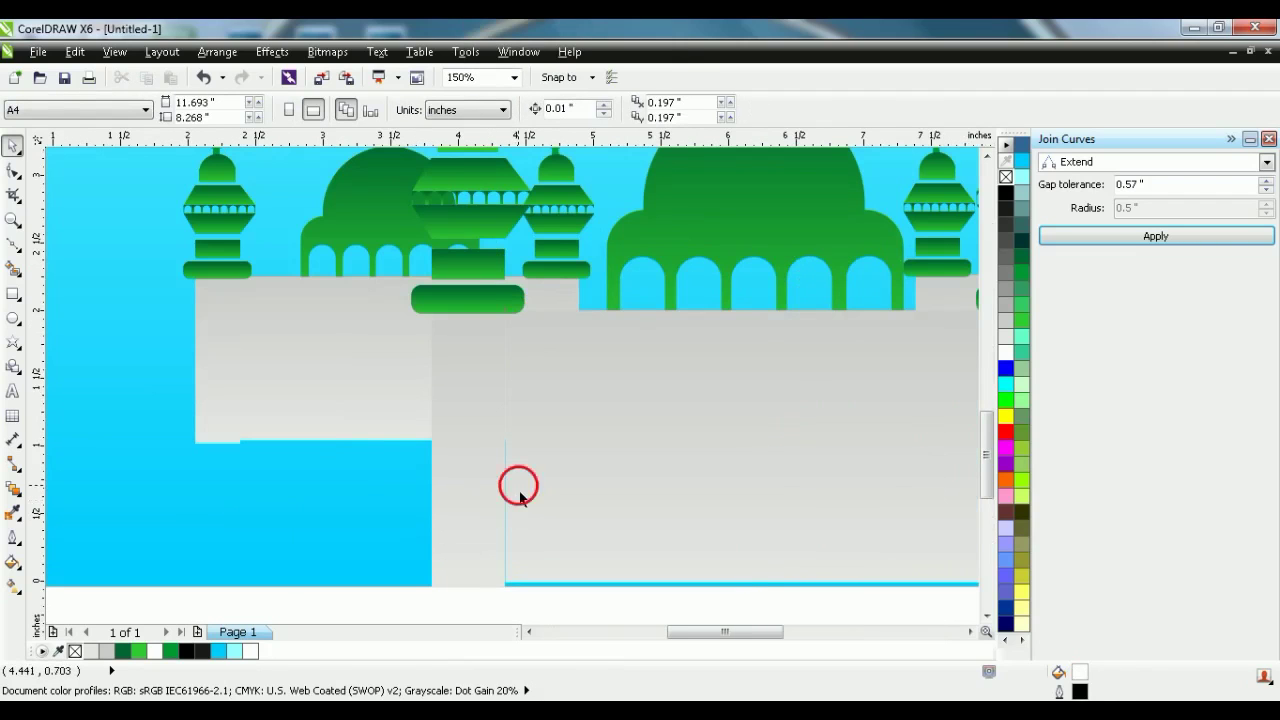
{"action": "left_click", "coordinate": [519, 490]}
{"action": "scroll", "coordinate": [492, 457], "scroll_direction": "down", "scroll_amount": 1}
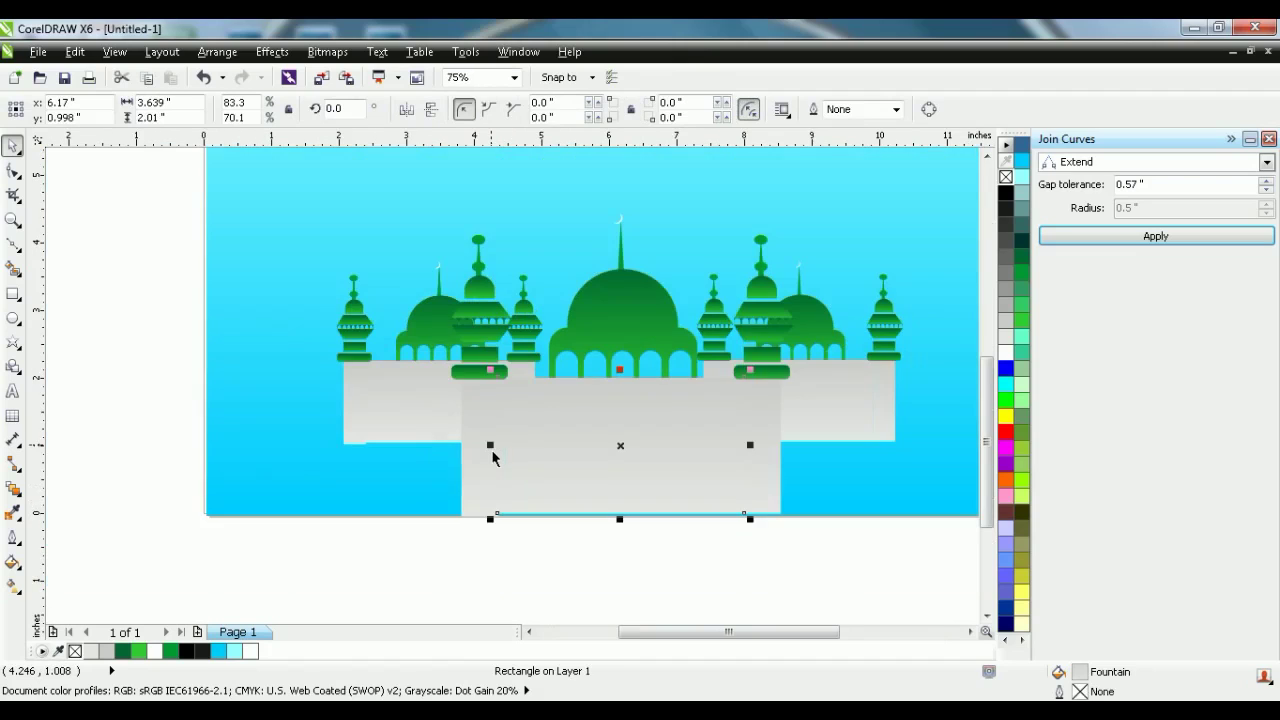
{"action": "scroll", "coordinate": [475, 519], "scroll_direction": "up", "scroll_amount": 1}
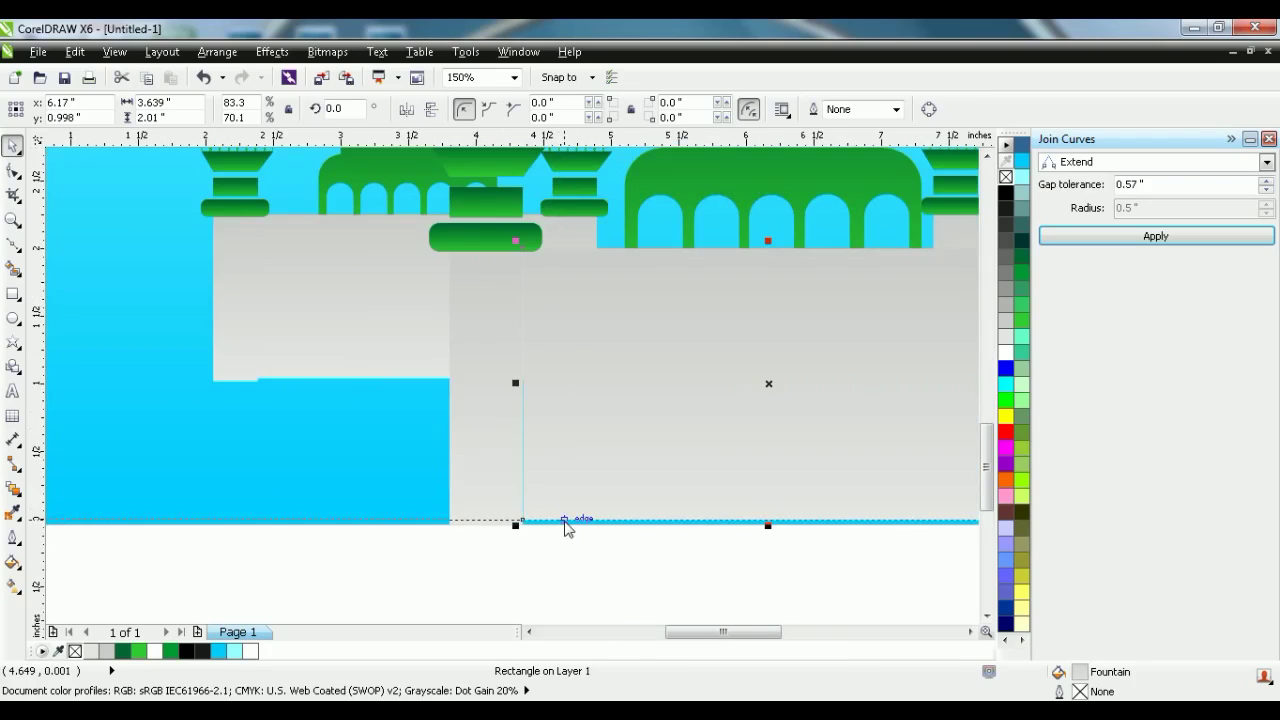
{"action": "left_click", "coordinate": [471, 543]}
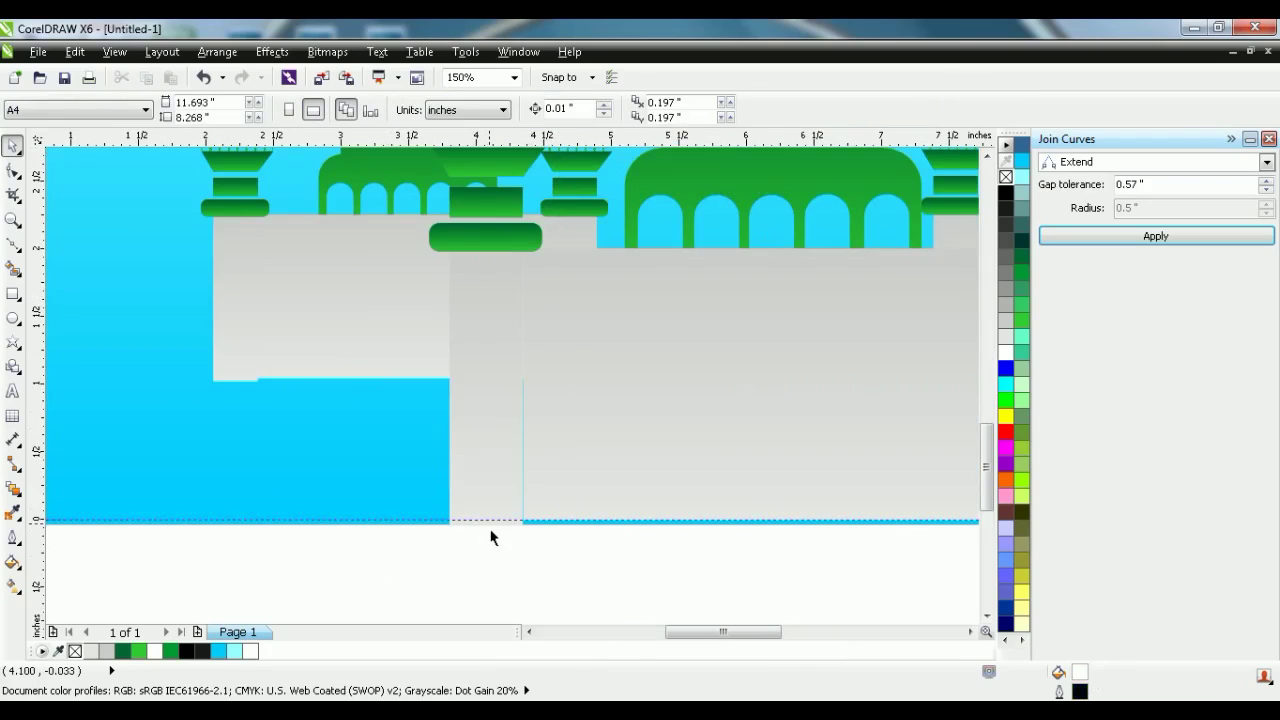
{"action": "left_click", "coordinate": [491, 523]}
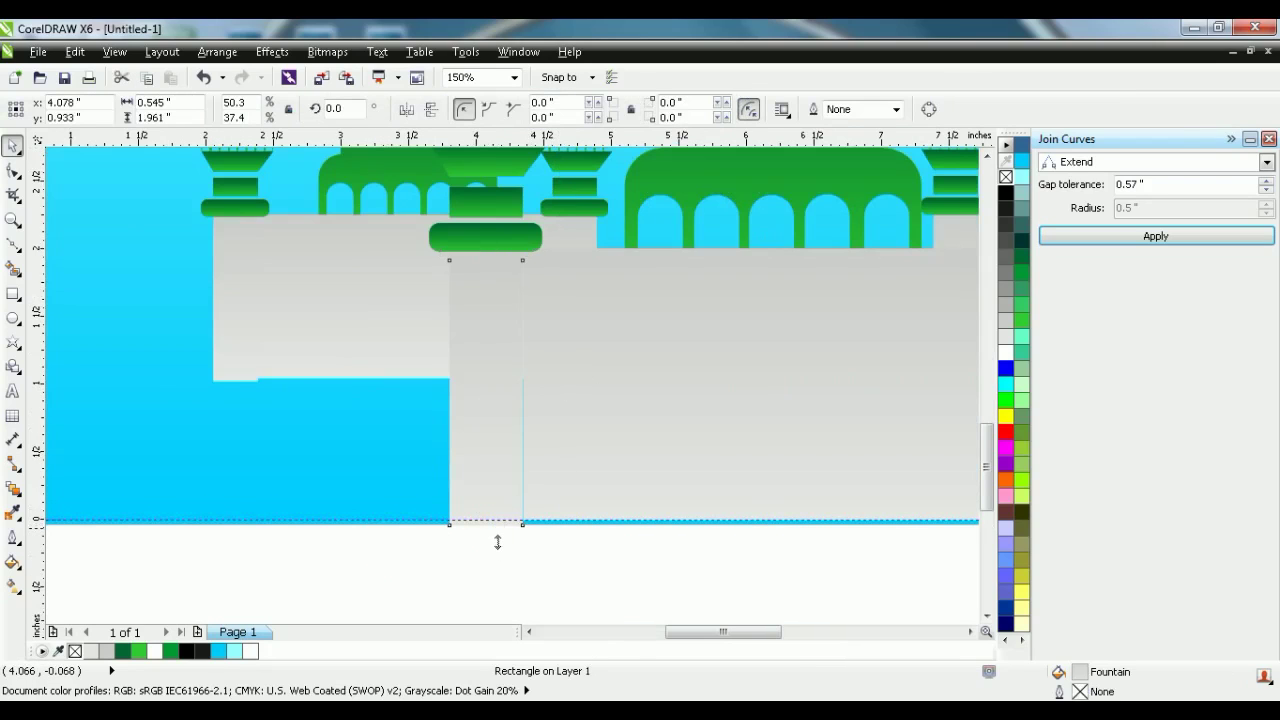
{"action": "left_click_drag", "start_coordinate": [498, 542], "coordinate": [497, 540]}
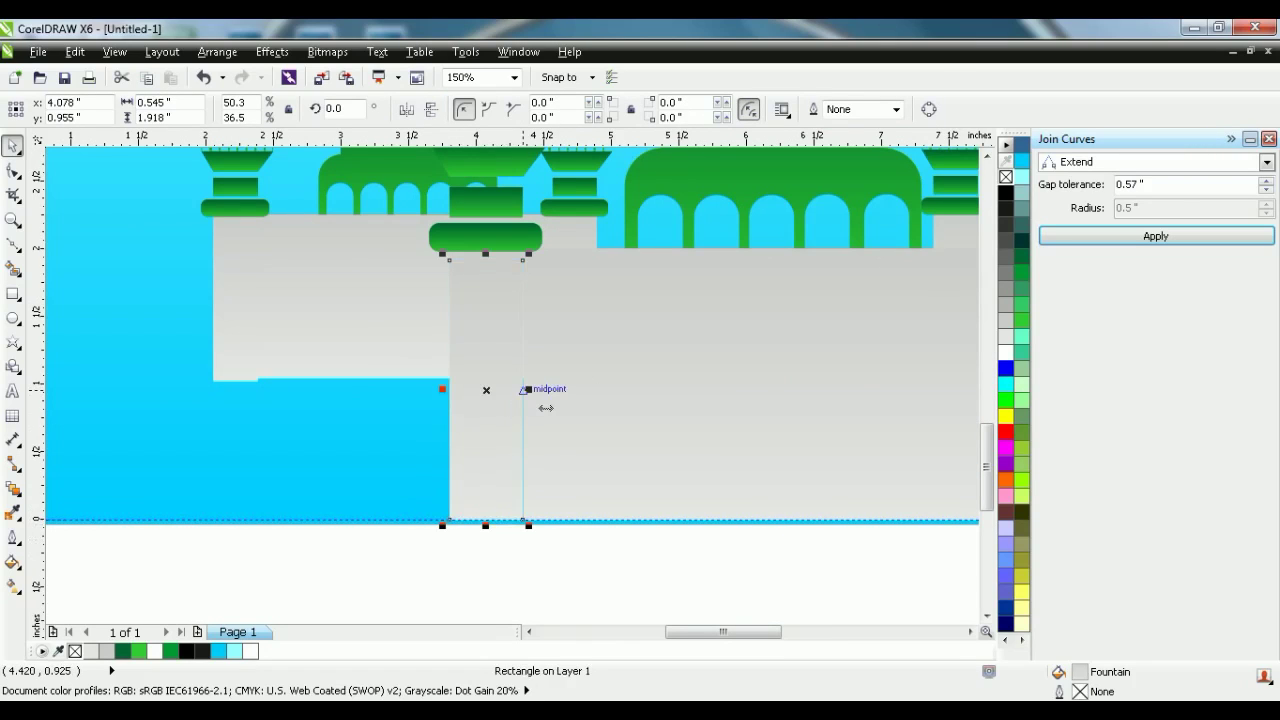
{"action": "mouse_move", "coordinate": [545, 408]}
{"action": "left_mouse_down"}
{"action": "mouse_move", "coordinate": [529, 389]}
{"action": "mouse_move", "coordinate": [558, 407]}
{"action": "left_mouse_up"}
{"action": "left_click", "coordinate": [320, 488]}
Delete the horizontal guideline along the page's bottom edge
{"action": "scroll", "coordinate": [320, 488], "scroll_direction": "down", "scroll_amount": 2}
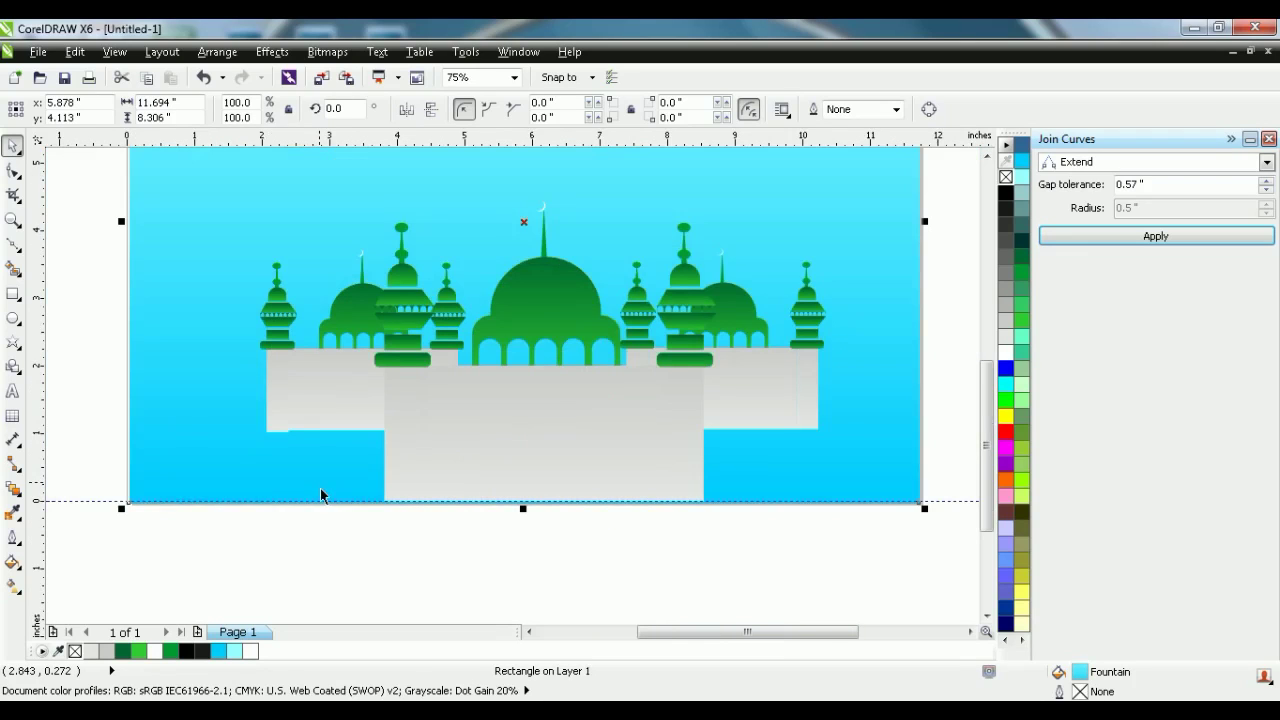
{"action": "left_click", "coordinate": [328, 502]}
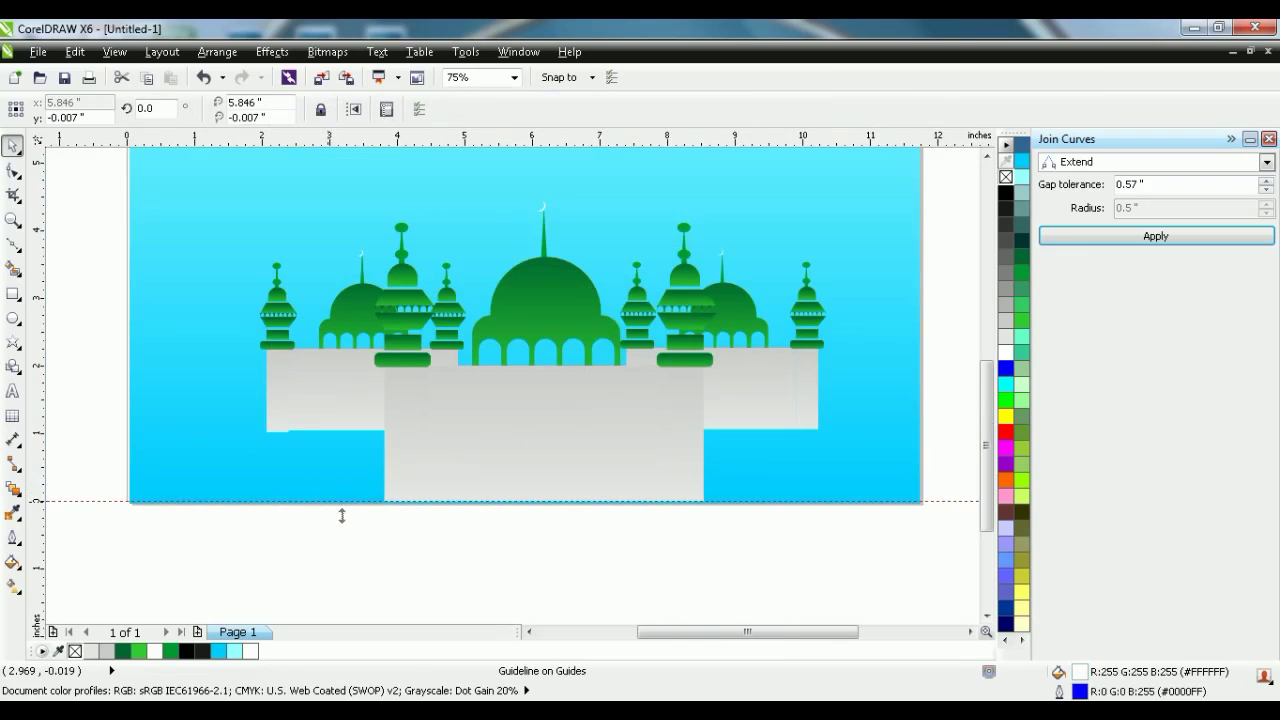
{"action": "left_click", "coordinate": [335, 512]}
Group the whole illustration, including the background, mosque, crescent and stars, into one object and clear the selection
{"action": "scroll", "coordinate": [330, 512], "scroll_direction": "down", "scroll_amount": 2}
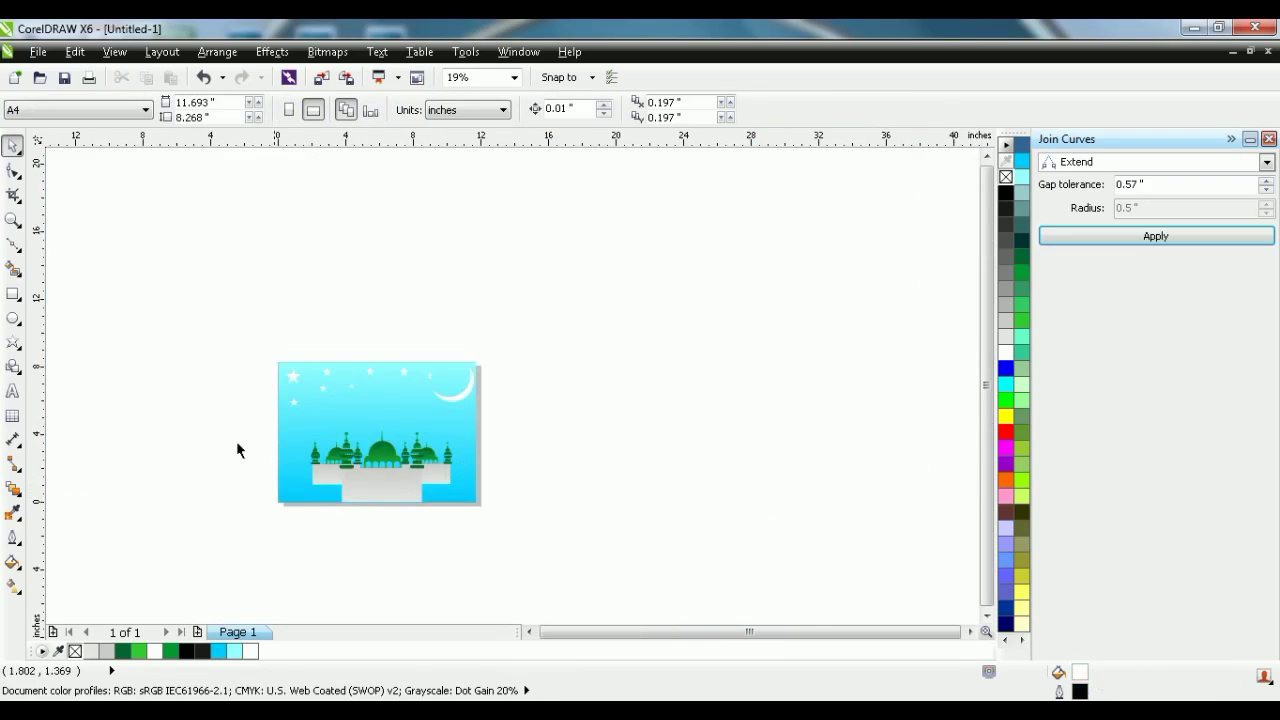
{"action": "left_click_drag", "start_coordinate": [207, 303], "coordinate": [536, 543]}
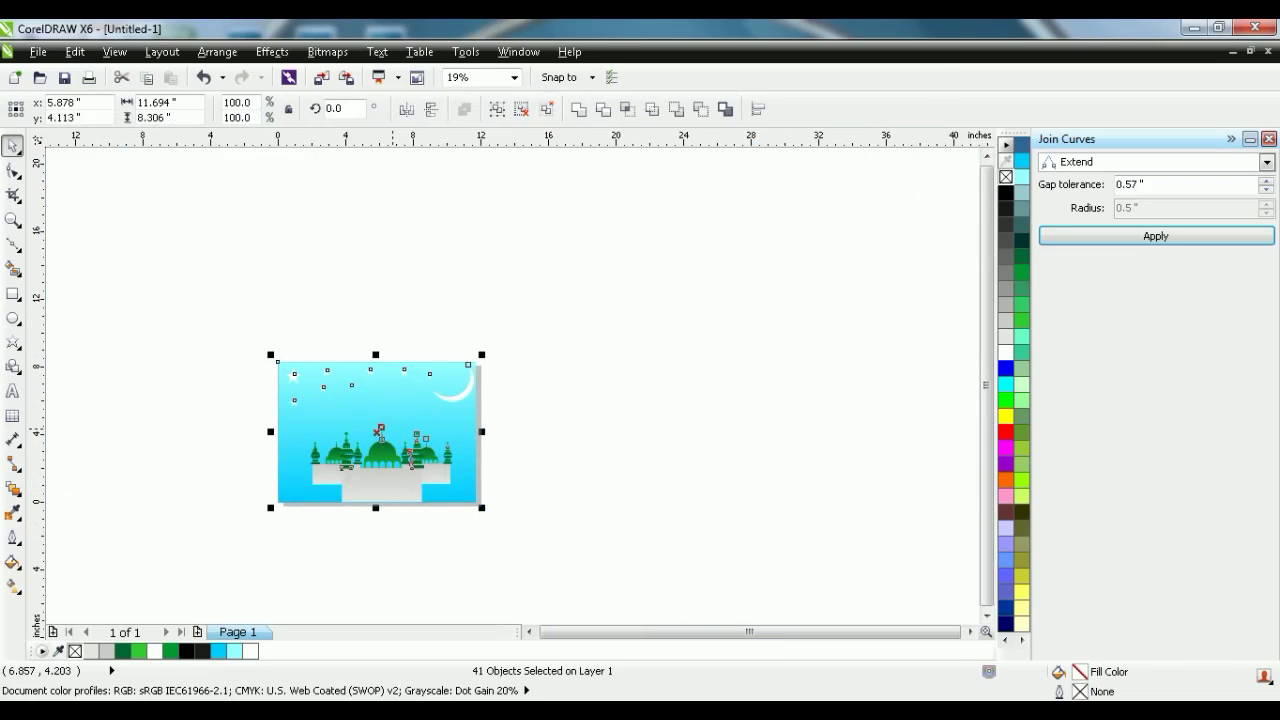
{"action": "right_click", "coordinate": [393, 436]}
{"action": "left_click", "coordinate": [445, 121]}
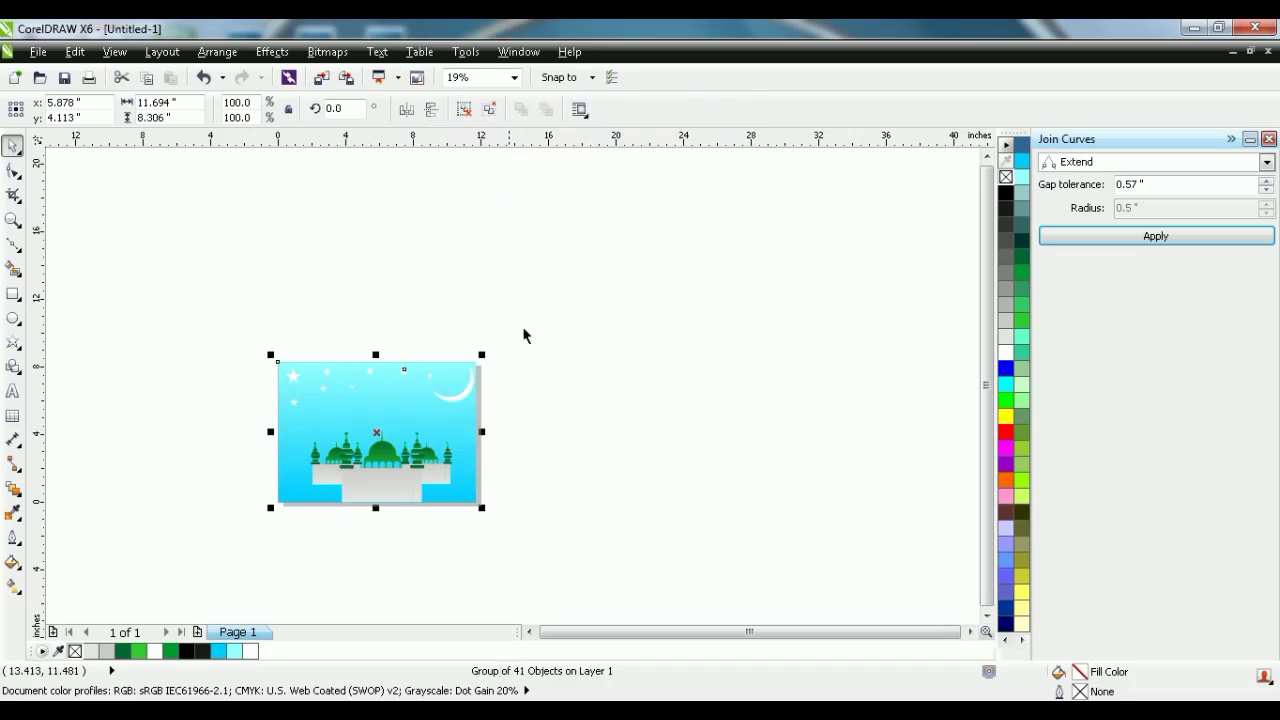
{"action": "left_click", "coordinate": [528, 330]}
{"action": "scroll", "coordinate": [538, 337], "scroll_direction": "down", "scroll_amount": 2}
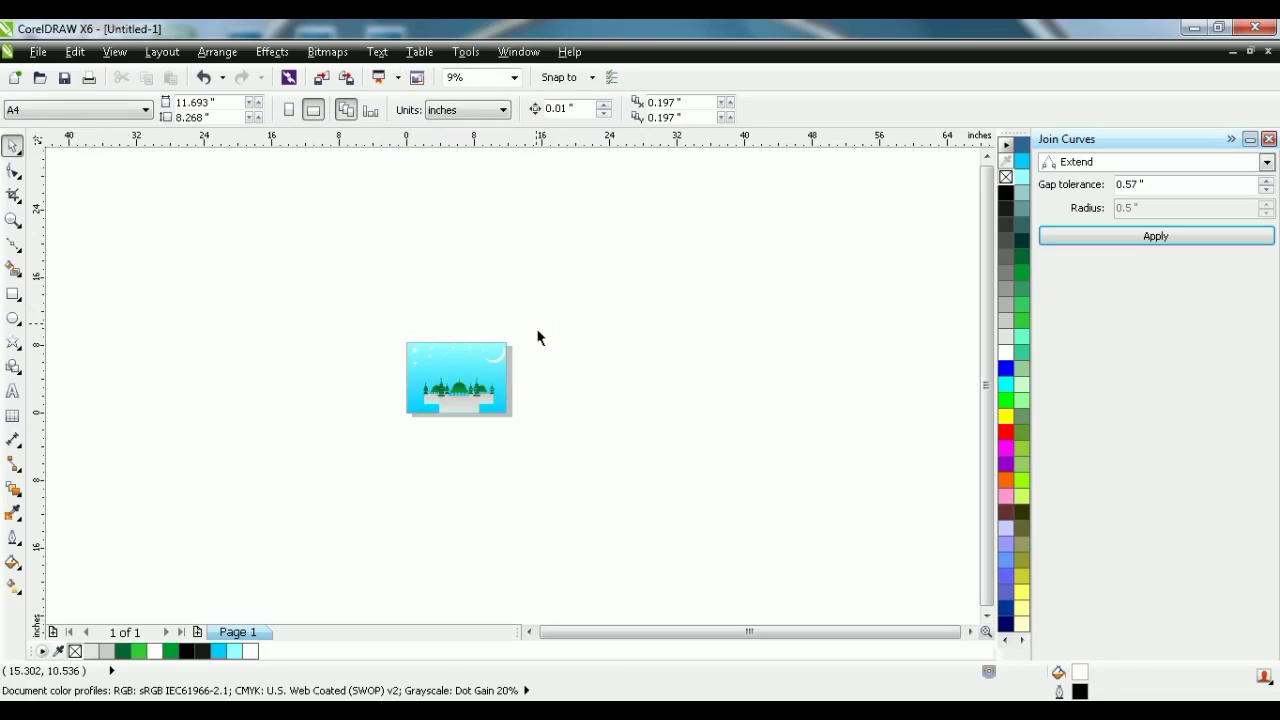
{"action": "scroll", "coordinate": [460, 360], "scroll_direction": "up", "scroll_amount": 4}
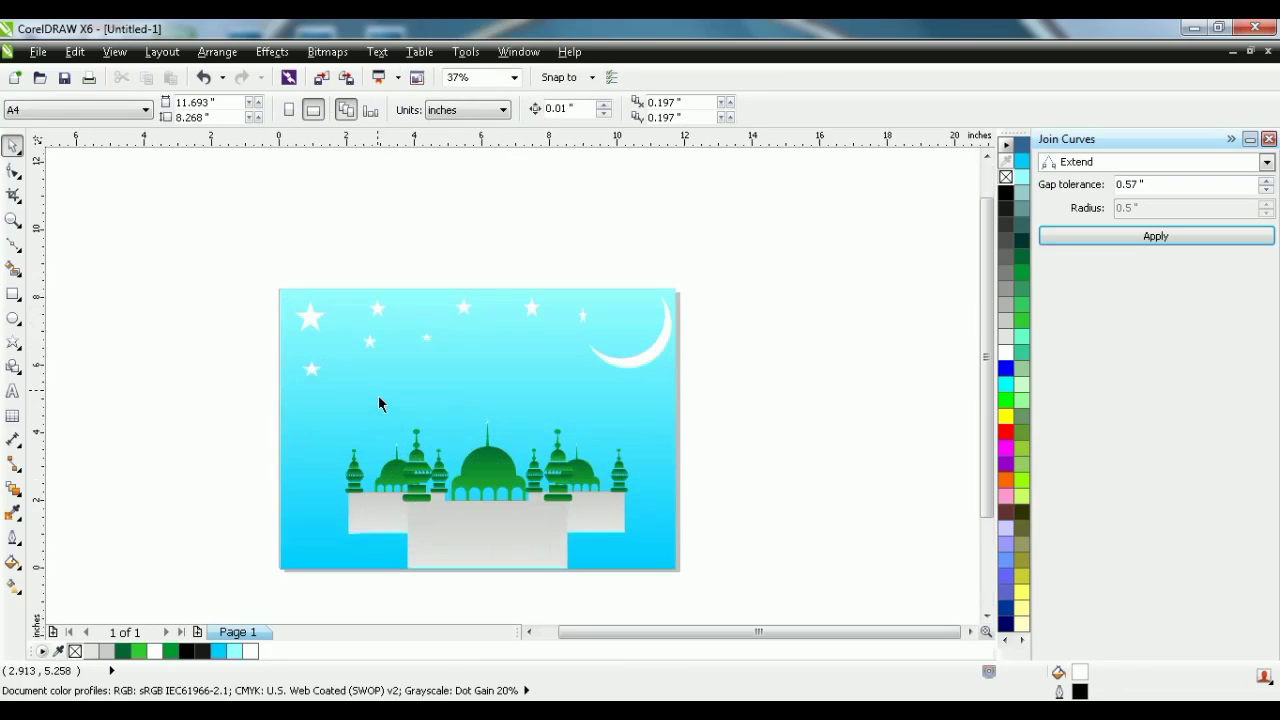